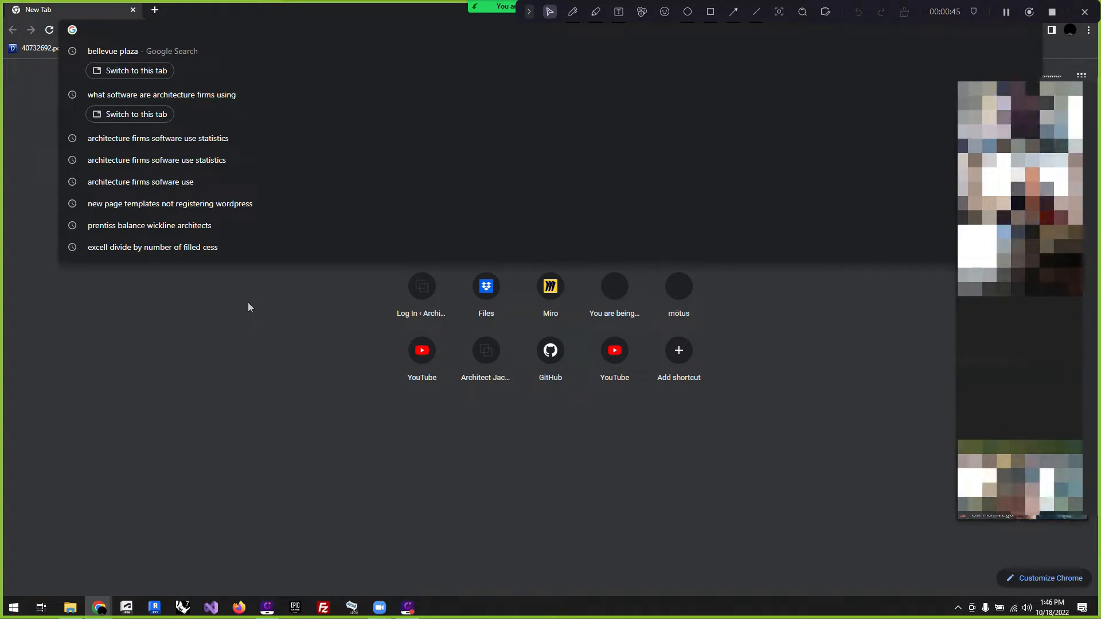
Search the web for "food for rhino" and open the Food4Rhino website.
{"action": "type", "text": "food for rh"}
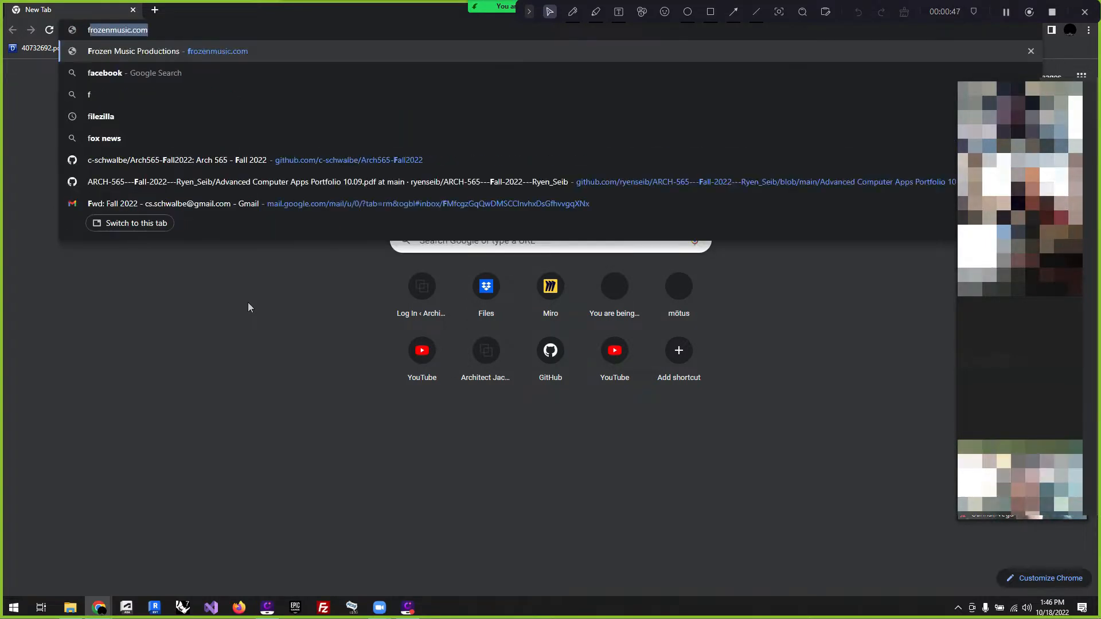
{"action": "type", "text": "ino"}
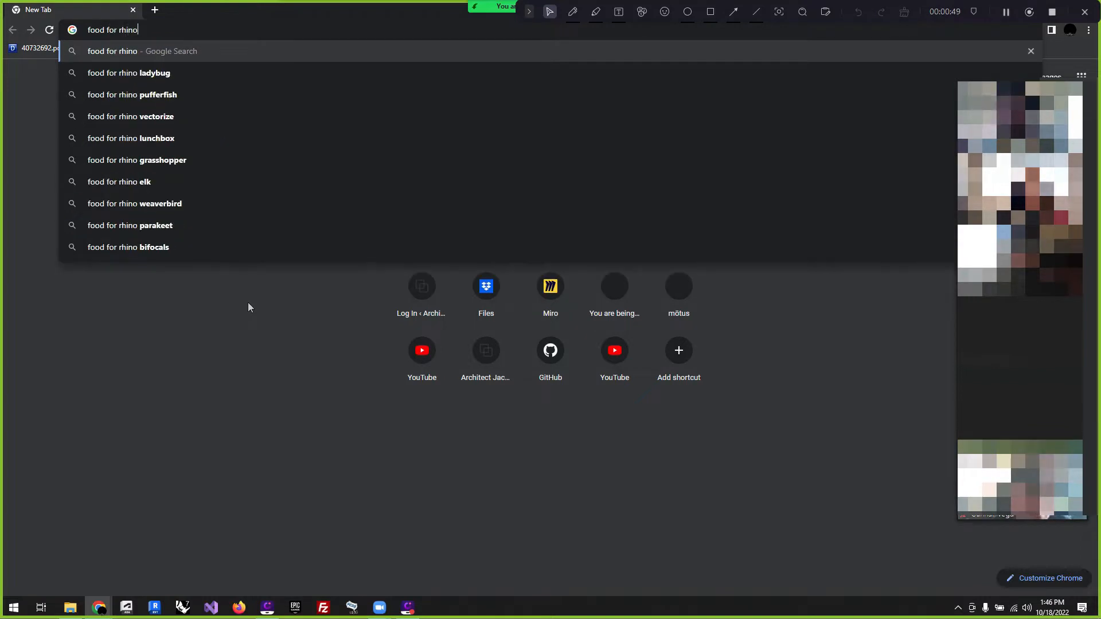
{"action": "key", "text": "Return"}
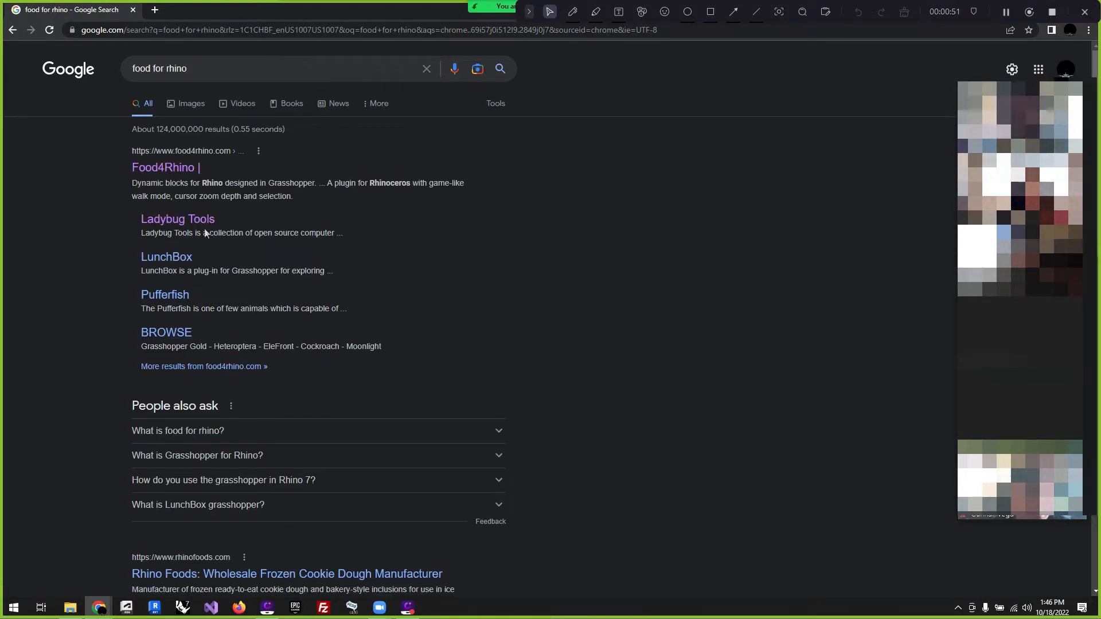
{"action": "left_click", "coordinate": [180, 168]}
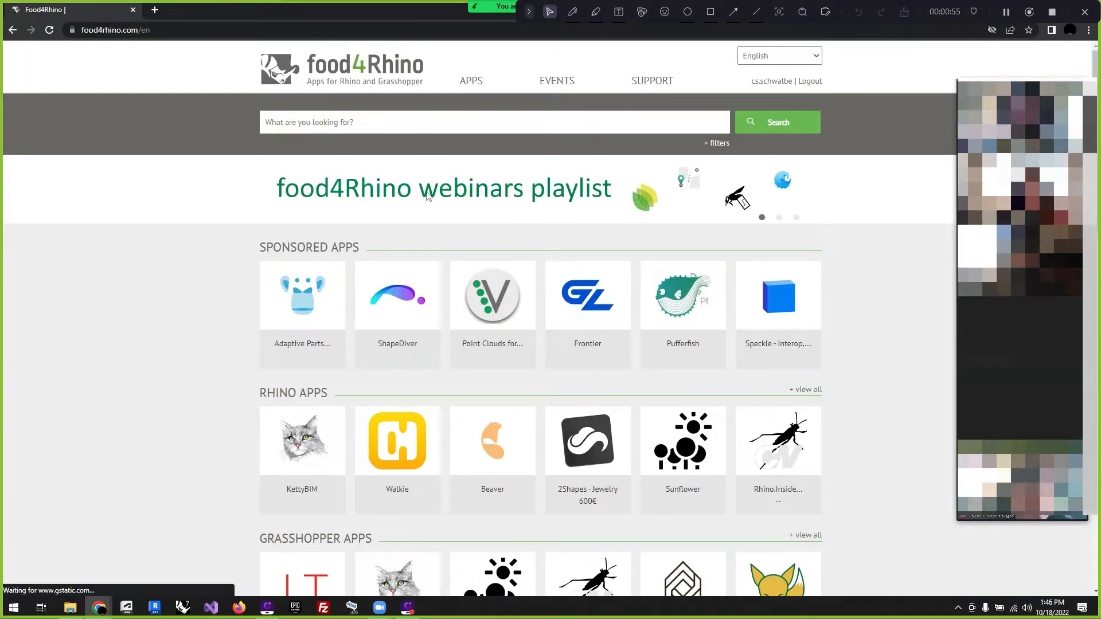
Search Food4Rhino for "ladybug" and open the Ladybug Tools app page.
{"action": "left_click", "coordinate": [359, 123]}
{"action": "type", "text": "lady"}
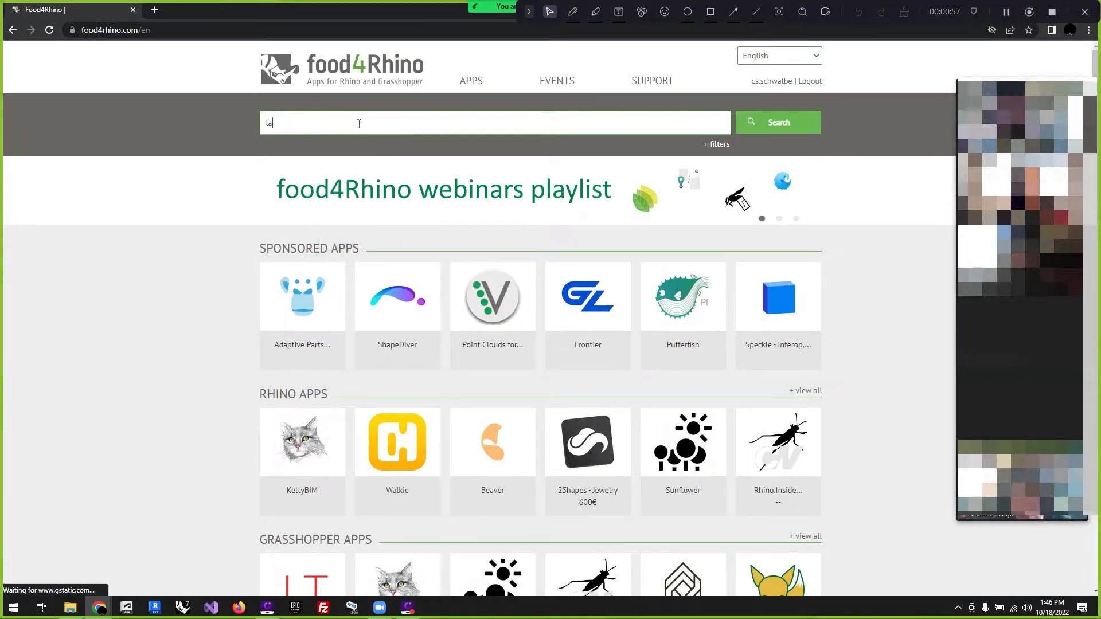
{"action": "type", "text": "bug"}
{"action": "key", "text": "Return"}
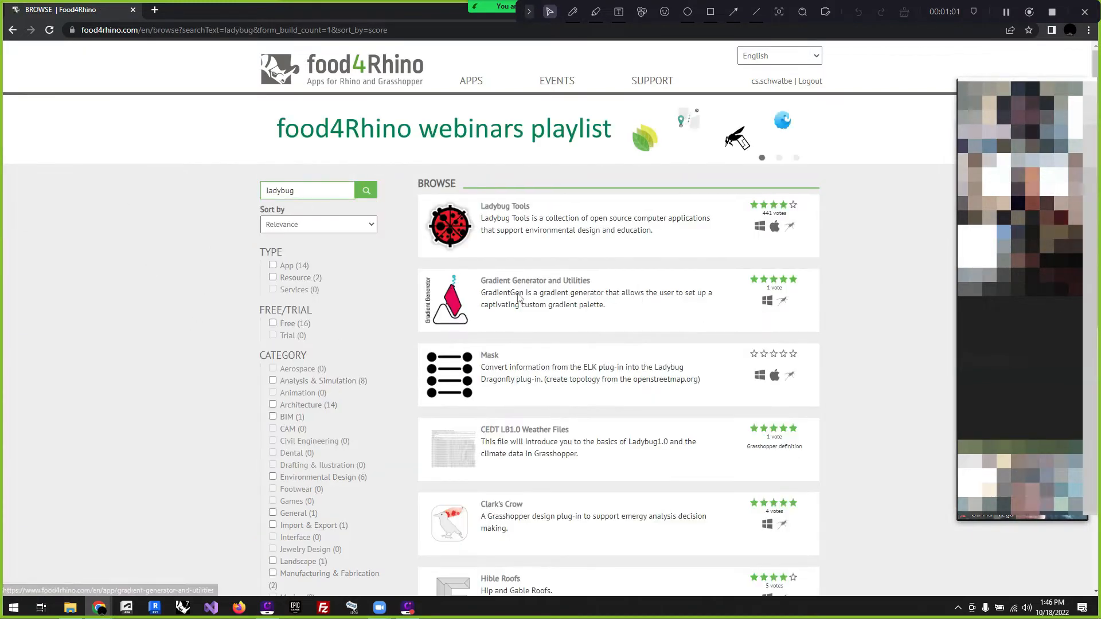
{"action": "left_click", "coordinate": [513, 218]}
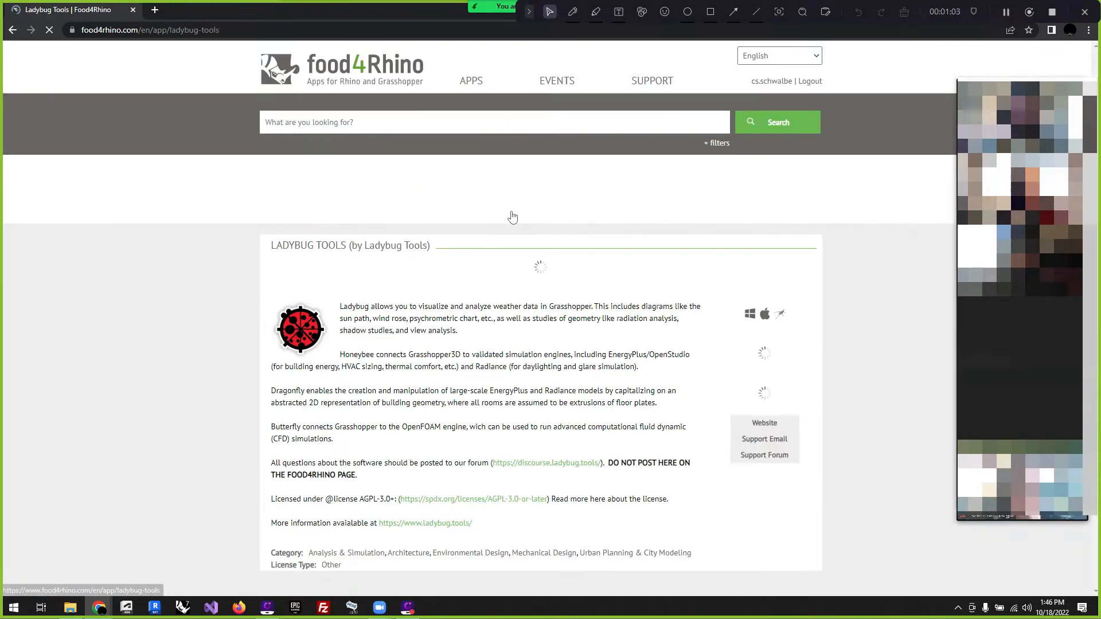
Examine the Ladybug Tools 1.5.0 entry in the downloads table and the plugin's description.
{"action": "scroll", "coordinate": [236, 329], "scroll_direction": "down", "scroll_amount": 8}
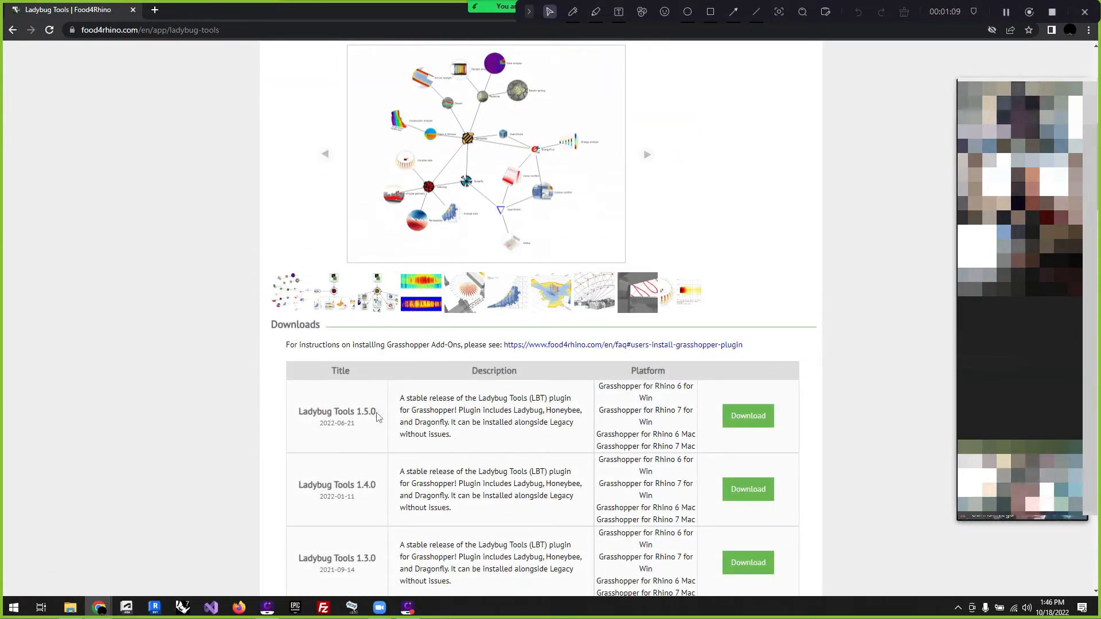
{"action": "left_click_drag", "start_coordinate": [375, 412], "coordinate": [294, 419]}
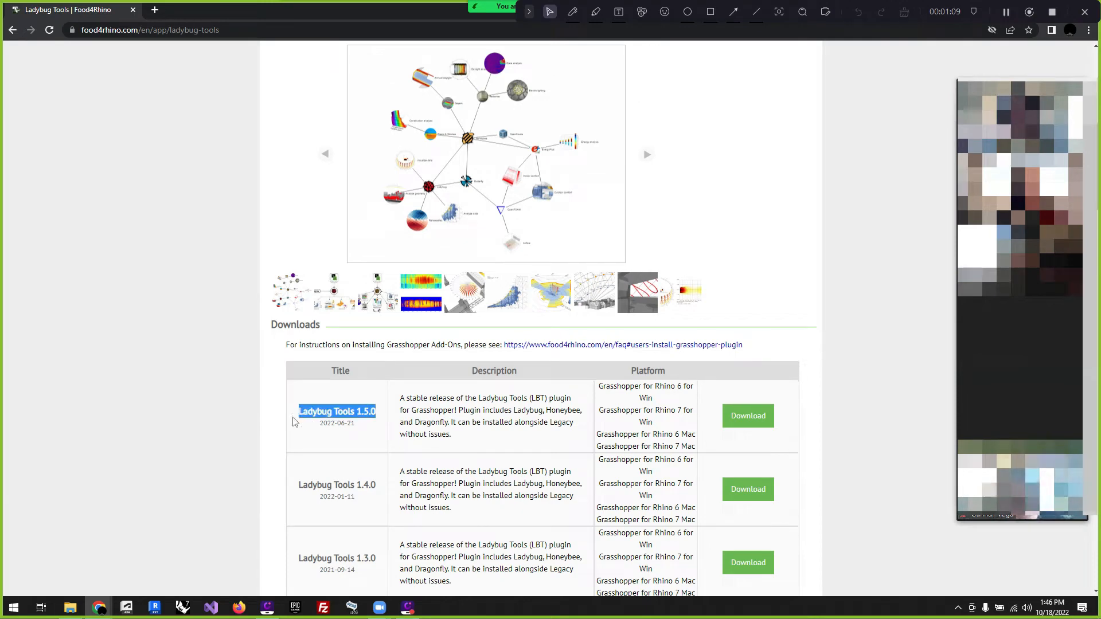
{"action": "left_click", "coordinate": [351, 436]}
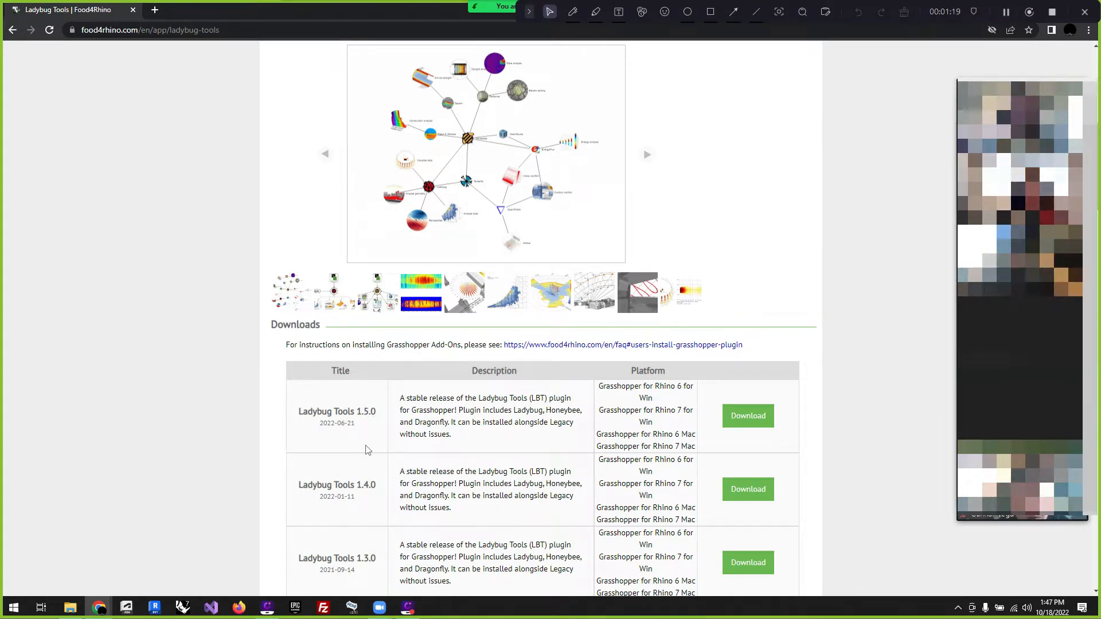
{"action": "scroll", "coordinate": [369, 461], "scroll_direction": "up", "scroll_amount": 4}
{"action": "scroll", "coordinate": [367, 465], "scroll_direction": "down", "scroll_amount": 3}
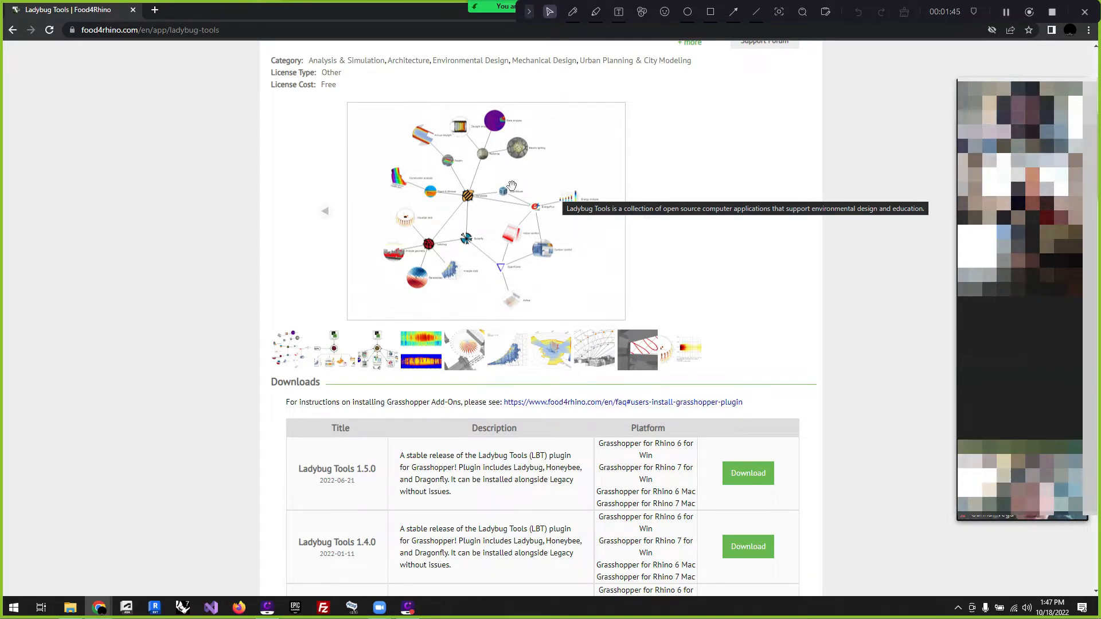
{"action": "scroll", "coordinate": [512, 186], "scroll_direction": "up", "scroll_amount": 5}
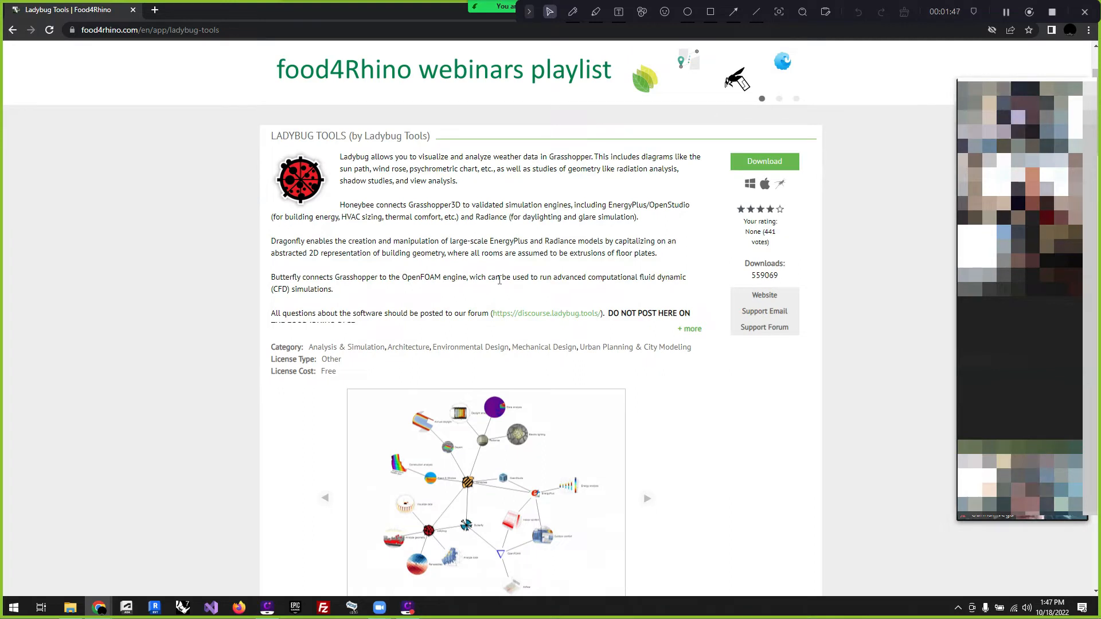
Search the web for "pollination ladybug tools" and open the Pollination home page.
{"action": "left_click", "coordinate": [243, 34]}
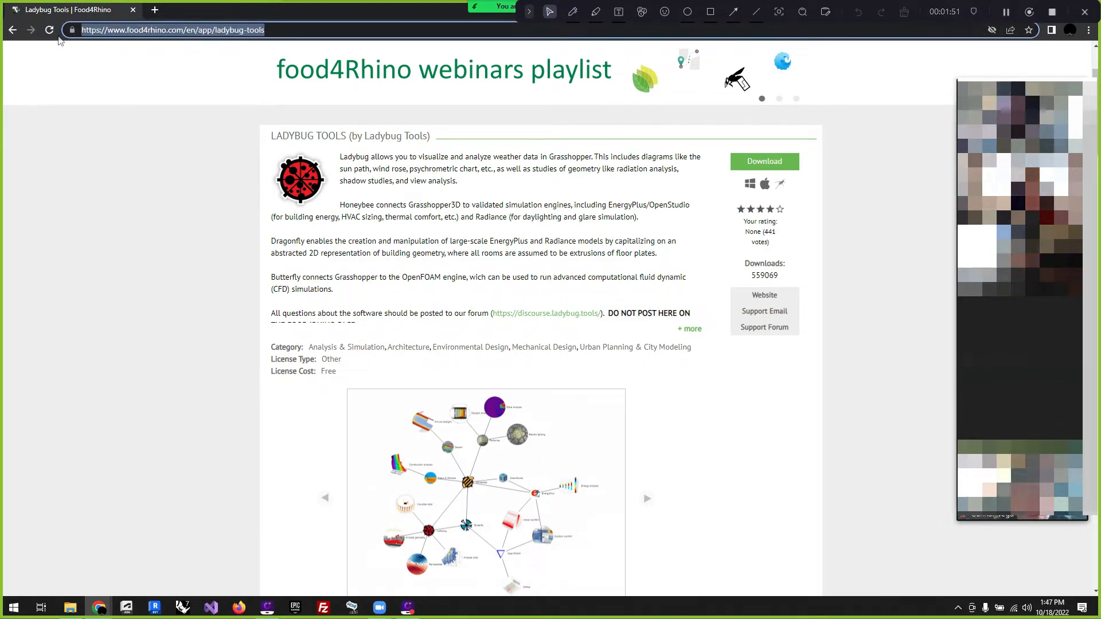
{"action": "type", "text": "pll"}
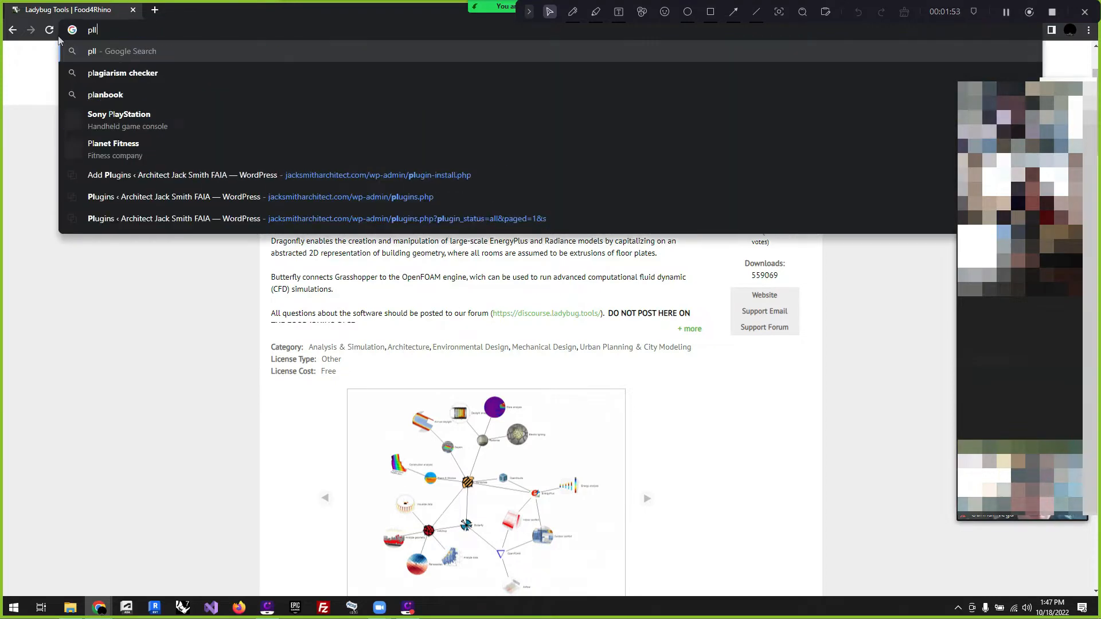
{"action": "type", "text": "in"}
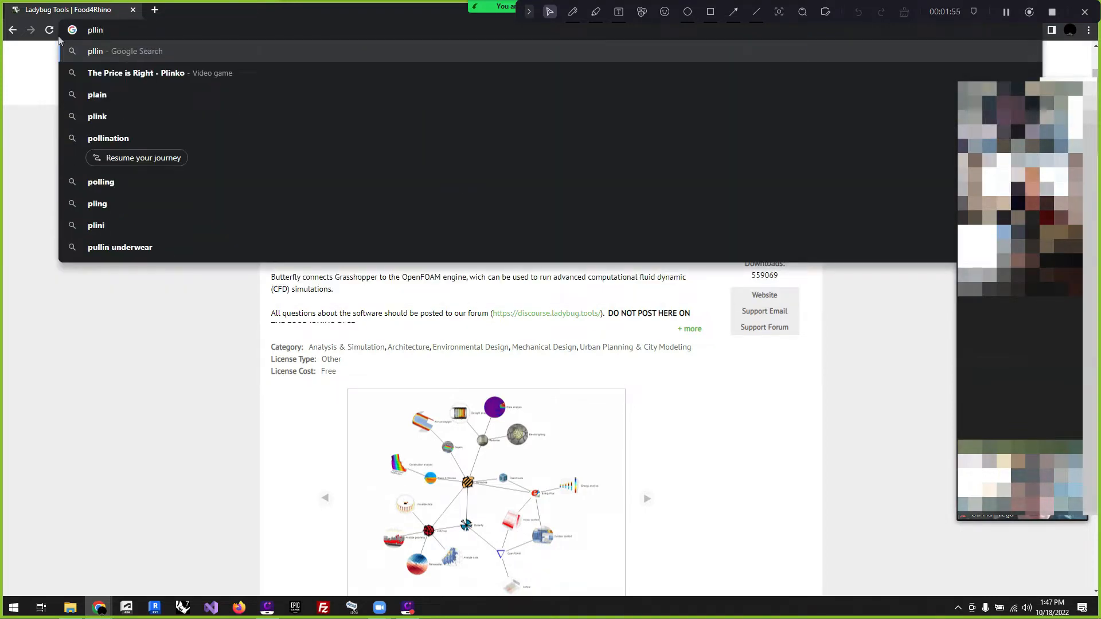
{"action": "type", "text": "ation"}
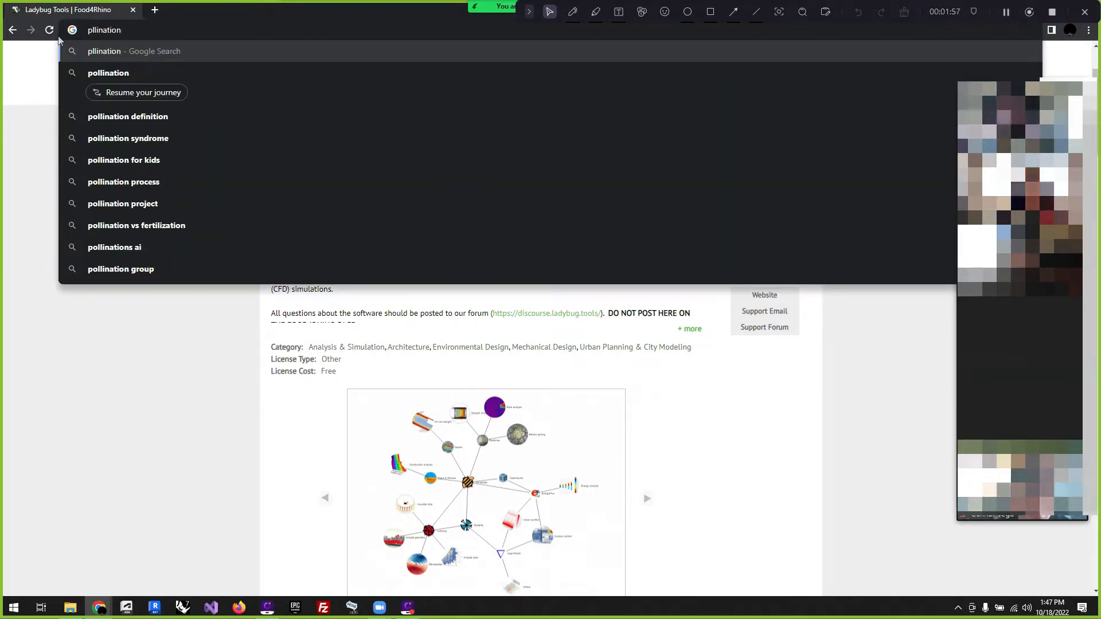
{"action": "type", "text": " lady"}
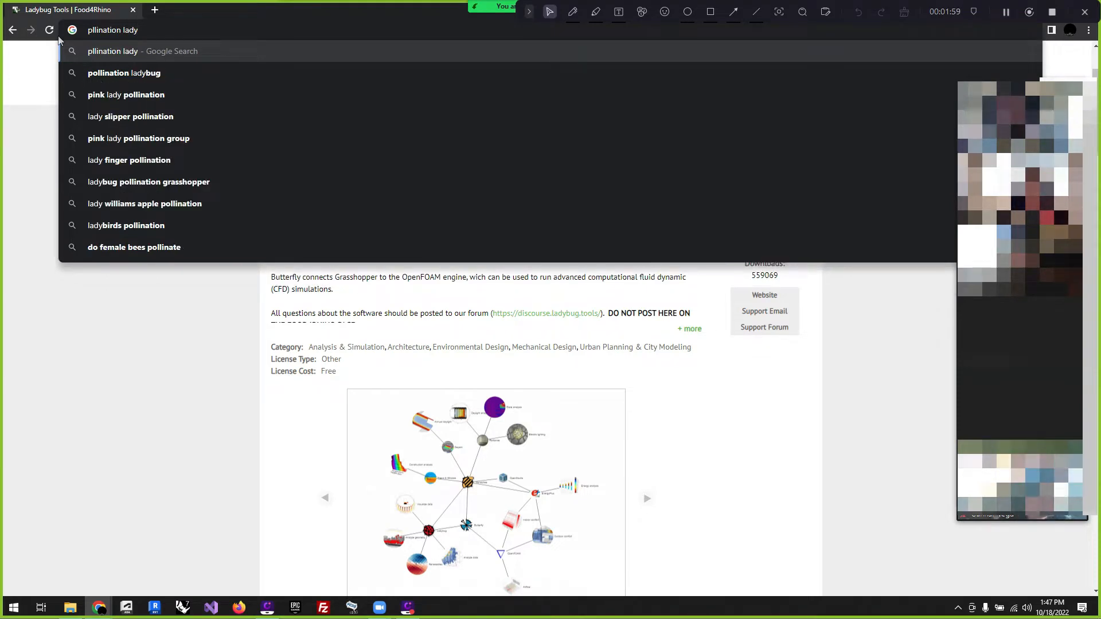
{"action": "type", "text": "bug tools"}
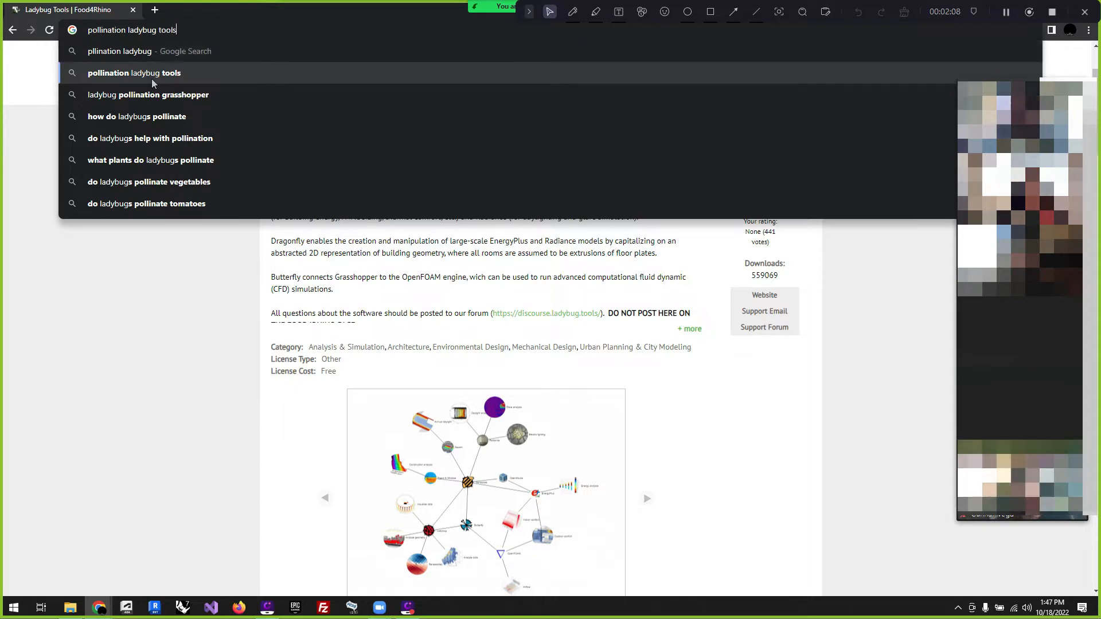
{"action": "left_click", "coordinate": [151, 78]}
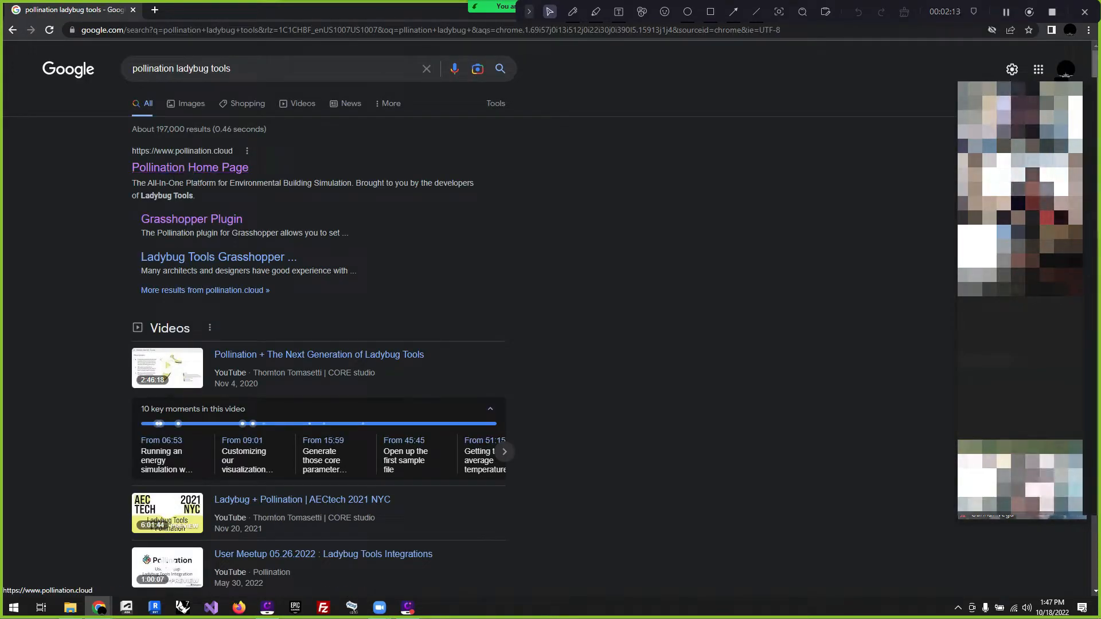
{"action": "left_click", "coordinate": [167, 175]}
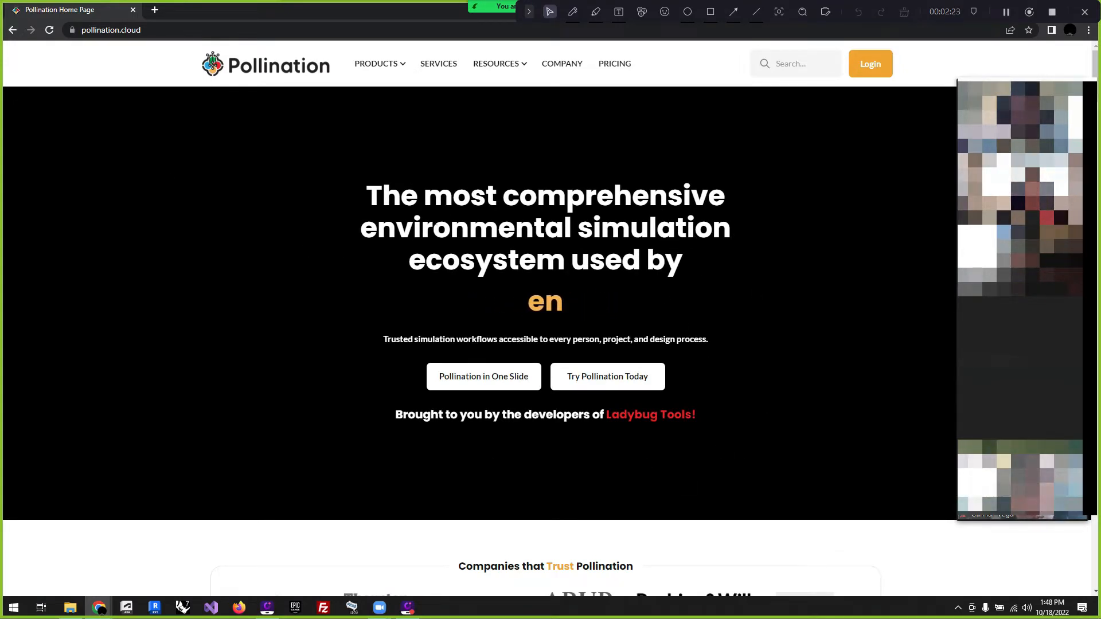
Go to Pollination's Grasshopper Plugin product page and download the free Grasshopper plugin installer.
{"action": "scroll", "coordinate": [437, 224], "scroll_direction": "down", "scroll_amount": 5}
{"action": "scroll", "coordinate": [395, 262], "scroll_direction": "down", "scroll_amount": 6}
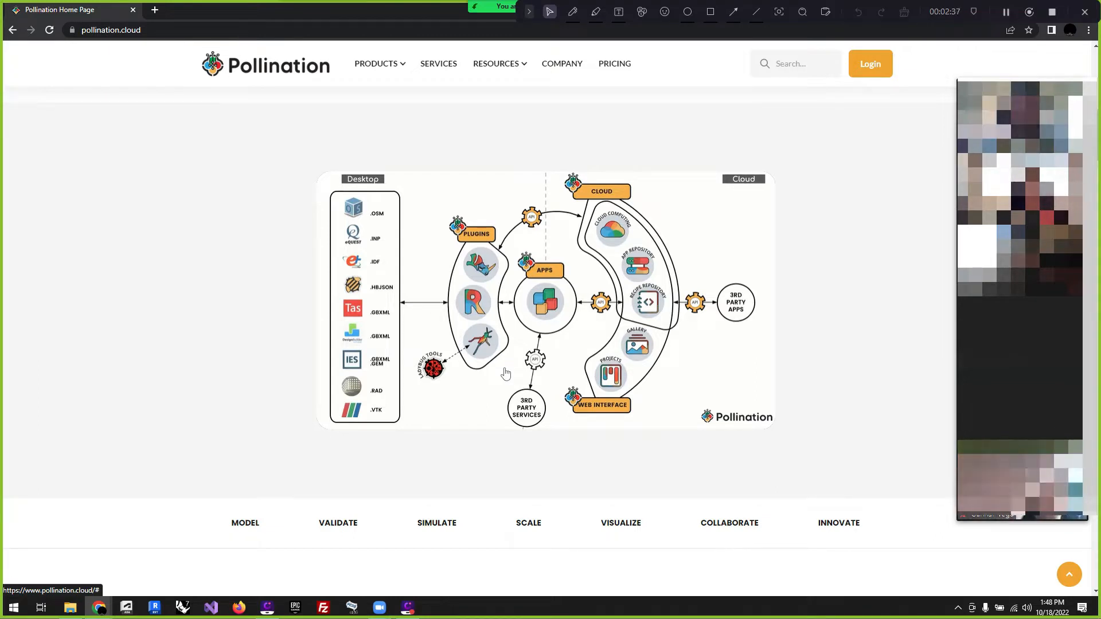
{"action": "scroll", "coordinate": [459, 430], "scroll_direction": "up", "scroll_amount": 5}
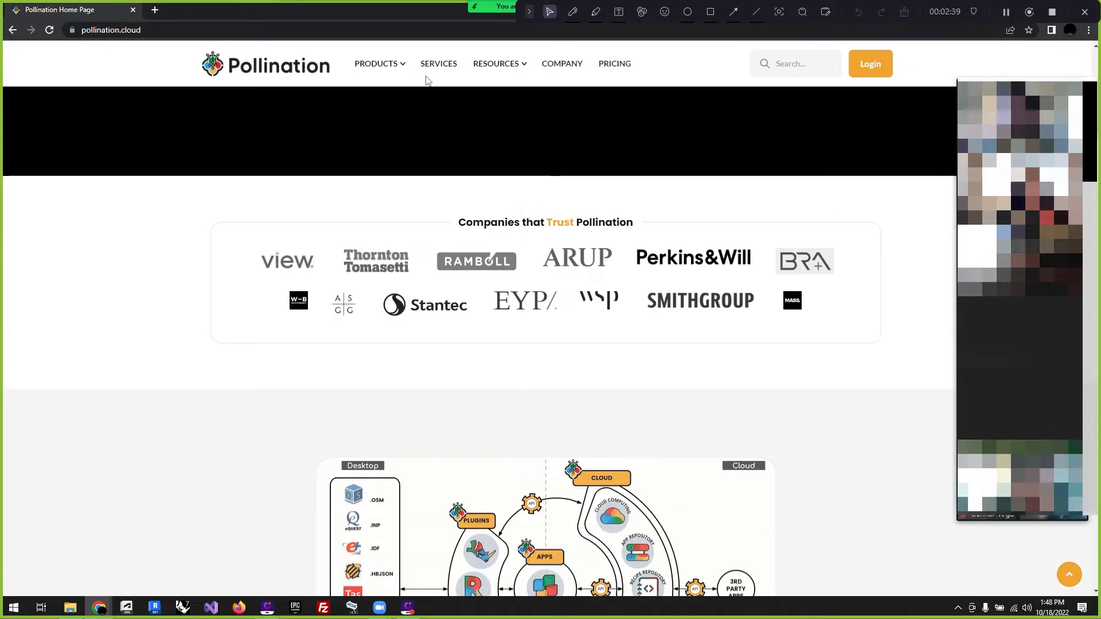
{"action": "mouse_move", "coordinate": [375, 71]}
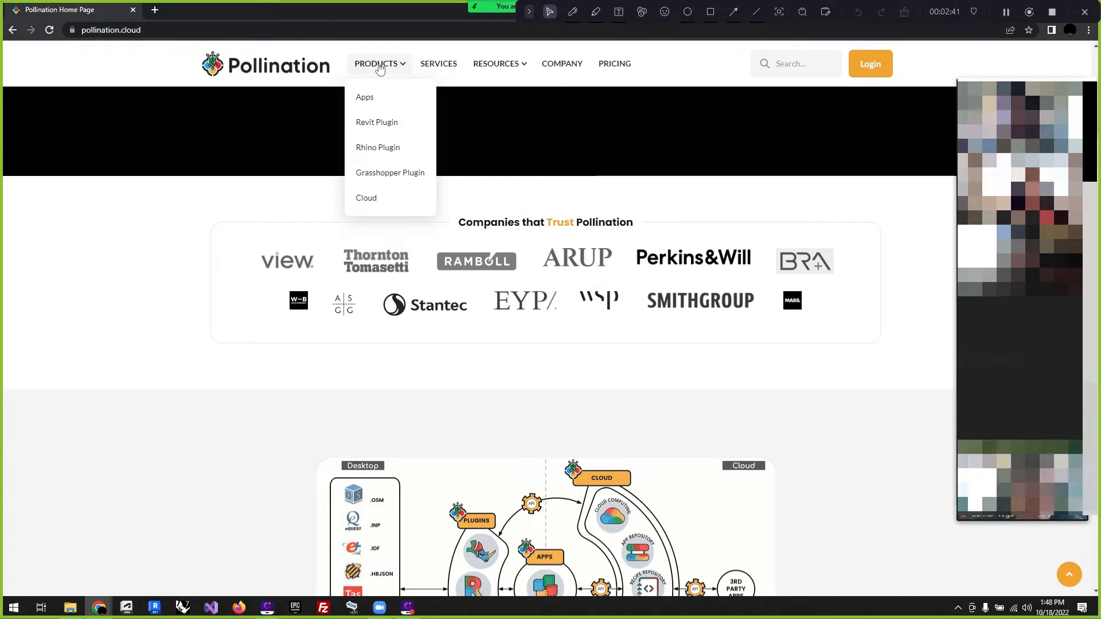
{"action": "left_click", "coordinate": [390, 173]}
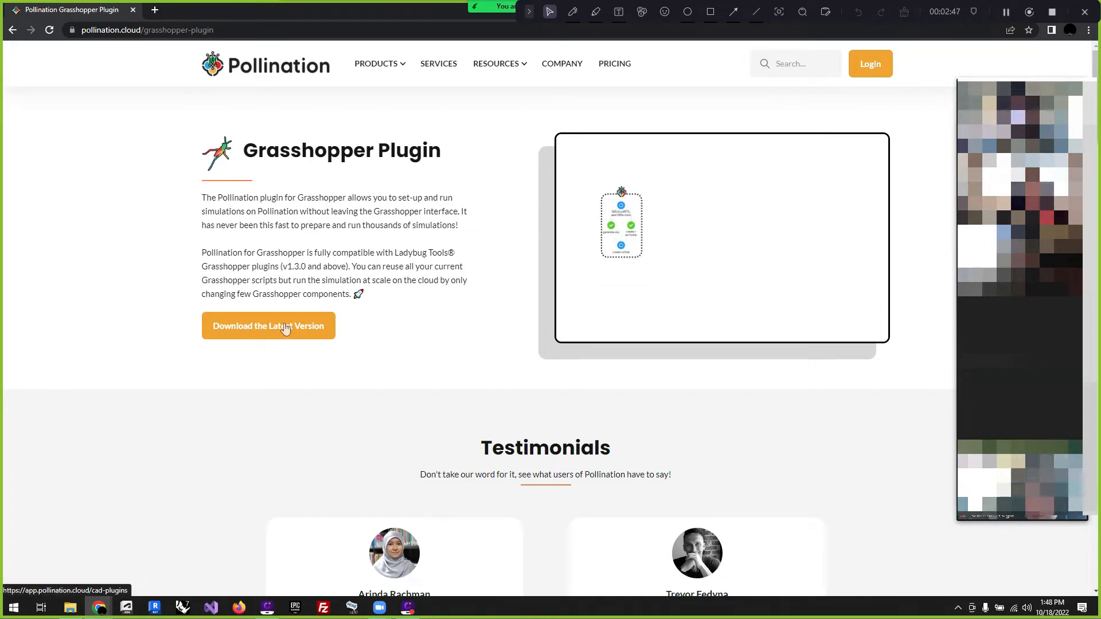
{"action": "left_click", "coordinate": [286, 326]}
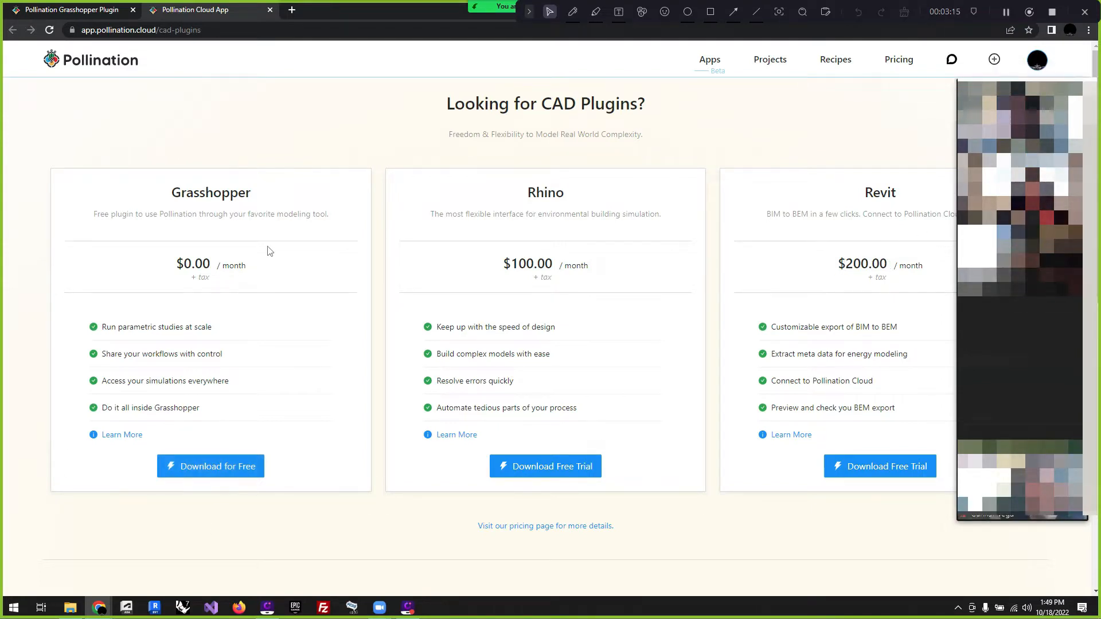
{"action": "left_click", "coordinate": [209, 466]}
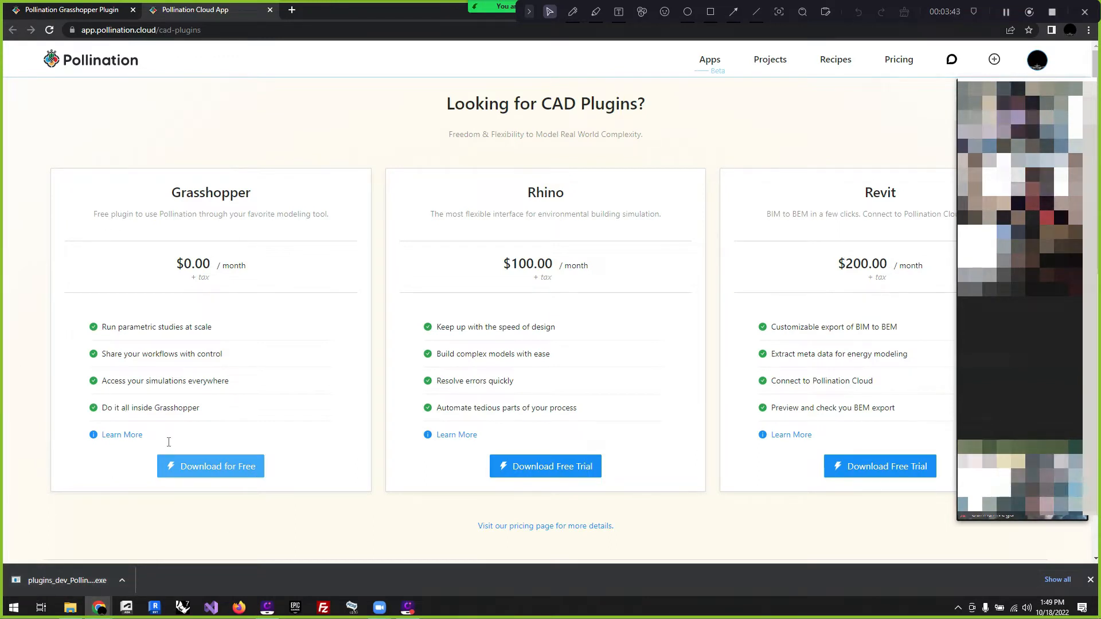
Run the downloaded Pollination installer despite the SmartScreen block, proceed to the installation directory page, and abort the setup.
{"action": "left_click", "coordinate": [72, 580]}
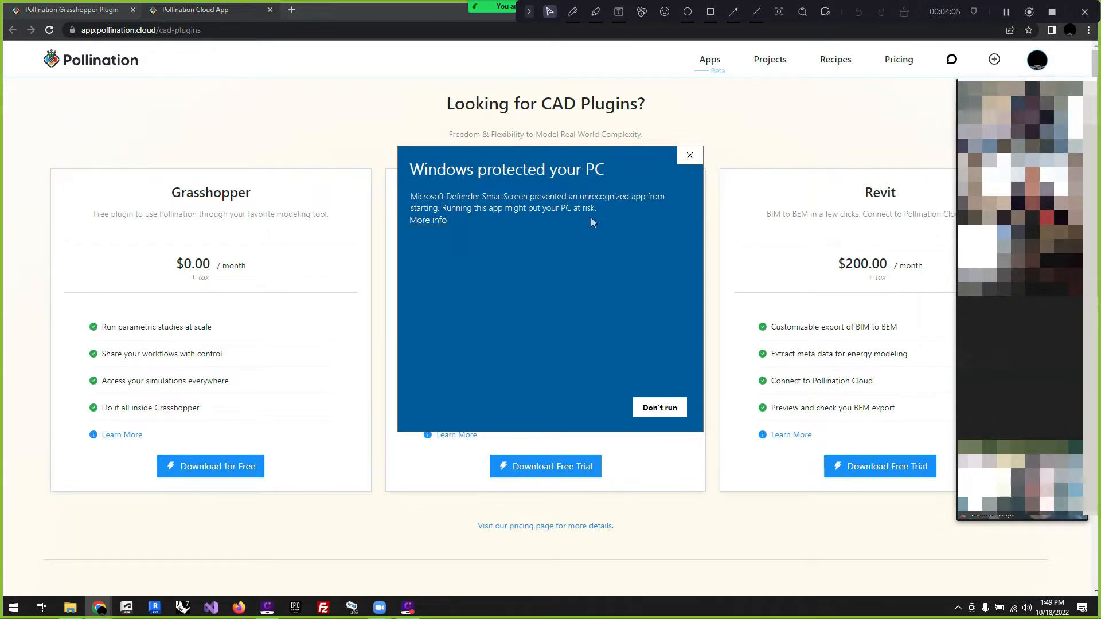
{"action": "left_click", "coordinate": [430, 220]}
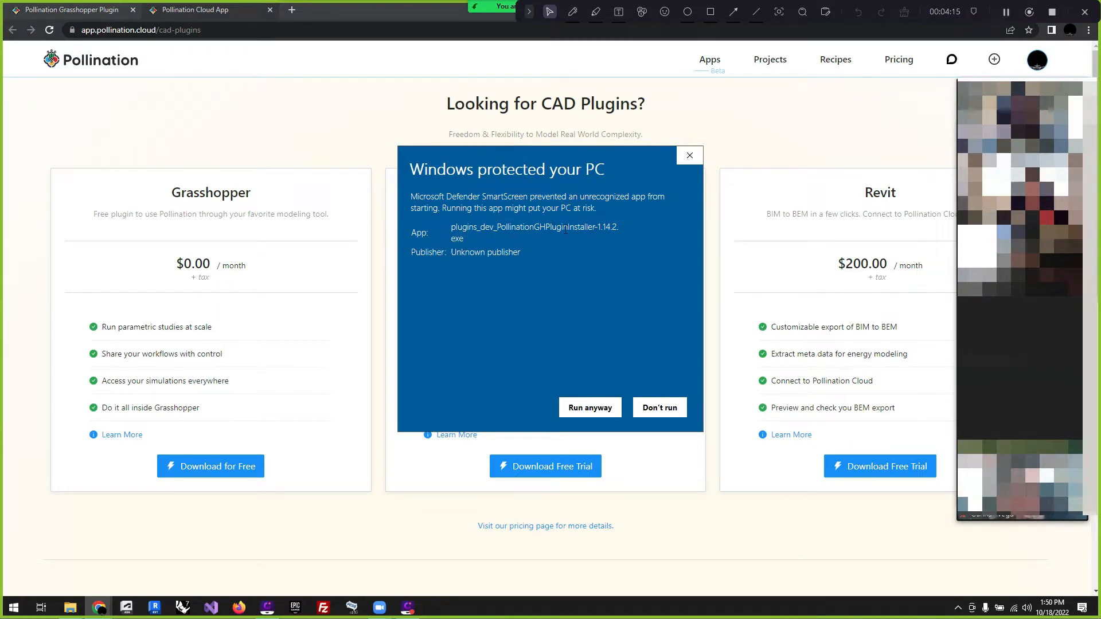
{"action": "left_click", "coordinate": [591, 408]}
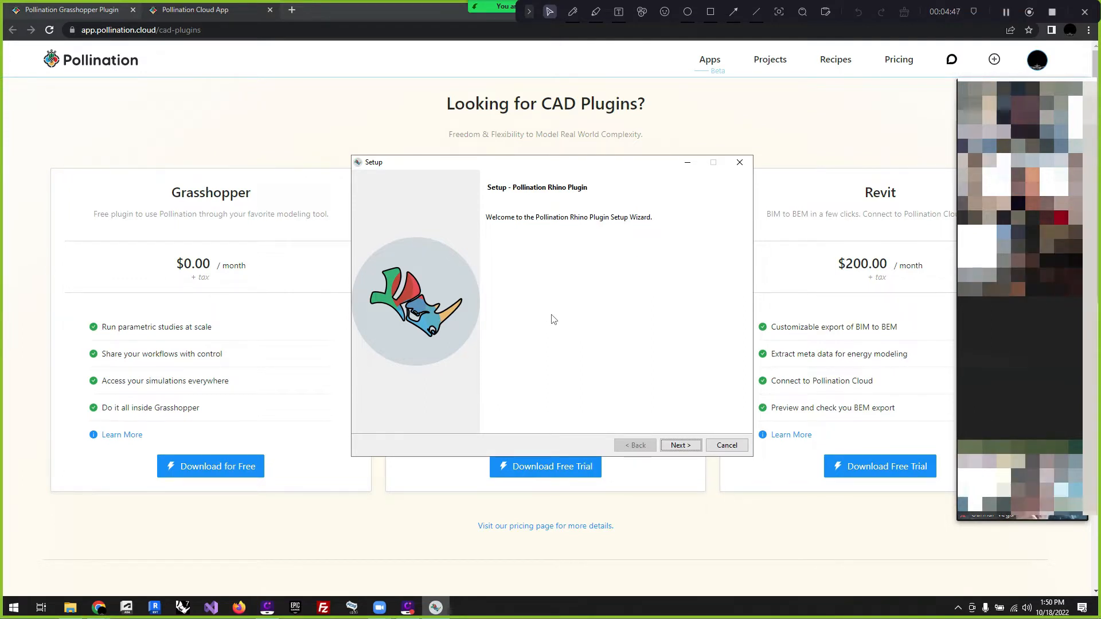
{"action": "left_click", "coordinate": [676, 448]}
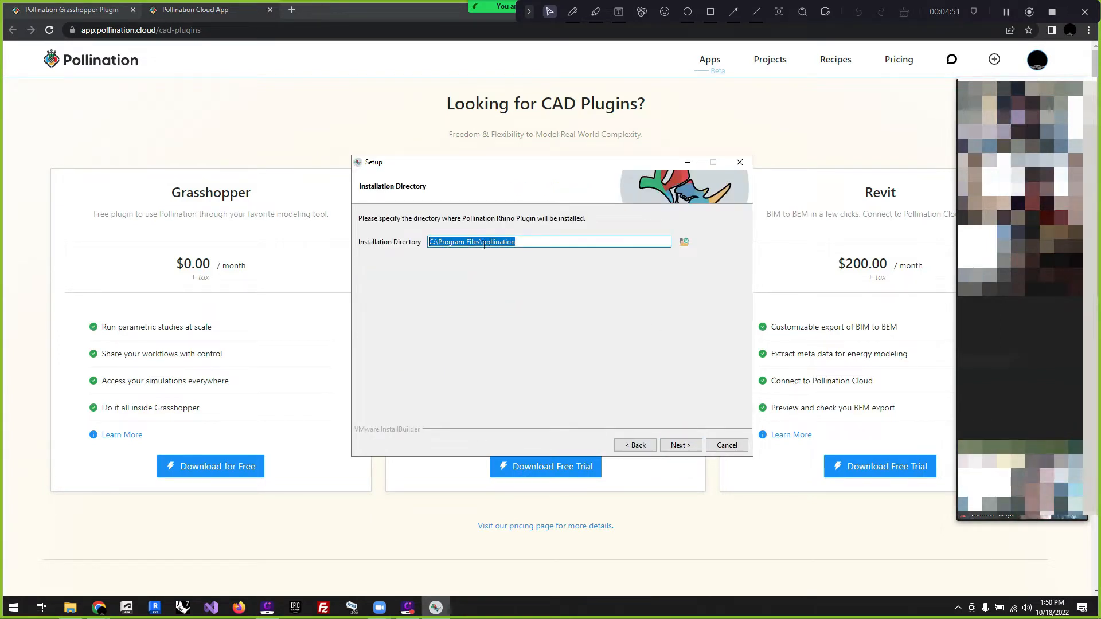
{"action": "left_click", "coordinate": [726, 445]}
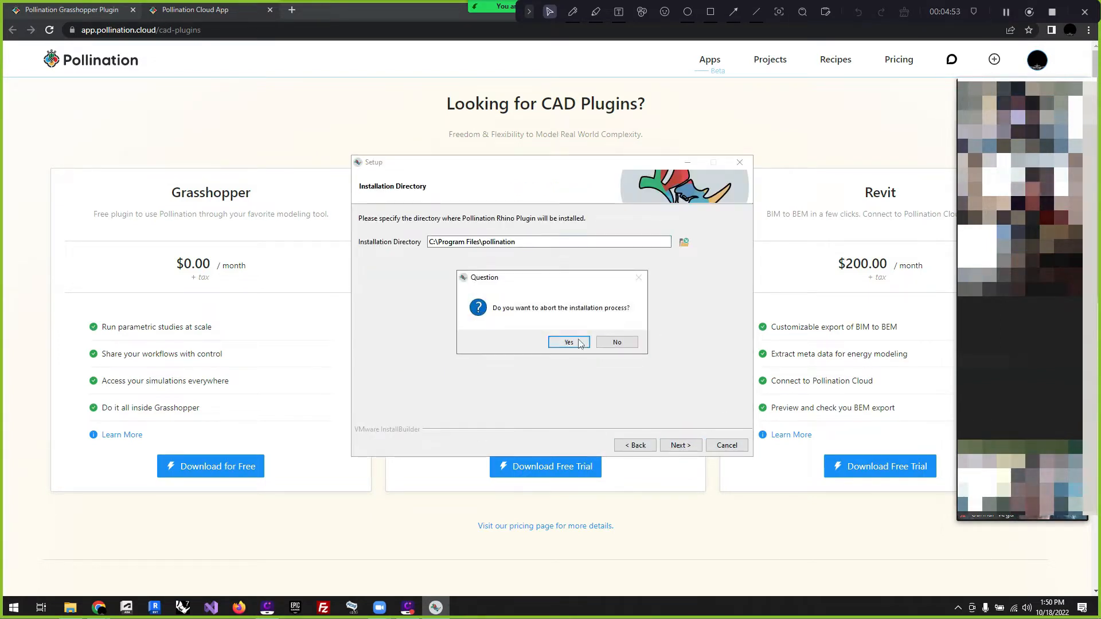
{"action": "left_click", "coordinate": [578, 340]}
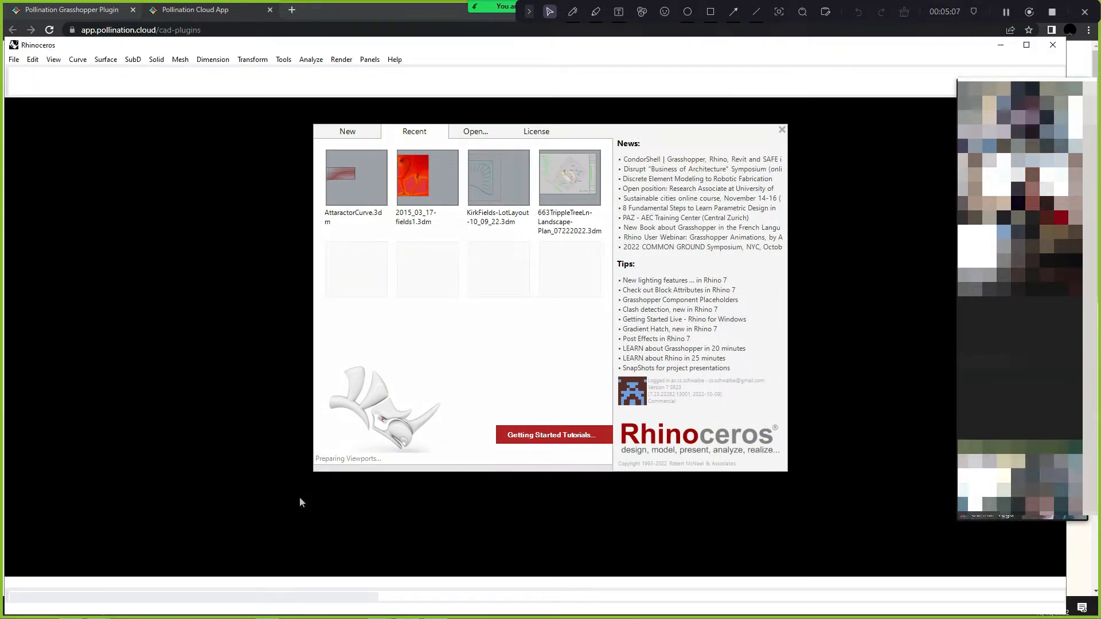
Switch to Rhino 7, dismiss its start window, and launch Grasshopper with the getting-started window closed.
{"action": "left_click", "coordinate": [962, 72]}
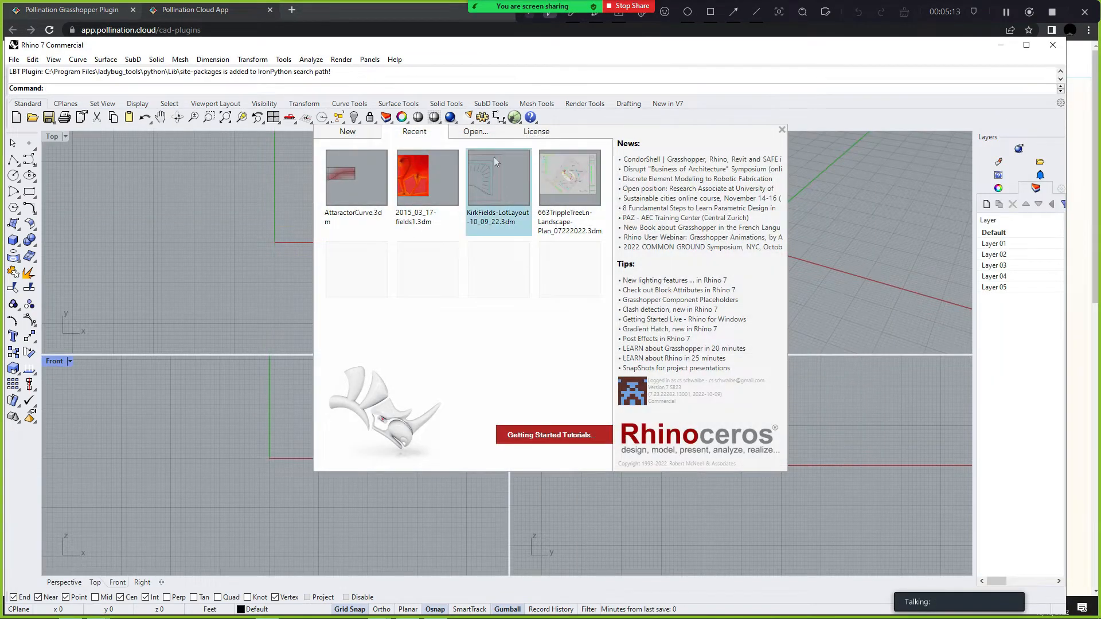
{"action": "left_click", "coordinate": [782, 129]}
{"action": "left_click", "coordinate": [514, 118]}
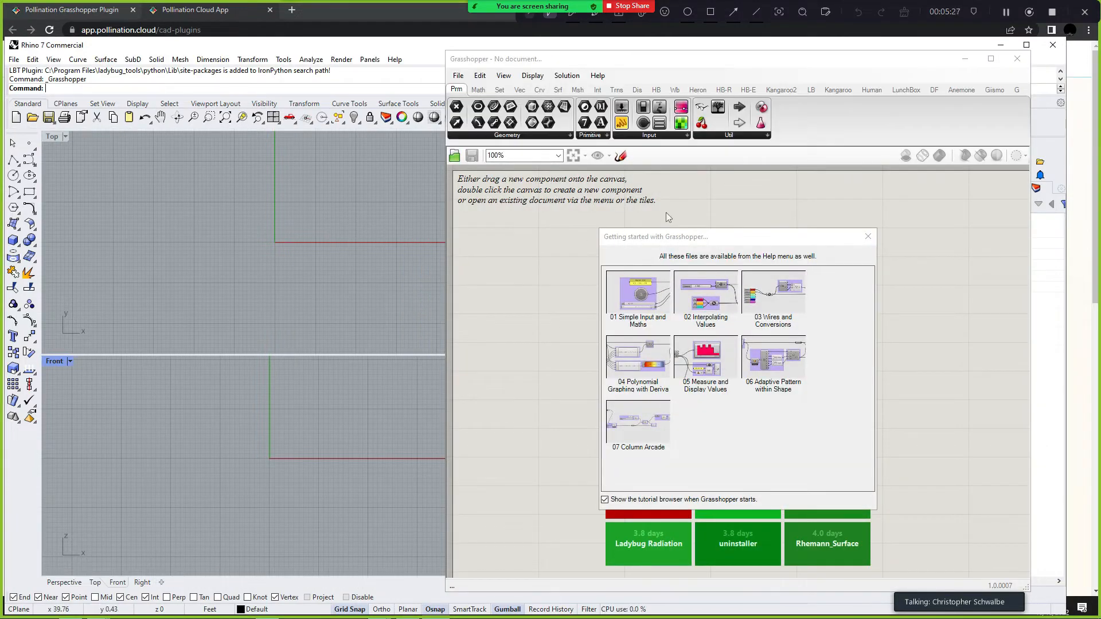
{"action": "left_click", "coordinate": [867, 237]}
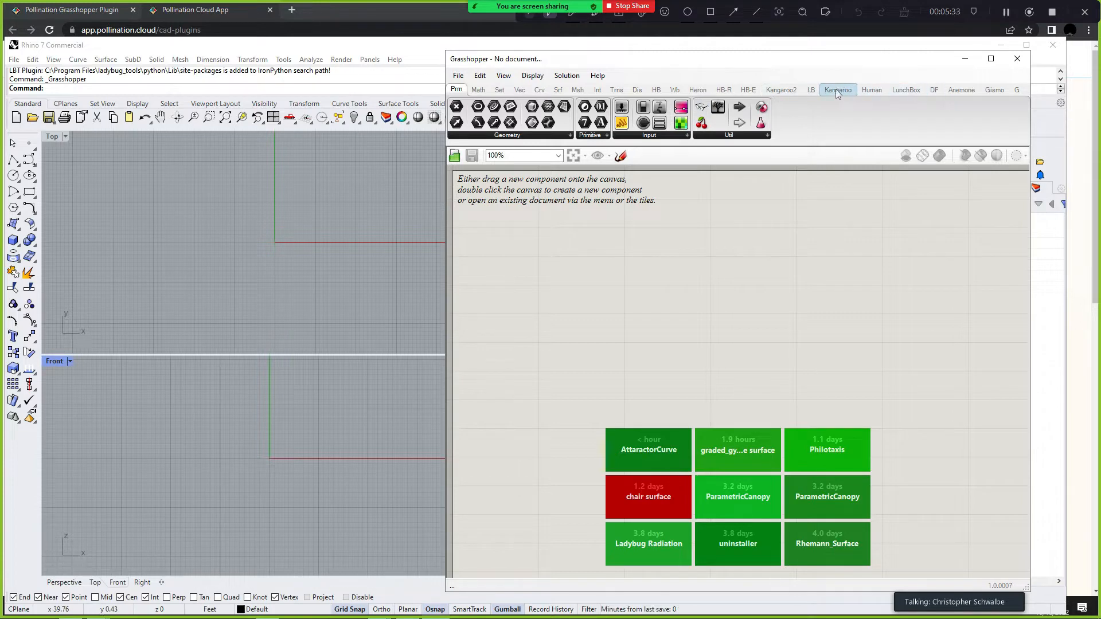
Browse the HB component set and the LB component set in Grasshopper.
{"action": "left_click", "coordinate": [657, 90]}
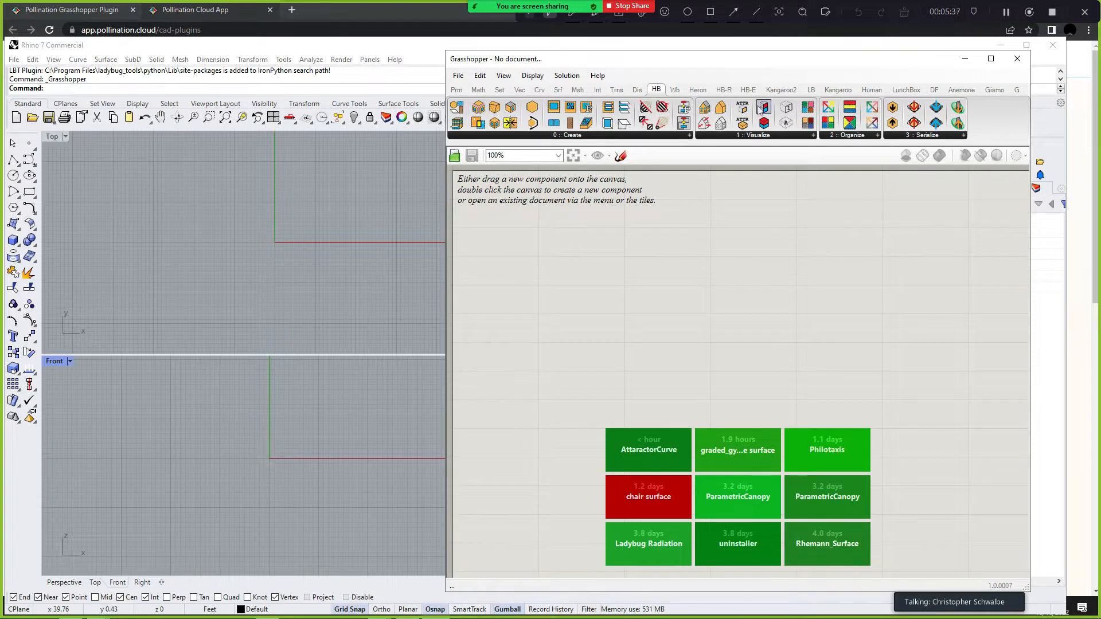
{"action": "left_click", "coordinate": [813, 92]}
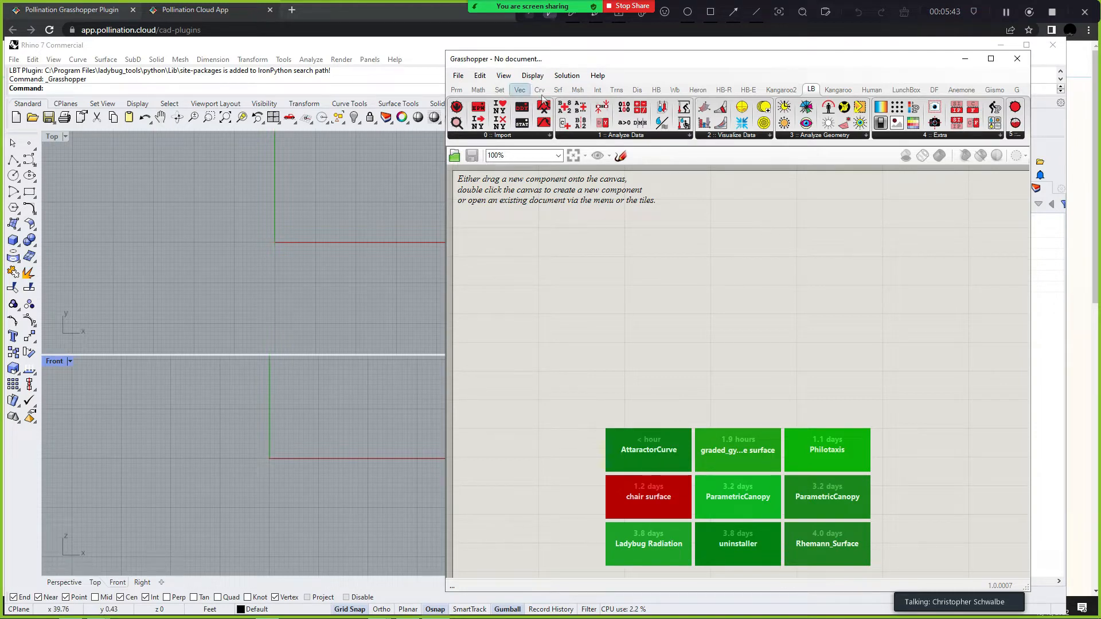
Open Grasshopper's Components Folder in File Explorer and move its window aside so the Grasshopper canvas is uncovered.
{"action": "left_click", "coordinate": [458, 76]}
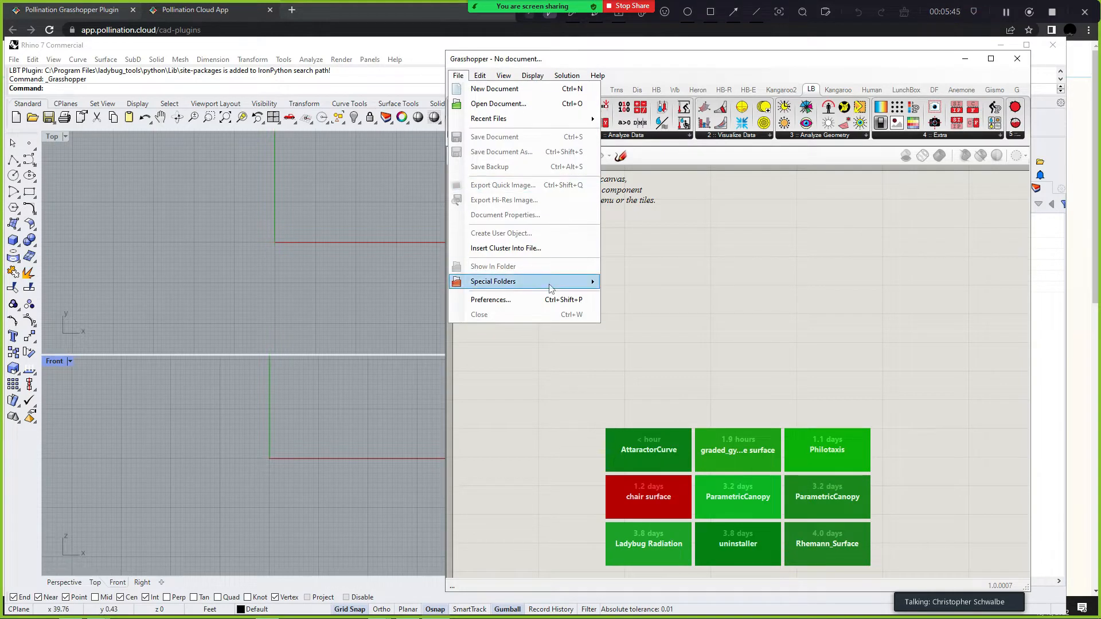
{"action": "mouse_move", "coordinate": [550, 289]}
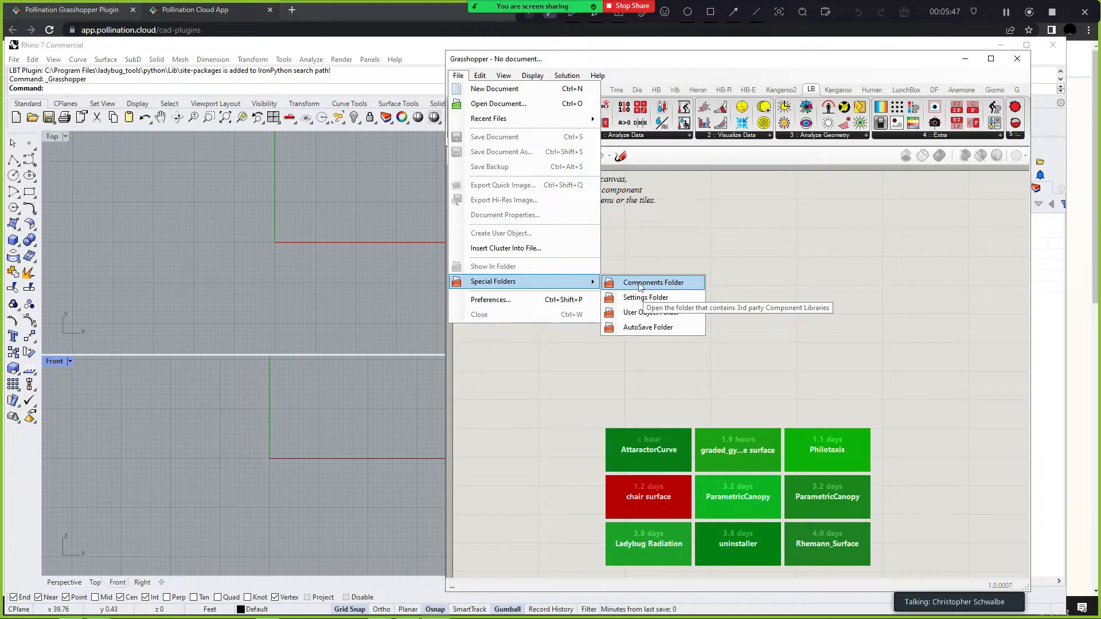
{"action": "left_click", "coordinate": [693, 205]}
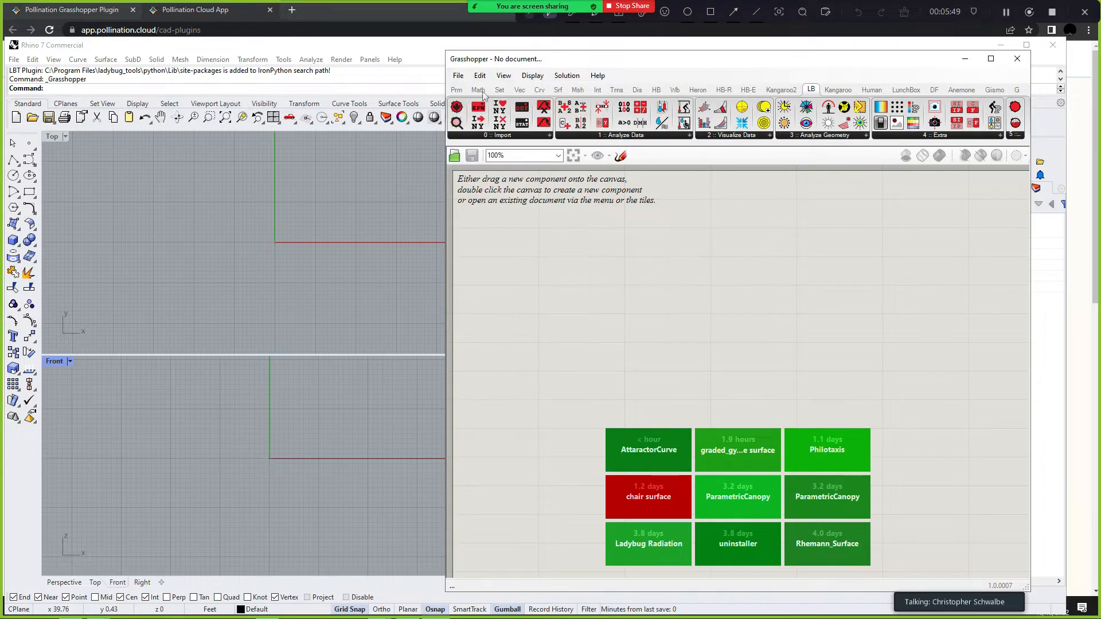
{"action": "left_click", "coordinate": [459, 76]}
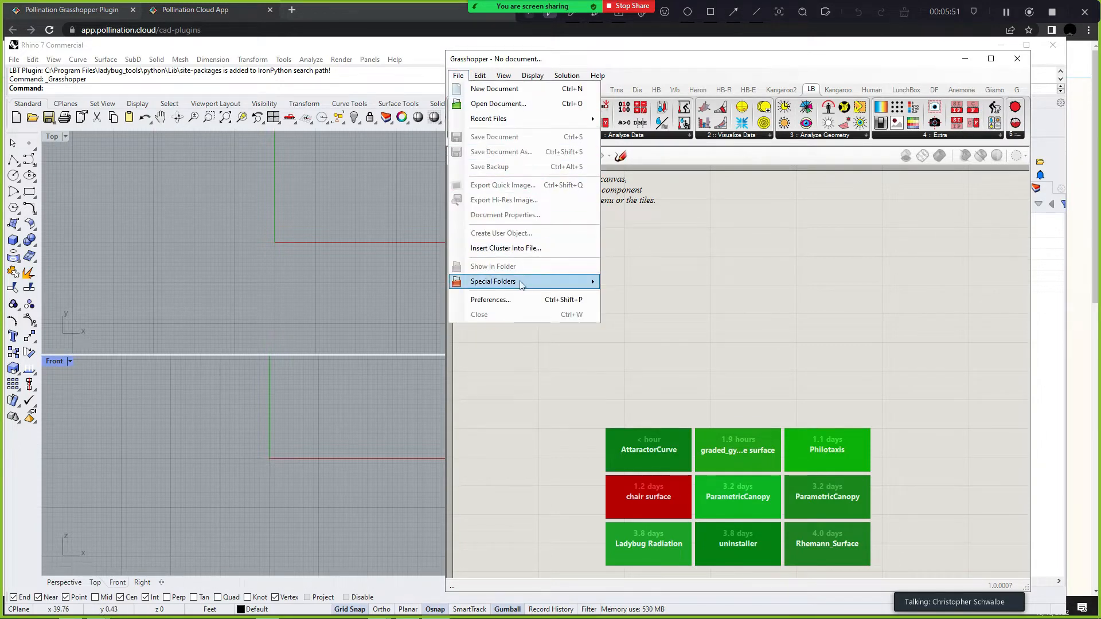
{"action": "mouse_move", "coordinate": [522, 284]}
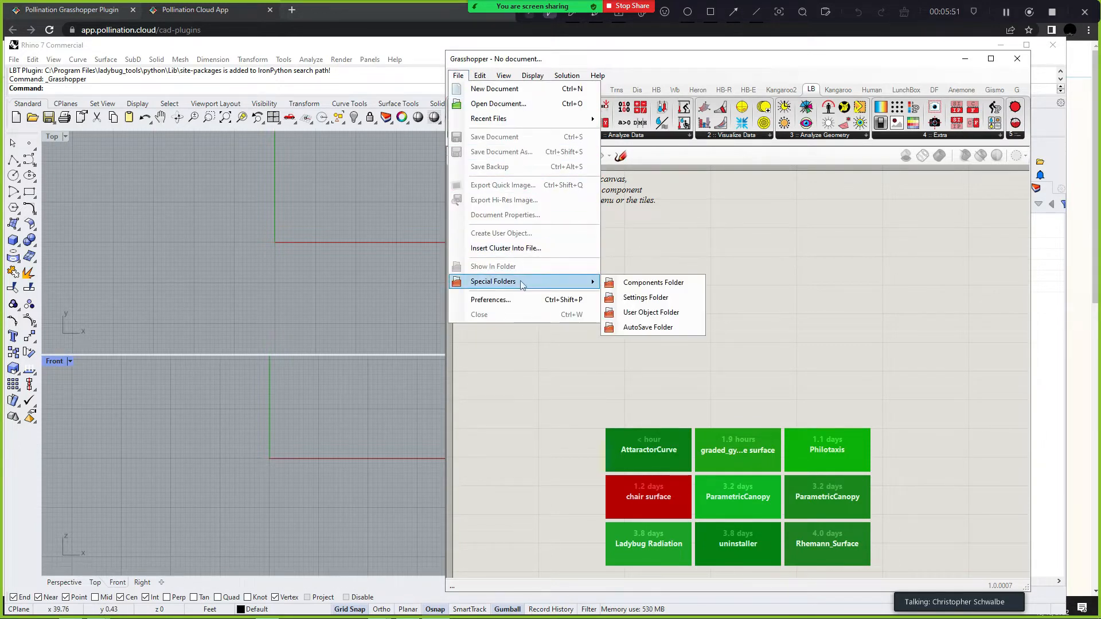
{"action": "left_click", "coordinate": [654, 283]}
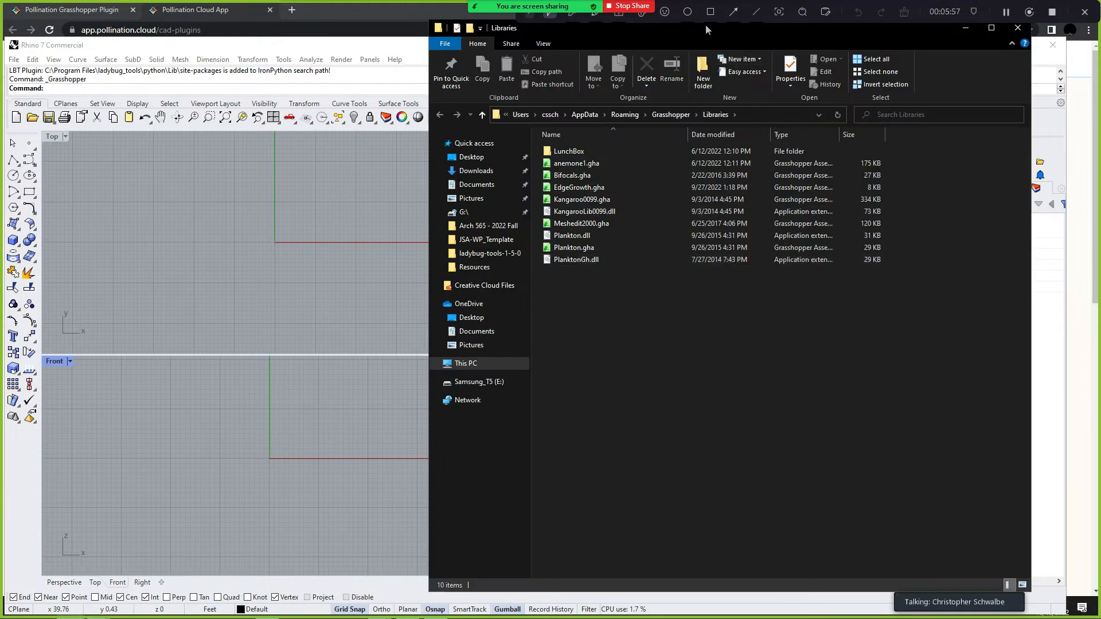
{"action": "left_click_drag", "start_coordinate": [713, 32], "coordinate": [346, 35]}
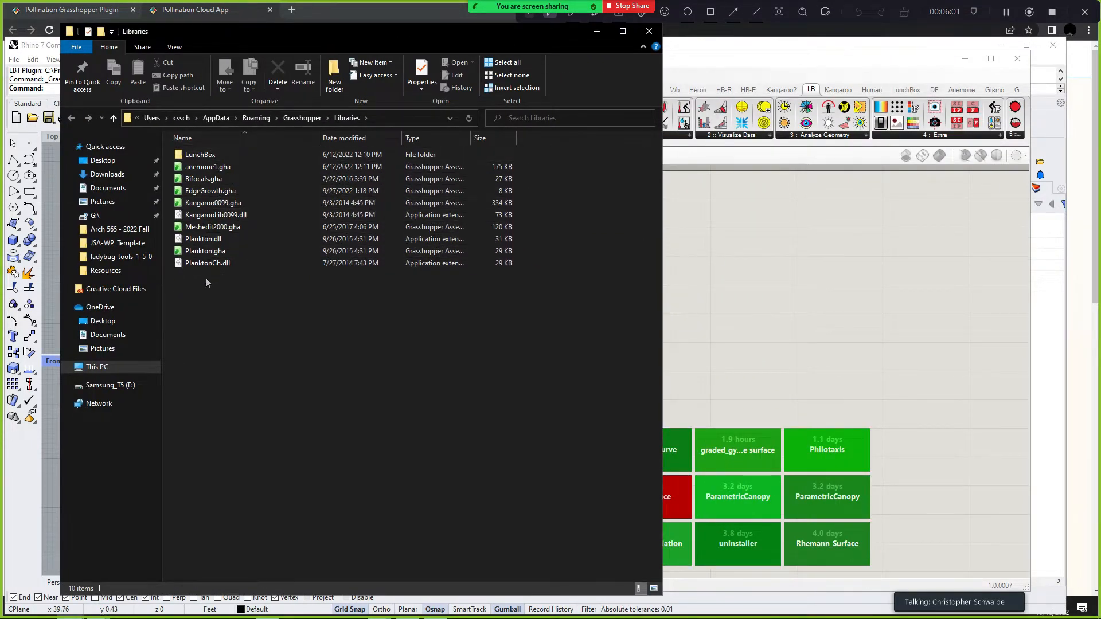
Open Grasshopper's User Object Folder, look through the Gismo user object files, and close the folder window.
{"action": "left_click", "coordinate": [807, 241]}
{"action": "left_click", "coordinate": [458, 75]}
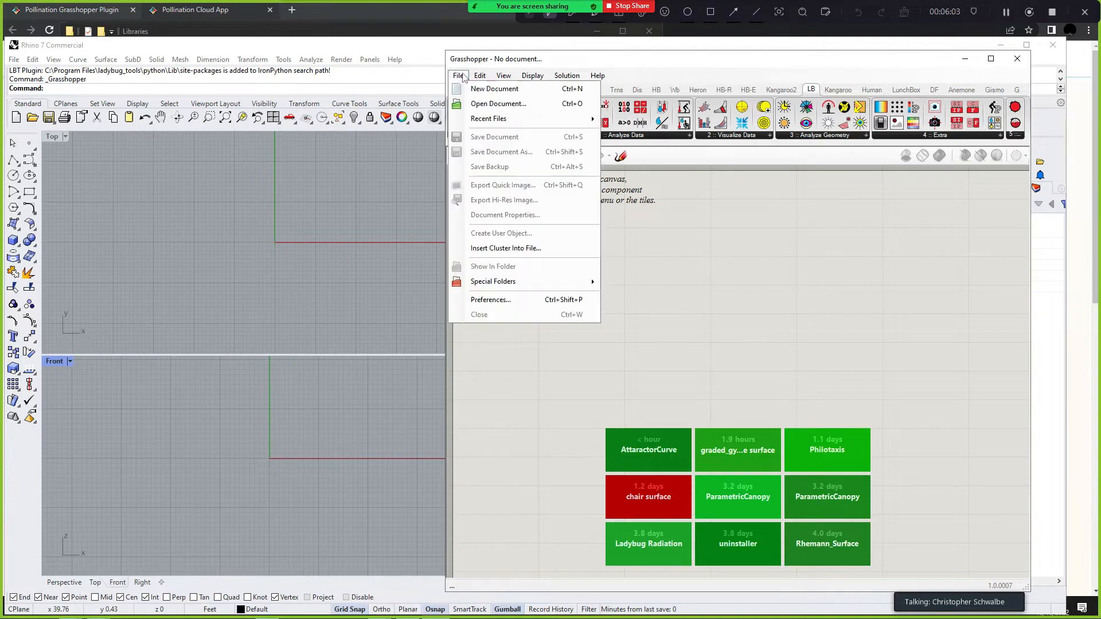
{"action": "mouse_move", "coordinate": [534, 282]}
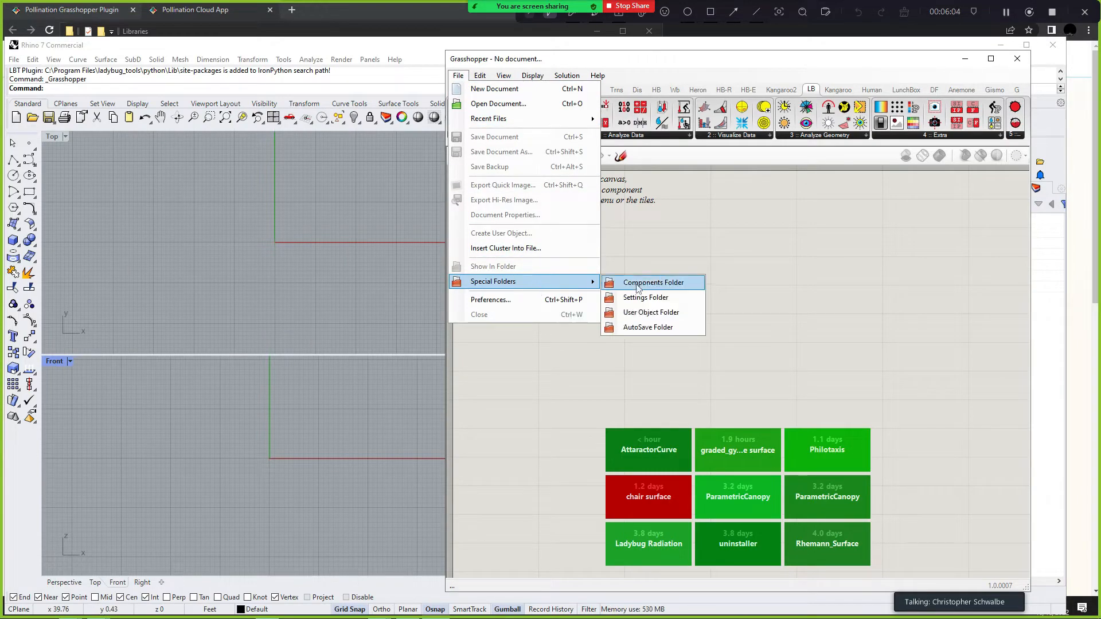
{"action": "left_click", "coordinate": [651, 314]}
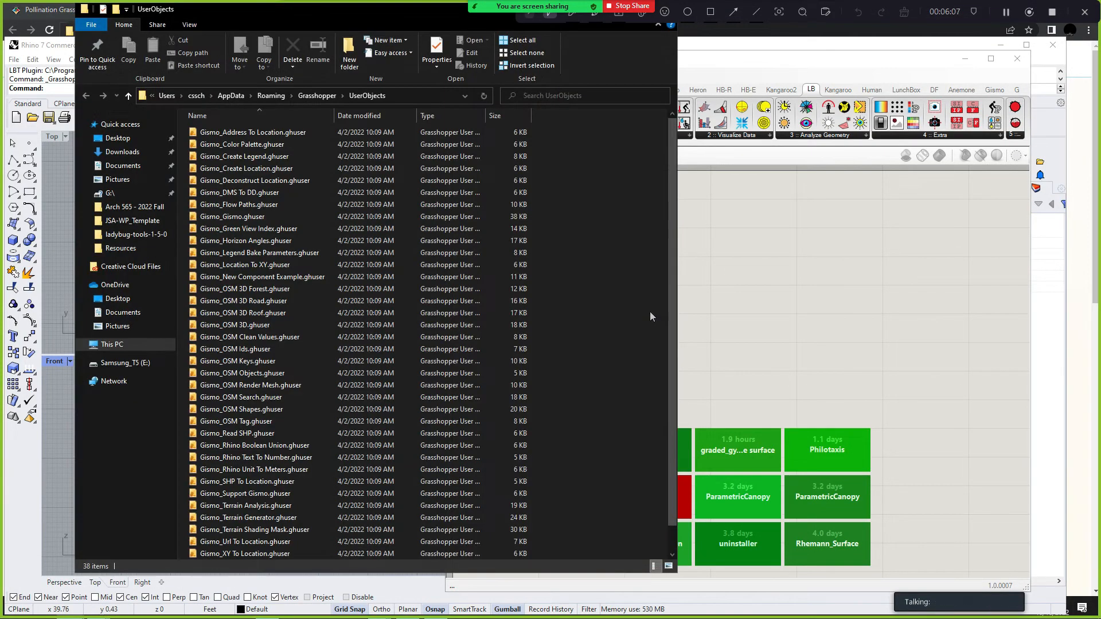
{"action": "scroll", "coordinate": [246, 175], "scroll_direction": "down", "scroll_amount": 1}
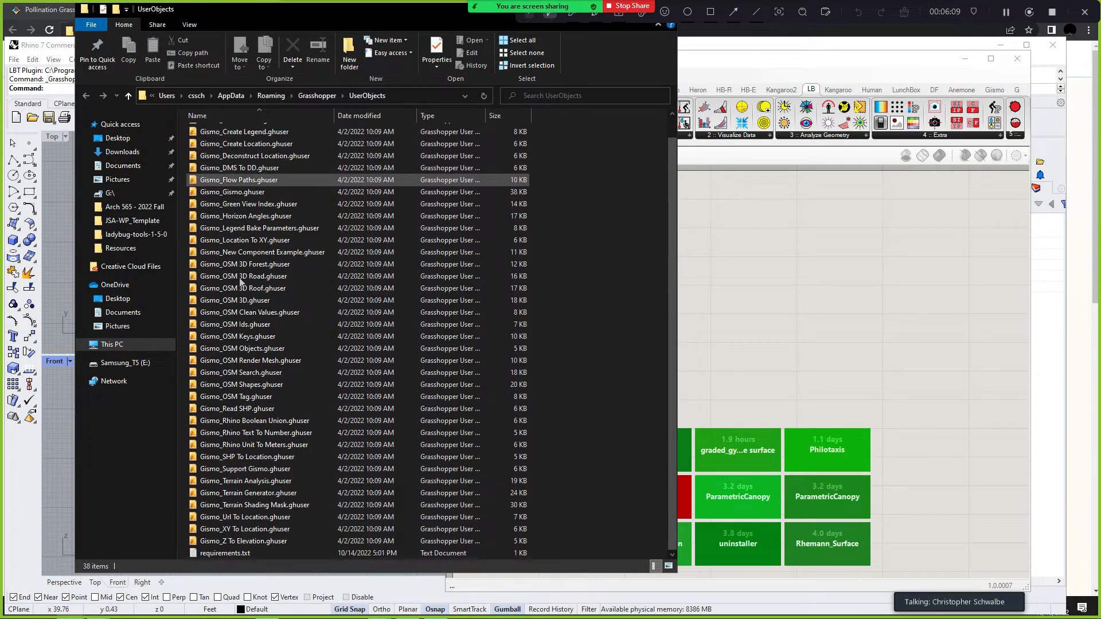
{"action": "scroll", "coordinate": [244, 441], "scroll_direction": "up", "scroll_amount": 1}
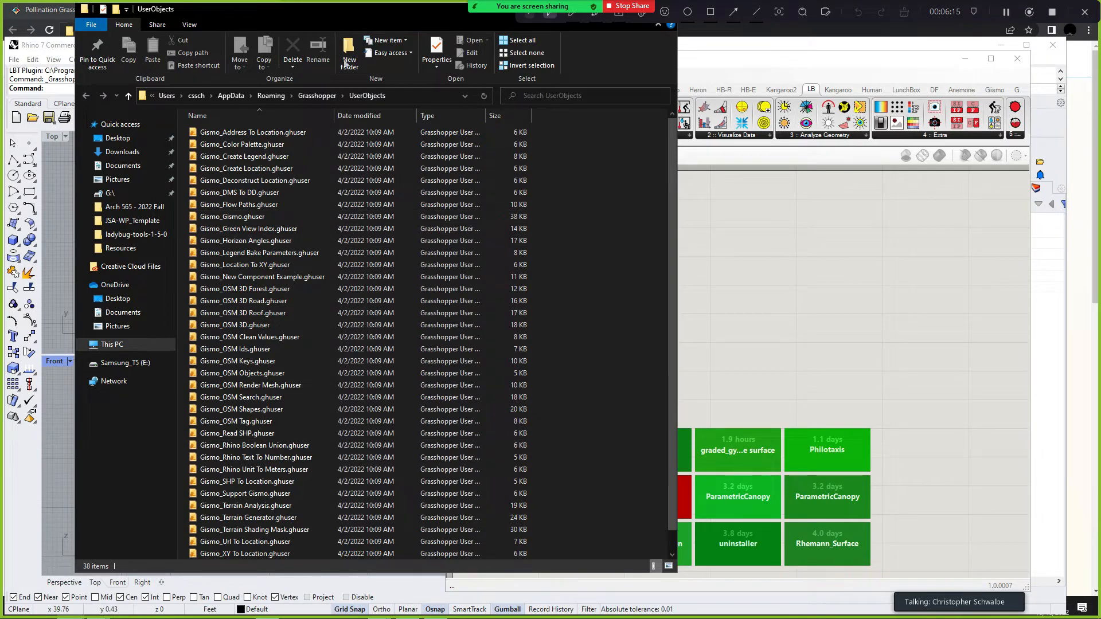
{"action": "left_click_drag", "start_coordinate": [299, 18], "coordinate": [335, 77]}
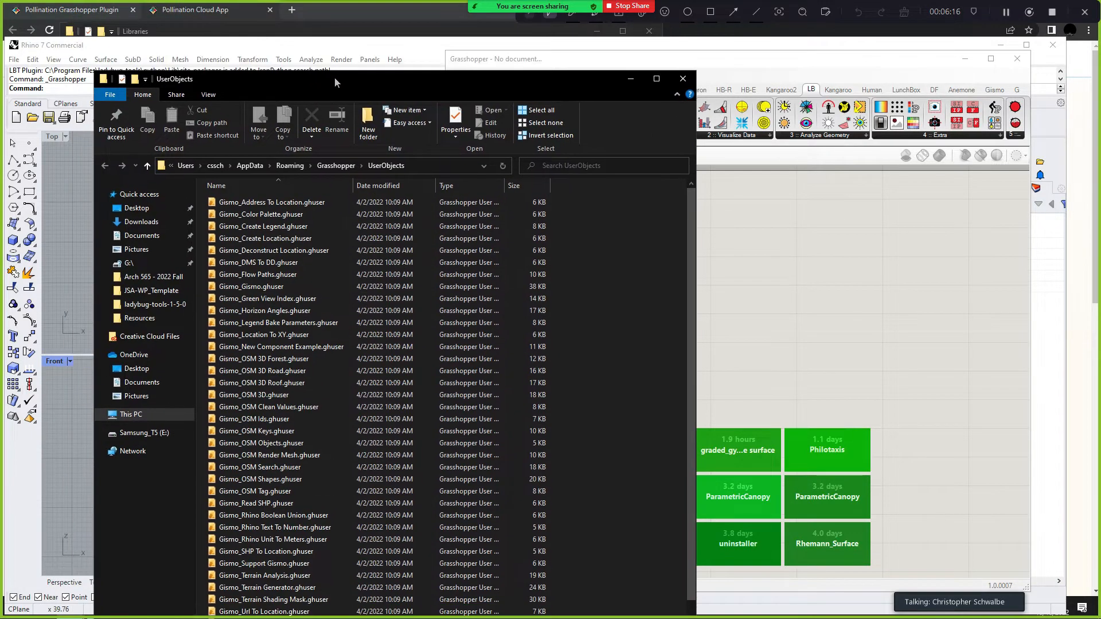
{"action": "left_click", "coordinate": [685, 83]}
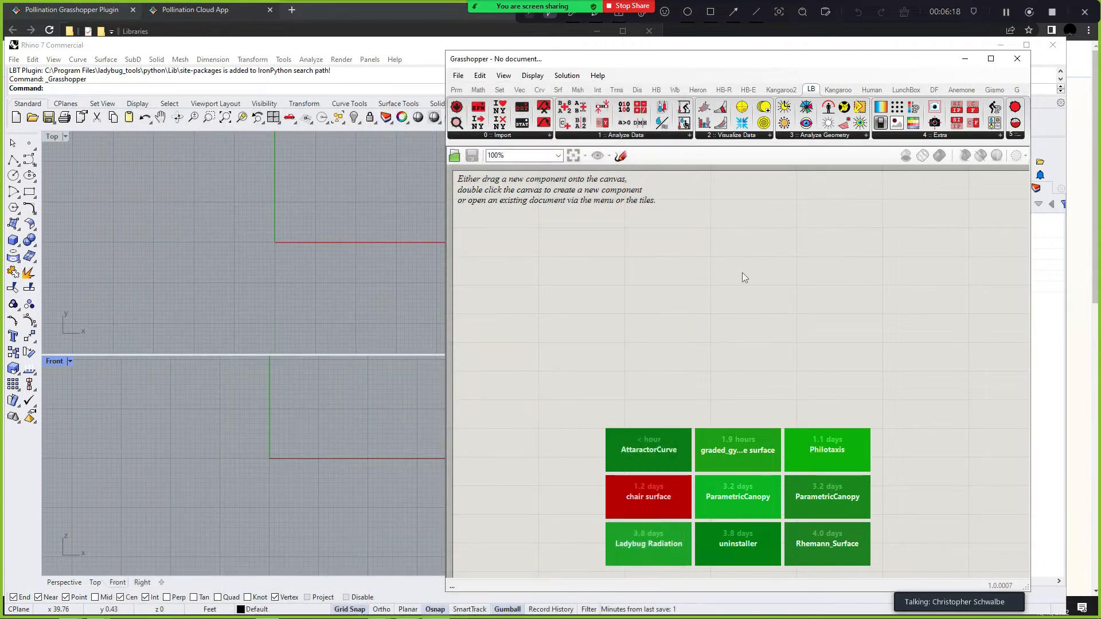
Close Grasshopper and exit Rhino 7.
{"action": "left_click", "coordinate": [1015, 59]}
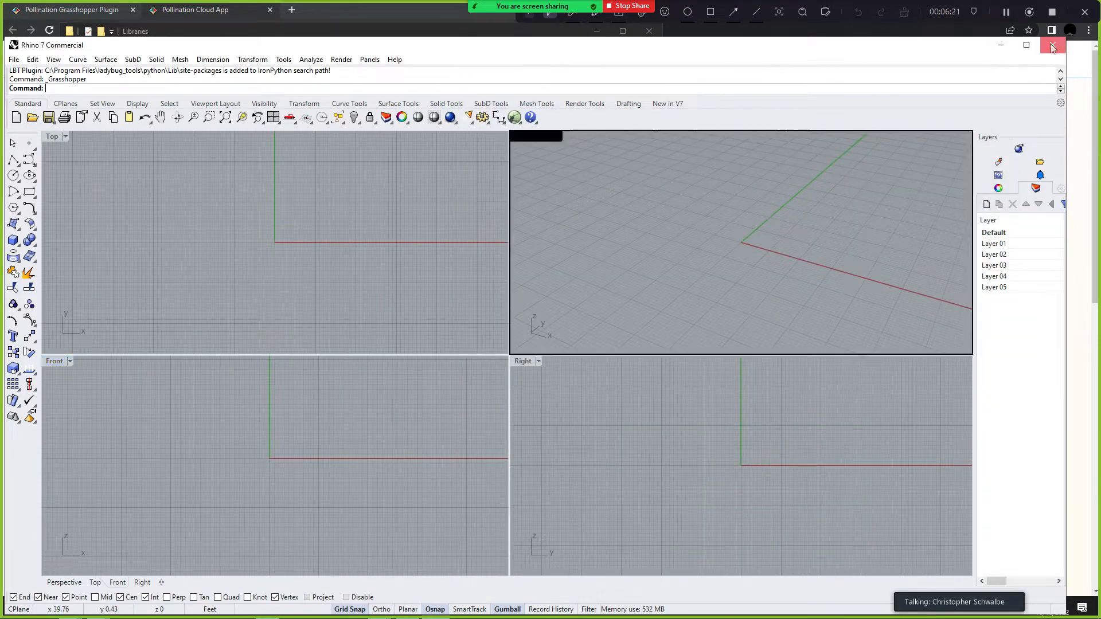
{"action": "left_click", "coordinate": [1052, 46]}
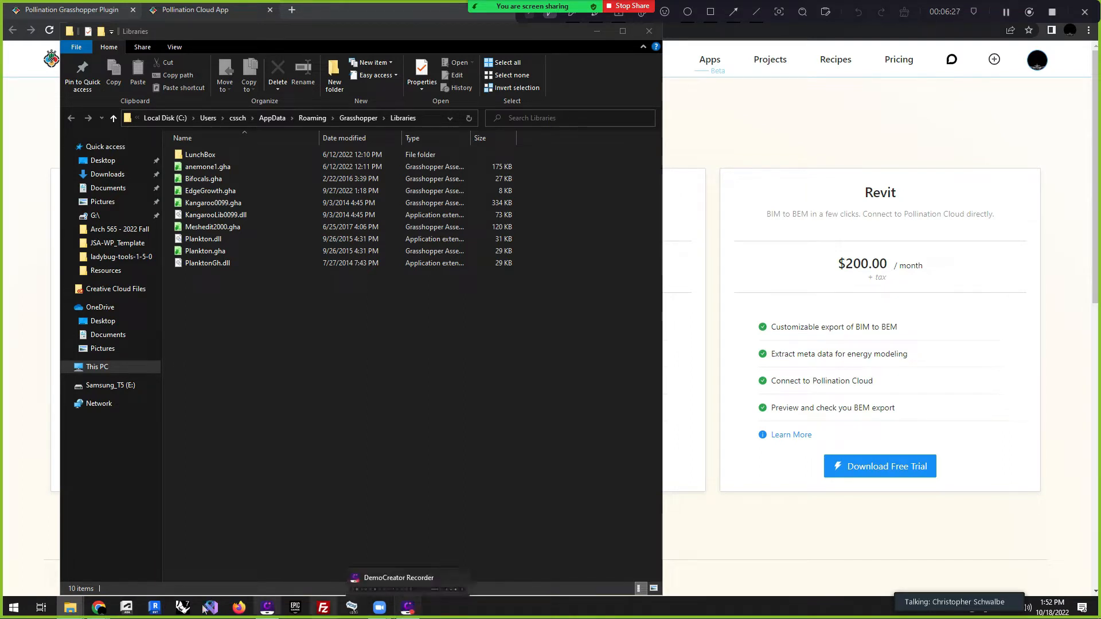
Bring up the Zoom meeting controls, place the participant video panel at the screen's edge, and expand it to show several videos.
{"action": "mouse_move", "coordinate": [379, 607]}
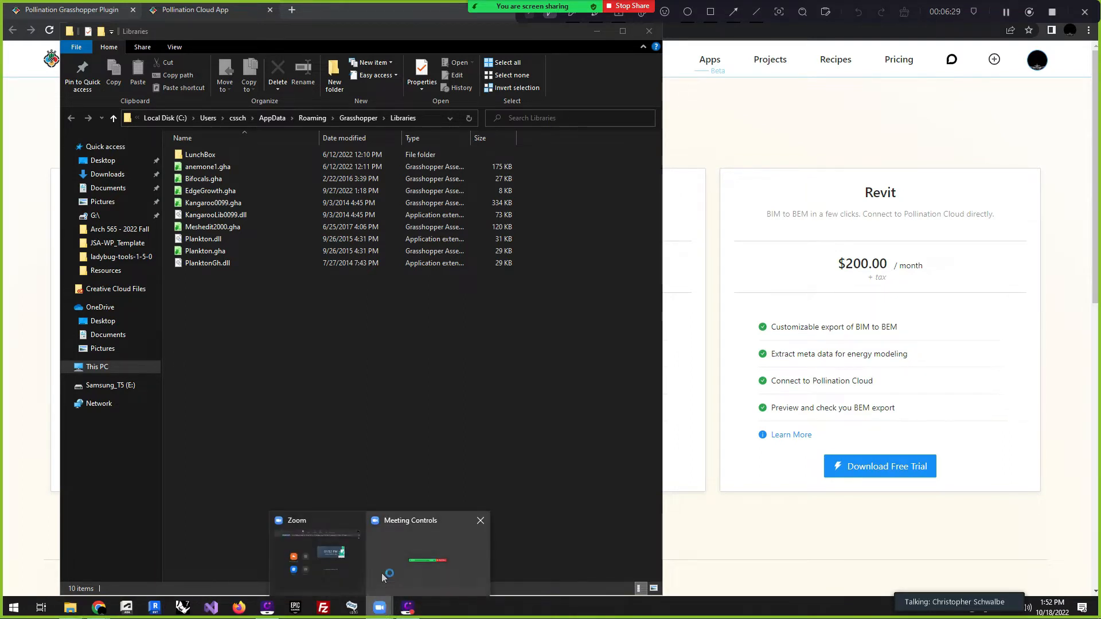
{"action": "left_click", "coordinate": [400, 574]}
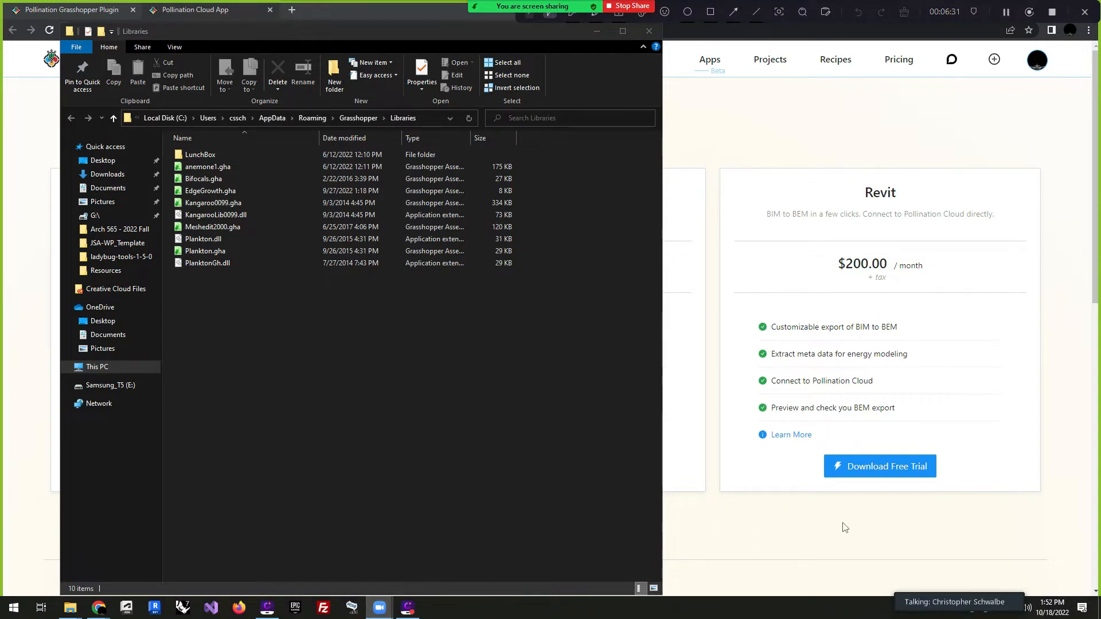
{"action": "mouse_move", "coordinate": [970, 590]}
{"action": "left_click_drag", "start_coordinate": [970, 594], "coordinate": [1026, 352]}
{"action": "left_click", "coordinate": [927, 520]}
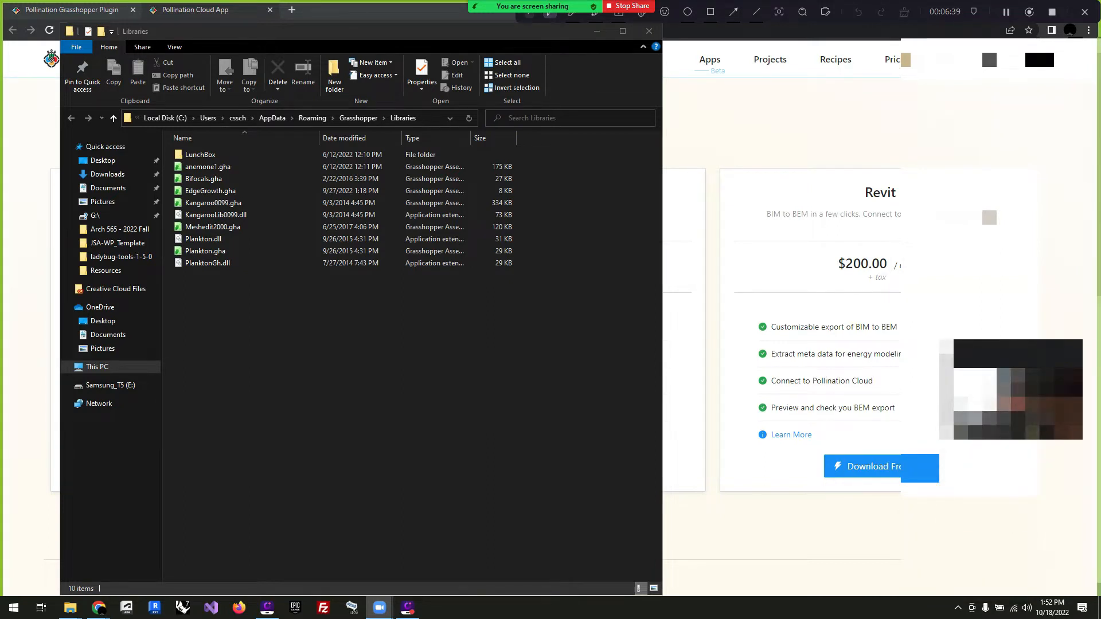
{"action": "left_click_drag", "start_coordinate": [1026, 345], "coordinate": [1042, 33]}
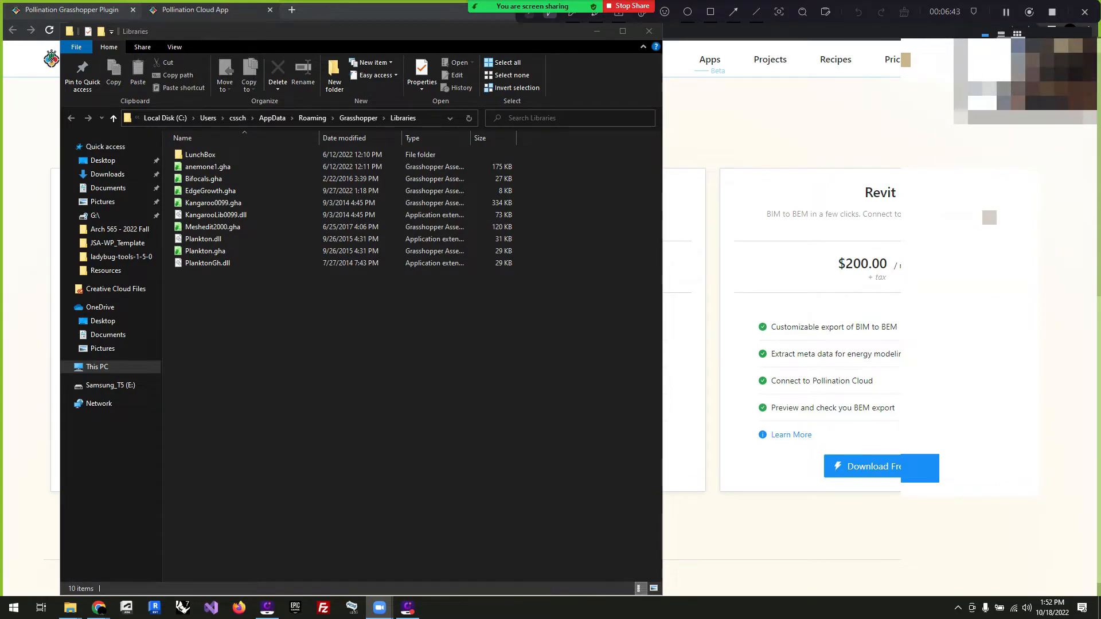
{"action": "left_click", "coordinate": [1001, 35]}
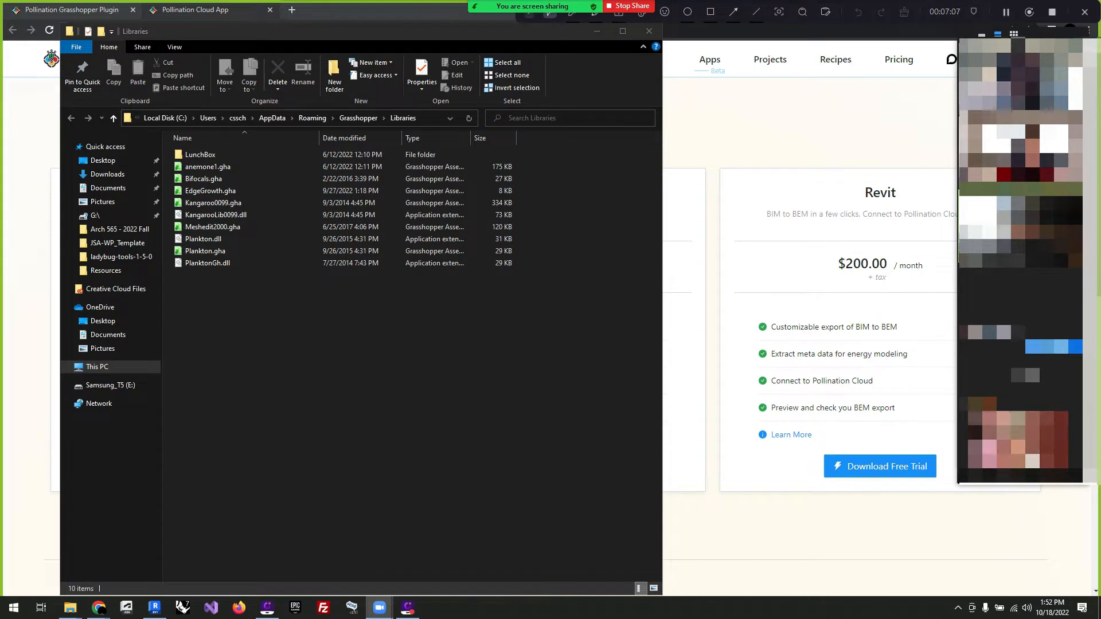
Move the recorder toolbar onto the taskbar and switch to Revit.
{"action": "left_click", "coordinate": [794, 187]}
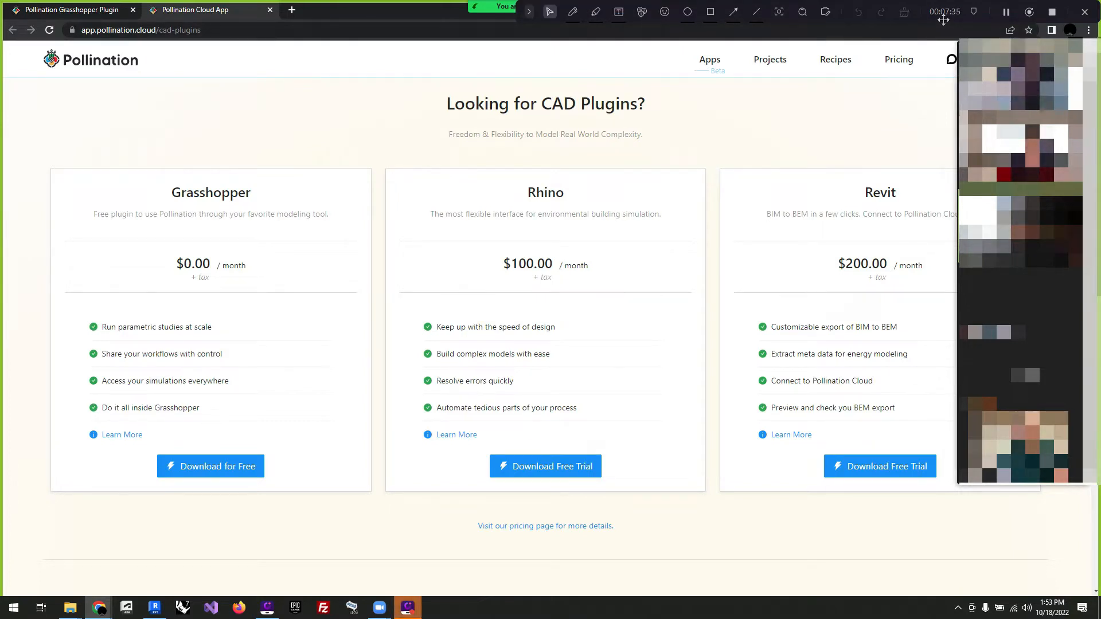
{"action": "left_click_drag", "start_coordinate": [940, 8], "coordinate": [811, 606]}
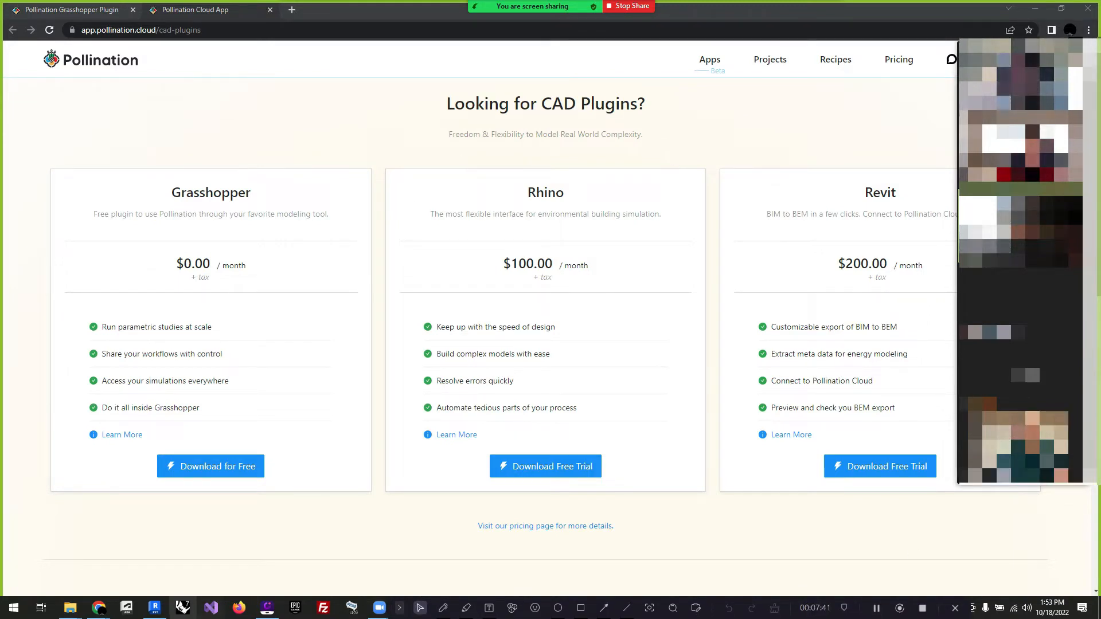
{"action": "left_click", "coordinate": [162, 610]}
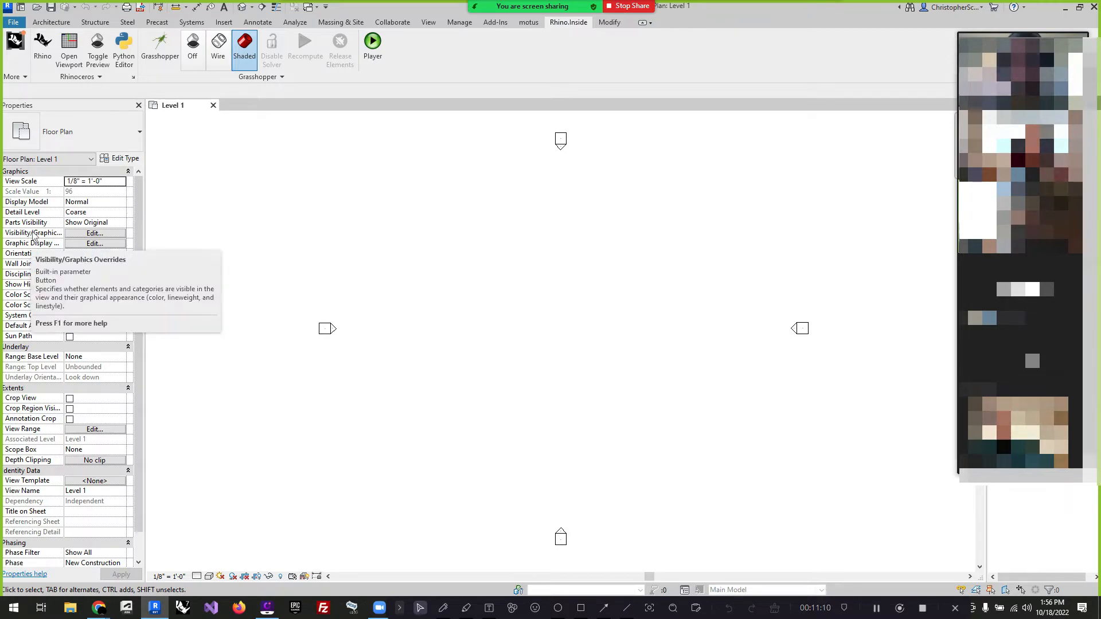
Open the Visibility/Graphic Overrides for the Level 1 floor plan and move the dialog clear of the video panel.
{"action": "left_click", "coordinate": [104, 235]}
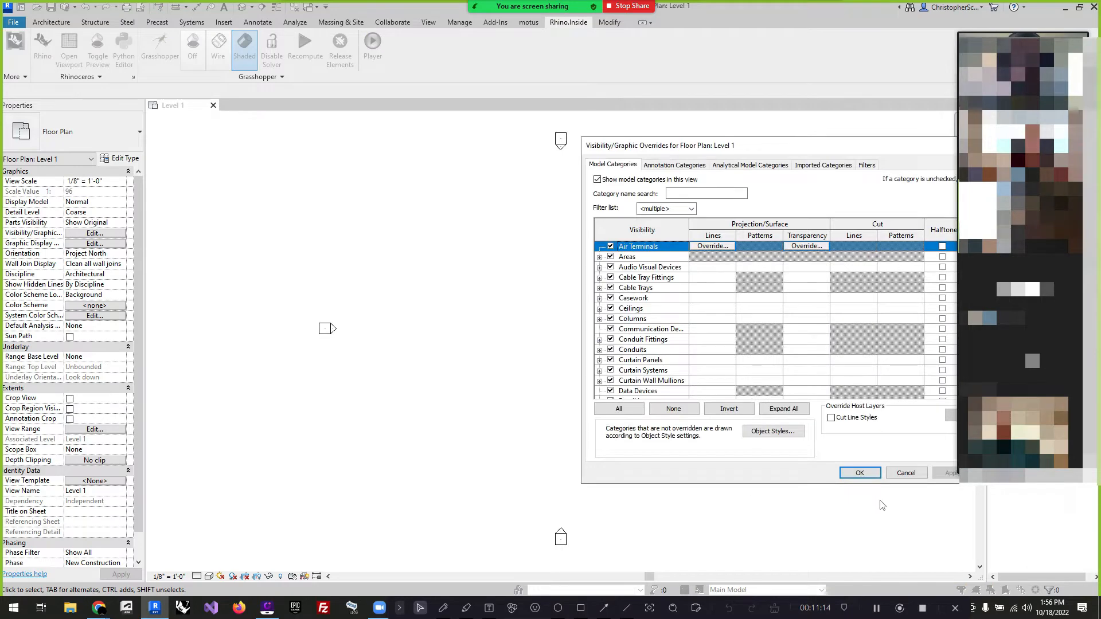
{"action": "left_click", "coordinate": [906, 472]}
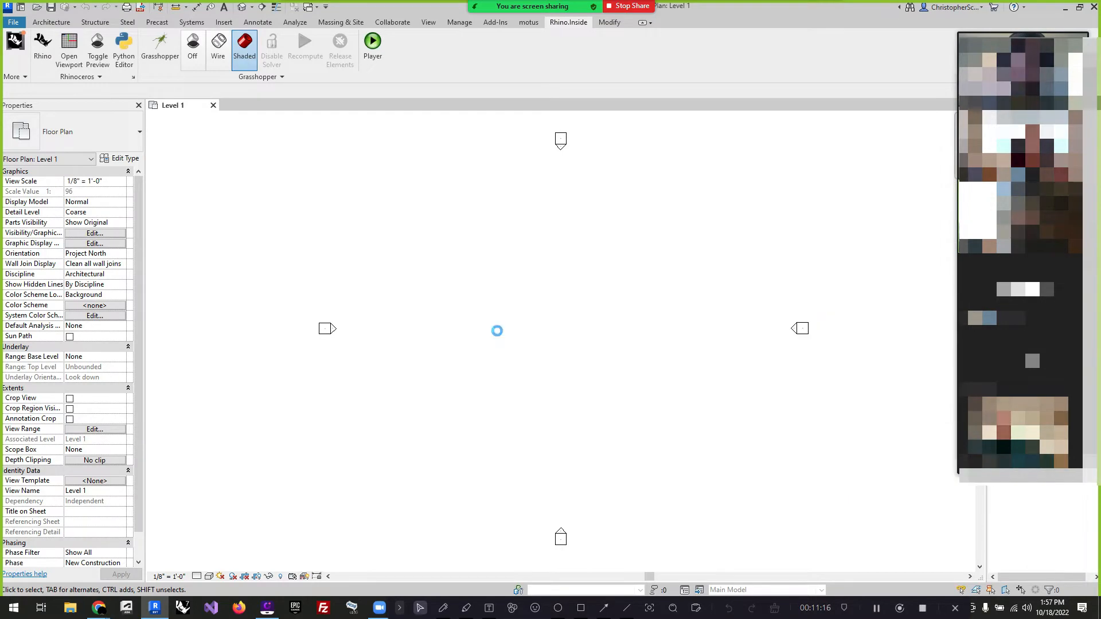
{"action": "key", "text": "v"}
{"action": "key", "text": "v"}
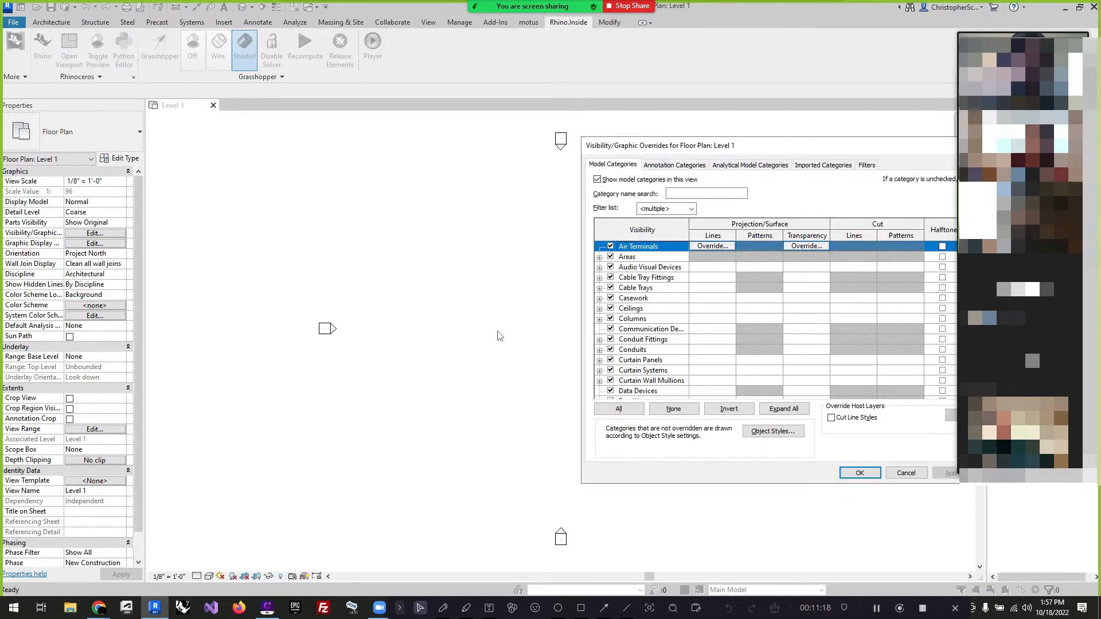
{"action": "left_click_drag", "start_coordinate": [783, 142], "coordinate": [517, 125]}
Turn on the Internal Origin subcategory under Site in the Level 1 model category overrides and apply the change.
{"action": "left_click", "coordinate": [383, 273]}
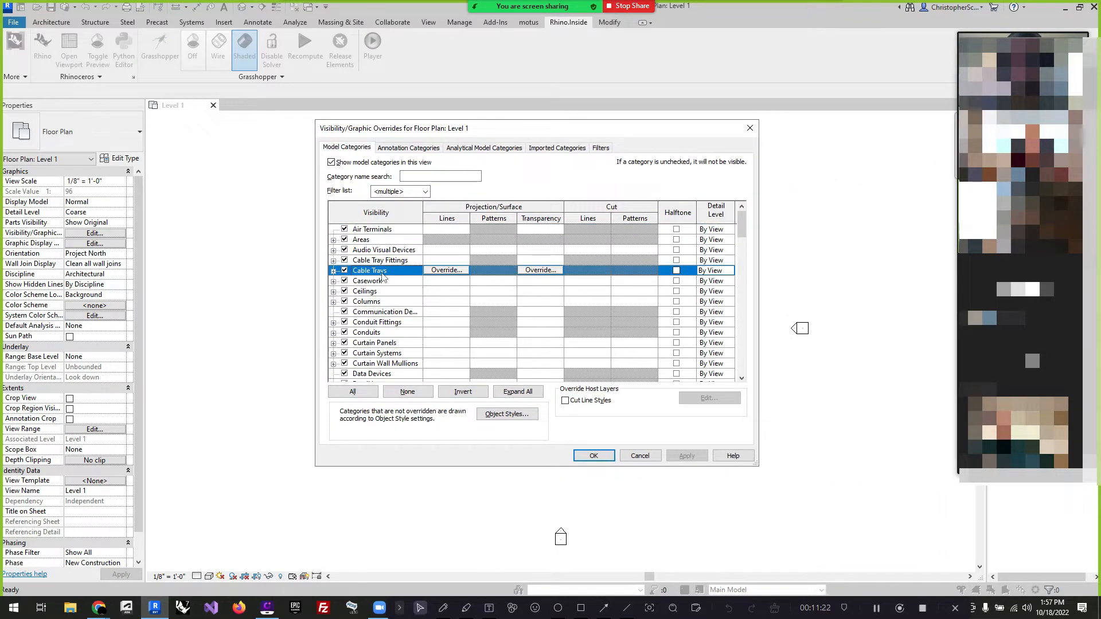
{"action": "scroll", "coordinate": [373, 278], "scroll_direction": "down", "scroll_amount": 4}
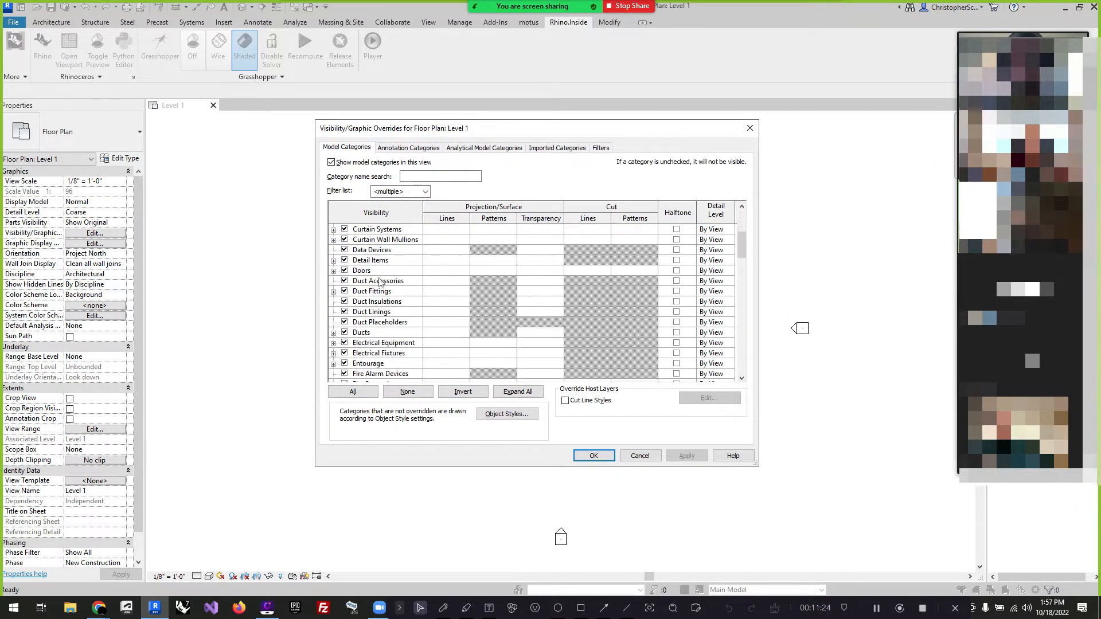
{"action": "scroll", "coordinate": [394, 288], "scroll_direction": "down", "scroll_amount": 10}
{"action": "left_click", "coordinate": [377, 363]}
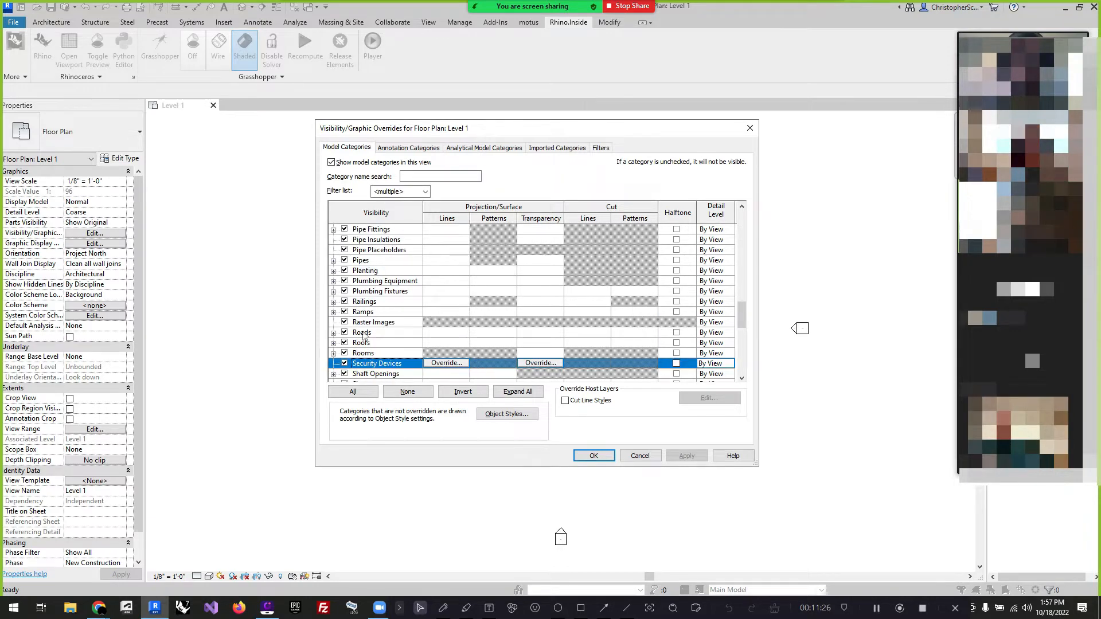
{"action": "scroll", "coordinate": [376, 346], "scroll_direction": "down", "scroll_amount": 2}
{"action": "scroll", "coordinate": [377, 347], "scroll_direction": "down", "scroll_amount": 1}
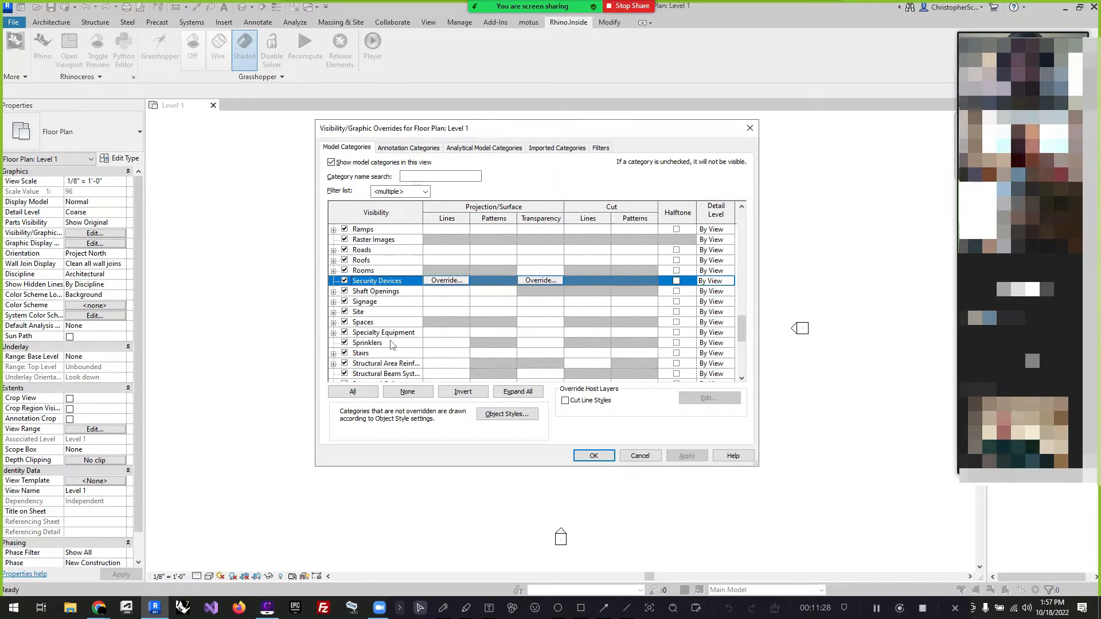
{"action": "left_click", "coordinate": [333, 312]}
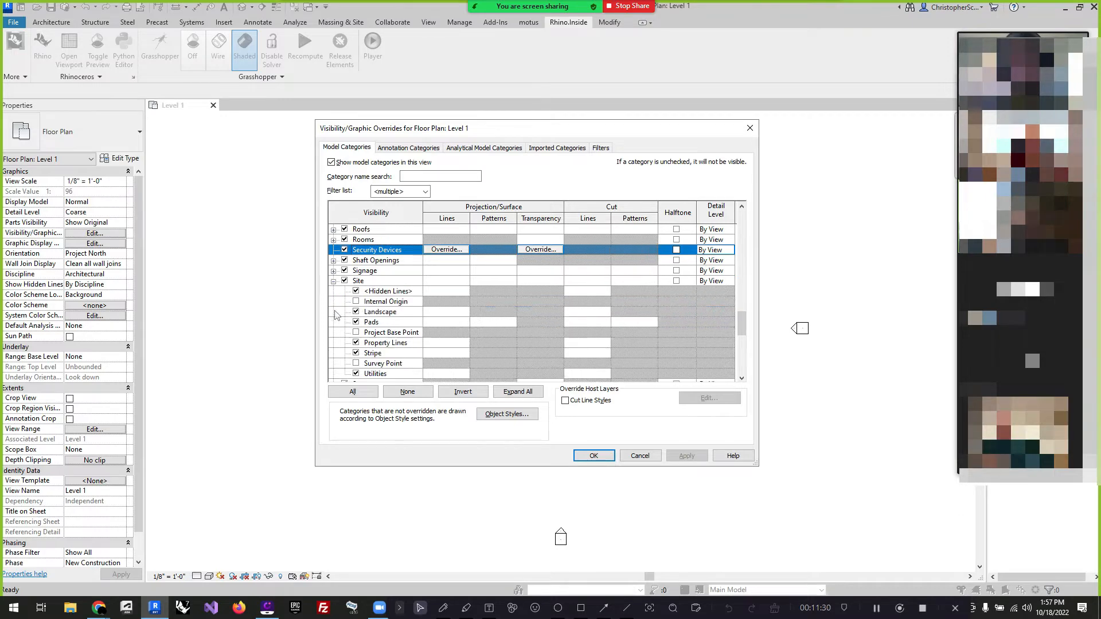
{"action": "left_click", "coordinate": [356, 302]}
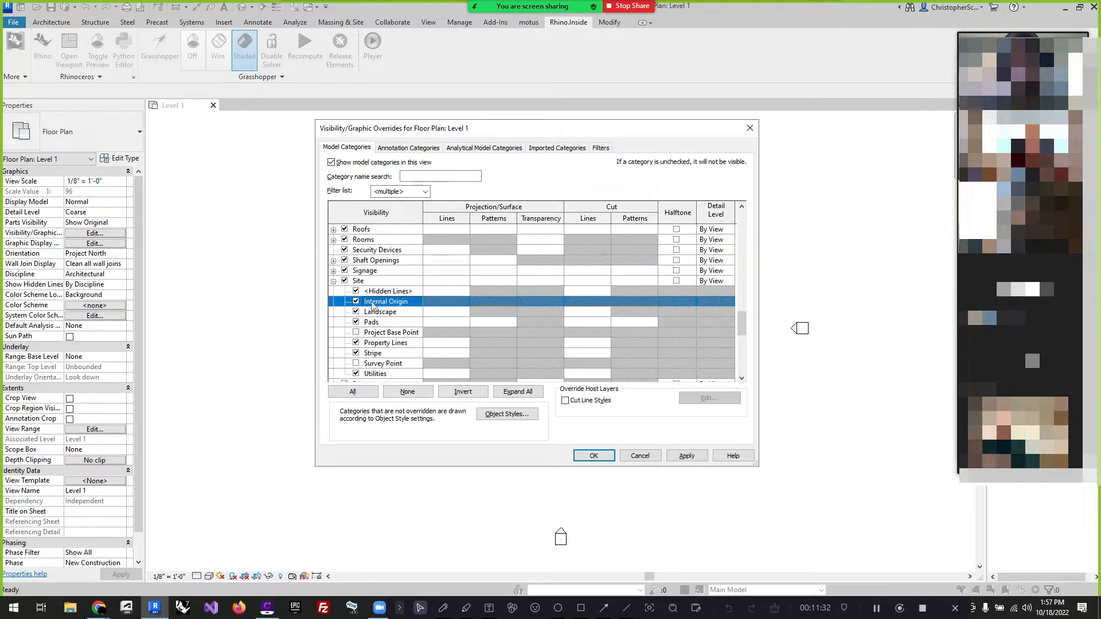
{"action": "left_click", "coordinate": [594, 456]}
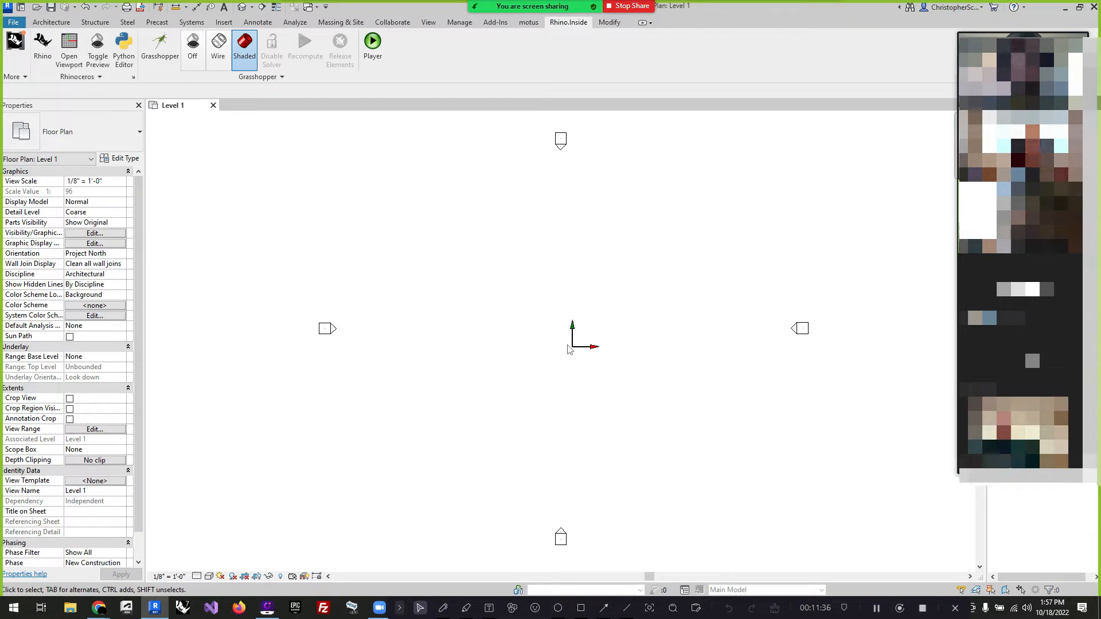
Launch Rhino from Rhino.Inside and place its window beside the Level 1 plan, keeping the internal origin in sight.
{"action": "scroll", "coordinate": [442, 351], "scroll_direction": "down", "scroll_amount": 2}
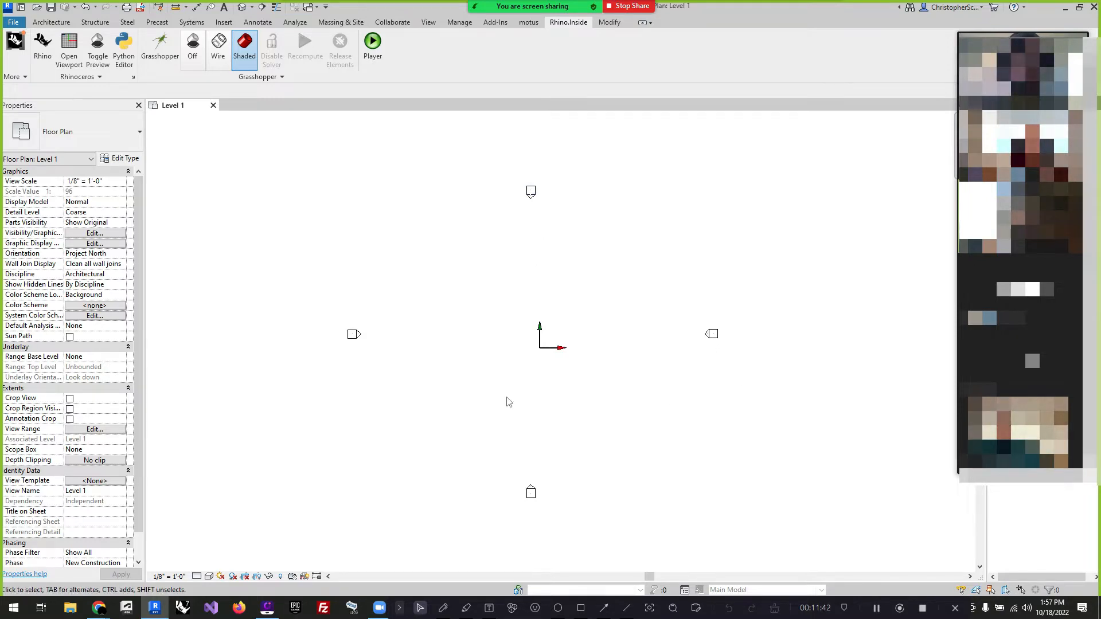
{"action": "mouse_move", "coordinate": [549, 215]}
{"action": "left_mouse_down"}
{"action": "mouse_move", "coordinate": [509, 187]}
{"action": "mouse_move", "coordinate": [491, 156]}
{"action": "left_mouse_up"}
{"action": "left_click", "coordinate": [600, 222]}
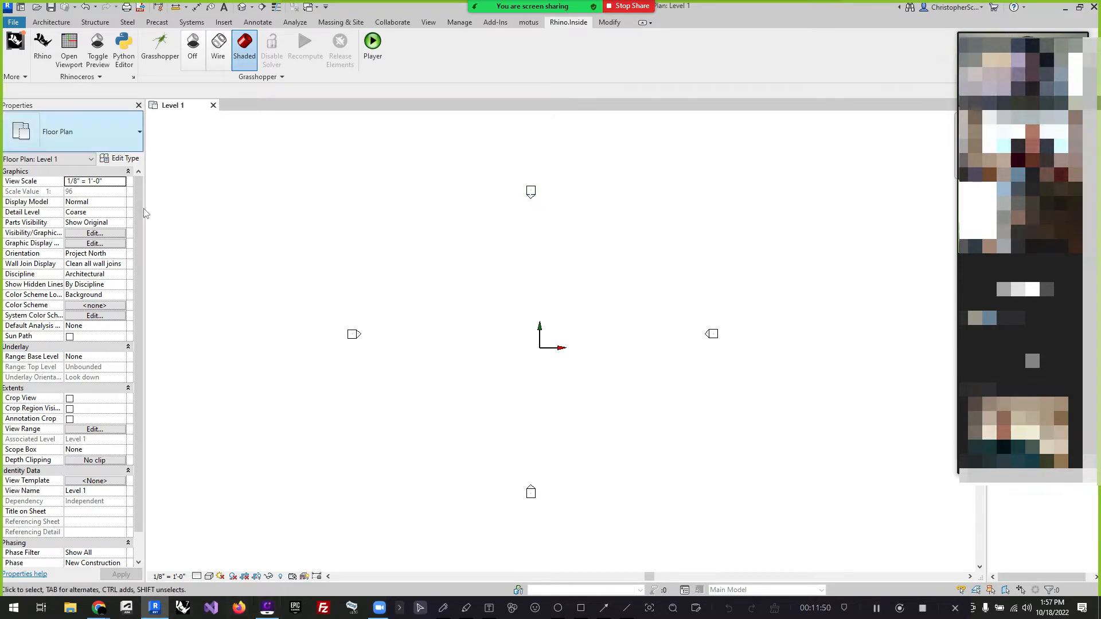
{"action": "left_click", "coordinate": [43, 46]}
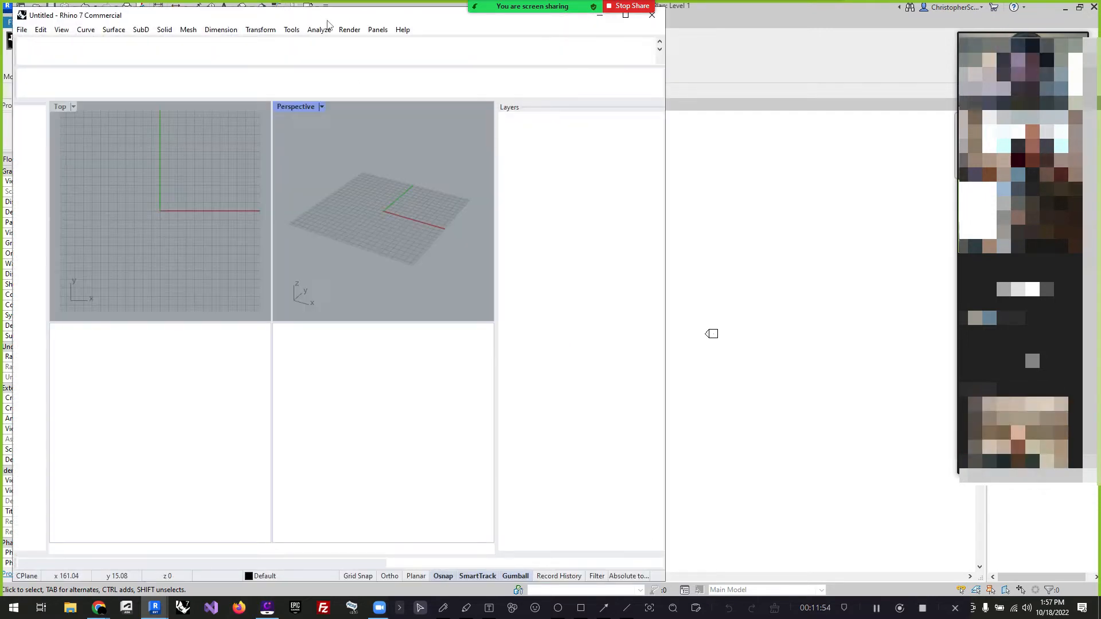
{"action": "left_click_drag", "start_coordinate": [344, 18], "coordinate": [951, 71]}
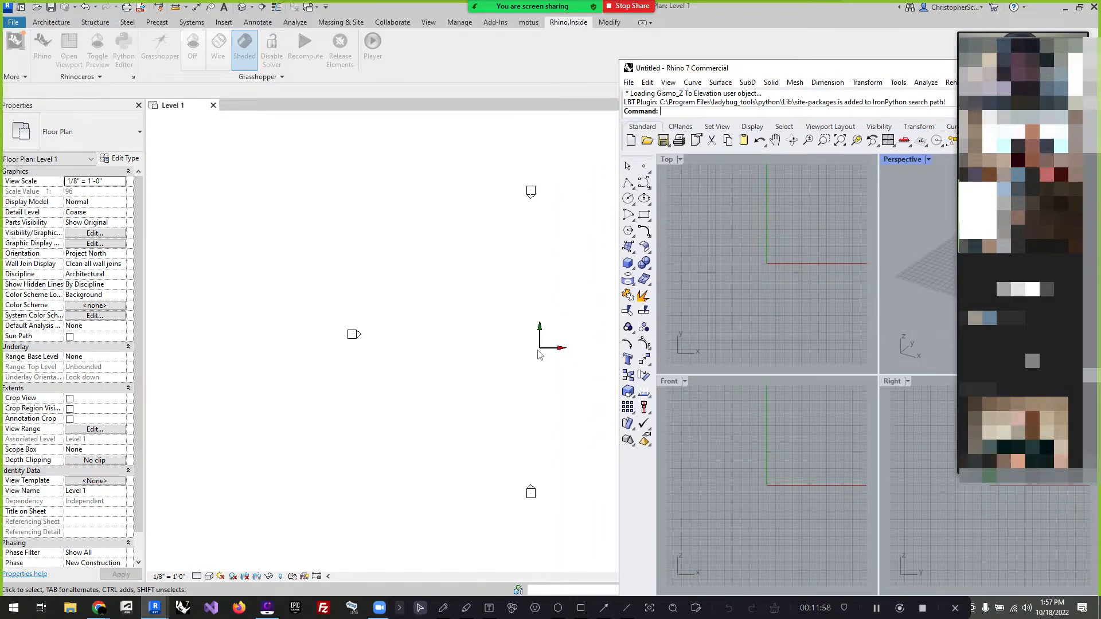
{"action": "scroll", "coordinate": [250, 386], "scroll_direction": "down", "scroll_amount": 3}
{"action": "scroll", "coordinate": [445, 354], "scroll_direction": "up", "scroll_amount": 1}
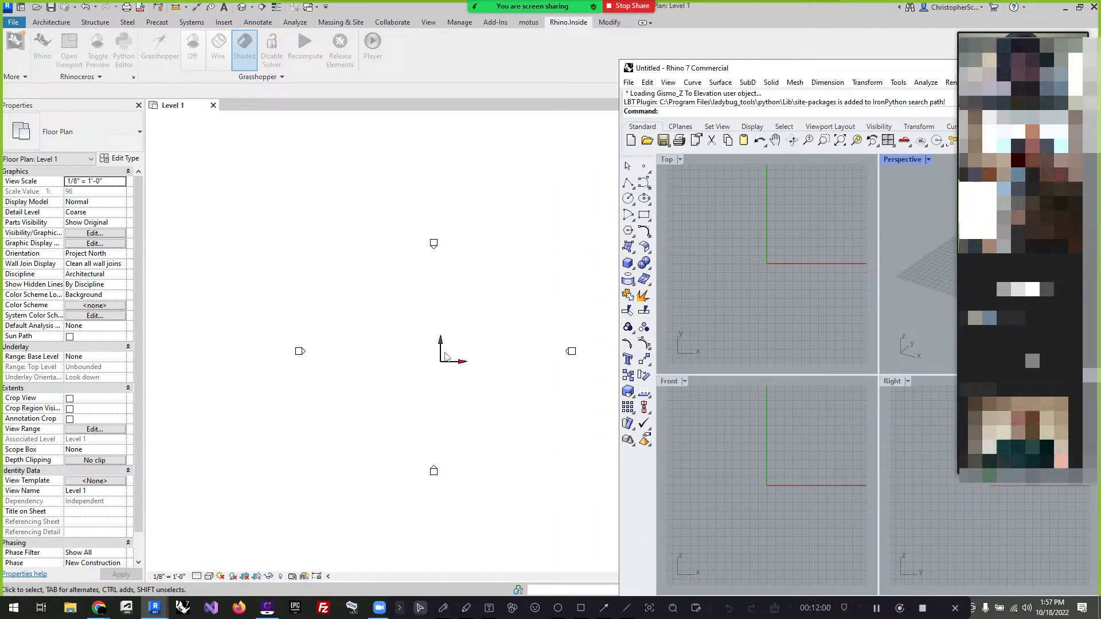
{"action": "scroll", "coordinate": [445, 357], "scroll_direction": "up", "scroll_amount": 2}
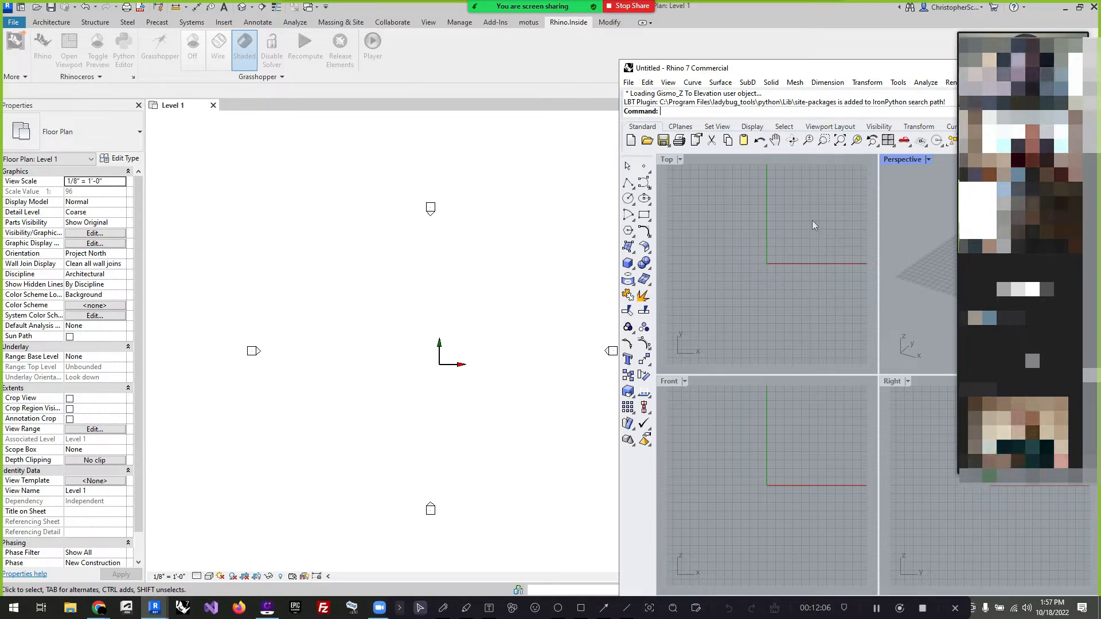
Reposition the Rhino window to expose its full toolbar, start Grasshopper, and dismiss its getting-started tutorial browser.
{"action": "left_click_drag", "start_coordinate": [731, 68], "coordinate": [682, 39]}
{"action": "left_click", "coordinate": [648, 231]}
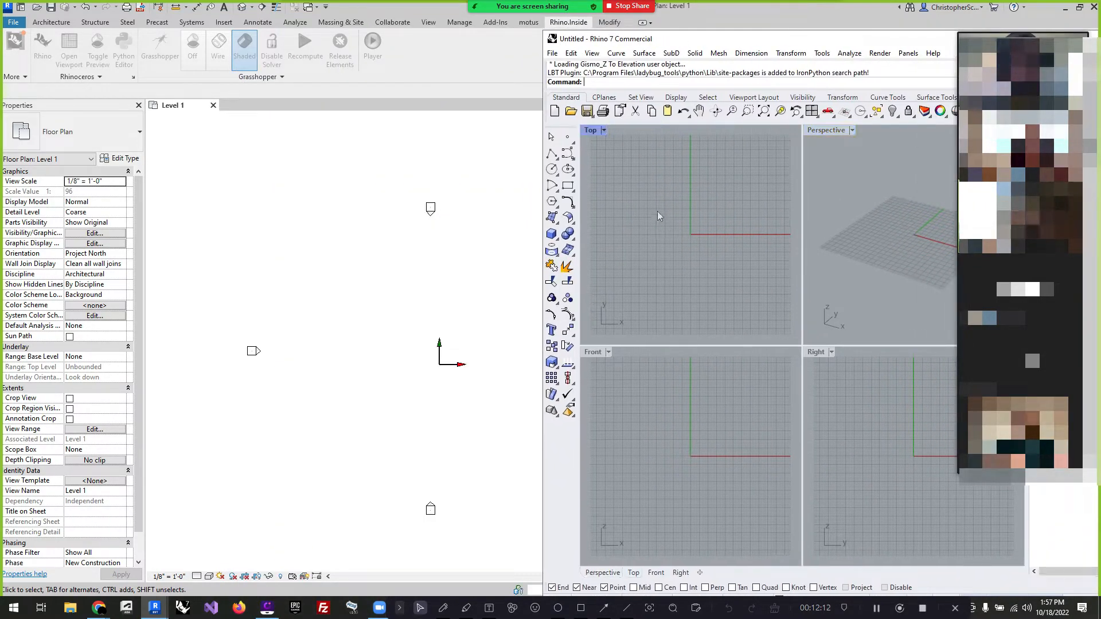
{"action": "left_click_drag", "start_coordinate": [843, 41], "coordinate": [685, 39]}
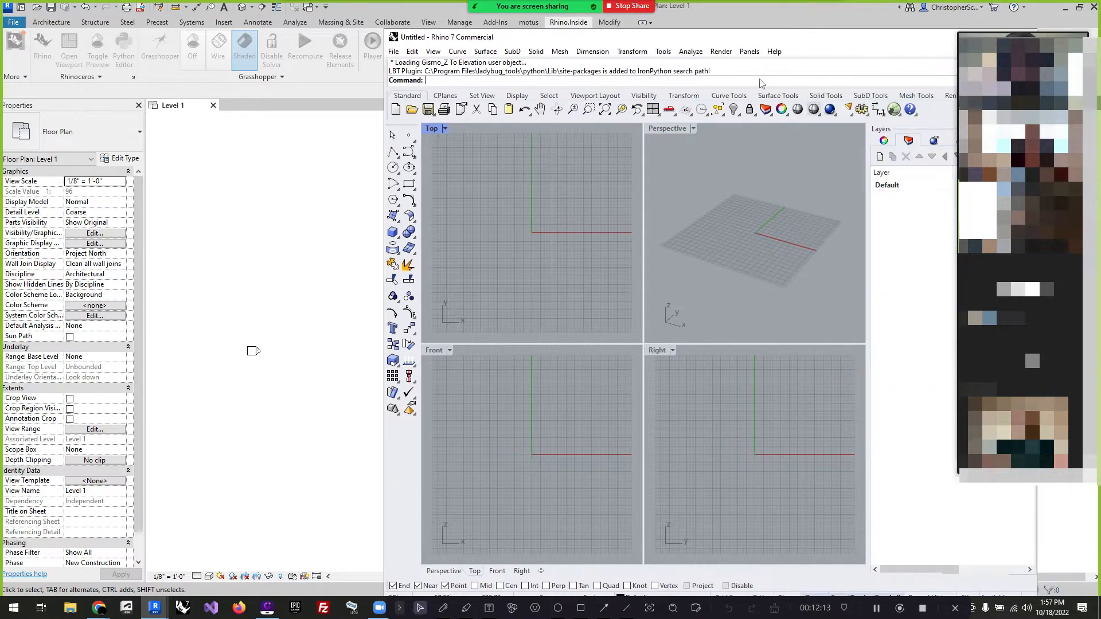
{"action": "left_click", "coordinate": [893, 109]}
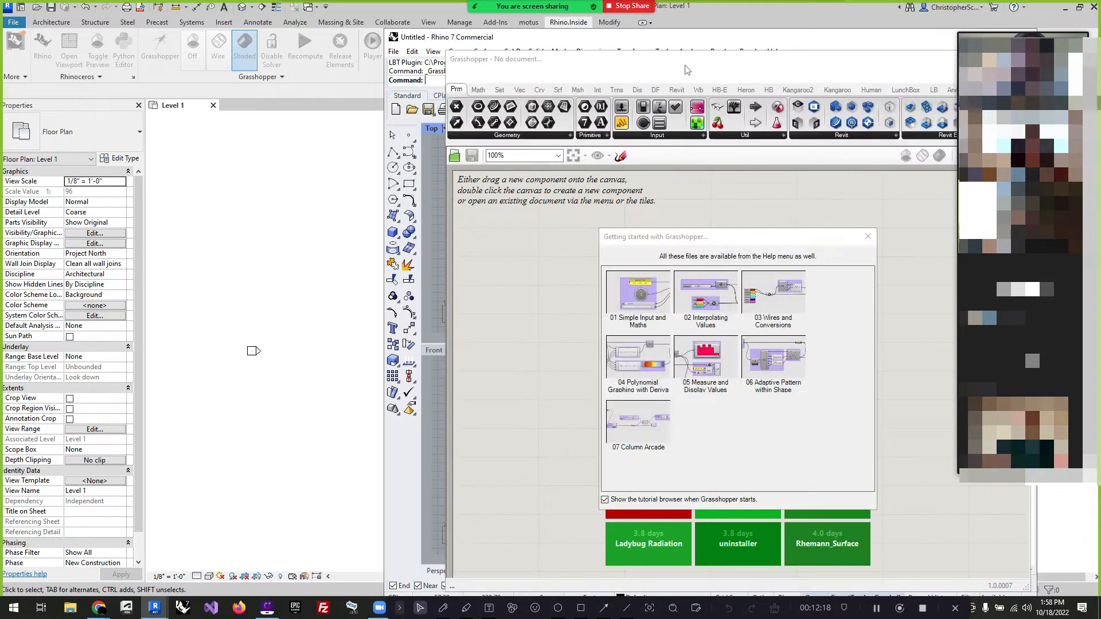
{"action": "left_click", "coordinate": [869, 237]}
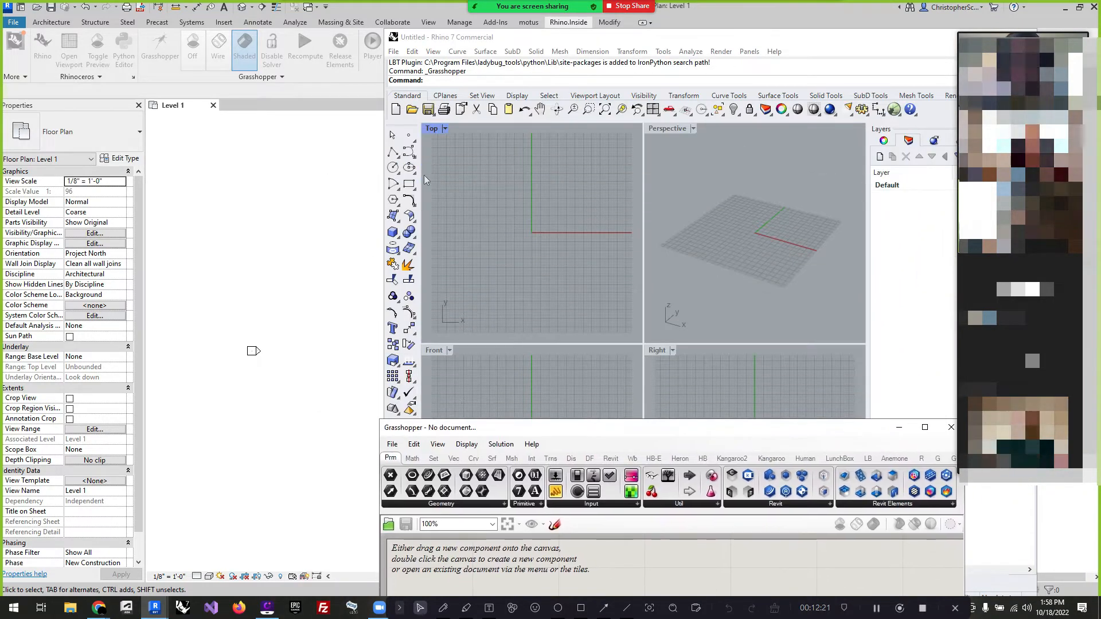
Draw a circle centred at 0,0,0 in Rhino's Top viewport, reaching about halfway to the grid's edge, and select it.
{"action": "left_click", "coordinate": [393, 167]}
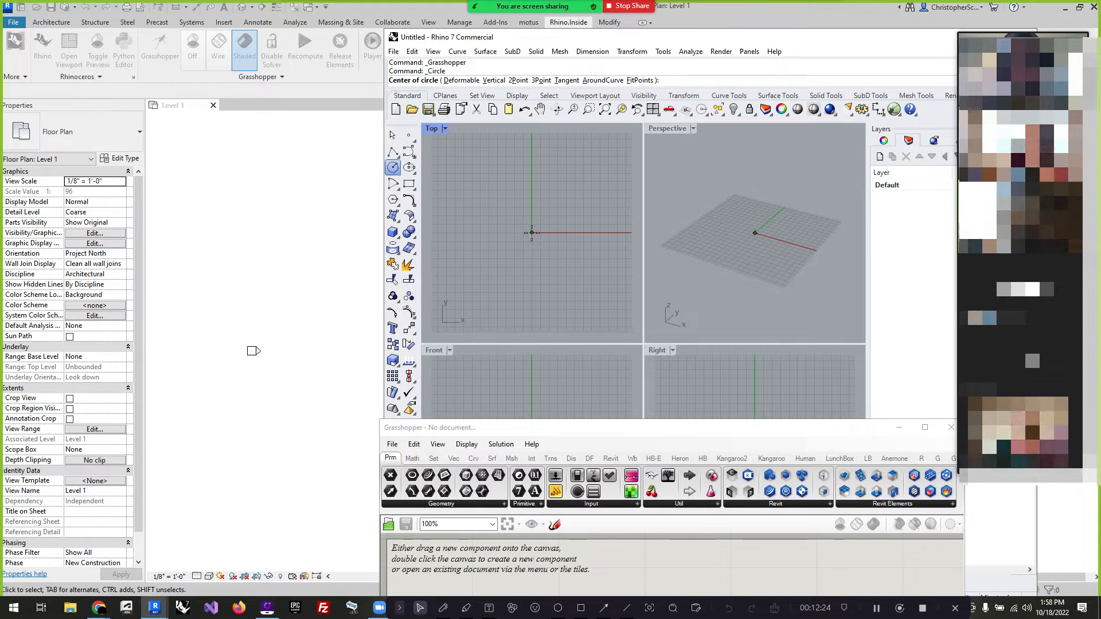
{"action": "type", "text": "0,0"}
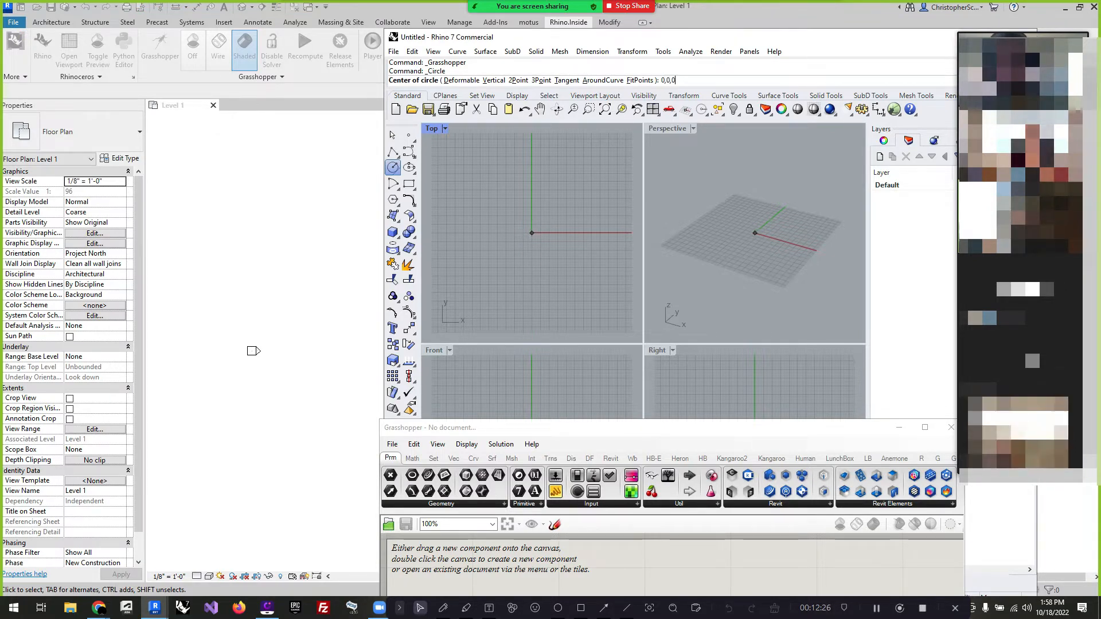
{"action": "key", "text": "Return"}
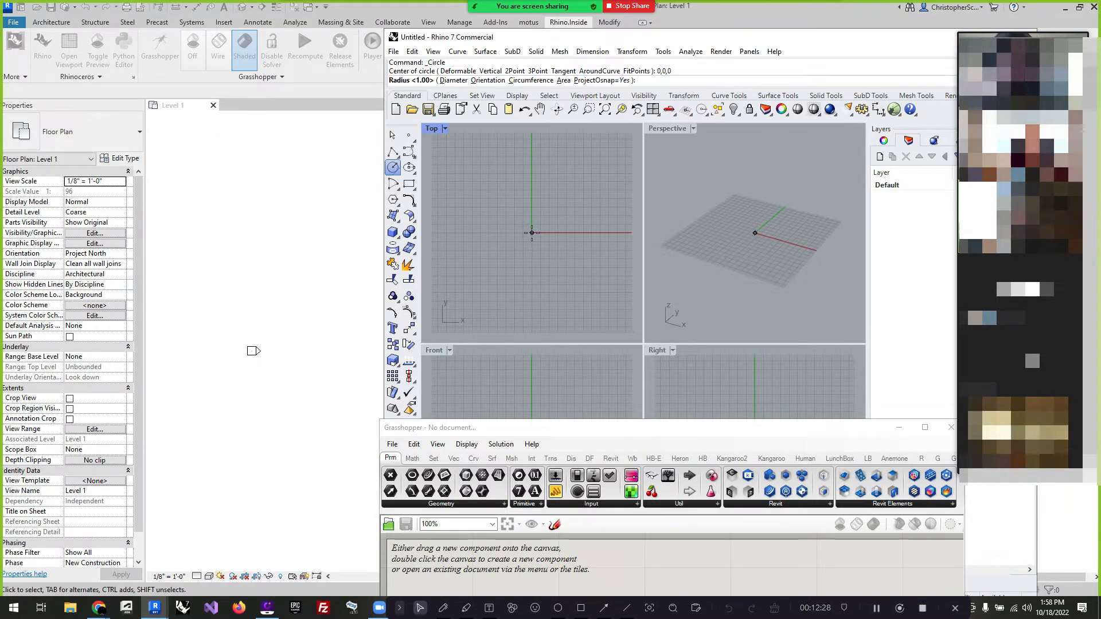
{"action": "left_click", "coordinate": [576, 202]}
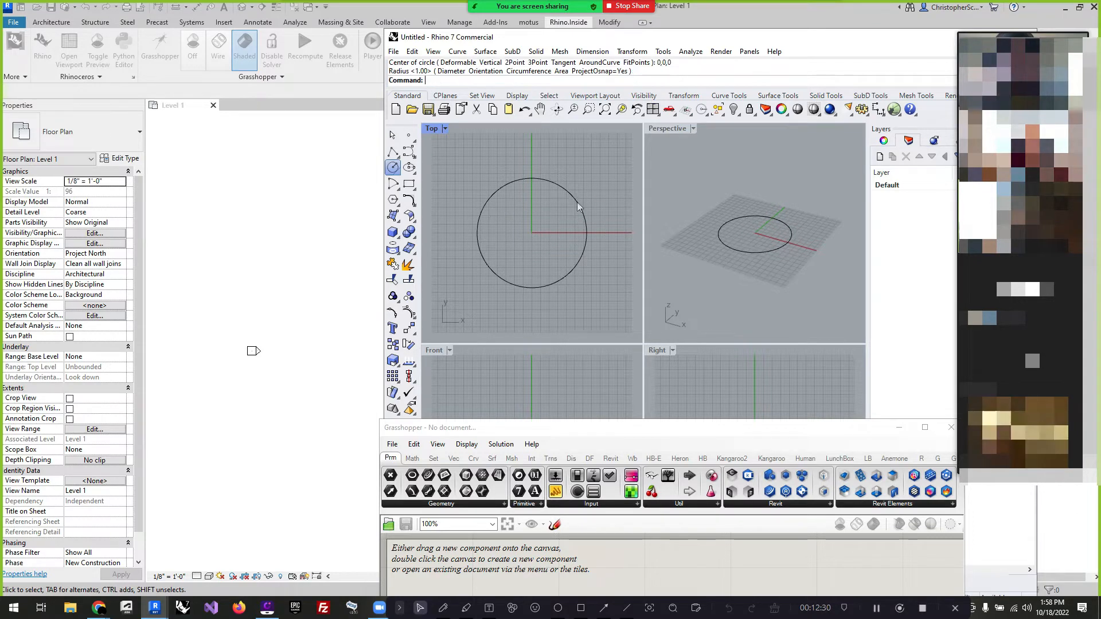
{"action": "left_click", "coordinate": [585, 219]}
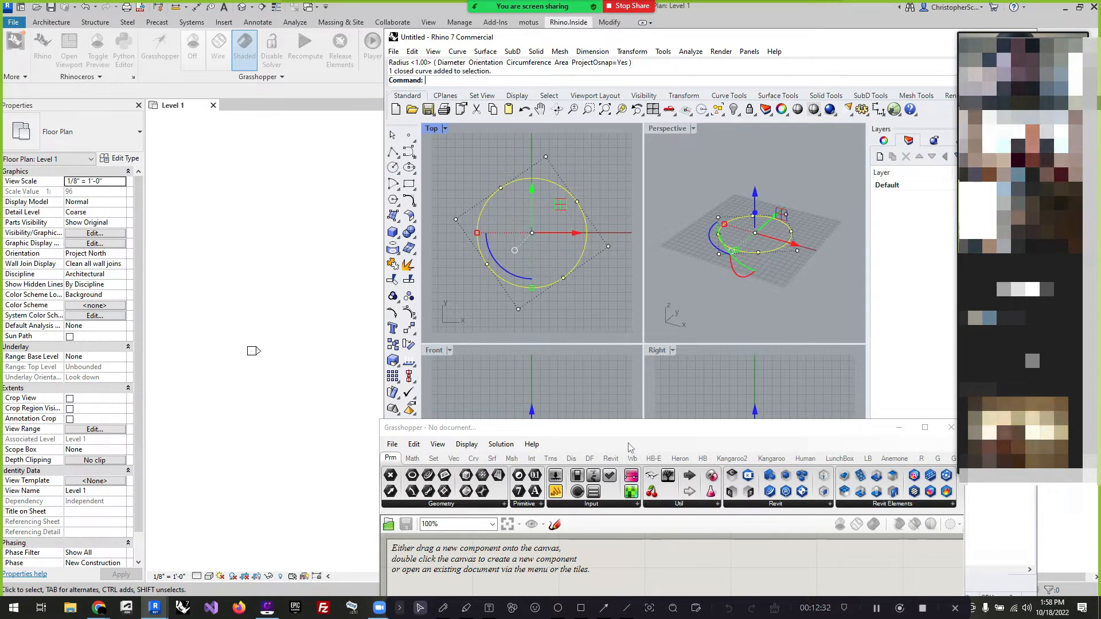
Add a Curve parameter to the Grasshopper canvas and set the selected Rhino circle as its one curve.
{"action": "left_click_drag", "start_coordinate": [629, 427], "coordinate": [819, 86]}
{"action": "double_click", "coordinate": [700, 305]}
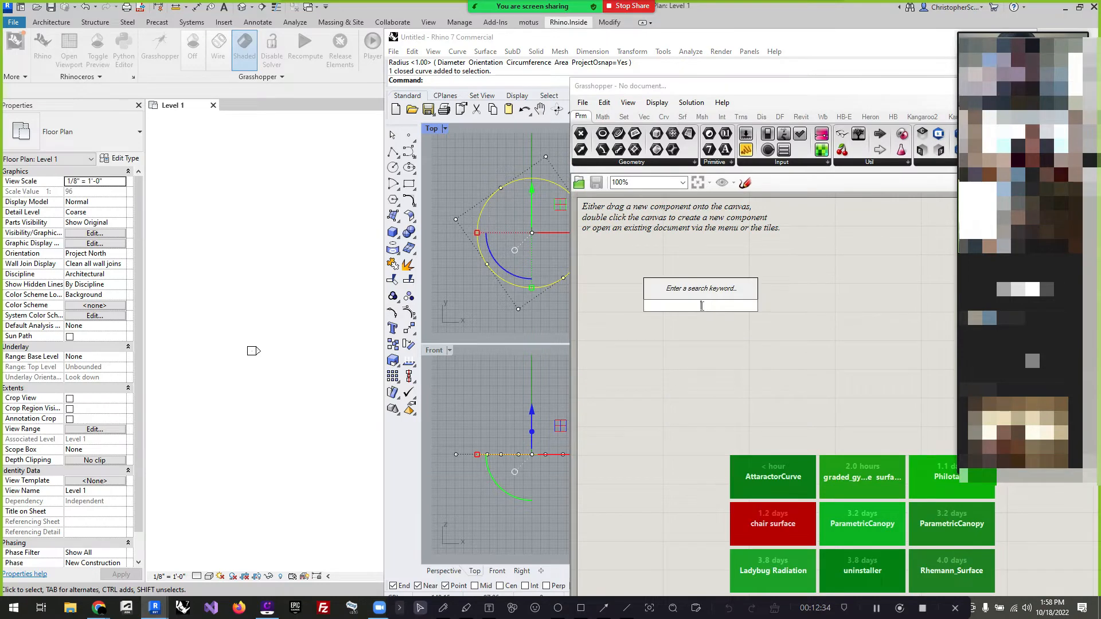
{"action": "type", "text": "curve"}
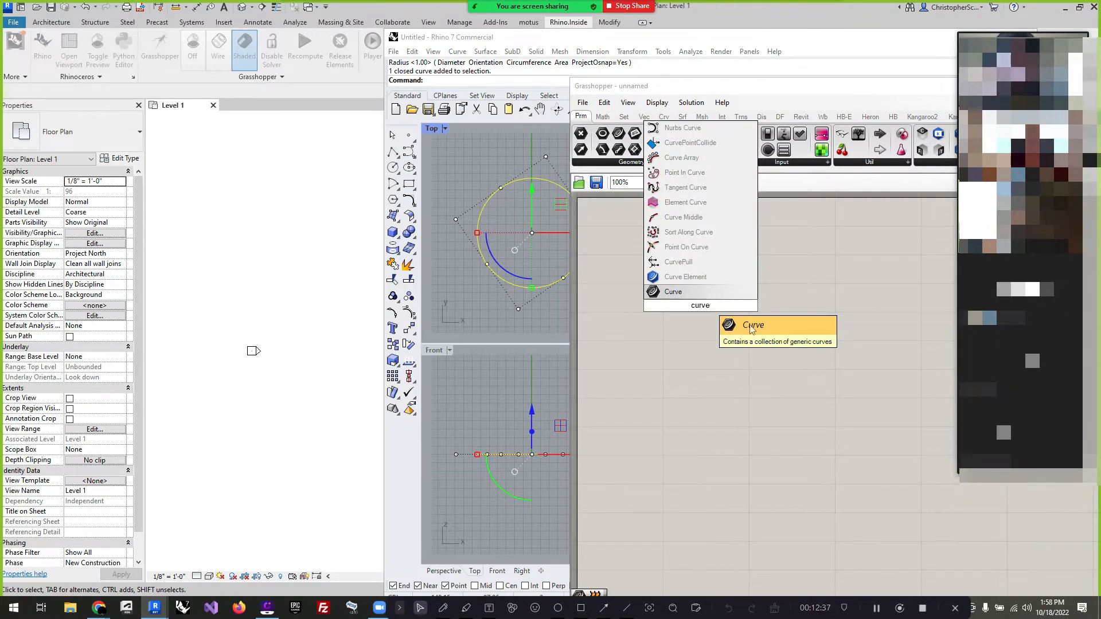
{"action": "key", "text": "Return"}
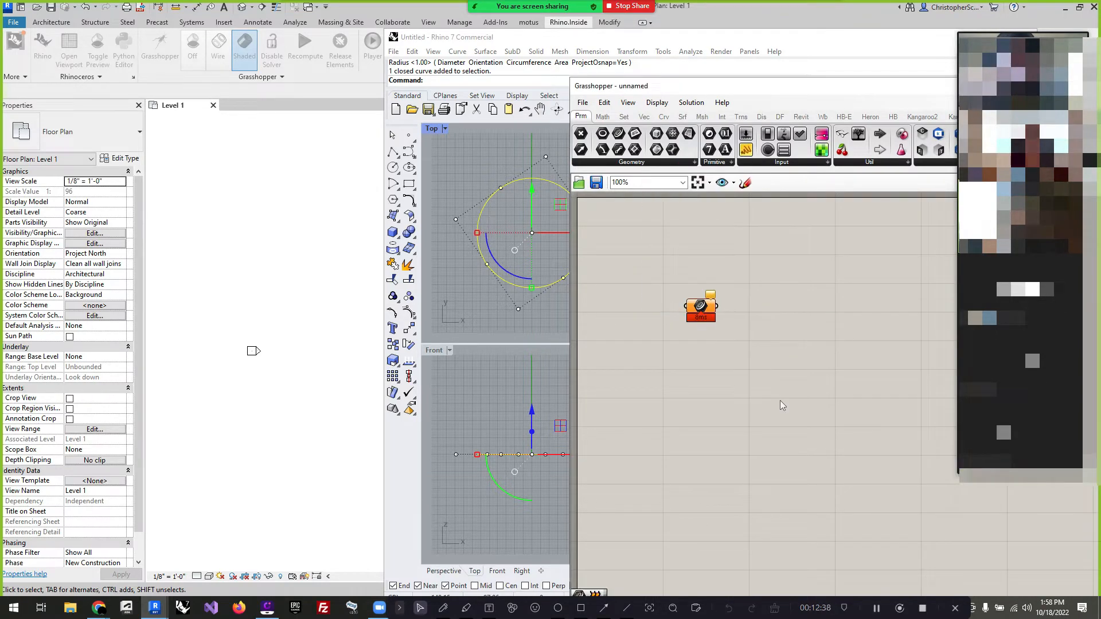
{"action": "right_click", "coordinate": [700, 310]}
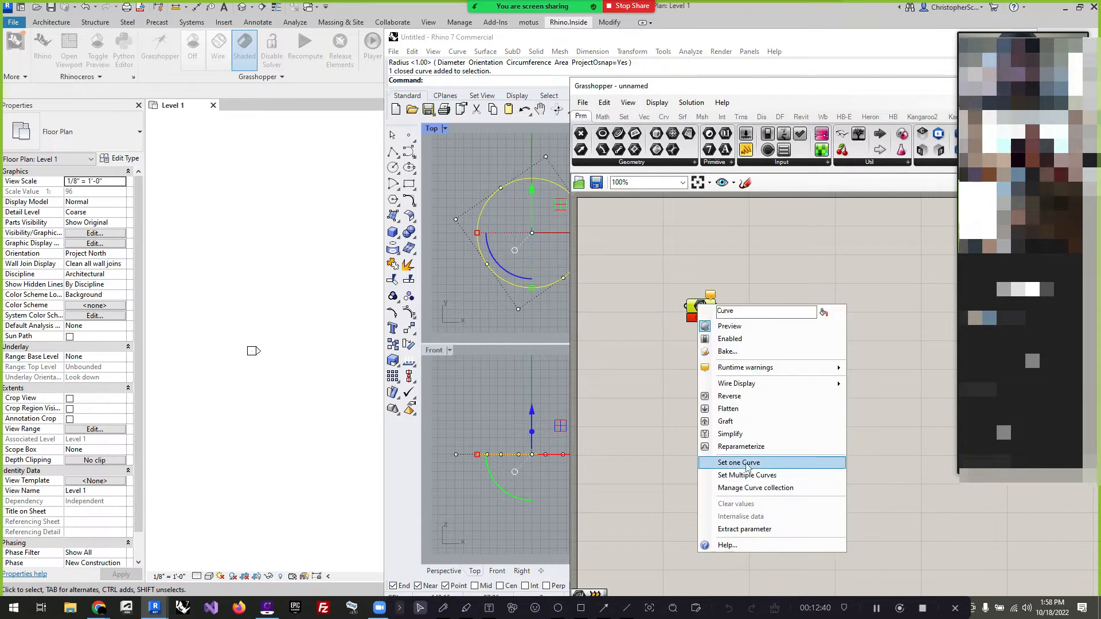
{"action": "left_click", "coordinate": [803, 462]}
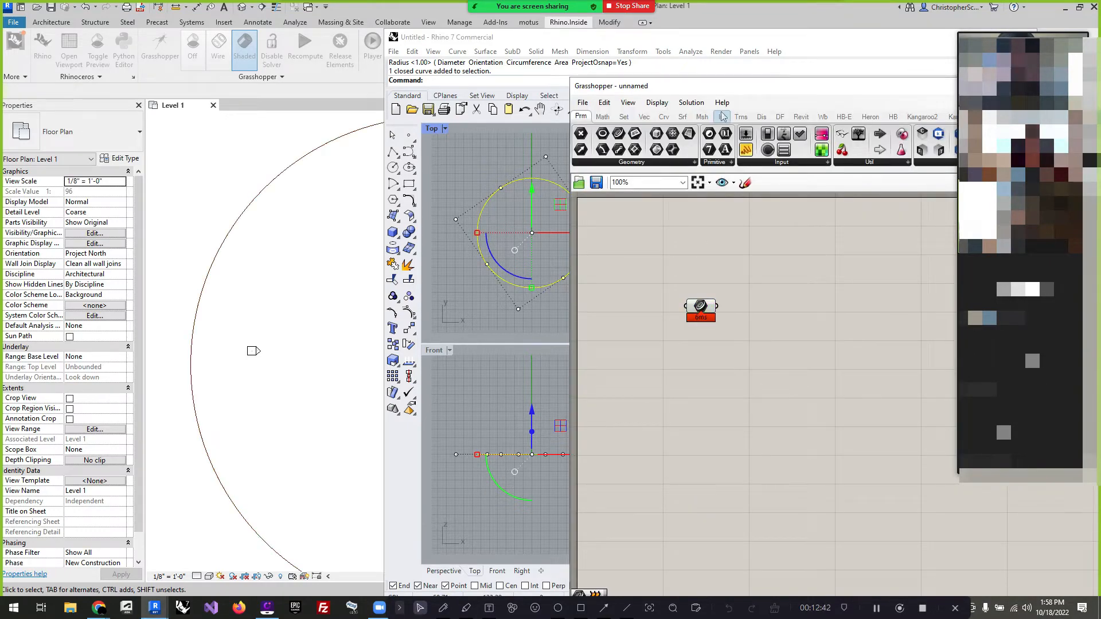
Rearrange the Rhino and Grasshopper windows so the whole circle preview in the Revit plan shows beside Rhino's viewports.
{"action": "left_click_drag", "start_coordinate": [695, 44], "coordinate": [610, 423]}
{"action": "scroll", "coordinate": [258, 265], "scroll_direction": "down", "scroll_amount": 6}
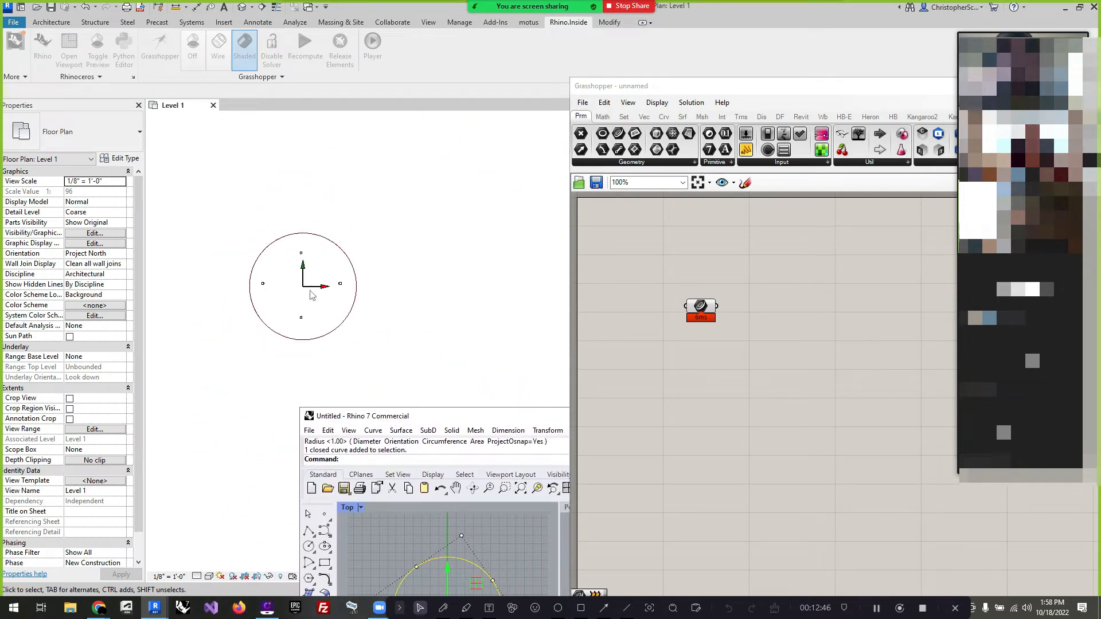
{"action": "left_click_drag", "start_coordinate": [511, 418], "coordinate": [589, 140]}
{"action": "left_click_drag", "start_coordinate": [694, 92], "coordinate": [590, 557]}
{"action": "left_click_drag", "start_coordinate": [589, 139], "coordinate": [691, 70]}
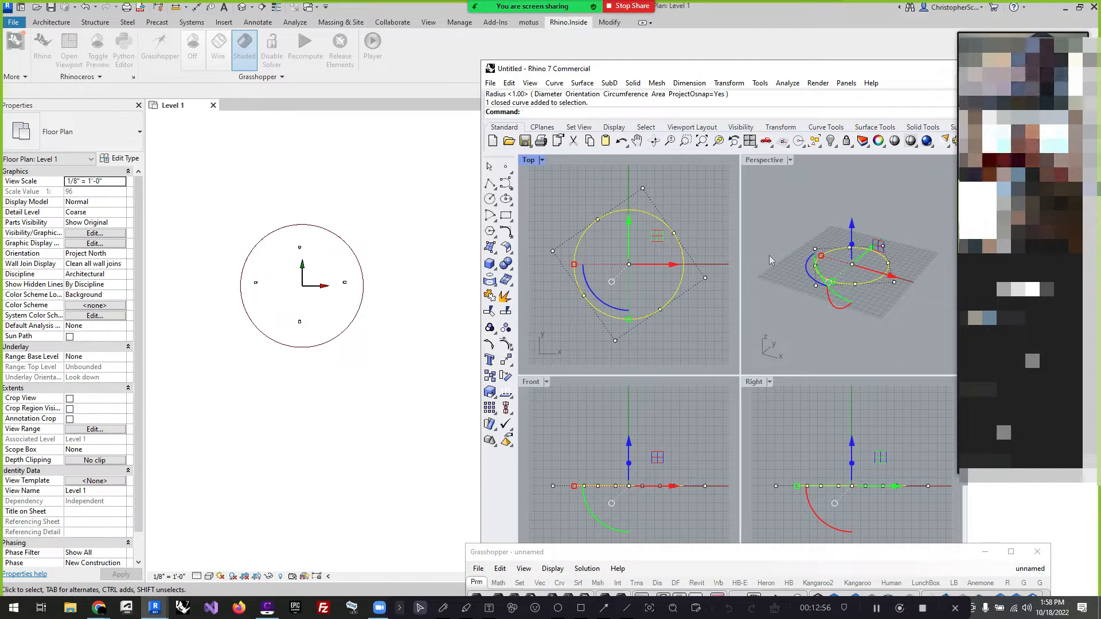
Select the circle and move it up the Y axis in the Top viewport until it lies wholly above the origin.
{"action": "left_click", "coordinate": [700, 348]}
{"action": "left_click", "coordinate": [680, 279]}
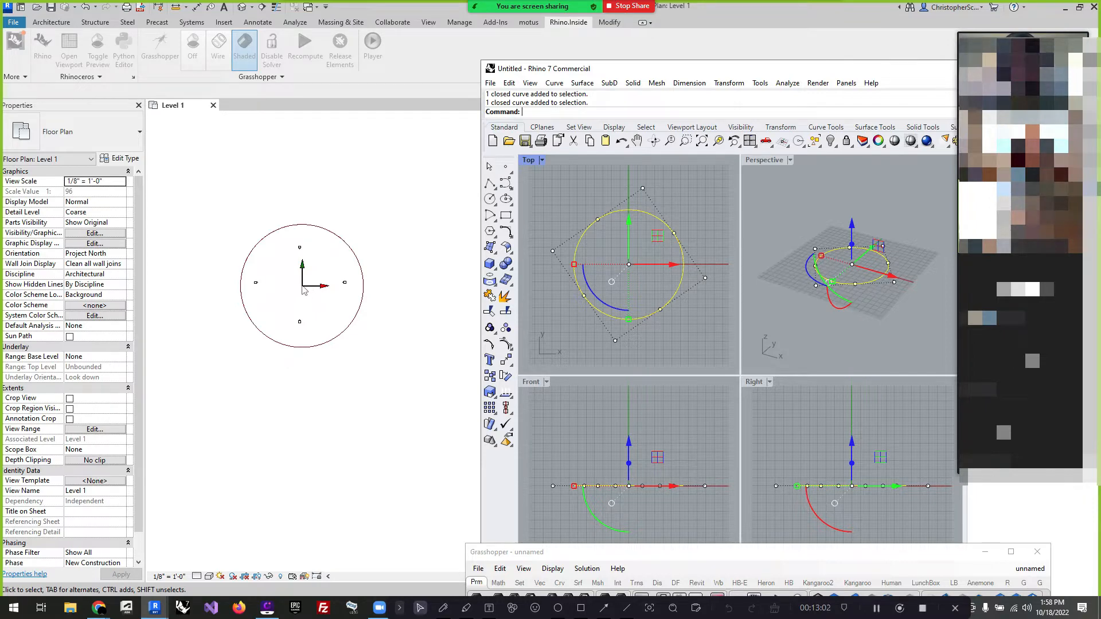
{"action": "scroll", "coordinate": [596, 321], "scroll_direction": "down", "scroll_amount": 1}
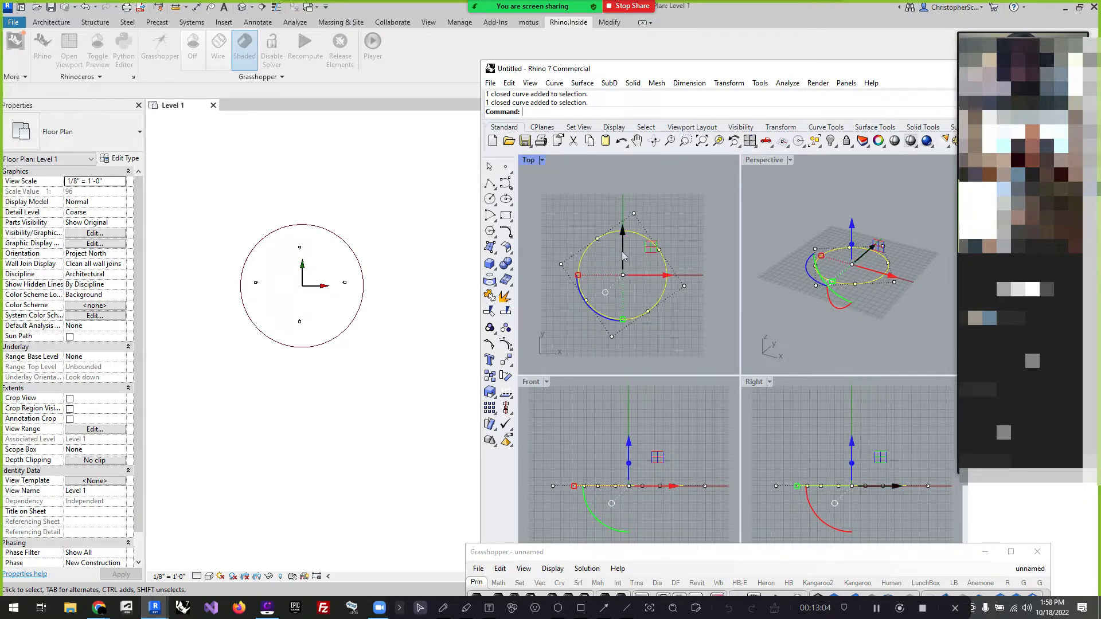
{"action": "left_click_drag", "start_coordinate": [623, 256], "coordinate": [626, 189]}
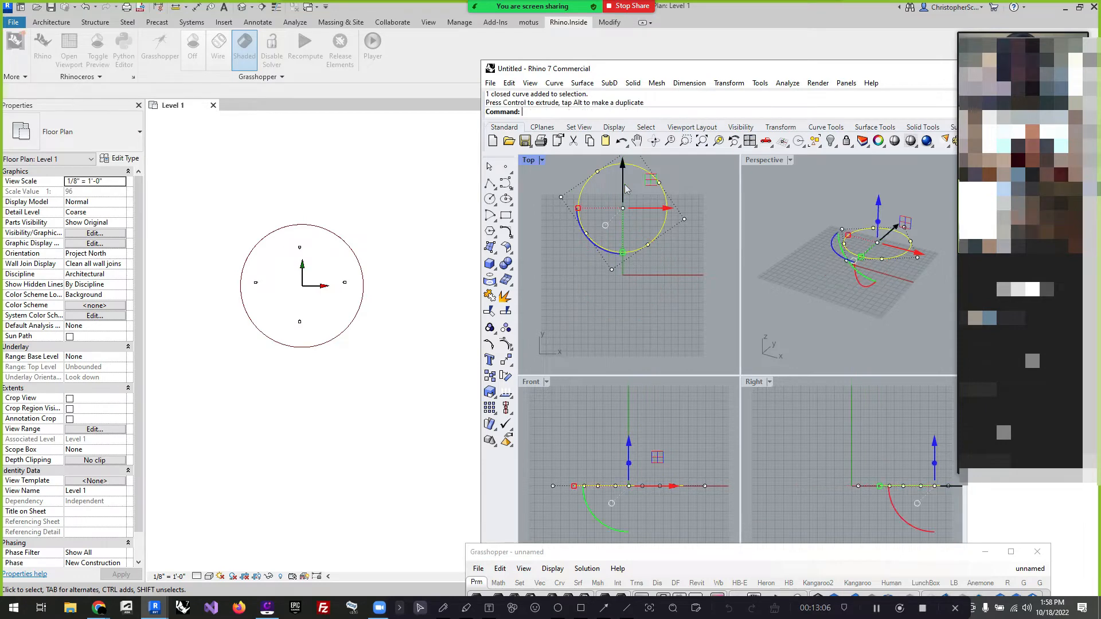
{"action": "left_click", "coordinate": [388, 319]}
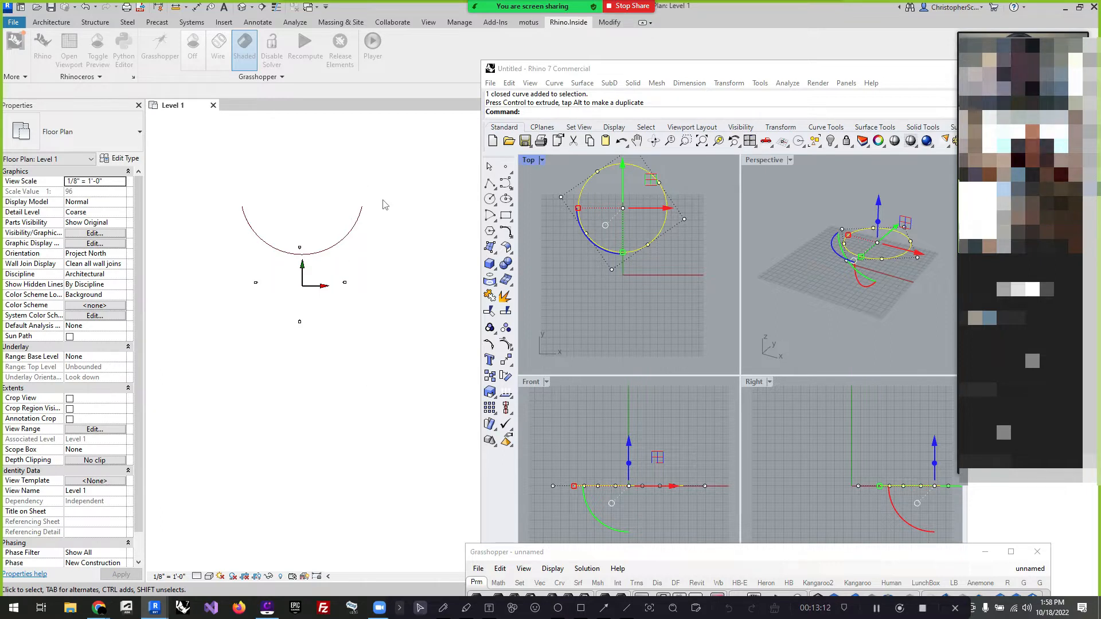
Move the circle partway back down the Y axis so it encloses the origin, with its centre slightly above it.
{"action": "scroll", "coordinate": [289, 374], "scroll_direction": "down", "scroll_amount": 3}
{"action": "scroll", "coordinate": [272, 349], "scroll_direction": "up", "scroll_amount": 4}
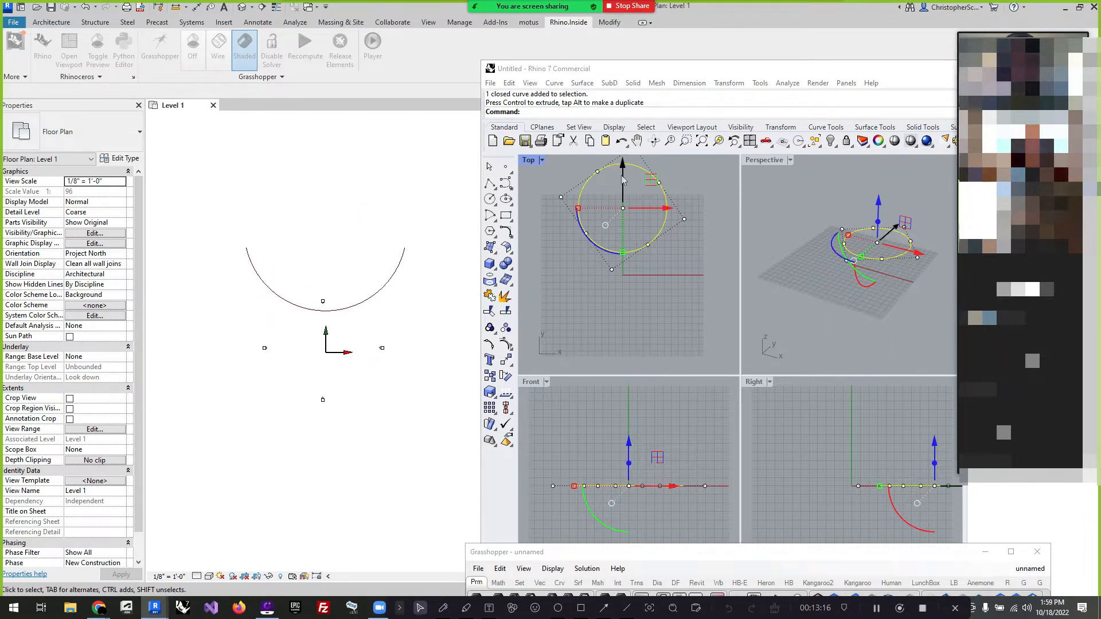
{"action": "left_click_drag", "start_coordinate": [623, 175], "coordinate": [624, 214]}
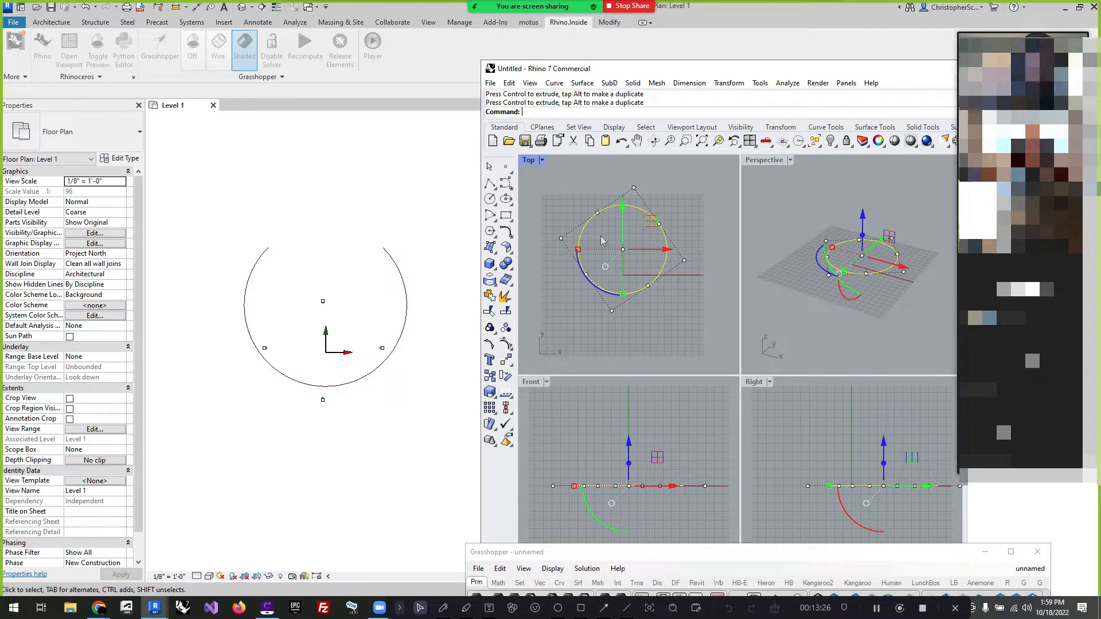
Check the whole circle preview in the Revit plan, and delete the circle from the Rhino model.
{"action": "left_click", "coordinate": [667, 325]}
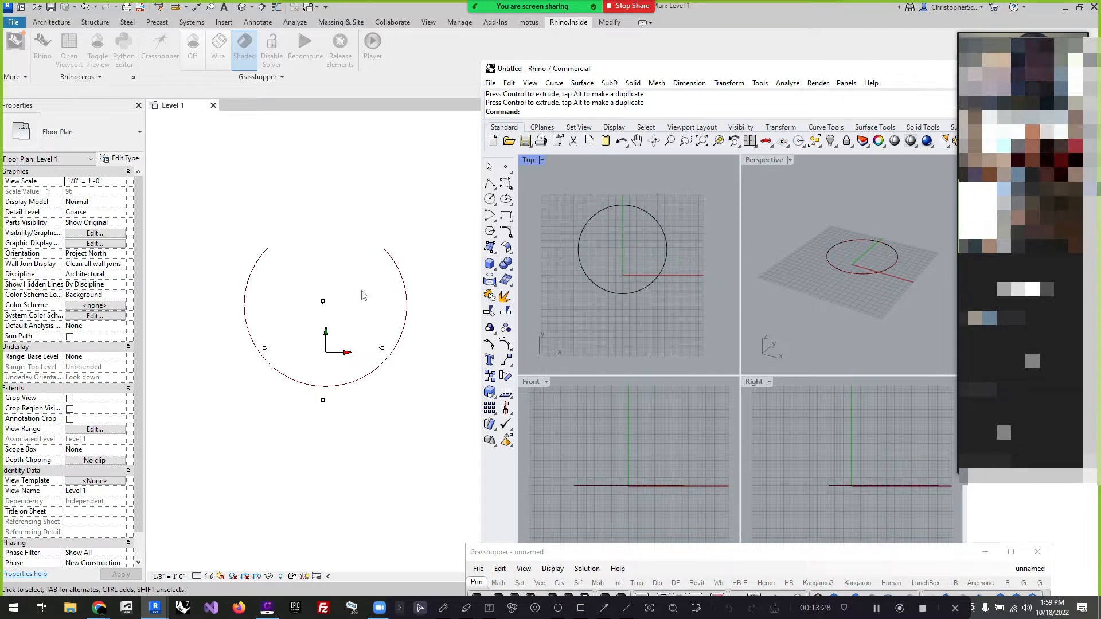
{"action": "scroll", "coordinate": [265, 325], "scroll_direction": "down", "scroll_amount": 2}
{"action": "scroll", "coordinate": [265, 330], "scroll_direction": "up", "scroll_amount": 2}
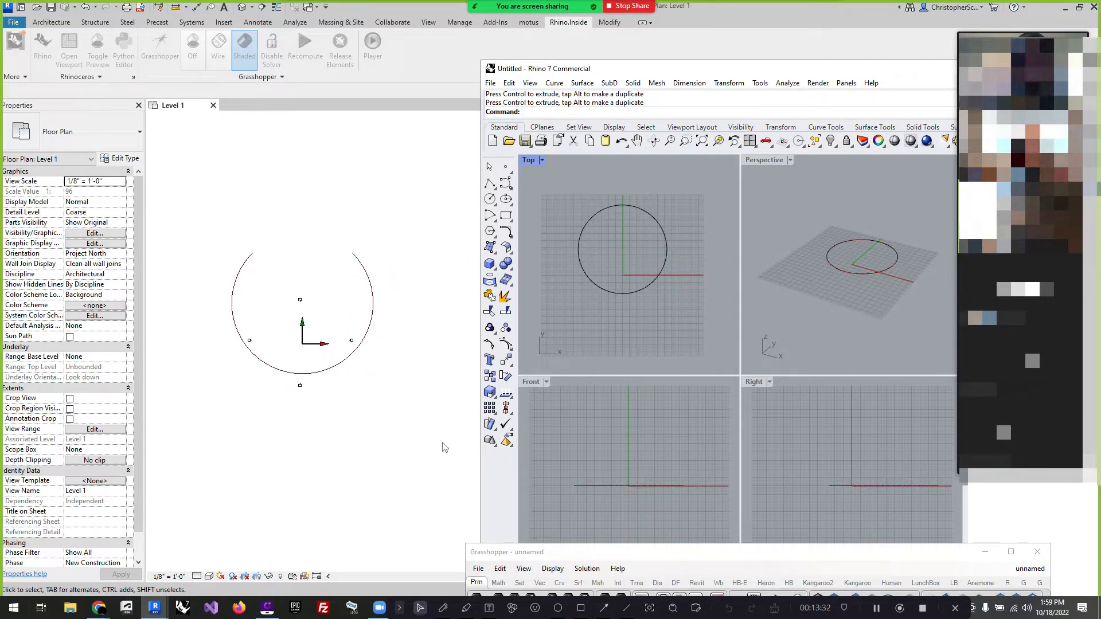
{"action": "scroll", "coordinate": [401, 328], "scroll_direction": "down", "scroll_amount": 1}
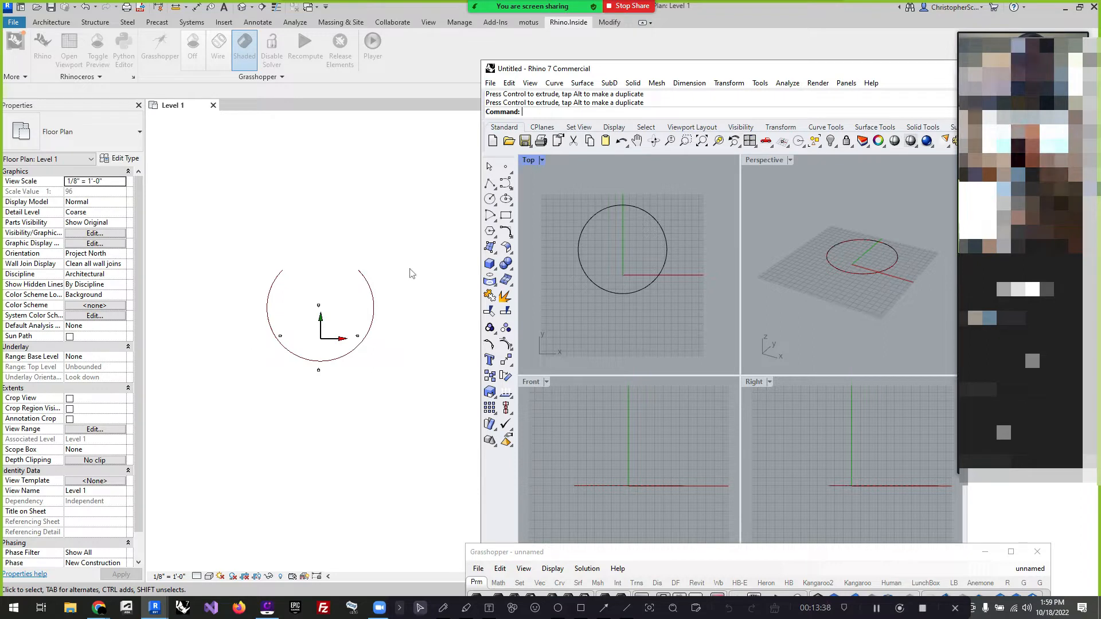
{"action": "left_click", "coordinate": [614, 293]}
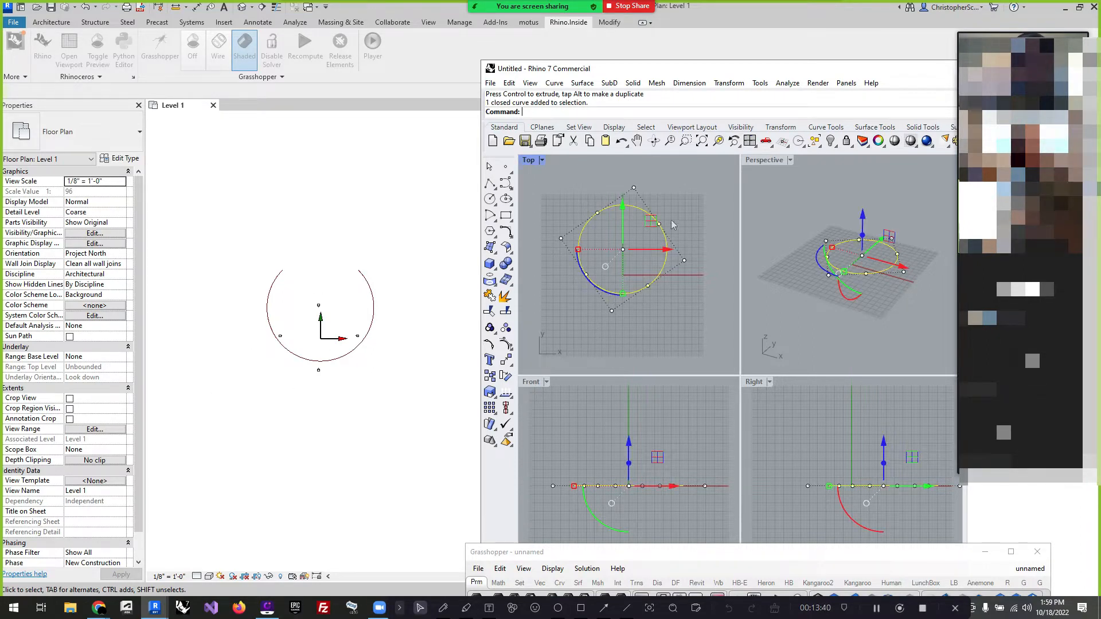
{"action": "left_click", "coordinate": [661, 330]}
{"action": "left_click", "coordinate": [655, 290]}
{"action": "key", "text": "Delete"}
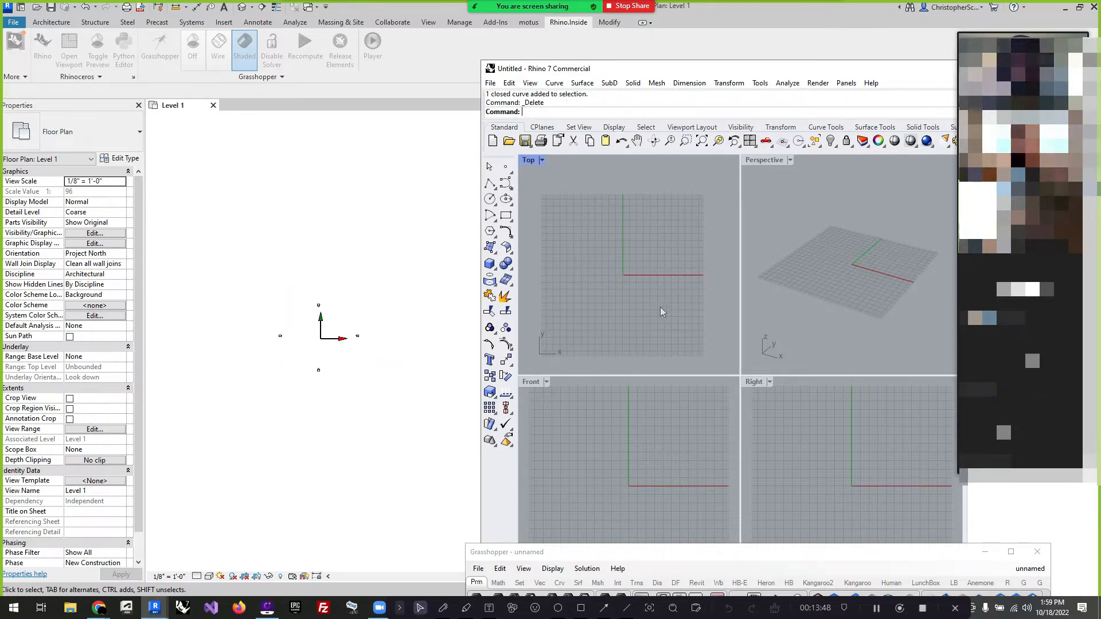
Rearrange the Rhino and Grasshopper windows to expose the Grasshopper canvas, and shift the Curve parameter slightly on it.
{"action": "scroll", "coordinate": [685, 290], "scroll_direction": "up", "scroll_amount": 2}
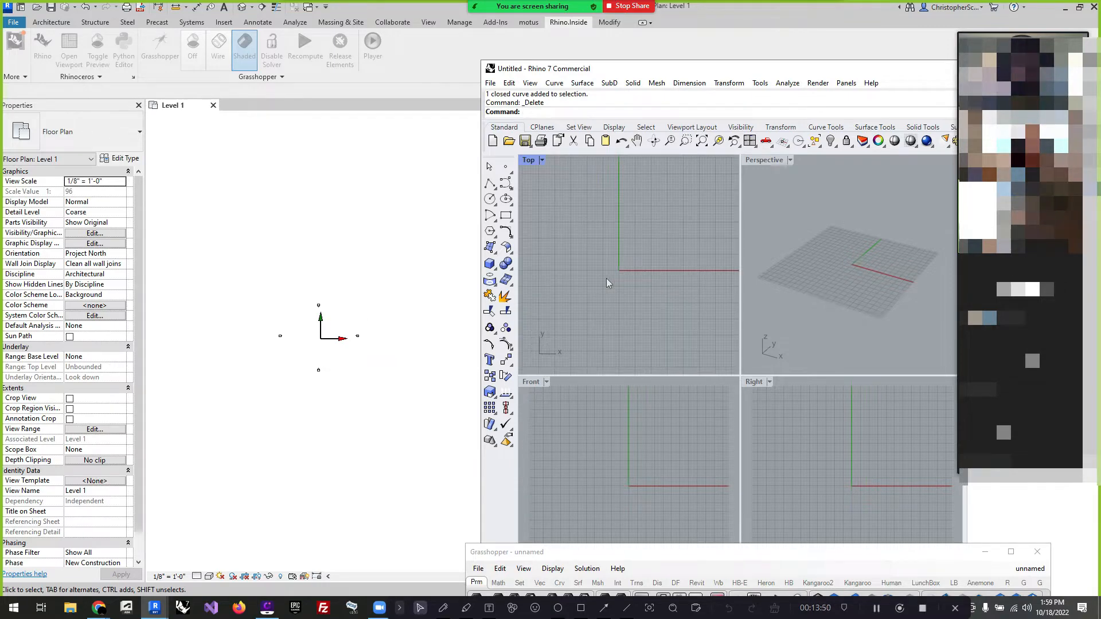
{"action": "left_click_drag", "start_coordinate": [695, 74], "coordinate": [582, 26]}
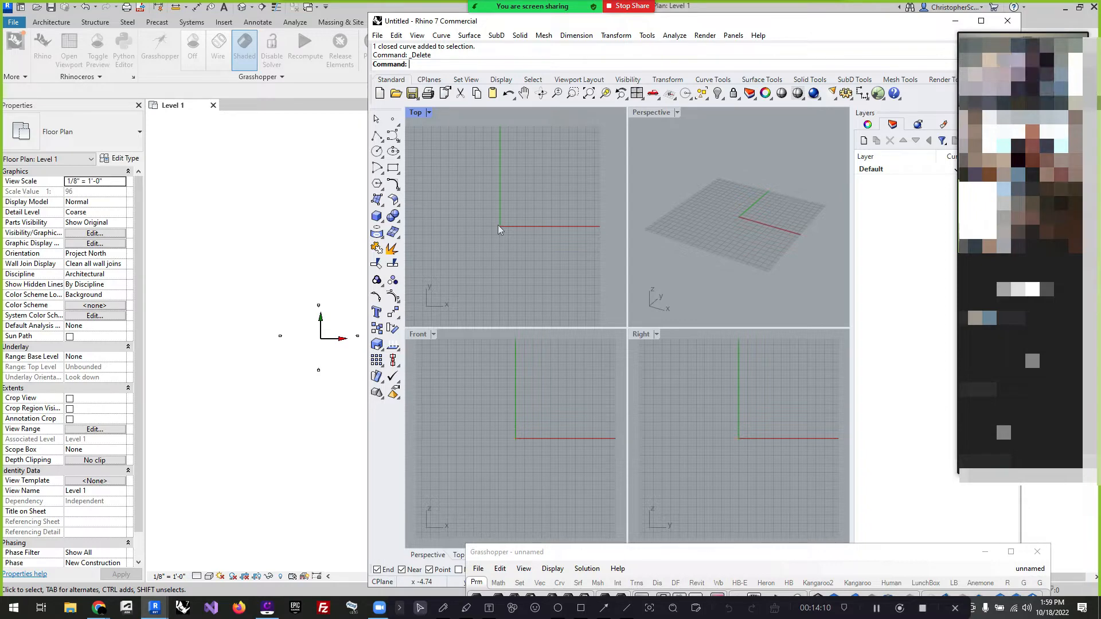
{"action": "left_click_drag", "start_coordinate": [682, 551], "coordinate": [650, 112]}
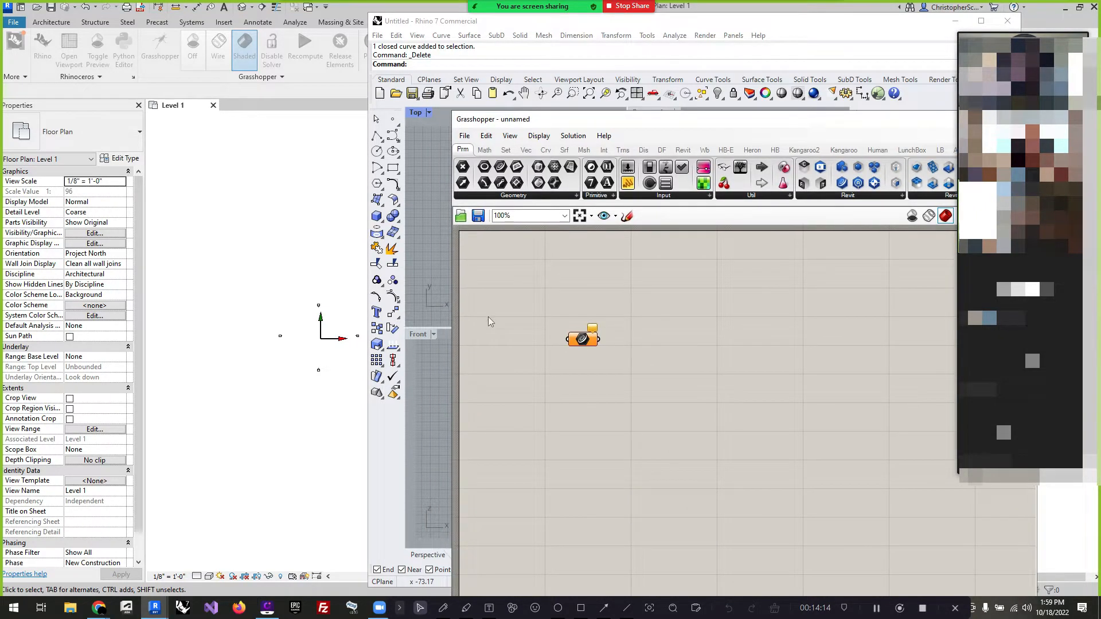
{"action": "scroll", "coordinate": [487, 316], "scroll_direction": "down", "scroll_amount": 4}
{"action": "scroll", "coordinate": [549, 324], "scroll_direction": "up", "scroll_amount": 5}
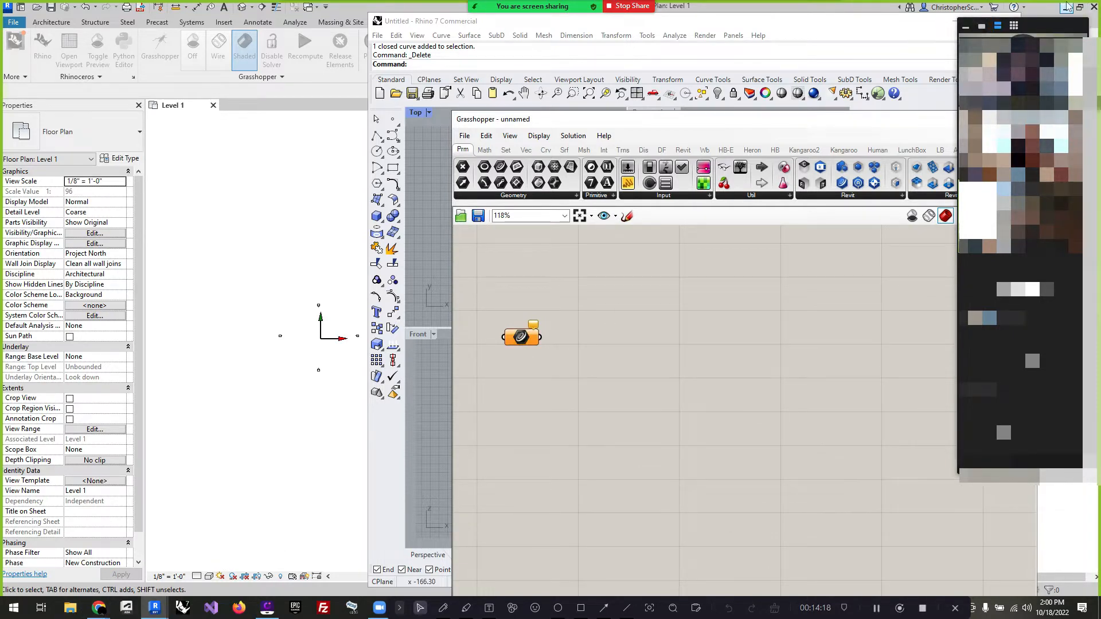
{"action": "left_click_drag", "start_coordinate": [529, 339], "coordinate": [556, 348]}
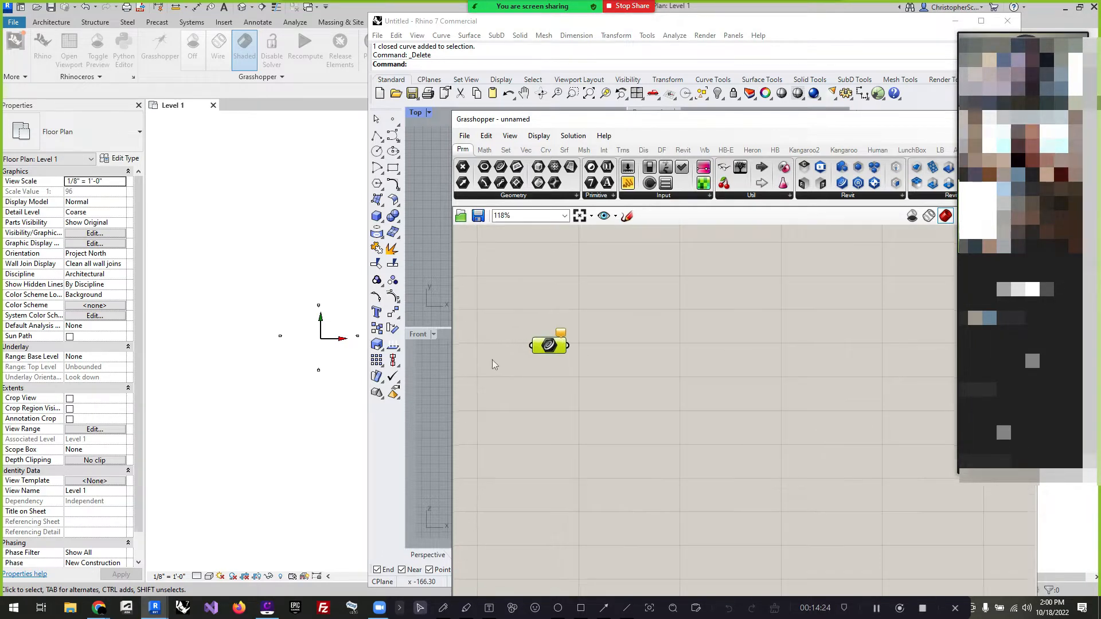
Add a Series component to the Grasshopper canvas and place it below and to the right of the Curve parameter.
{"action": "scroll", "coordinate": [492, 359], "scroll_direction": "up", "scroll_amount": 2}
{"action": "double_click", "coordinate": [557, 425]}
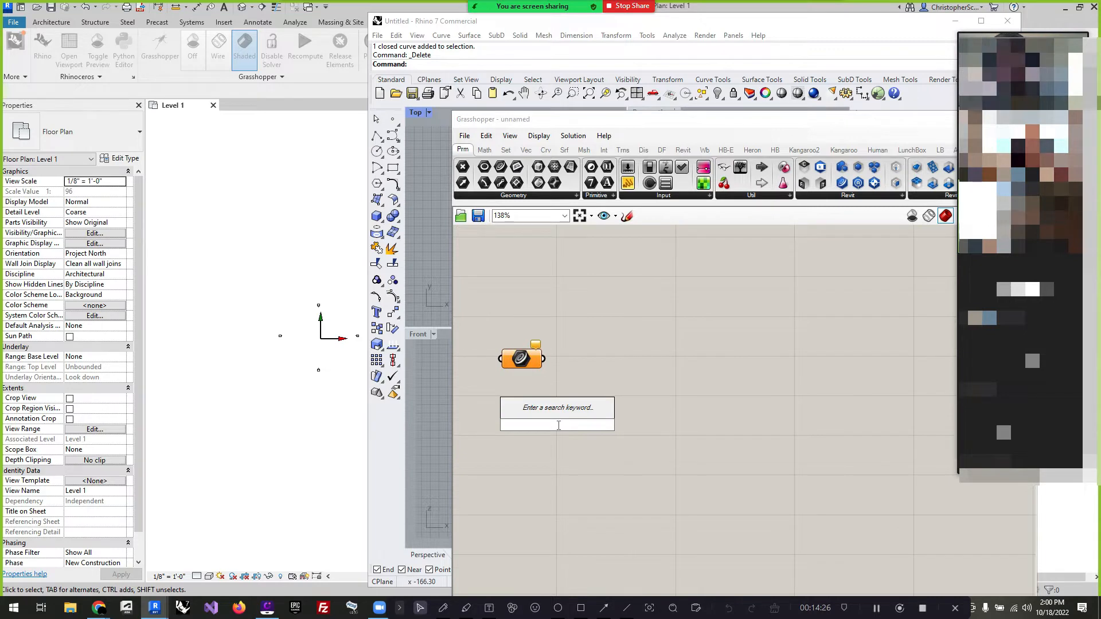
{"action": "type", "text": "serie"}
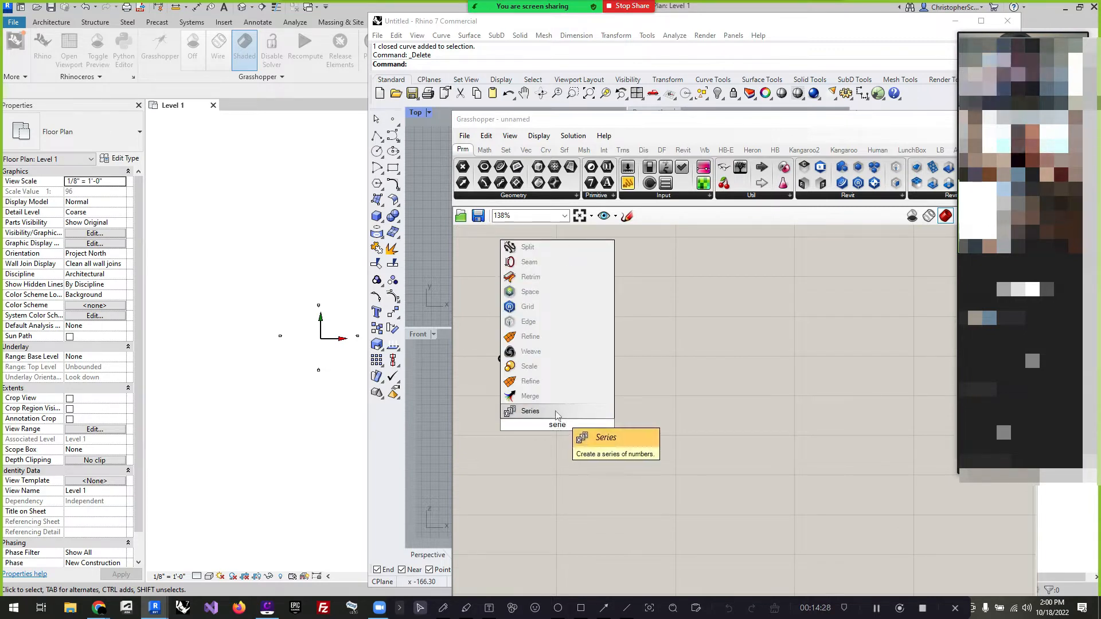
{"action": "key", "text": "Return"}
{"action": "left_click_drag", "start_coordinate": [553, 424], "coordinate": [680, 424]}
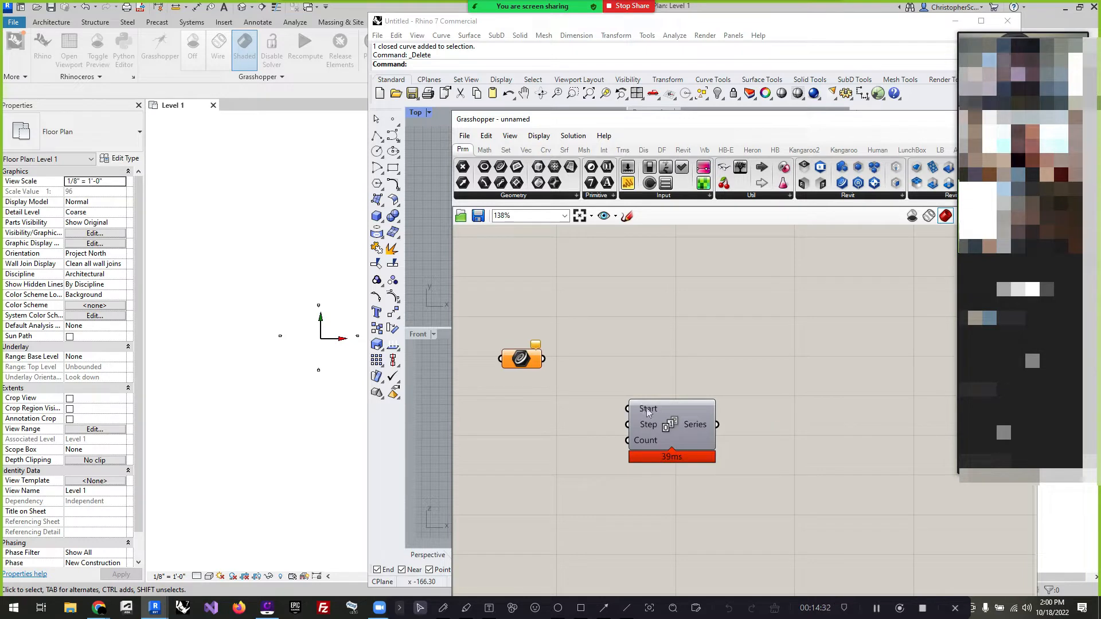
Add a number slider with the value 136, connected to the Count input of the Series component.
{"action": "double_click", "coordinate": [524, 445]}
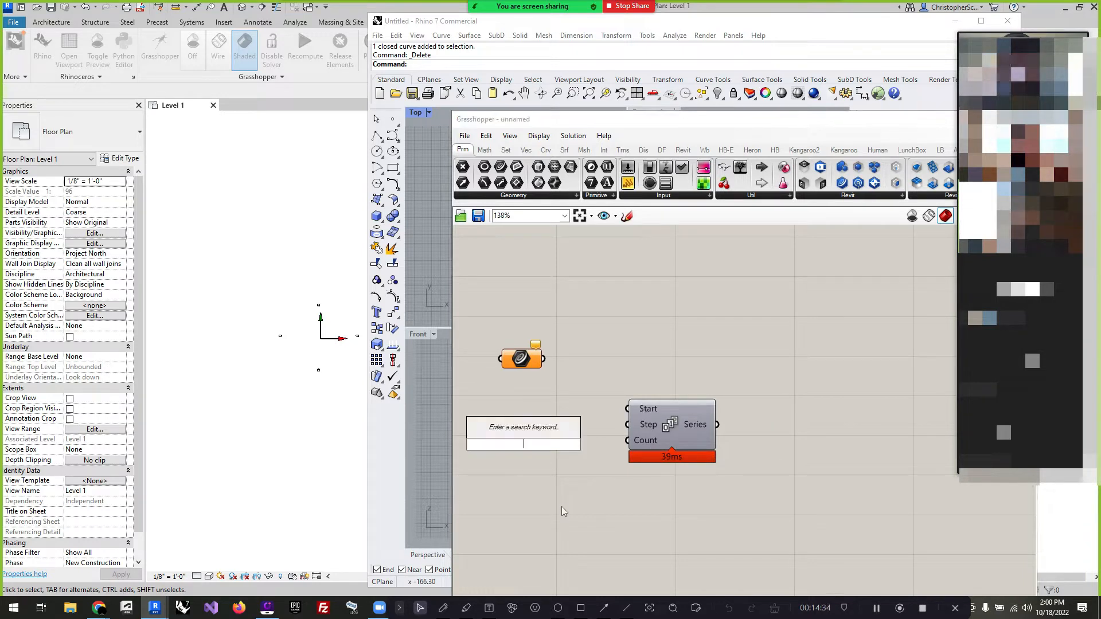
{"action": "type", "text": "136"}
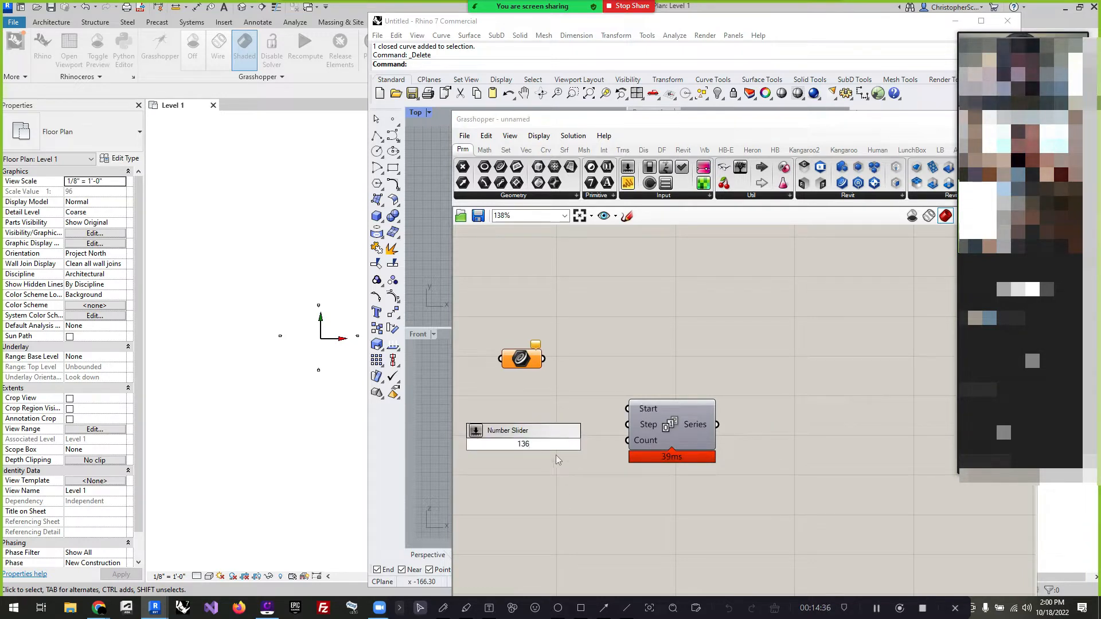
{"action": "left_click", "coordinate": [580, 455]}
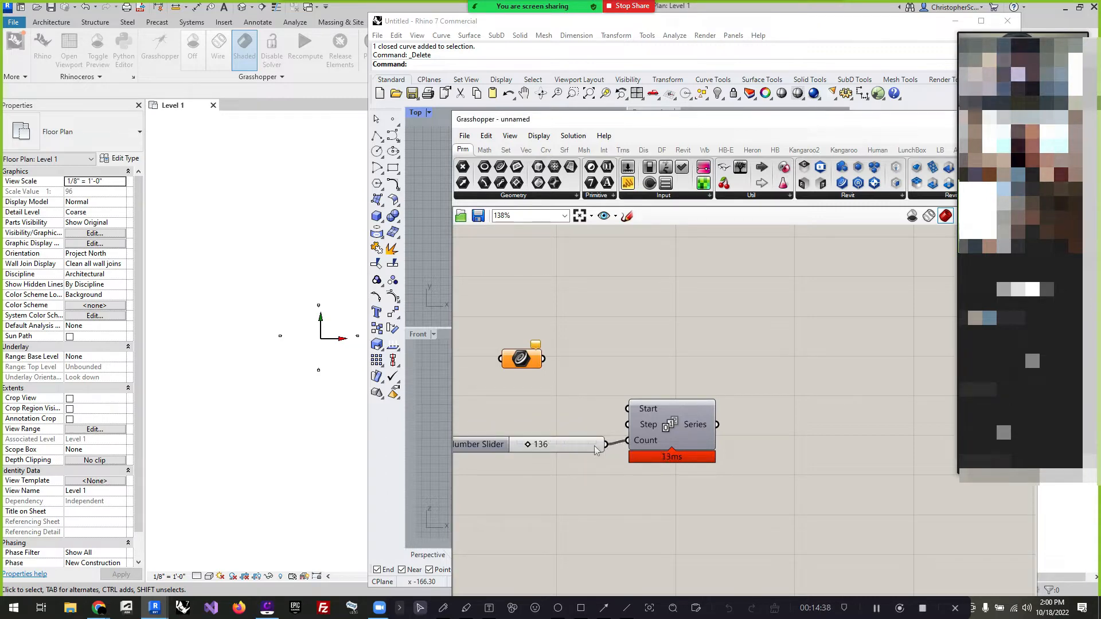
{"action": "left_click_drag", "start_coordinate": [595, 449], "coordinate": [582, 445]}
Uncover Rhino's viewports beside the Grasshopper canvas, and add a Construct Point component well to the right of Series.
{"action": "left_click_drag", "start_coordinate": [664, 28], "coordinate": [315, 32]}
{"action": "left_click", "coordinate": [631, 373]}
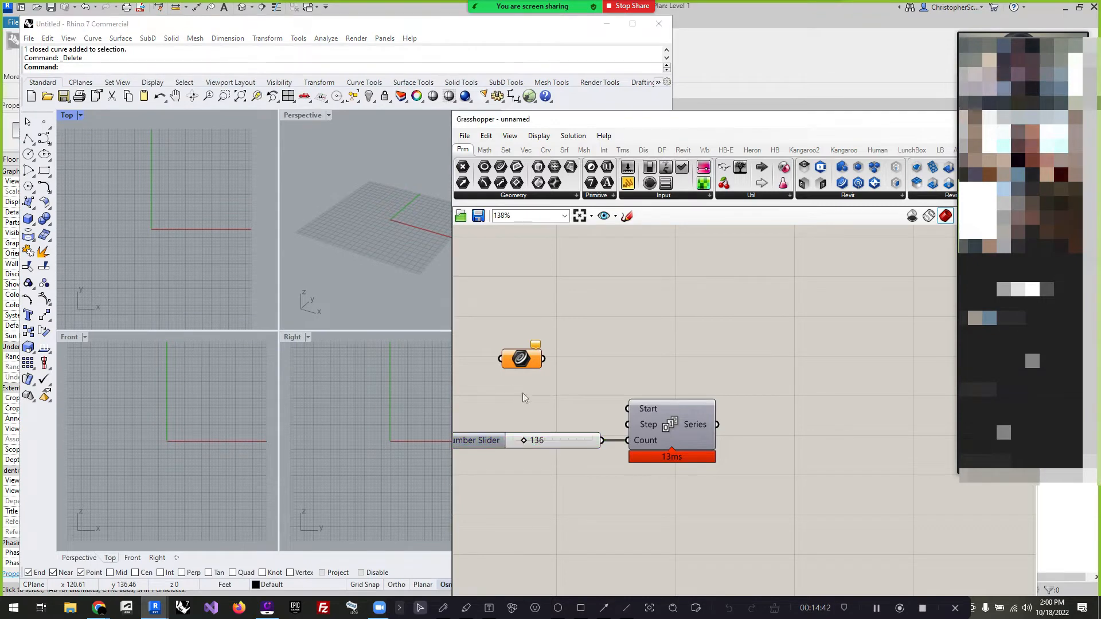
{"action": "scroll", "coordinate": [690, 431], "scroll_direction": "down", "scroll_amount": 2}
{"action": "double_click", "coordinate": [718, 384]}
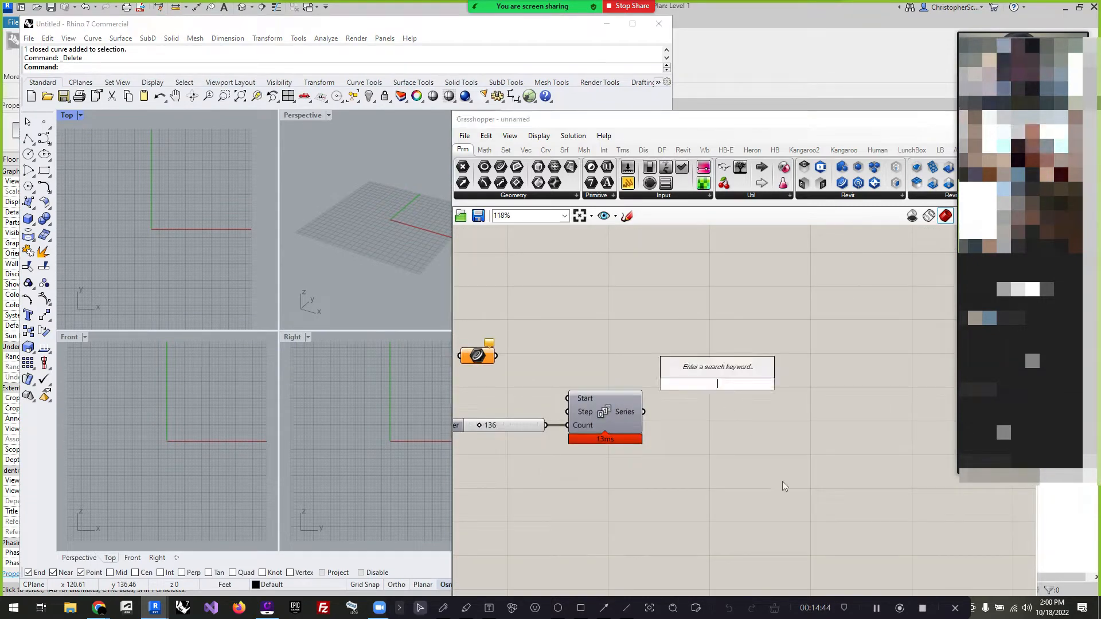
{"action": "type", "text": "cons"}
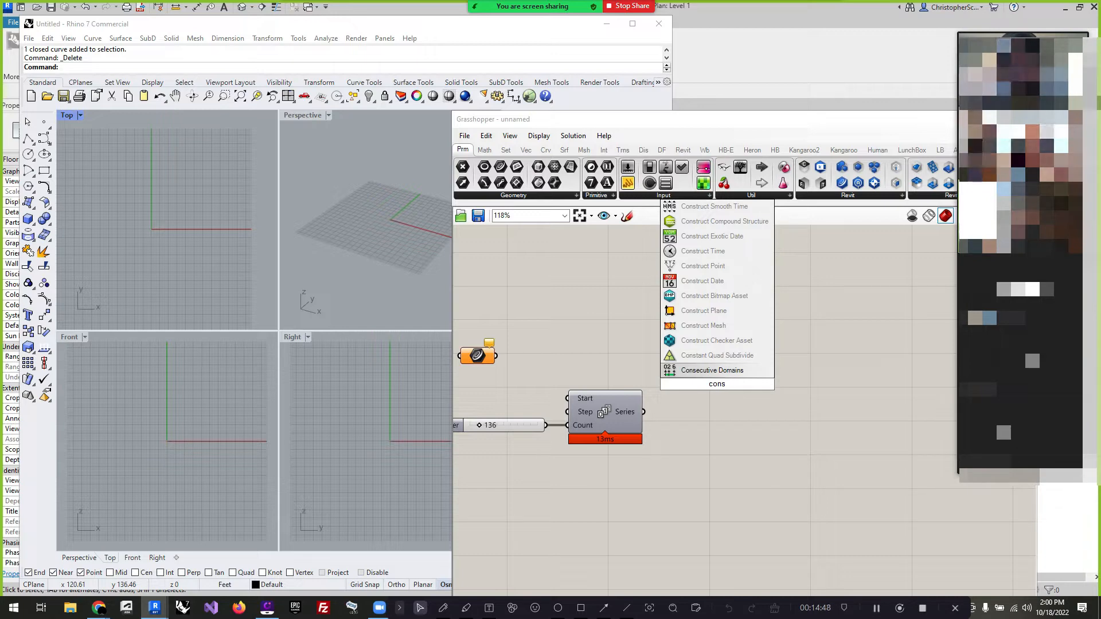
{"action": "left_click", "coordinate": [709, 270]}
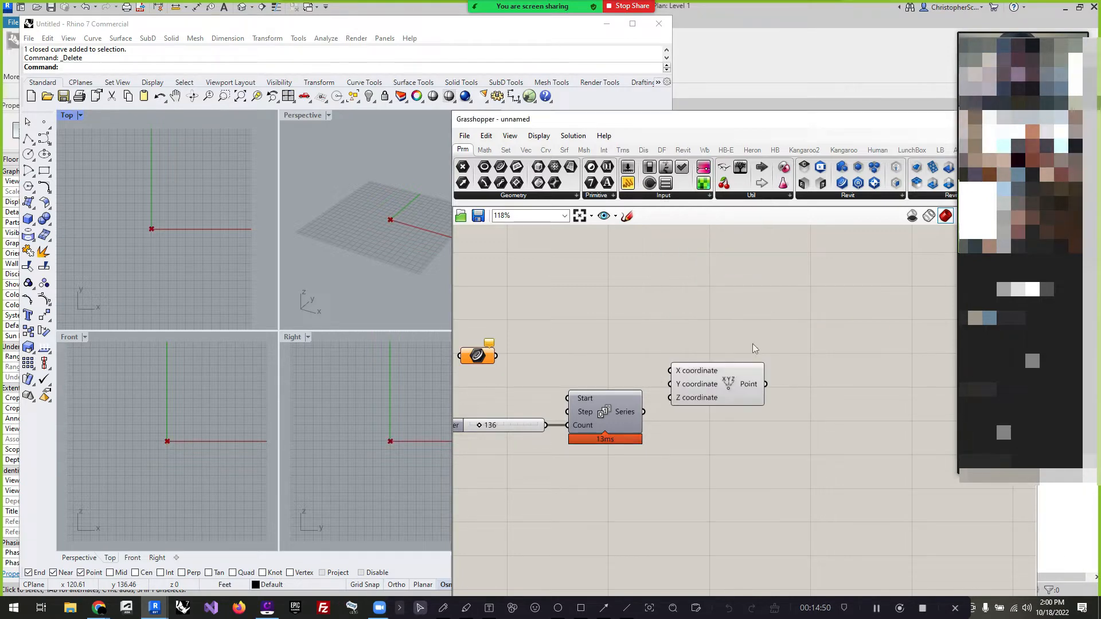
{"action": "left_click_drag", "start_coordinate": [721, 384], "coordinate": [854, 405]}
Add an Expression component to the canvas above the Series and Construct Point components.
{"action": "left_click", "coordinate": [698, 341]}
{"action": "double_click", "coordinate": [698, 343]}
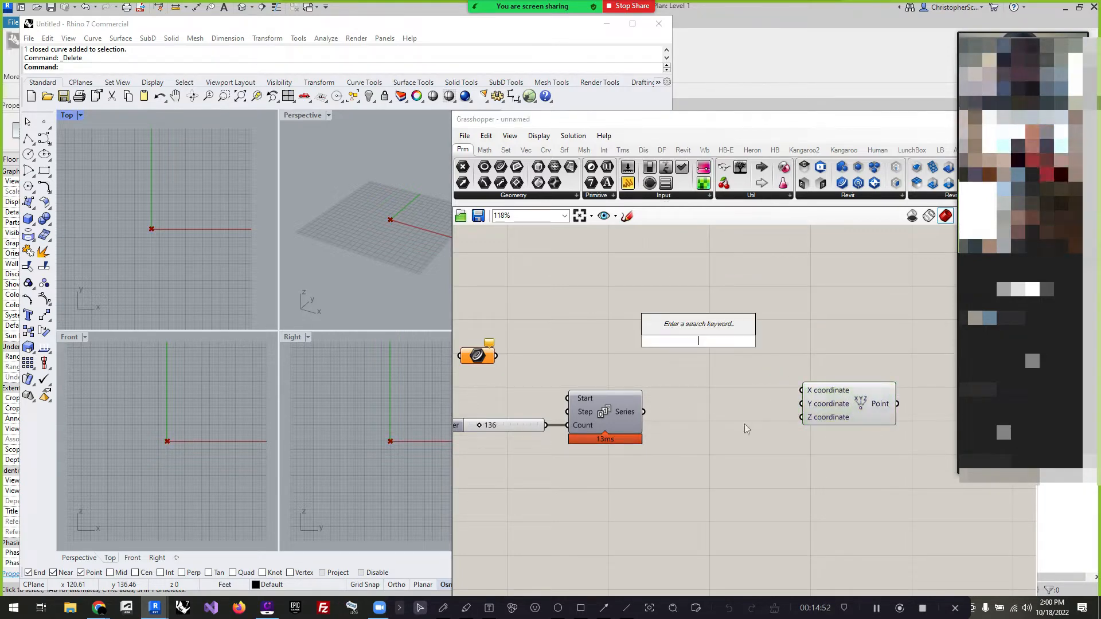
{"action": "left_click", "coordinate": [744, 424]}
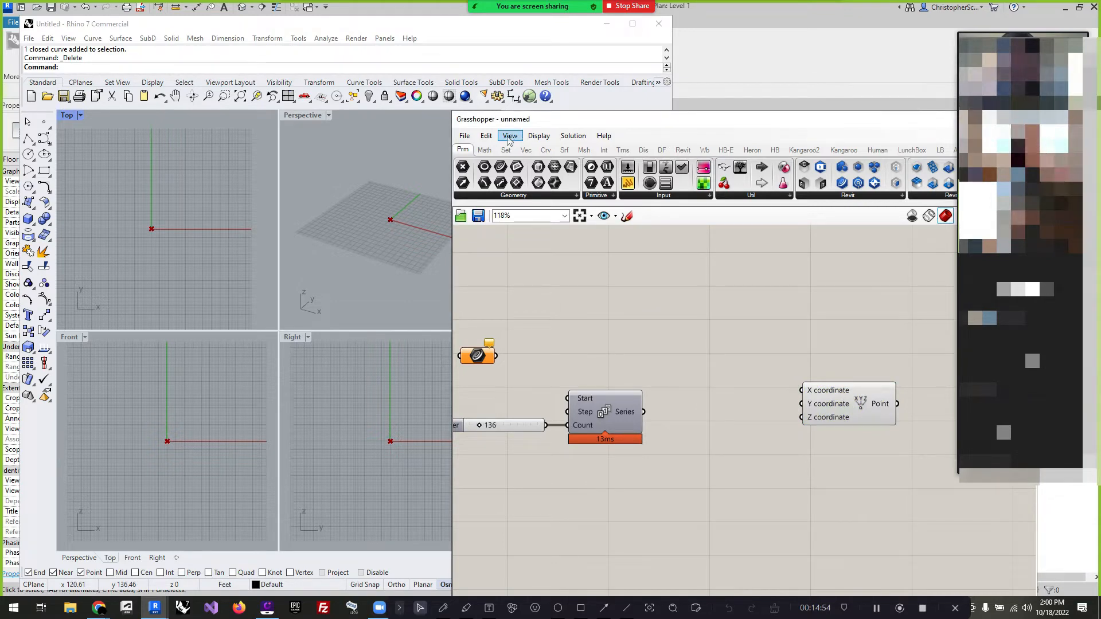
{"action": "left_click", "coordinate": [584, 150]}
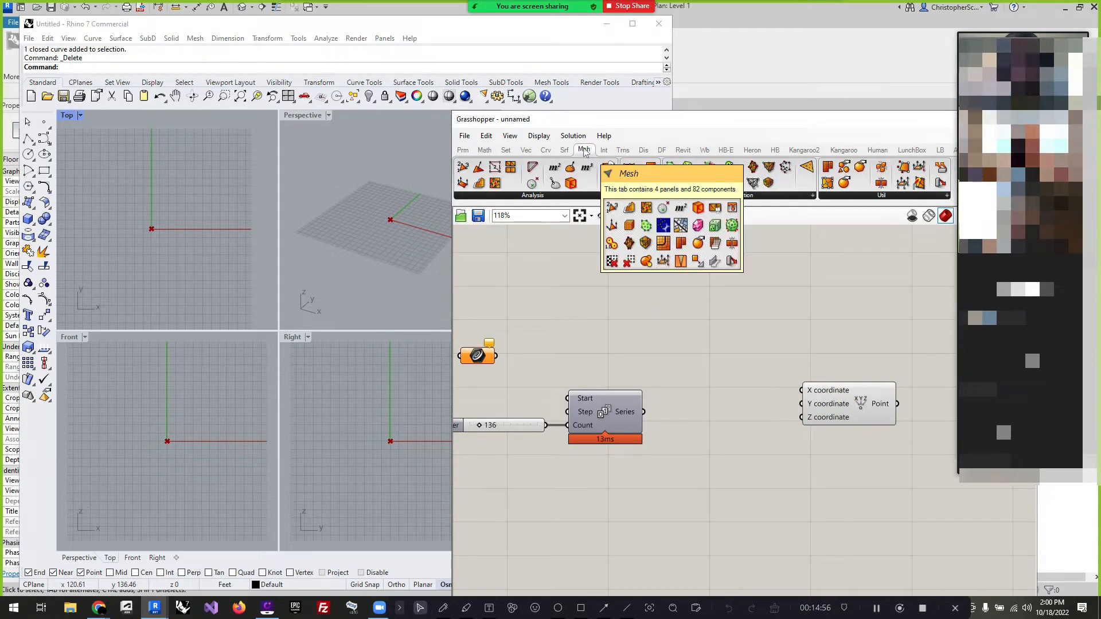
{"action": "left_click", "coordinate": [483, 150]}
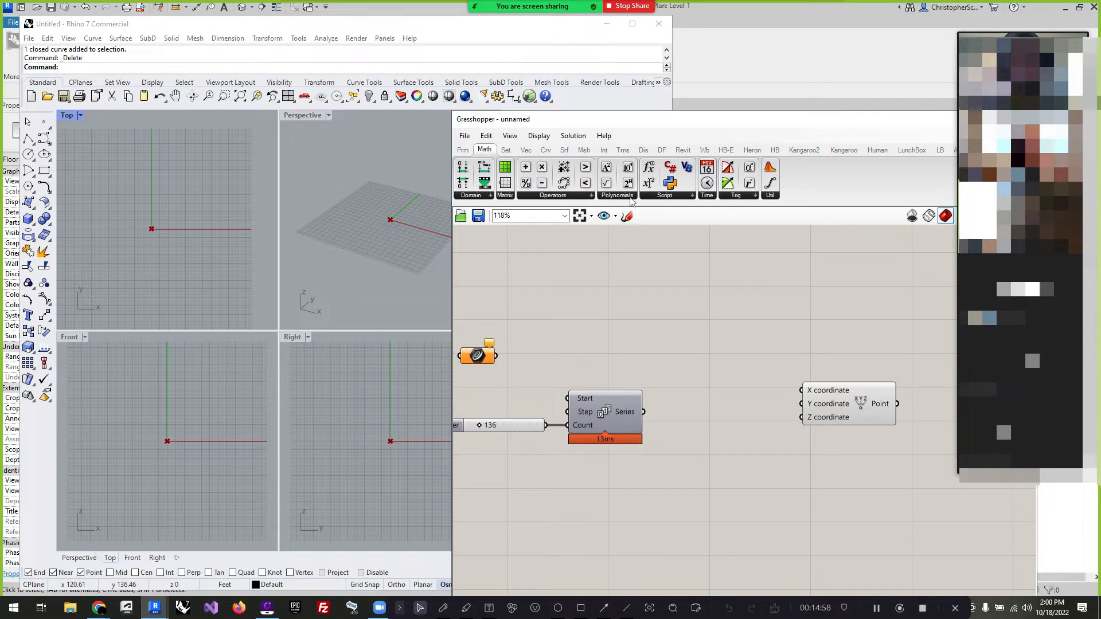
{"action": "left_click", "coordinate": [630, 196]}
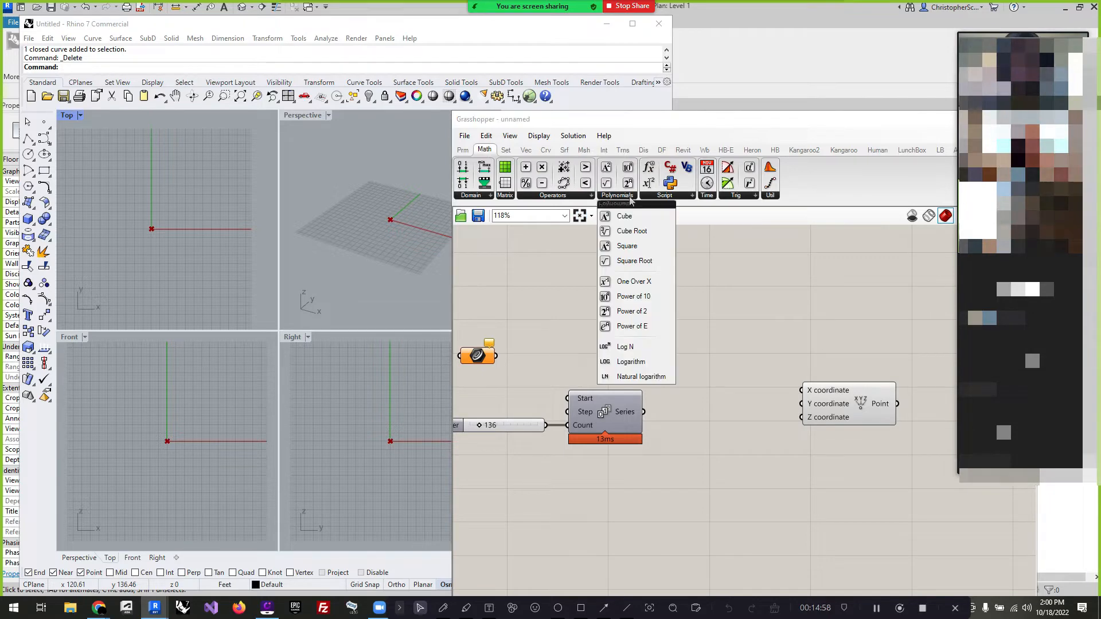
{"action": "left_click", "coordinate": [663, 196]}
{"action": "left_click_drag", "start_coordinate": [673, 232], "coordinate": [724, 352]}
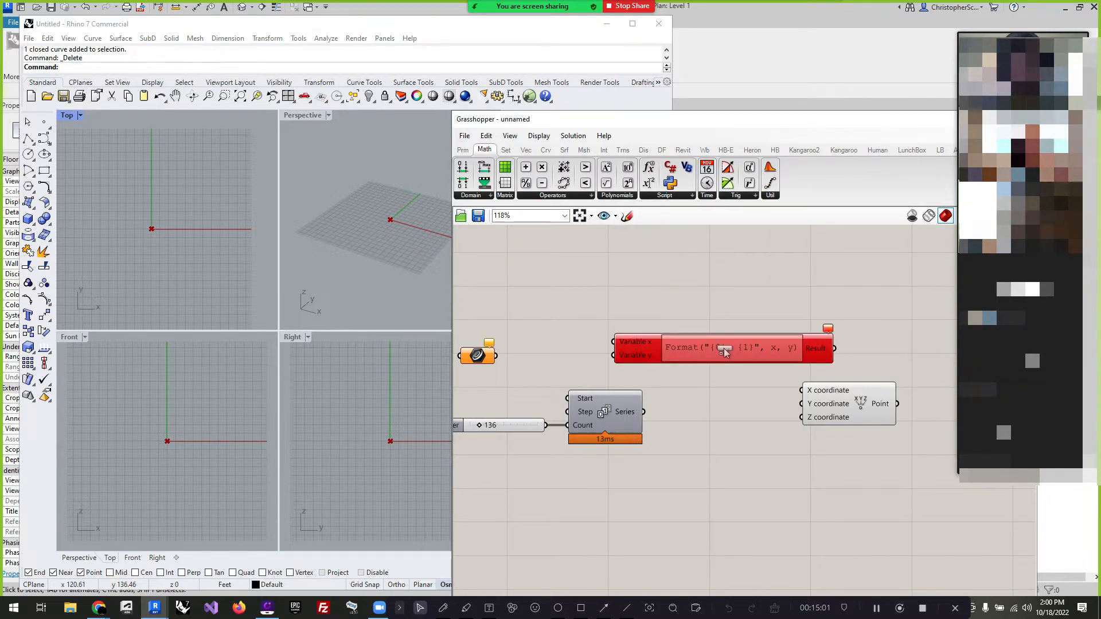
Reduce the Expression component to a single input variable and rename that input t.
{"action": "scroll", "coordinate": [649, 365], "scroll_direction": "up", "scroll_amount": 5}
{"action": "left_click", "coordinate": [646, 356]}
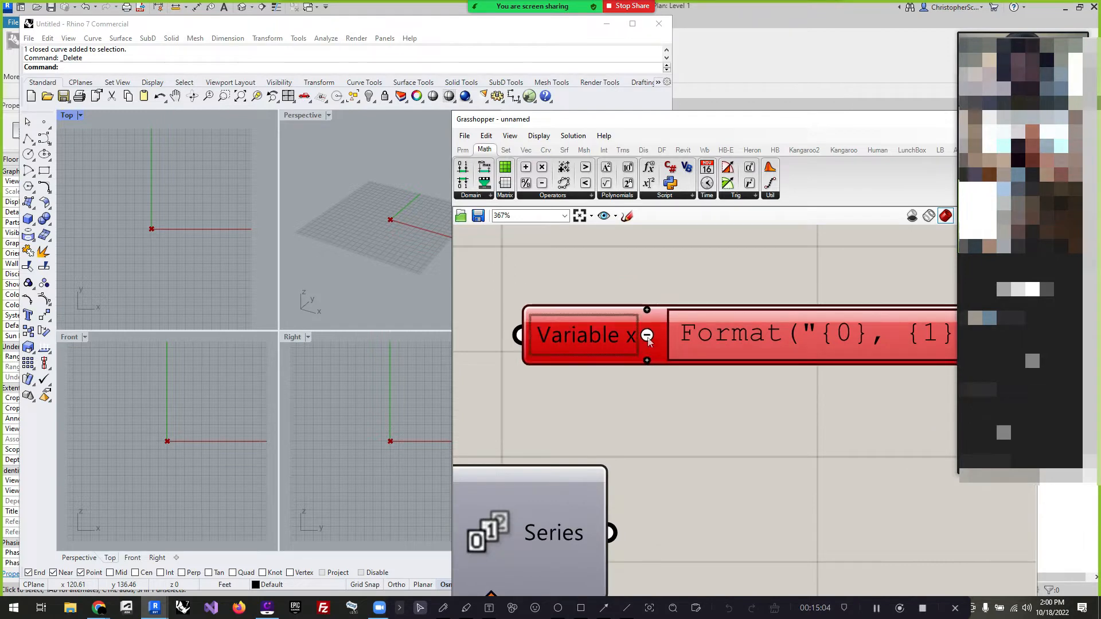
{"action": "left_click", "coordinate": [626, 341]}
{"action": "left_click", "coordinate": [647, 336]}
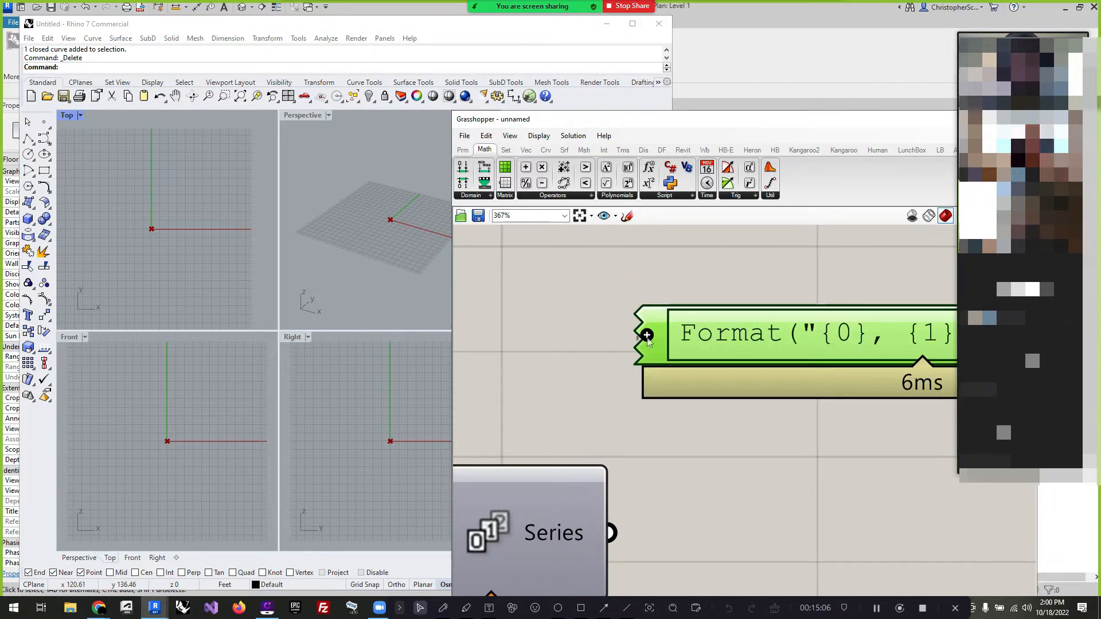
{"action": "left_click", "coordinate": [647, 335]}
{"action": "right_click", "coordinate": [630, 343]}
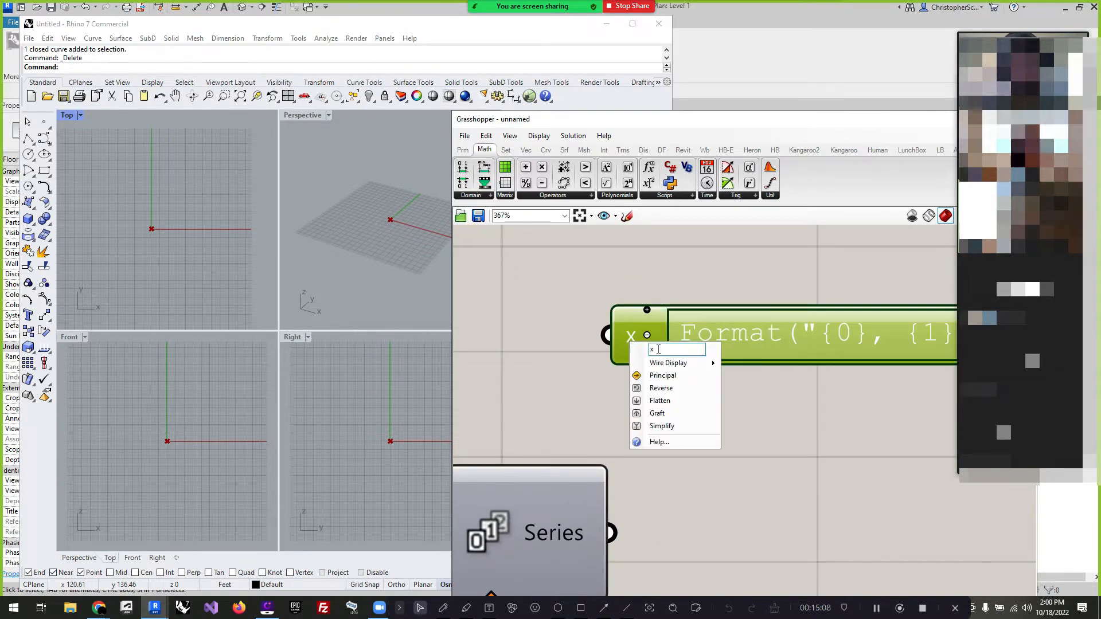
{"action": "type", "text": "t"}
{"action": "key", "text": "Return"}
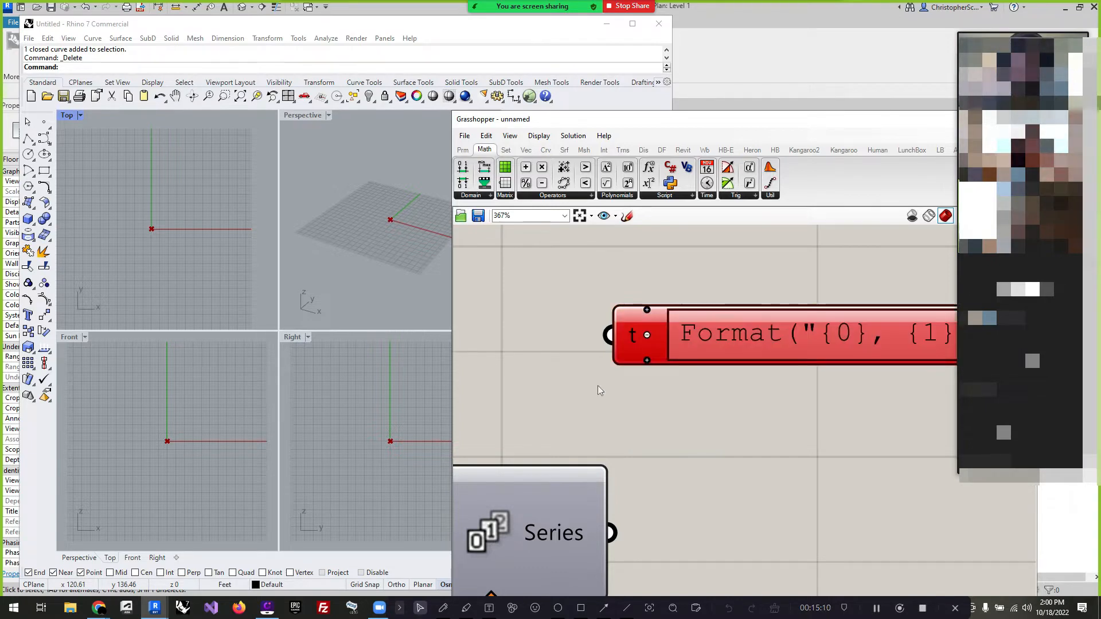
{"action": "right_click", "coordinate": [630, 343]}
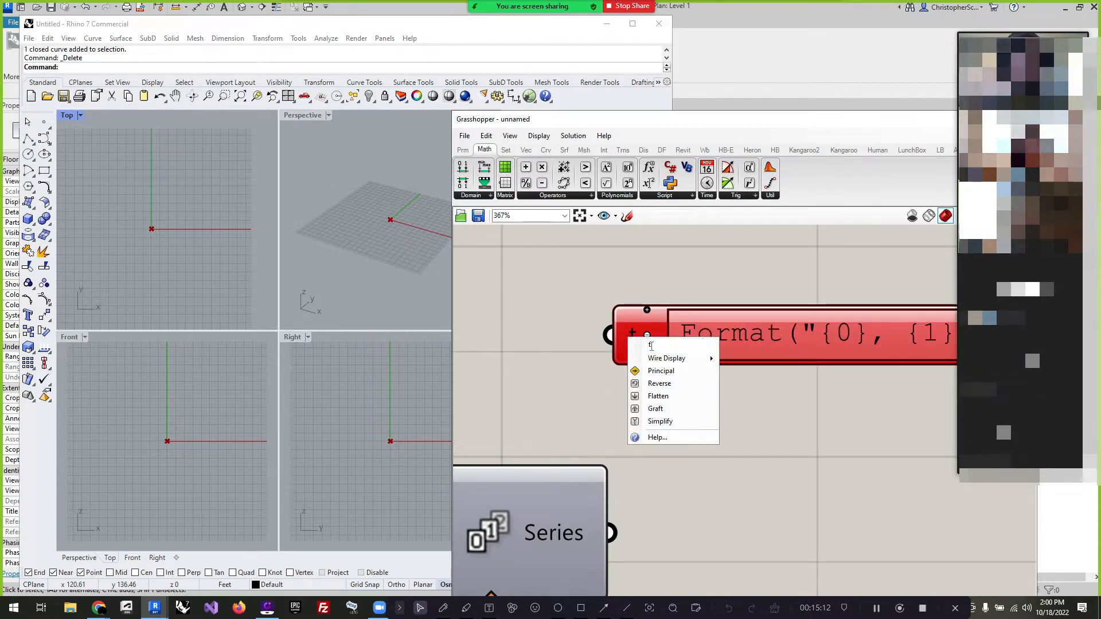
Replace the Expression component's default Format formula with cos(t)*t.
{"action": "scroll", "coordinate": [568, 364], "scroll_direction": "down", "scroll_amount": 4}
{"action": "scroll", "coordinate": [678, 356], "scroll_direction": "up", "scroll_amount": 2}
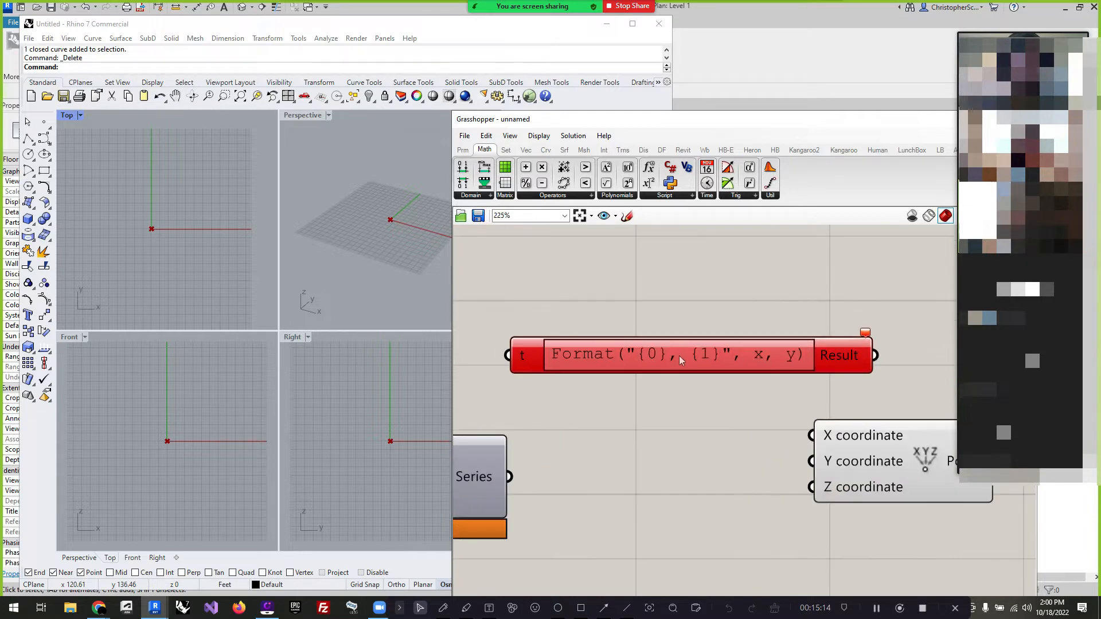
{"action": "double_click", "coordinate": [679, 356]}
{"action": "left_click_drag", "start_coordinate": [710, 369], "coordinate": [532, 387]}
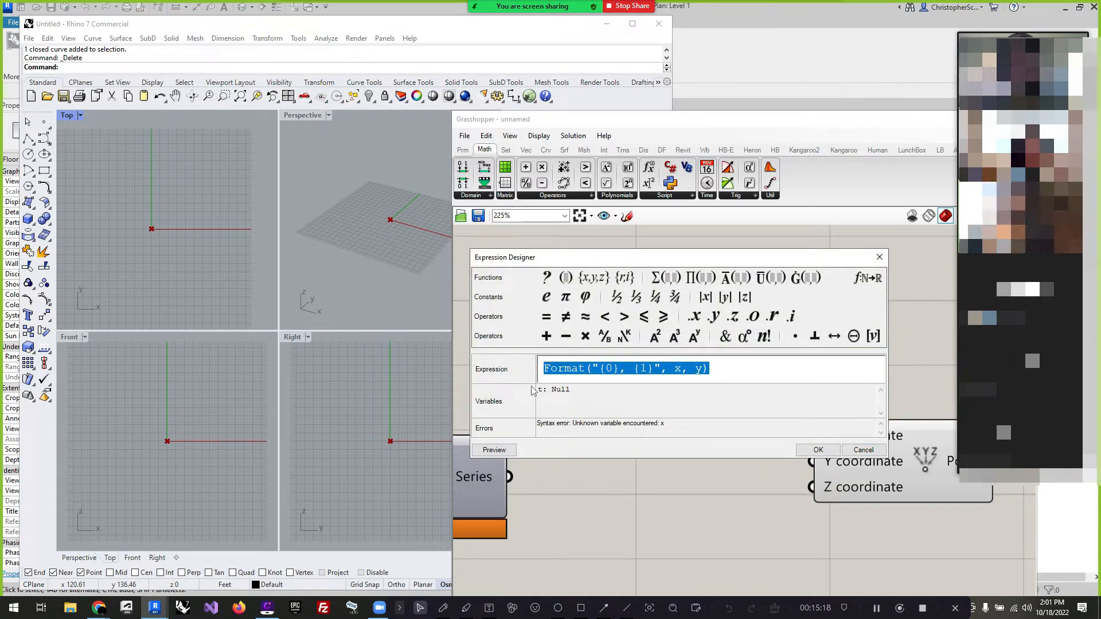
{"action": "type", "text": "c"}
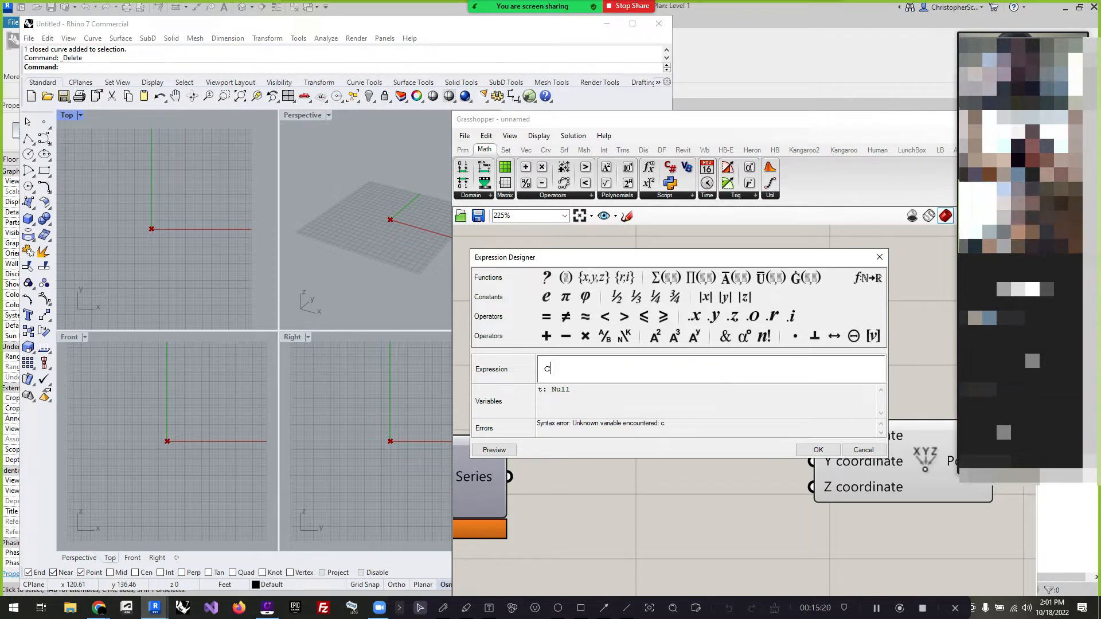
{"action": "type", "text": "os(t)"}
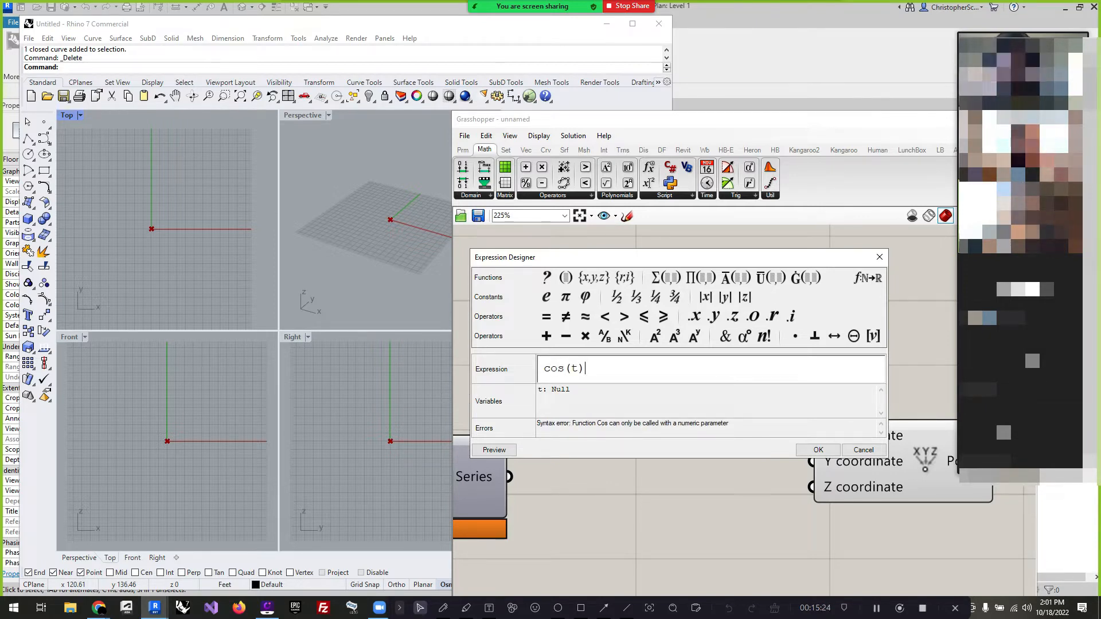
{"action": "type", "text": "*t"}
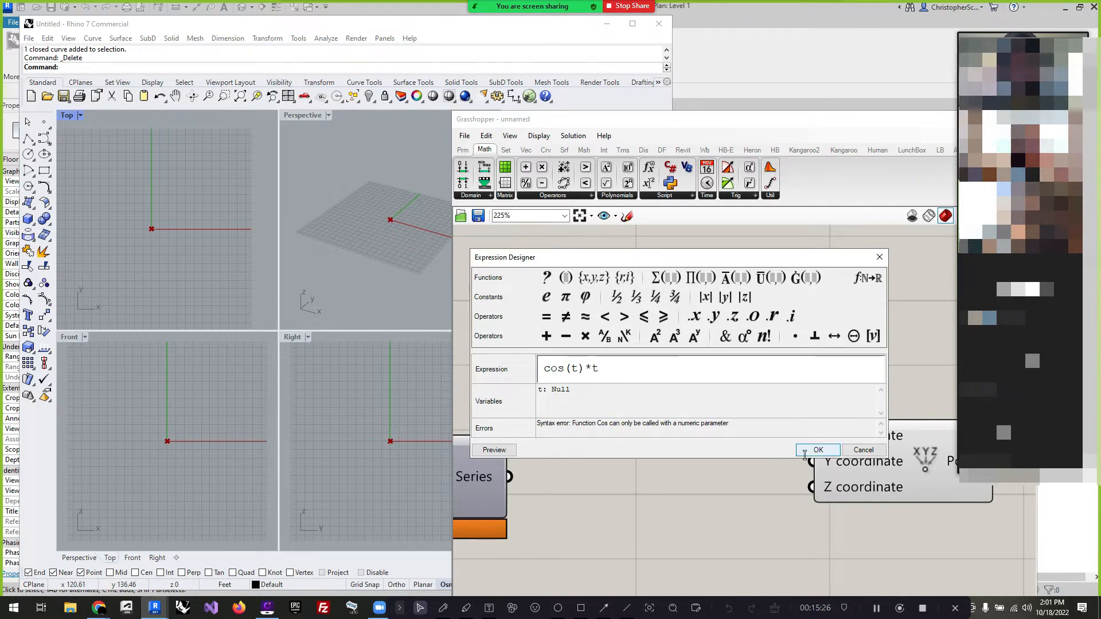
{"action": "left_click", "coordinate": [818, 451]}
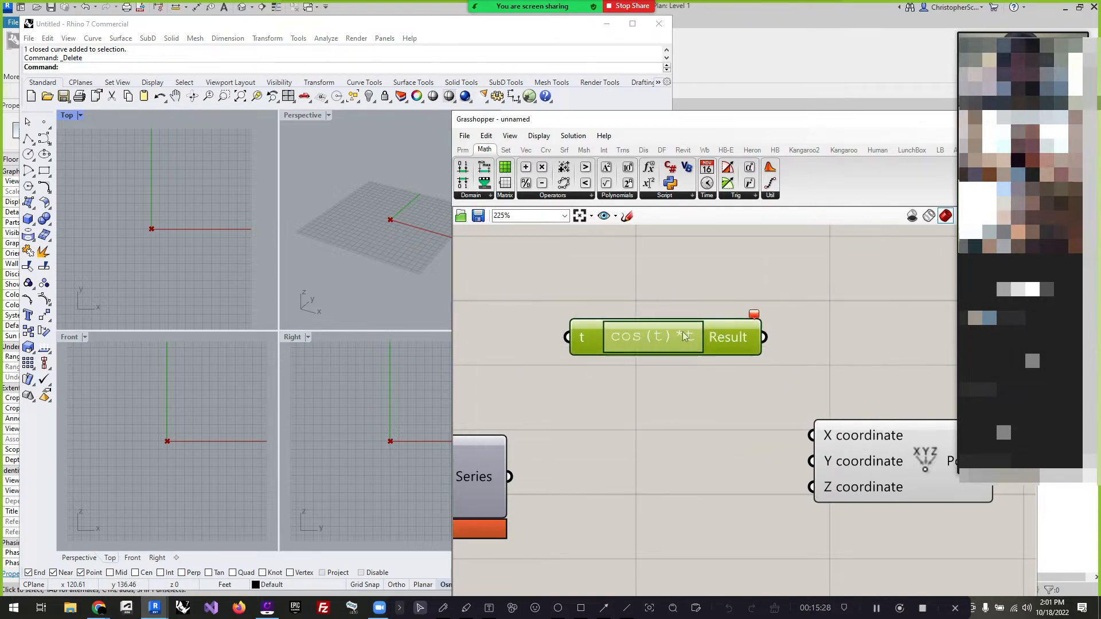
Duplicate the cos(t)*t Expression component, place the copy just below it, and change the copy's formula to sin(t)*t.
{"action": "key", "text": "ctrl+c"}
{"action": "key", "text": "ctrl+v"}
{"action": "left_click_drag", "start_coordinate": [603, 342], "coordinate": [593, 371]}
{"action": "double_click", "coordinate": [593, 371]}
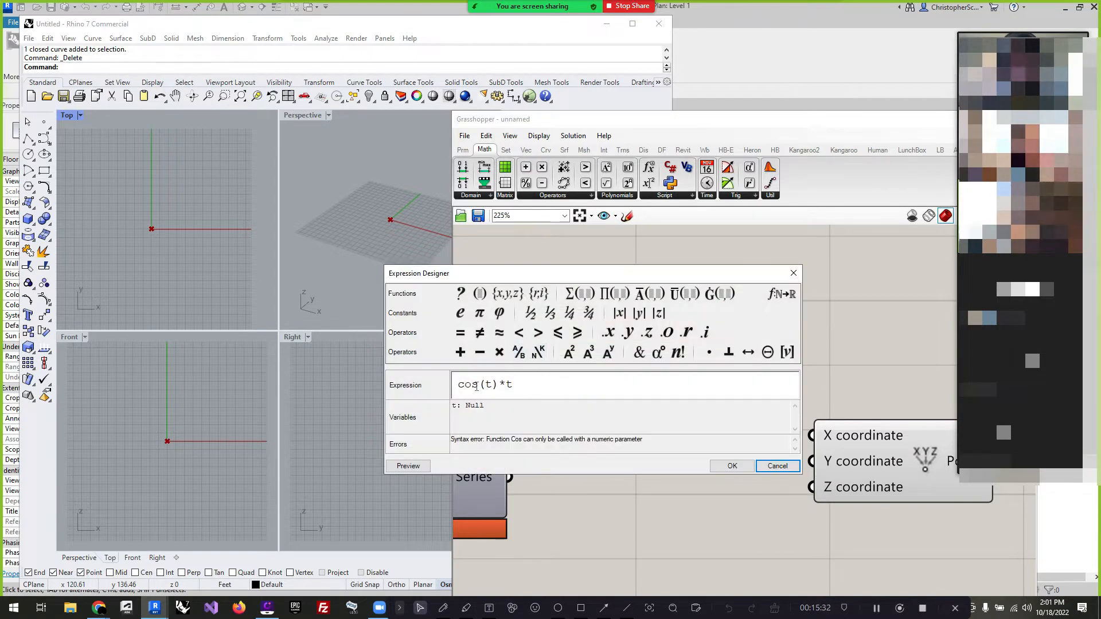
{"action": "left_click_drag", "start_coordinate": [480, 385], "coordinate": [451, 394]}
{"action": "type", "text": "sin"}
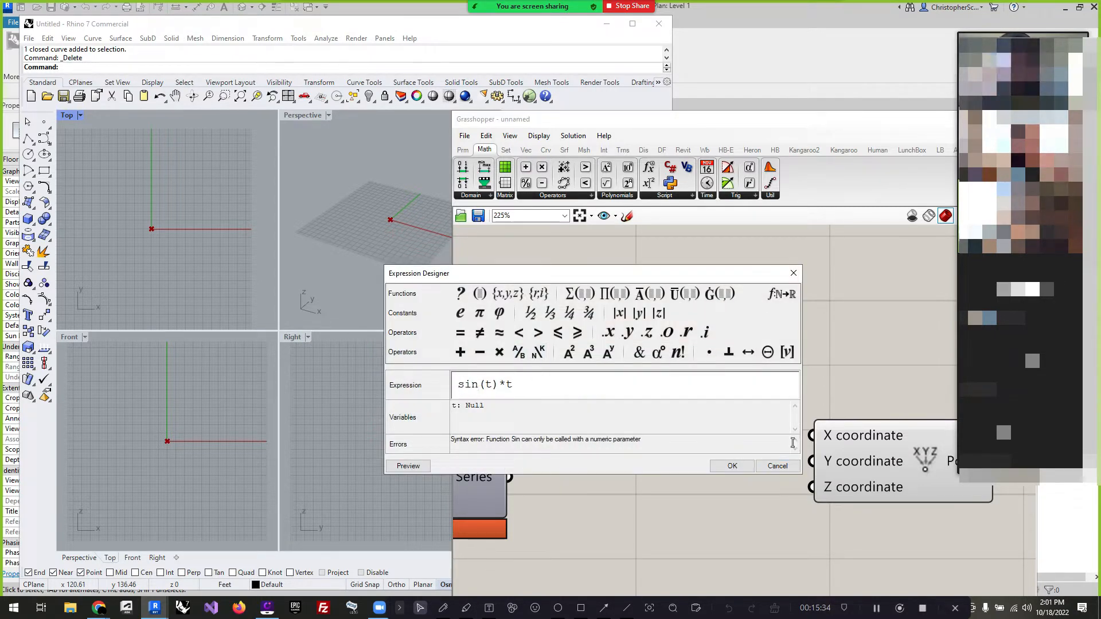
{"action": "left_click", "coordinate": [732, 465]}
Add a Bifocals component to label the components, and place it in empty canvas space above the Curve parameter.
{"action": "scroll", "coordinate": [744, 493], "scroll_direction": "down", "scroll_amount": 3}
{"action": "scroll", "coordinate": [555, 314], "scroll_direction": "up", "scroll_amount": 3}
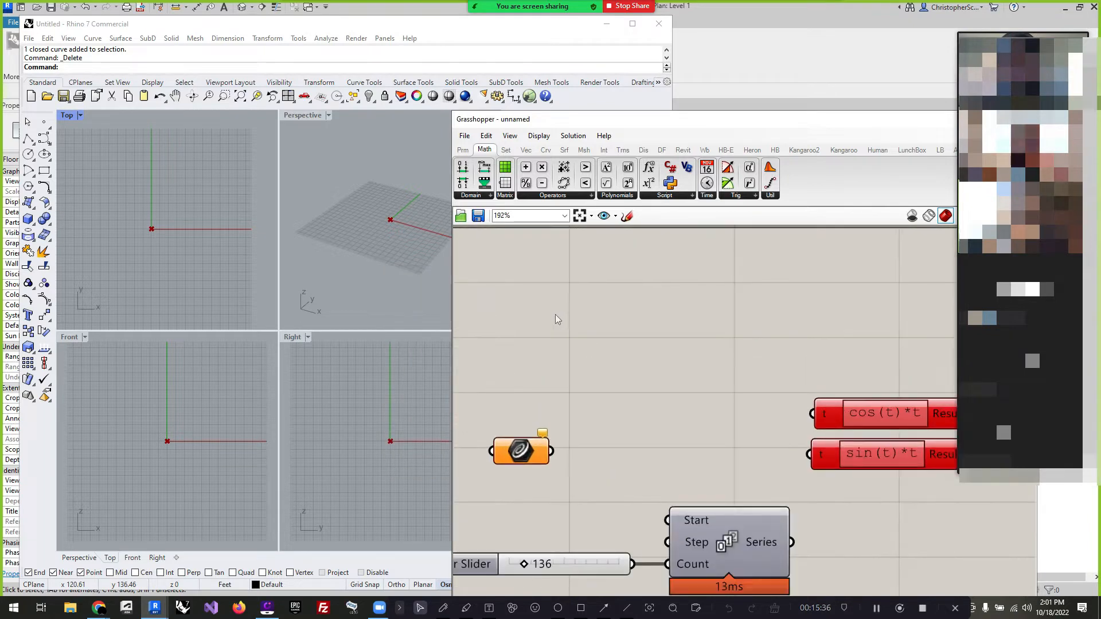
{"action": "double_click", "coordinate": [555, 314]}
{"action": "type", "text": "bi"}
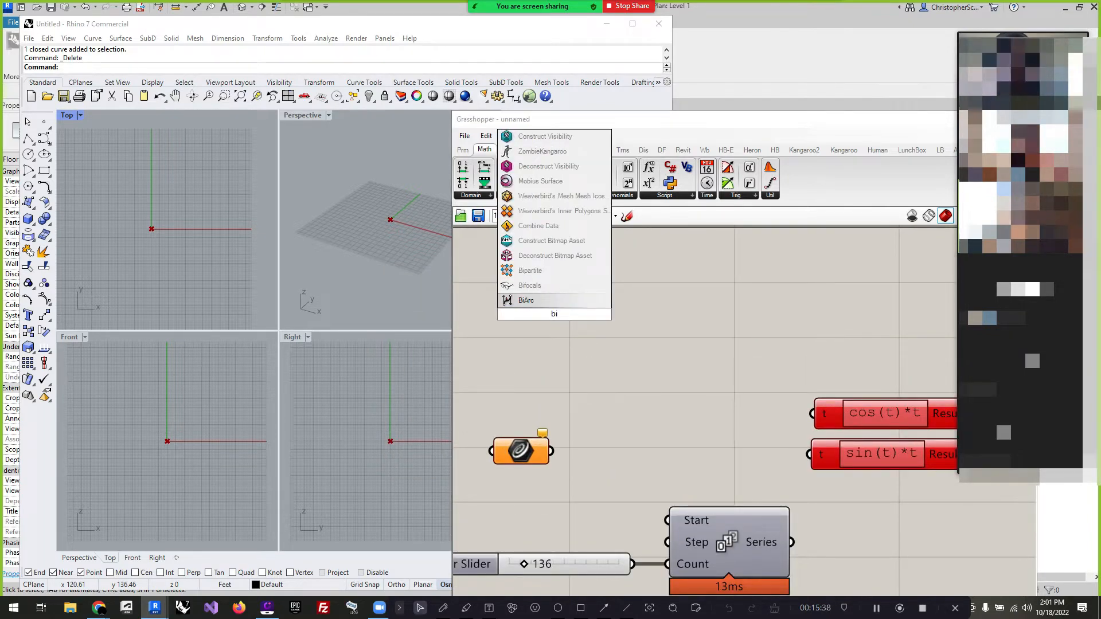
{"action": "left_click", "coordinate": [553, 285]}
{"action": "scroll", "coordinate": [572, 360], "scroll_direction": "down", "scroll_amount": 3}
{"action": "left_click_drag", "start_coordinate": [559, 336], "coordinate": [513, 299]}
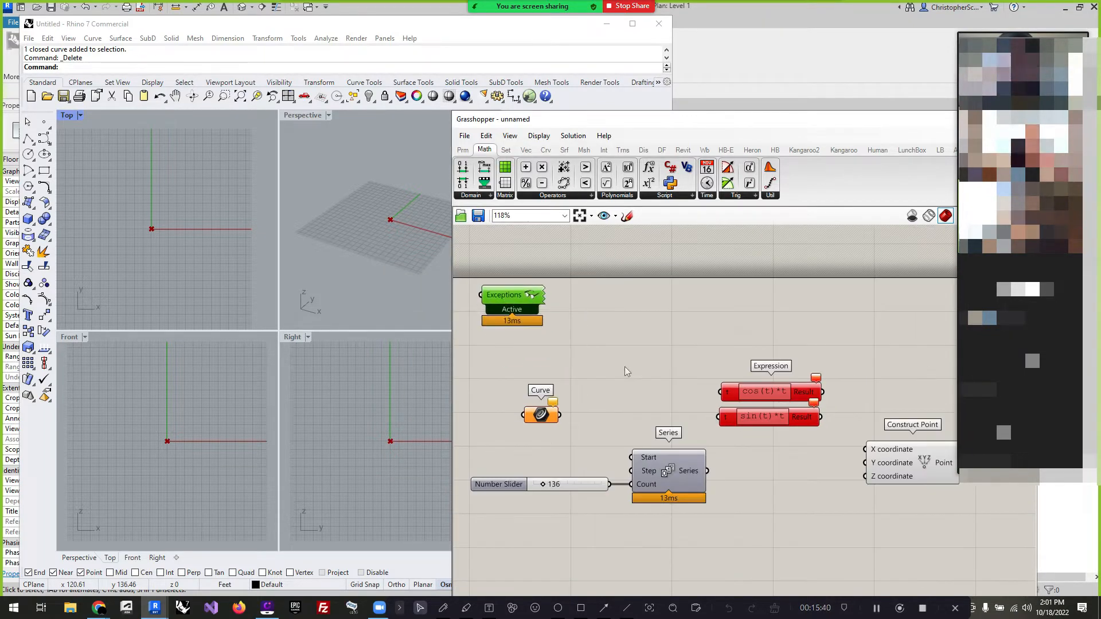
Connect the Series output to the t input of both expressions, and move the sin(t)*t expression farther below the cos(t)*t one.
{"action": "scroll", "coordinate": [751, 484], "scroll_direction": "up", "scroll_amount": 3}
{"action": "left_click_drag", "start_coordinate": [682, 466], "coordinate": [700, 336]}
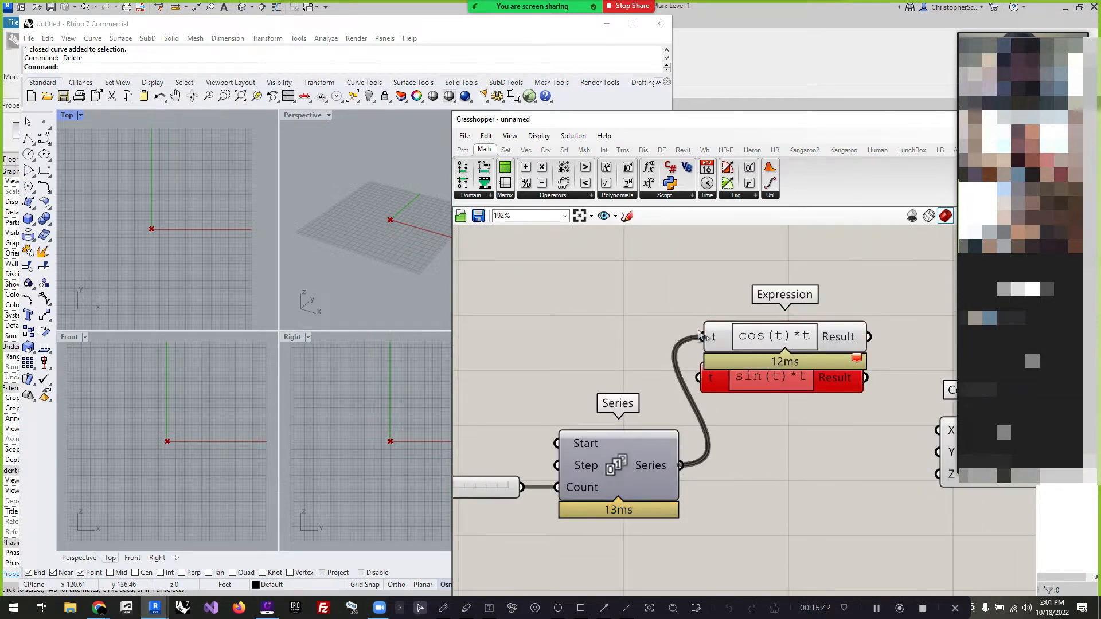
{"action": "left_click_drag", "start_coordinate": [680, 465], "coordinate": [770, 442]}
{"action": "scroll", "coordinate": [602, 389], "scroll_direction": "down", "scroll_amount": 4}
{"action": "scroll", "coordinate": [832, 427], "scroll_direction": "up", "scroll_amount": 4}
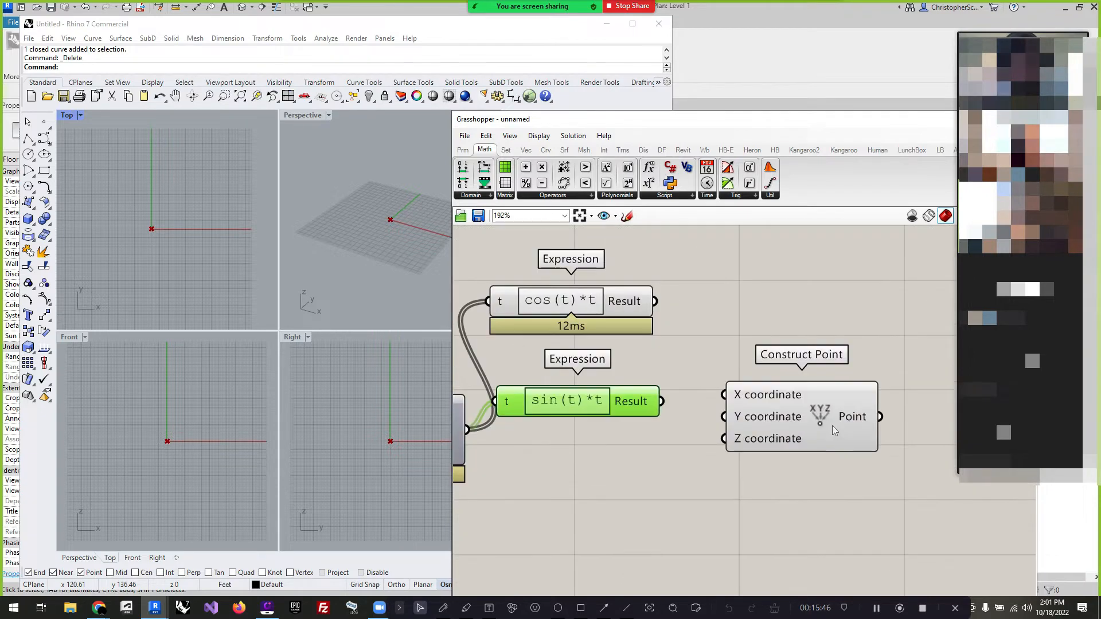
Move Construct Point up beside the expressions, and connect the cos(t)*t result to its X coordinate and the sin(t)*t result to Y.
{"action": "left_click_drag", "start_coordinate": [831, 425], "coordinate": [868, 375]}
{"action": "scroll", "coordinate": [673, 408], "scroll_direction": "down", "scroll_amount": 3}
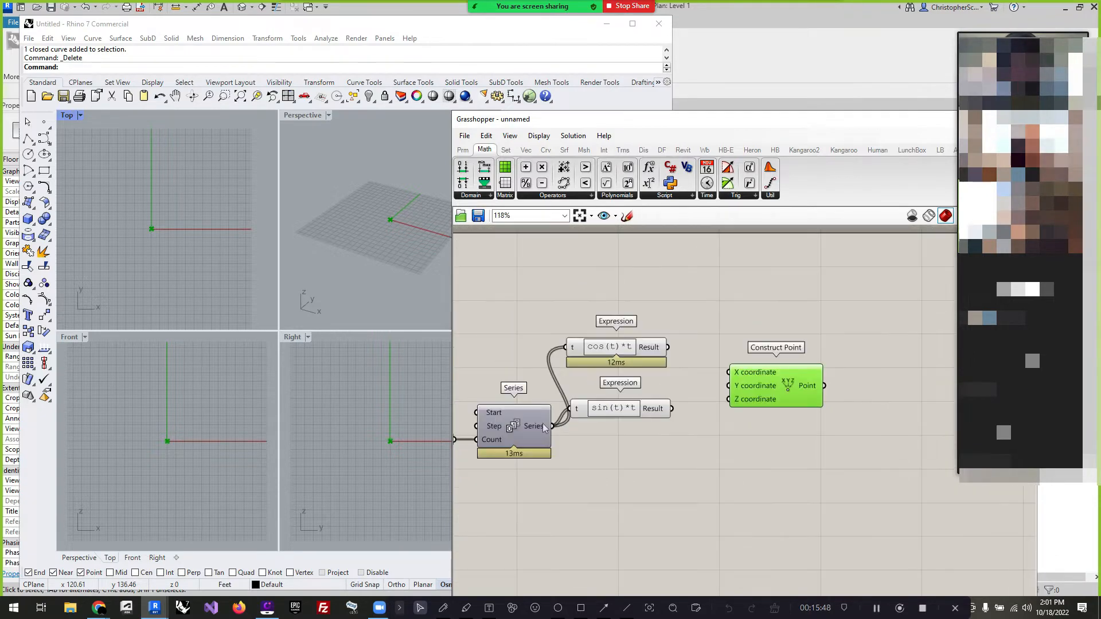
{"action": "mouse_move", "coordinate": [542, 426]}
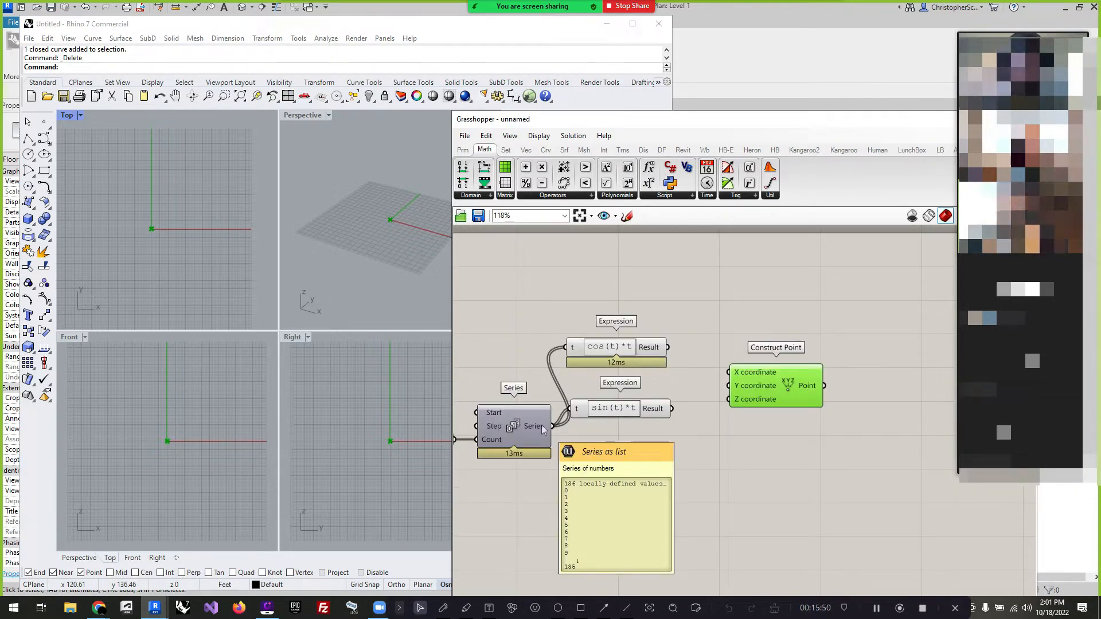
{"action": "left_click_drag", "start_coordinate": [668, 347], "coordinate": [728, 386]}
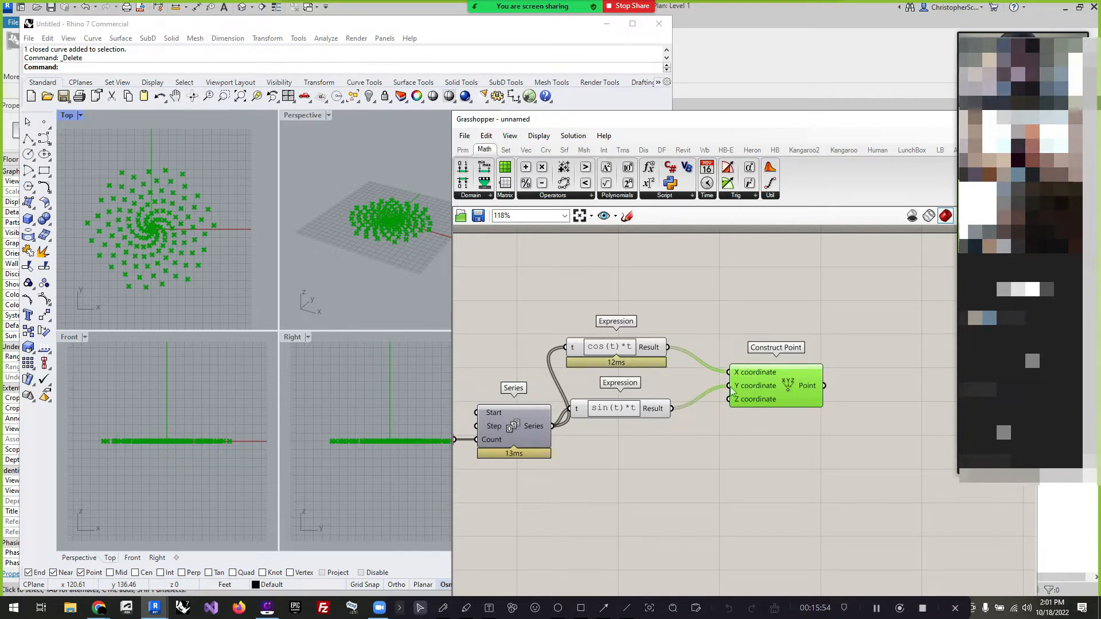
{"action": "scroll", "coordinate": [101, 219], "scroll_direction": "up", "scroll_amount": 8}
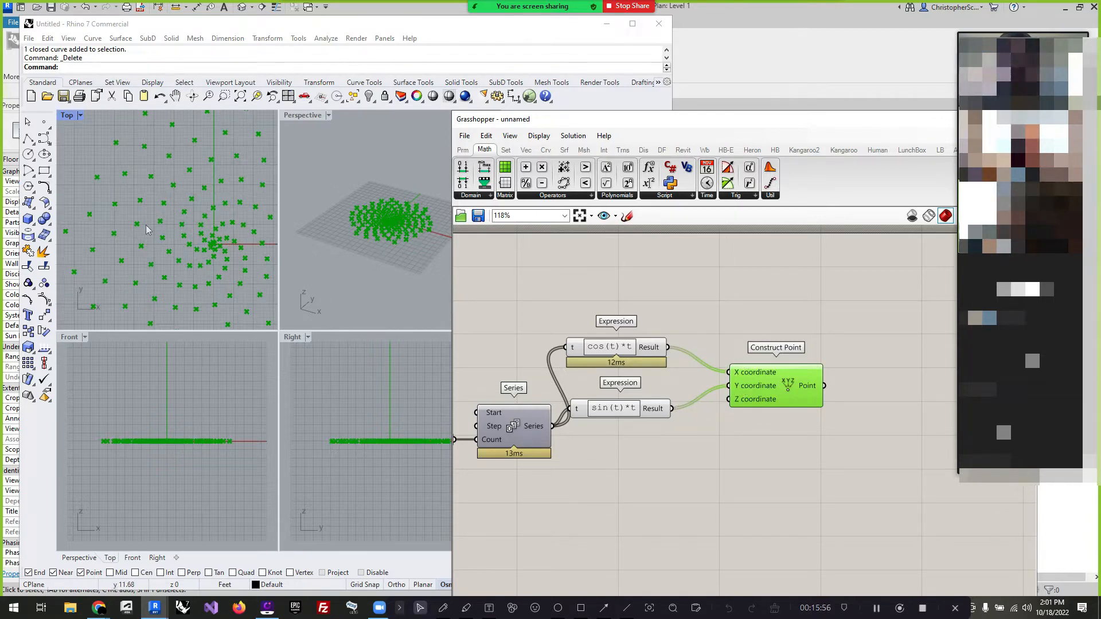
{"action": "scroll", "coordinate": [136, 222], "scroll_direction": "down", "scroll_amount": 6}
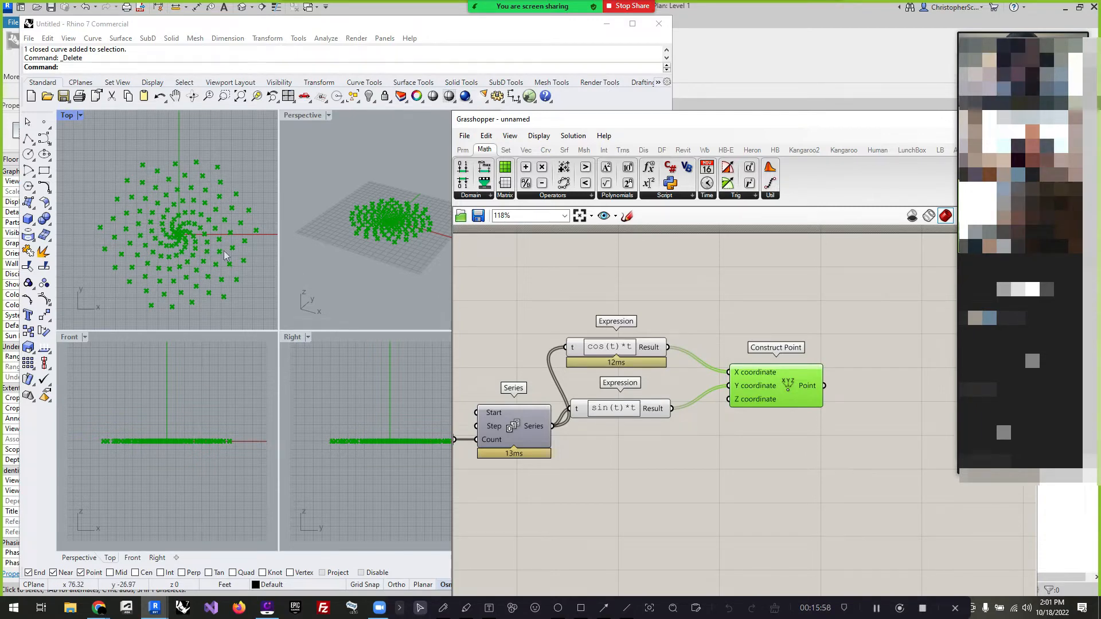
Spread out the Construct Point and both Expression components to the right of Series so their wires are easy to read.
{"action": "left_click_drag", "start_coordinate": [766, 389], "coordinate": [816, 365]}
{"action": "left_click_drag", "start_coordinate": [644, 407], "coordinate": [701, 426]}
{"action": "left_click_drag", "start_coordinate": [632, 343], "coordinate": [695, 344]}
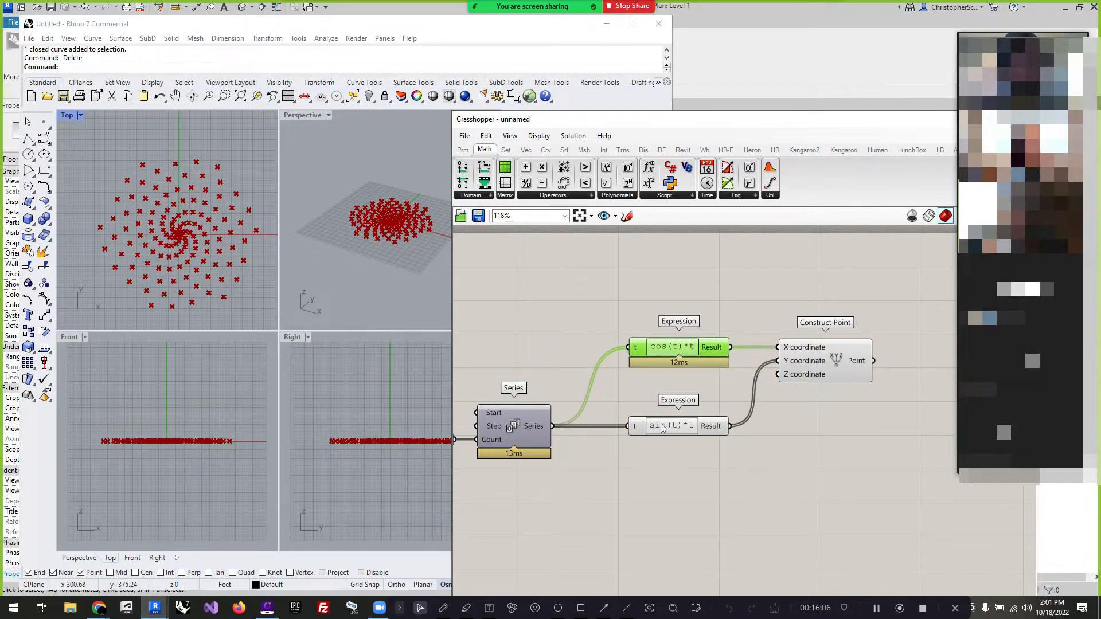
{"action": "mouse_move", "coordinate": [795, 352]}
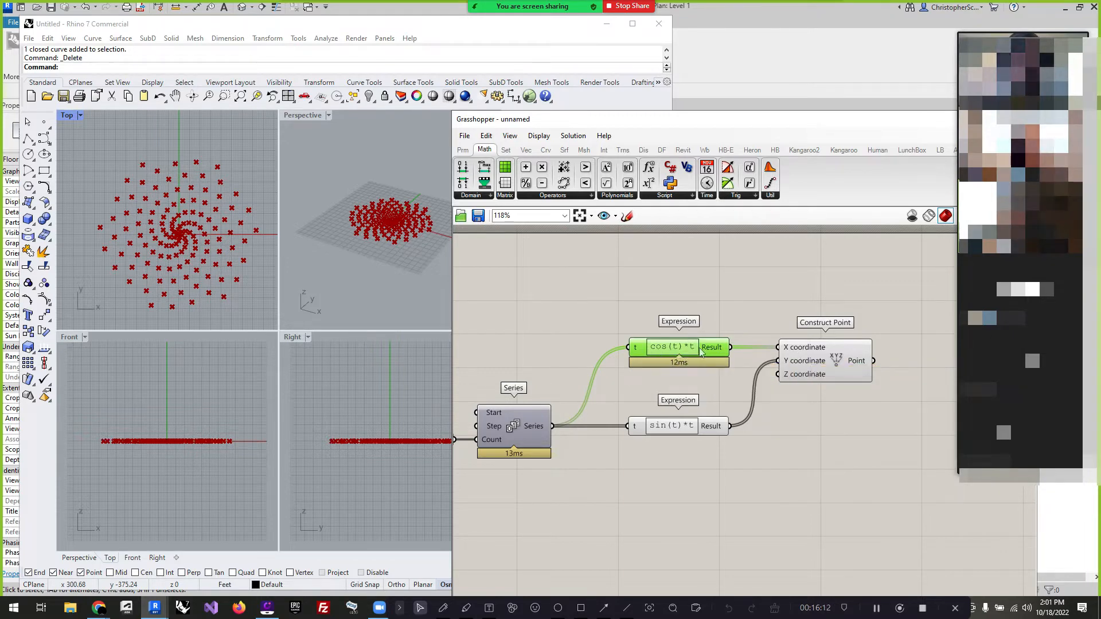
{"action": "left_click", "coordinate": [770, 503]}
Add a Graph Mapper component to the canvas below the sin(t)*t expression.
{"action": "scroll", "coordinate": [524, 309], "scroll_direction": "down", "scroll_amount": 4}
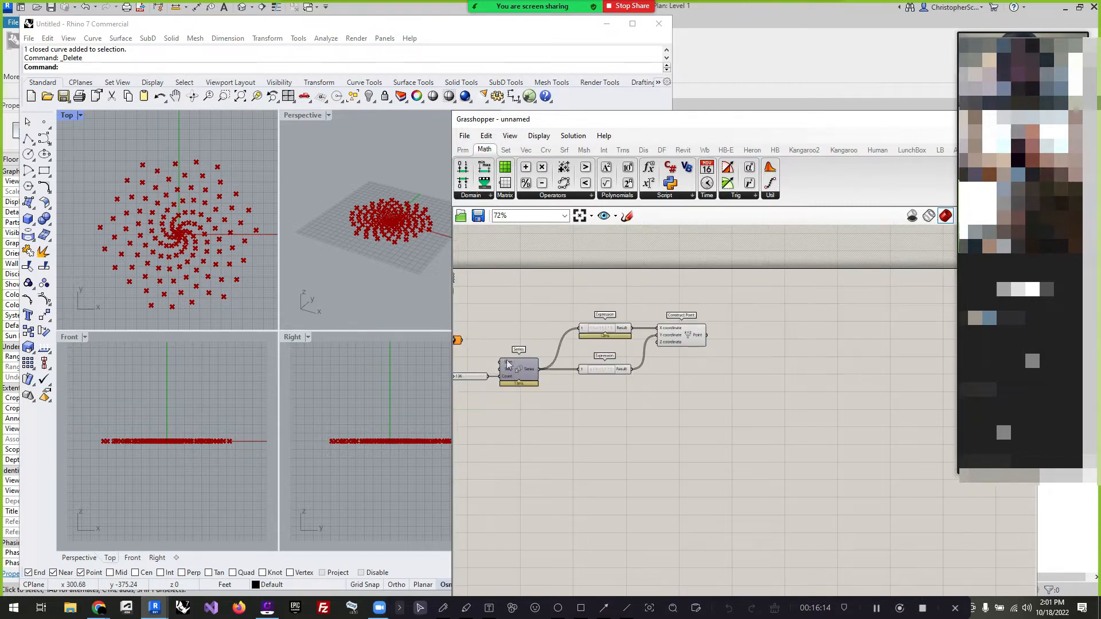
{"action": "scroll", "coordinate": [502, 366], "scroll_direction": "up", "scroll_amount": 4}
{"action": "scroll", "coordinate": [800, 401], "scroll_direction": "down", "scroll_amount": 3}
{"action": "scroll", "coordinate": [783, 447], "scroll_direction": "up", "scroll_amount": 2}
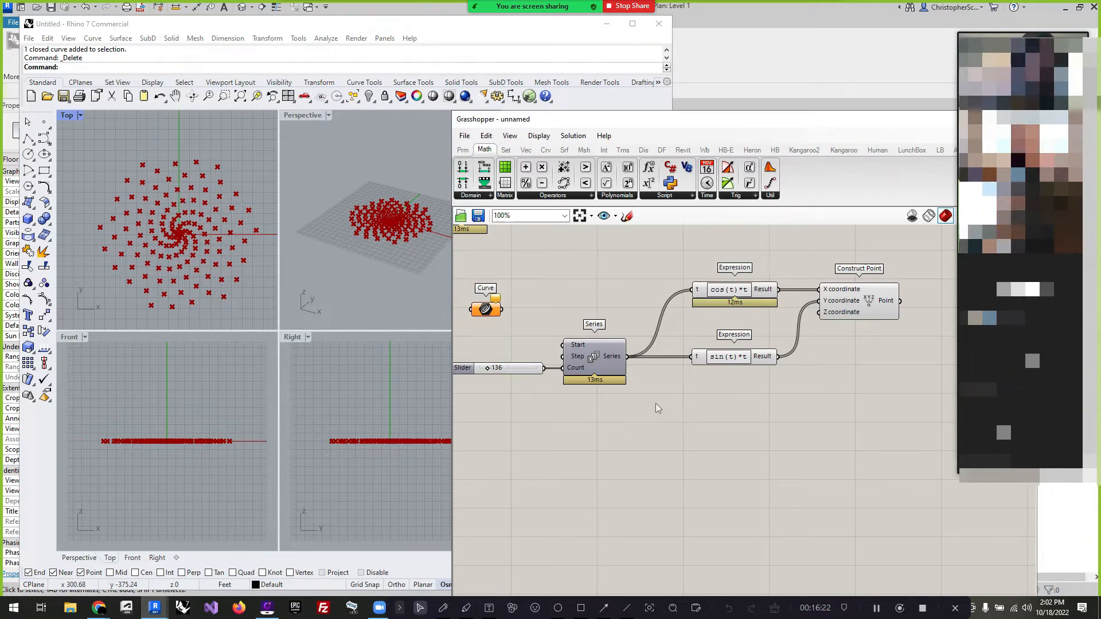
{"action": "double_click", "coordinate": [722, 439]}
{"action": "type", "text": "gra"}
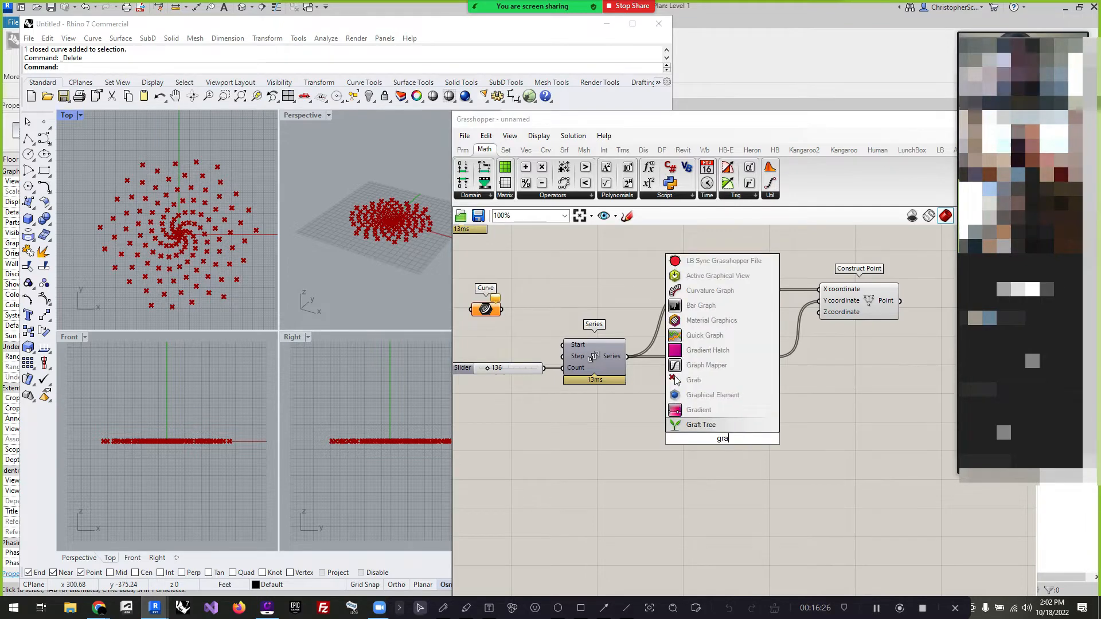
{"action": "type", "text": "ph"}
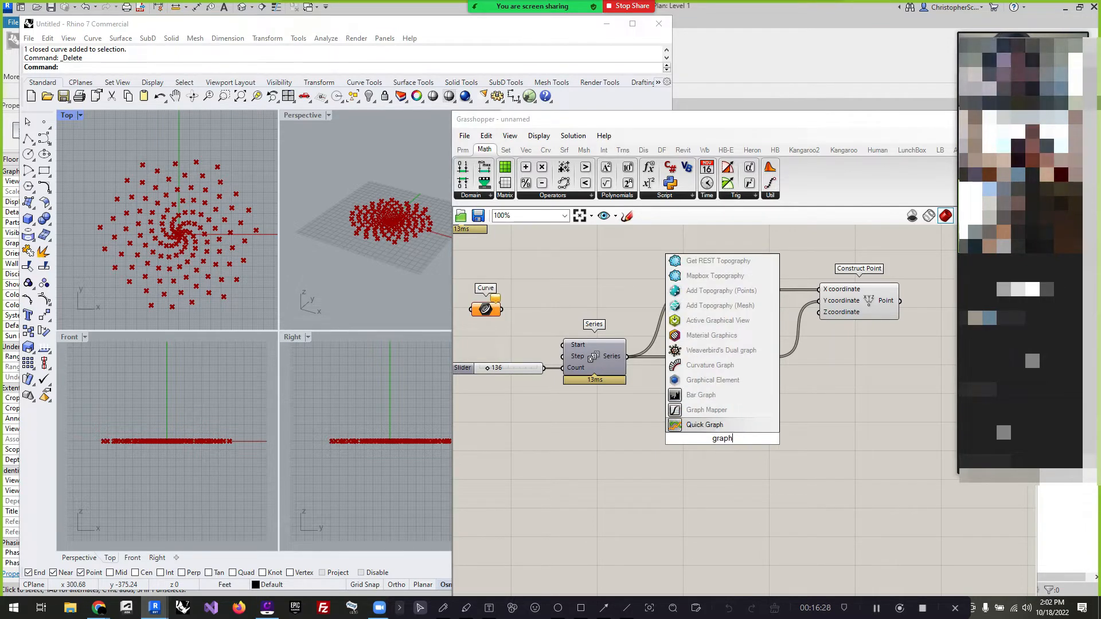
{"action": "left_click", "coordinate": [706, 409]}
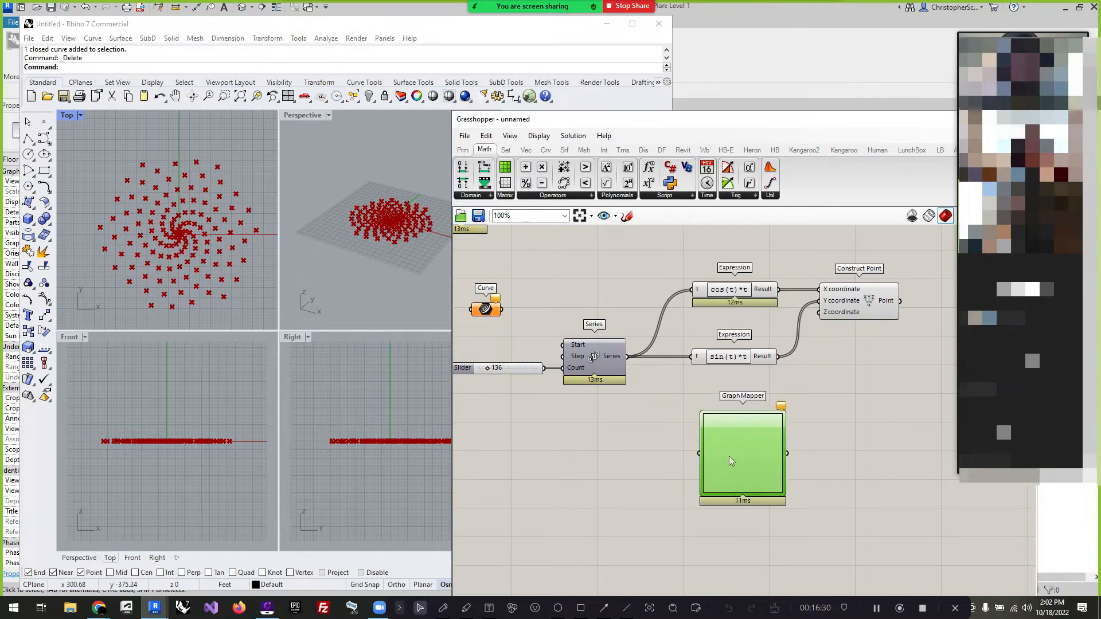
{"action": "mouse_move", "coordinate": [611, 358]}
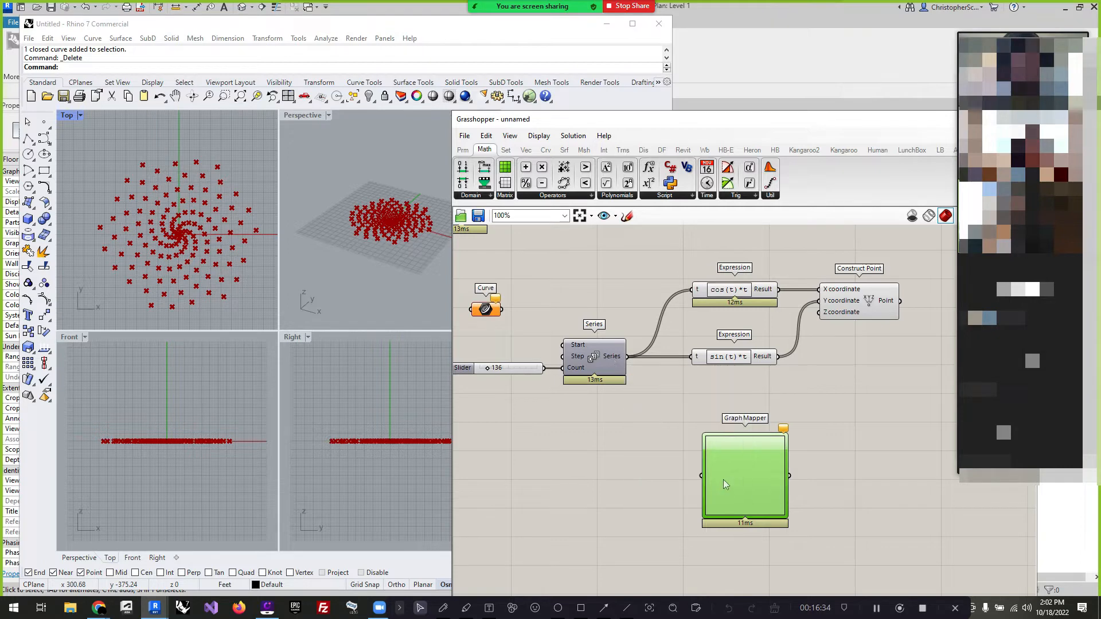
Set the Graph Mapper's graph type to Bezier.
{"action": "right_click", "coordinate": [752, 478]}
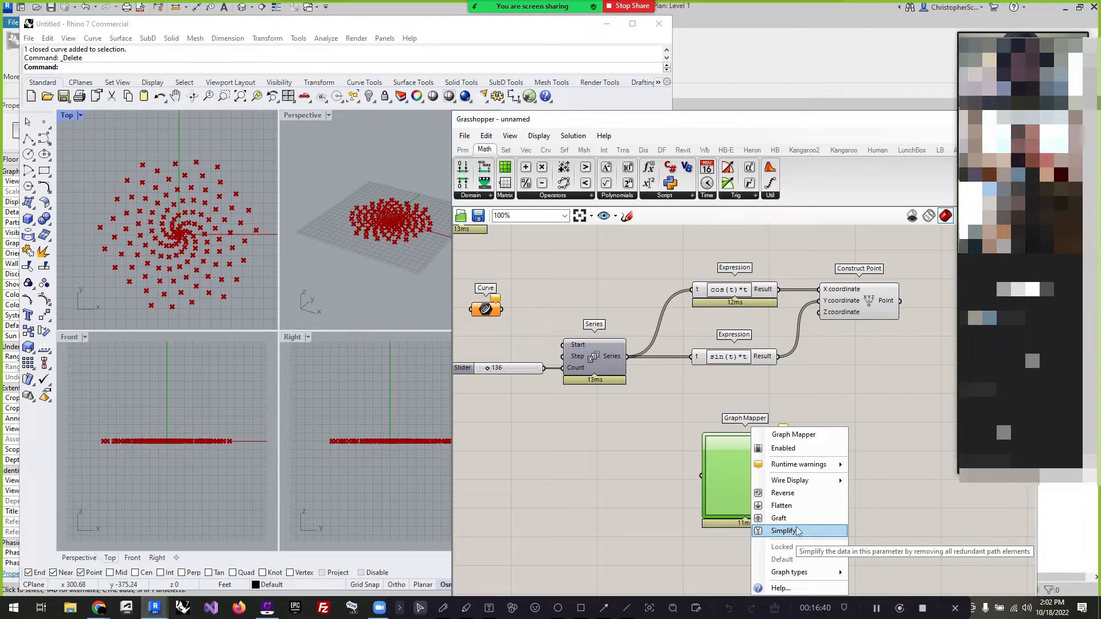
{"action": "left_click", "coordinate": [628, 519]}
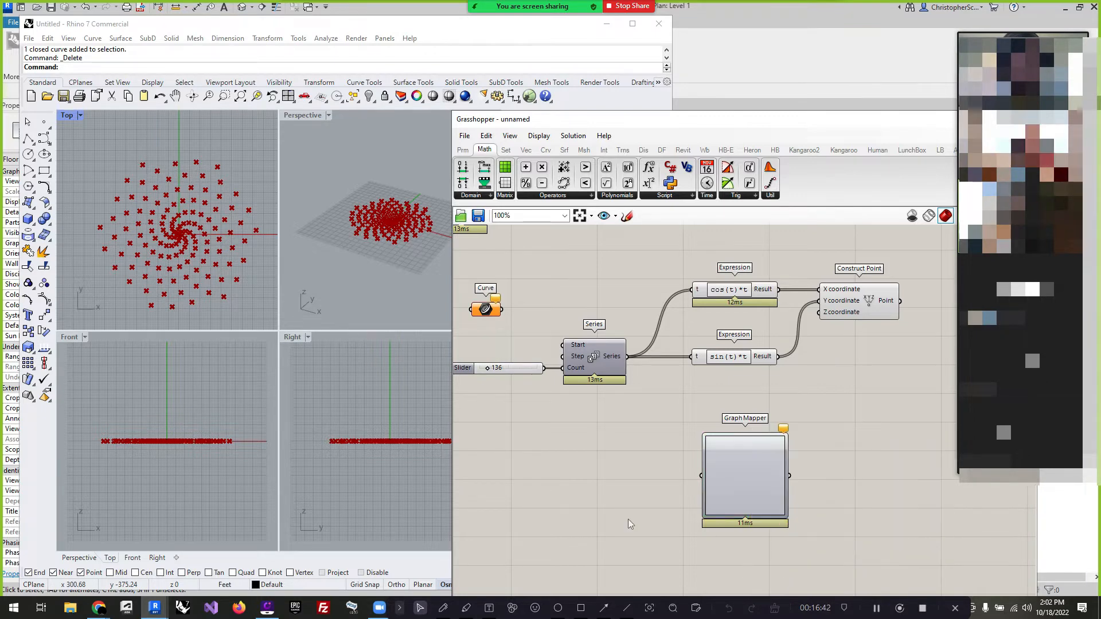
{"action": "scroll", "coordinate": [847, 516], "scroll_direction": "up", "scroll_amount": 2}
{"action": "right_click", "coordinate": [689, 450]}
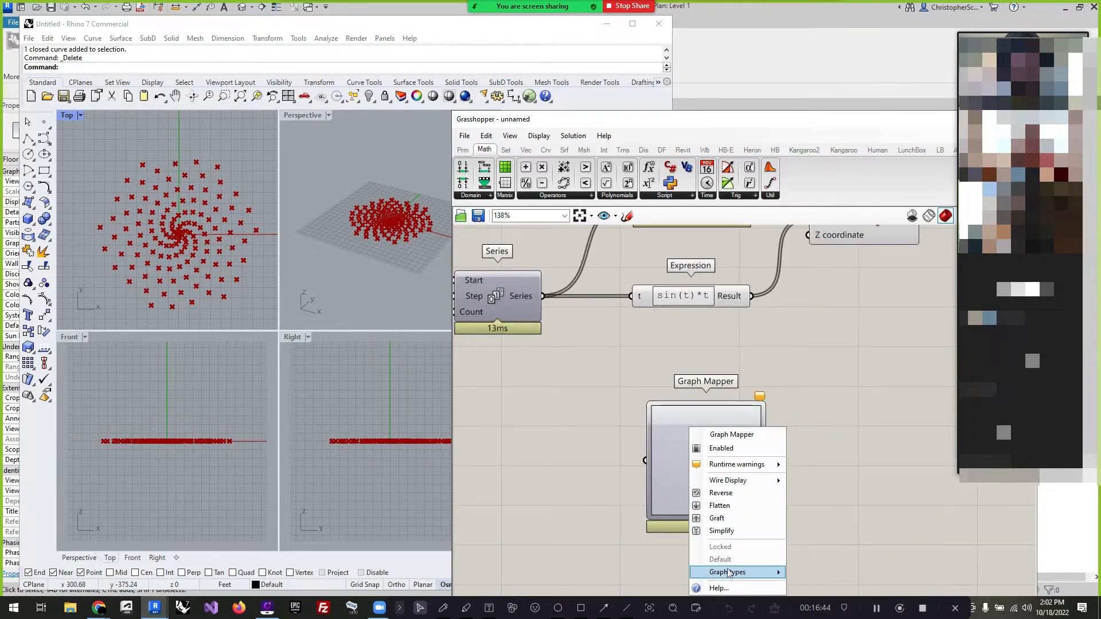
{"action": "mouse_move", "coordinate": [728, 572]}
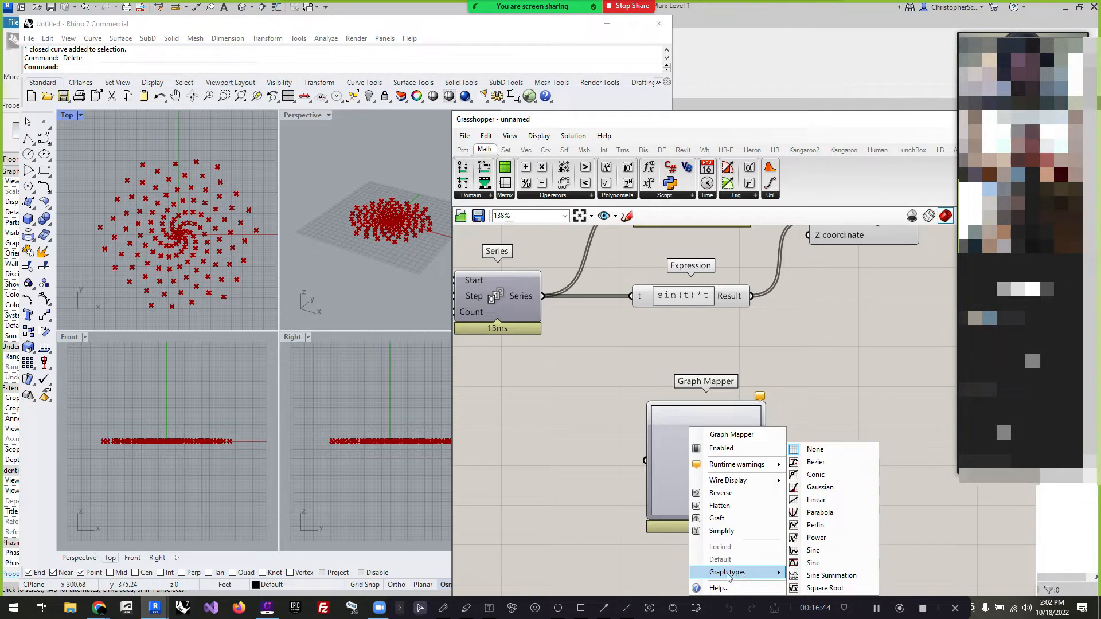
{"action": "left_click", "coordinate": [818, 462]}
{"action": "scroll", "coordinate": [822, 442], "scroll_direction": "down", "scroll_amount": 2}
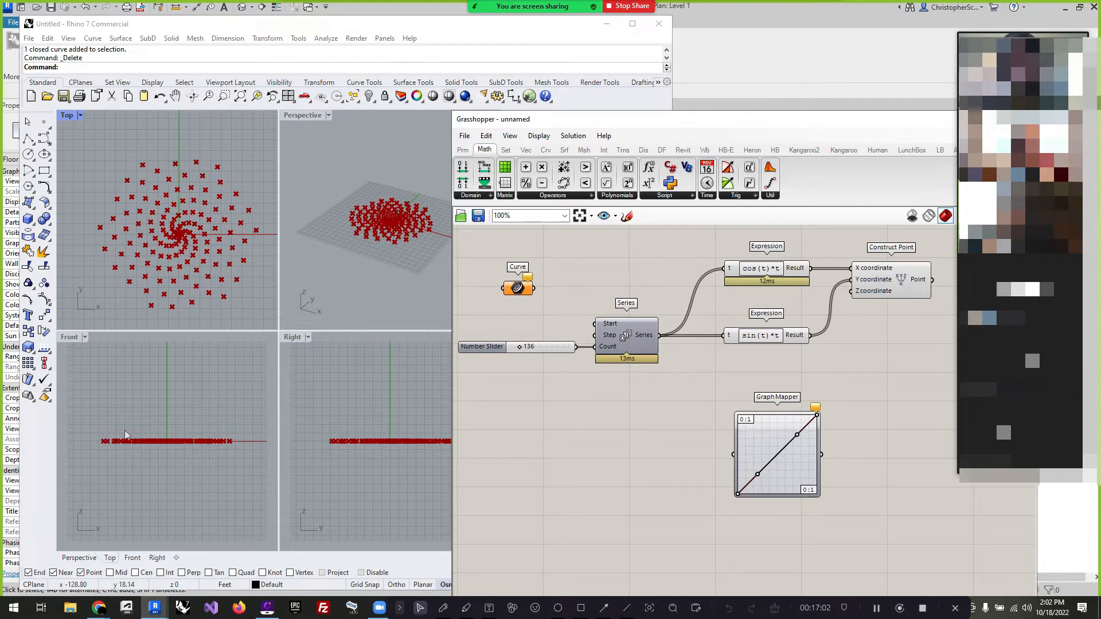
Examine the spiral of points in Rhino's Perspective viewport from above and from a low angle.
{"action": "scroll", "coordinate": [125, 432], "scroll_direction": "up", "scroll_amount": 3}
{"action": "scroll", "coordinate": [132, 425], "scroll_direction": "down", "scroll_amount": 3}
{"action": "right_click_drag", "start_coordinate": [390, 215], "coordinate": [397, 276]}
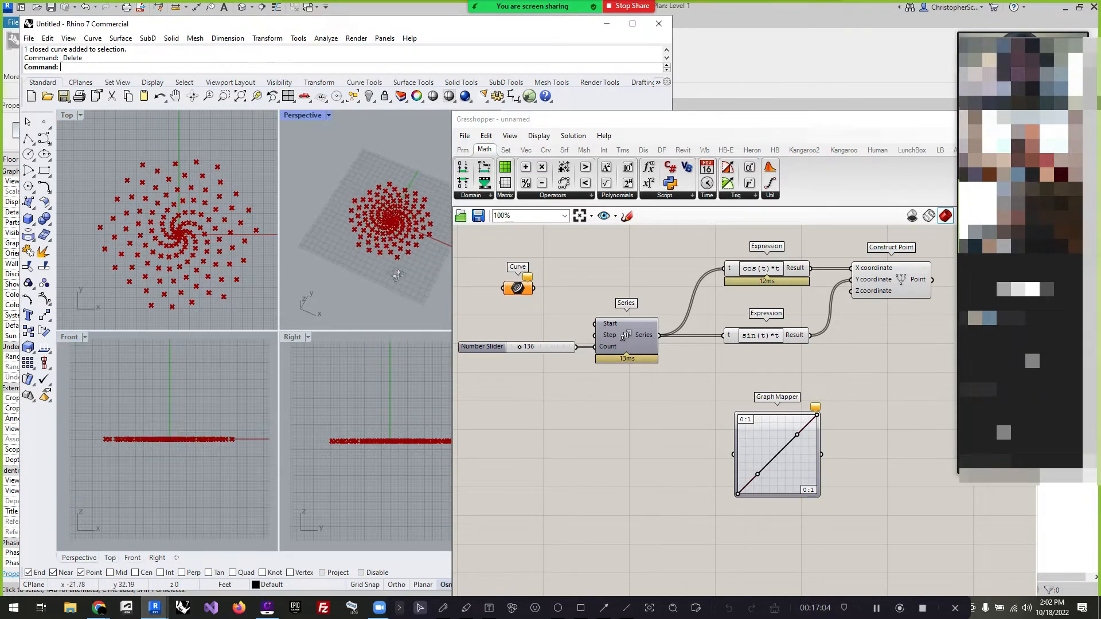
{"action": "scroll", "coordinate": [394, 225], "scroll_direction": "up", "scroll_amount": 5}
{"action": "scroll", "coordinate": [378, 224], "scroll_direction": "down", "scroll_amount": 3}
{"action": "scroll", "coordinate": [378, 221], "scroll_direction": "up", "scroll_amount": 6}
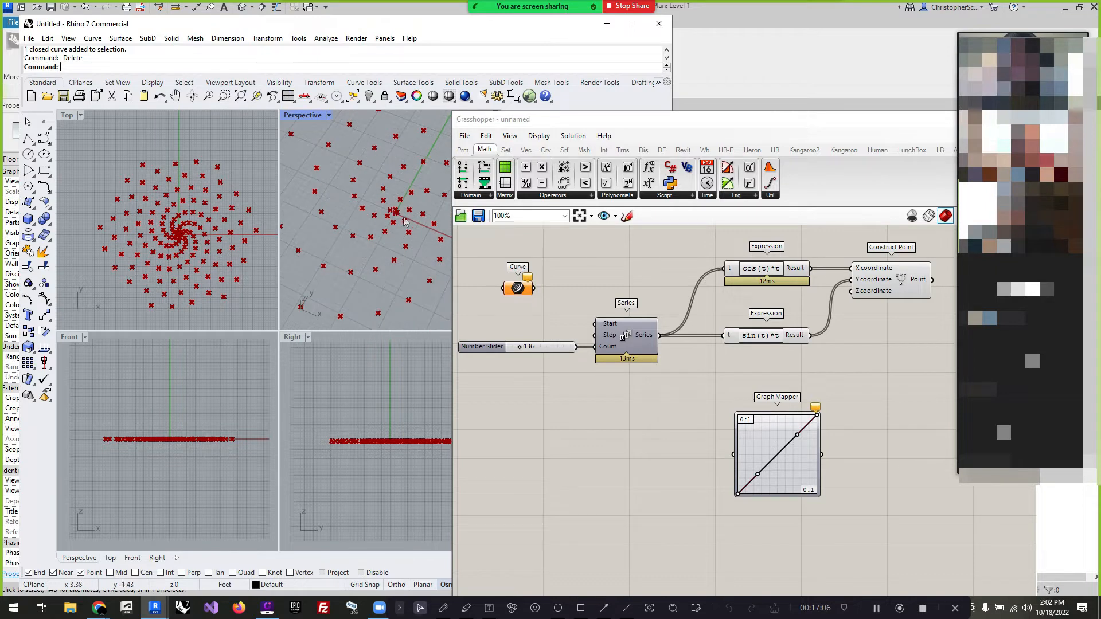
{"action": "scroll", "coordinate": [379, 215], "scroll_direction": "down", "scroll_amount": 7}
{"action": "right_click_drag", "start_coordinate": [378, 216], "coordinate": [378, 154]}
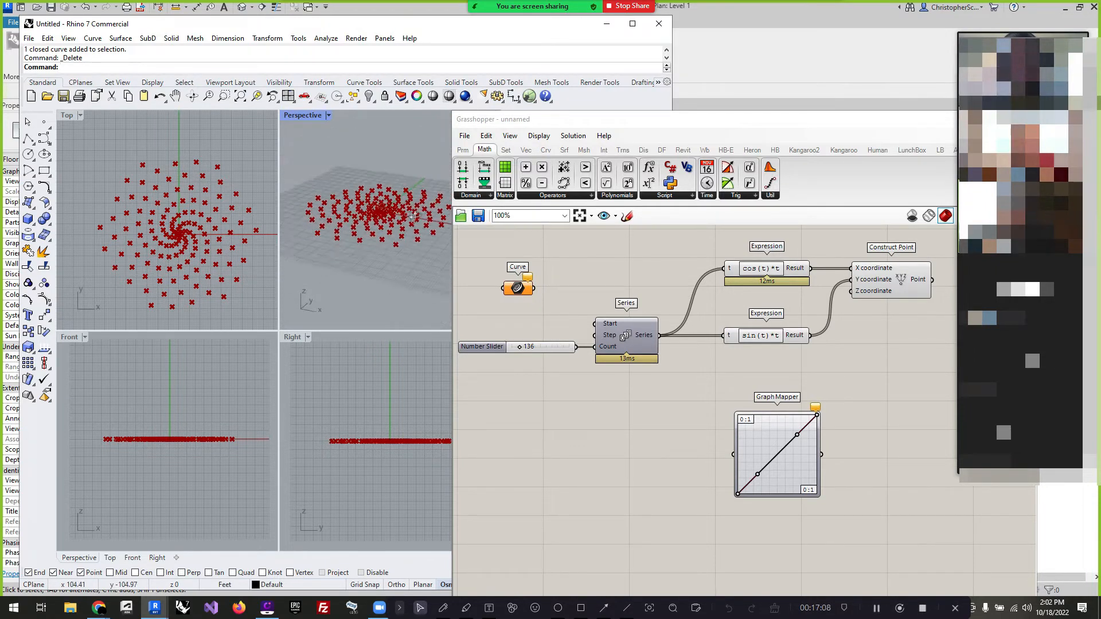
{"action": "scroll", "coordinate": [576, 374], "scroll_direction": "down", "scroll_amount": 2}
{"action": "scroll", "coordinate": [775, 408], "scroll_direction": "up", "scroll_amount": 2}
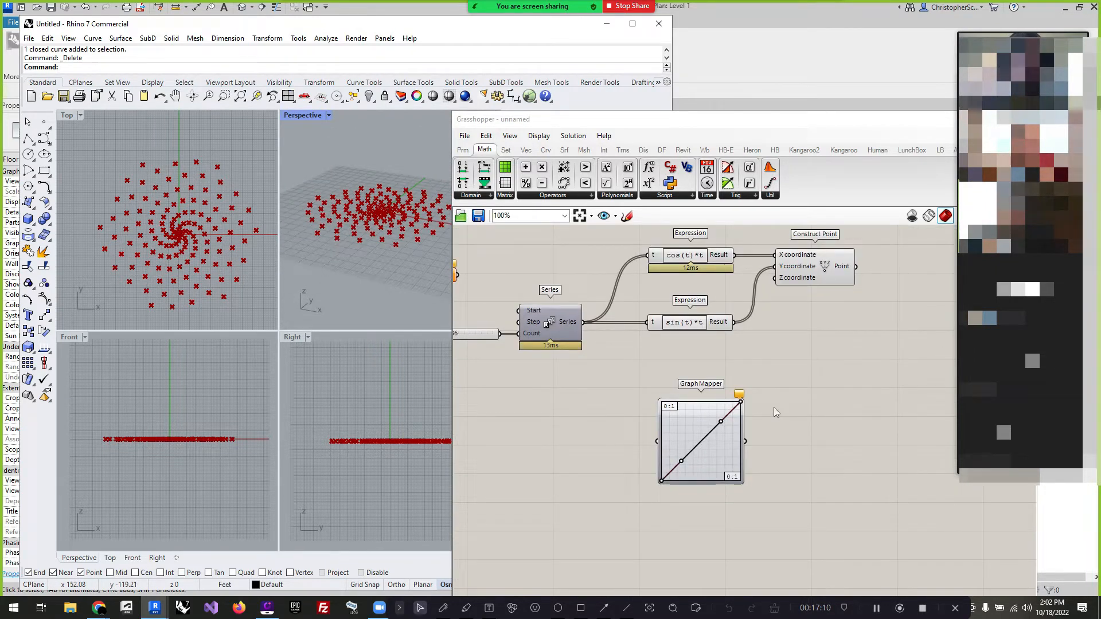
Add a Remap Numbers component in front of the Graph Mapper and connect the Series output to its Value input.
{"action": "left_click_drag", "start_coordinate": [700, 437], "coordinate": [703, 434]}
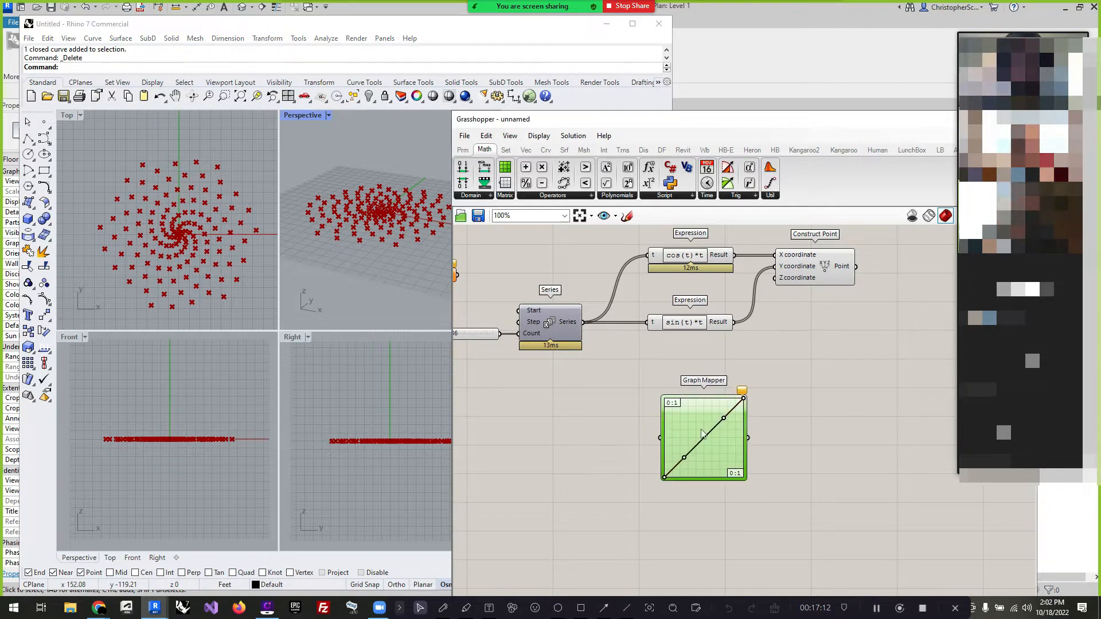
{"action": "left_click", "coordinate": [585, 429]}
{"action": "double_click", "coordinate": [571, 429]}
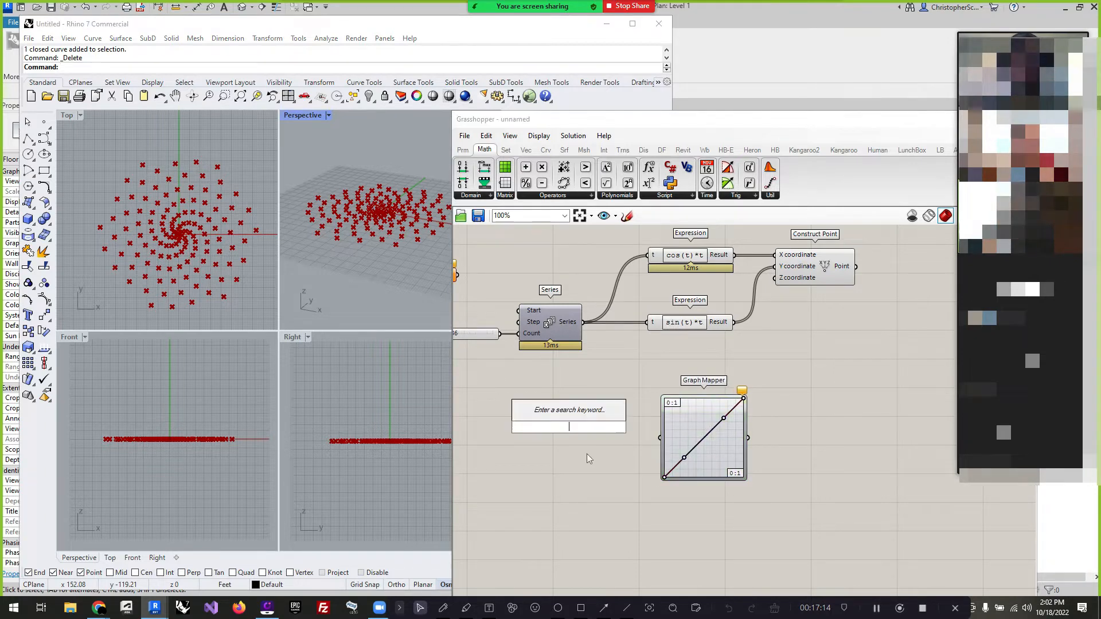
{"action": "type", "text": "re"}
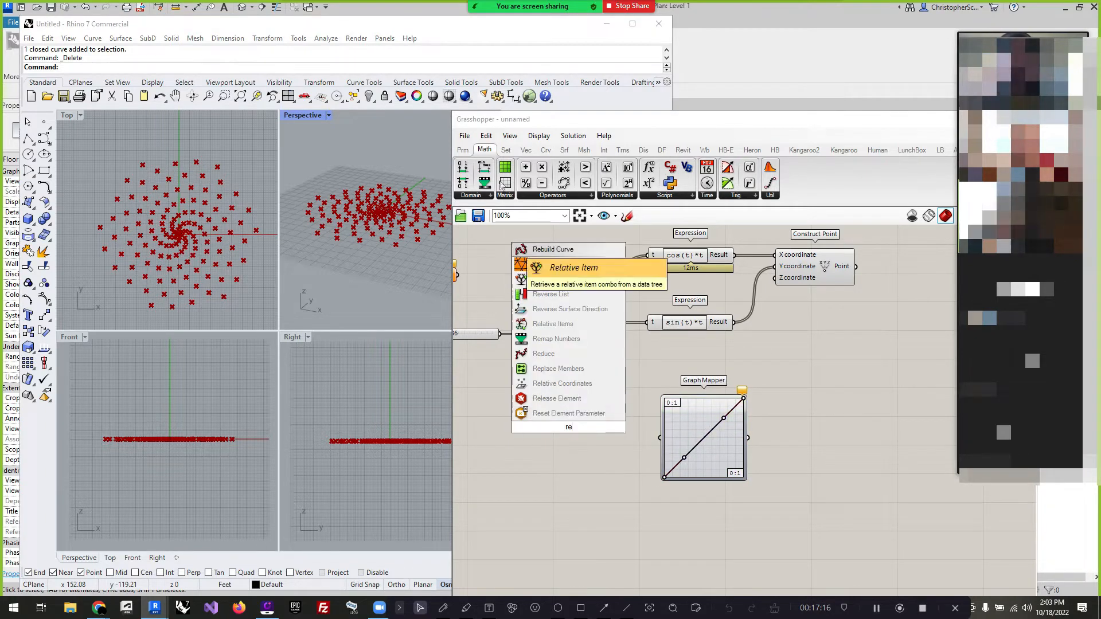
{"action": "left_click", "coordinate": [490, 279]}
{"action": "left_click", "coordinate": [482, 198]}
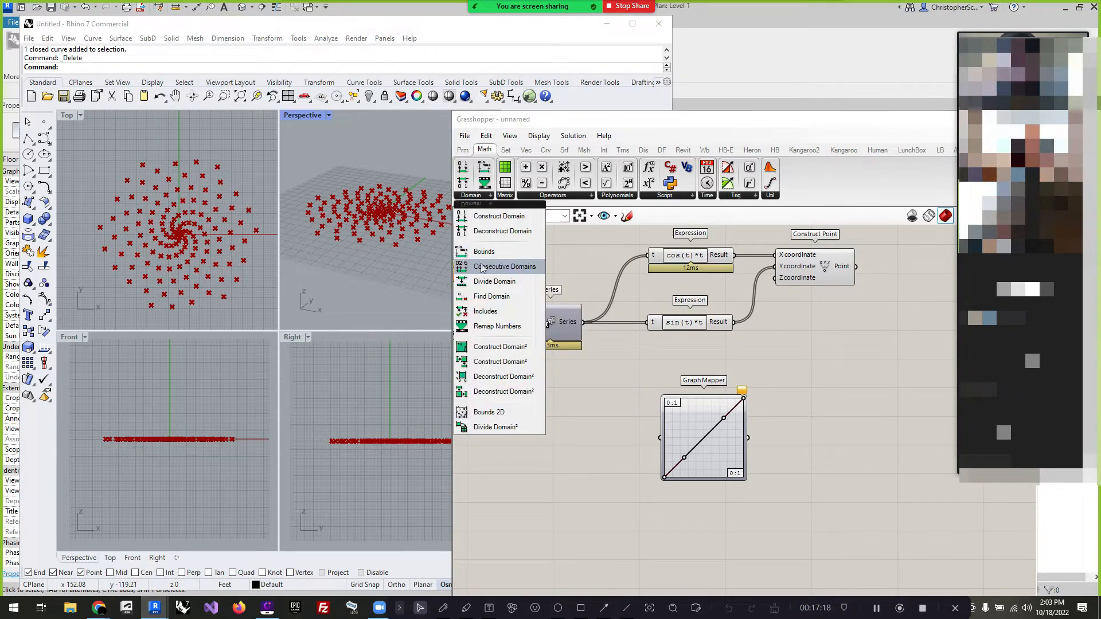
{"action": "left_click", "coordinate": [495, 327]}
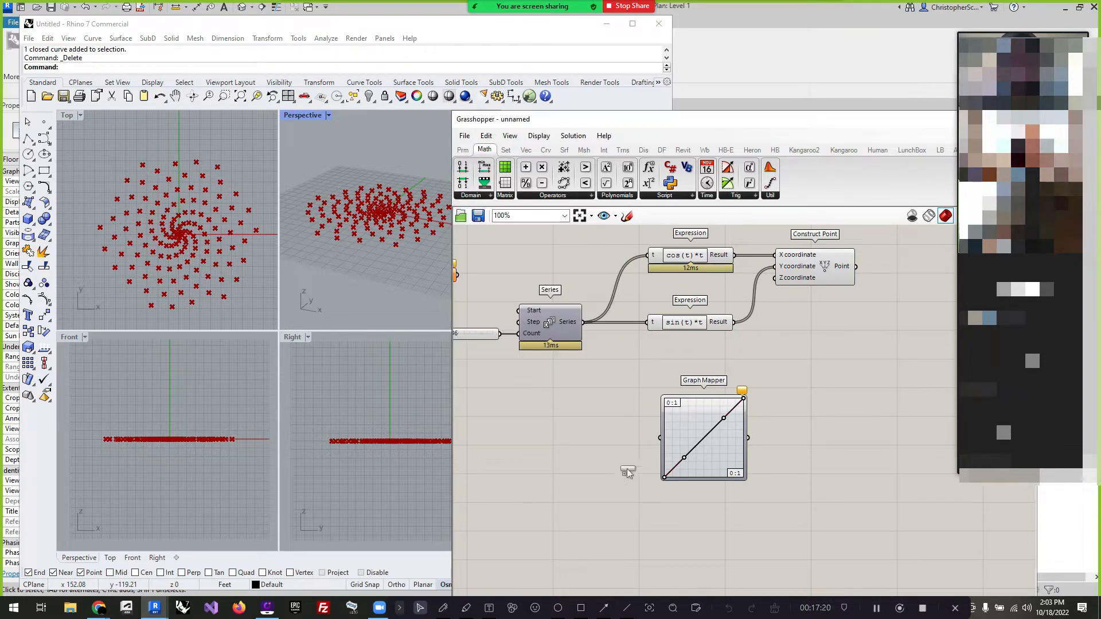
{"action": "left_click_drag", "start_coordinate": [709, 468], "coordinate": [739, 473]}
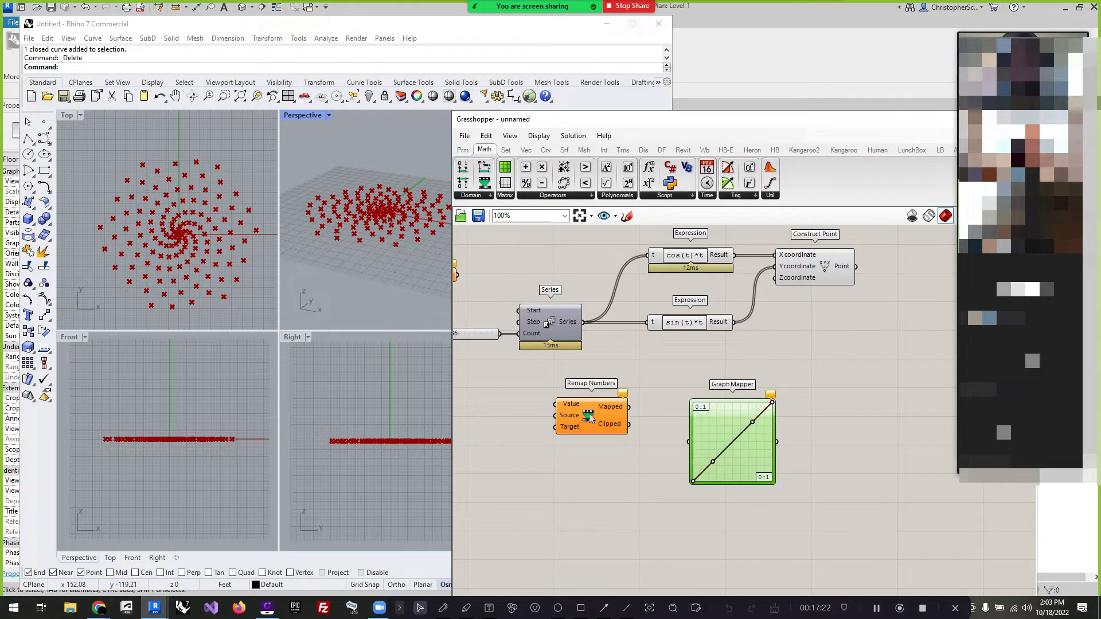
{"action": "mouse_move", "coordinate": [589, 417]}
{"action": "left_mouse_down"}
{"action": "mouse_move", "coordinate": [628, 430]}
{"action": "mouse_move", "coordinate": [598, 417]}
{"action": "left_mouse_up"}
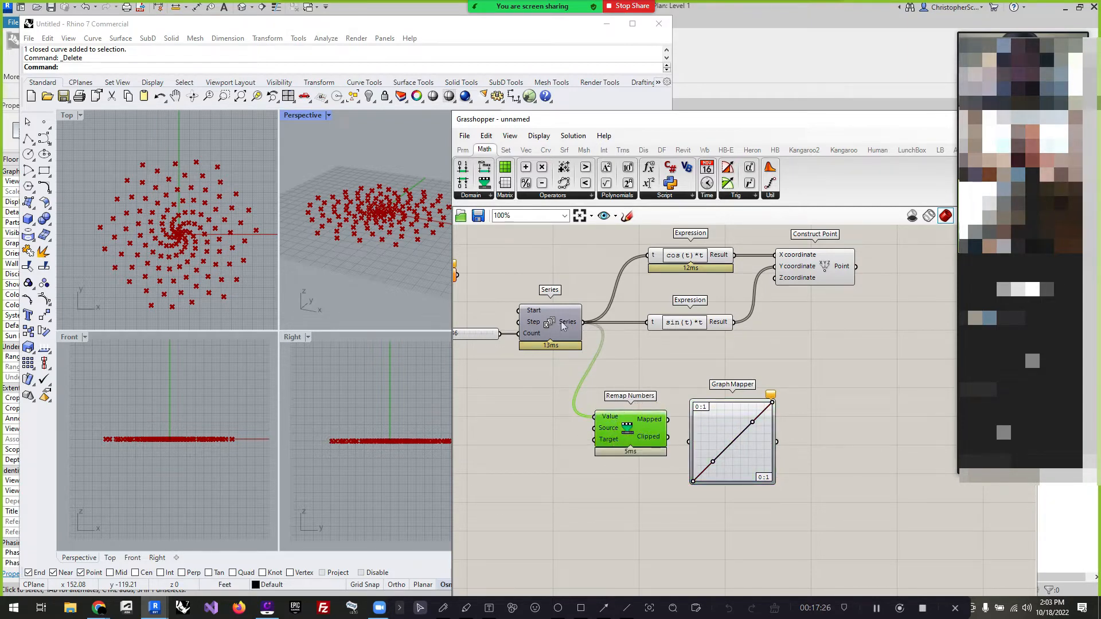
Add a Bounds component beside Remap Numbers and connect the Series output to its Numbers input.
{"action": "double_click", "coordinate": [545, 414]}
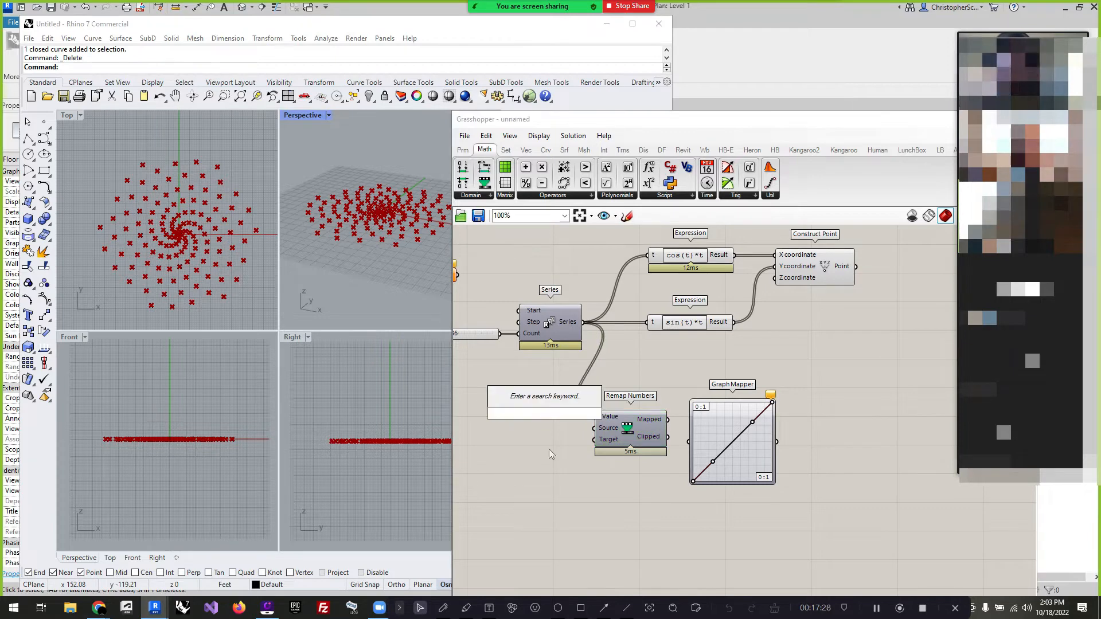
{"action": "type", "text": "Bounds"}
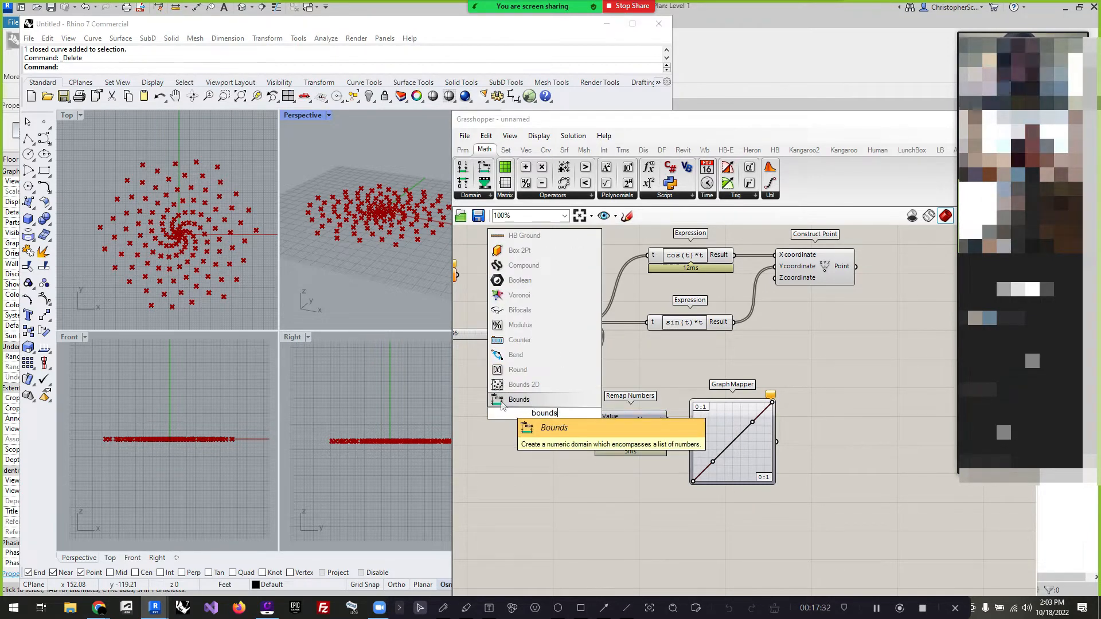
{"action": "left_click", "coordinate": [471, 195]}
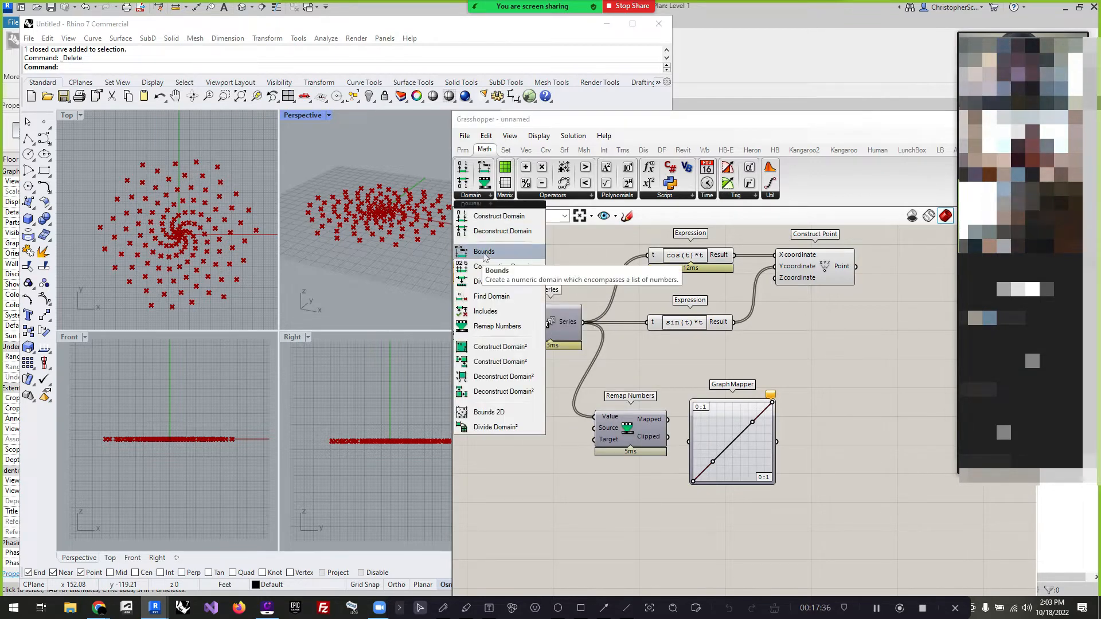
{"action": "left_click_drag", "start_coordinate": [477, 253], "coordinate": [549, 446]}
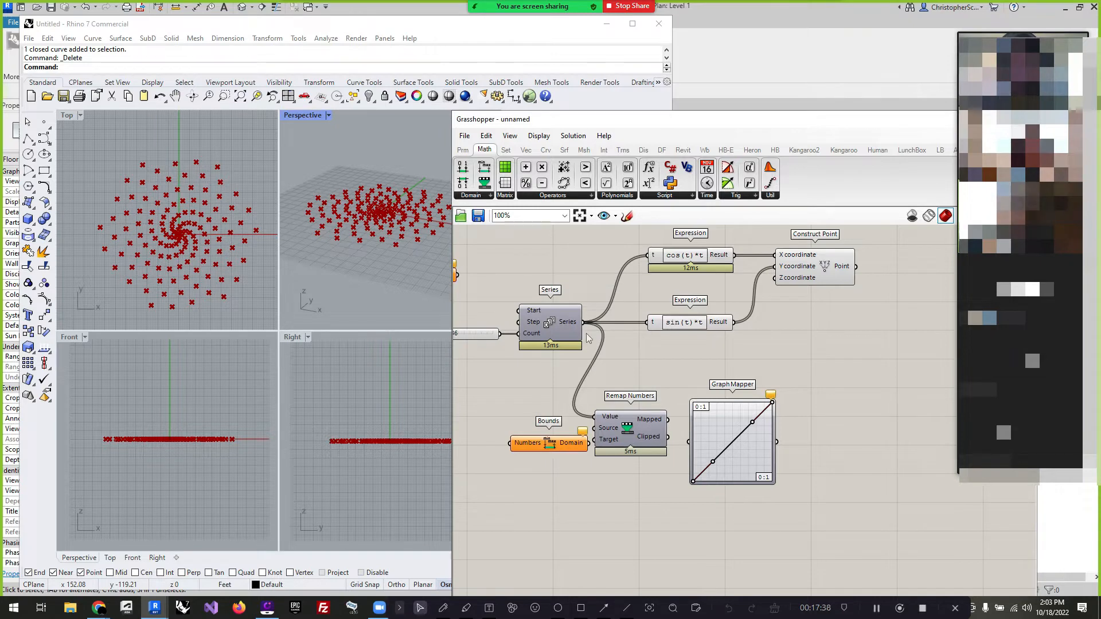
{"action": "left_click_drag", "start_coordinate": [583, 322], "coordinate": [553, 450]}
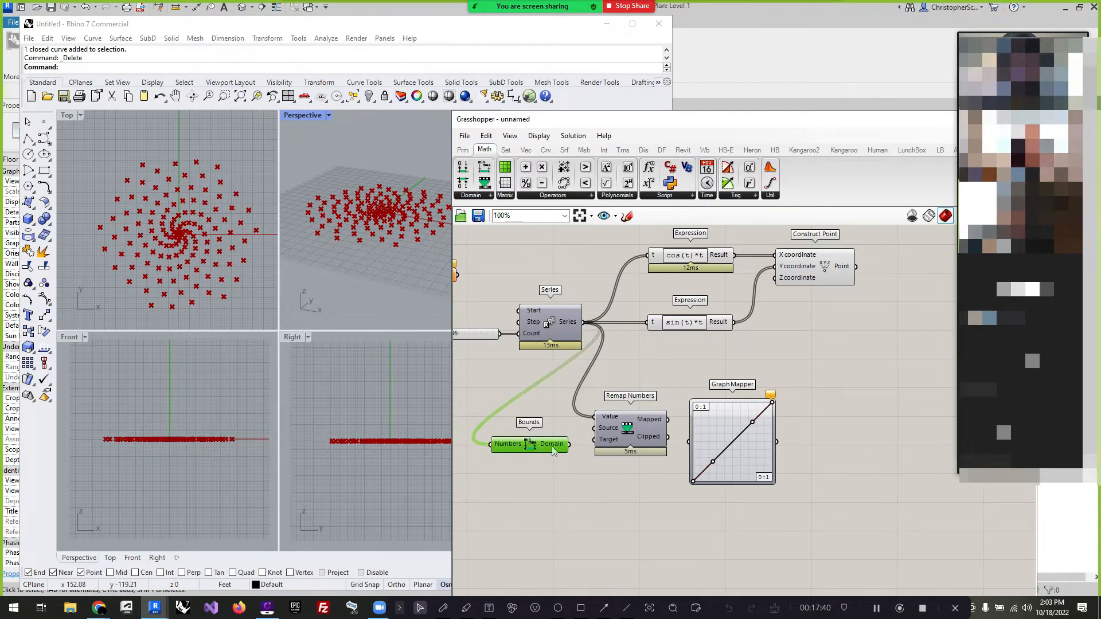
Connect the Bounds Domain output to the Source input of Remap Numbers, and the Mapped output to the Graph Mapper.
{"action": "mouse_move", "coordinate": [556, 450]}
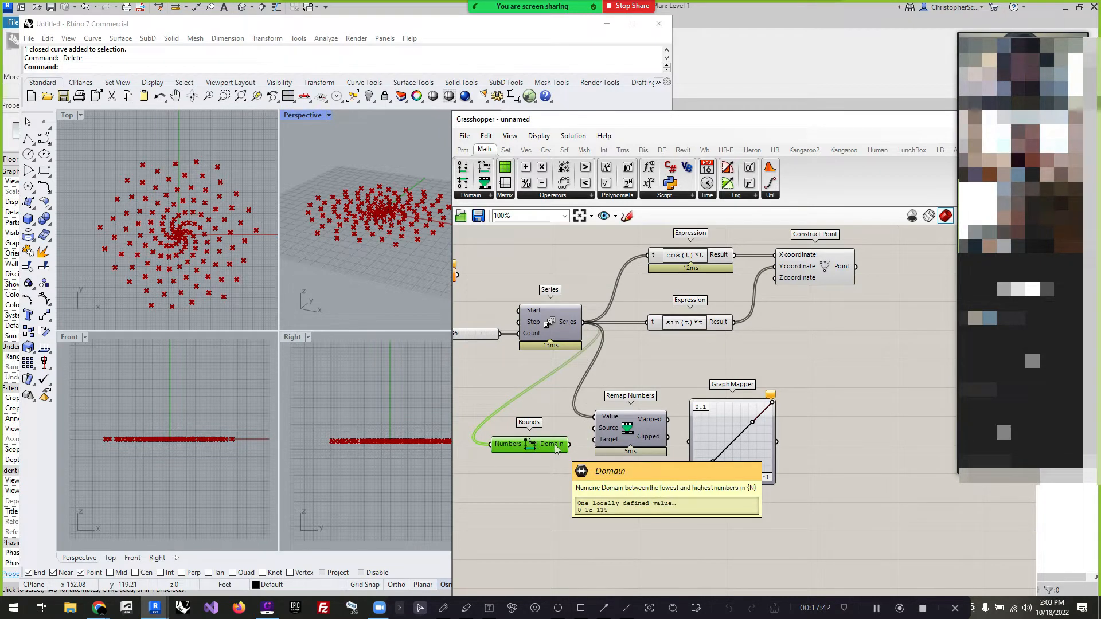
{"action": "scroll", "coordinate": [495, 397], "scroll_direction": "up", "scroll_amount": 3}
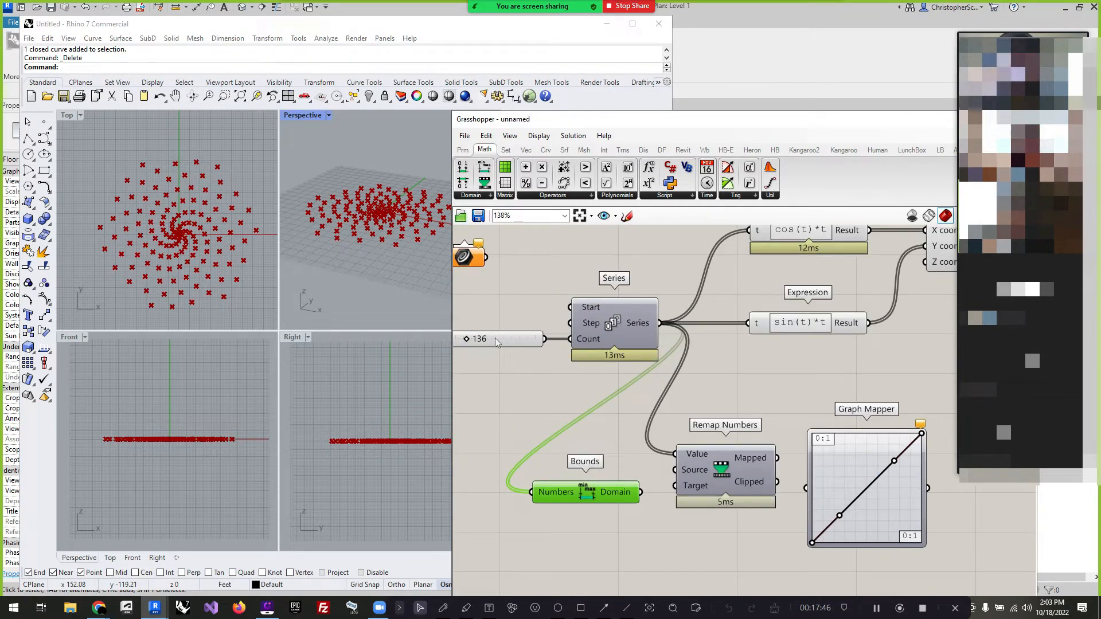
{"action": "mouse_move", "coordinate": [590, 342]}
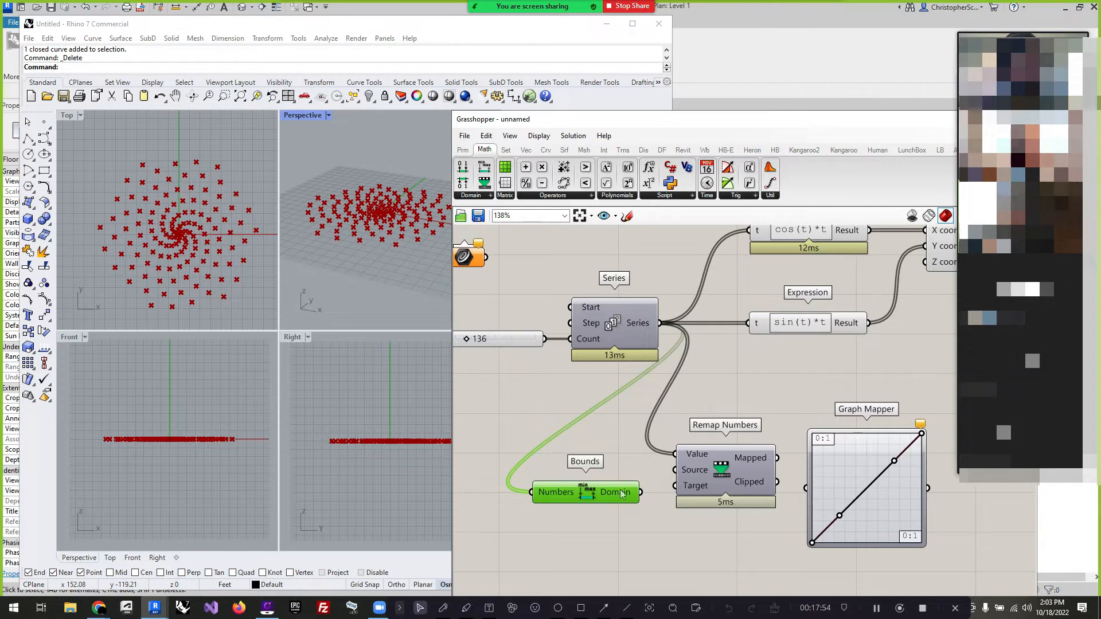
{"action": "mouse_move", "coordinate": [622, 494]}
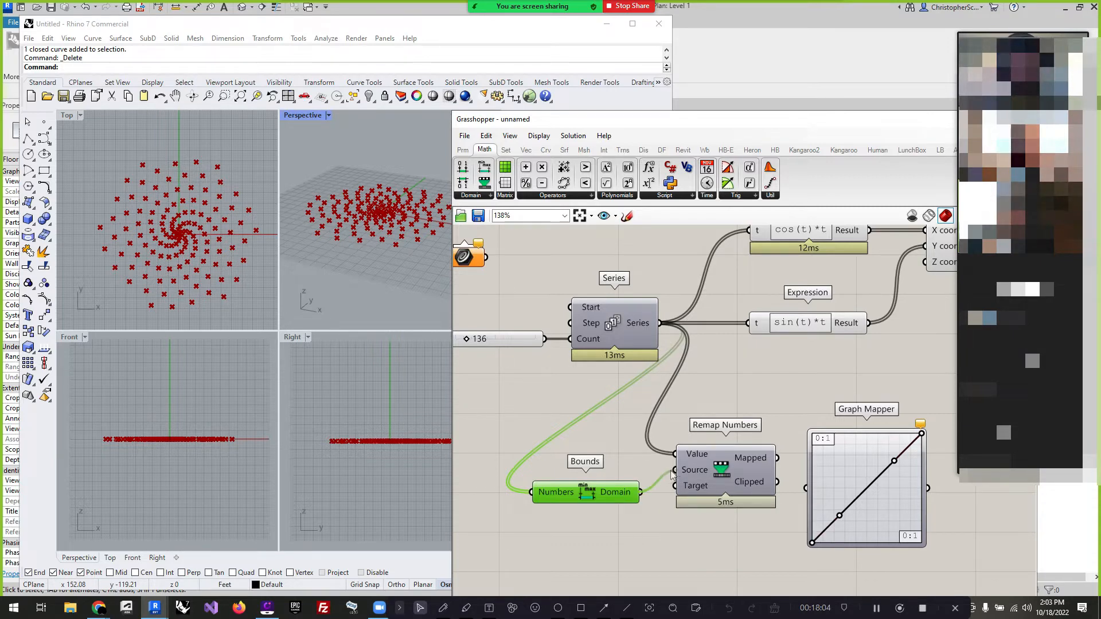
{"action": "left_click_drag", "start_coordinate": [619, 493], "coordinate": [625, 471]}
{"action": "scroll", "coordinate": [685, 448], "scroll_direction": "down", "scroll_amount": 2}
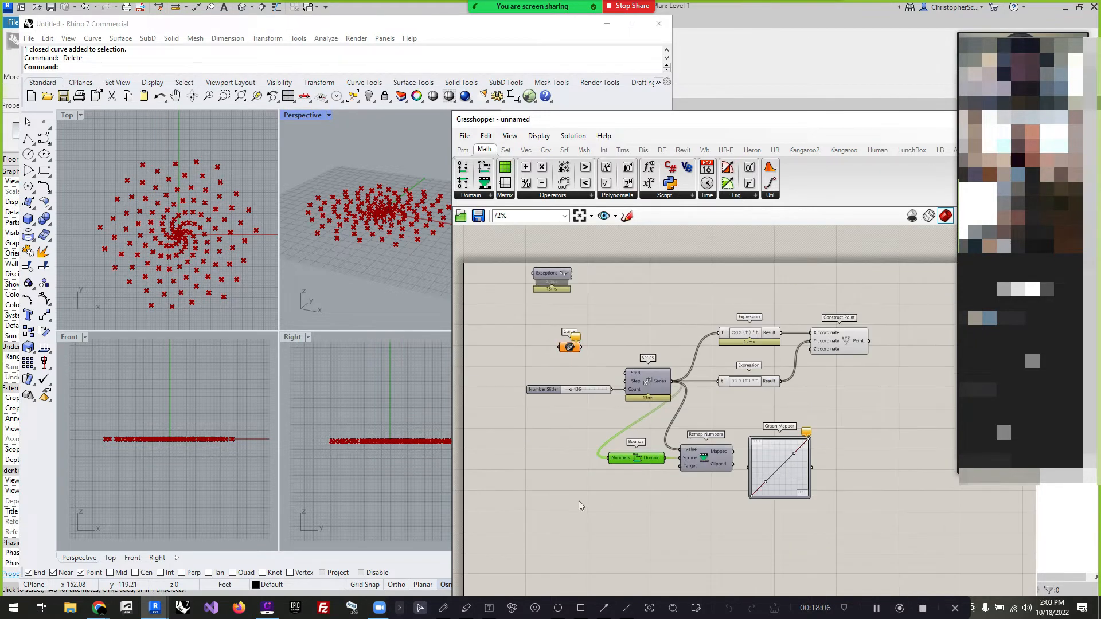
{"action": "scroll", "coordinate": [579, 501], "scroll_direction": "up", "scroll_amount": 1}
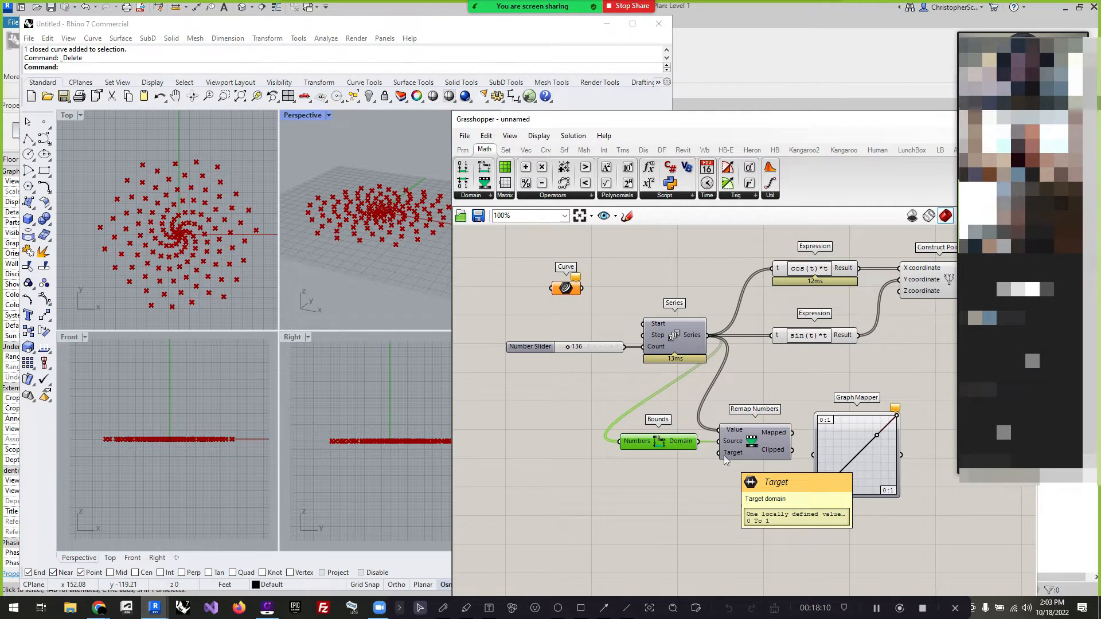
{"action": "mouse_move", "coordinate": [796, 439]}
{"action": "left_mouse_down"}
{"action": "mouse_move", "coordinate": [813, 455]}
{"action": "mouse_move", "coordinate": [789, 421]}
{"action": "left_mouse_up"}
Examine the Graph Mapper's domain labels and its available options up close.
{"action": "scroll", "coordinate": [845, 470], "scroll_direction": "up", "scroll_amount": 1}
{"action": "scroll", "coordinate": [869, 475], "scroll_direction": "up", "scroll_amount": 2}
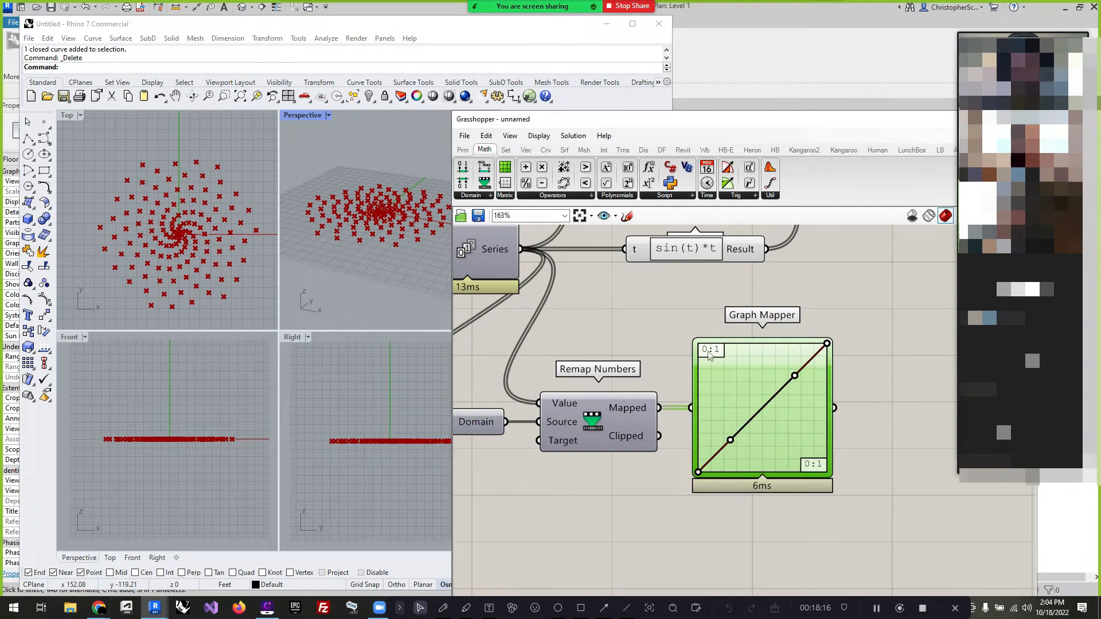
{"action": "scroll", "coordinate": [709, 355], "scroll_direction": "up", "scroll_amount": 3}
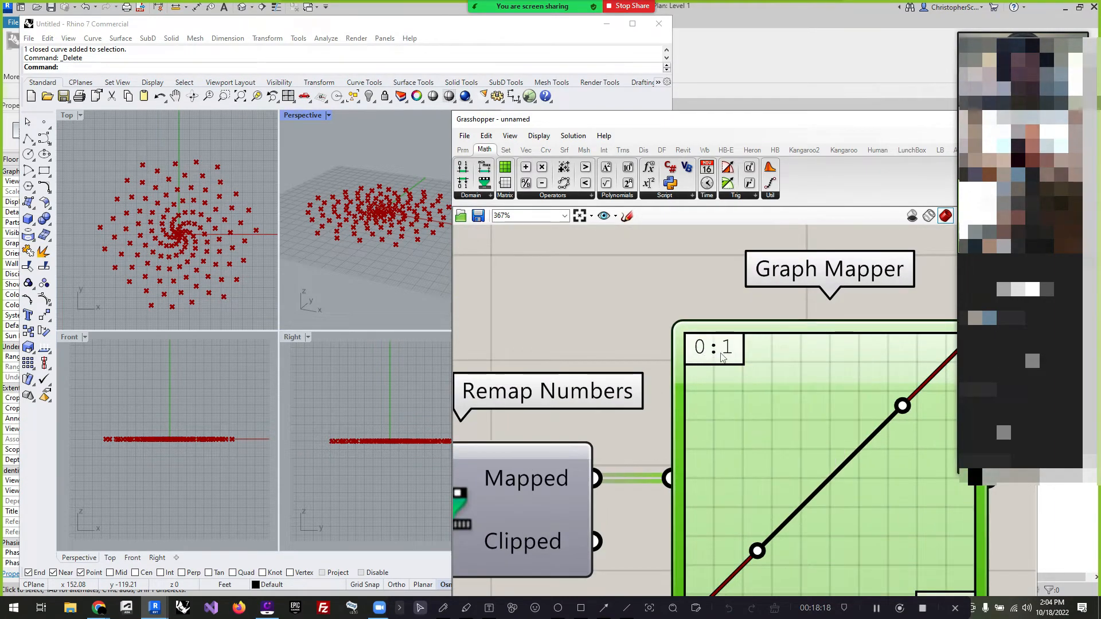
{"action": "scroll", "coordinate": [721, 352], "scroll_direction": "down", "scroll_amount": 1}
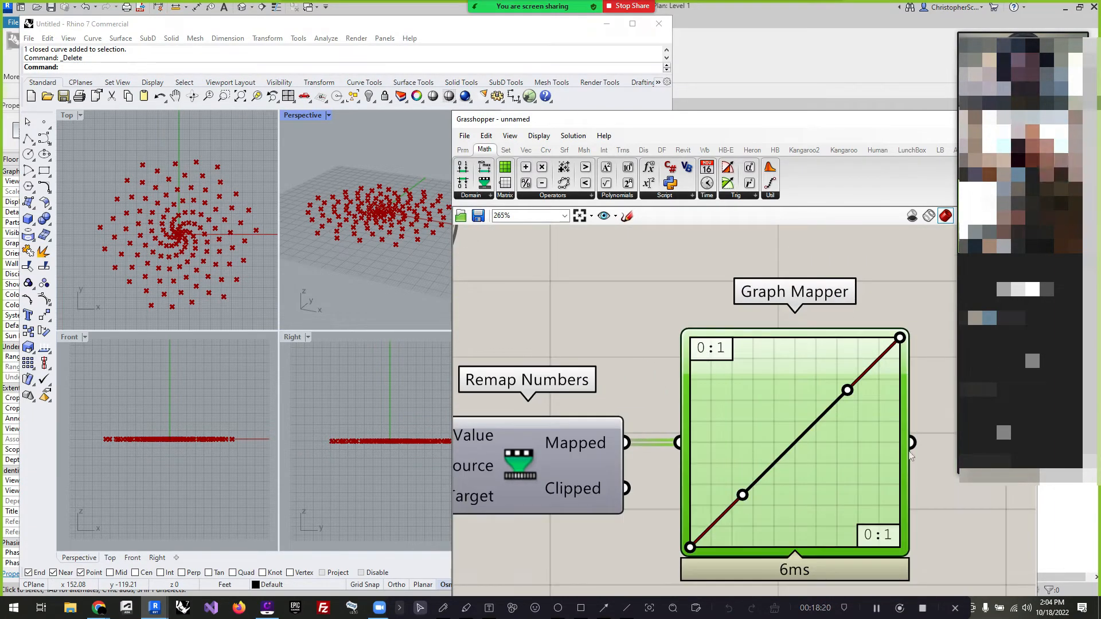
{"action": "right_click", "coordinate": [705, 353]}
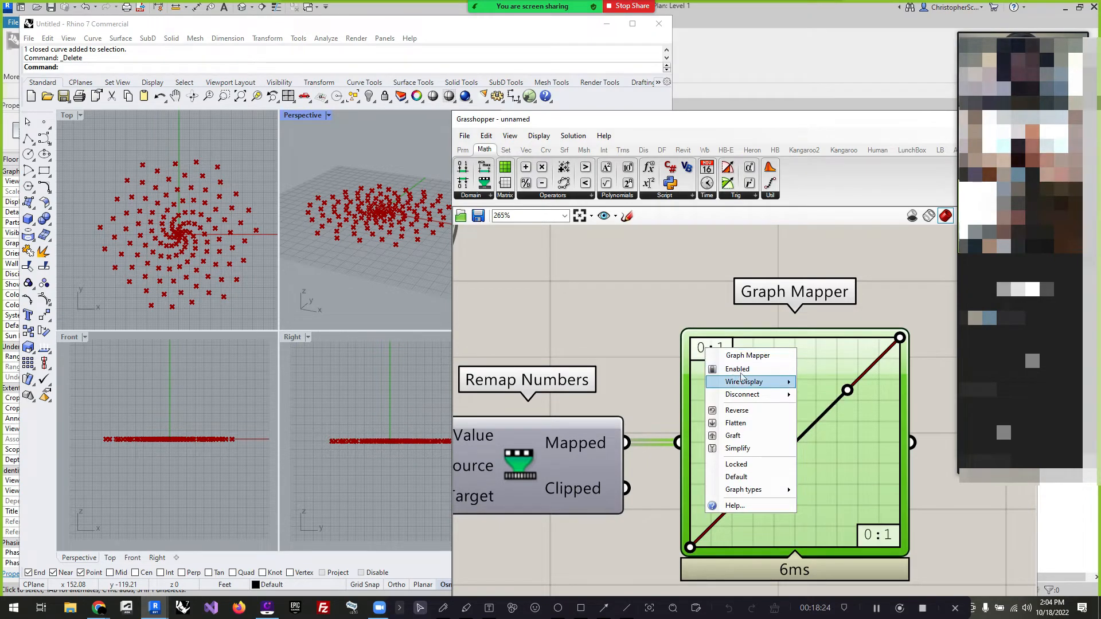
{"action": "mouse_move", "coordinate": [744, 381]}
{"action": "left_click", "coordinate": [643, 360]}
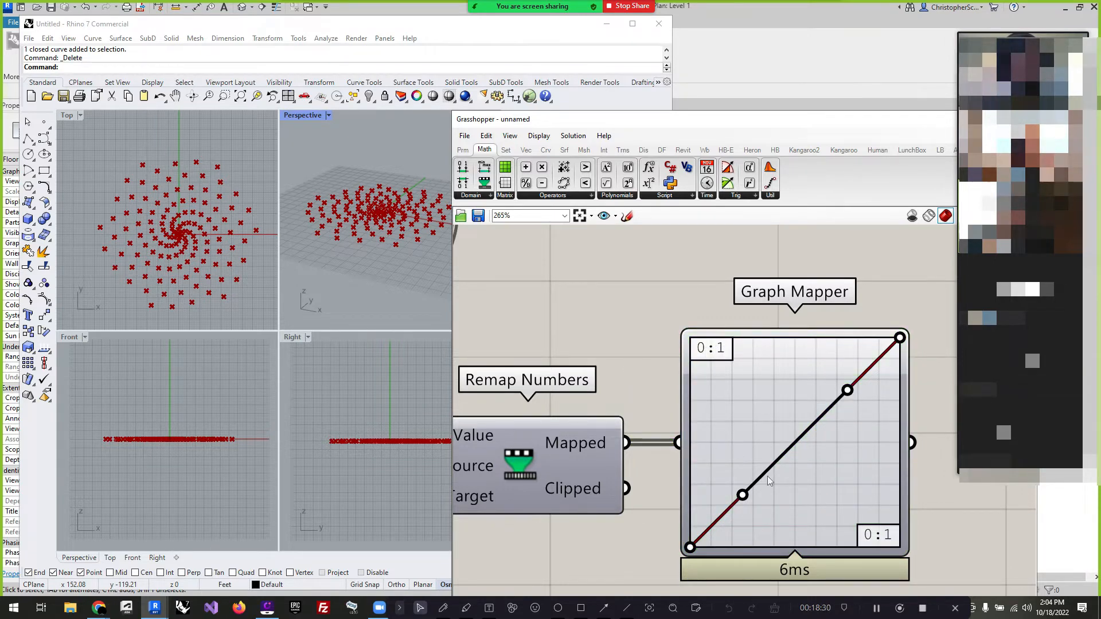
Set the Number Slider feeding the Series Count to 199 and check the Bounds domain.
{"action": "scroll", "coordinate": [767, 476], "scroll_direction": "down", "scroll_amount": 3}
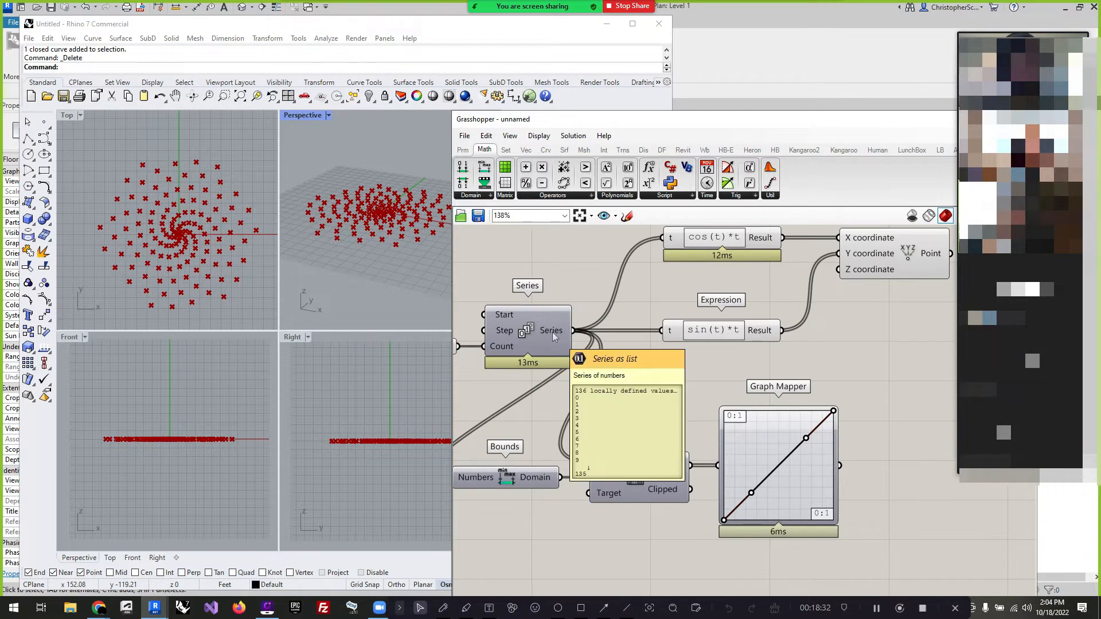
{"action": "scroll", "coordinate": [690, 358], "scroll_direction": "down", "scroll_amount": 3}
{"action": "scroll", "coordinate": [513, 348], "scroll_direction": "up", "scroll_amount": 5}
{"action": "mouse_move", "coordinate": [525, 358]}
{"action": "left_mouse_down"}
{"action": "mouse_move", "coordinate": [559, 359]}
{"action": "mouse_move", "coordinate": [515, 359]}
{"action": "mouse_move", "coordinate": [539, 360]}
{"action": "mouse_move", "coordinate": [529, 362]}
{"action": "left_mouse_up"}
{"action": "scroll", "coordinate": [511, 435], "scroll_direction": "down", "scroll_amount": 2}
{"action": "scroll", "coordinate": [512, 439], "scroll_direction": "down", "scroll_amount": 1}
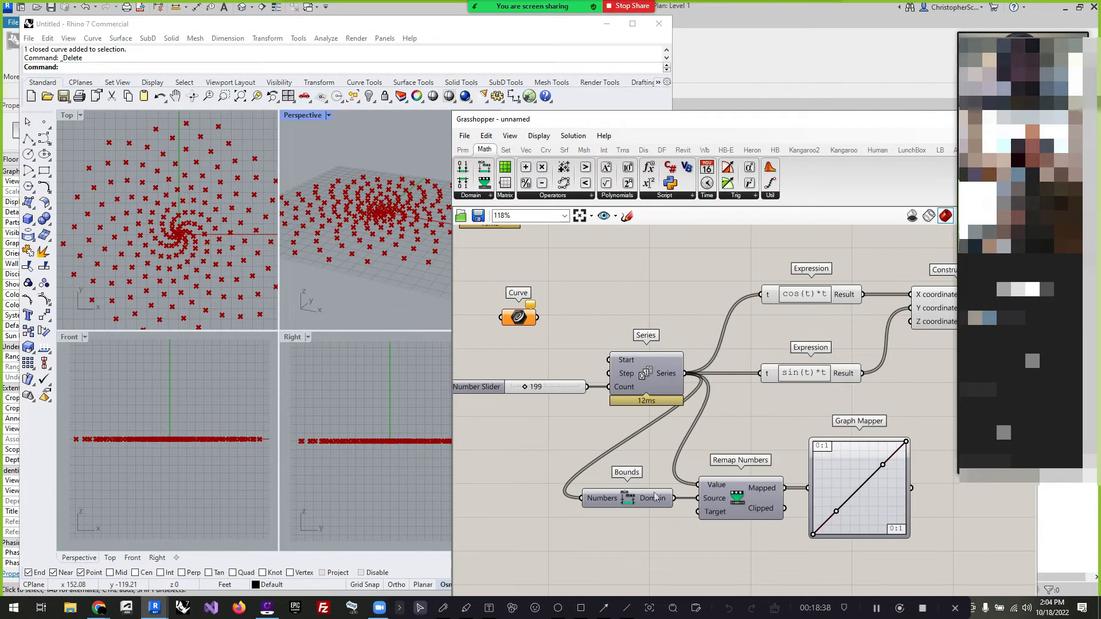
{"action": "mouse_move", "coordinate": [655, 500]}
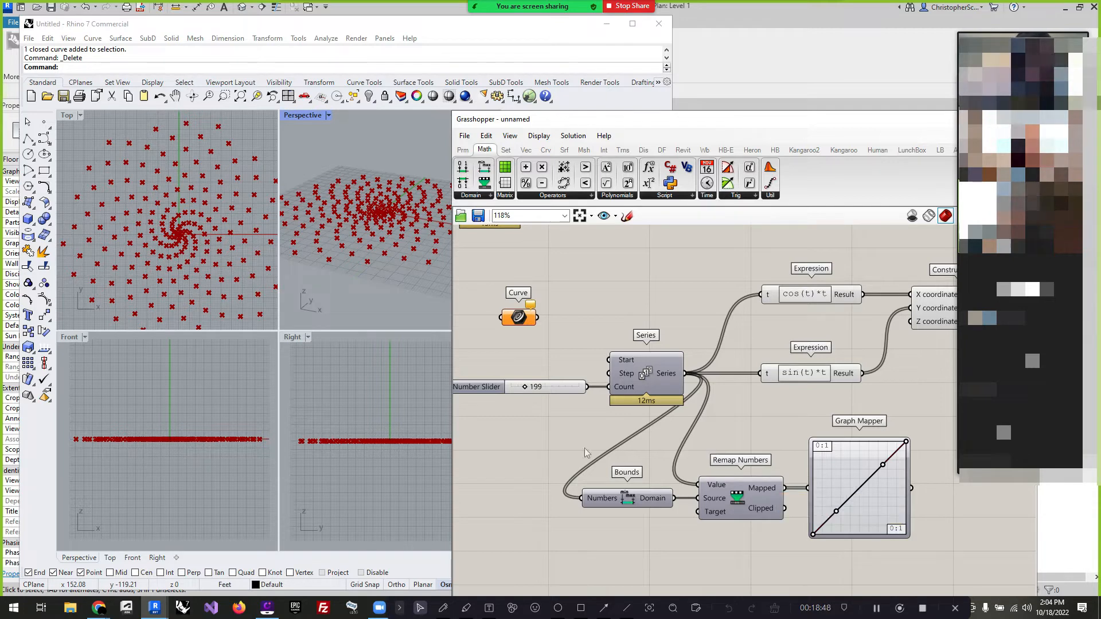
Add a Multiplication component after the Graph Mapper and connect the Graph Mapper's output to its A input.
{"action": "scroll", "coordinate": [571, 462], "scroll_direction": "down", "scroll_amount": 4}
{"action": "scroll", "coordinate": [833, 475], "scroll_direction": "up", "scroll_amount": 3}
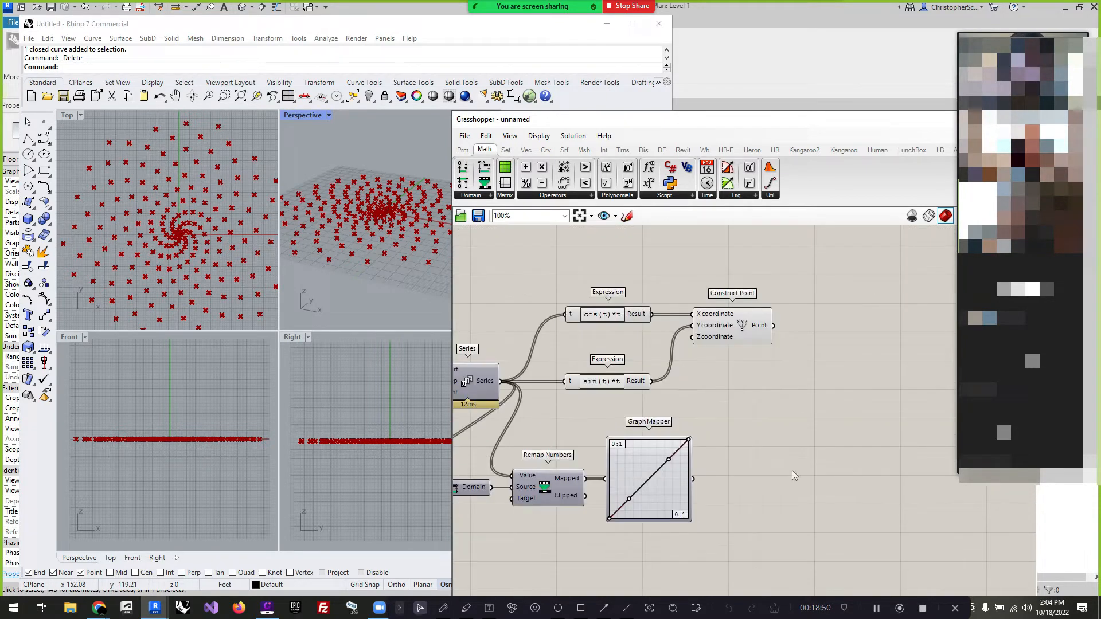
{"action": "double_click", "coordinate": [766, 464]}
{"action": "type", "text": "mult"}
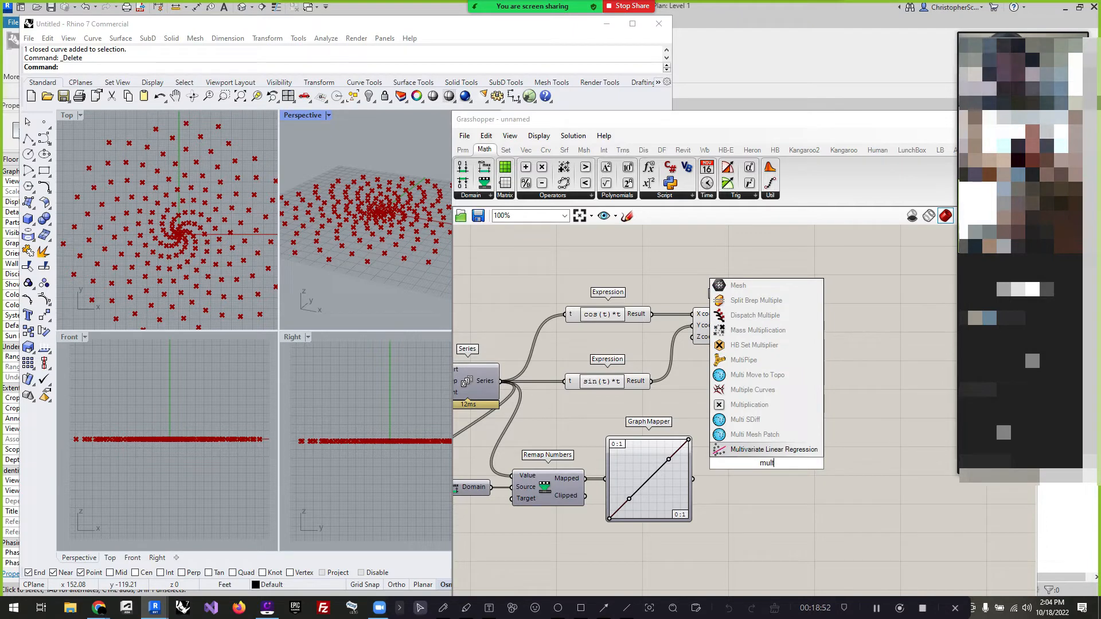
{"action": "left_click", "coordinate": [749, 404]}
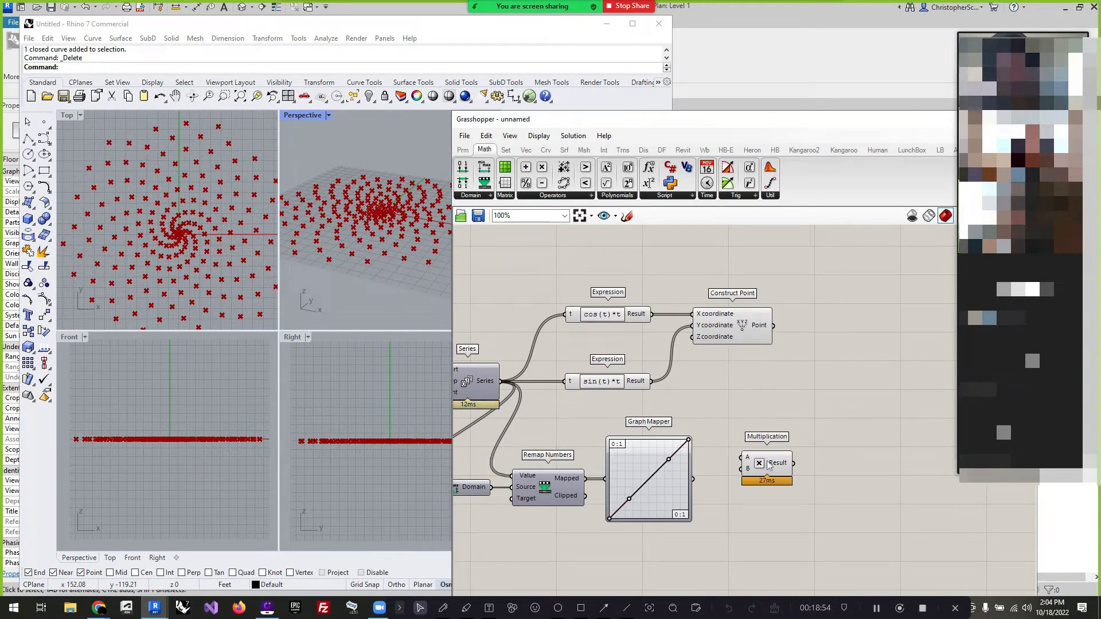
{"action": "left_click_drag", "start_coordinate": [790, 483], "coordinate": [790, 480]}
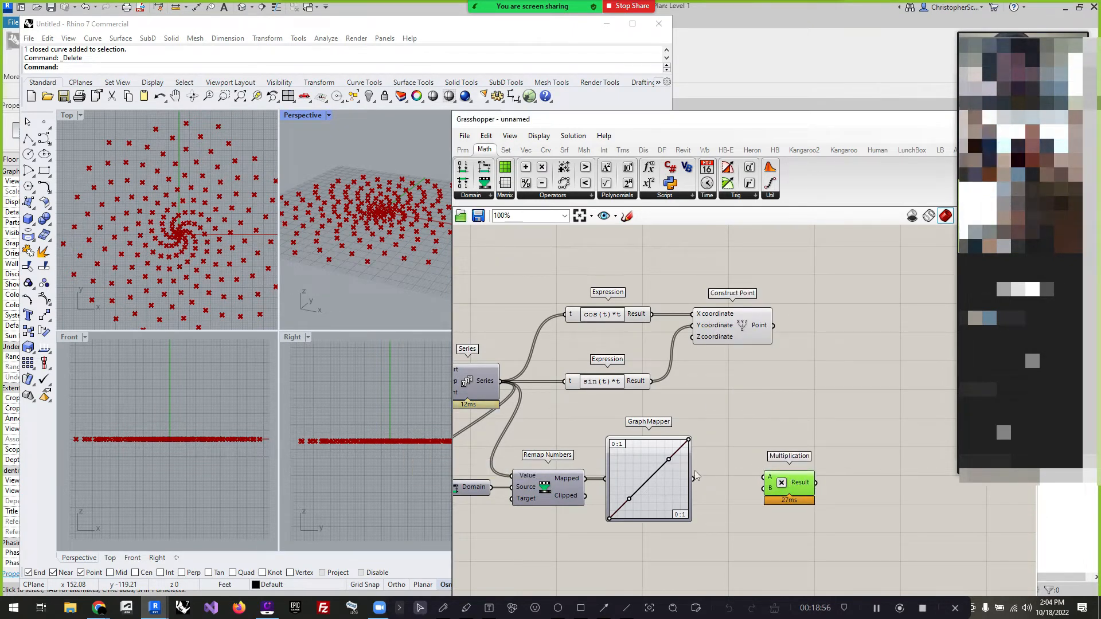
{"action": "left_click_drag", "start_coordinate": [693, 479], "coordinate": [814, 484]}
Add a Number Slider of 12 to Multiplication's B input and connect its Result to the Z coordinate of Construct Point.
{"action": "scroll", "coordinate": [824, 431], "scroll_direction": "down", "scroll_amount": 2}
{"action": "scroll", "coordinate": [692, 525], "scroll_direction": "up", "scroll_amount": 2}
{"action": "left_click", "coordinate": [731, 532]}
{"action": "double_click", "coordinate": [730, 532]}
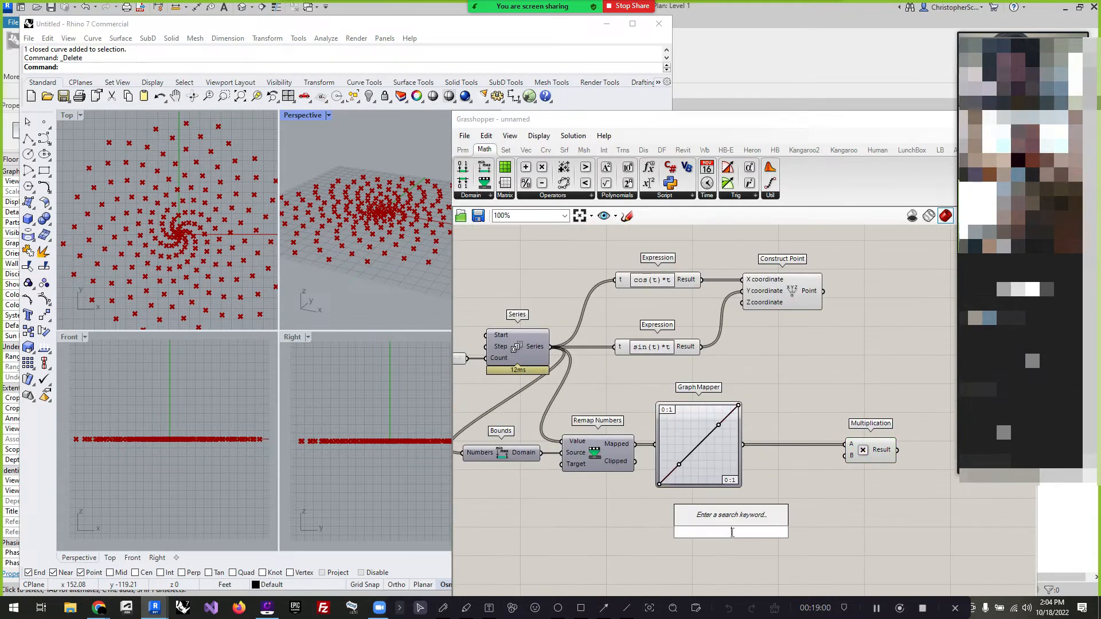
{"action": "type", "text": "12"}
{"action": "left_click", "coordinate": [737, 518]}
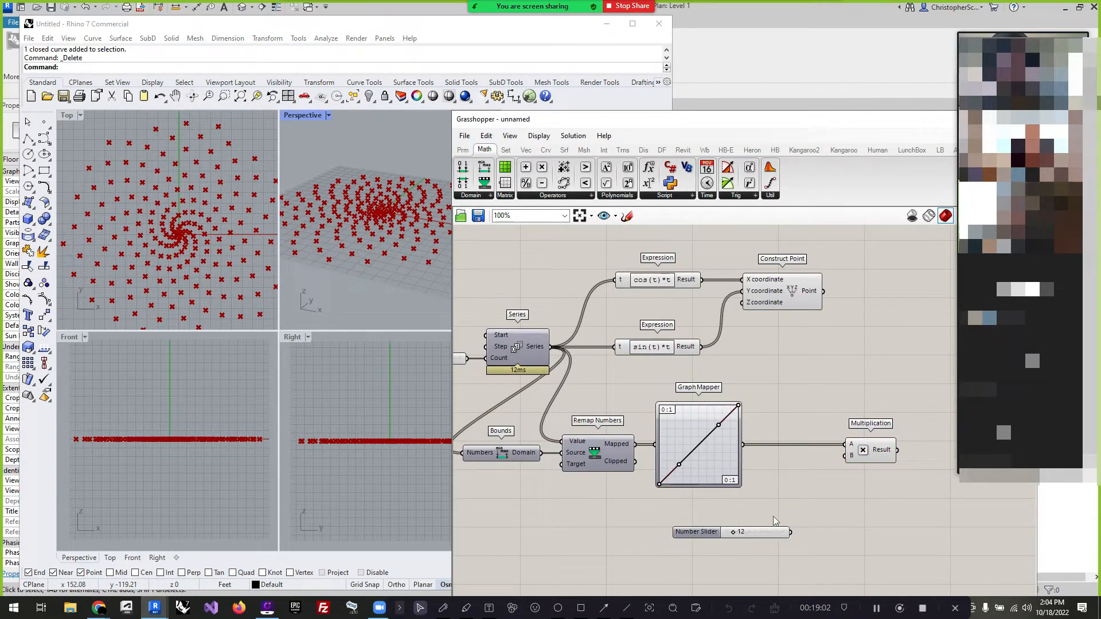
{"action": "left_click_drag", "start_coordinate": [855, 452], "coordinate": [744, 302]}
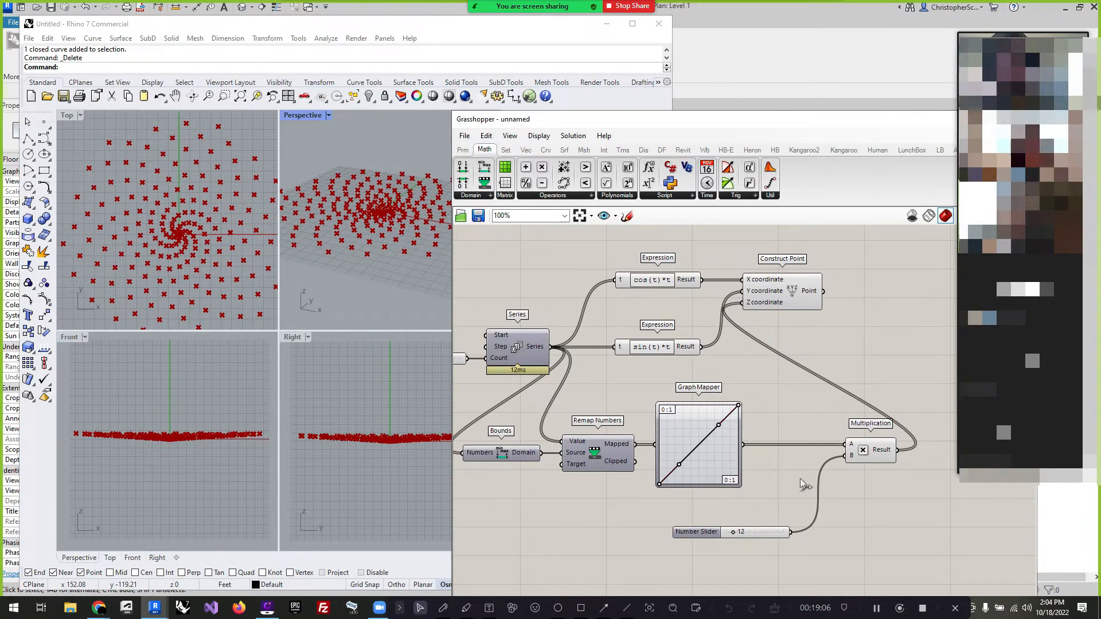
Raise the maximum of the Number Slider feeding Multiplication's B input to 200 and set its value to 152.
{"action": "left_click_drag", "start_coordinate": [734, 532], "coordinate": [820, 537]}
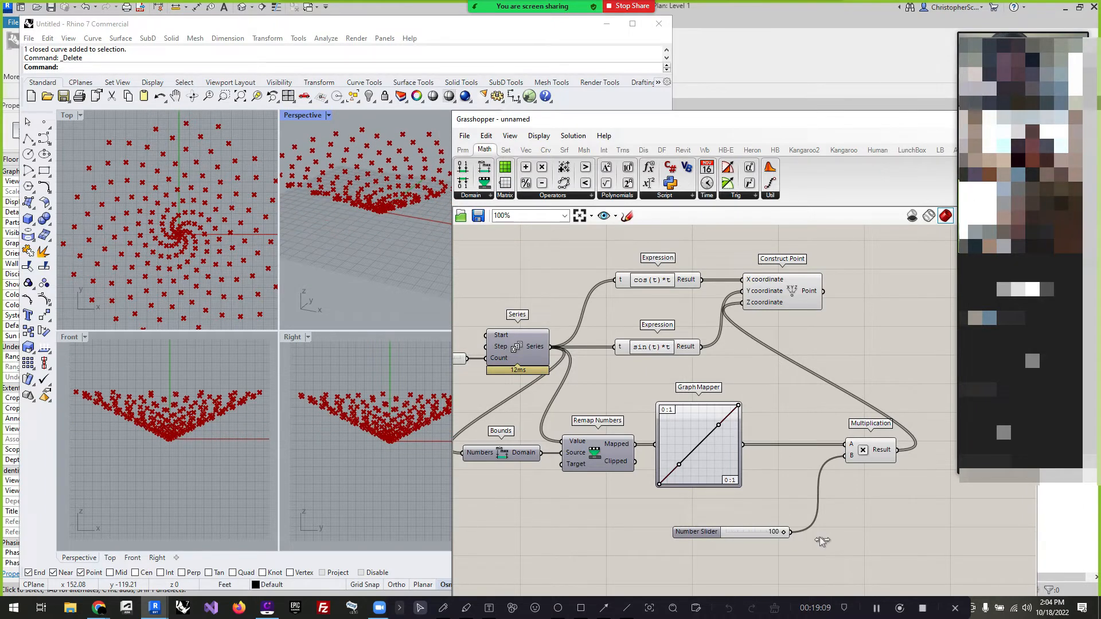
{"action": "left_click", "coordinate": [701, 532]}
{"action": "double_click", "coordinate": [713, 534]}
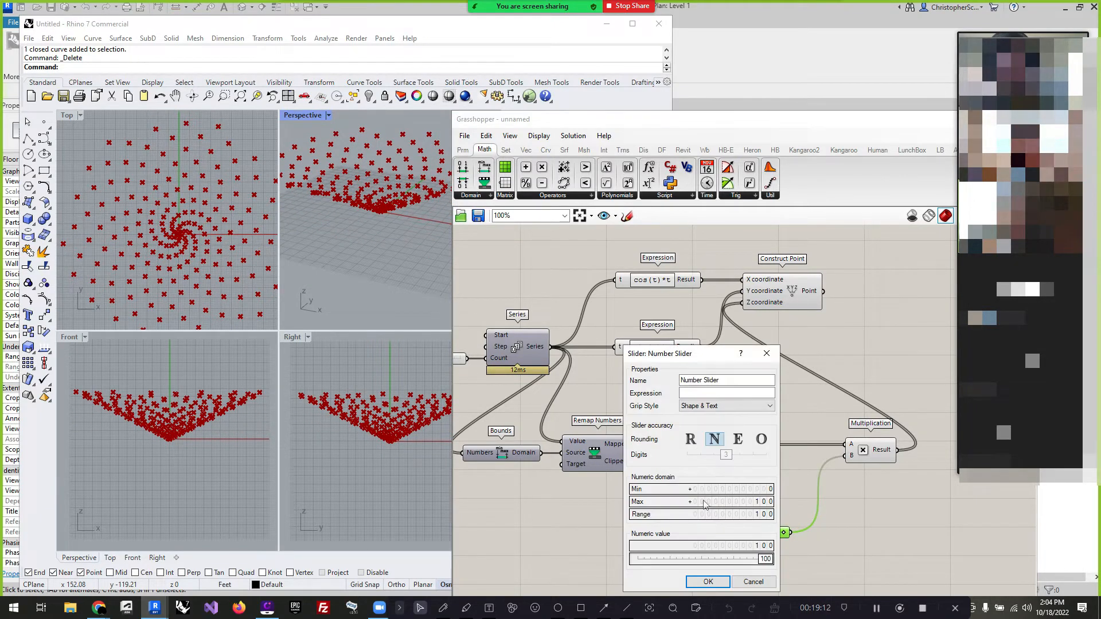
{"action": "double_click", "coordinate": [704, 504]}
{"action": "type", "text": "2"}
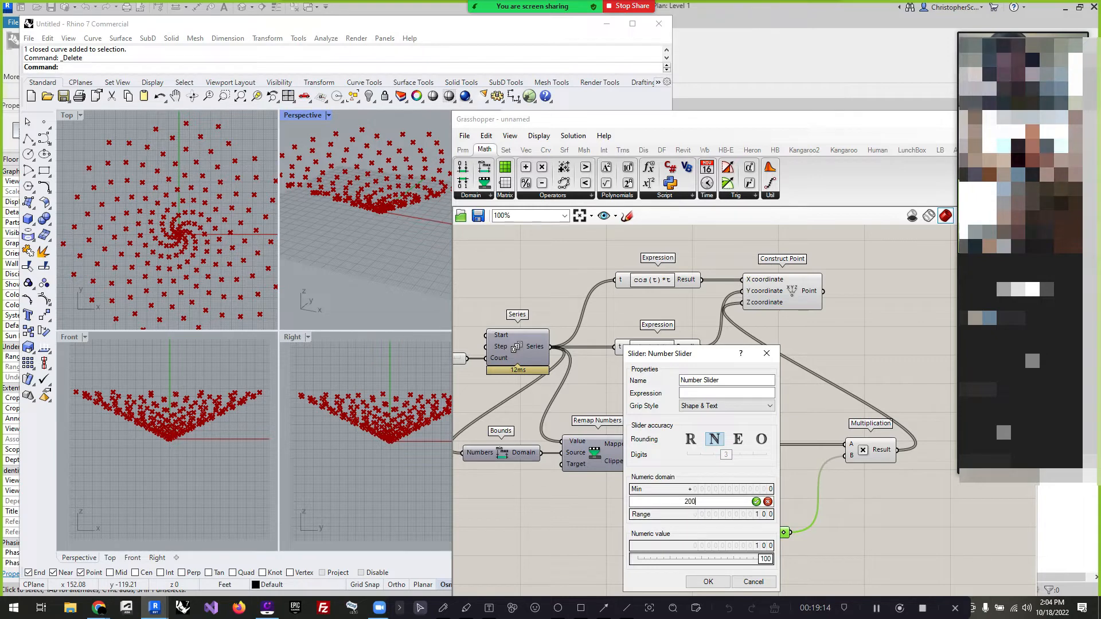
{"action": "left_click", "coordinate": [756, 501]}
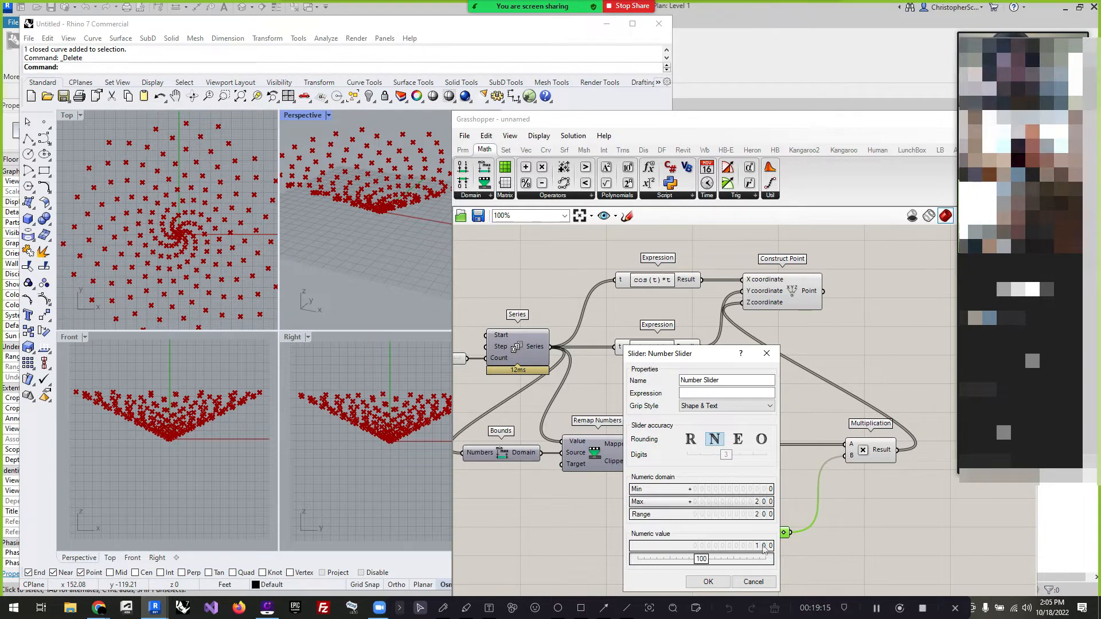
{"action": "left_click", "coordinate": [708, 581]}
{"action": "left_click_drag", "start_coordinate": [754, 532], "coordinate": [769, 532]}
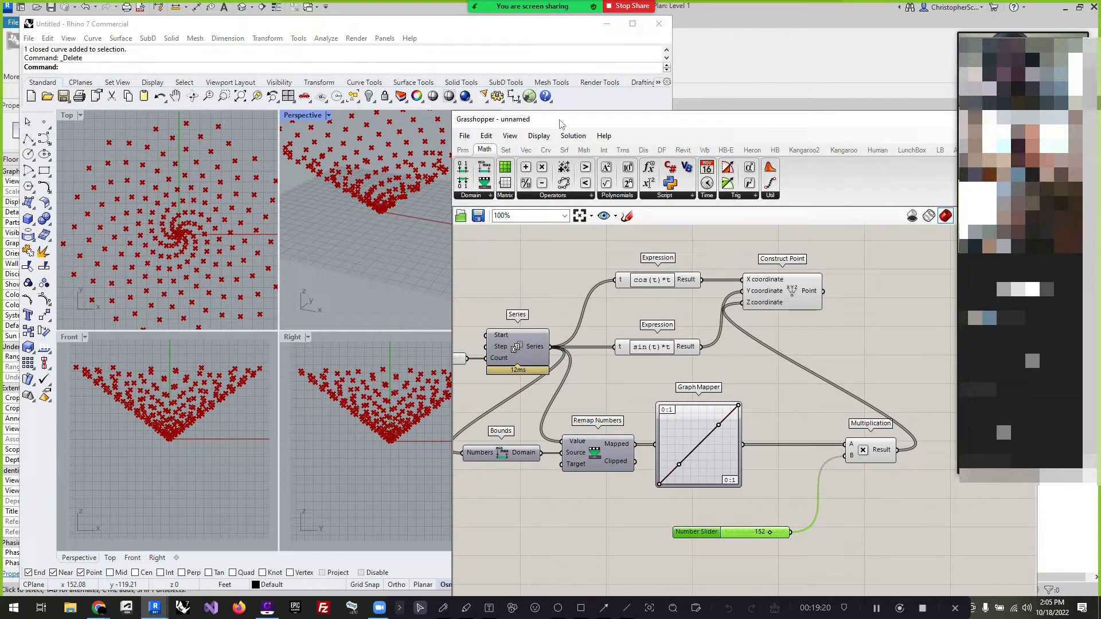
Uncover the Perspective viewport and pull the Graph Mapper's Bezier handles to the graph's upper and left edges, forming a steep arch.
{"action": "left_click_drag", "start_coordinate": [560, 124], "coordinate": [663, 220]}
{"action": "right_click_drag", "start_coordinate": [378, 172], "coordinate": [472, 266]}
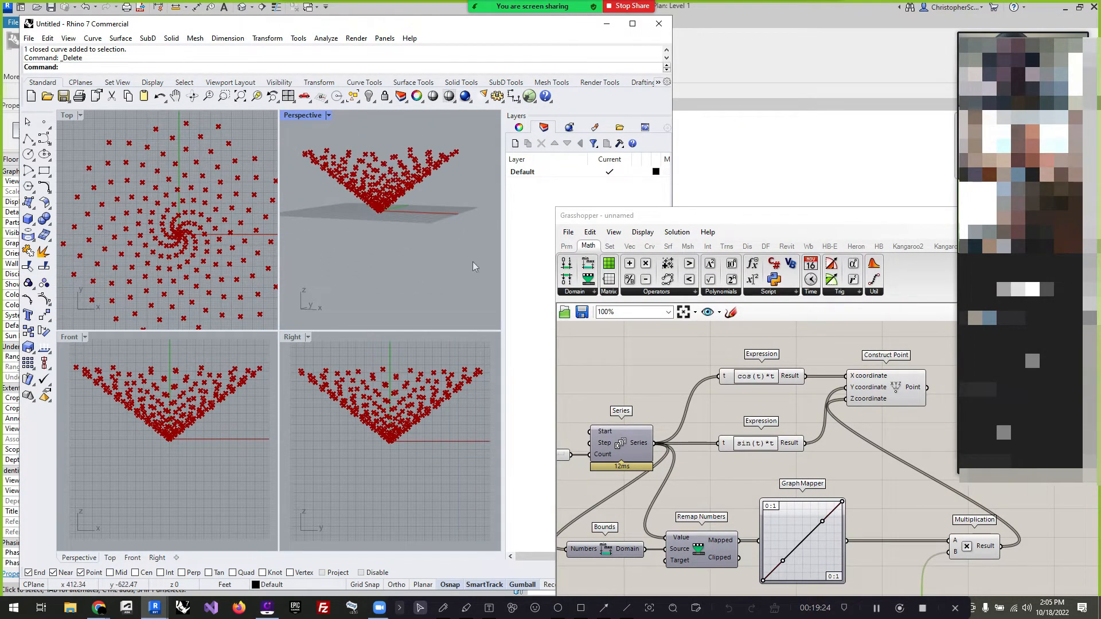
{"action": "scroll", "coordinate": [865, 504], "scroll_direction": "down", "scroll_amount": 3}
{"action": "scroll", "coordinate": [827, 567], "scroll_direction": "up", "scroll_amount": 5}
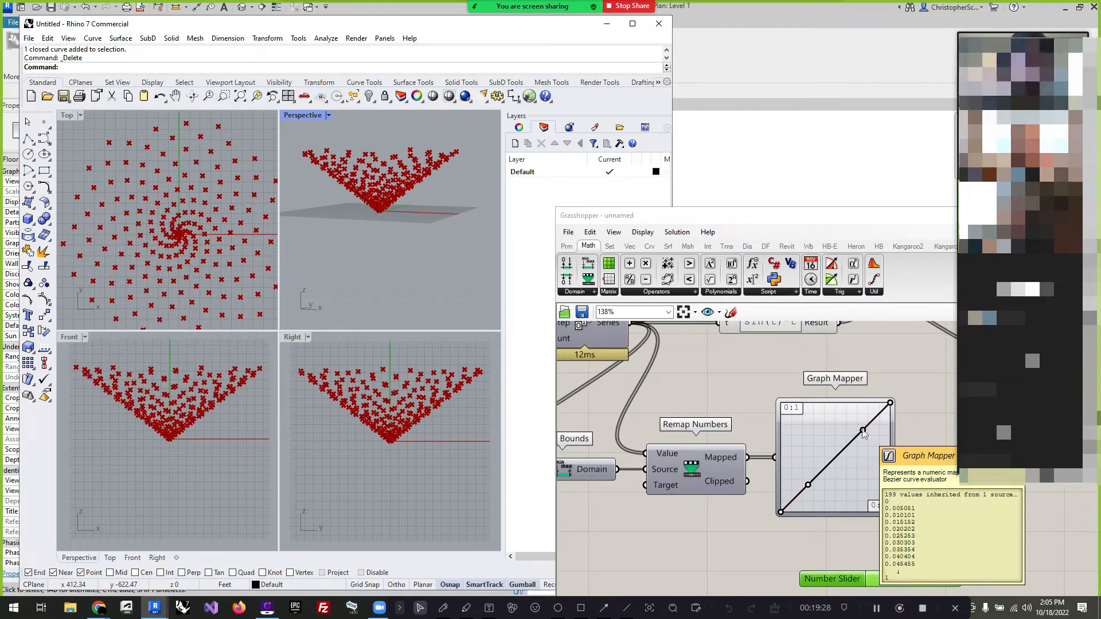
{"action": "left_click_drag", "start_coordinate": [862, 430], "coordinate": [826, 402]}
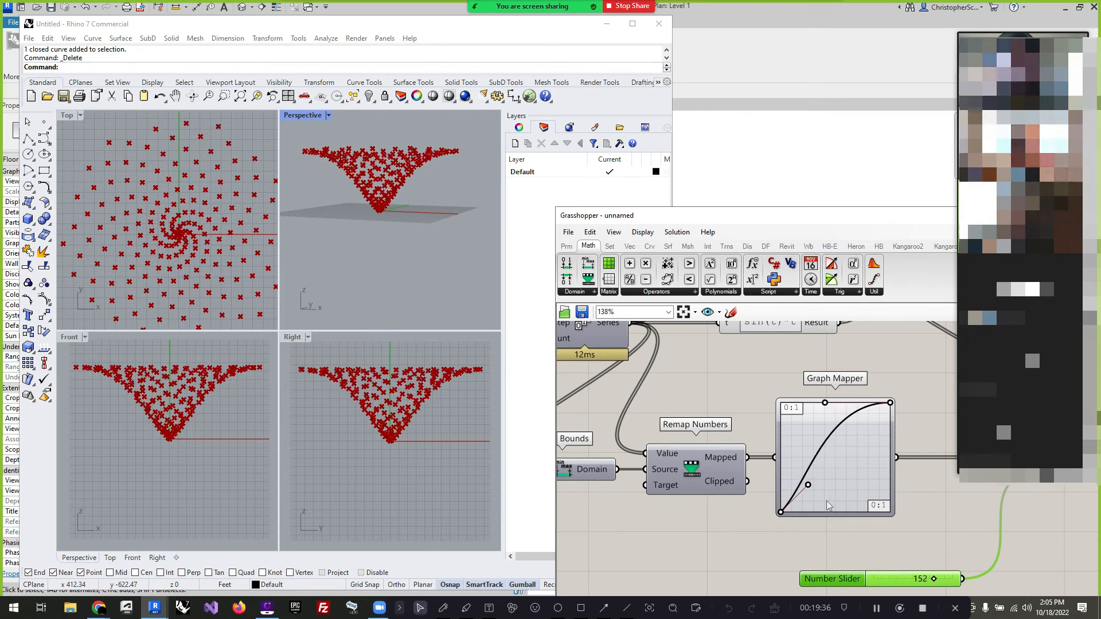
{"action": "left_click_drag", "start_coordinate": [813, 491], "coordinate": [768, 434]}
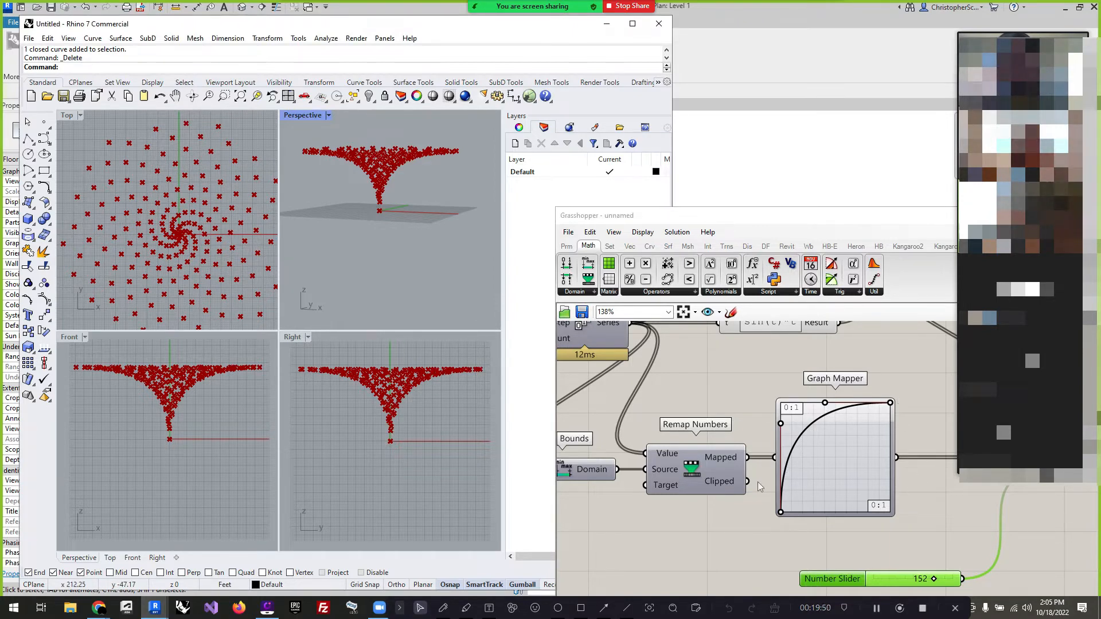
Try an S-shaped Graph Mapper curve, then ease both Bezier handles along the upper and left edges into a softer arch.
{"action": "left_click_drag", "start_coordinate": [825, 403], "coordinate": [924, 470]}
{"action": "left_click_drag", "start_coordinate": [926, 472], "coordinate": [930, 487]}
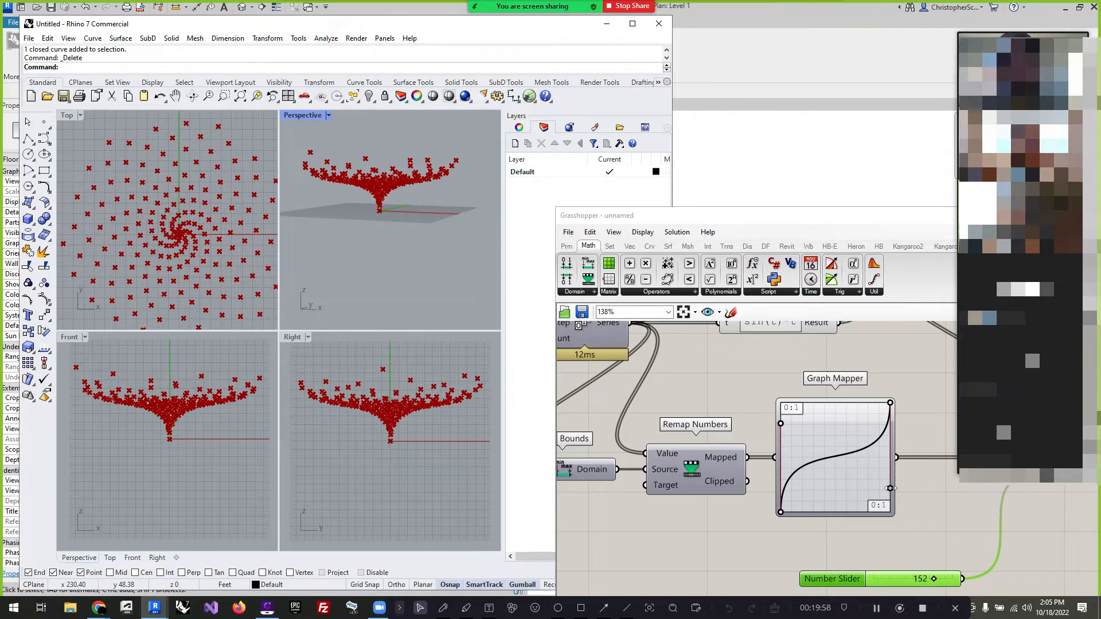
{"action": "left_click_drag", "start_coordinate": [890, 488], "coordinate": [849, 403]}
{"action": "left_click_drag", "start_coordinate": [782, 425], "coordinate": [781, 439]}
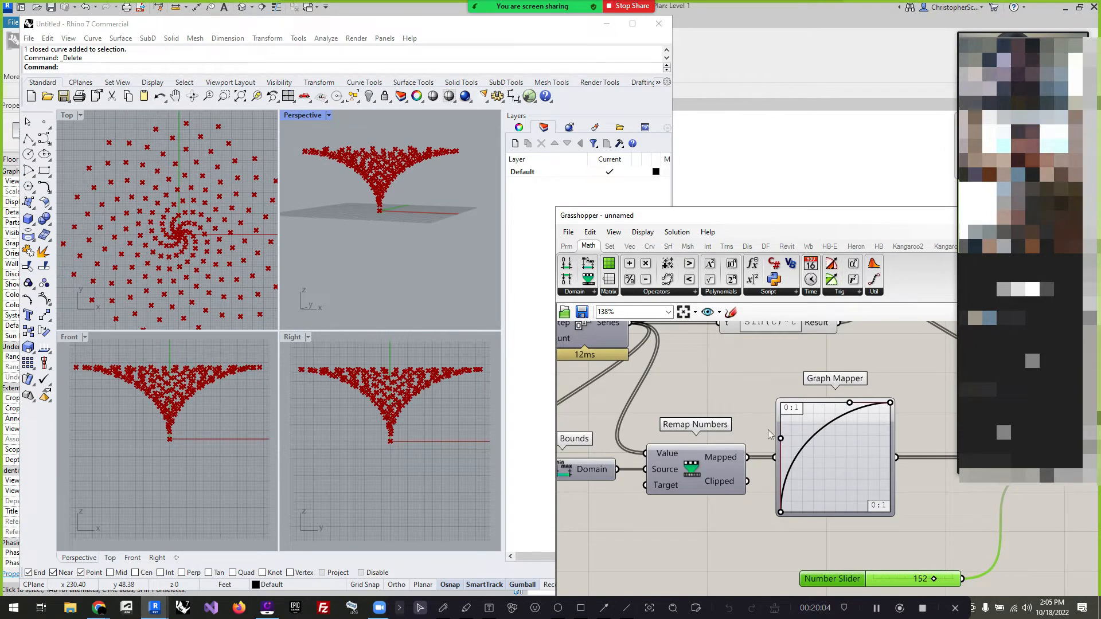
Examine the point spiral in the Top and Perspective viewports and the Grasshopper definition leading to Construct Point.
{"action": "left_click", "coordinate": [734, 396]}
{"action": "scroll", "coordinate": [332, 274], "scroll_direction": "down", "scroll_amount": 2}
{"action": "scroll", "coordinate": [140, 217], "scroll_direction": "down", "scroll_amount": 5}
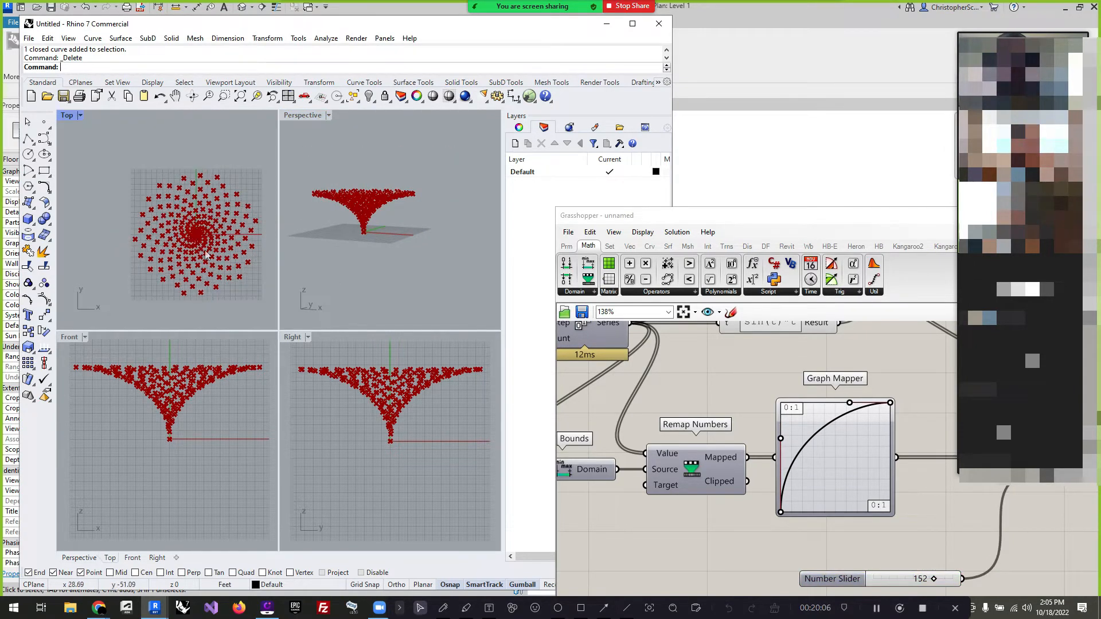
{"action": "right_click_drag", "start_coordinate": [379, 211], "coordinate": [482, 304]}
{"action": "scroll", "coordinate": [757, 407], "scroll_direction": "down", "scroll_amount": 4}
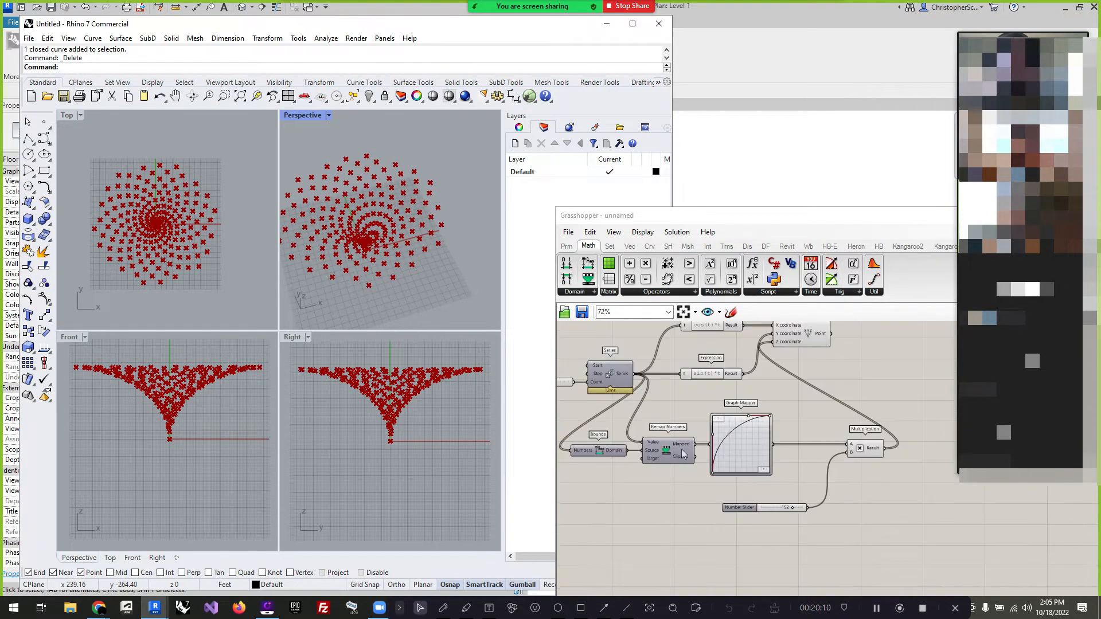
{"action": "left_click_drag", "start_coordinate": [665, 358], "coordinate": [809, 359]}
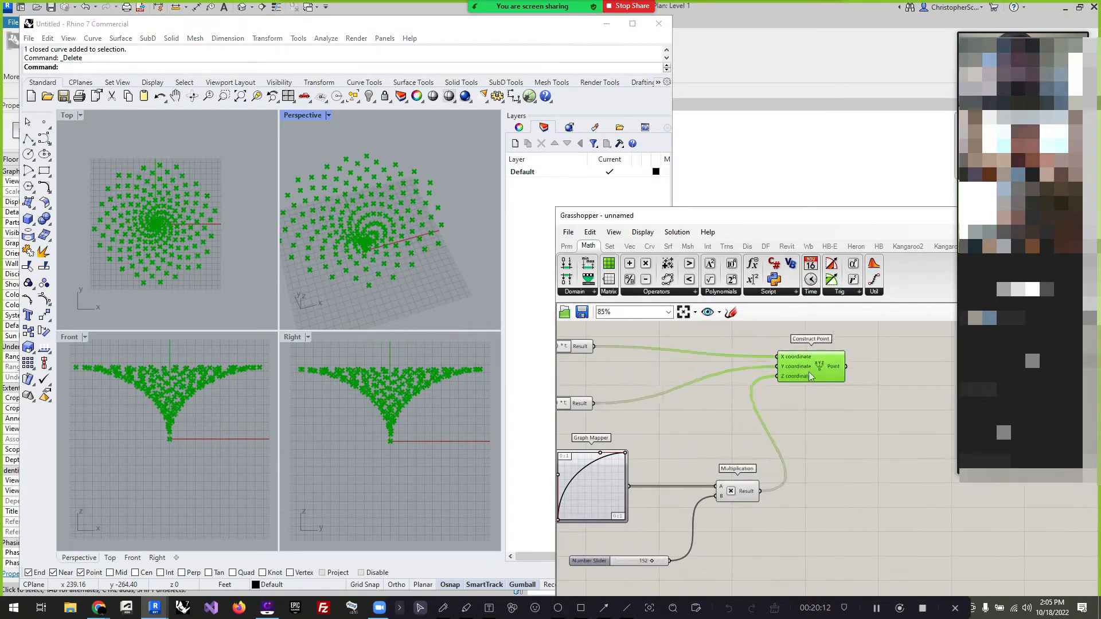
{"action": "left_click", "coordinate": [850, 405]}
{"action": "scroll", "coordinate": [875, 417], "scroll_direction": "down", "scroll_amount": 4}
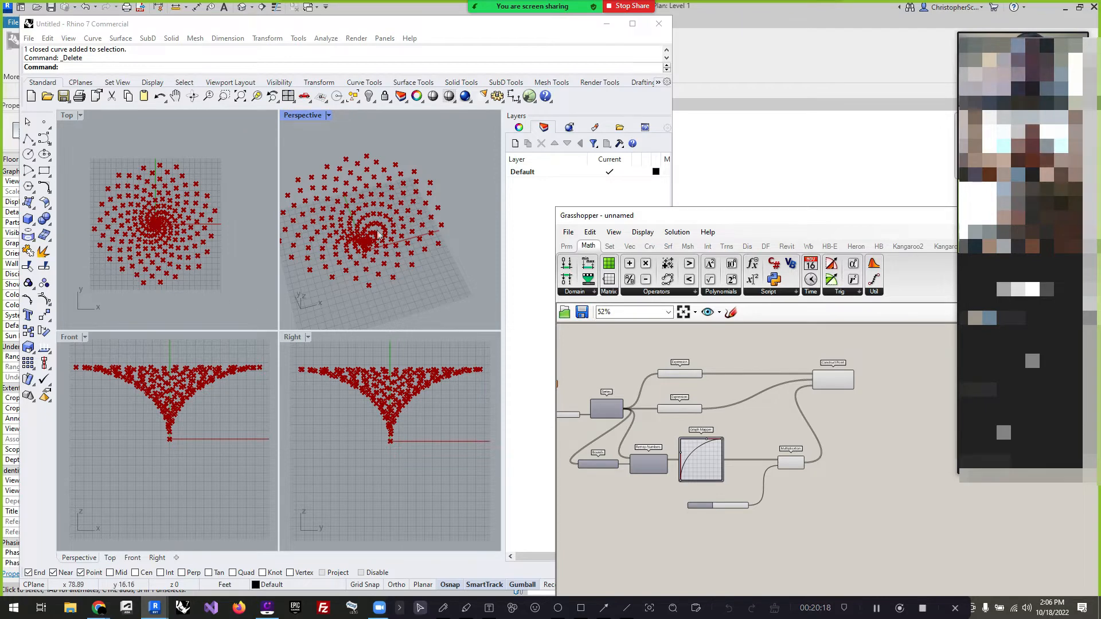
{"action": "left_click", "coordinate": [431, 212]}
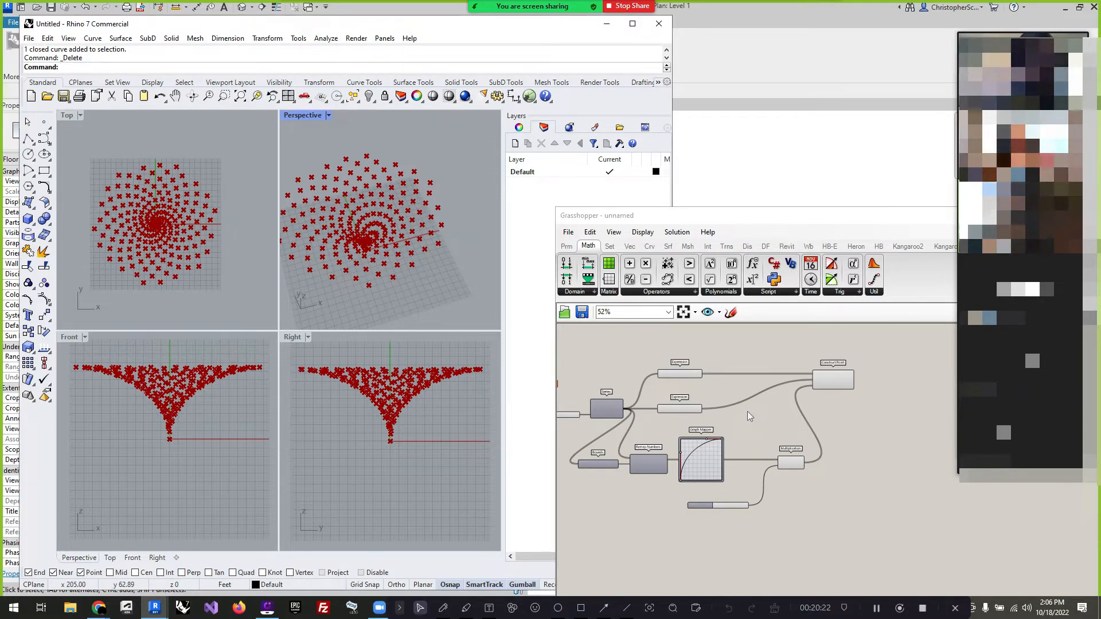
Add a Delaunay Mesh component and connect Construct Point's Point output to its Points input.
{"action": "scroll", "coordinate": [713, 415], "scroll_direction": "up", "scroll_amount": 2}
{"action": "scroll", "coordinate": [838, 424], "scroll_direction": "up", "scroll_amount": 2}
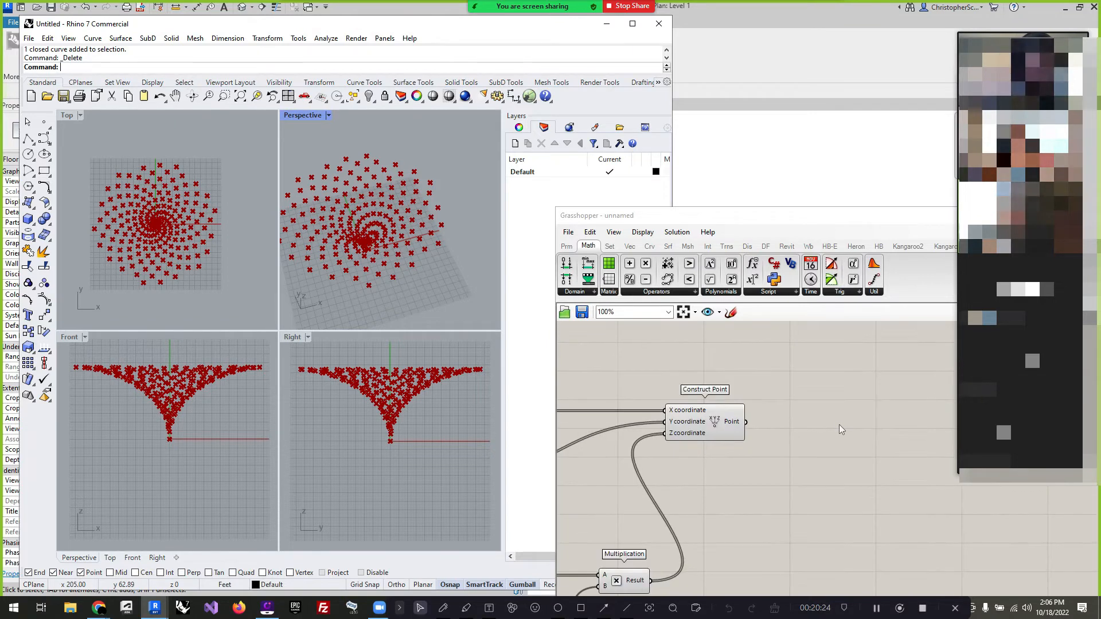
{"action": "left_click", "coordinate": [838, 424]}
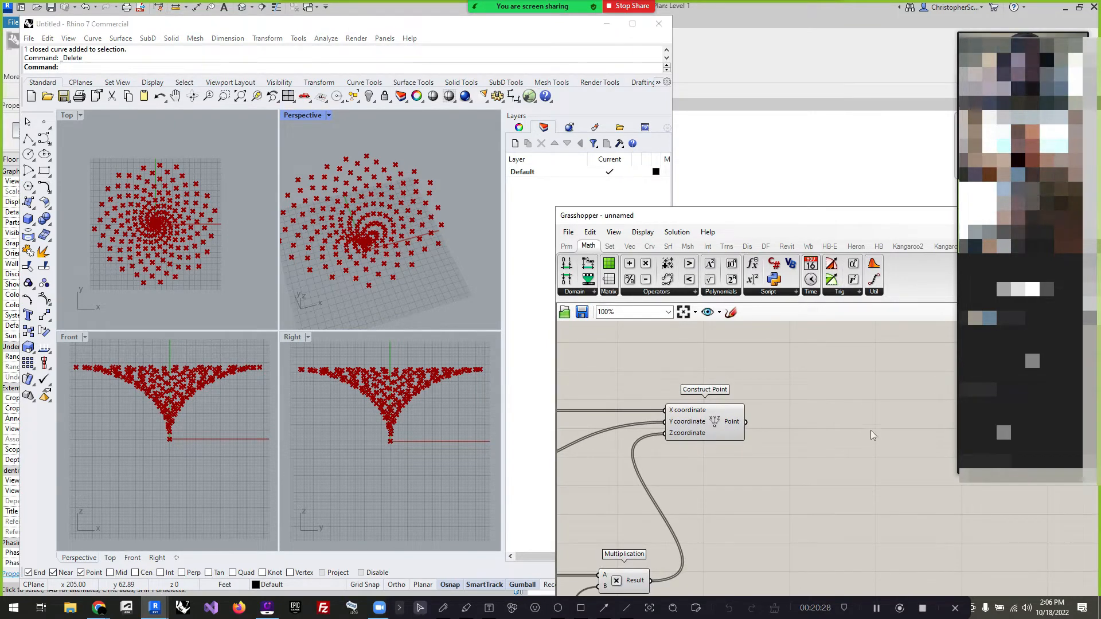
{"action": "left_click", "coordinate": [691, 248]}
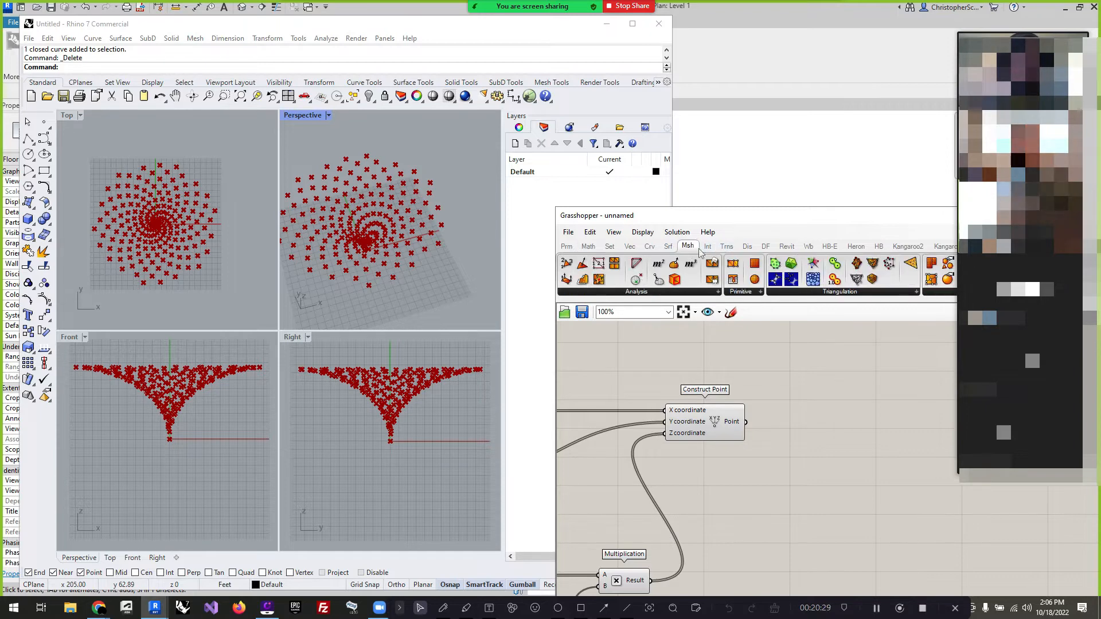
{"action": "left_click", "coordinate": [820, 292]}
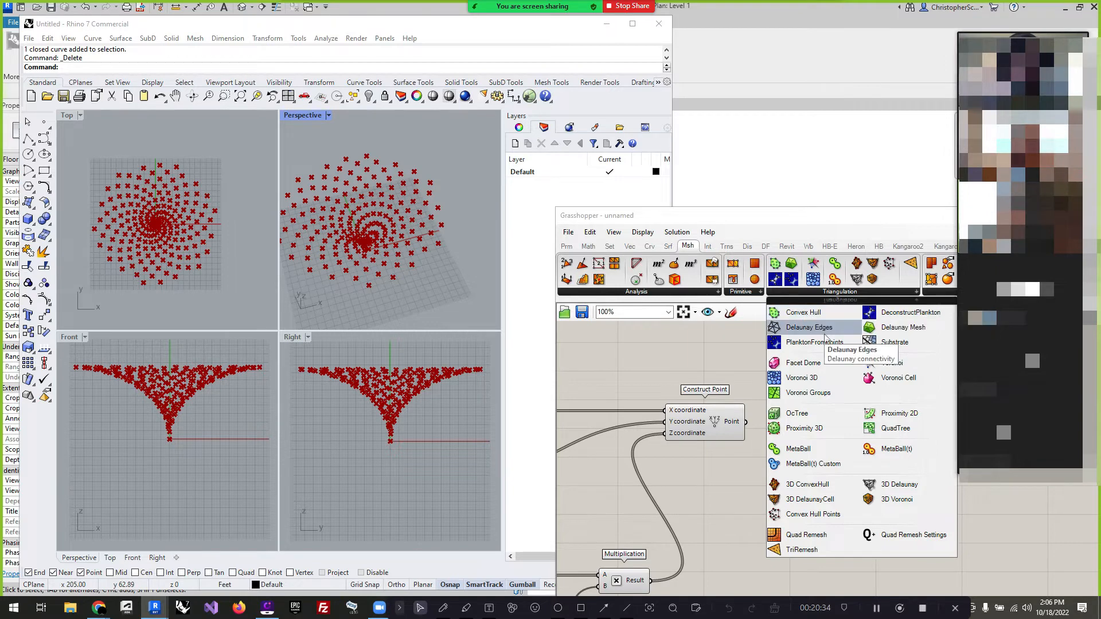
{"action": "left_click", "coordinate": [899, 332]}
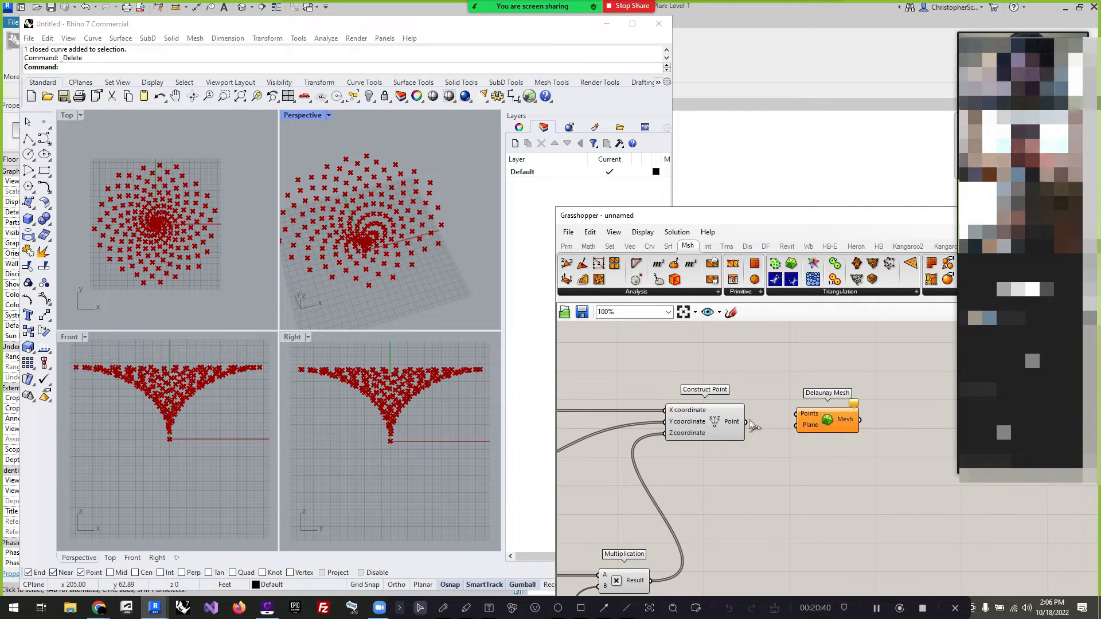
{"action": "left_click_drag", "start_coordinate": [746, 422], "coordinate": [820, 435]}
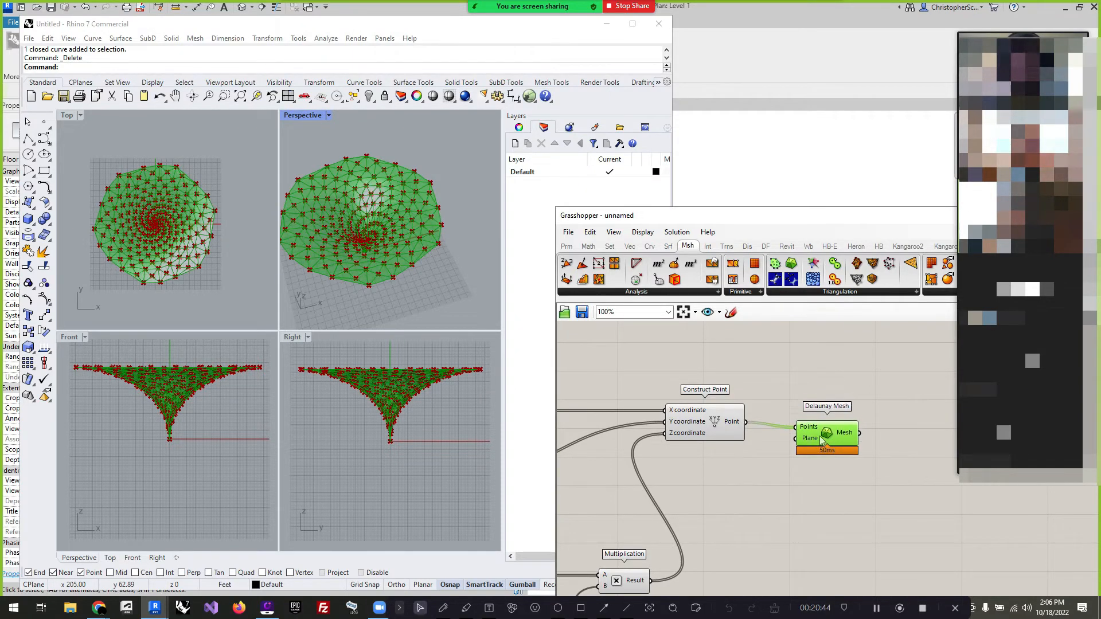
{"action": "left_click", "coordinate": [850, 360]}
Turn off the preview of all components upstream of Delaunay Mesh and remove the unused Curve parameter.
{"action": "scroll", "coordinate": [849, 360], "scroll_direction": "down", "scroll_amount": 5}
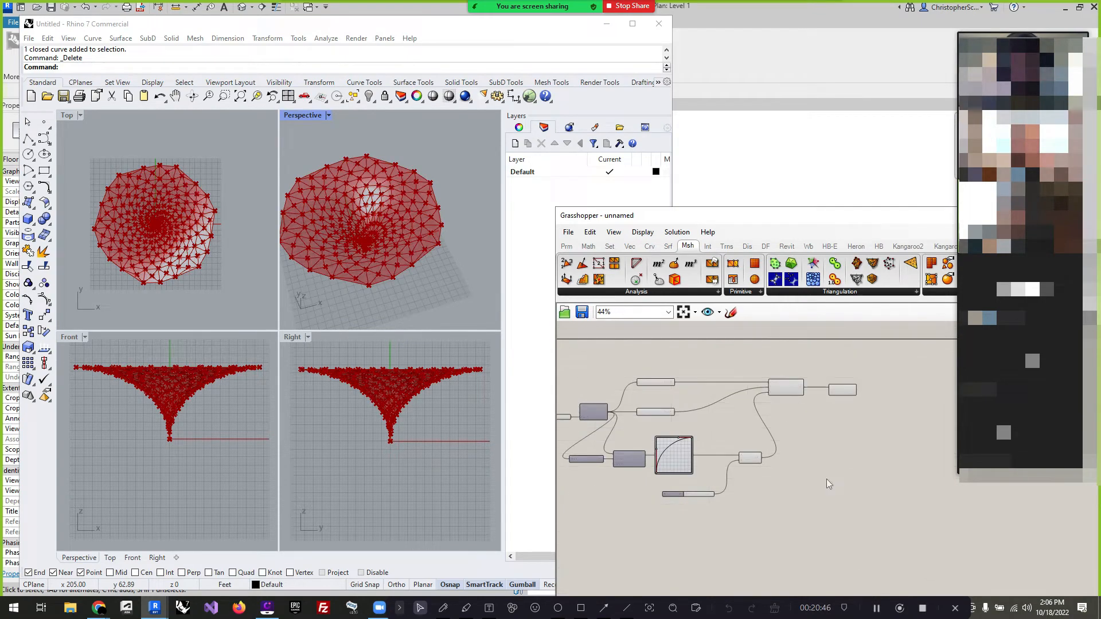
{"action": "scroll", "coordinate": [827, 479], "scroll_direction": "down", "scroll_amount": 1}
{"action": "left_click_drag", "start_coordinate": [853, 535], "coordinate": [596, 382]}
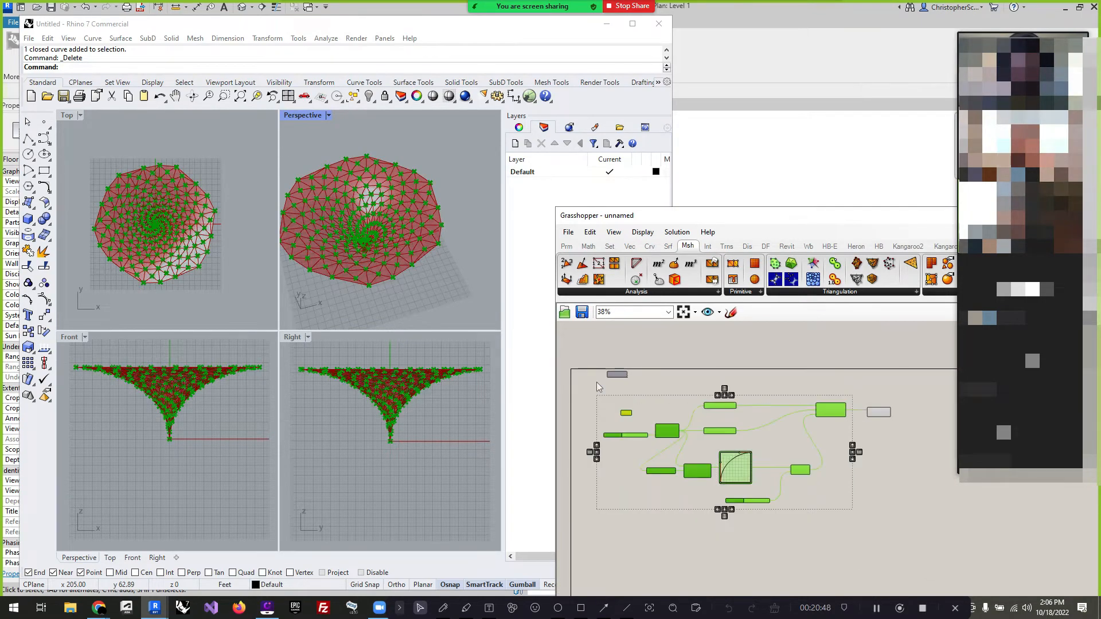
{"action": "middle_click", "coordinate": [597, 382]}
{"action": "left_click", "coordinate": [629, 365]}
{"action": "left_click", "coordinate": [645, 411]}
{"action": "scroll", "coordinate": [631, 410], "scroll_direction": "up", "scroll_amount": 6}
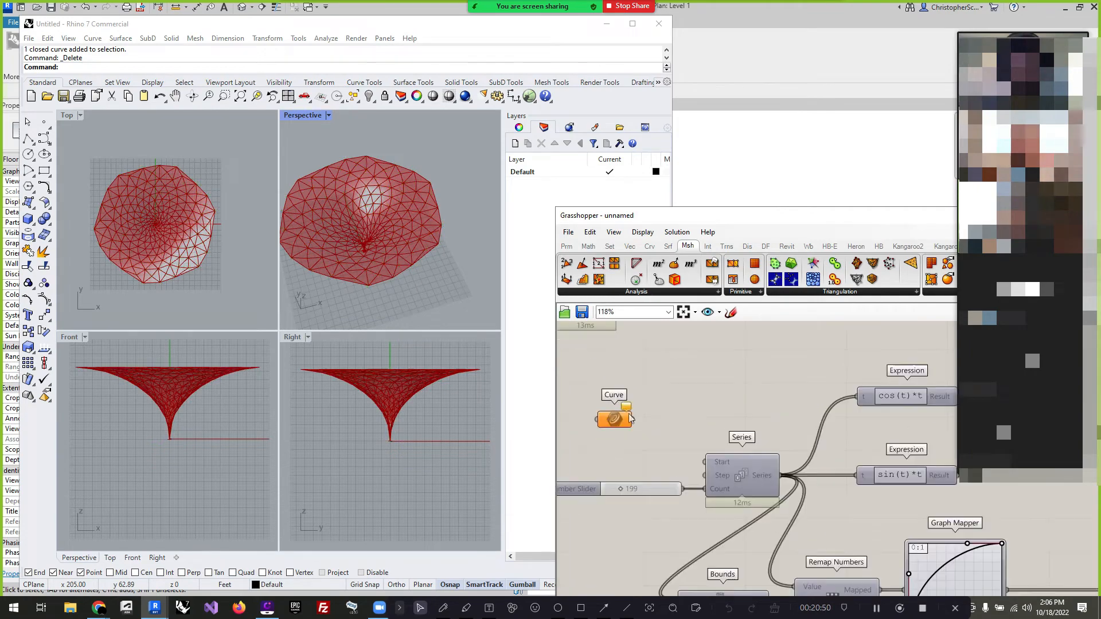
Maximize the Perspective viewport and examine the Delaunay mesh from several angles.
{"action": "scroll", "coordinate": [369, 247], "scroll_direction": "up", "scroll_amount": 3}
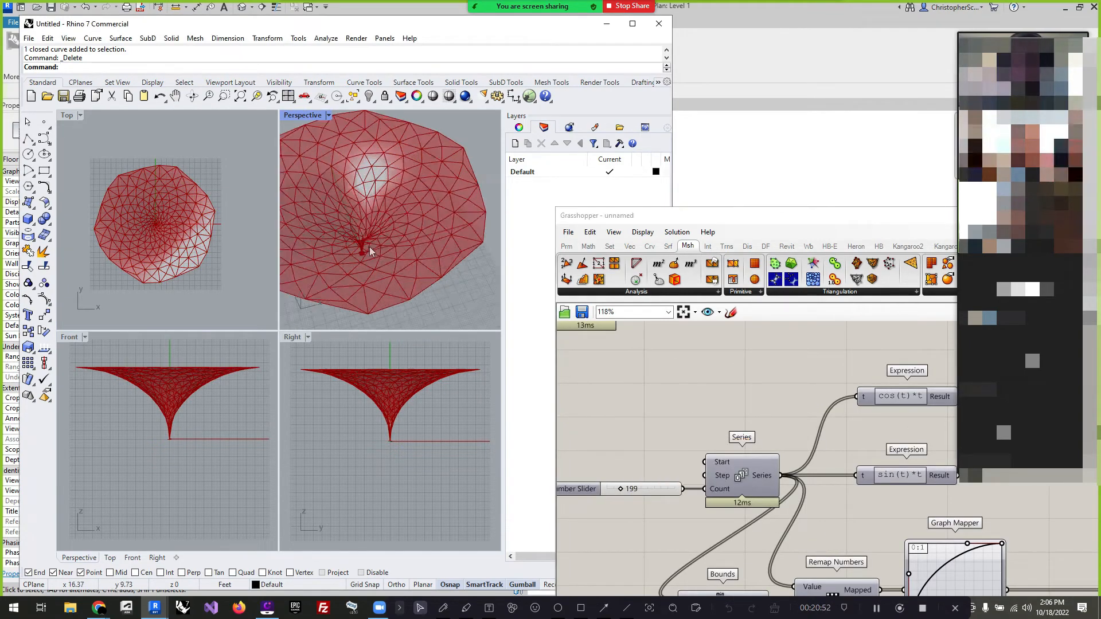
{"action": "right_click_drag", "start_coordinate": [369, 247], "coordinate": [421, 187]}
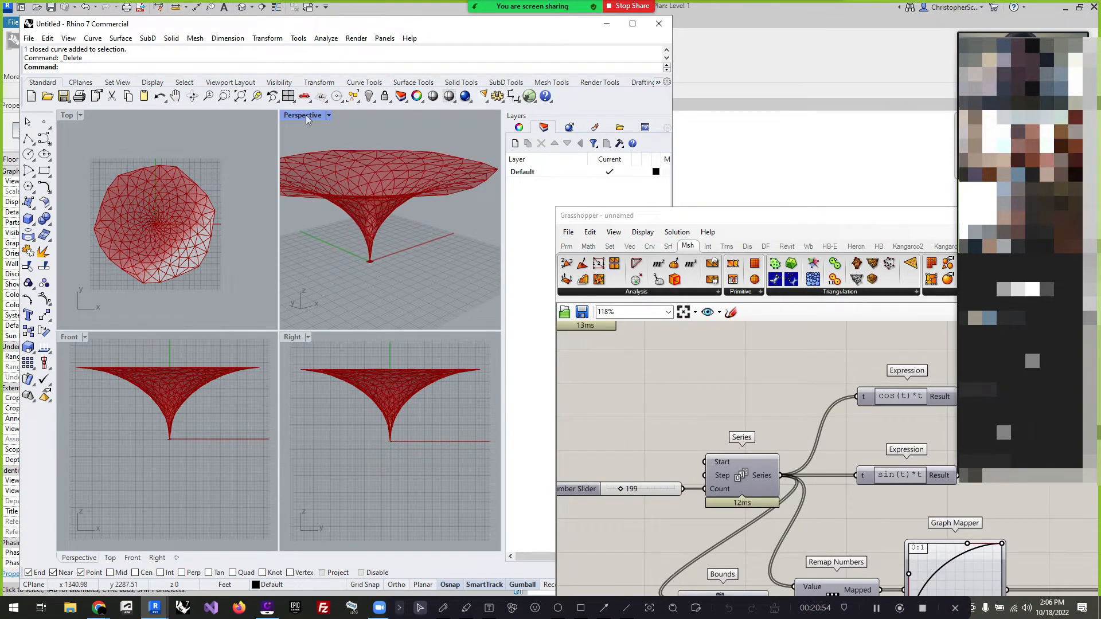
{"action": "double_click", "coordinate": [306, 115]}
{"action": "scroll", "coordinate": [325, 302], "scroll_direction": "up", "scroll_amount": 7}
{"action": "scroll", "coordinate": [378, 315], "scroll_direction": "down", "scroll_amount": 7}
{"action": "right_click_drag", "start_coordinate": [386, 321], "coordinate": [273, 305]}
{"action": "scroll", "coordinate": [894, 460], "scroll_direction": "down", "scroll_amount": 5}
Set the Number Slider feeding the Series Count to 242 and view the enlarged mesh from the side.
{"action": "scroll", "coordinate": [793, 487], "scroll_direction": "up", "scroll_amount": 6}
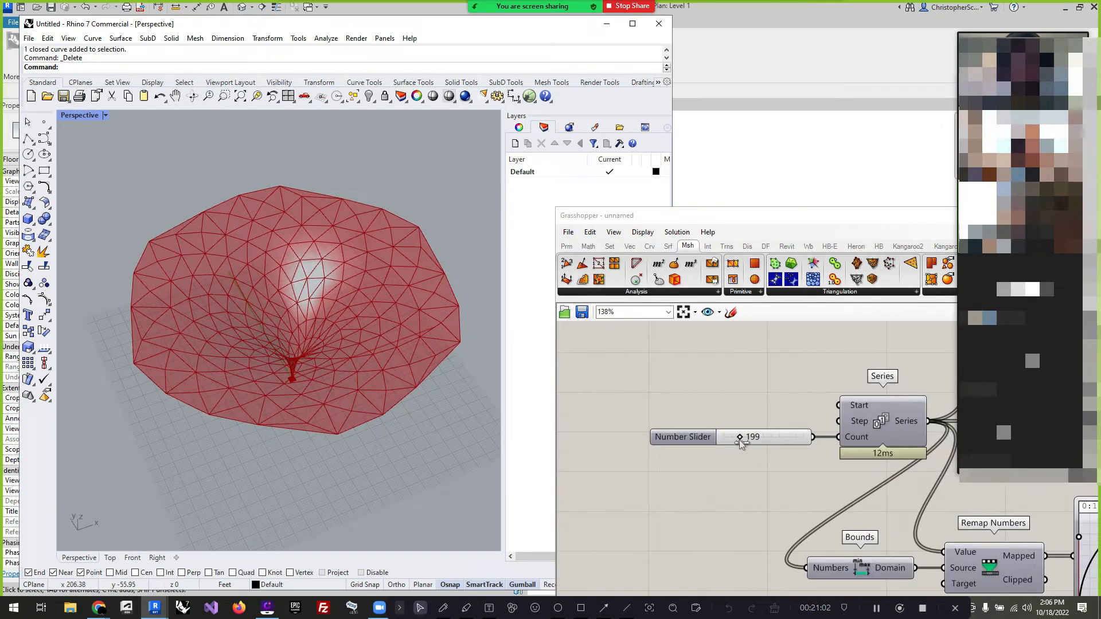
{"action": "mouse_move", "coordinate": [738, 439]}
{"action": "left_mouse_down"}
{"action": "mouse_move", "coordinate": [752, 439]}
{"action": "mouse_move", "coordinate": [732, 437]}
{"action": "mouse_move", "coordinate": [743, 437]}
{"action": "left_mouse_up"}
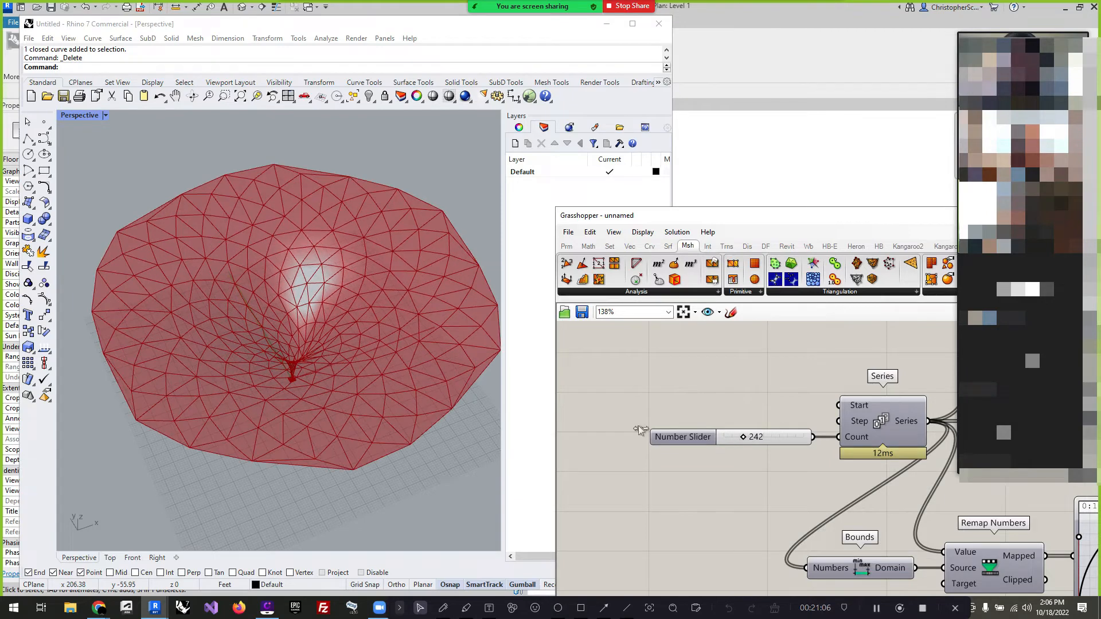
{"action": "right_click_drag", "start_coordinate": [434, 458], "coordinate": [412, 370]}
Shift the Graph Mapper's upper Bezier handle slightly toward the middle of the graph's upper edge.
{"action": "scroll", "coordinate": [745, 447], "scroll_direction": "down", "scroll_amount": 5}
{"action": "scroll", "coordinate": [894, 499], "scroll_direction": "up", "scroll_amount": 4}
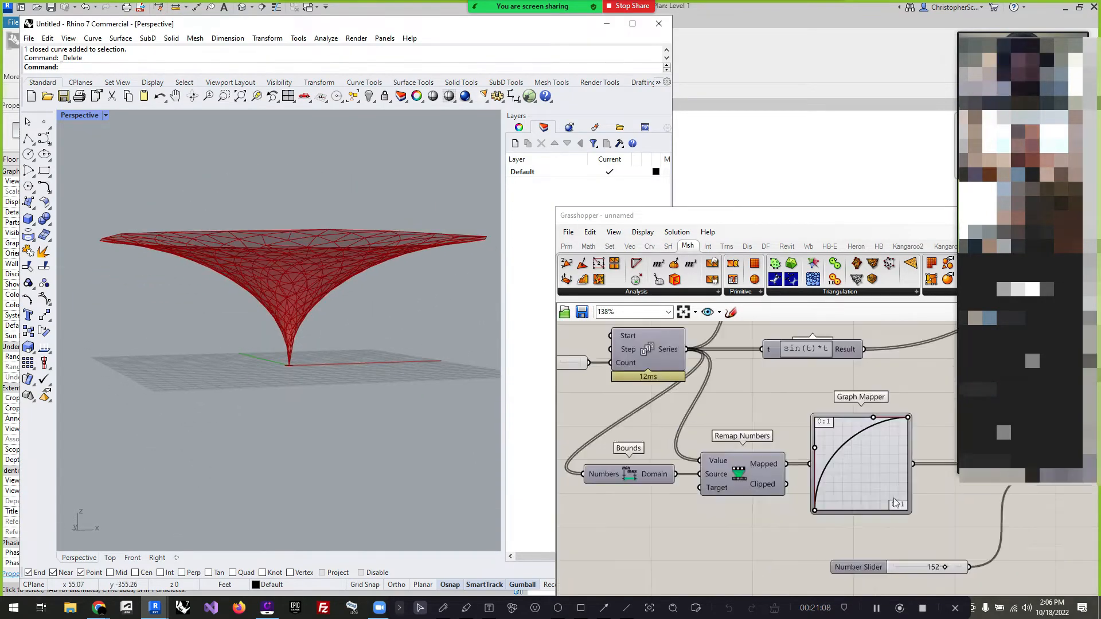
{"action": "scroll", "coordinate": [895, 503], "scroll_direction": "up", "scroll_amount": 2}
{"action": "mouse_move", "coordinate": [853, 367]}
{"action": "left_mouse_down"}
{"action": "mouse_move", "coordinate": [850, 427]}
{"action": "mouse_move", "coordinate": [848, 396]}
{"action": "mouse_move", "coordinate": [870, 445]}
{"action": "mouse_move", "coordinate": [824, 369]}
{"action": "mouse_move", "coordinate": [844, 372]}
{"action": "left_mouse_up"}
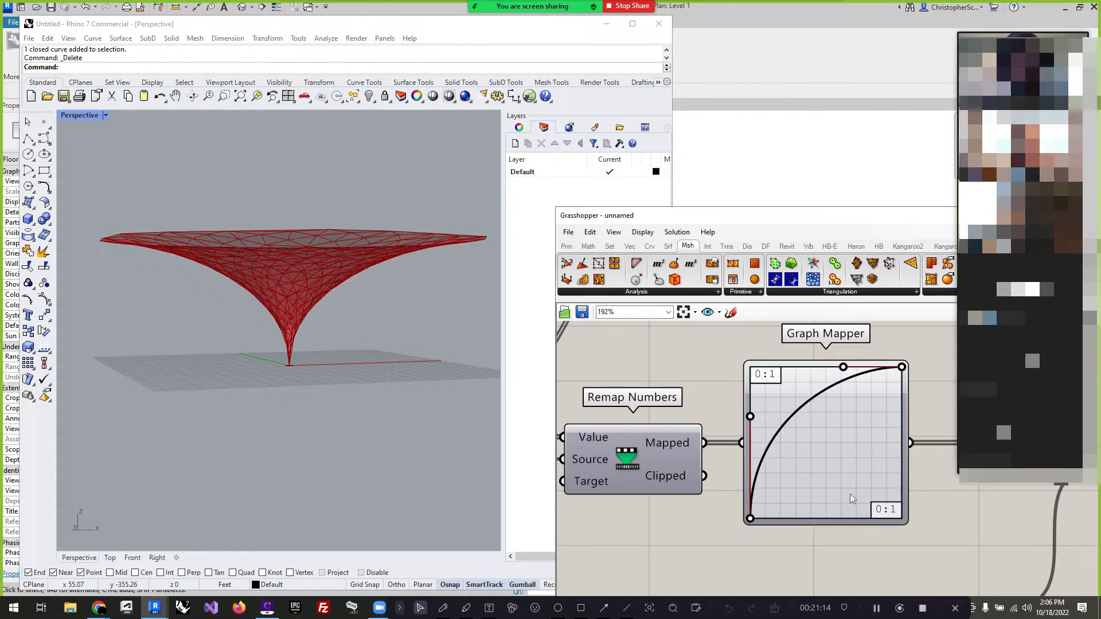
{"action": "scroll", "coordinate": [642, 419], "scroll_direction": "down", "scroll_amount": 5}
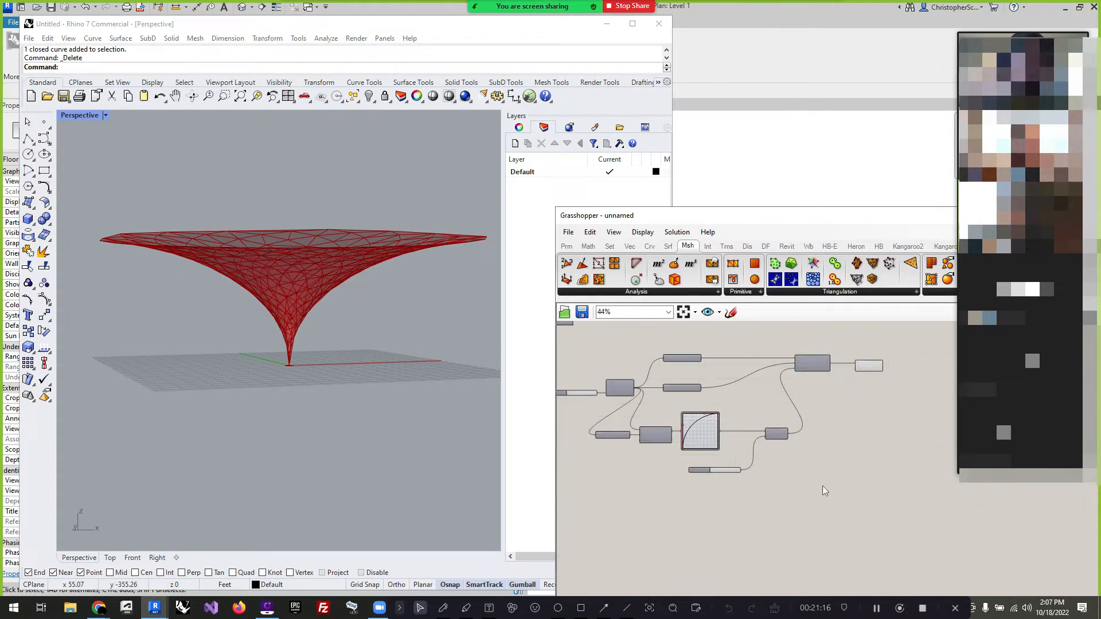
Inspect the Delaunay Mesh output from above in the Perspective viewport and minimize Rhino to bring up Revit's Level 1 plan.
{"action": "scroll", "coordinate": [802, 389], "scroll_direction": "up", "scroll_amount": 2}
{"action": "scroll", "coordinate": [851, 377], "scroll_direction": "down", "scroll_amount": 1}
{"action": "scroll", "coordinate": [851, 377], "scroll_direction": "up", "scroll_amount": 3}
{"action": "left_click", "coordinate": [854, 376]}
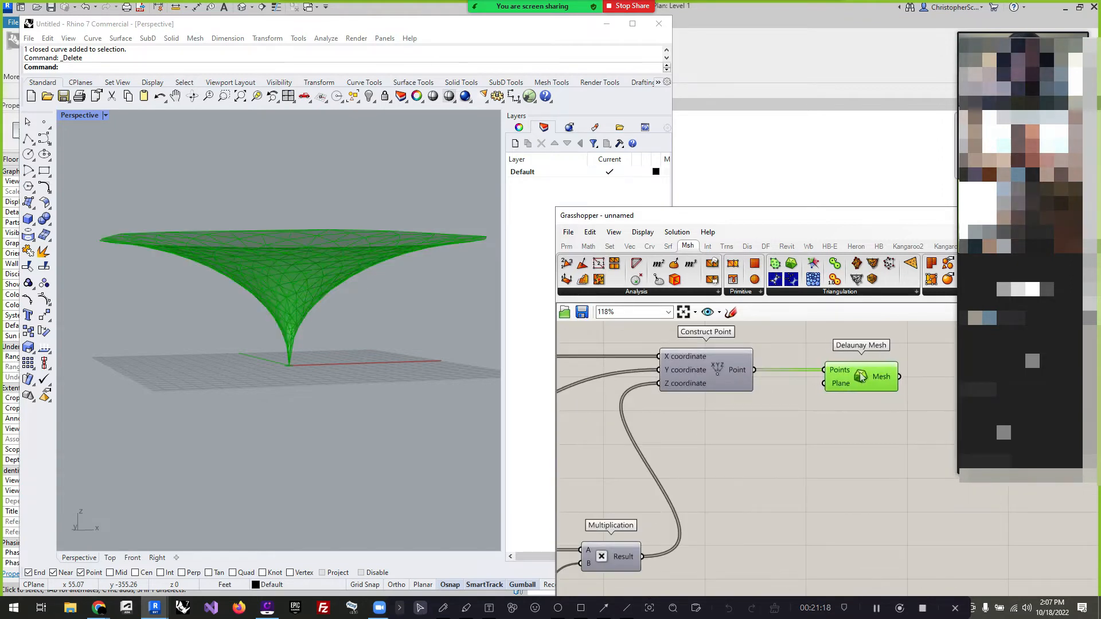
{"action": "left_click", "coordinate": [341, 349]}
{"action": "right_click_drag", "start_coordinate": [342, 350], "coordinate": [341, 375]}
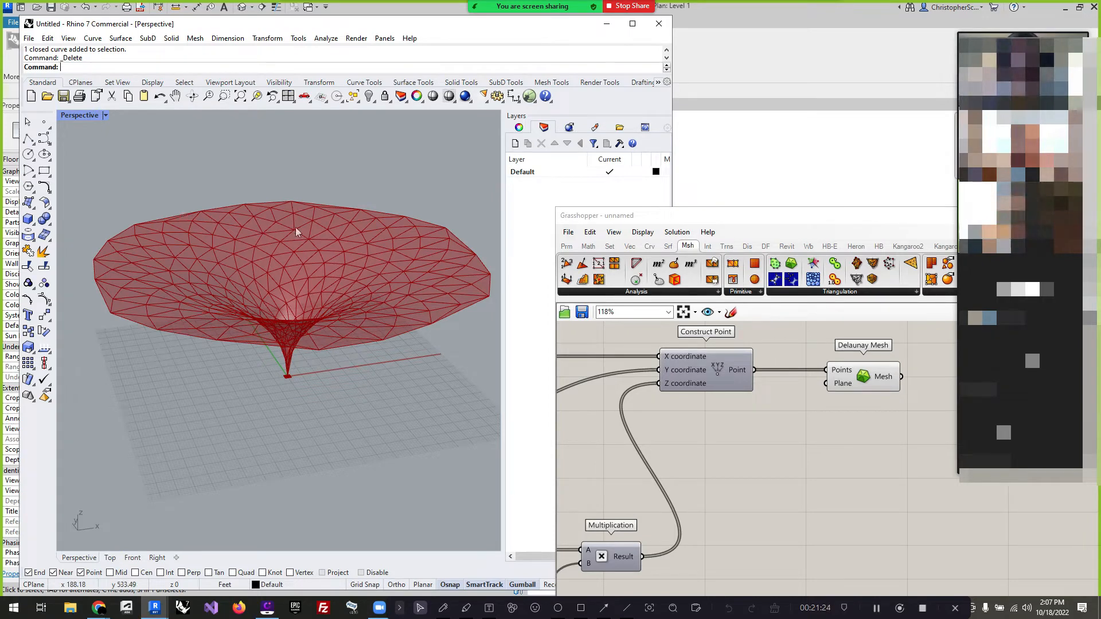
{"action": "left_click", "coordinate": [606, 23]}
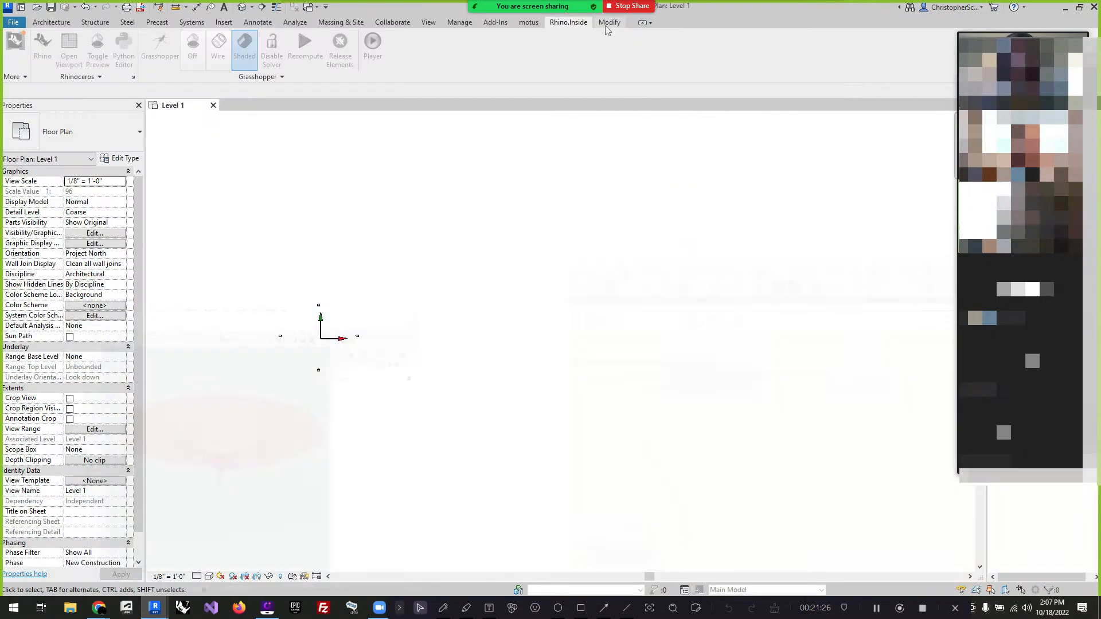
Open Revit's default 3D view and examine the shaded Delaunay mesh preview from several angles.
{"action": "left_click", "coordinate": [156, 9]}
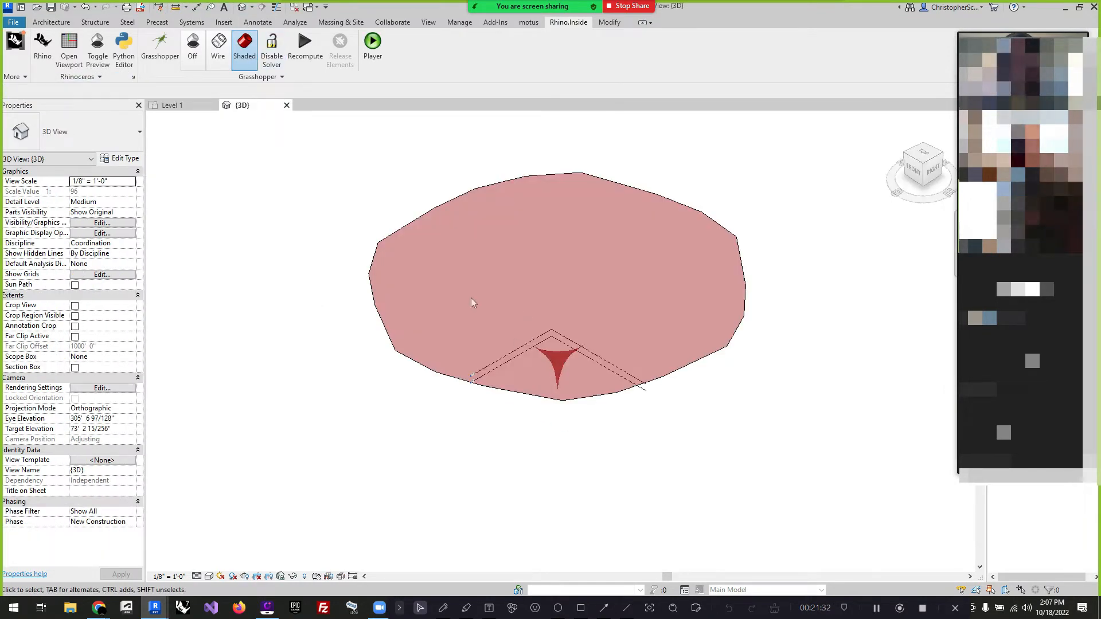
{"action": "scroll", "coordinate": [470, 297], "scroll_direction": "down", "scroll_amount": 4}
{"action": "scroll", "coordinate": [656, 336], "scroll_direction": "up", "scroll_amount": 3}
{"action": "middle_click_drag", "start_coordinate": [596, 386], "coordinate": [575, 316], "text": "shift"}
{"action": "left_click_drag", "start_coordinate": [750, 353], "coordinate": [657, 247]}
{"action": "left_click_drag", "start_coordinate": [711, 293], "coordinate": [604, 230]}
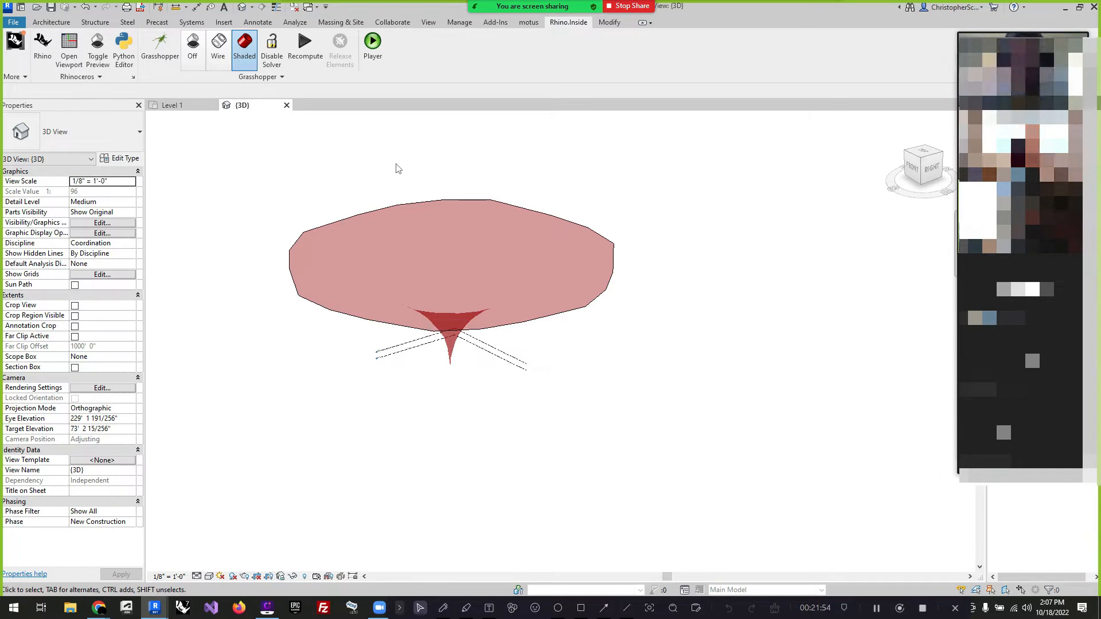
Switch back to Rhino and Grasshopper and inspect the Delaunay Mesh component's Mesh output.
{"action": "mouse_move", "coordinate": [155, 607]}
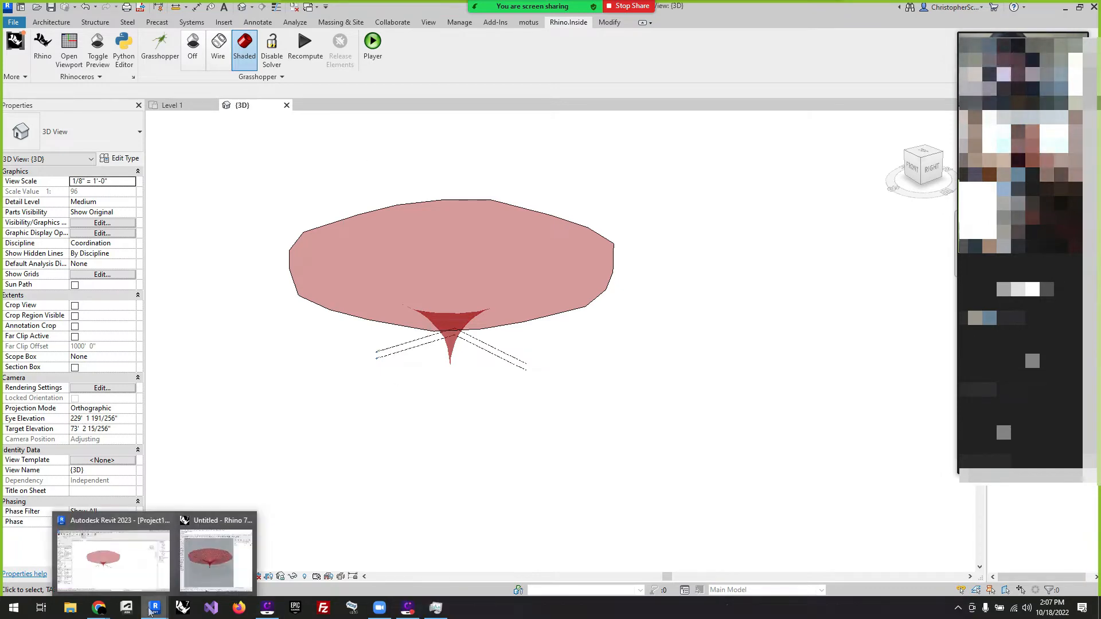
{"action": "left_click", "coordinate": [225, 560]}
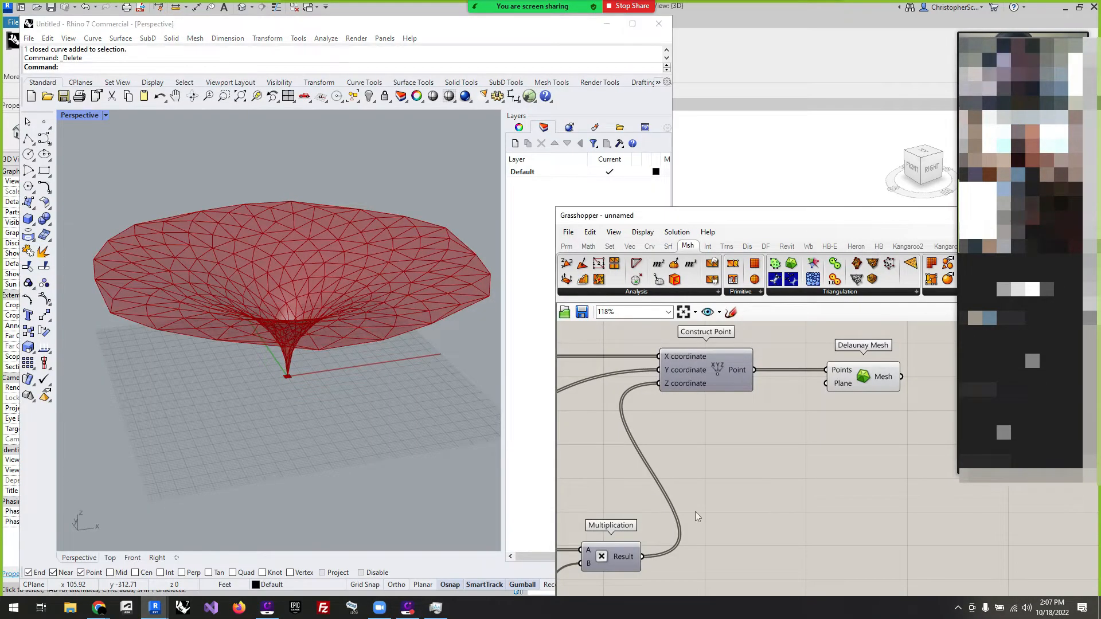
{"action": "scroll", "coordinate": [783, 389], "scroll_direction": "up", "scroll_amount": 4}
{"action": "left_click", "coordinate": [762, 372]}
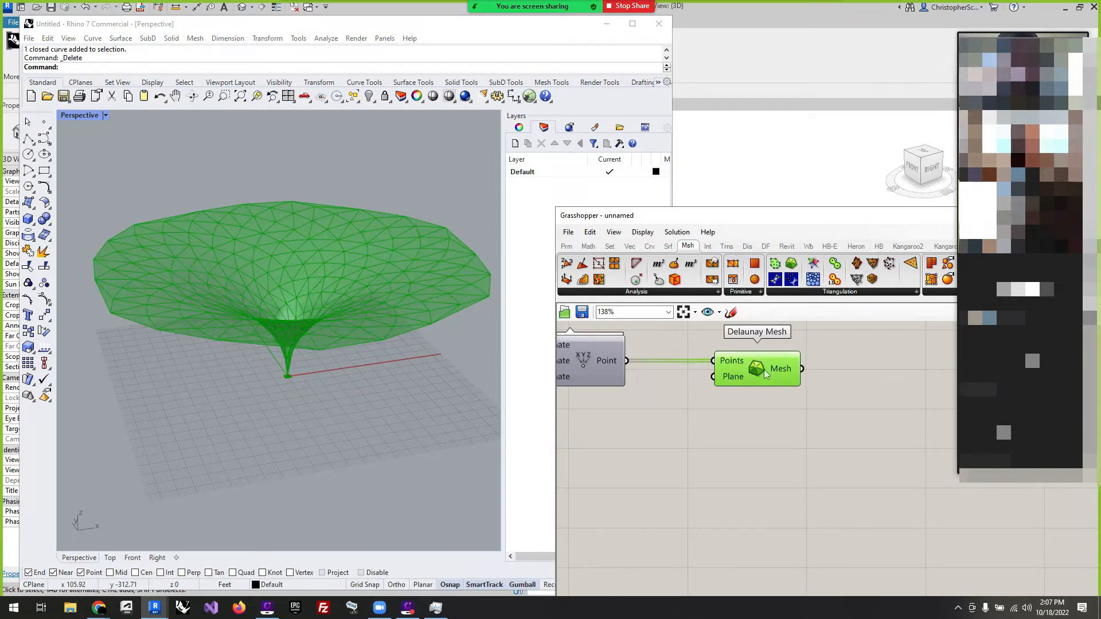
{"action": "mouse_move", "coordinate": [780, 369]}
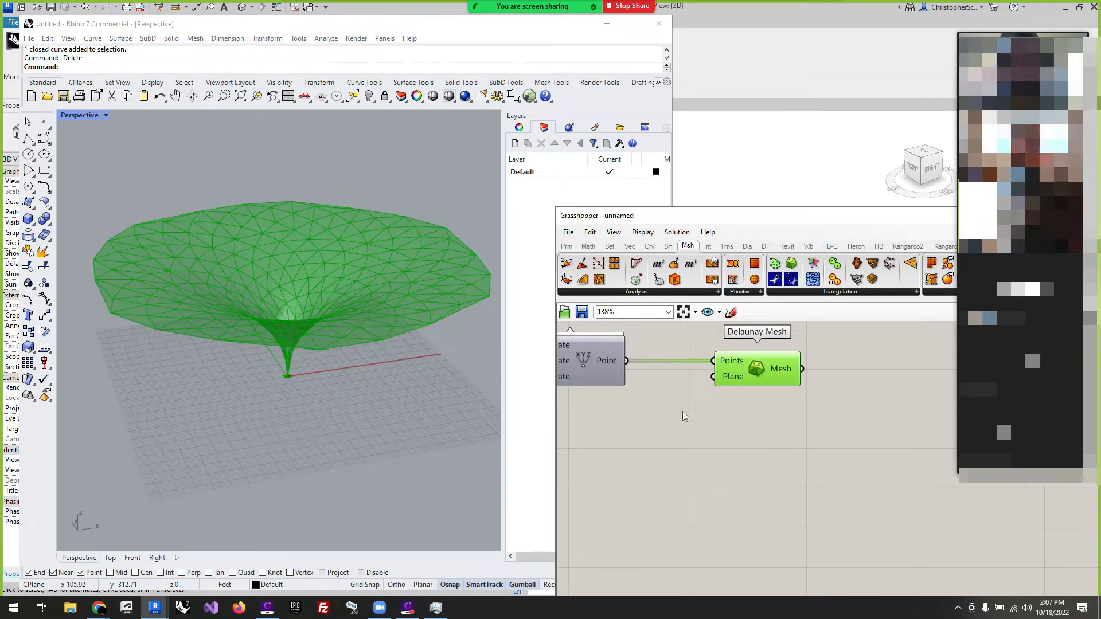
{"action": "scroll", "coordinate": [682, 411], "scroll_direction": "down", "scroll_amount": 5}
{"action": "scroll", "coordinate": [807, 418], "scroll_direction": "up", "scroll_amount": 3}
{"action": "double_click", "coordinate": [807, 418]}
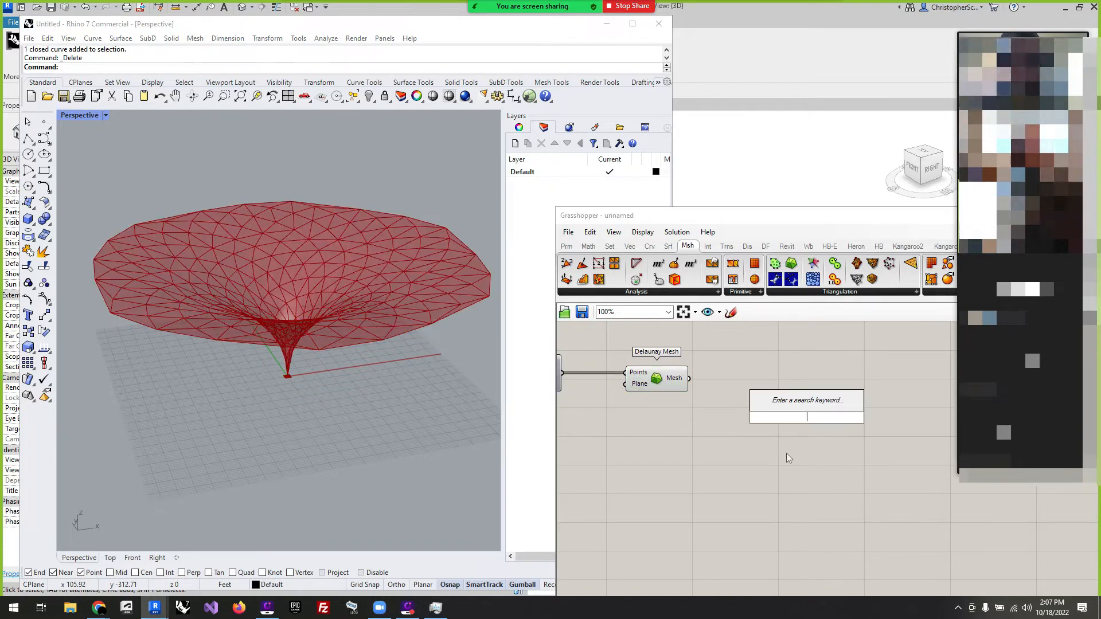
{"action": "type", "text": "faces"}
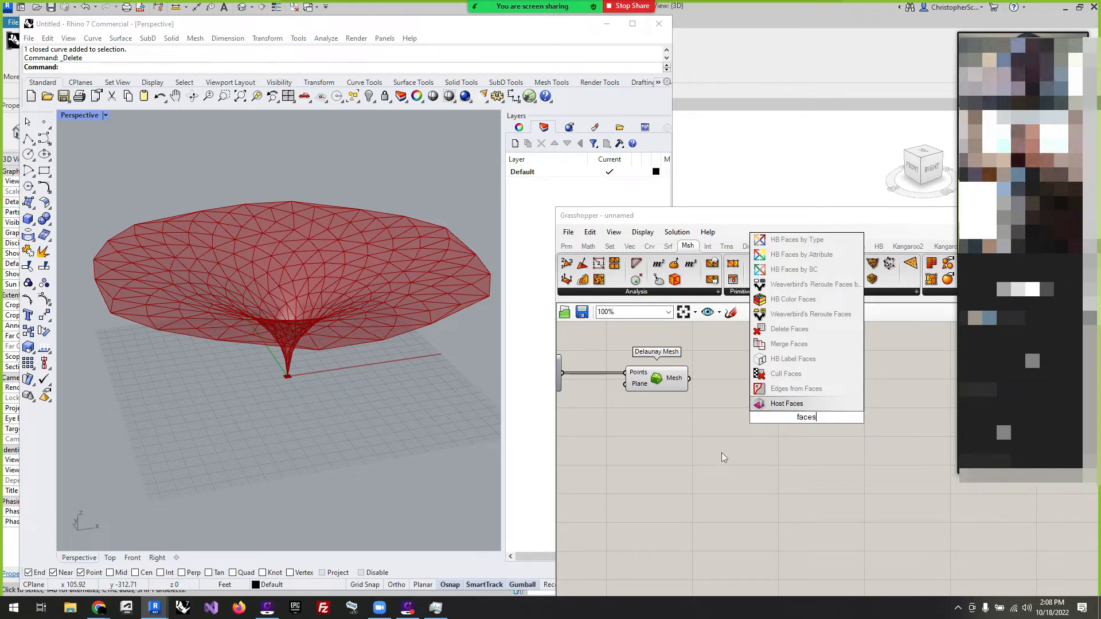
{"action": "key", "text": "Escape"}
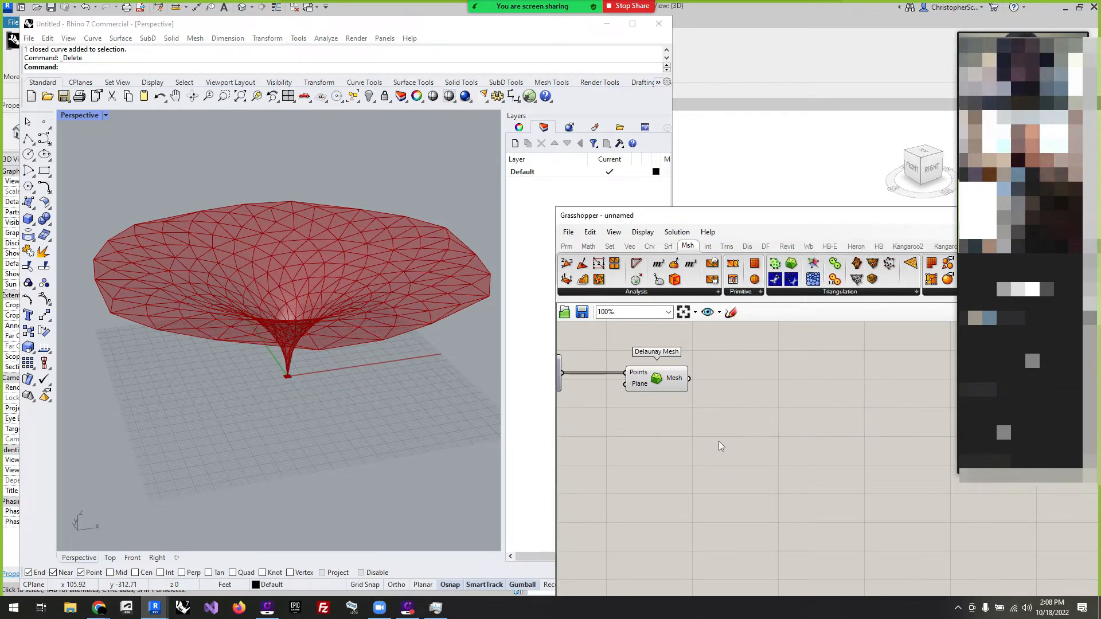
Add a Deconstruct Mesh component fed by the Delaunay Mesh output and inspect its Faces list.
{"action": "left_click", "coordinate": [663, 294]}
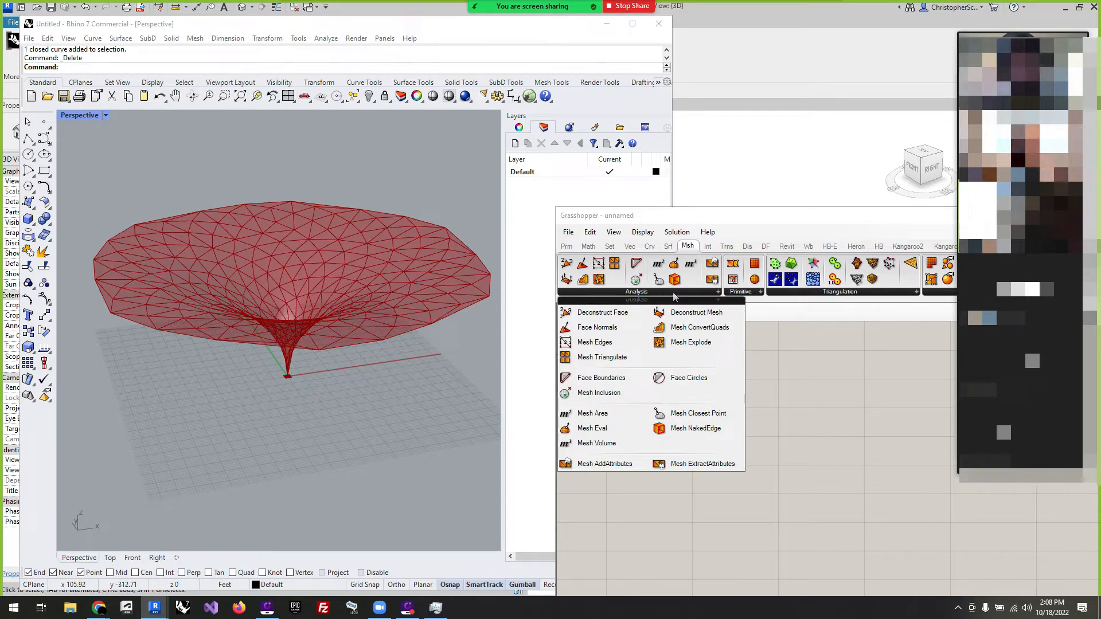
{"action": "left_click", "coordinate": [686, 314]}
{"action": "left_click", "coordinate": [731, 365]}
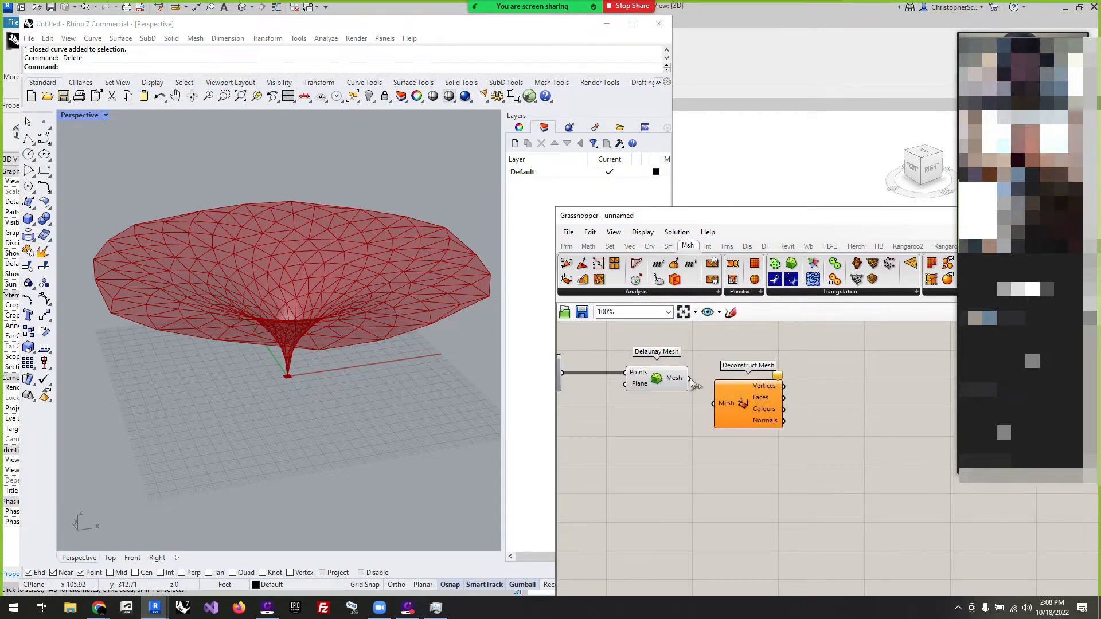
{"action": "left_click_drag", "start_coordinate": [690, 378], "coordinate": [738, 381]}
{"action": "scroll", "coordinate": [734, 390], "scroll_direction": "down", "scroll_amount": 3}
{"action": "scroll", "coordinate": [738, 392], "scroll_direction": "up", "scroll_amount": 4}
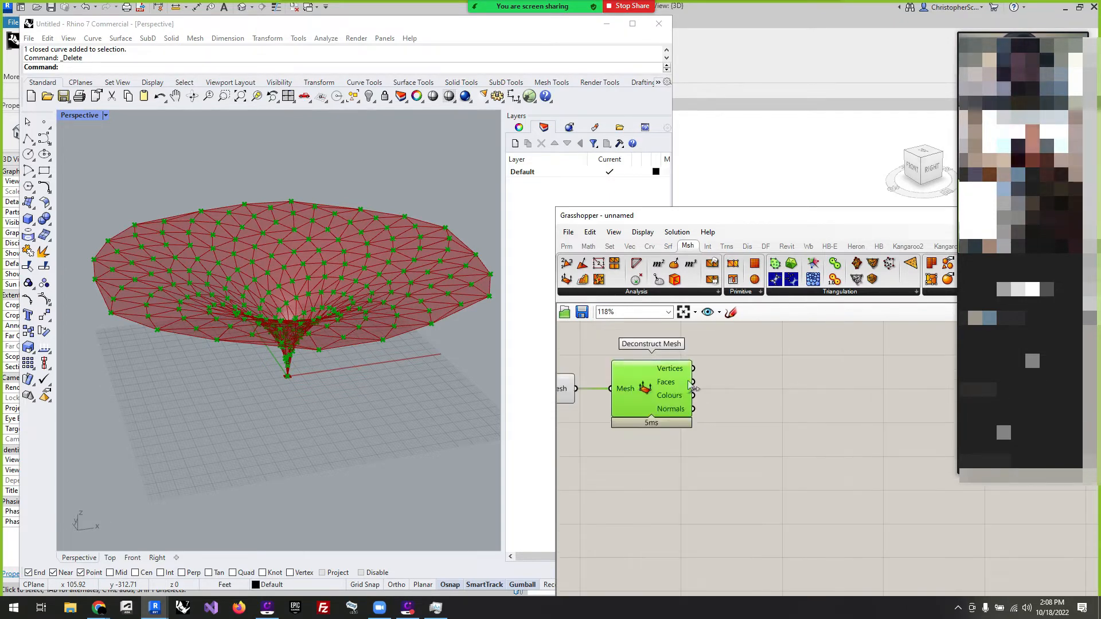
{"action": "mouse_move", "coordinate": [669, 386]}
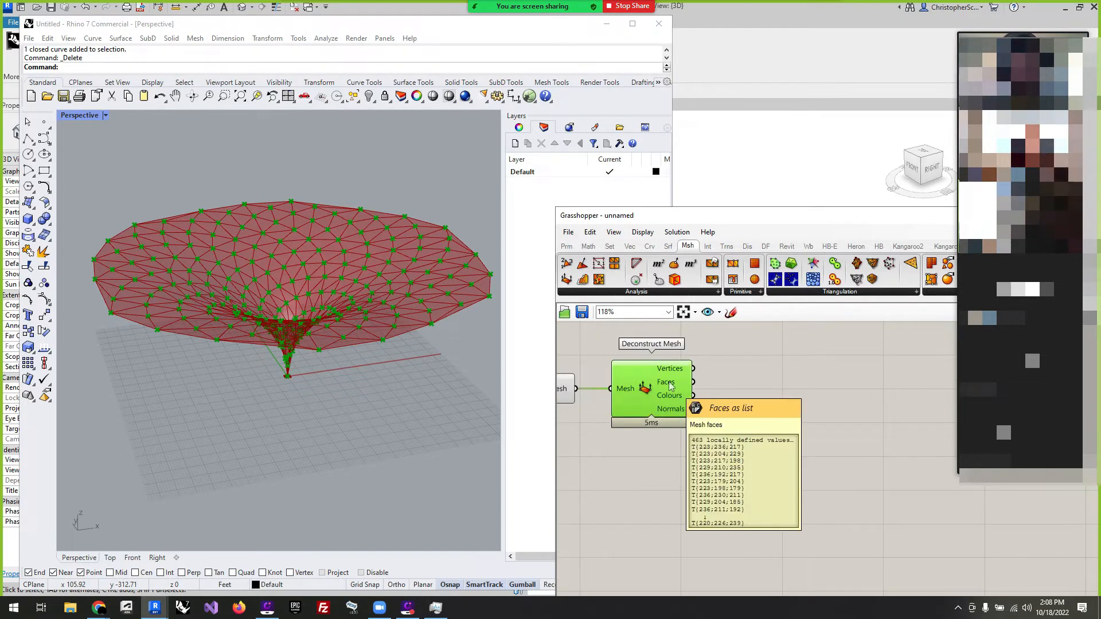
{"action": "left_click", "coordinate": [805, 401]}
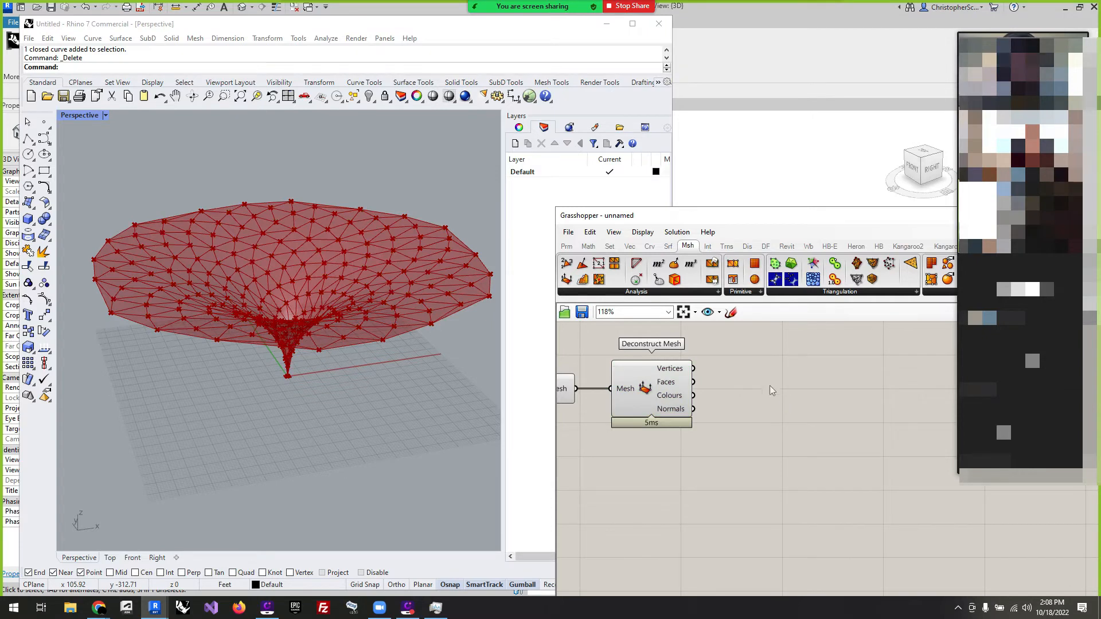
{"action": "left_click", "coordinate": [639, 293]}
{"action": "left_click_drag", "start_coordinate": [590, 312], "coordinate": [791, 393]}
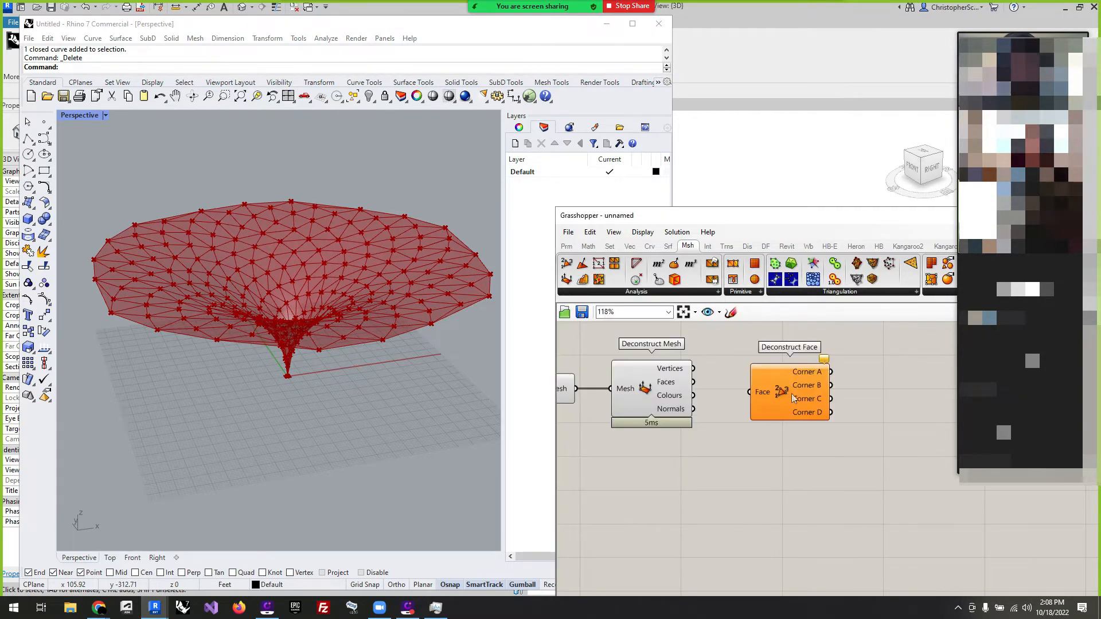
{"action": "left_click_drag", "start_coordinate": [718, 387], "coordinate": [725, 418]}
{"action": "left_click", "coordinate": [789, 400]}
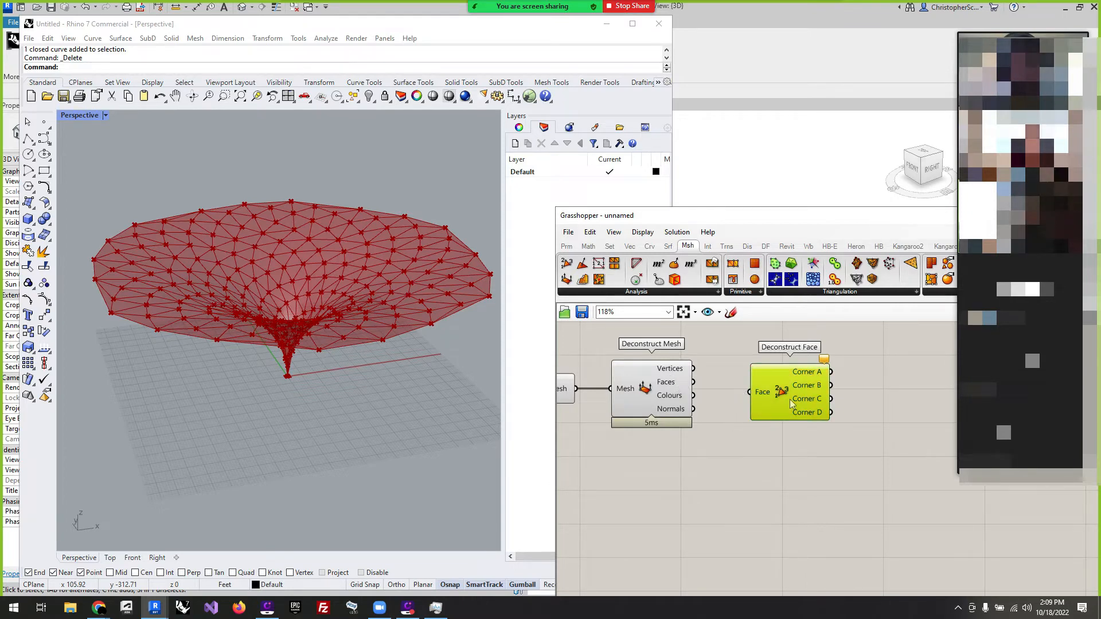
{"action": "key", "text": "Delete"}
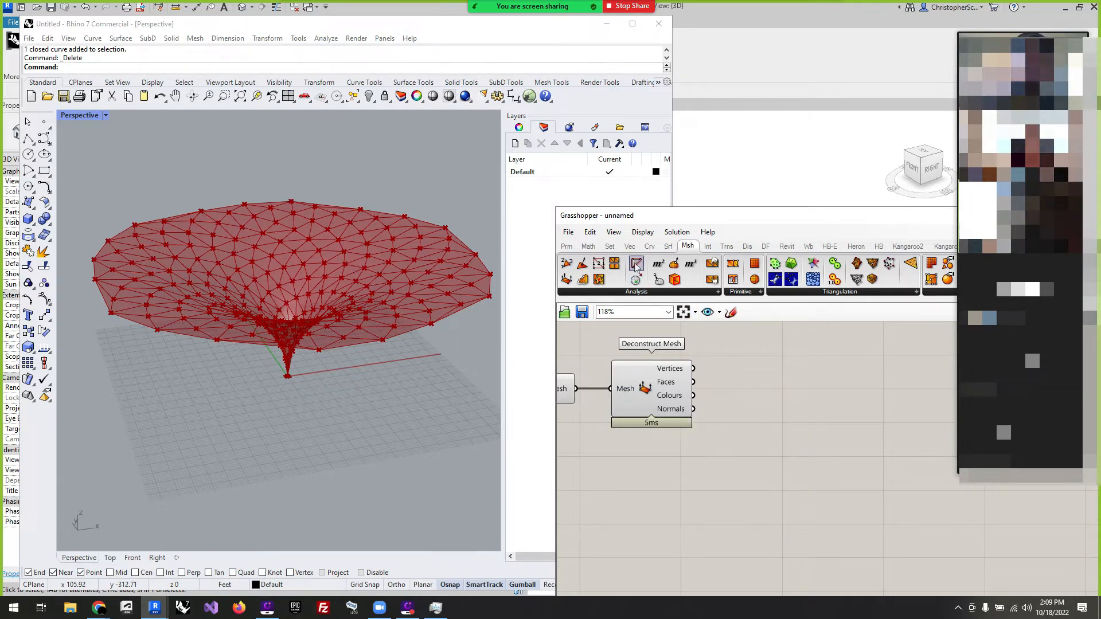
Add a Face Boundaries component below Deconstruct Mesh and feed its Mesh input from the Delaunay Mesh output.
{"action": "left_click_drag", "start_coordinate": [768, 418], "coordinate": [783, 391]}
{"action": "left_click_drag", "start_coordinate": [707, 388], "coordinate": [776, 382]}
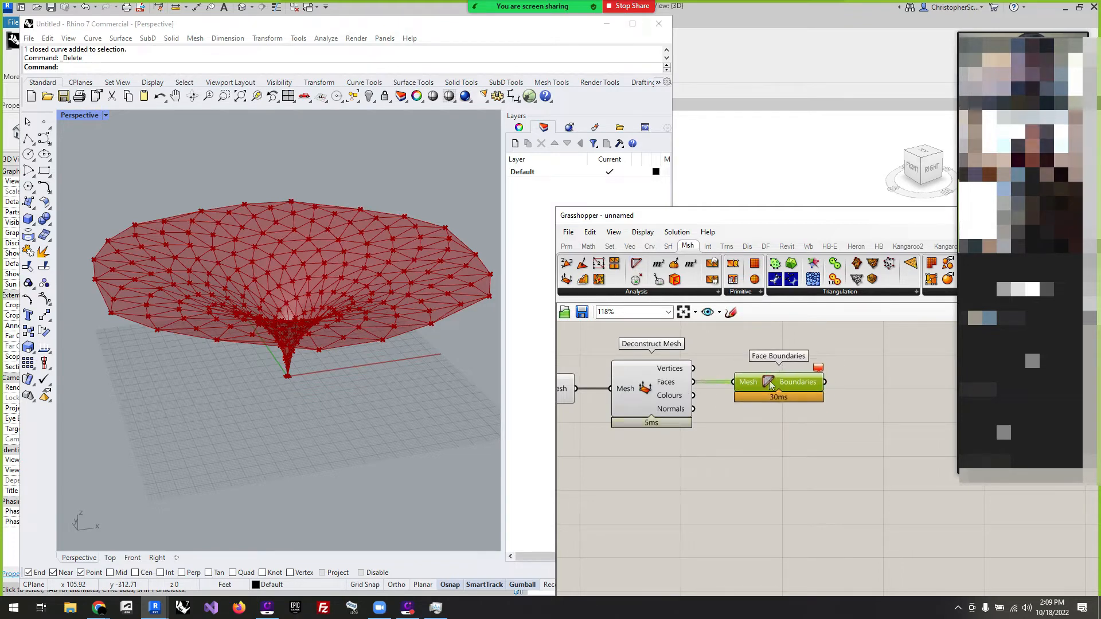
{"action": "scroll", "coordinate": [748, 427], "scroll_direction": "down", "scroll_amount": 2}
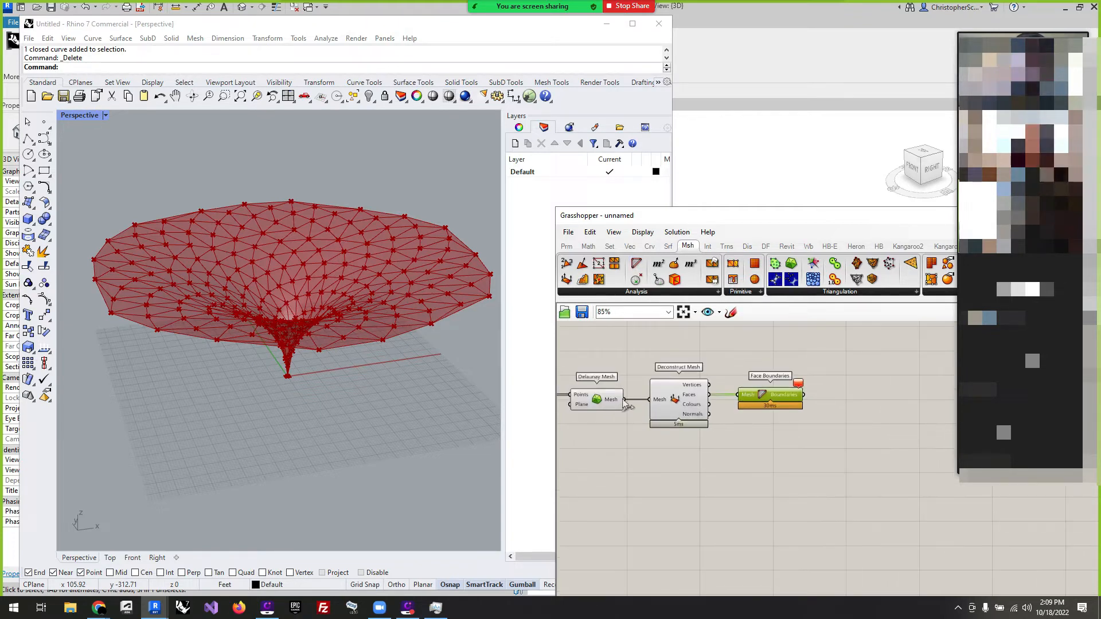
{"action": "left_click_drag", "start_coordinate": [624, 399], "coordinate": [668, 469]}
{"action": "left_click", "coordinate": [730, 423]}
{"action": "left_click", "coordinate": [687, 399]}
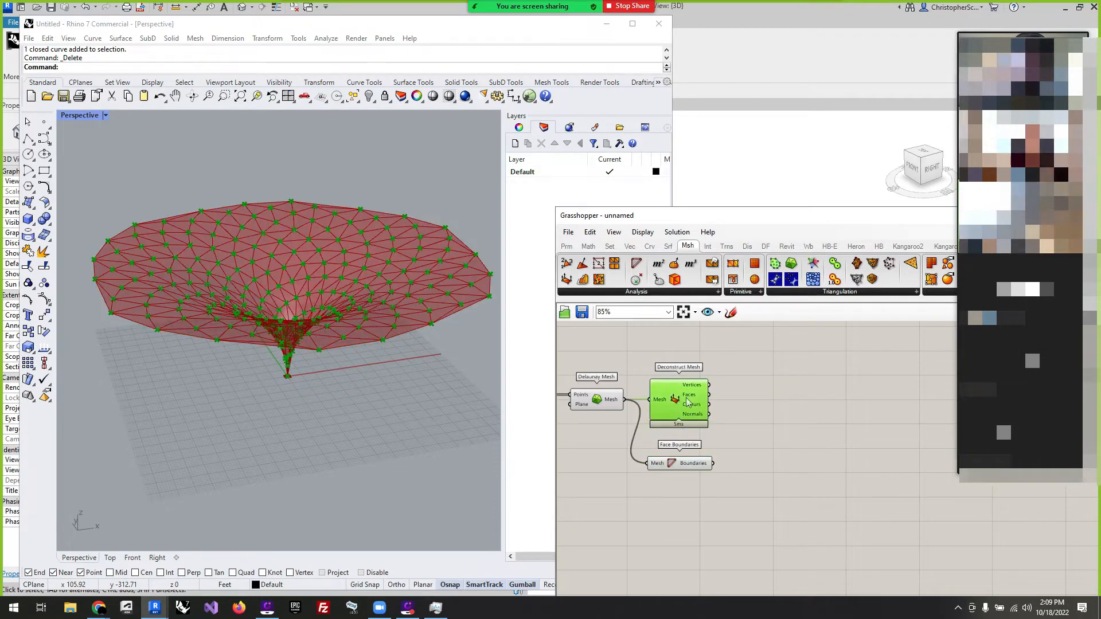
{"action": "scroll", "coordinate": [686, 400], "scroll_direction": "up", "scroll_amount": 2}
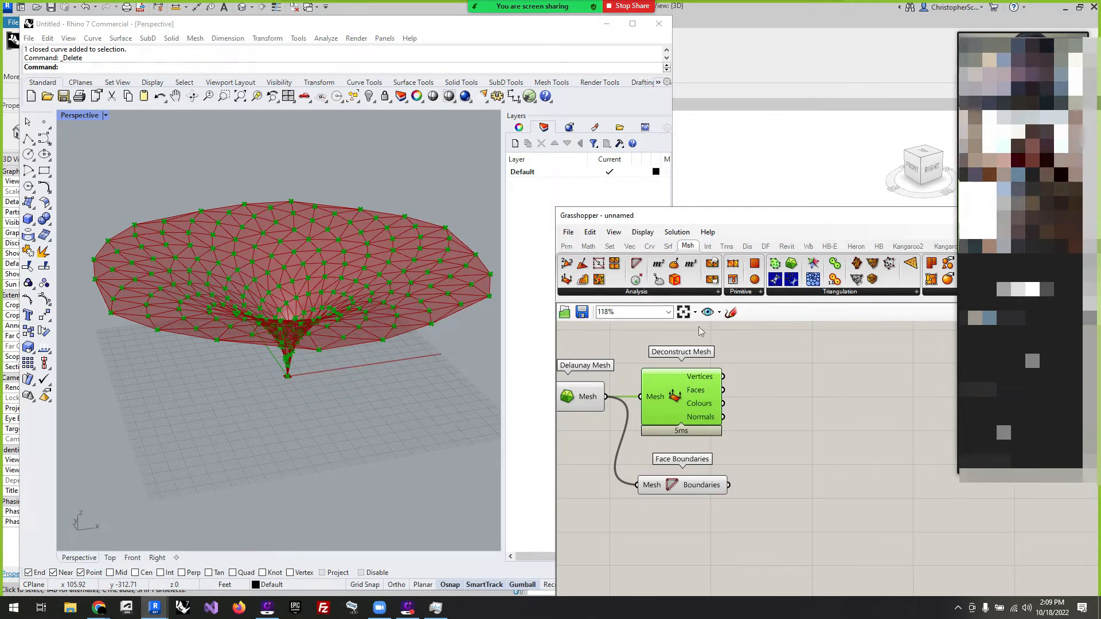
{"action": "left_click", "coordinate": [650, 293]}
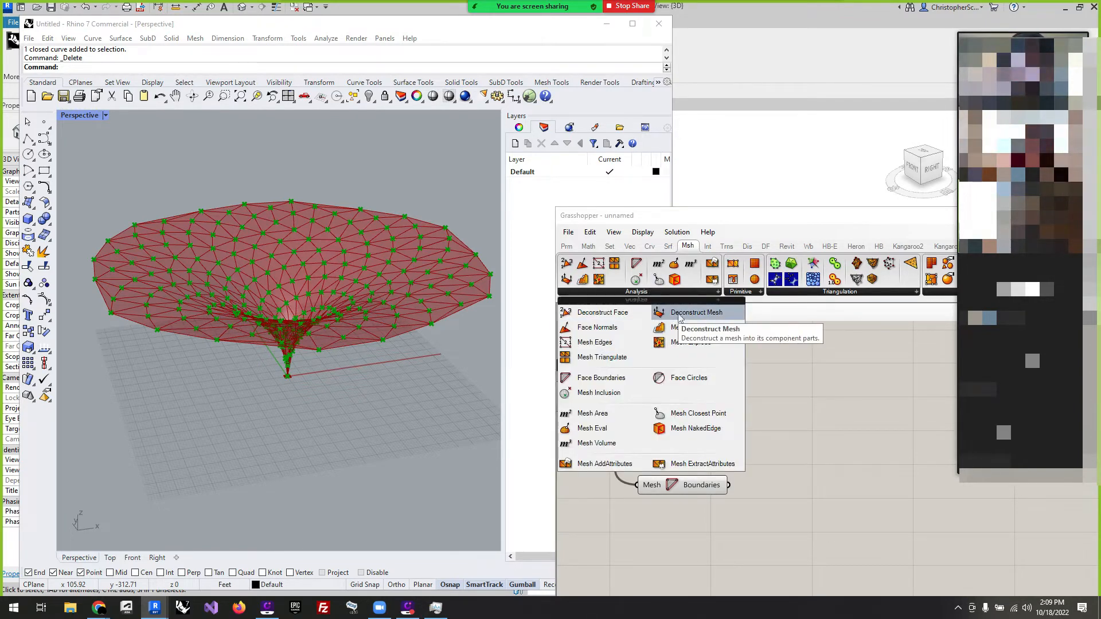
{"action": "left_click_drag", "start_coordinate": [602, 312], "coordinate": [803, 398]}
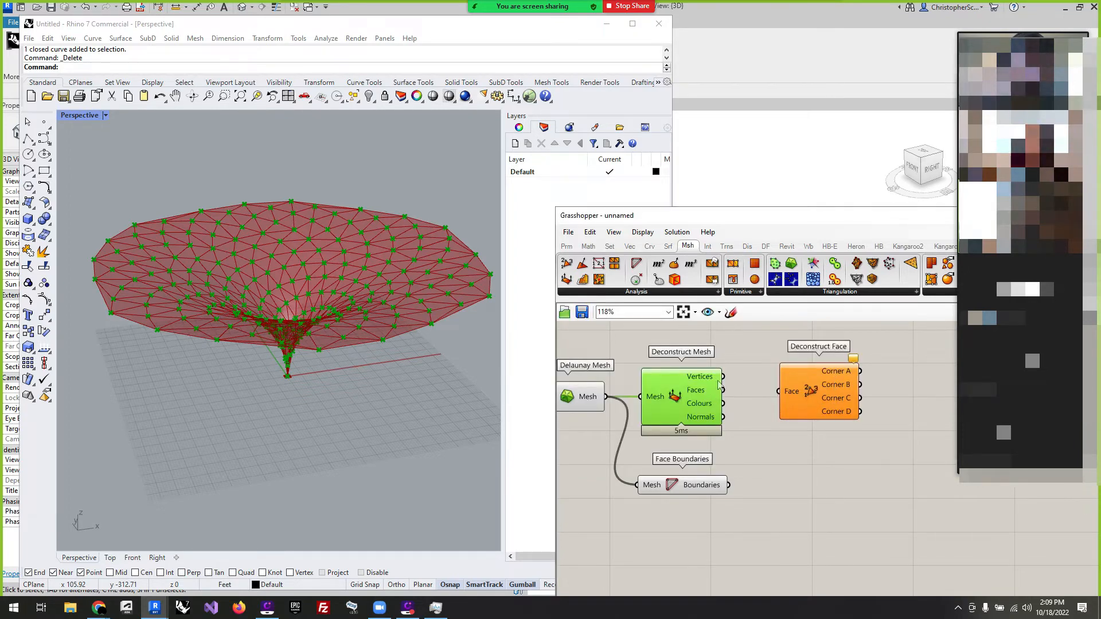
{"action": "left_click", "coordinate": [811, 391]}
{"action": "key", "text": "Delete"}
Inspect the Boundaries output of the Face Boundaries component.
{"action": "left_click", "coordinate": [700, 486]}
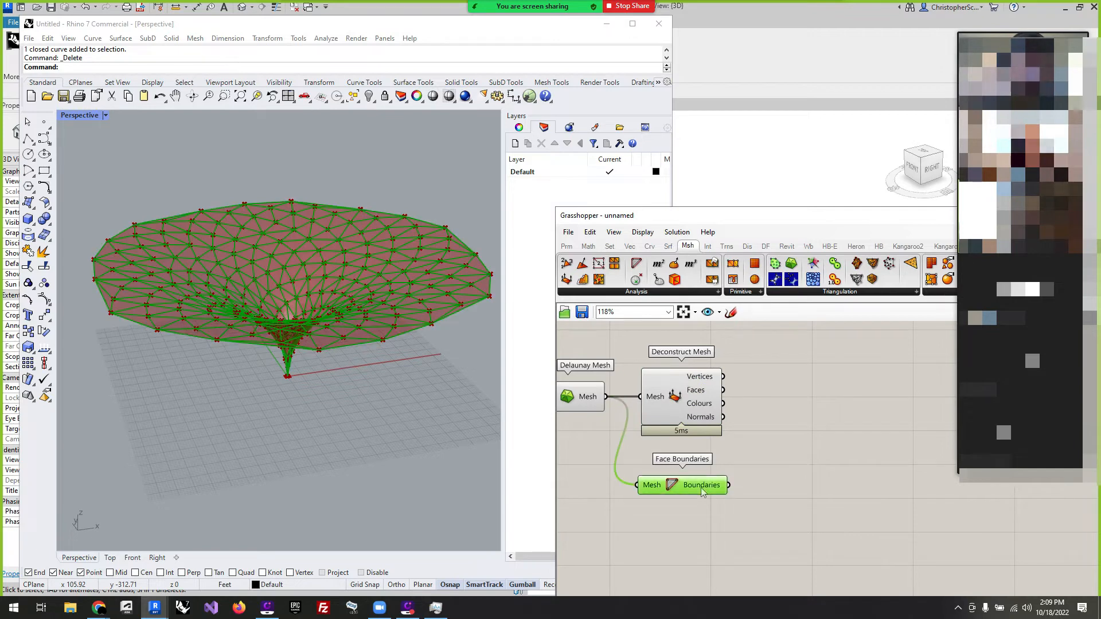
{"action": "mouse_move", "coordinate": [701, 492]}
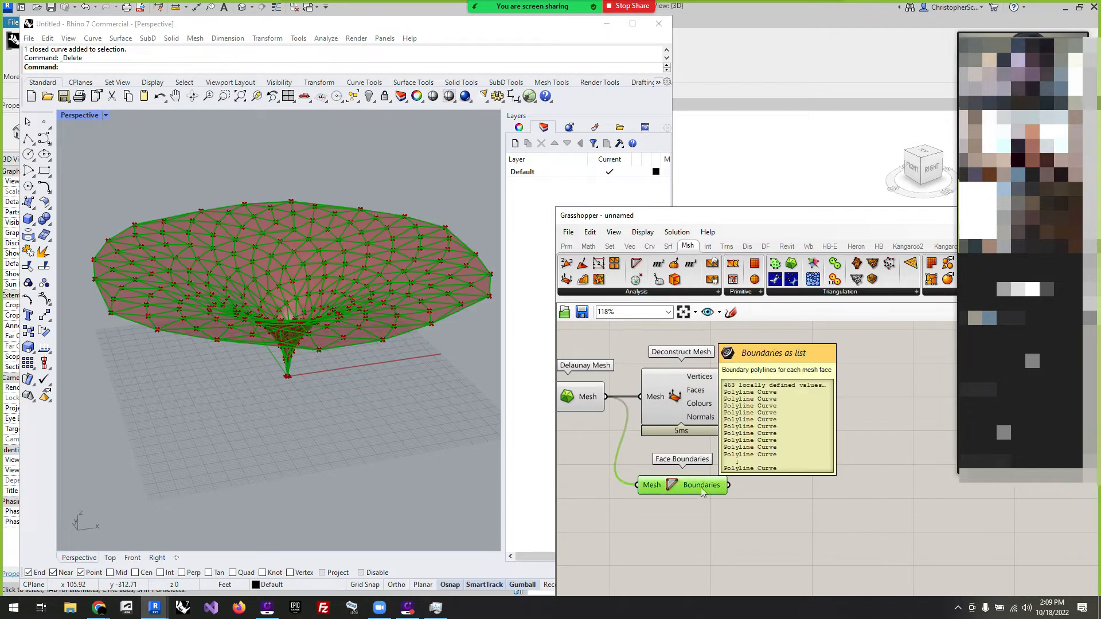
{"action": "left_click", "coordinate": [753, 490]}
Add a Deconstruct Face component beside Deconstruct Mesh and connect the Faces output to its Face input.
{"action": "left_click", "coordinate": [675, 294]}
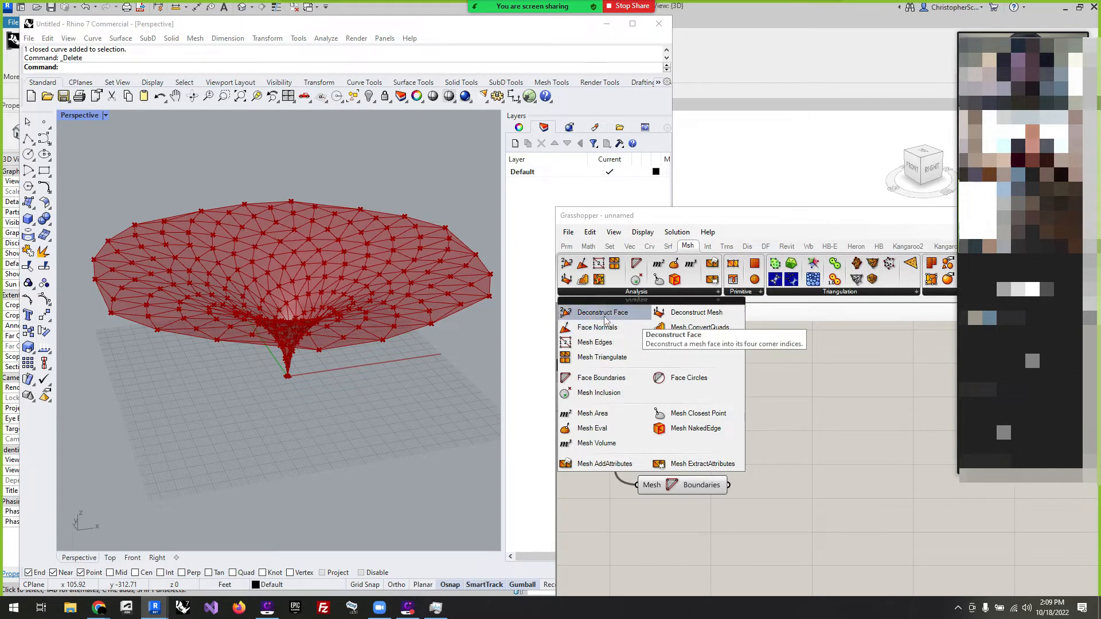
{"action": "left_click_drag", "start_coordinate": [590, 313], "coordinate": [837, 380]}
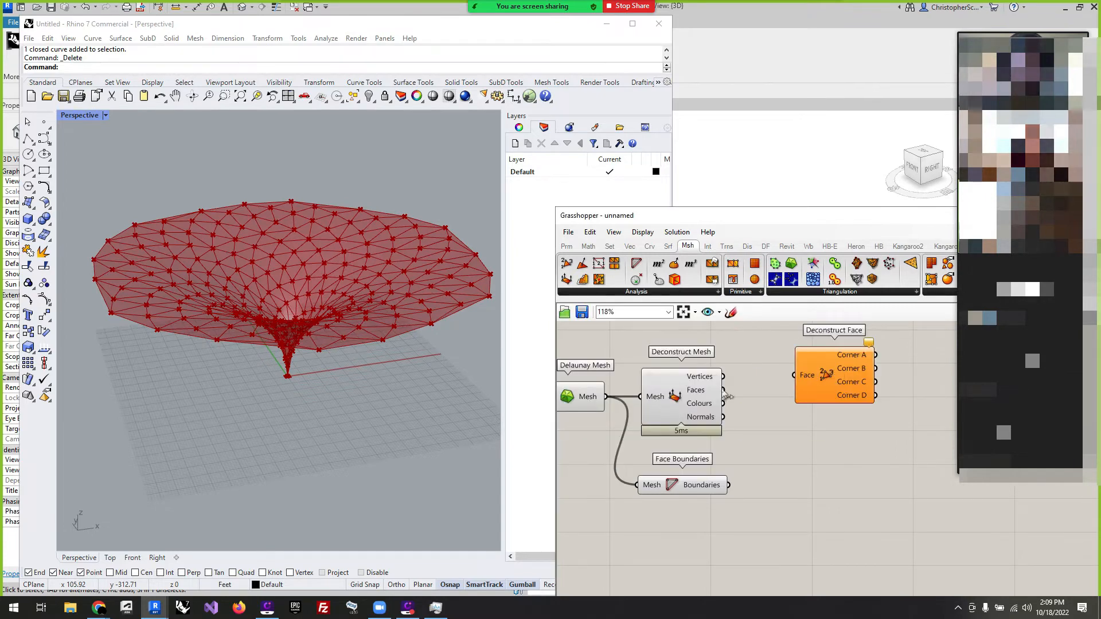
{"action": "left_click_drag", "start_coordinate": [723, 390], "coordinate": [790, 390]}
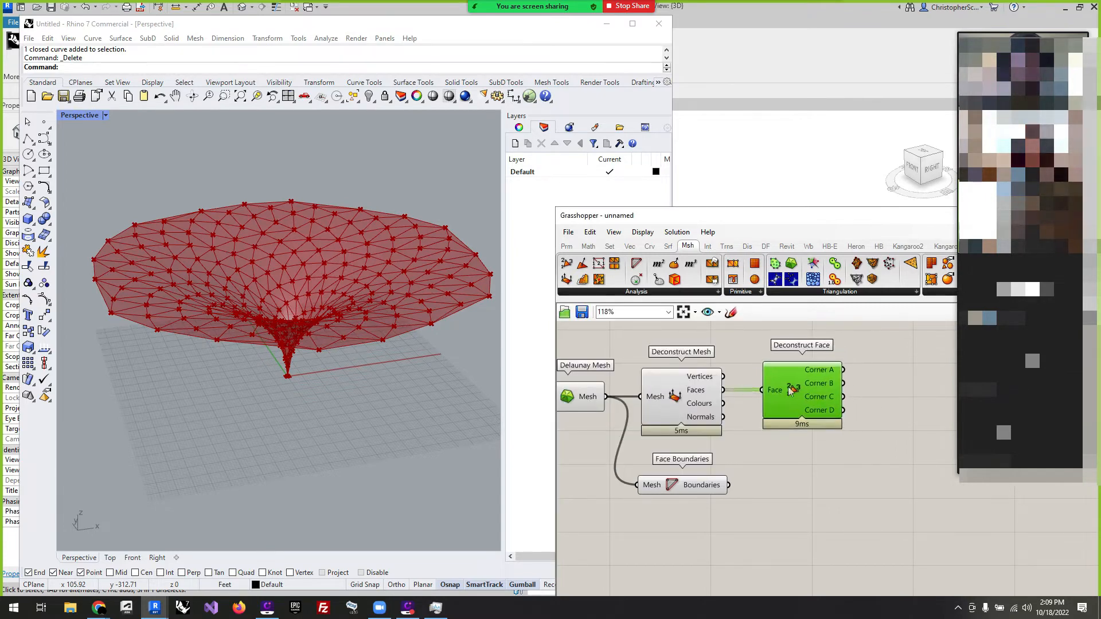
Add an empty Panel to the canvas and place it below and beyond Deconstruct Face.
{"action": "scroll", "coordinate": [757, 404], "scroll_direction": "down", "scroll_amount": 2}
{"action": "double_click", "coordinate": [827, 398]}
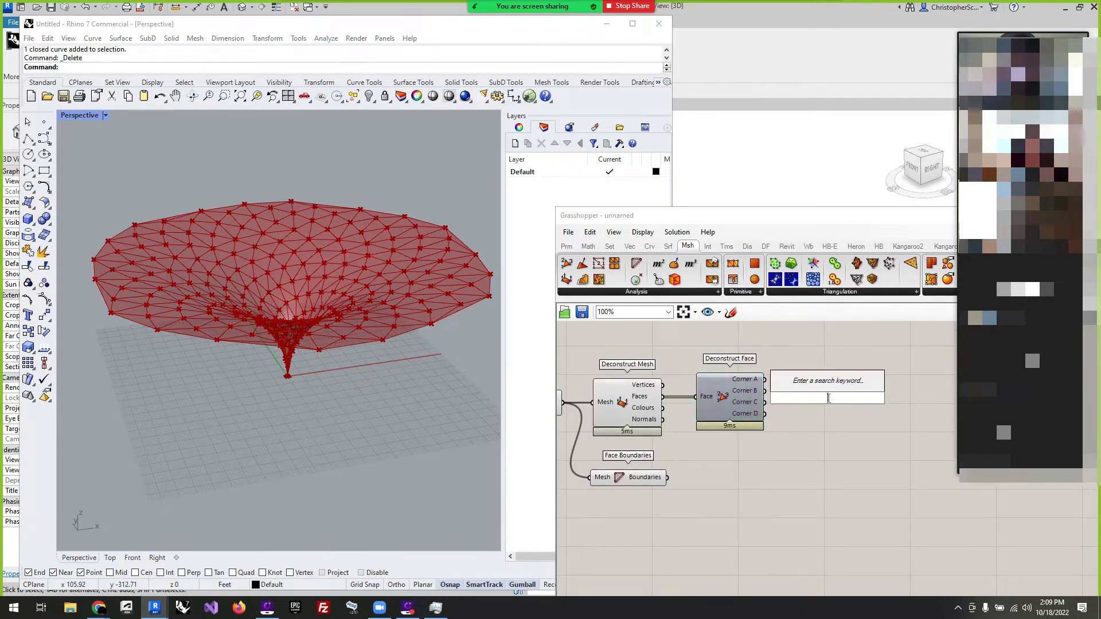
{"action": "type", "text": "panel"}
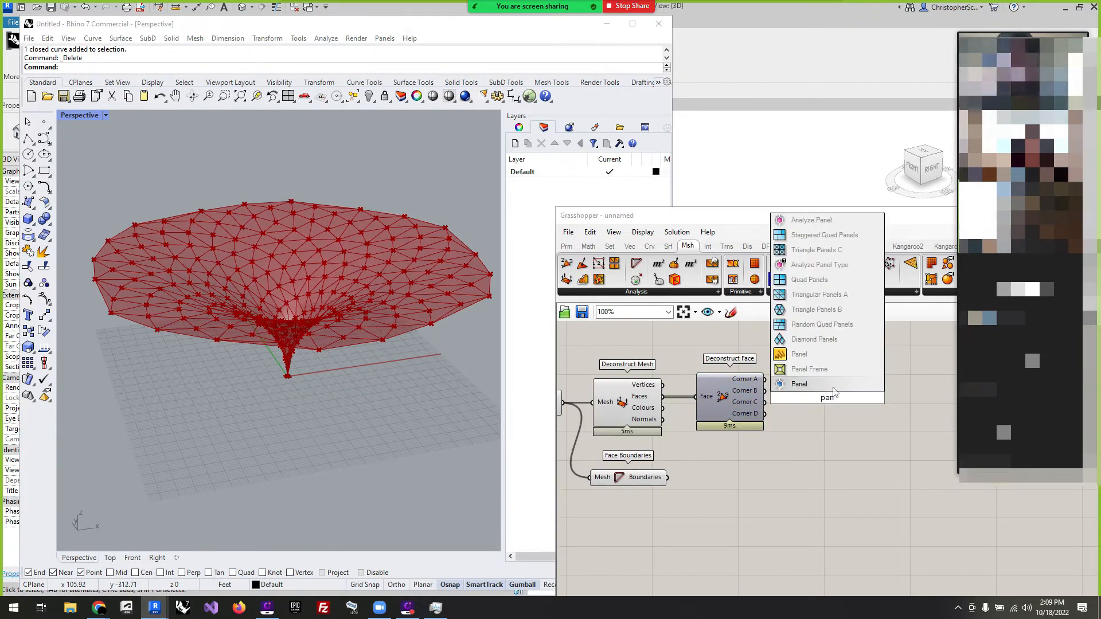
{"action": "left_click", "coordinate": [808, 358]}
{"action": "left_click_drag", "start_coordinate": [814, 397], "coordinate": [879, 472]}
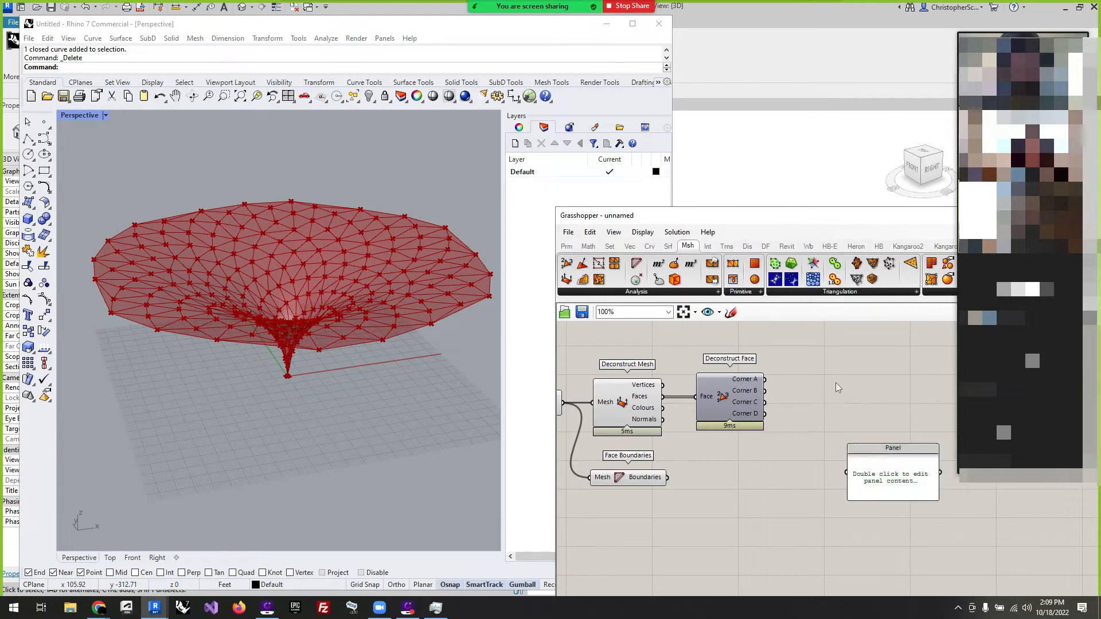
{"action": "double_click", "coordinate": [835, 383]}
{"action": "type", "text": "point"}
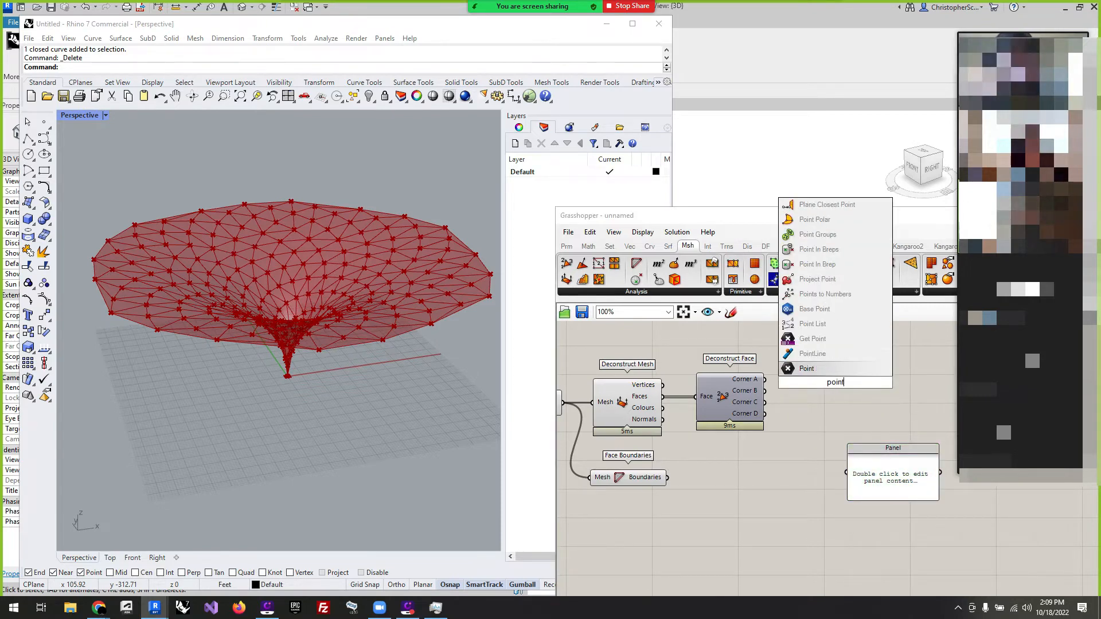
{"action": "left_click", "coordinate": [835, 372]}
{"action": "left_click_drag", "start_coordinate": [764, 382], "coordinate": [794, 381]}
{"action": "left_click", "coordinate": [805, 380]}
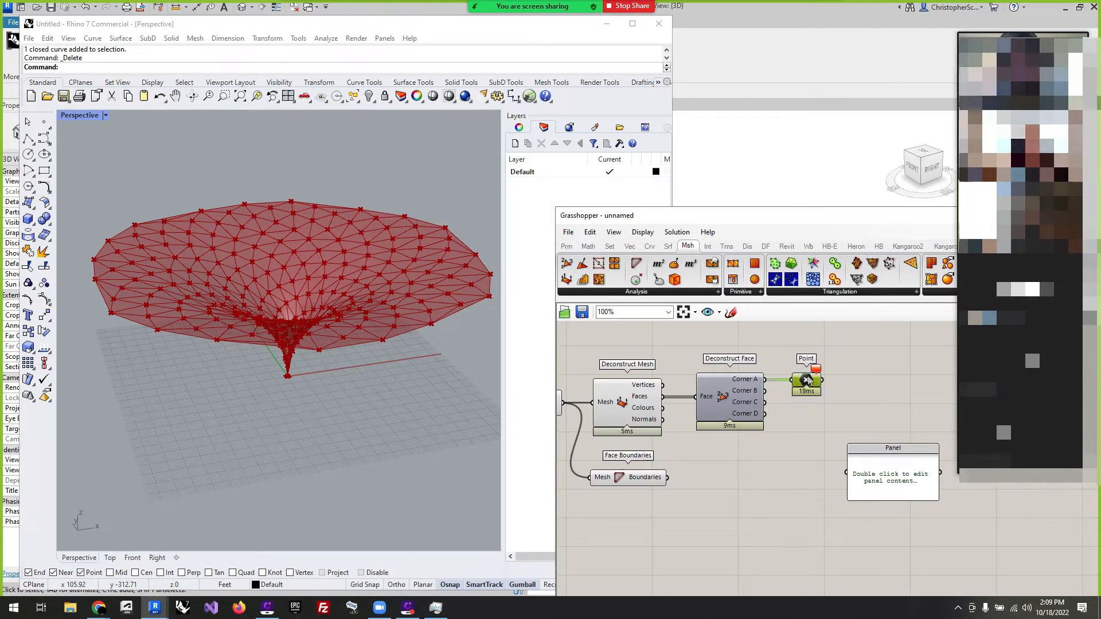
{"action": "key", "text": "Delete"}
Delete the Deconstruct Face component connected to Deconstruct Mesh's Faces output.
{"action": "left_click", "coordinate": [747, 377]}
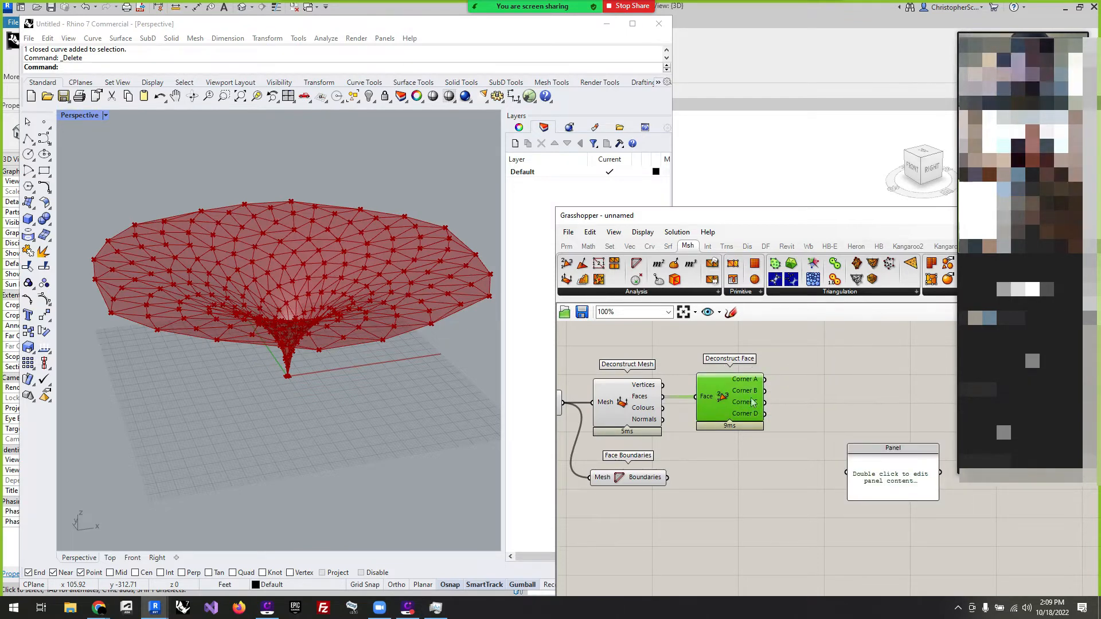
{"action": "scroll", "coordinate": [804, 379], "scroll_direction": "up", "scroll_amount": 2}
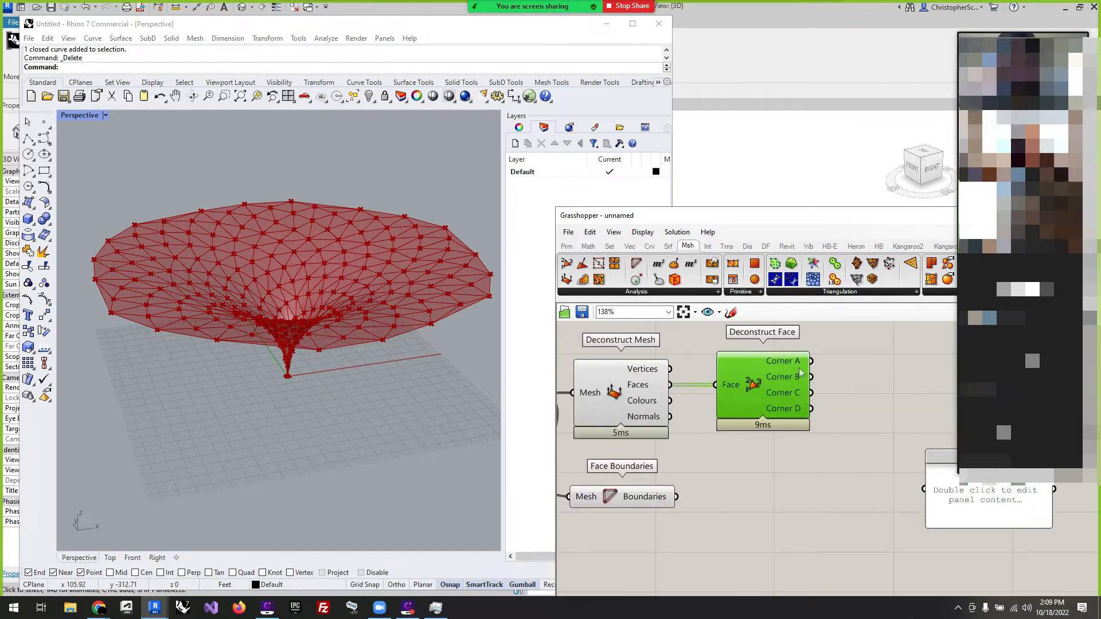
{"action": "mouse_move", "coordinate": [791, 364]}
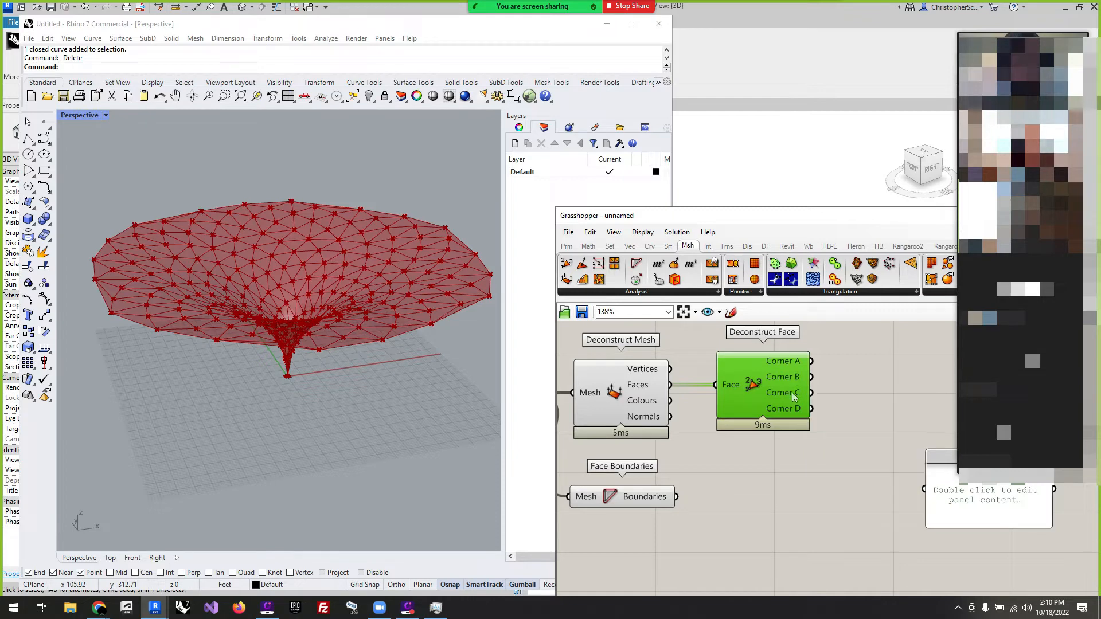
{"action": "scroll", "coordinate": [821, 410], "scroll_direction": "down", "scroll_amount": 2}
{"action": "key", "text": "Delete"}
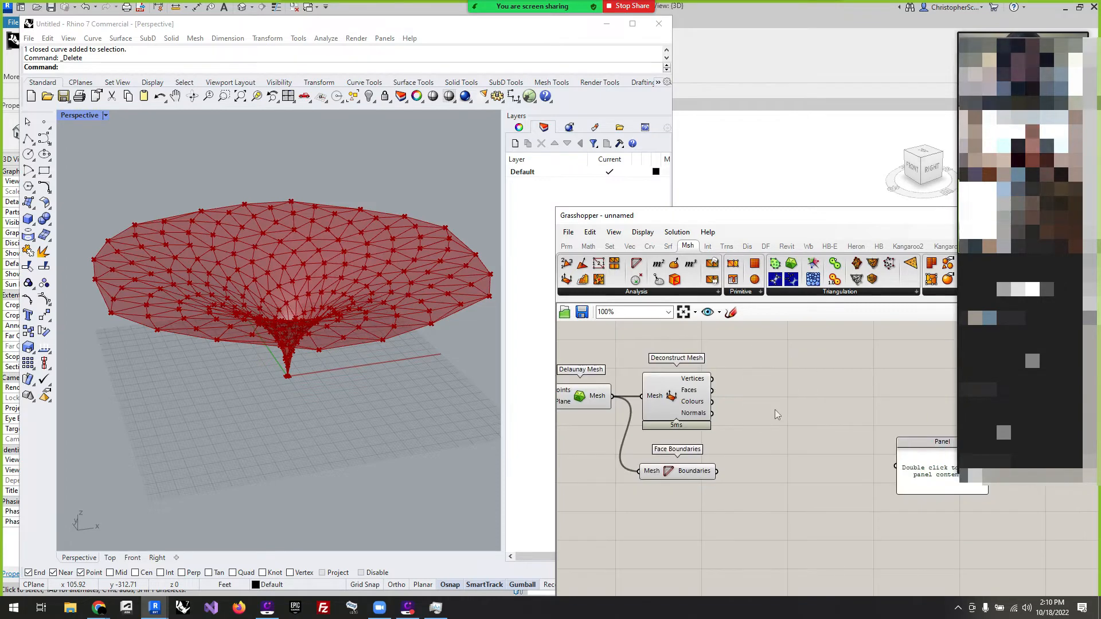
Add a Control Points component beside Face Boundaries, feed its Curve input from the Boundaries output, and inspect the resulting mesh points.
{"action": "left_click", "coordinate": [688, 478]}
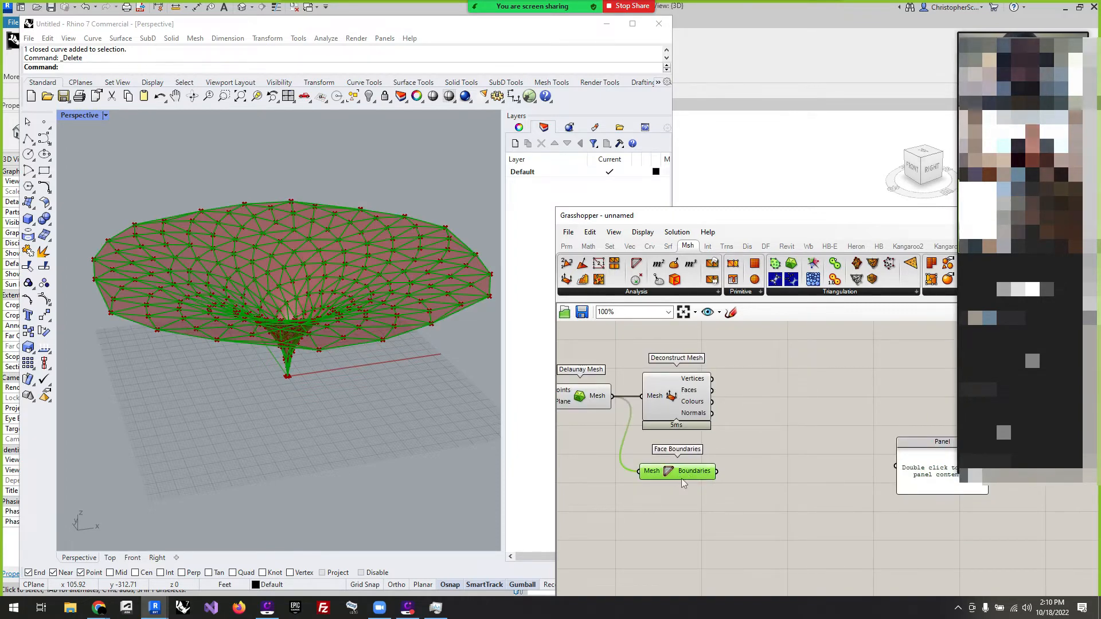
{"action": "left_click", "coordinate": [744, 426]}
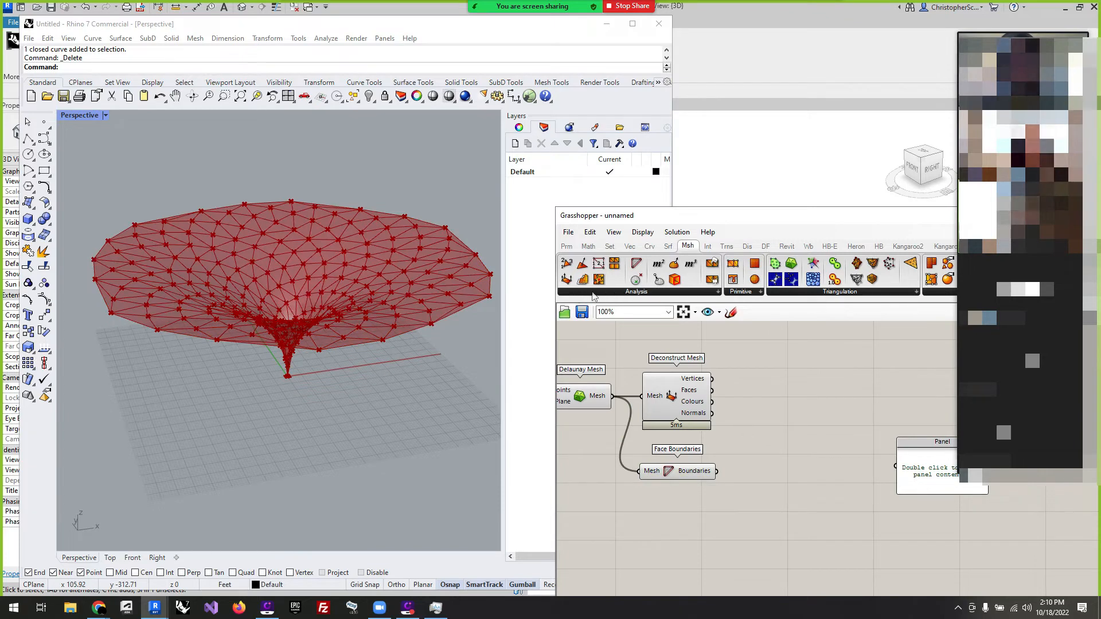
{"action": "left_click", "coordinate": [650, 247]}
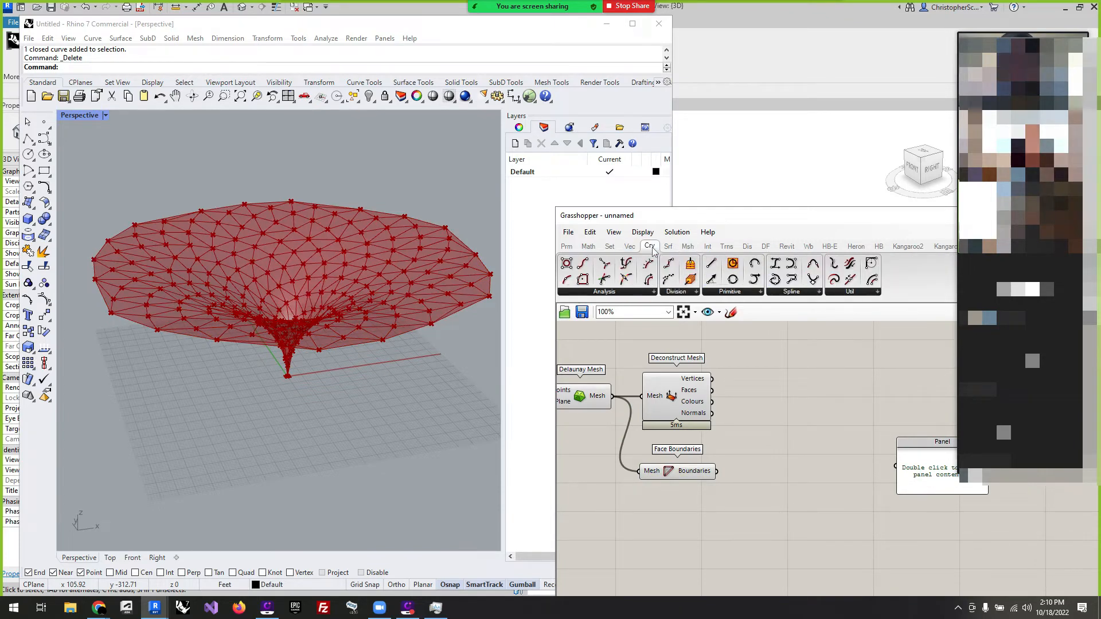
{"action": "left_click", "coordinate": [606, 292]}
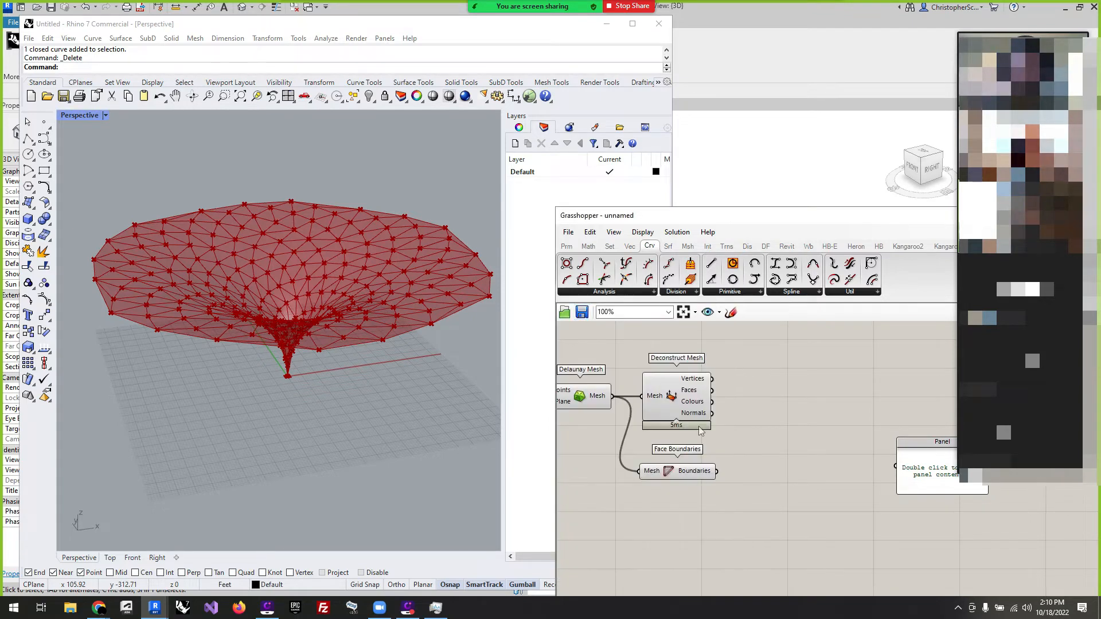
{"action": "left_click", "coordinate": [796, 457]}
{"action": "left_click_drag", "start_coordinate": [717, 471], "coordinate": [760, 475]}
{"action": "scroll", "coordinate": [324, 270], "scroll_direction": "up", "scroll_amount": 5}
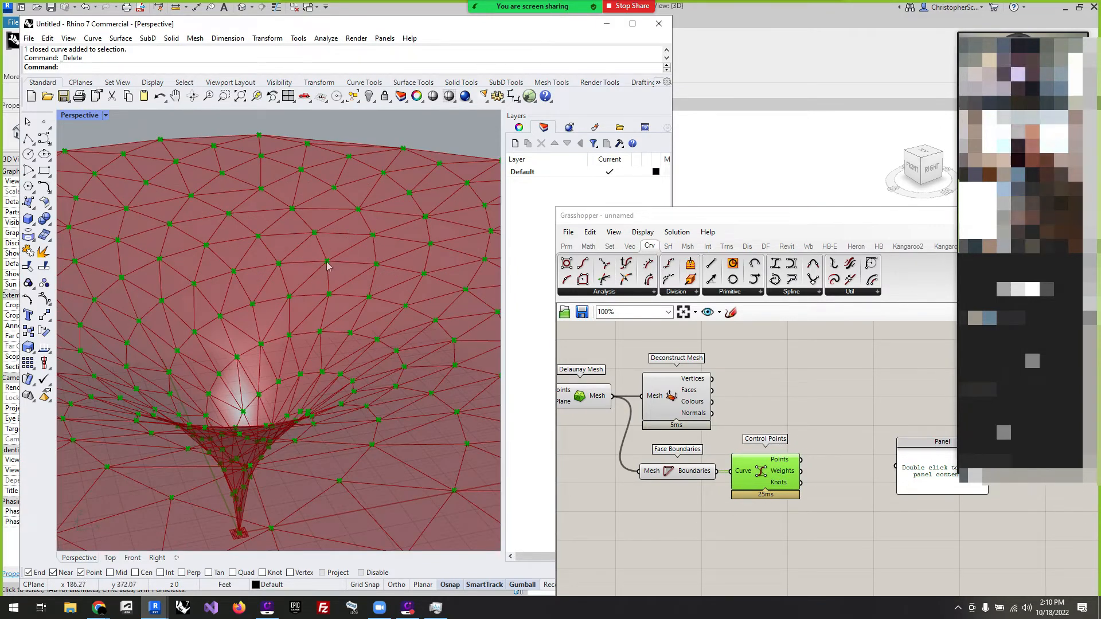
{"action": "left_click", "coordinate": [671, 472]}
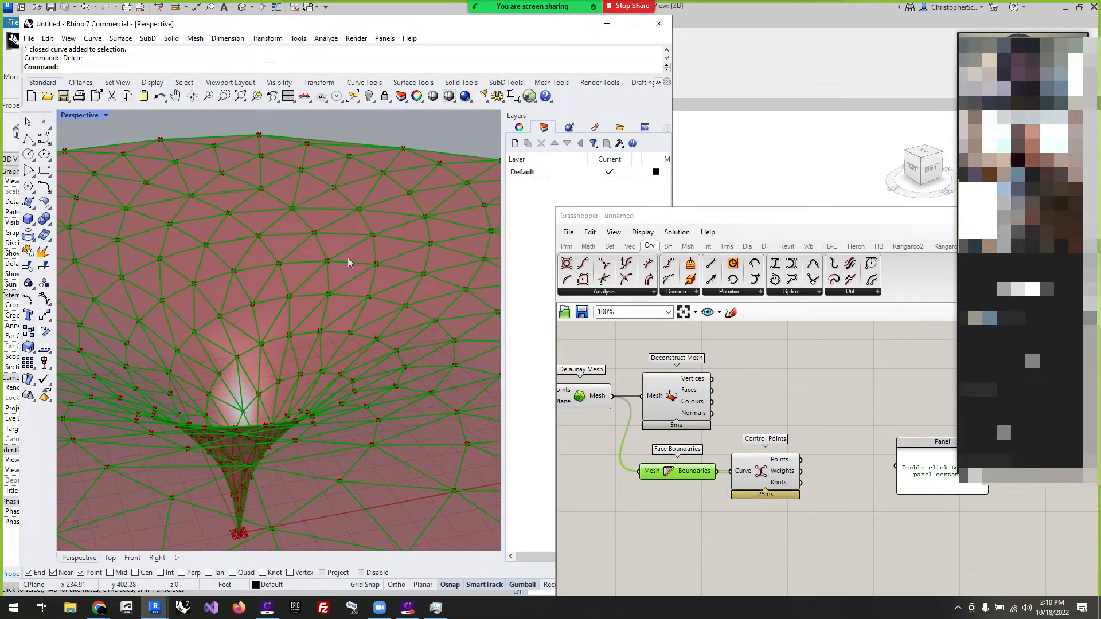
{"action": "left_click", "coordinate": [752, 552]}
Connect the Control Points component's Points output to the empty Panel, enlarge and align it, and read each face's point list.
{"action": "scroll", "coordinate": [672, 517], "scroll_direction": "down", "scroll_amount": 2}
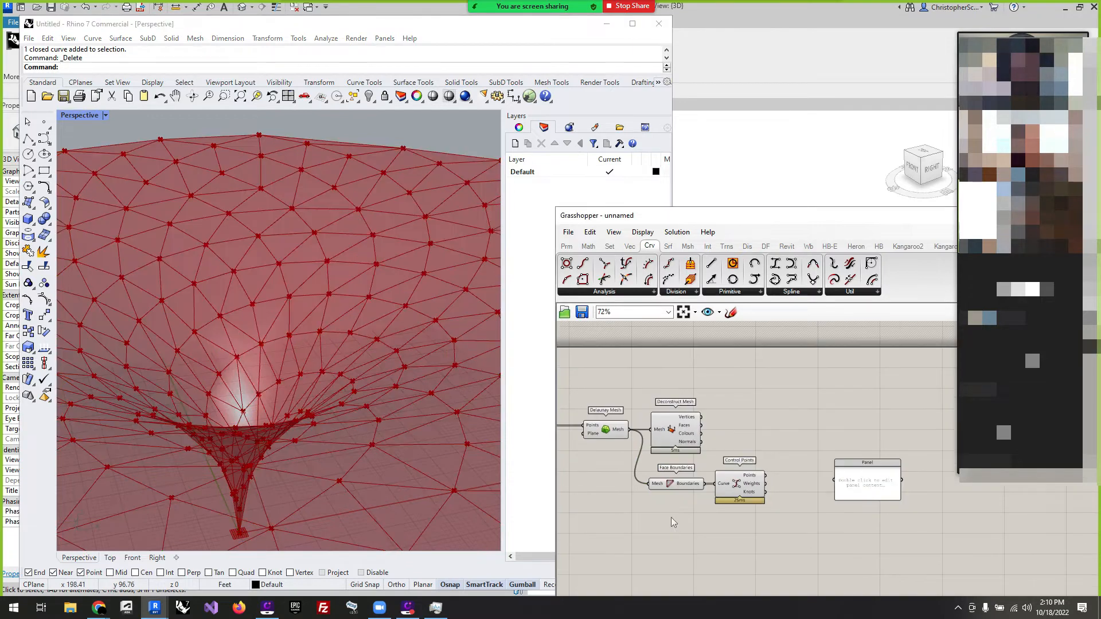
{"action": "scroll", "coordinate": [830, 507], "scroll_direction": "up", "scroll_amount": 3}
{"action": "left_click_drag", "start_coordinate": [861, 437], "coordinate": [830, 446]}
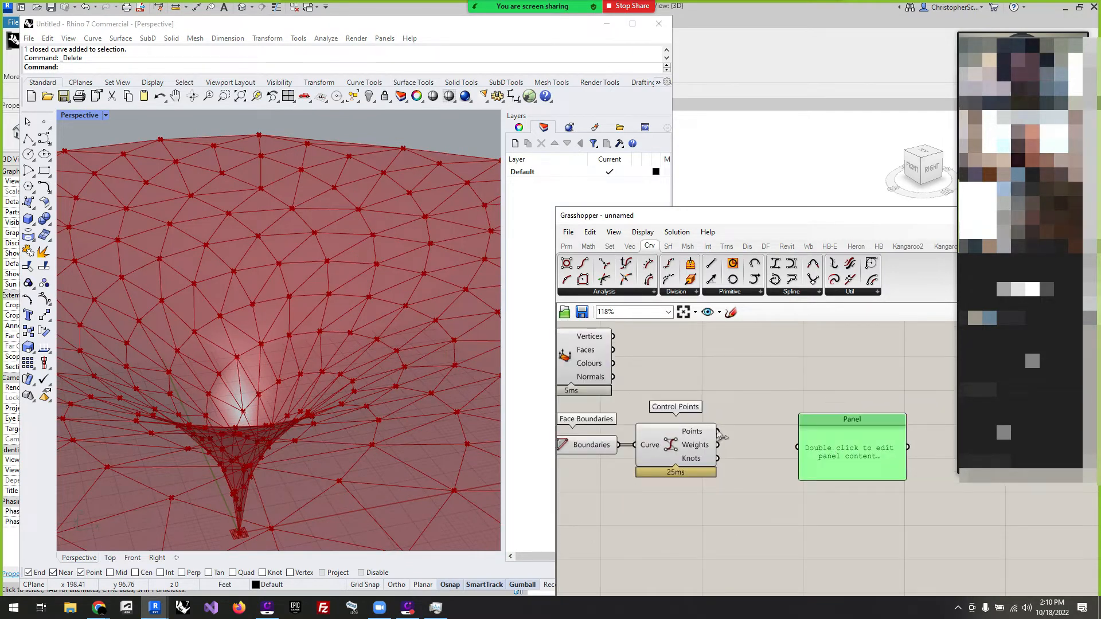
{"action": "left_click_drag", "start_coordinate": [717, 431], "coordinate": [798, 446]}
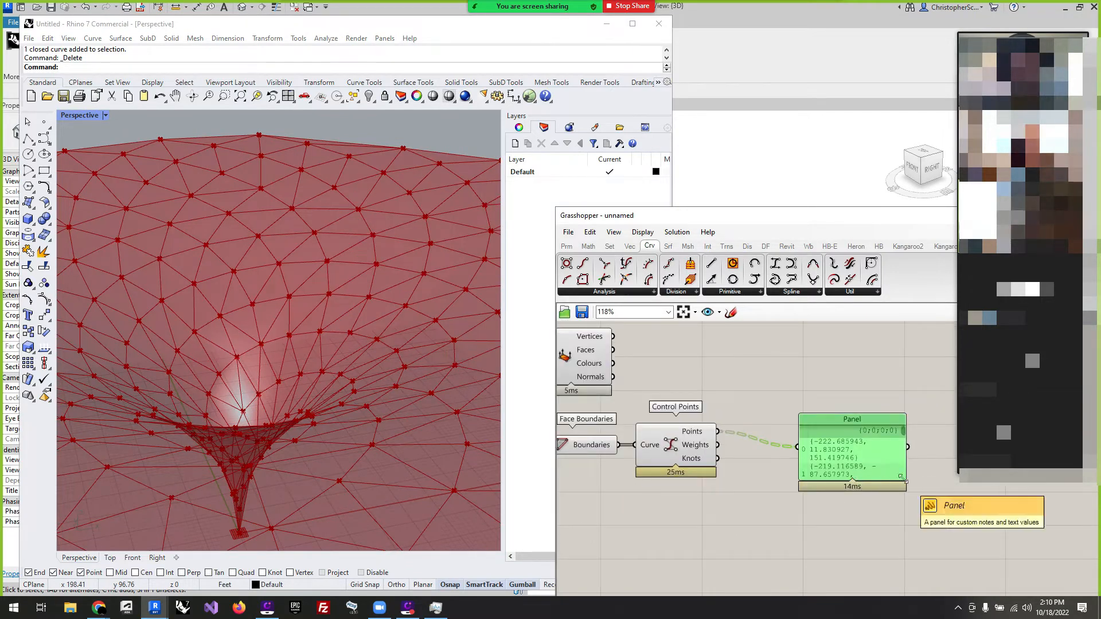
{"action": "left_click_drag", "start_coordinate": [911, 486], "coordinate": [945, 568]}
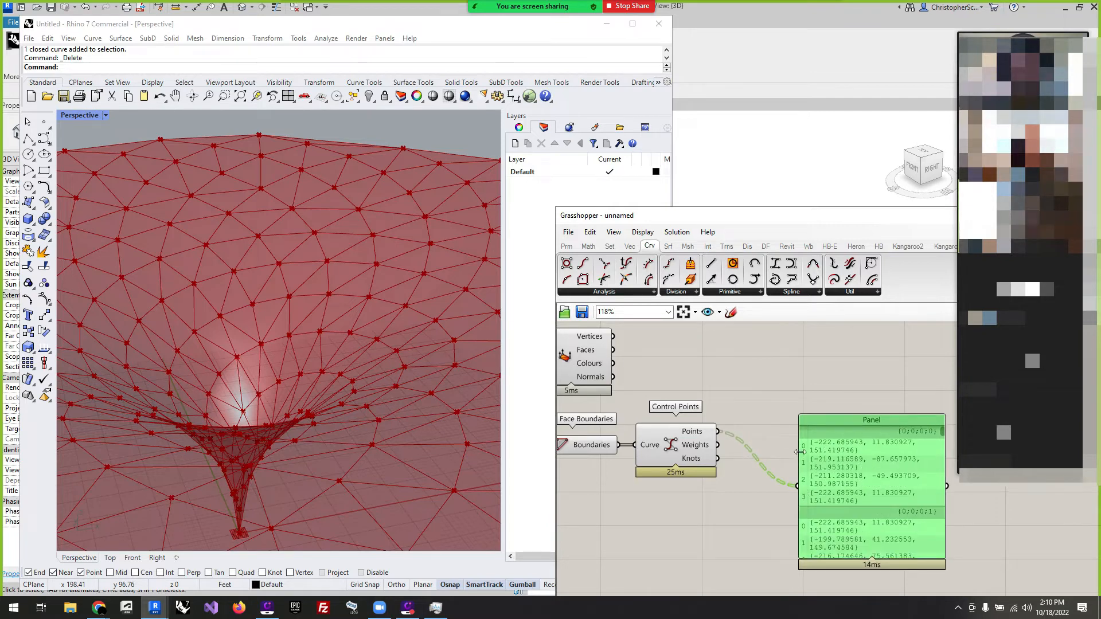
{"action": "left_click_drag", "start_coordinate": [855, 499], "coordinate": [847, 444]}
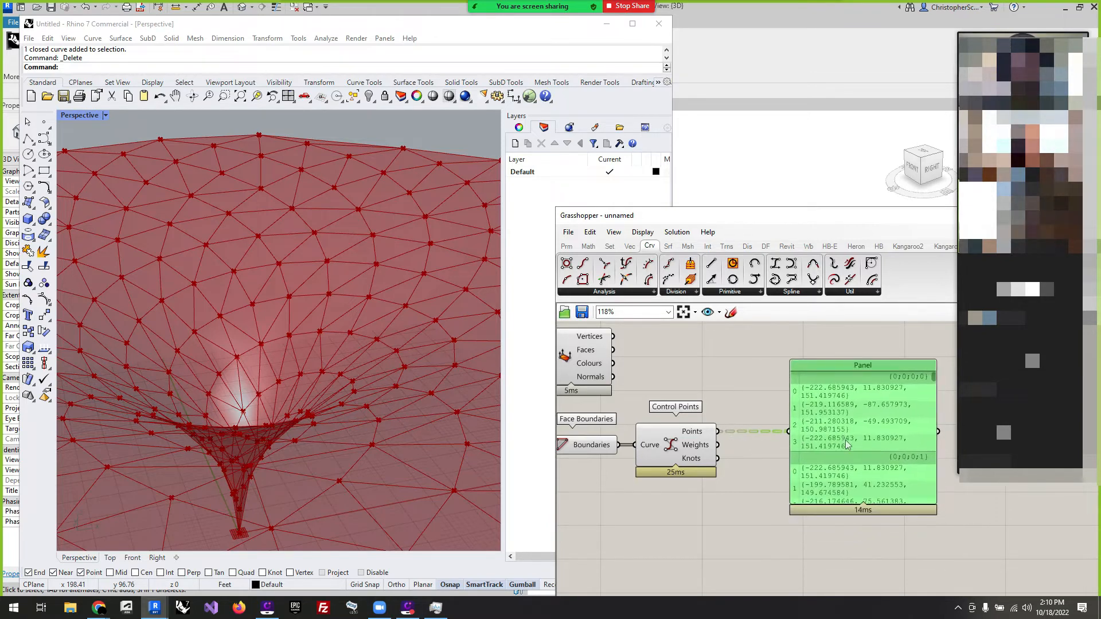
{"action": "left_click", "coordinate": [312, 240]}
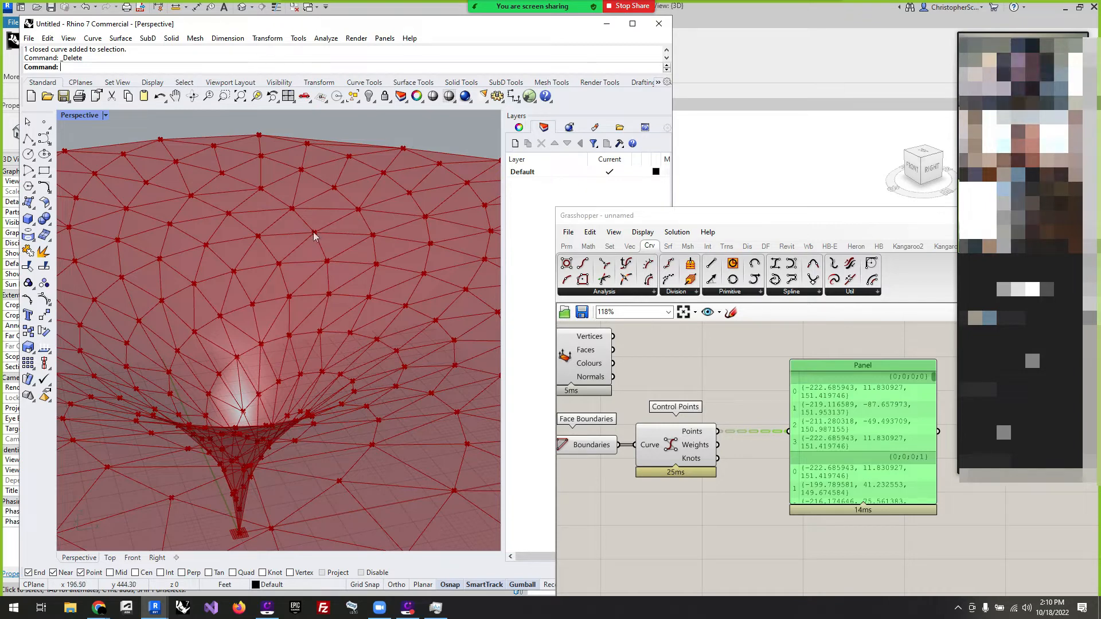
{"action": "scroll", "coordinate": [940, 474], "scroll_direction": "up", "scroll_amount": 3}
{"action": "scroll", "coordinate": [902, 407], "scroll_direction": "down", "scroll_amount": 3}
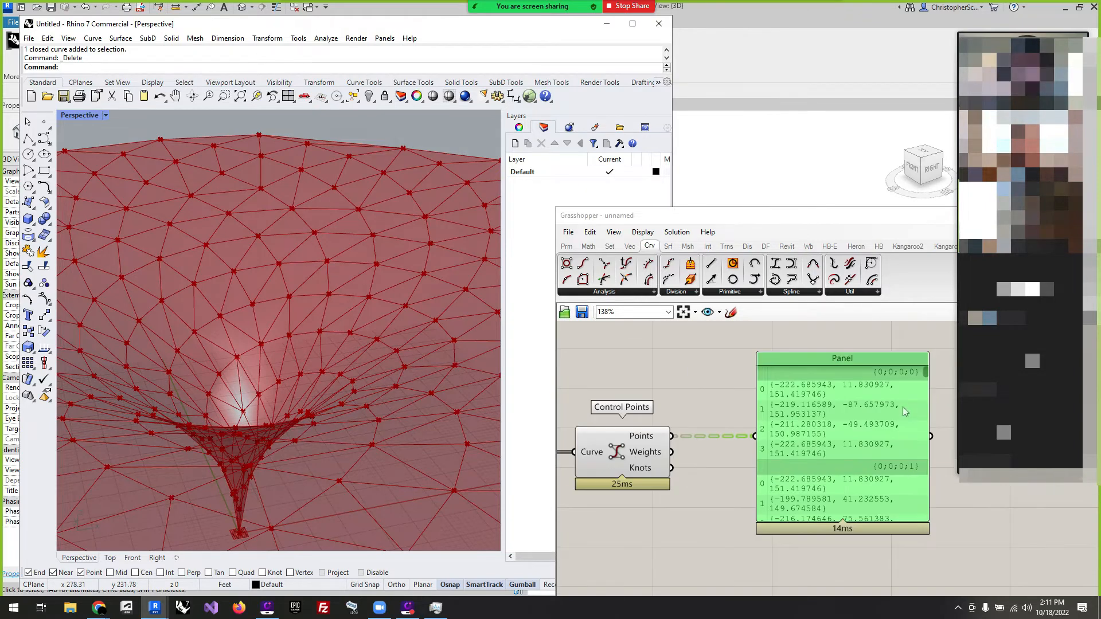
{"action": "scroll", "coordinate": [913, 469], "scroll_direction": "up", "scroll_amount": 3}
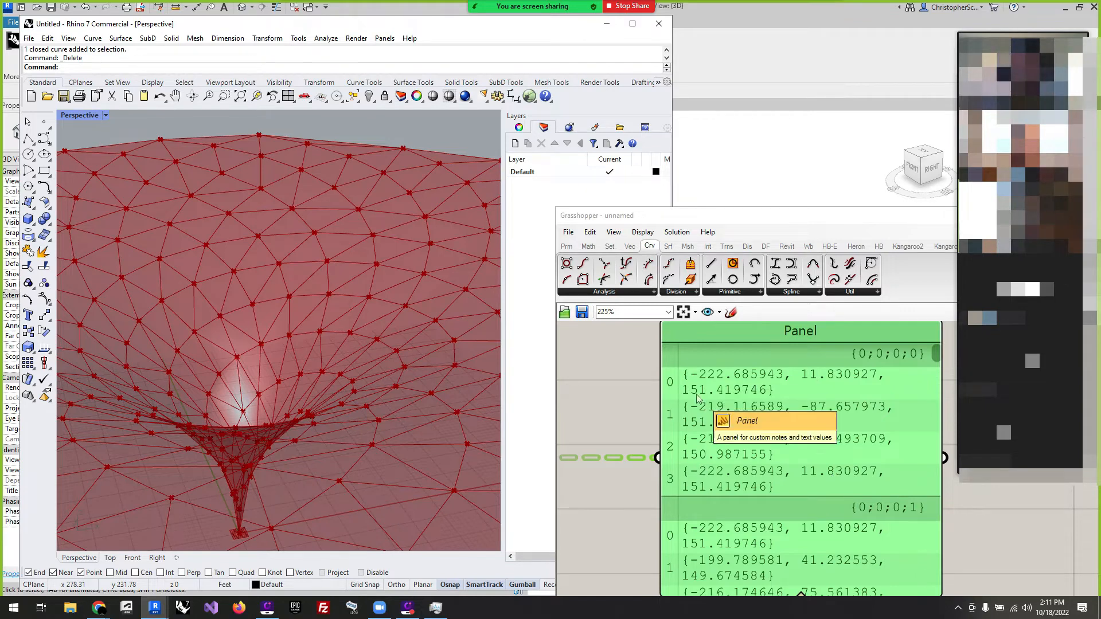
{"action": "scroll", "coordinate": [742, 399], "scroll_direction": "down", "scroll_amount": 3}
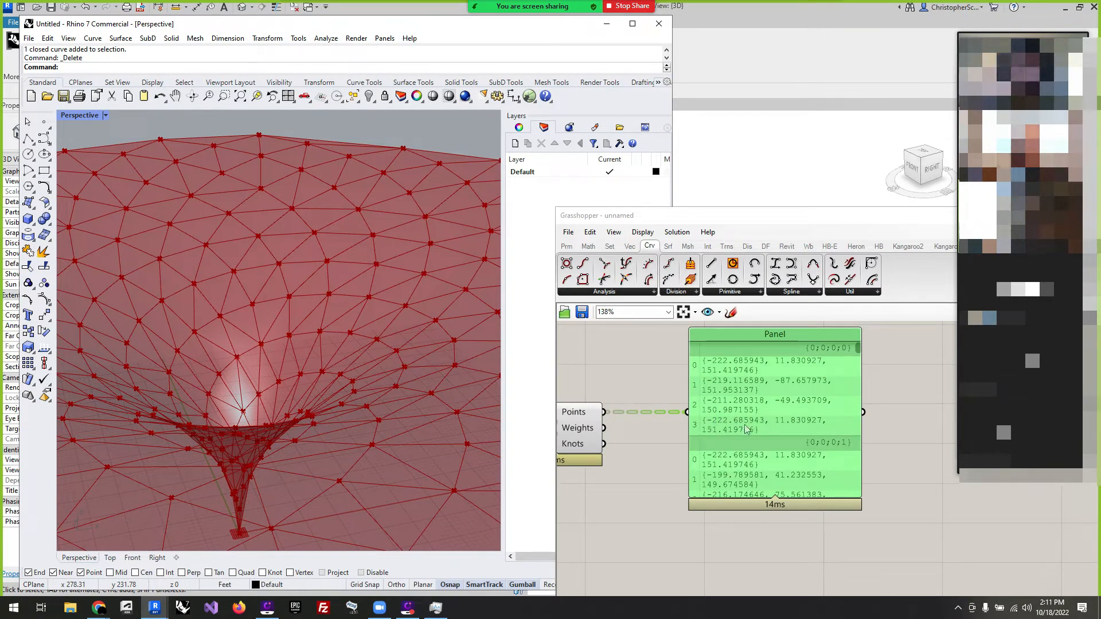
Delete the Panel attached to the Control Points component's Points output.
{"action": "left_click", "coordinate": [944, 552]}
{"action": "left_click", "coordinate": [786, 444]}
{"action": "key", "text": "Delete"}
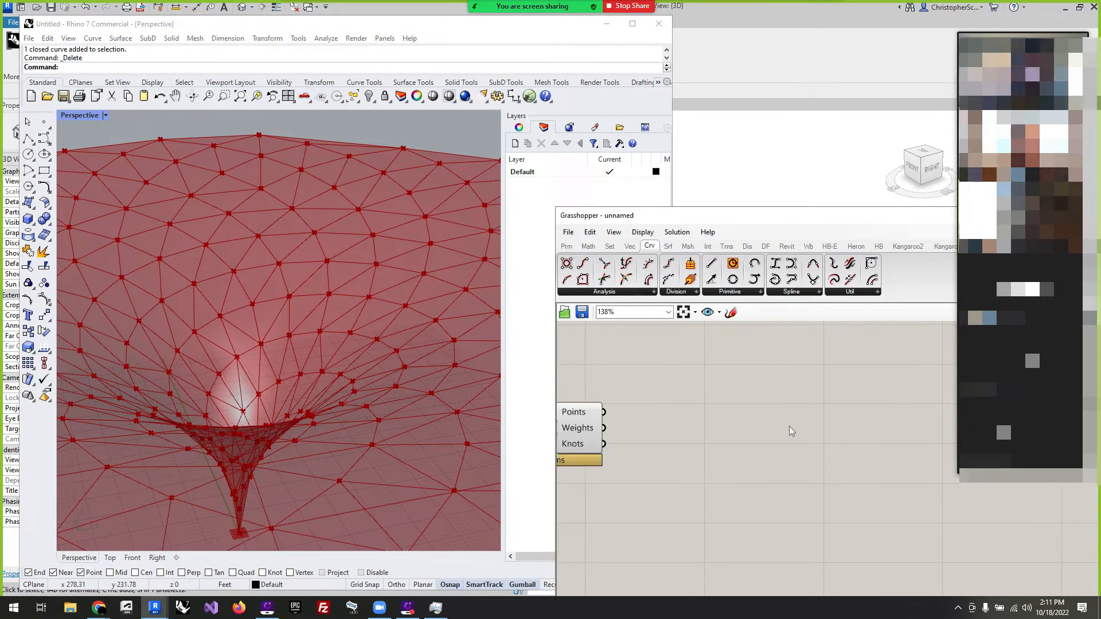
Add a Cull Index component beside Control Points, connect Points to its List input, and align the two components.
{"action": "scroll", "coordinate": [789, 425], "scroll_direction": "down", "scroll_amount": 1}
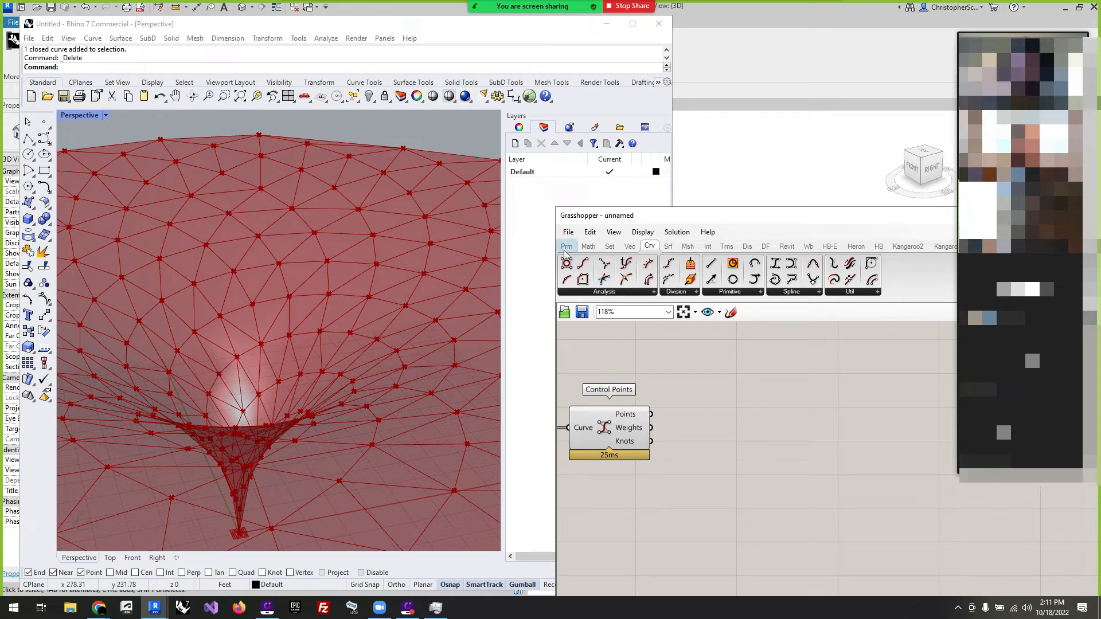
{"action": "left_click", "coordinate": [609, 247]}
{"action": "left_click", "coordinate": [669, 293]}
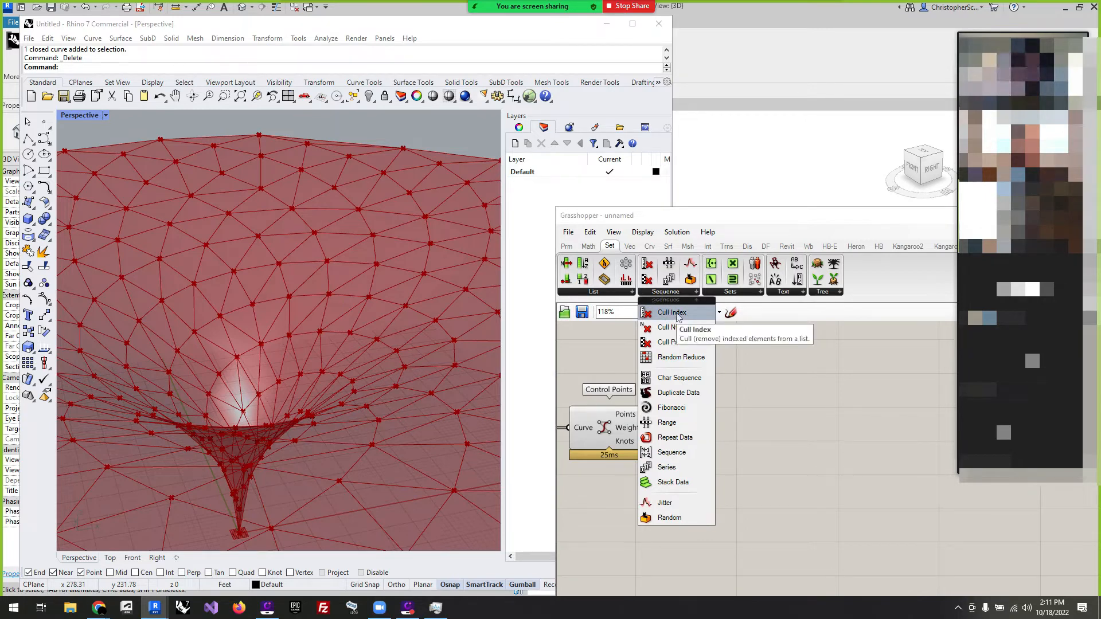
{"action": "left_click", "coordinate": [672, 313]}
{"action": "left_click", "coordinate": [767, 451]}
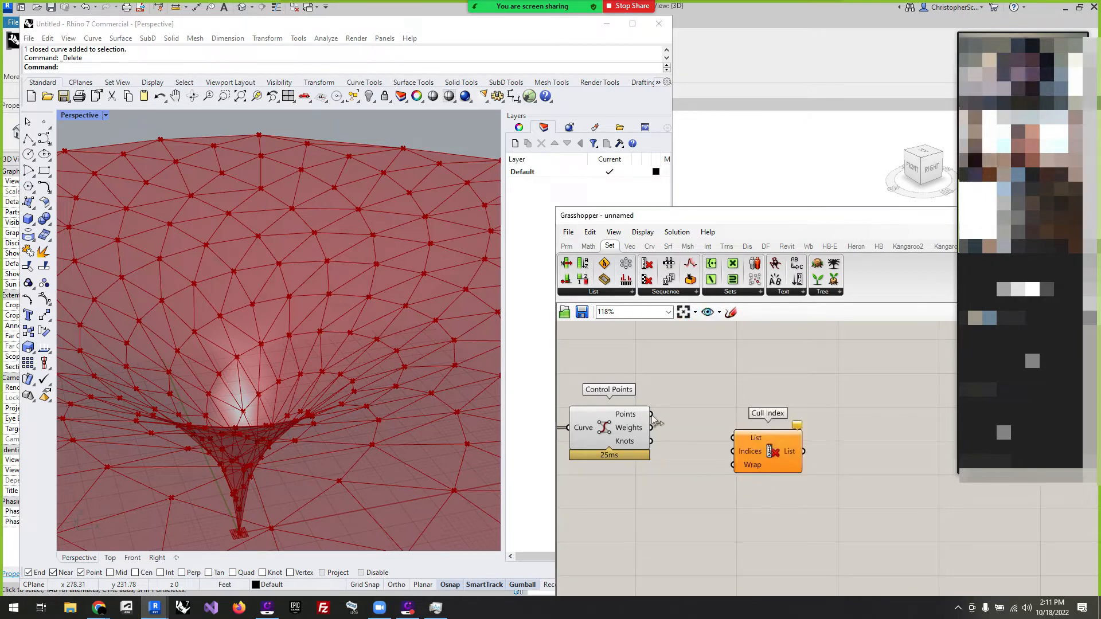
{"action": "left_click_drag", "start_coordinate": [651, 414], "coordinate": [773, 443]}
{"action": "left_click", "coordinate": [770, 475]}
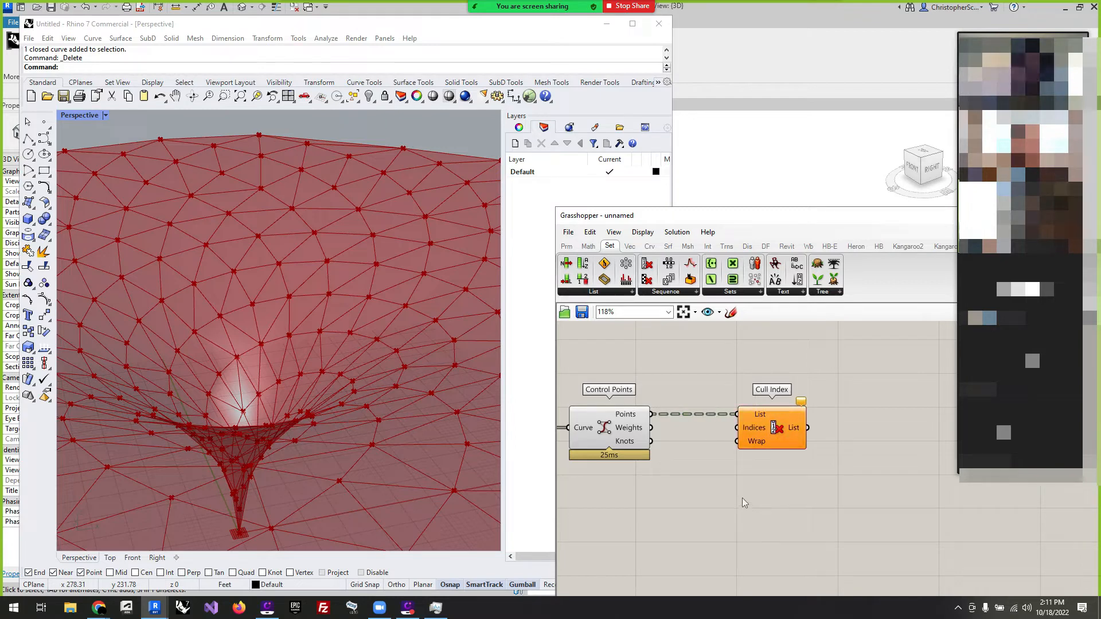
Create a Panel containing -1 below Control Points and connect it to Cull Index's Indices input.
{"action": "double_click", "coordinate": [704, 487]}
{"action": "type", "text": "//-1"}
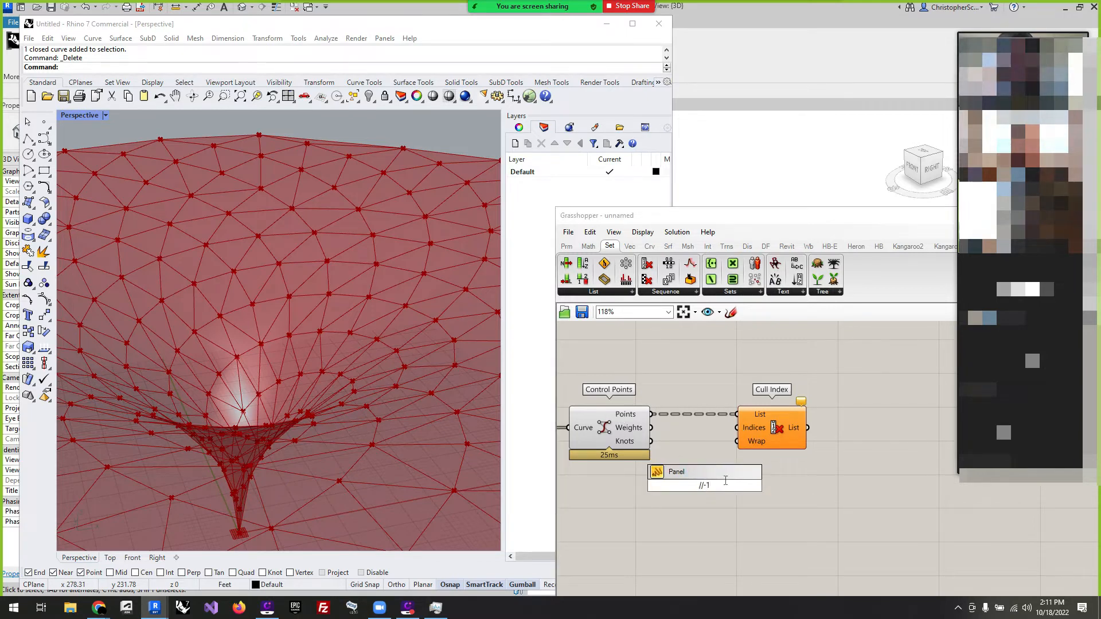
{"action": "key", "text": "Return"}
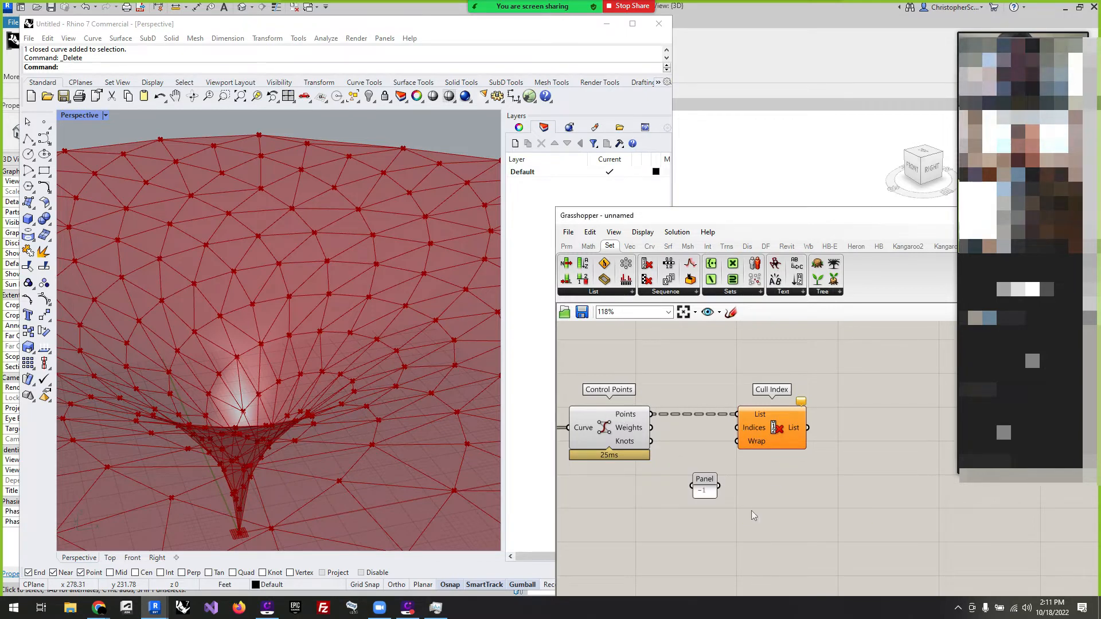
{"action": "left_click_drag", "start_coordinate": [718, 486], "coordinate": [737, 428]}
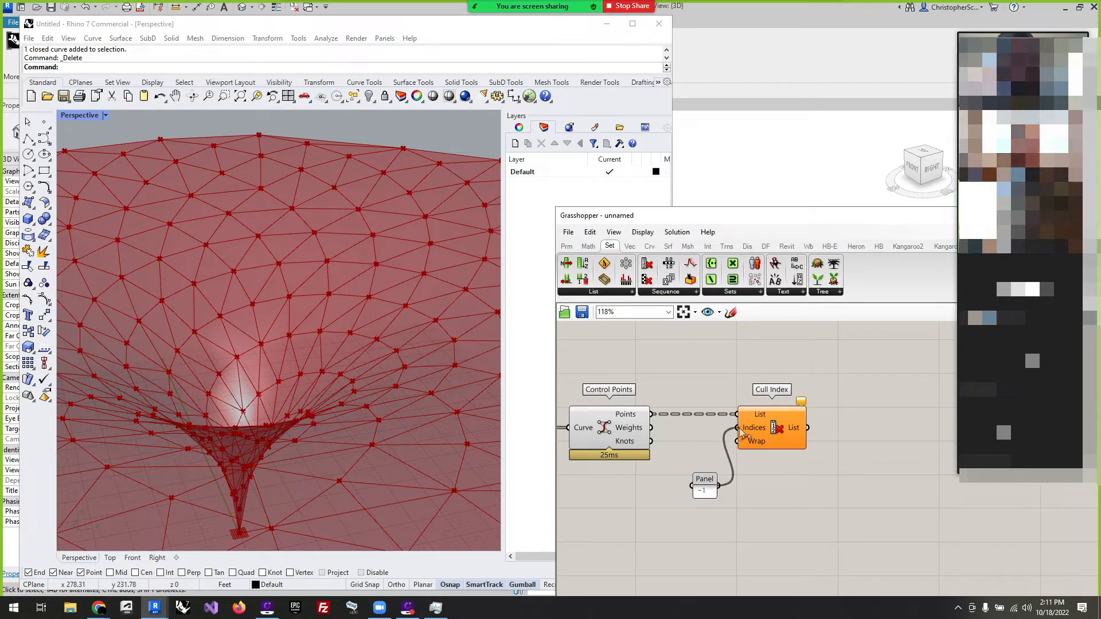
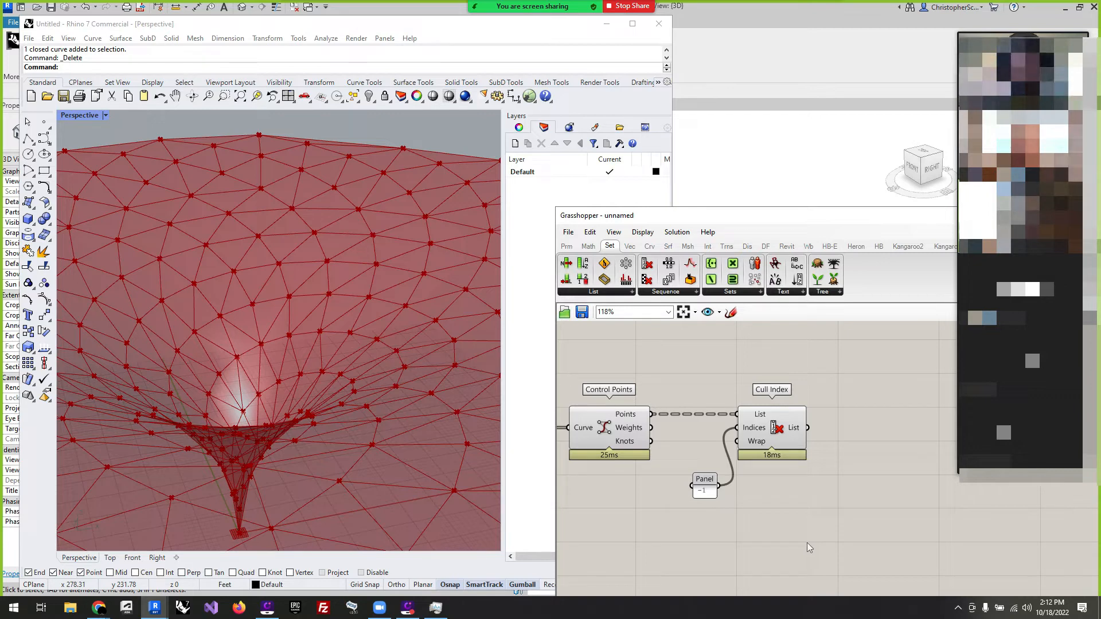
Add an empty Panel beside Cull Index, connect the List output to it, and enlarge it to read the culled point lists.
{"action": "scroll", "coordinate": [679, 491], "scroll_direction": "down", "scroll_amount": 3}
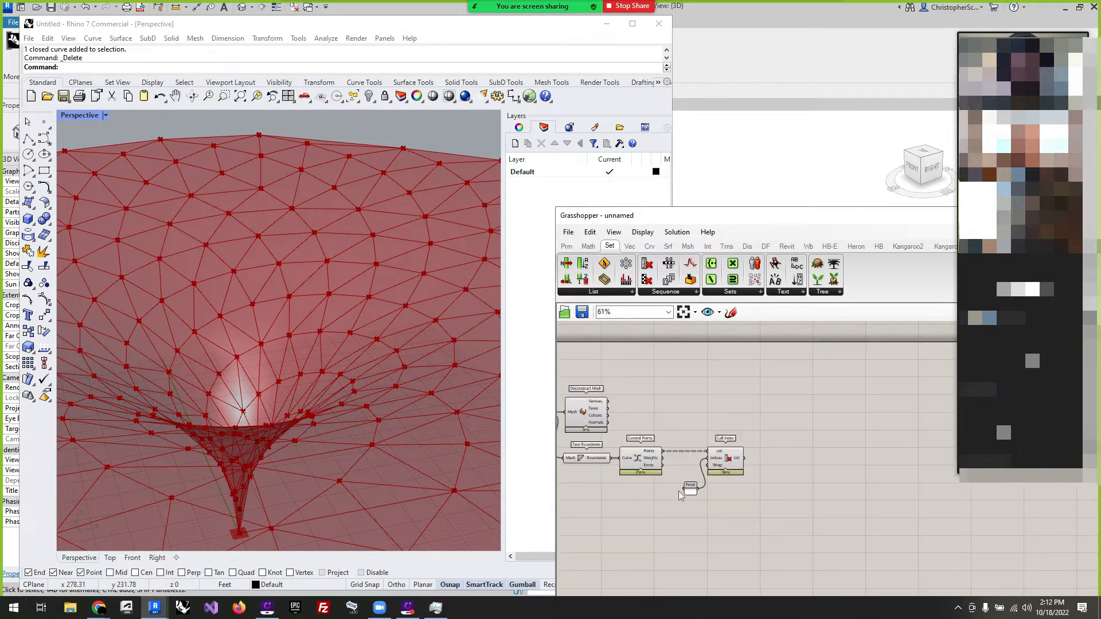
{"action": "double_click", "coordinate": [806, 477]}
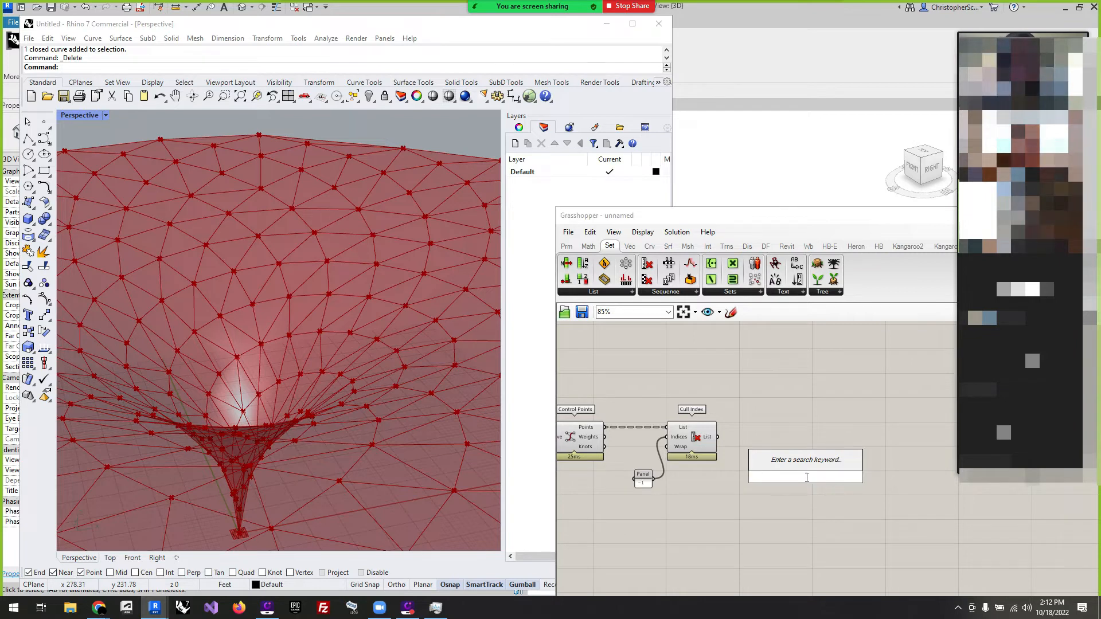
{"action": "type", "text": "//"}
{"action": "key", "text": "Return"}
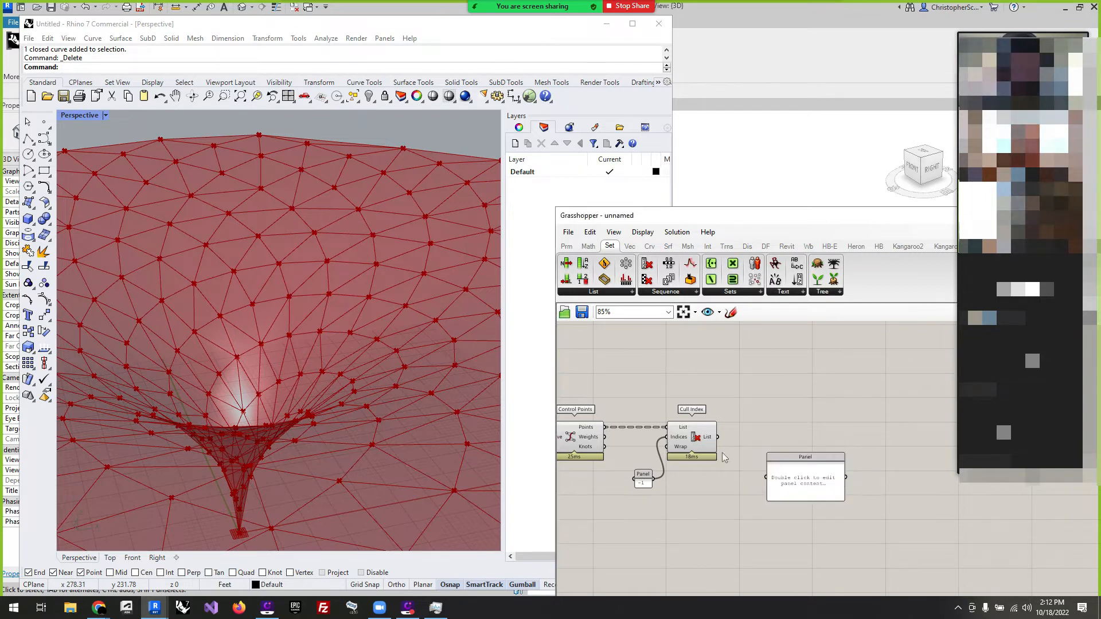
{"action": "left_click_drag", "start_coordinate": [717, 437], "coordinate": [835, 539]}
{"action": "scroll", "coordinate": [781, 467], "scroll_direction": "up", "scroll_amount": 1}
{"action": "left_click_drag", "start_coordinate": [838, 479], "coordinate": [917, 486]}
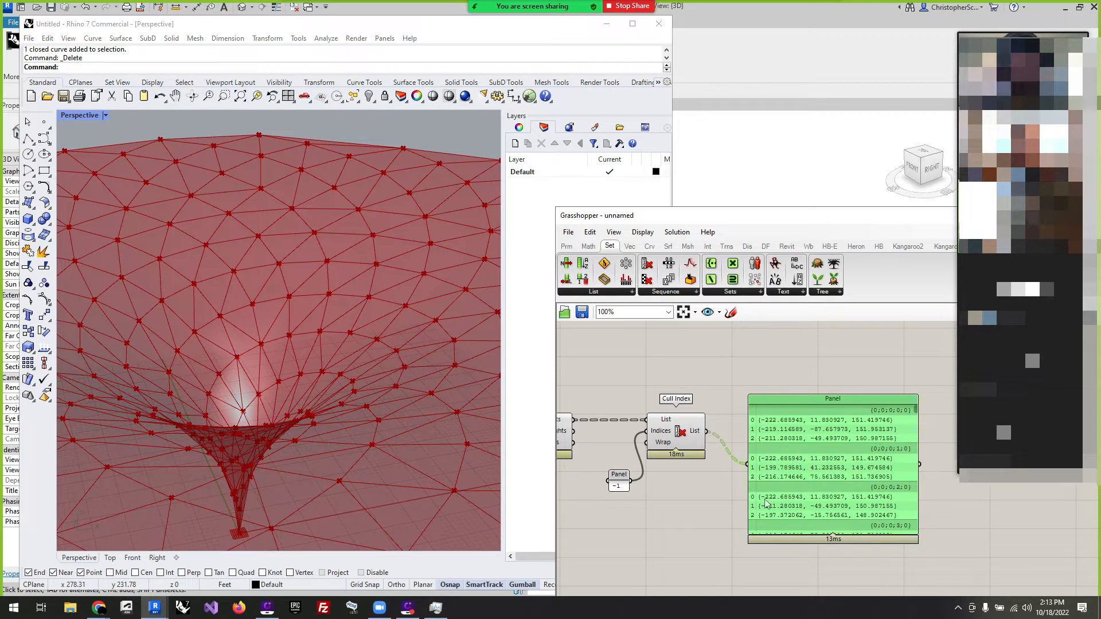
{"action": "left_click", "coordinate": [706, 529]}
{"action": "scroll", "coordinate": [729, 423], "scroll_direction": "down", "scroll_amount": 1}
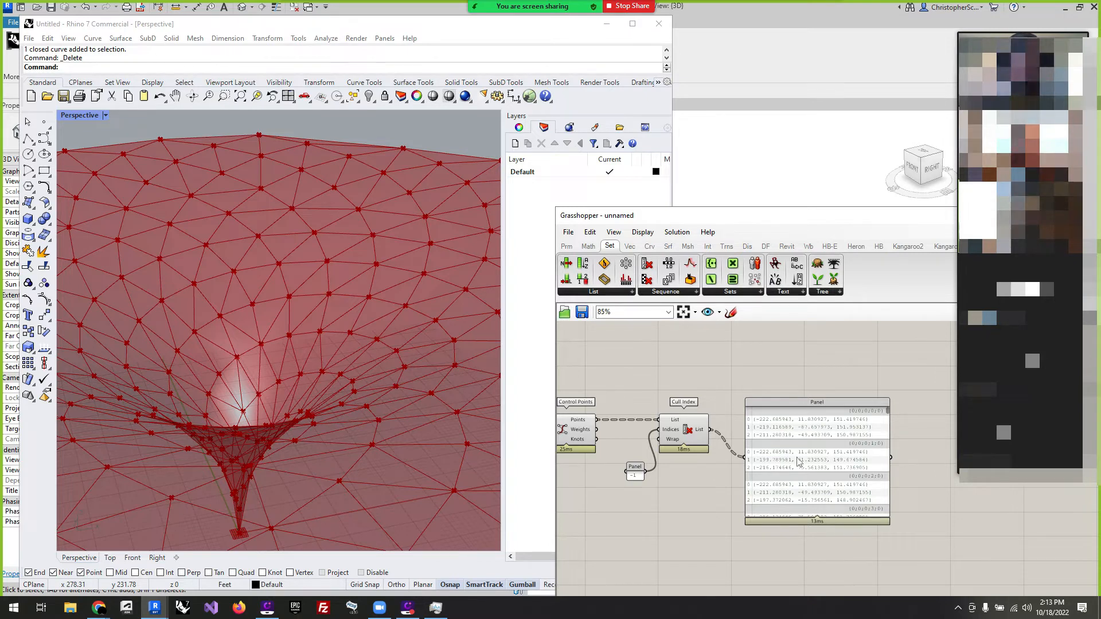
Delete the Panel that lists the Cull Index output.
{"action": "left_click", "coordinate": [814, 464]}
{"action": "key", "text": "Delete"}
{"action": "scroll", "coordinate": [372, 283], "scroll_direction": "down", "scroll_amount": 12}
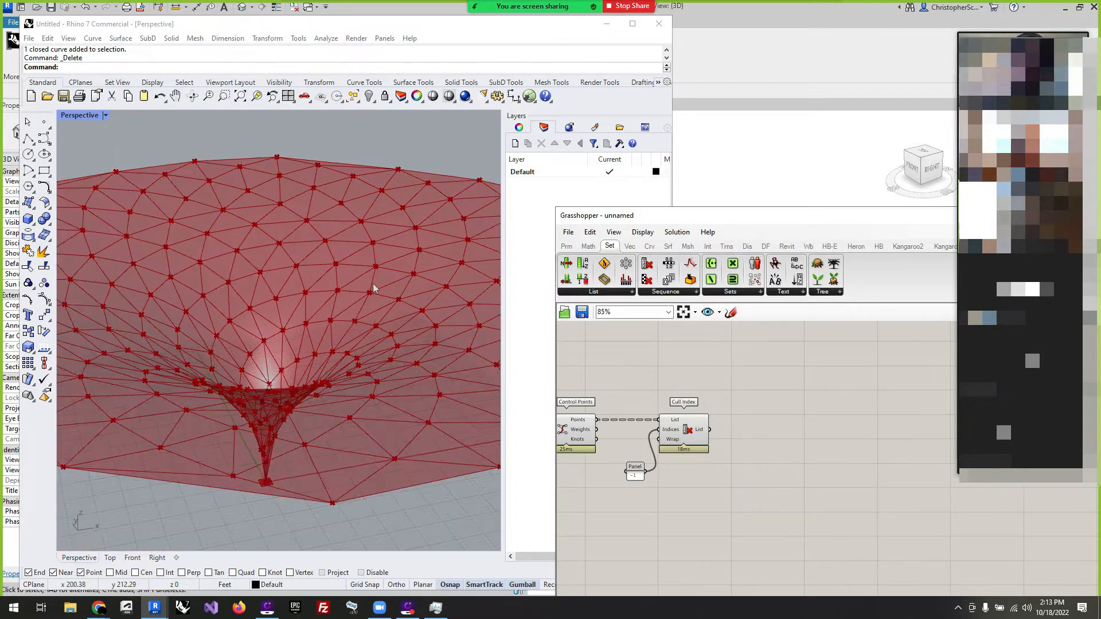
{"action": "scroll", "coordinate": [363, 291], "scroll_direction": "up", "scroll_amount": 6}
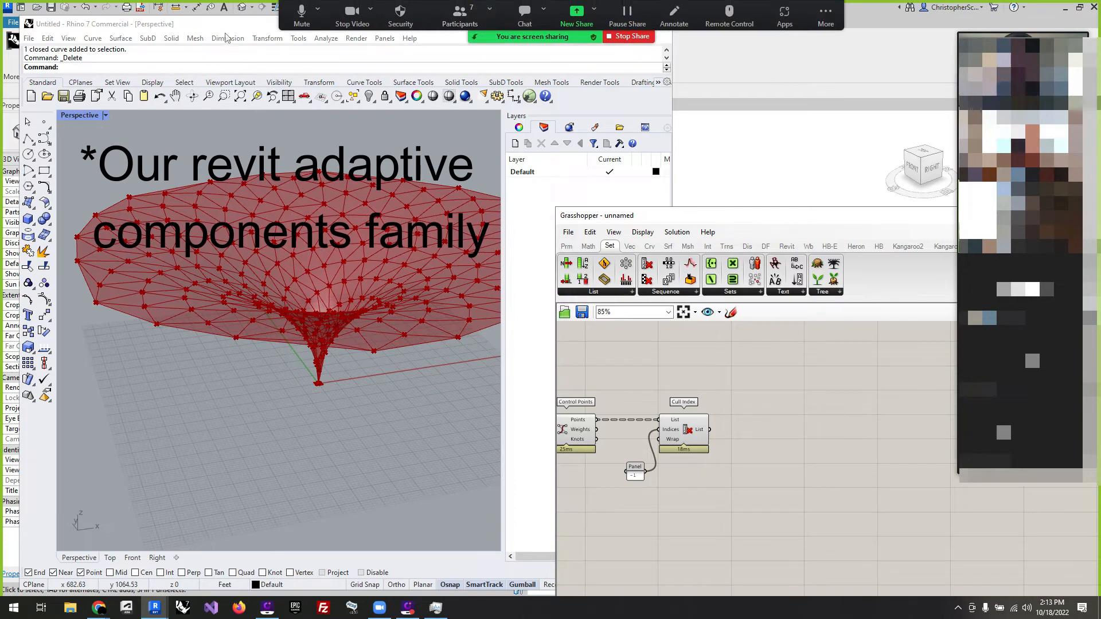
Move the Rhino window clear of the Revit view and bring up the 2022 10 11 - Rhino Inside folder in File Explorer.
{"action": "left_click_drag", "start_coordinate": [456, 24], "coordinate": [259, 420]}
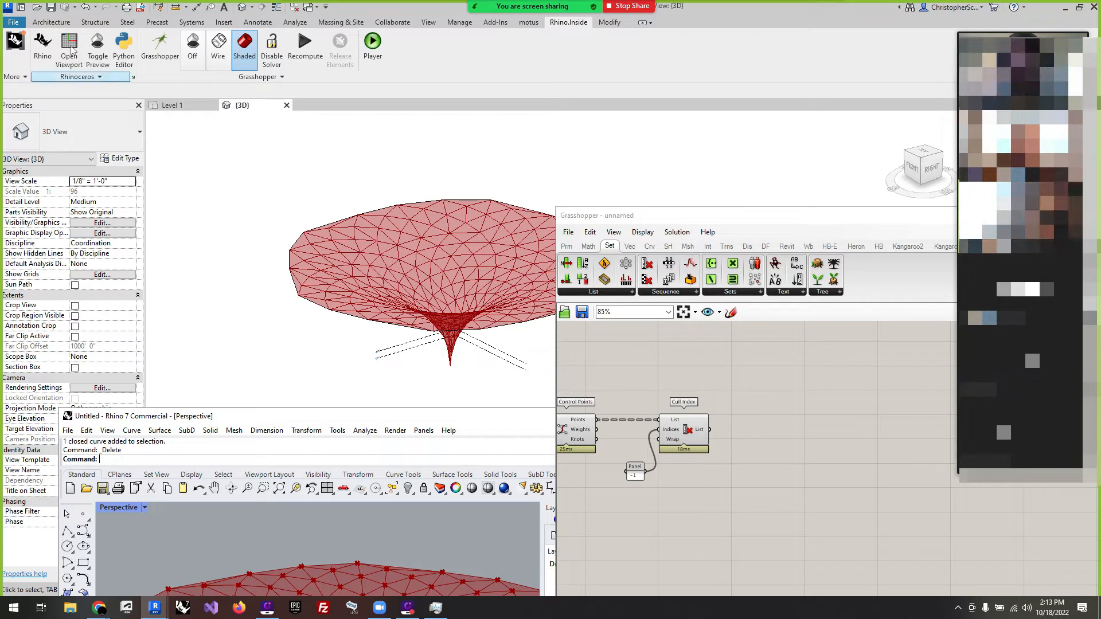
{"action": "left_click", "coordinate": [204, 194]}
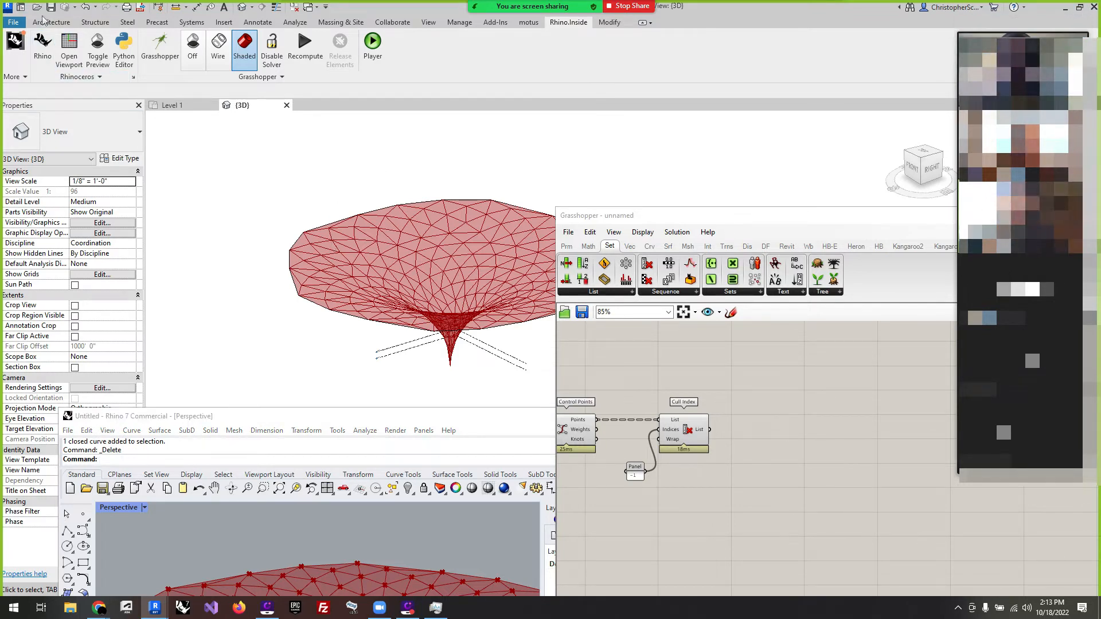
{"action": "left_click", "coordinate": [13, 21]}
{"action": "left_click", "coordinate": [308, 162]}
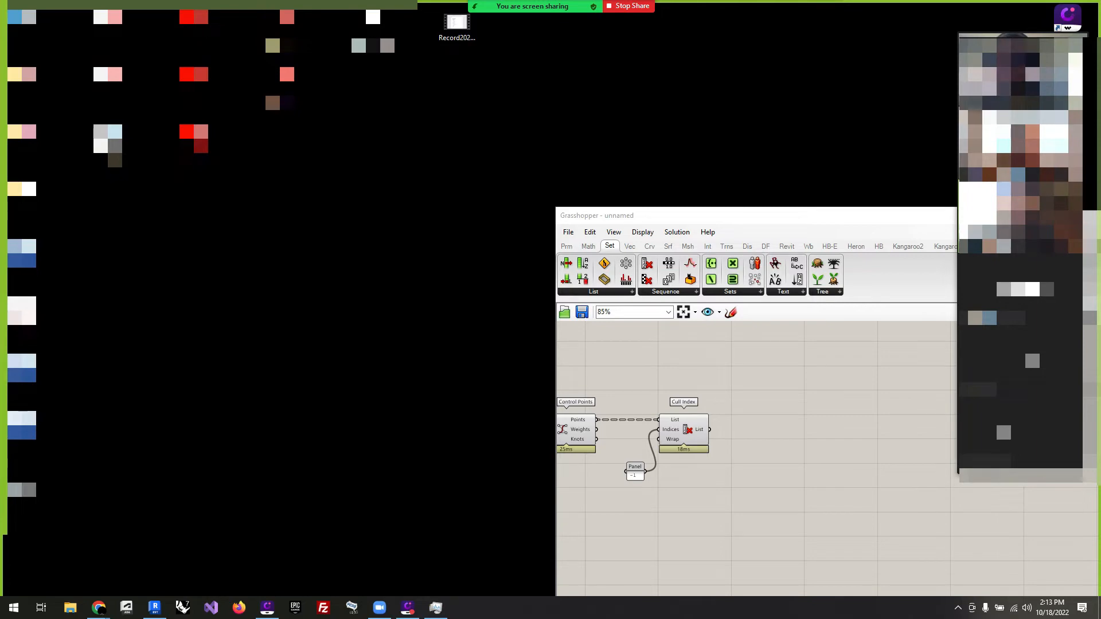
{"action": "left_click", "coordinate": [69, 607]}
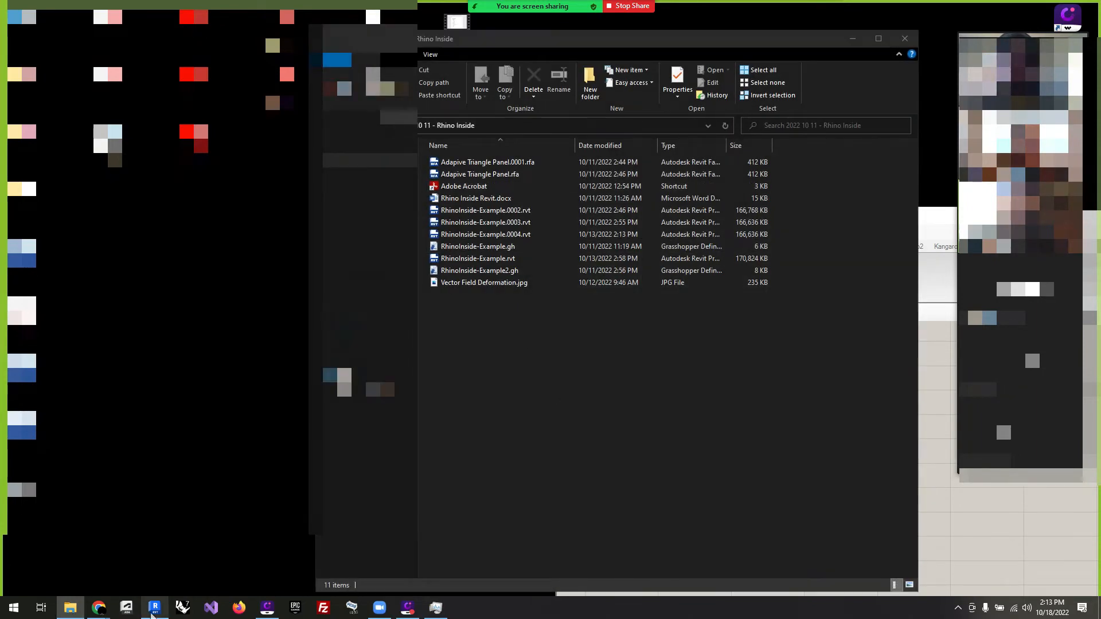
Reduce Revit from full screen to a floating window and arrange it beside the File Explorer window so both are accessible.
{"action": "left_click", "coordinate": [154, 607]}
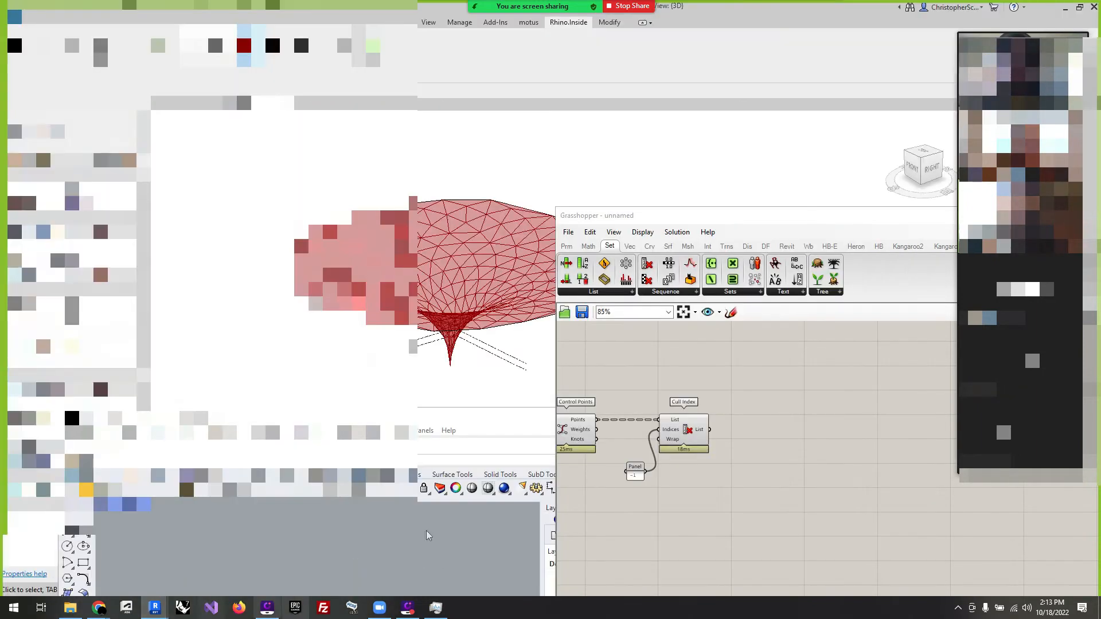
{"action": "left_click", "coordinate": [1078, 9]}
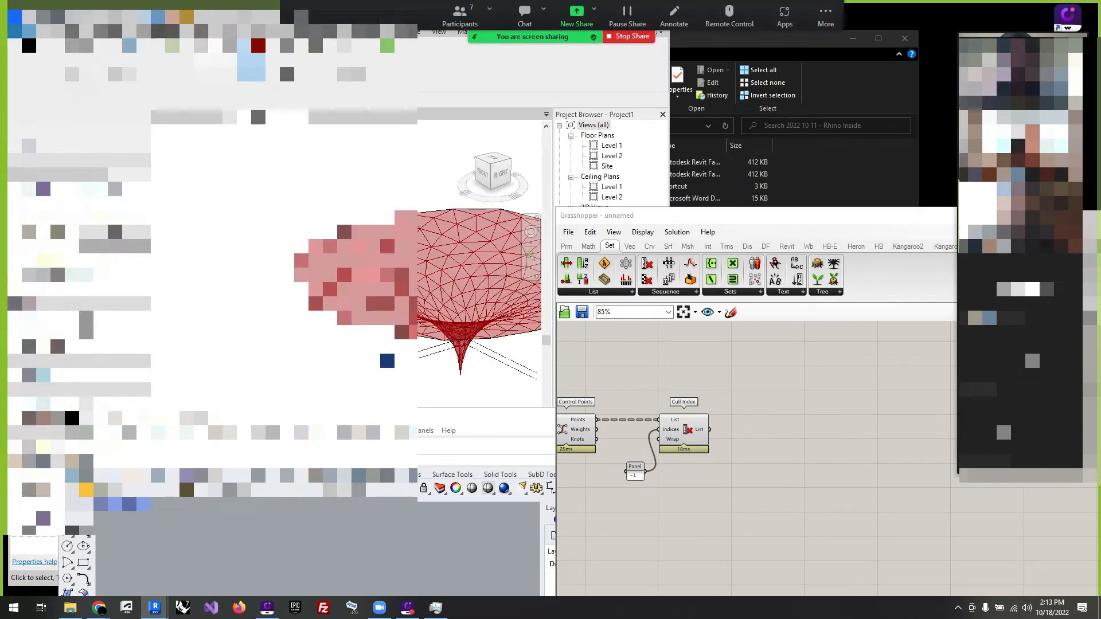
{"action": "left_click_drag", "start_coordinate": [440, 34], "coordinate": [620, 123]}
{"action": "left_click_drag", "start_coordinate": [544, 104], "coordinate": [904, 109]}
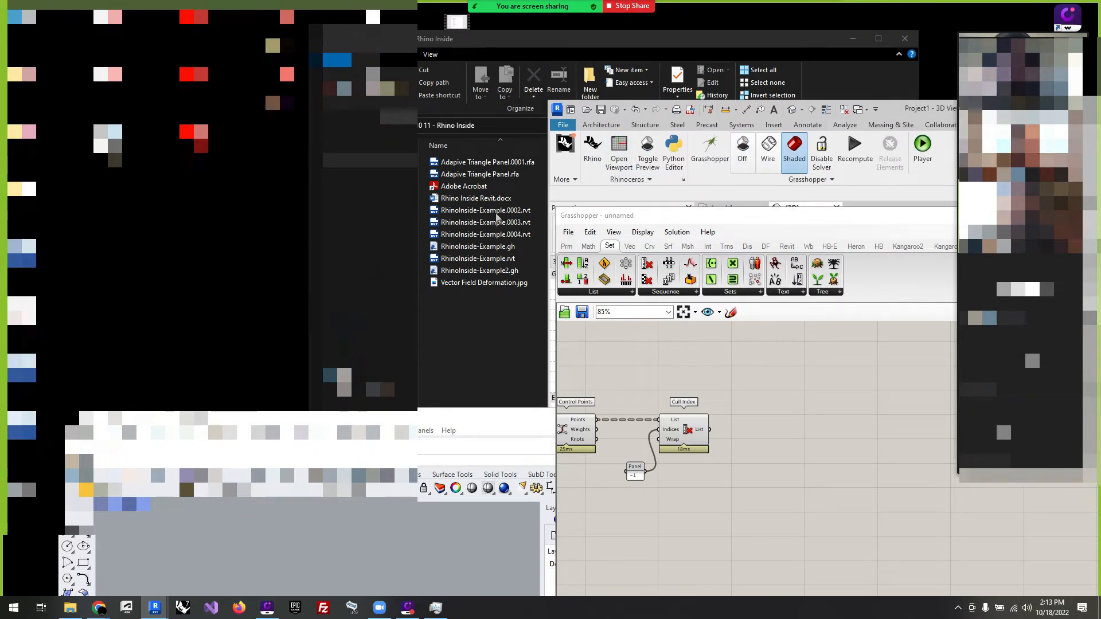
{"action": "left_click", "coordinate": [462, 174]}
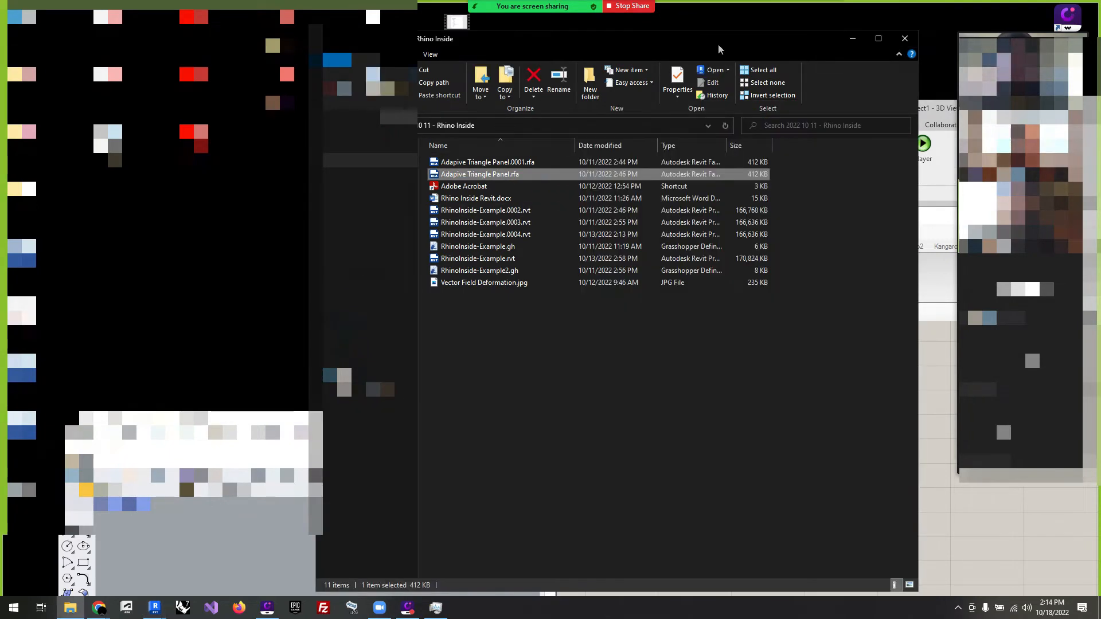
{"action": "left_click_drag", "start_coordinate": [718, 44], "coordinate": [345, 37]}
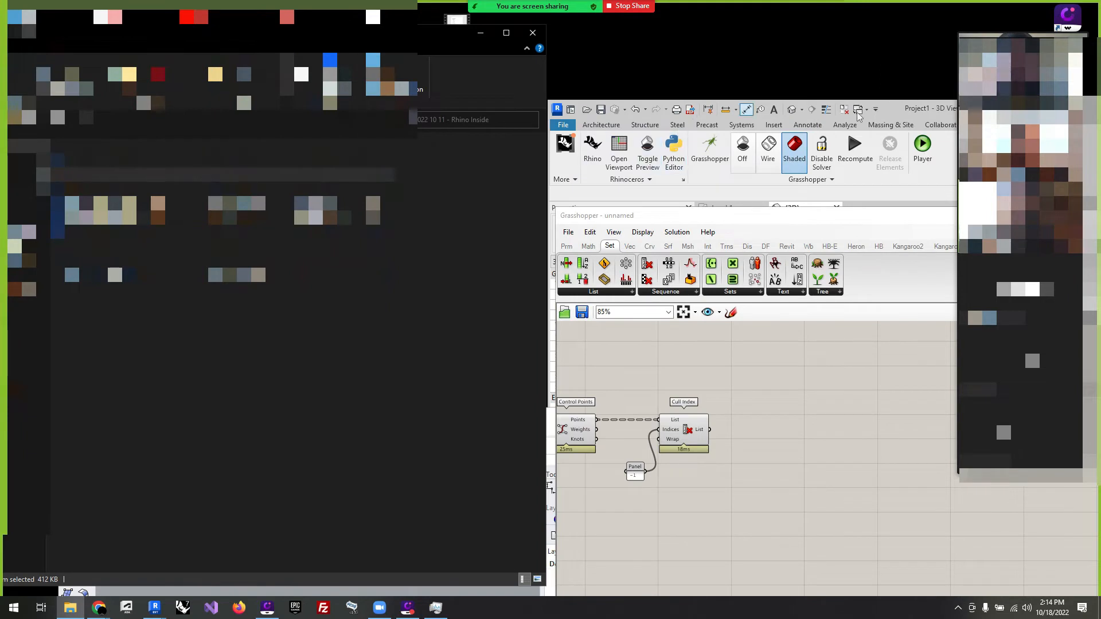
{"action": "left_click_drag", "start_coordinate": [892, 110], "coordinate": [904, 25]}
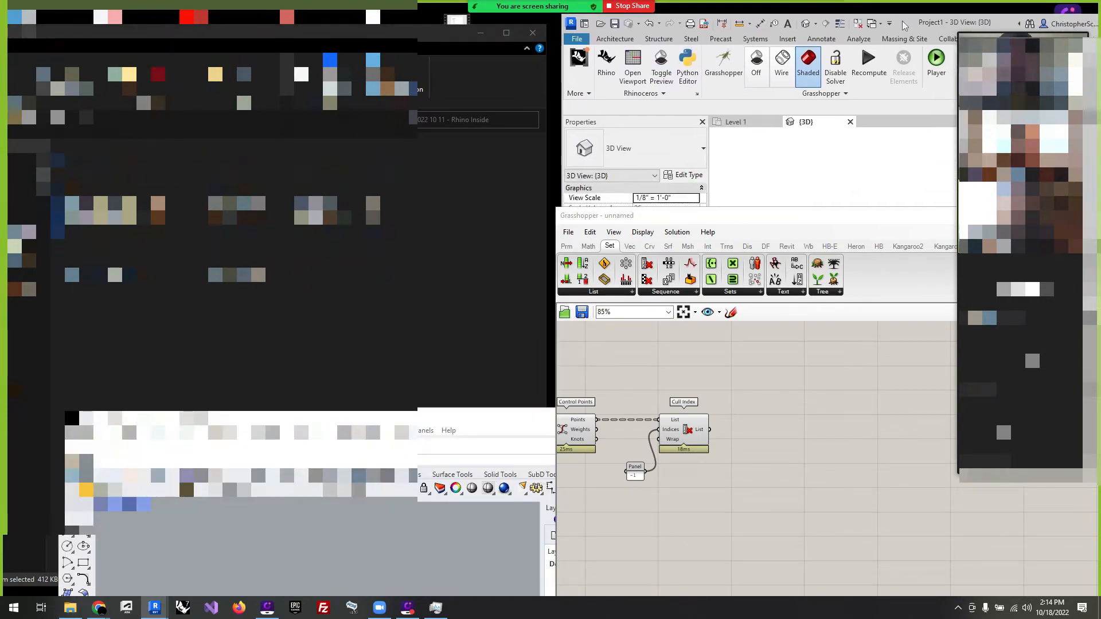
Load Adapive Triangle Panel.rfa from the folder into the Revit project, and minimize the Revit window.
{"action": "left_click_drag", "start_coordinate": [100, 172], "coordinate": [791, 180]}
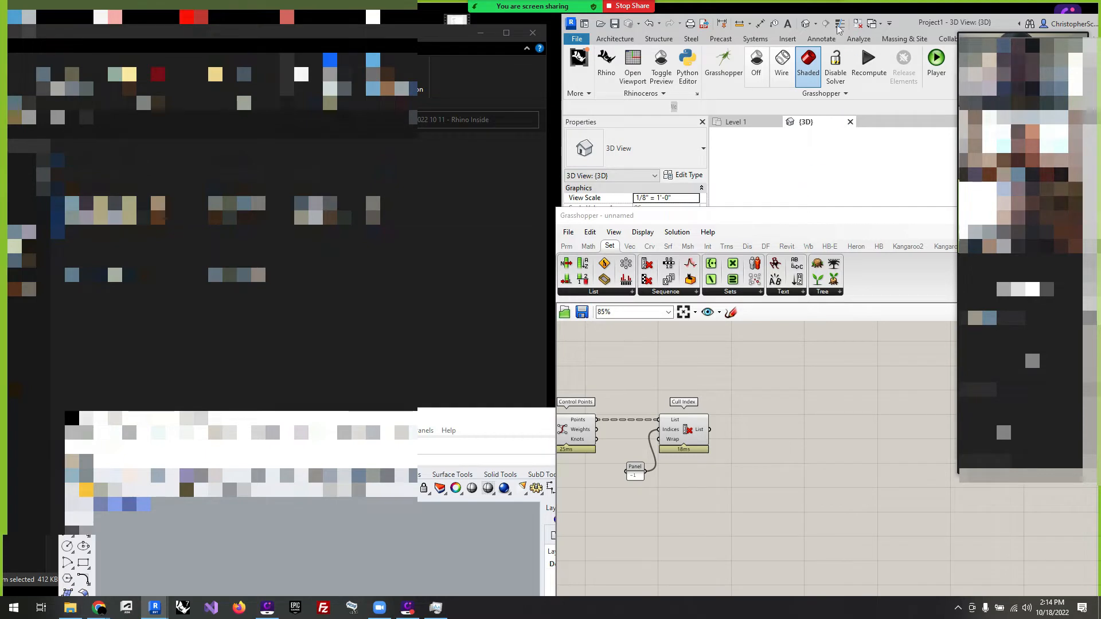
{"action": "left_click_drag", "start_coordinate": [901, 22], "coordinate": [400, 31]}
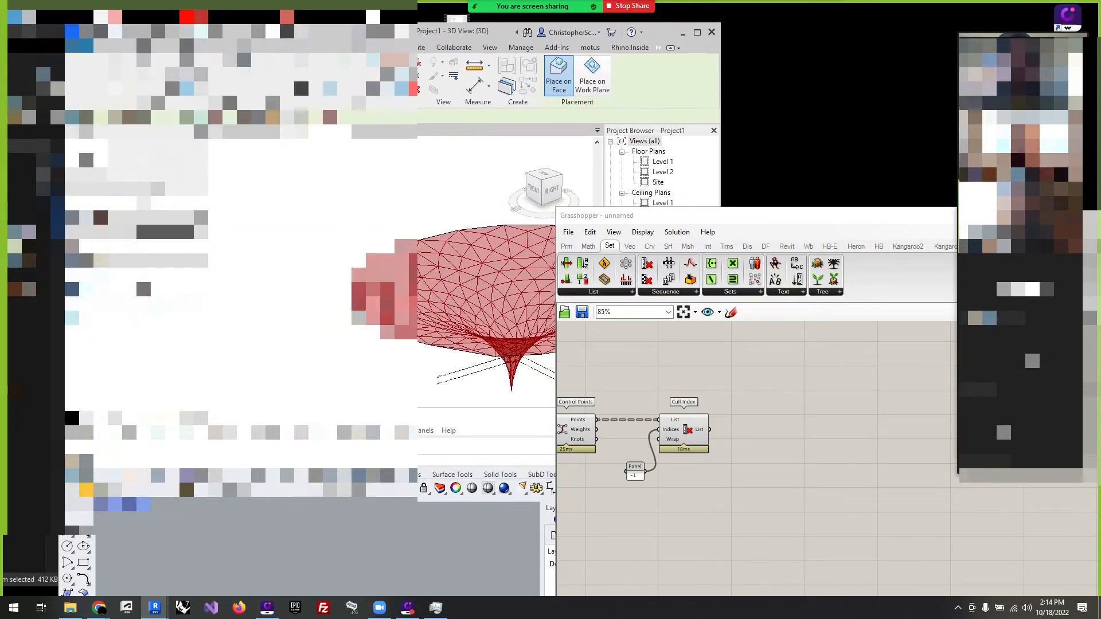
{"action": "left_click", "coordinate": [684, 34]}
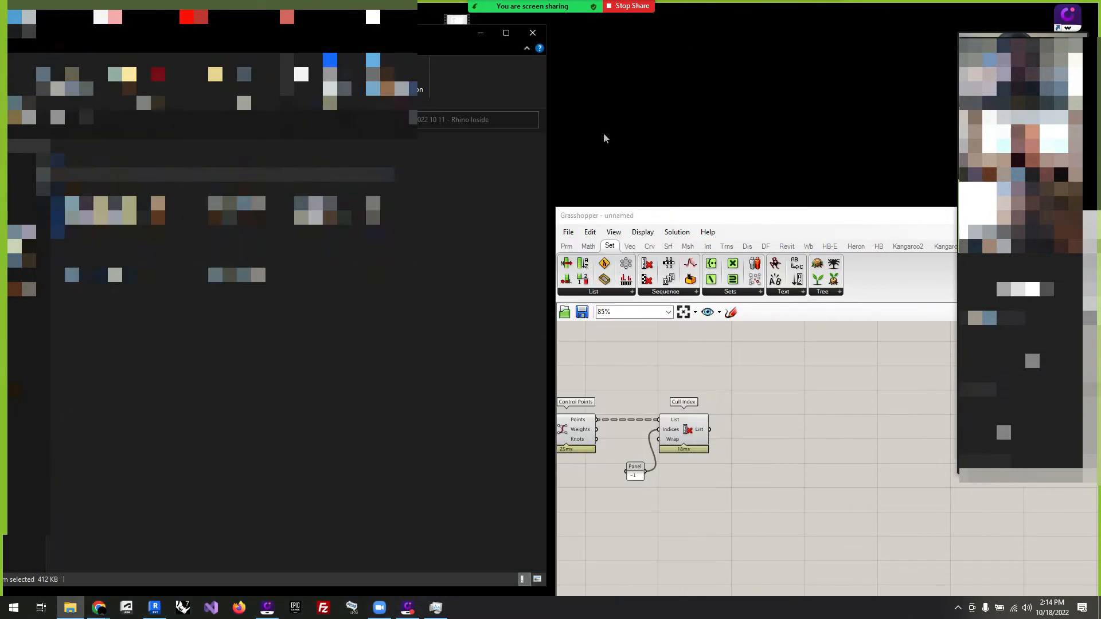
Switch to Revit and place one three-point Adapive Triangle Panel component beside the red triangulated form in the 3D view.
{"action": "left_click", "coordinate": [154, 608]}
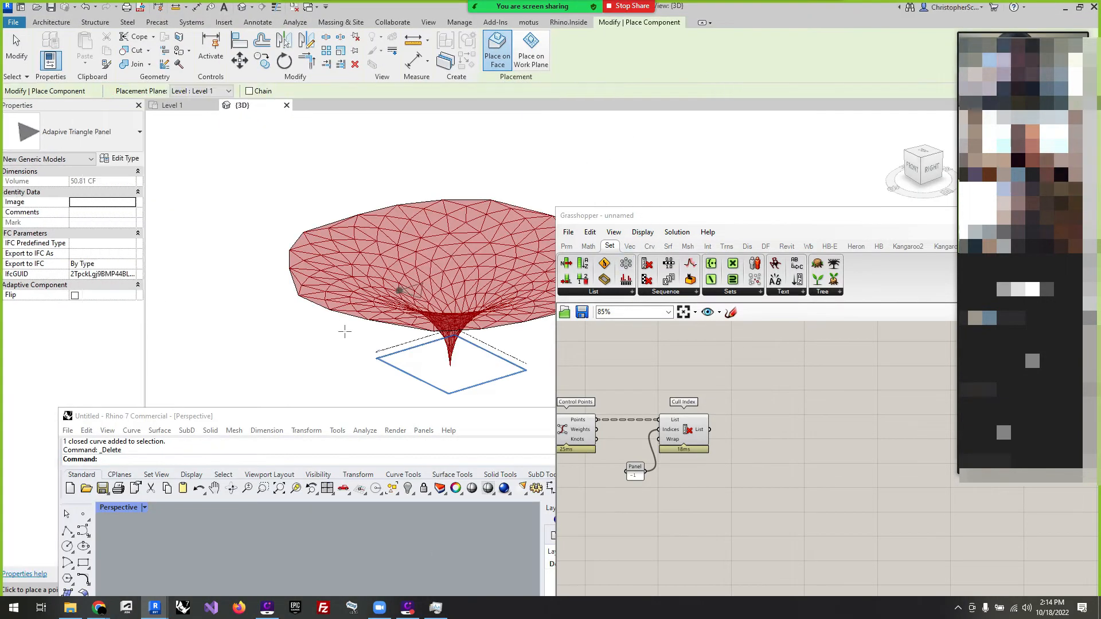
{"action": "left_click", "coordinate": [265, 355]}
{"action": "left_click", "coordinate": [234, 388]}
{"action": "left_click", "coordinate": [287, 386]}
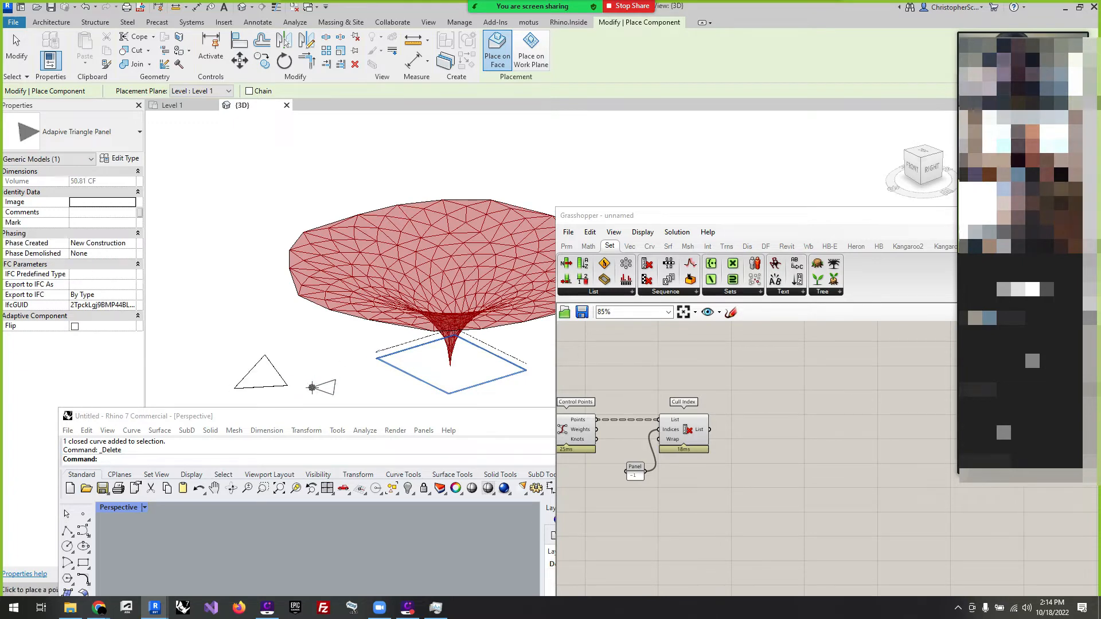
{"action": "right_click", "coordinate": [312, 388]}
{"action": "key", "text": "Escape"}
{"action": "key", "text": "Escape"}
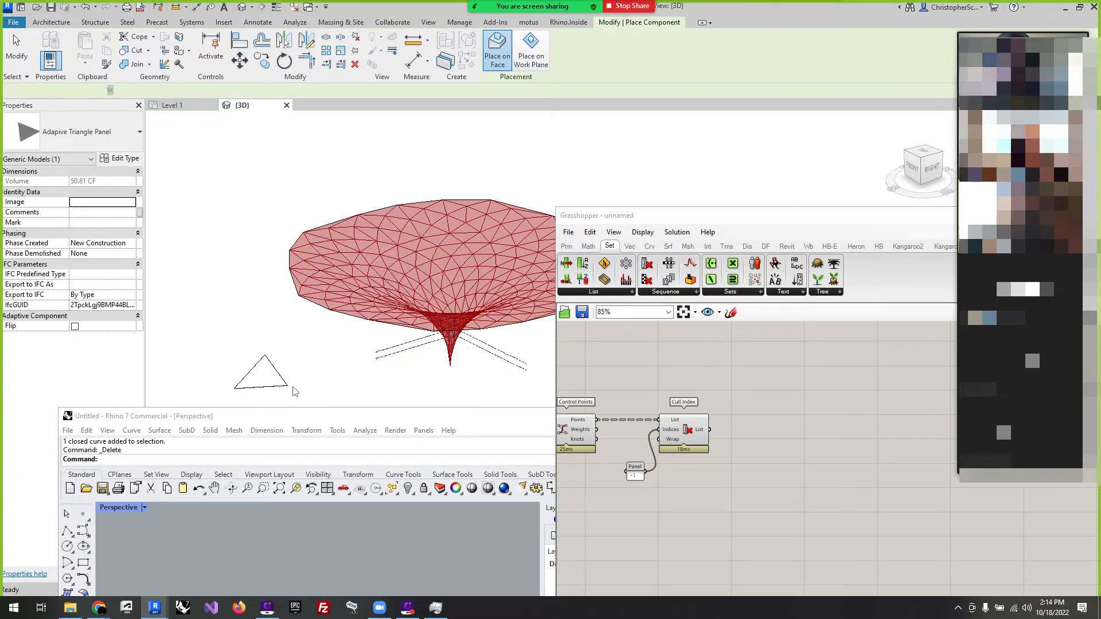
Select the placed triangle panel to examine the numbering and order of its adaptive points.
{"action": "scroll", "coordinate": [229, 395], "scroll_direction": "up", "scroll_amount": 1}
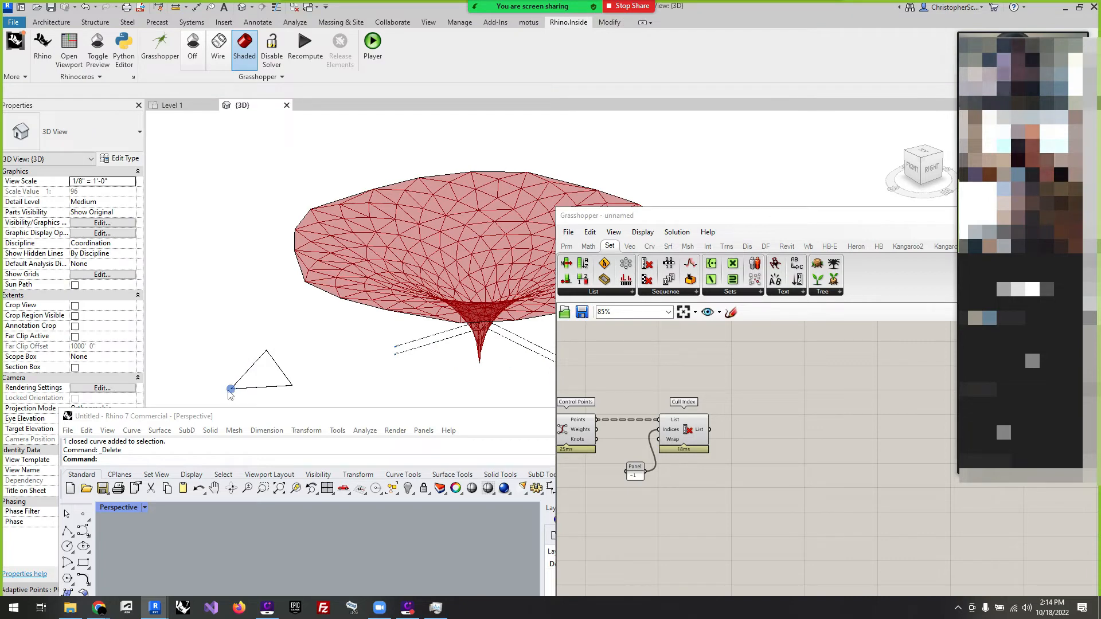
{"action": "left_click", "coordinate": [293, 376]}
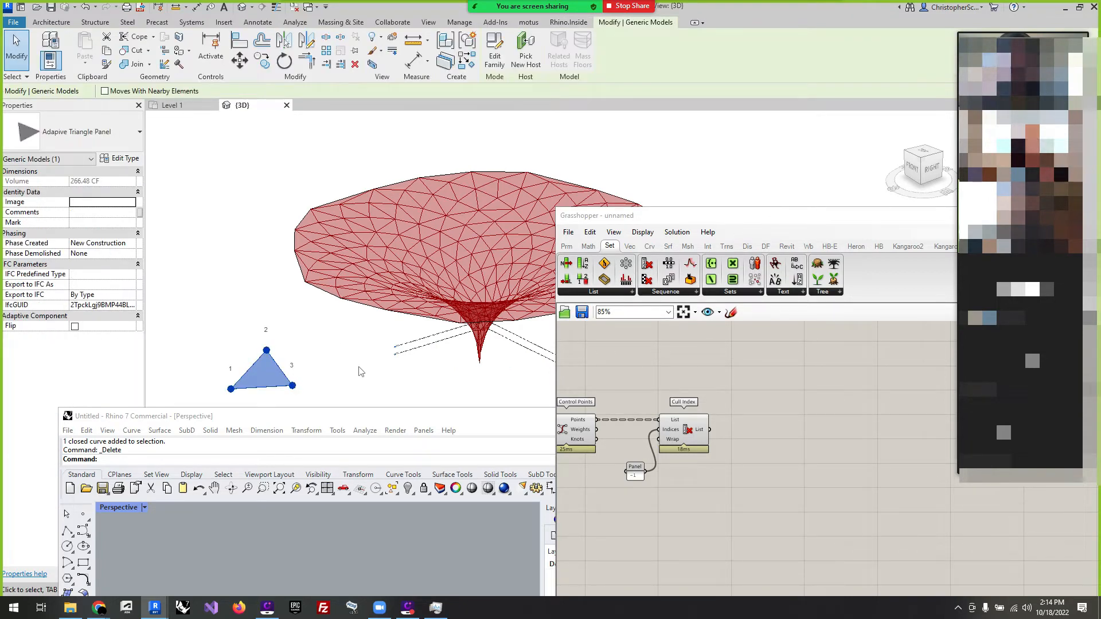
{"action": "key", "text": "Escape"}
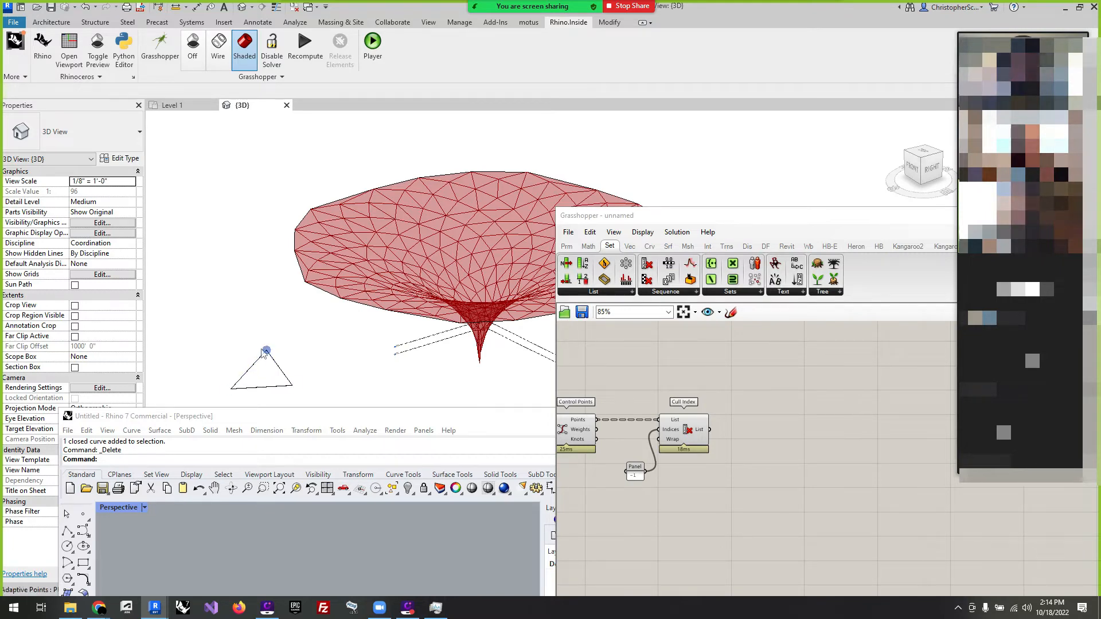
{"action": "left_click", "coordinate": [244, 390]}
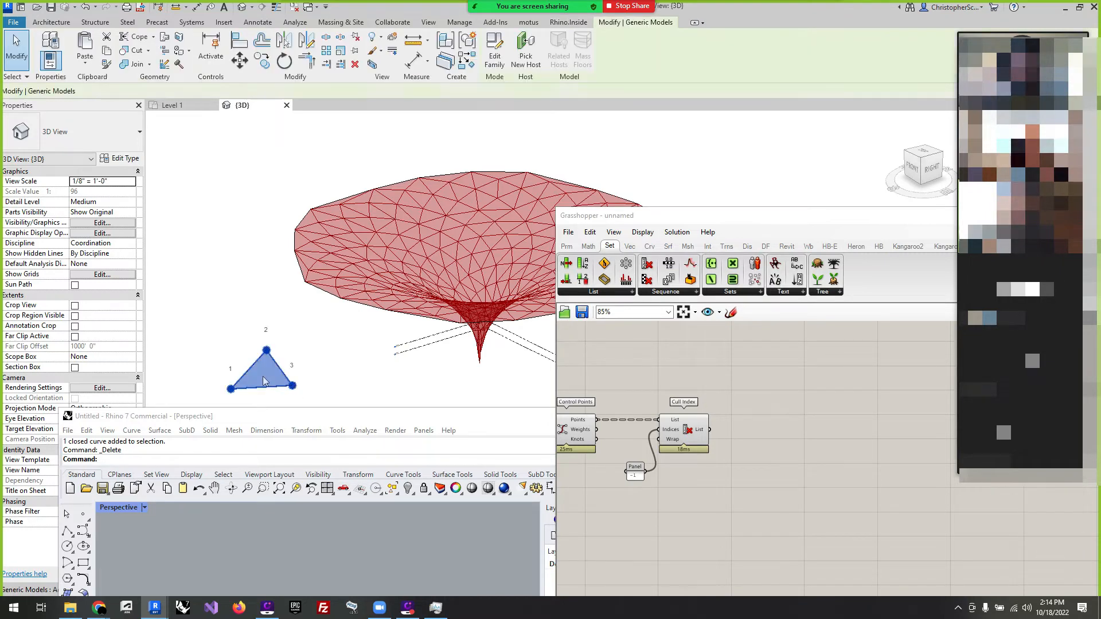
In Grasshopper, place Revit's Add Component (Adaptive) on the canvas beyond Cull Index, moving the Grasshopper window to reveal more components.
{"action": "left_click", "coordinate": [779, 383]}
{"action": "scroll", "coordinate": [782, 384], "scroll_direction": "down", "scroll_amount": 4}
{"action": "scroll", "coordinate": [859, 418], "scroll_direction": "up", "scroll_amount": 3}
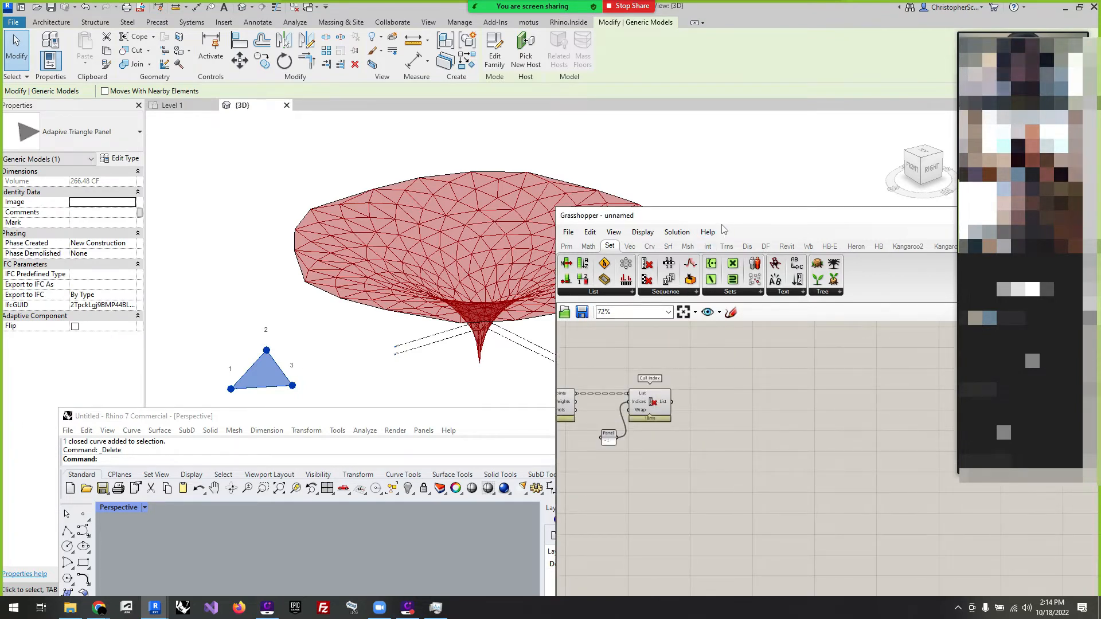
{"action": "left_click_drag", "start_coordinate": [734, 216], "coordinate": [530, 68]}
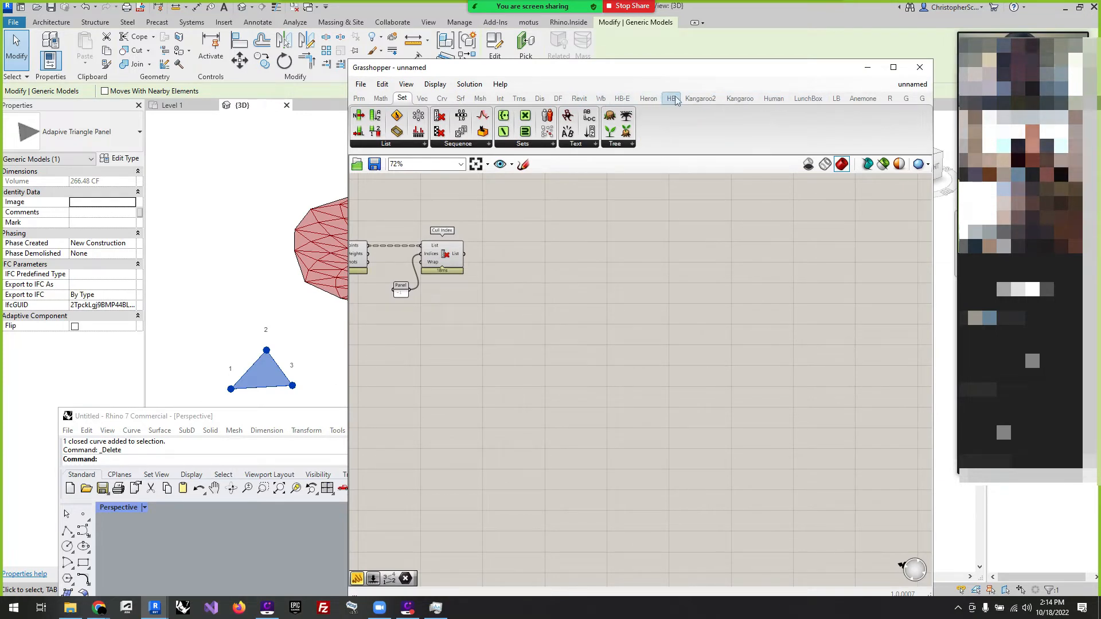
{"action": "left_click", "coordinate": [577, 99]}
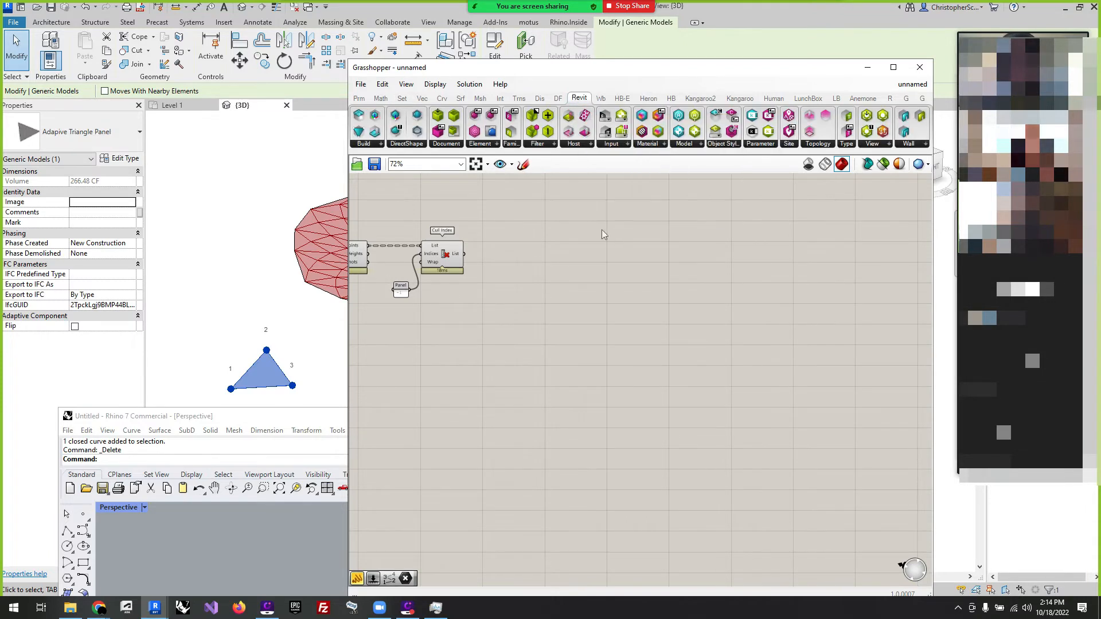
{"action": "left_click", "coordinate": [371, 145]}
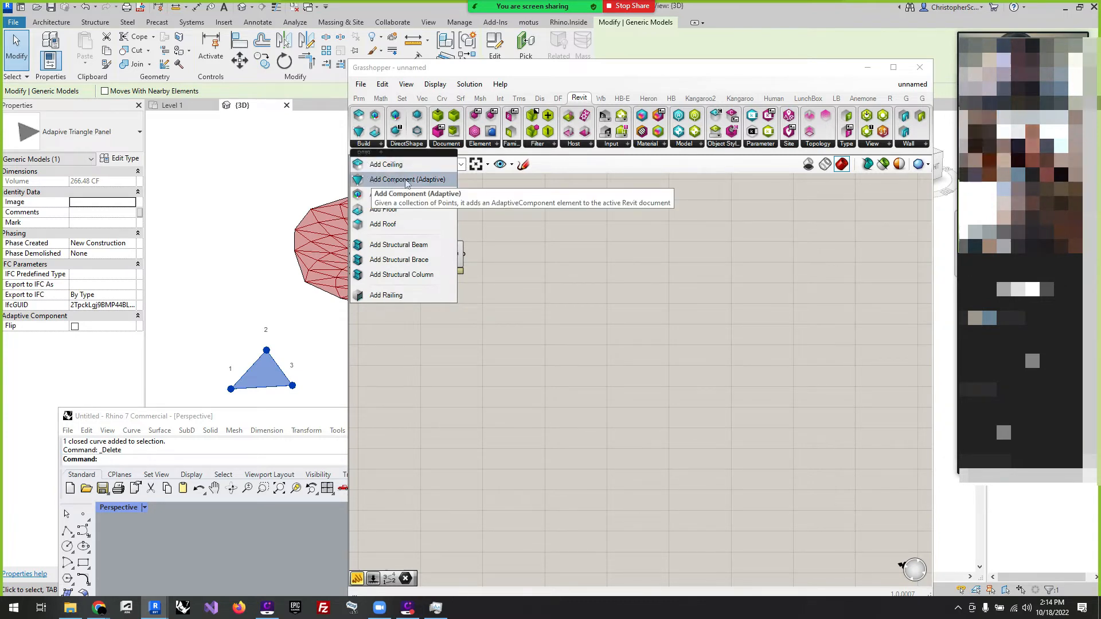
{"action": "left_click", "coordinate": [383, 180]}
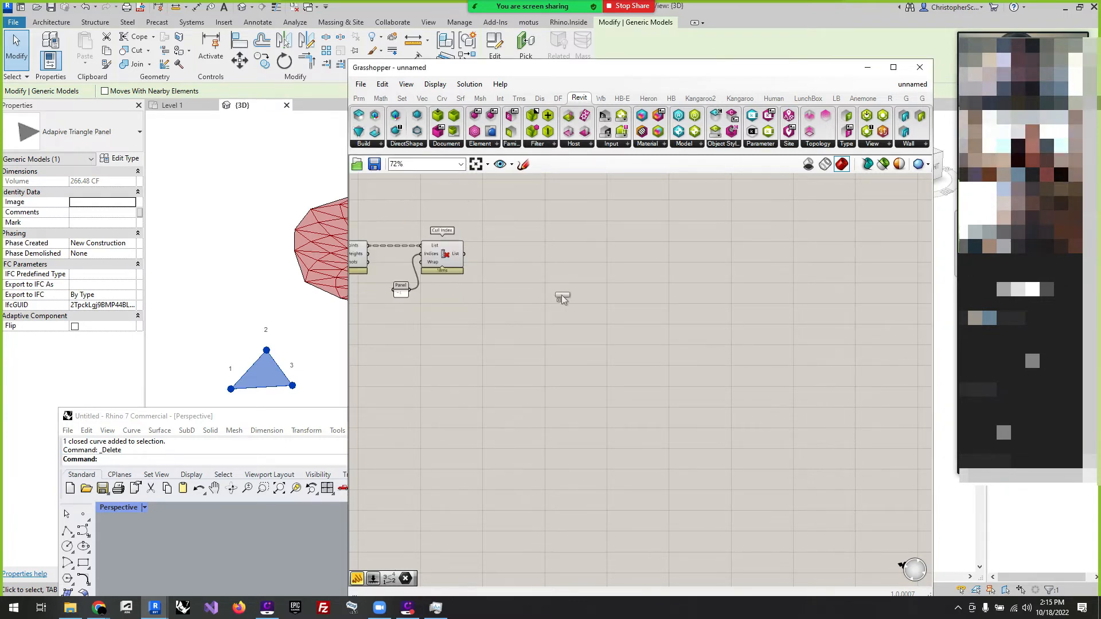
{"action": "left_click", "coordinate": [568, 264]}
{"action": "scroll", "coordinate": [505, 262], "scroll_direction": "up", "scroll_amount": 3}
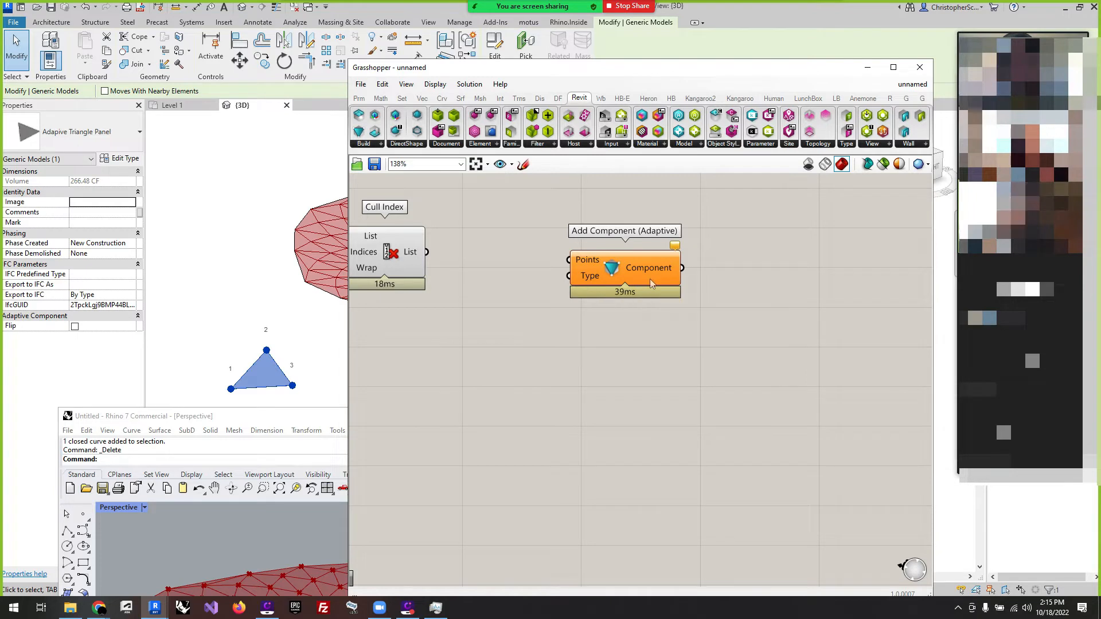
Add a Param Viewer above Cull Index and feed it the culled List output to show the data structure.
{"action": "scroll", "coordinate": [765, 297], "scroll_direction": "down", "scroll_amount": 2}
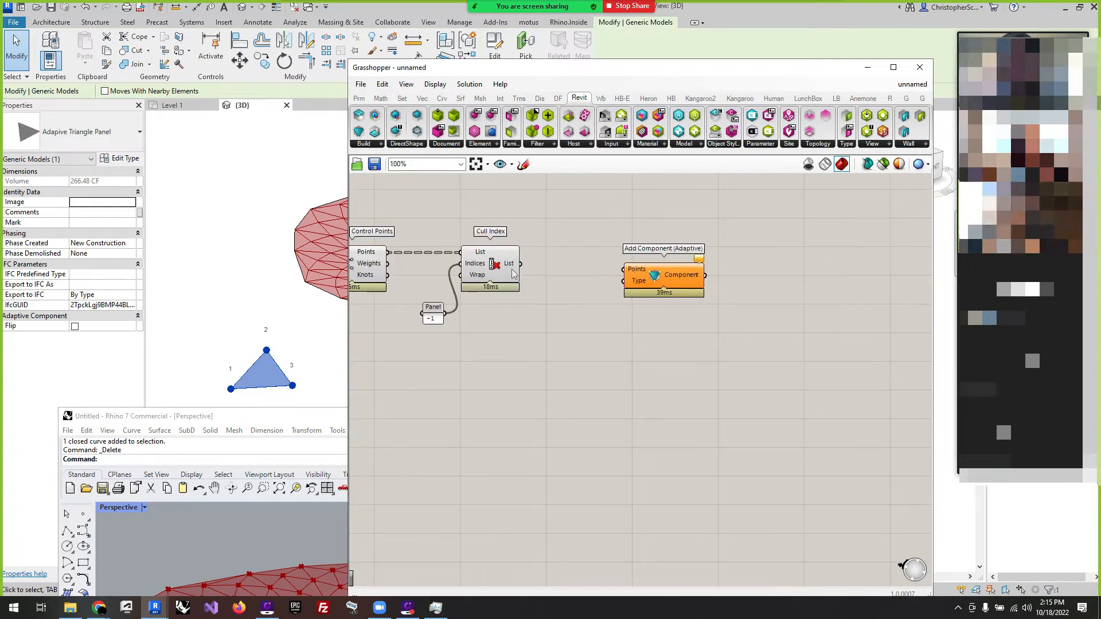
{"action": "mouse_move", "coordinate": [512, 271]}
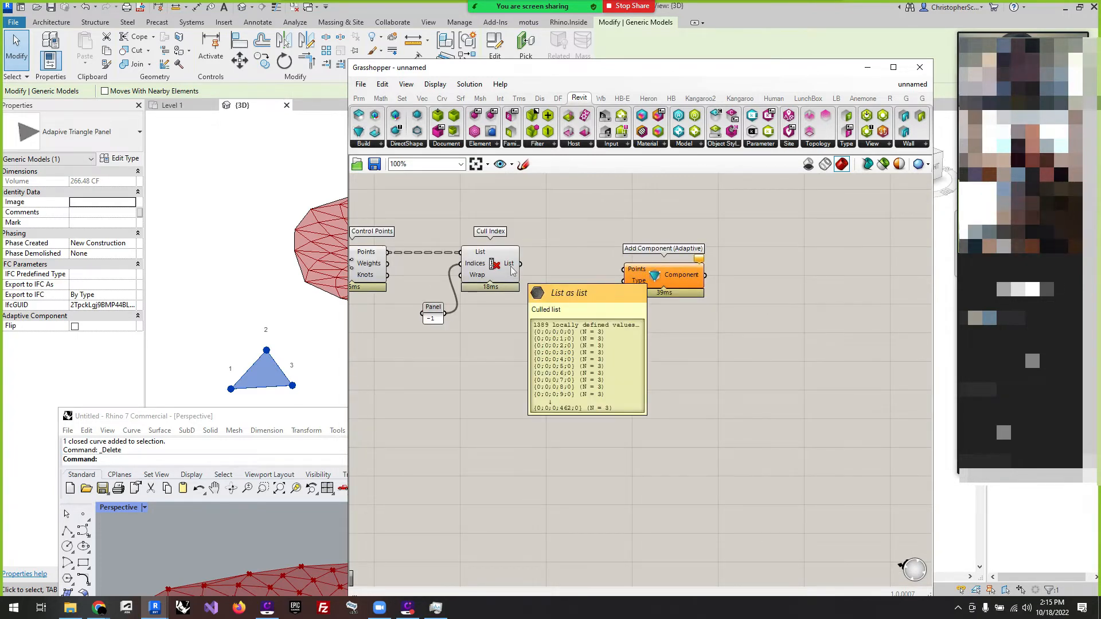
{"action": "double_click", "coordinate": [566, 316]}
{"action": "type", "text": "par"}
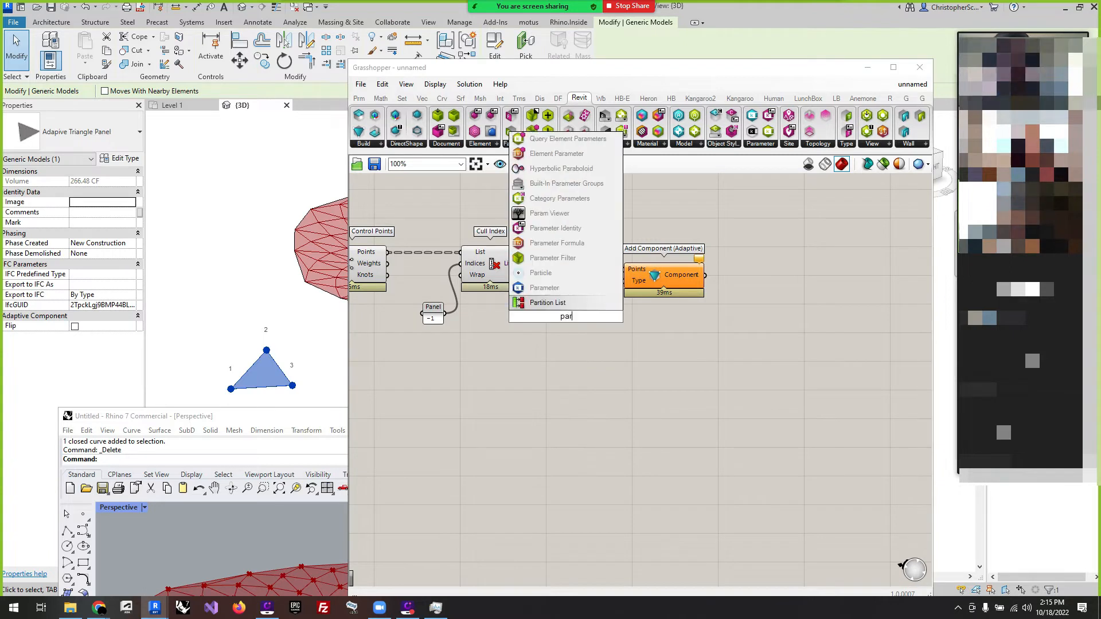
{"action": "type", "text": "a"}
{"action": "type", "text": "m view"}
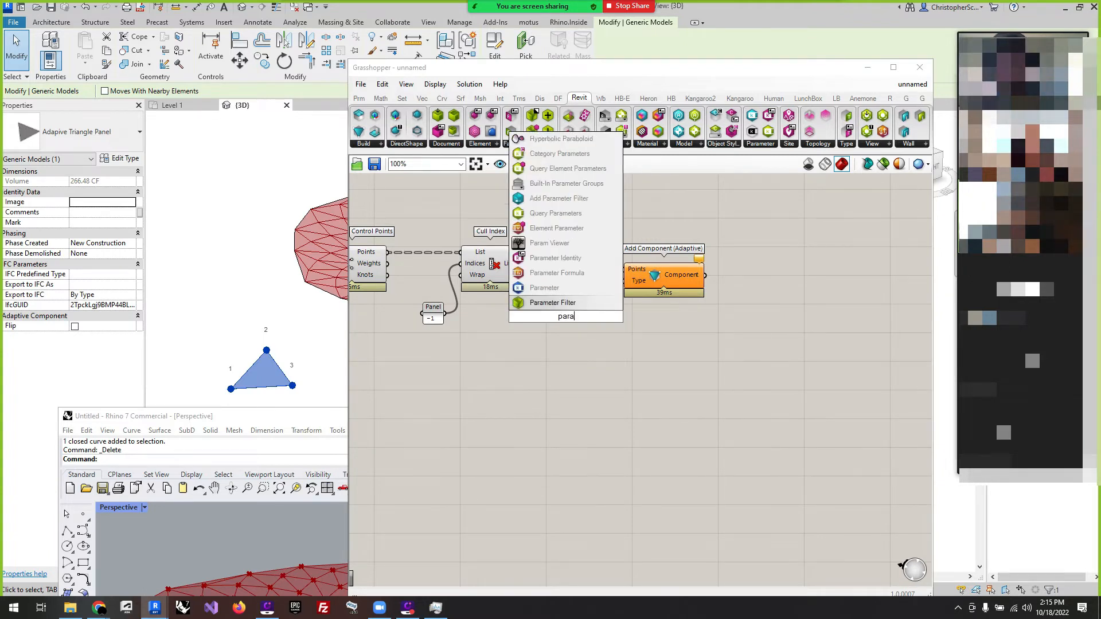
{"action": "left_click", "coordinate": [559, 290]}
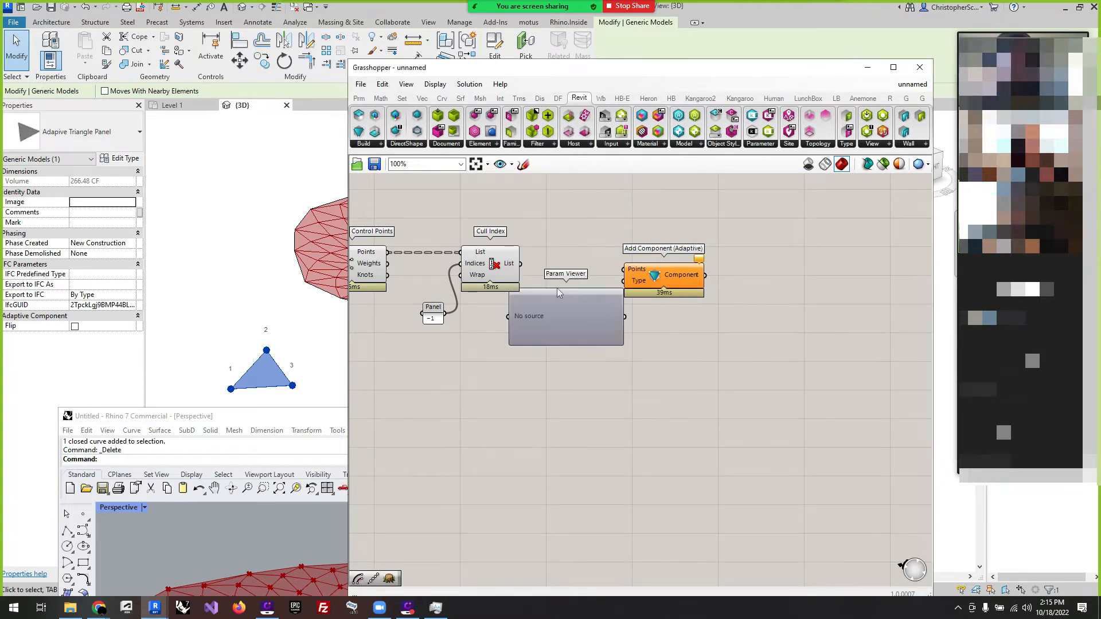
{"action": "left_click_drag", "start_coordinate": [512, 326], "coordinate": [595, 209]}
{"action": "scroll", "coordinate": [643, 192], "scroll_direction": "up", "scroll_amount": 4}
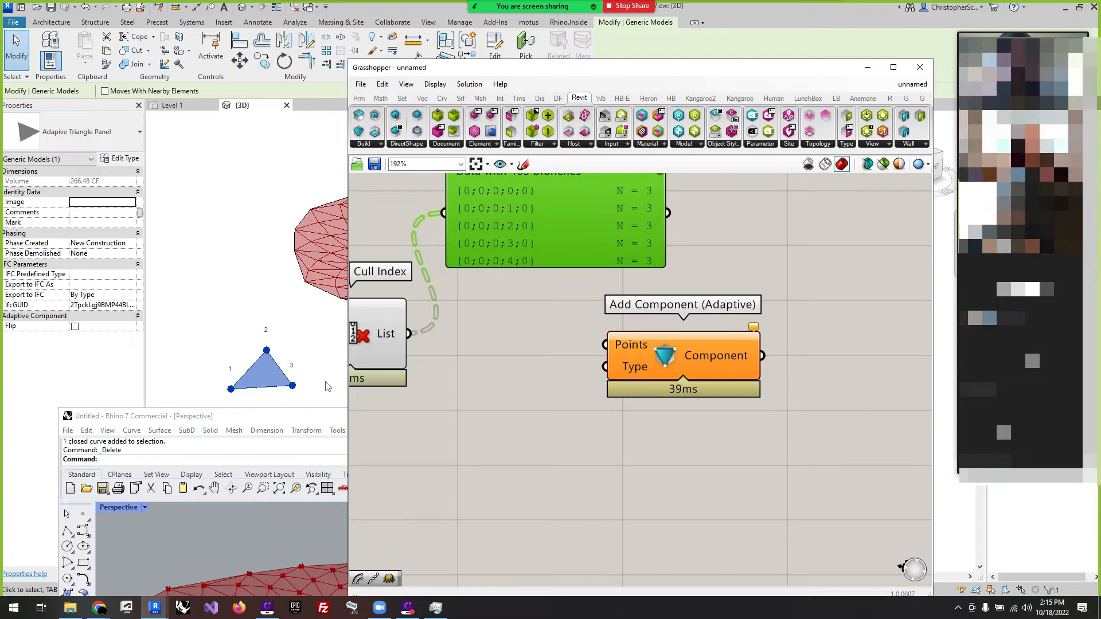
Connect the Cull Index List output to the Points input of Add Component (Adaptive), with the component moved farther away.
{"action": "left_click", "coordinate": [522, 440]}
{"action": "scroll", "coordinate": [512, 385], "scroll_direction": "down", "scroll_amount": 3}
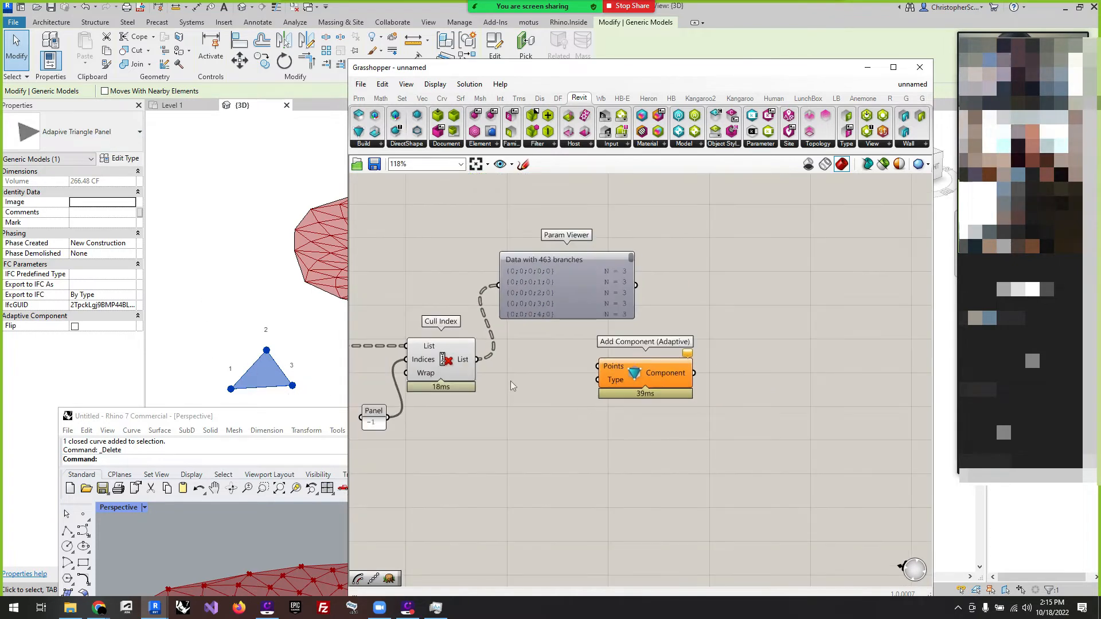
{"action": "left_click_drag", "start_coordinate": [478, 359], "coordinate": [750, 408]}
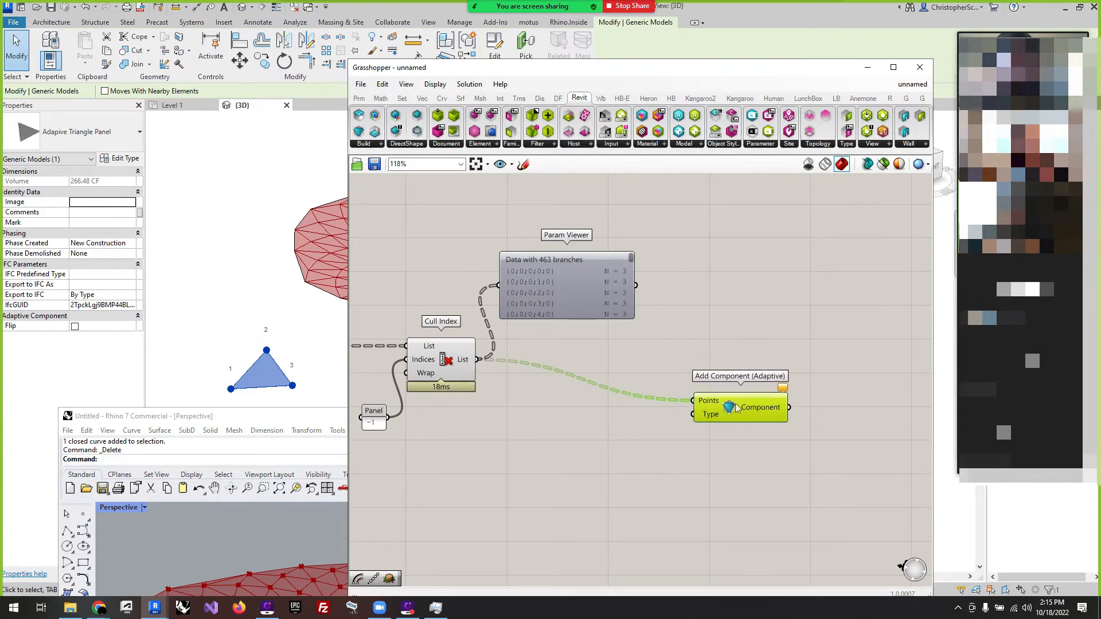
{"action": "left_click", "coordinate": [596, 492]}
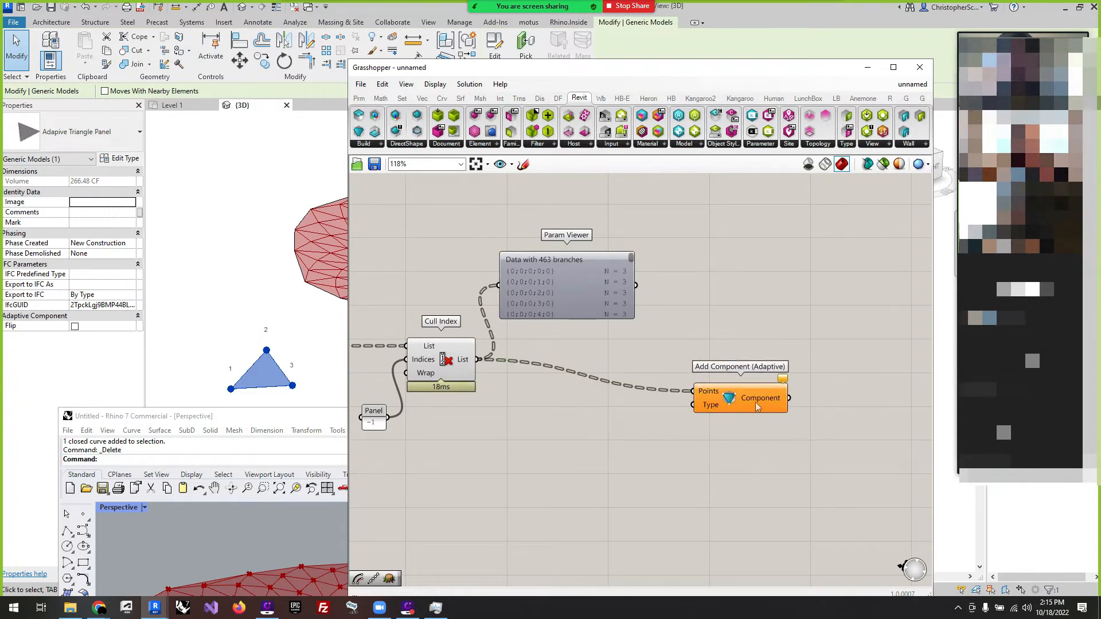
Place an Element Type Picker on the canvas below the Add Component (Adaptive) component.
{"action": "left_click", "coordinate": [613, 146]}
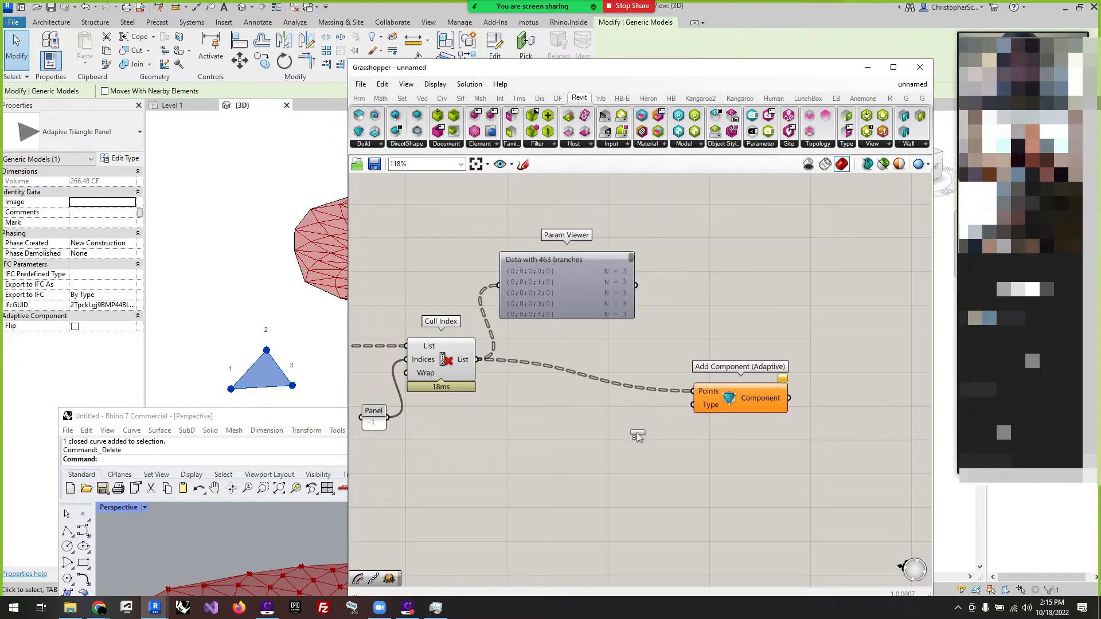
{"action": "left_click_drag", "start_coordinate": [636, 437], "coordinate": [636, 434]}
{"action": "left_click", "coordinate": [674, 438]}
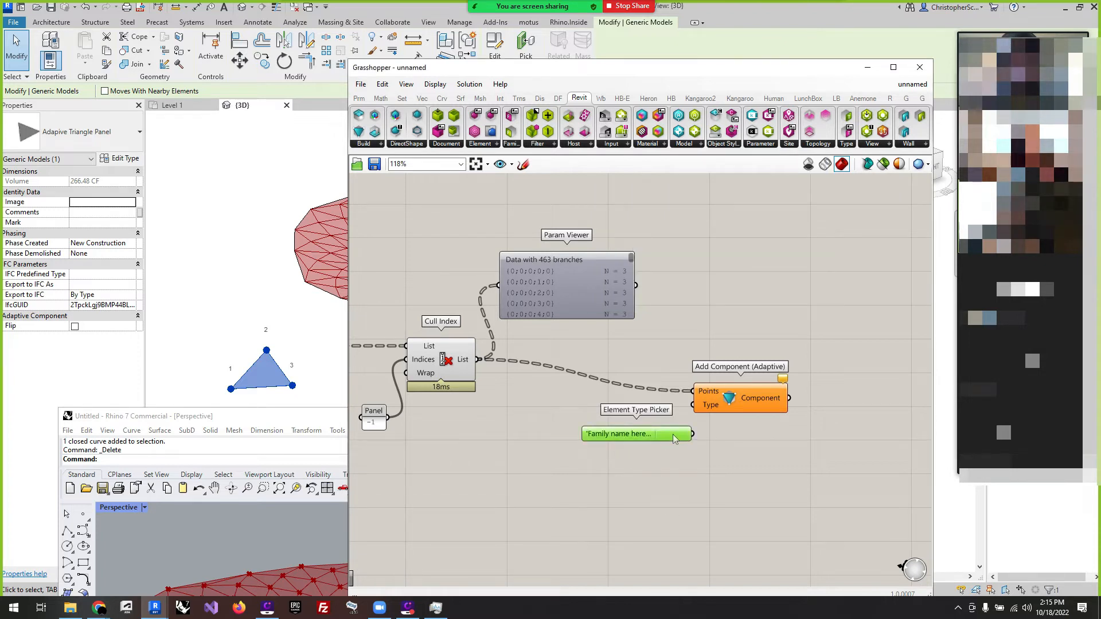
Set the Element Type Picker's family name to "Adapive Triangle Panel".
{"action": "right_click", "coordinate": [621, 440]}
{"action": "left_click_drag", "start_coordinate": [701, 444], "coordinate": [625, 449]}
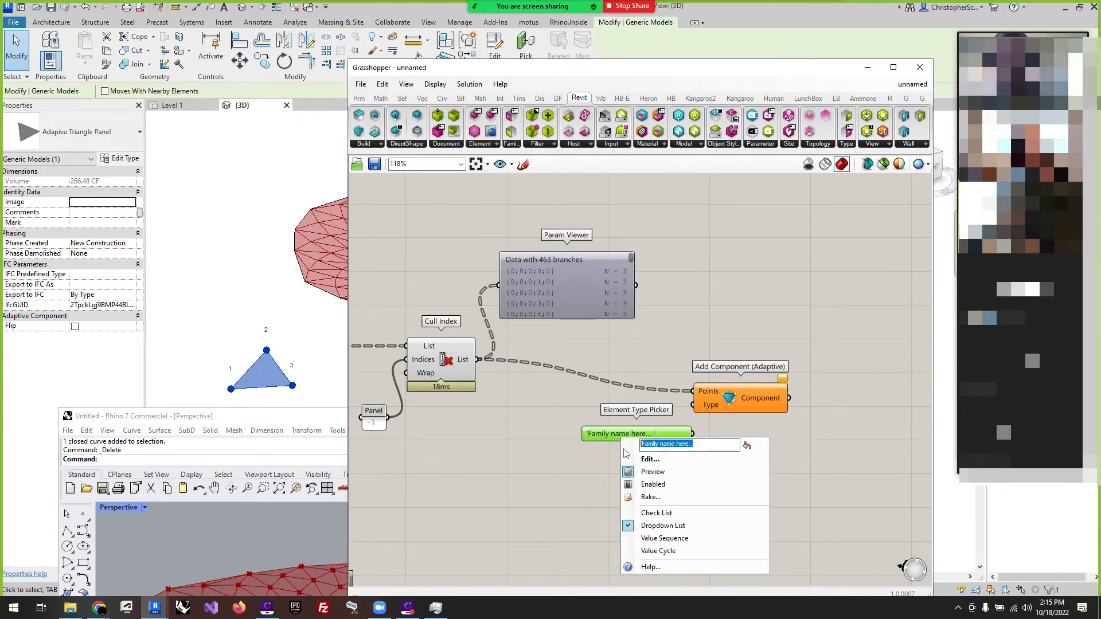
{"action": "type", "text": "Adapive"}
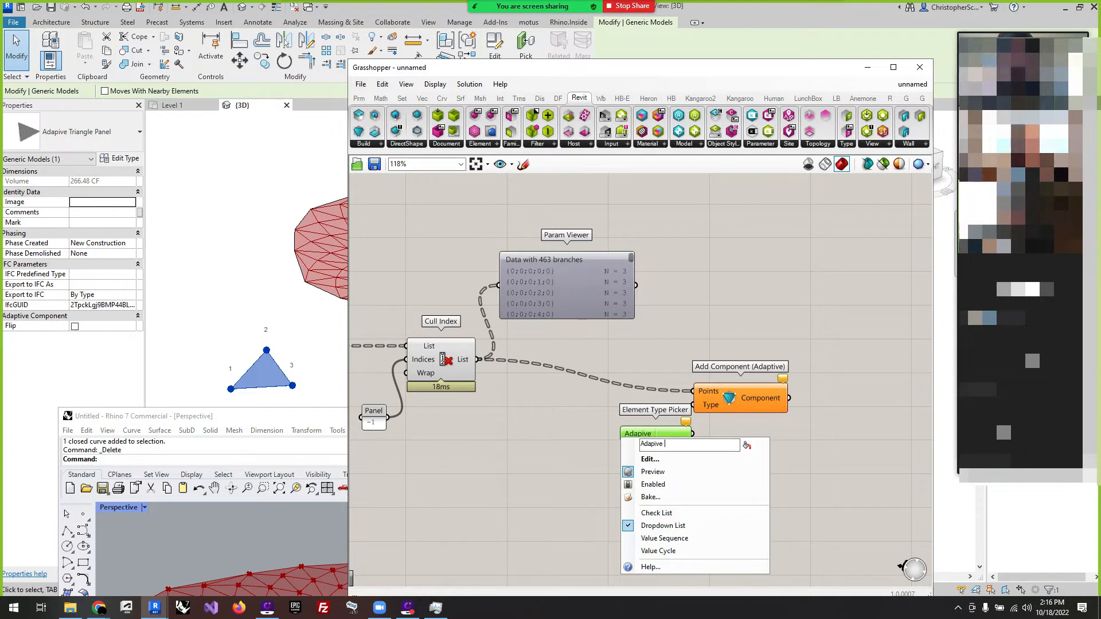
{"action": "type", "text": "Tr"}
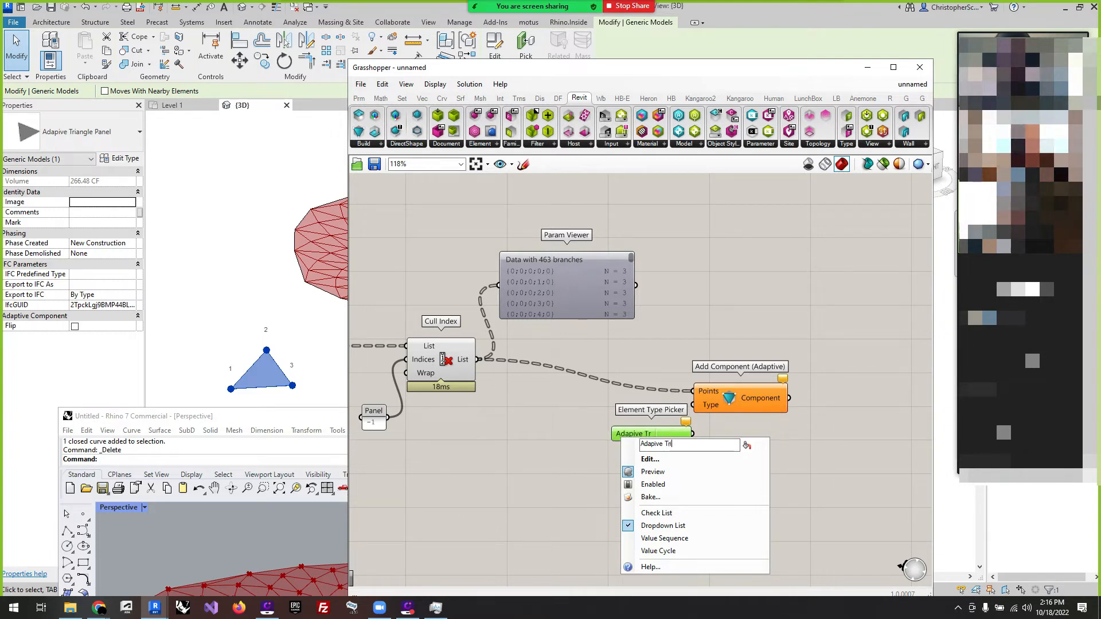
{"action": "type", "text": "iangel"}
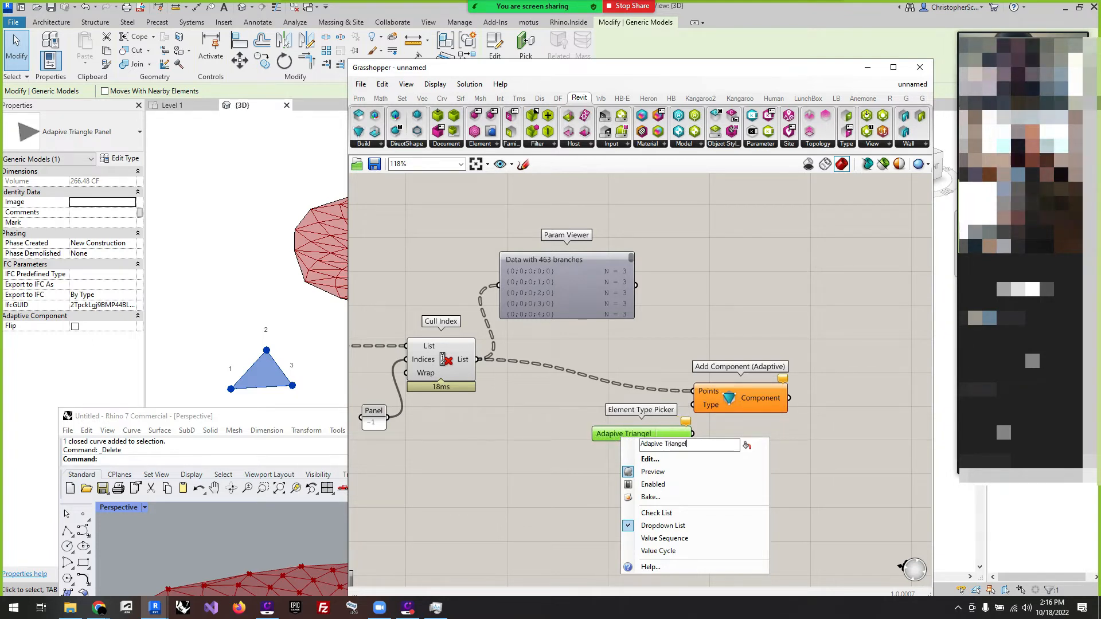
{"action": "key", "text": "BackSpace"}
{"action": "key", "text": "BackSpace"}
{"action": "type", "text": "le"}
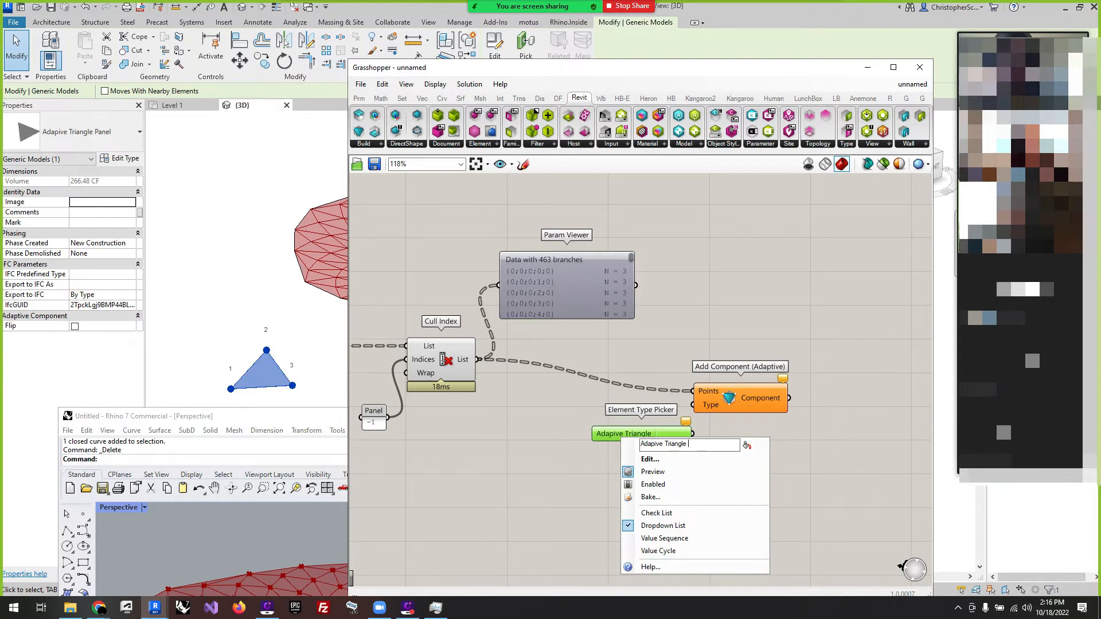
{"action": "type", "text": " Panel"}
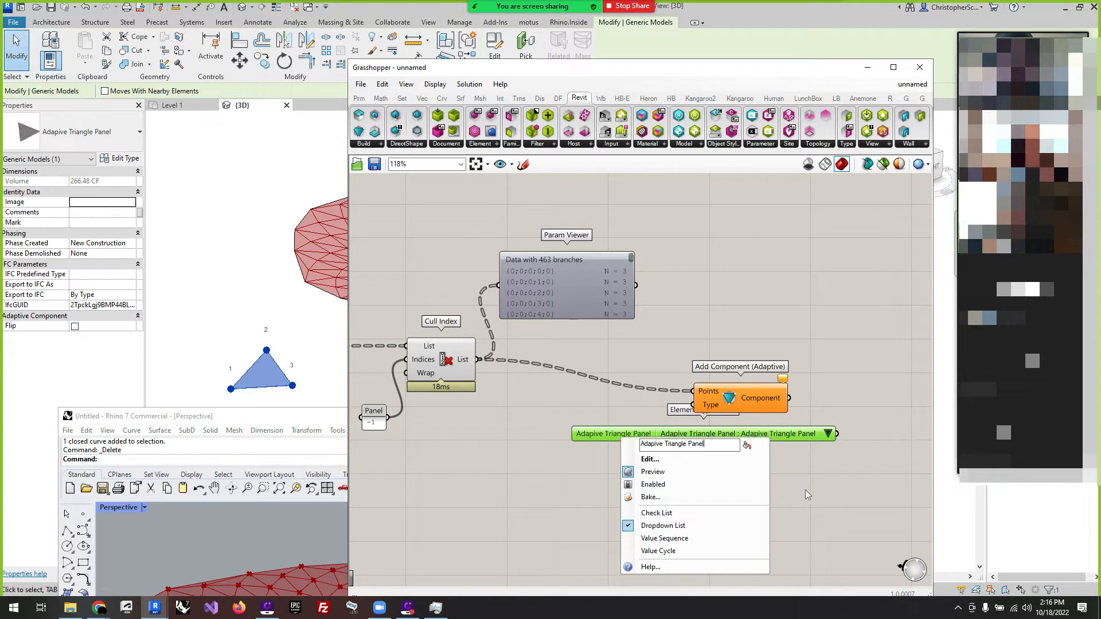
{"action": "left_click", "coordinate": [827, 514]}
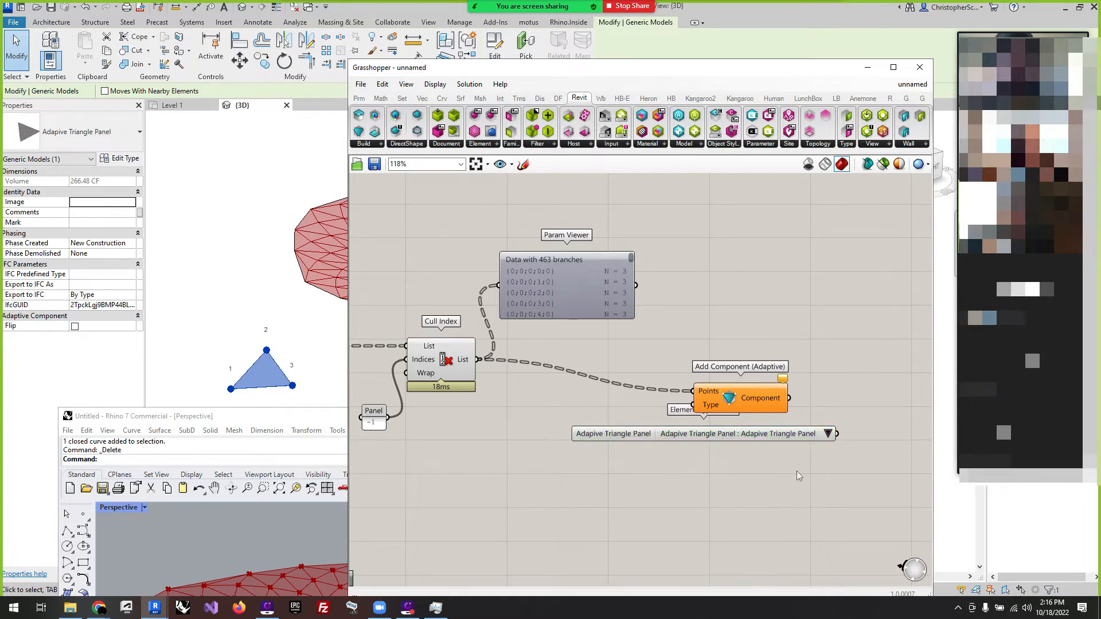
Connect the Element Type Picker to the Type input of Add Component (Adaptive), and move the Grasshopper window off the Revit model.
{"action": "left_click_drag", "start_coordinate": [765, 437], "coordinate": [644, 471]}
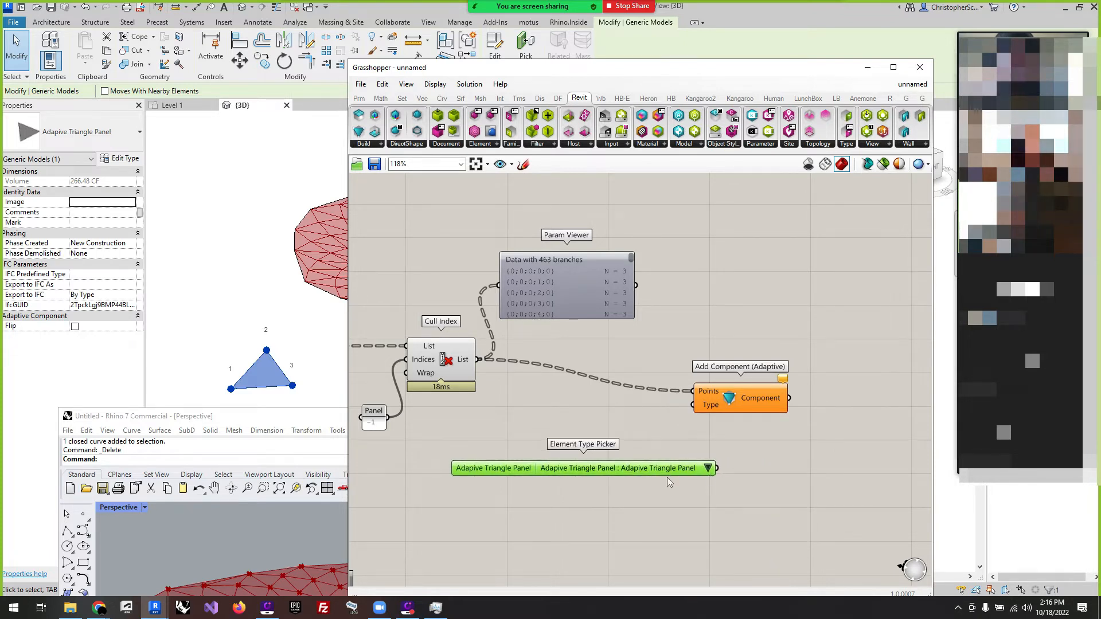
{"action": "left_click", "coordinate": [708, 468]}
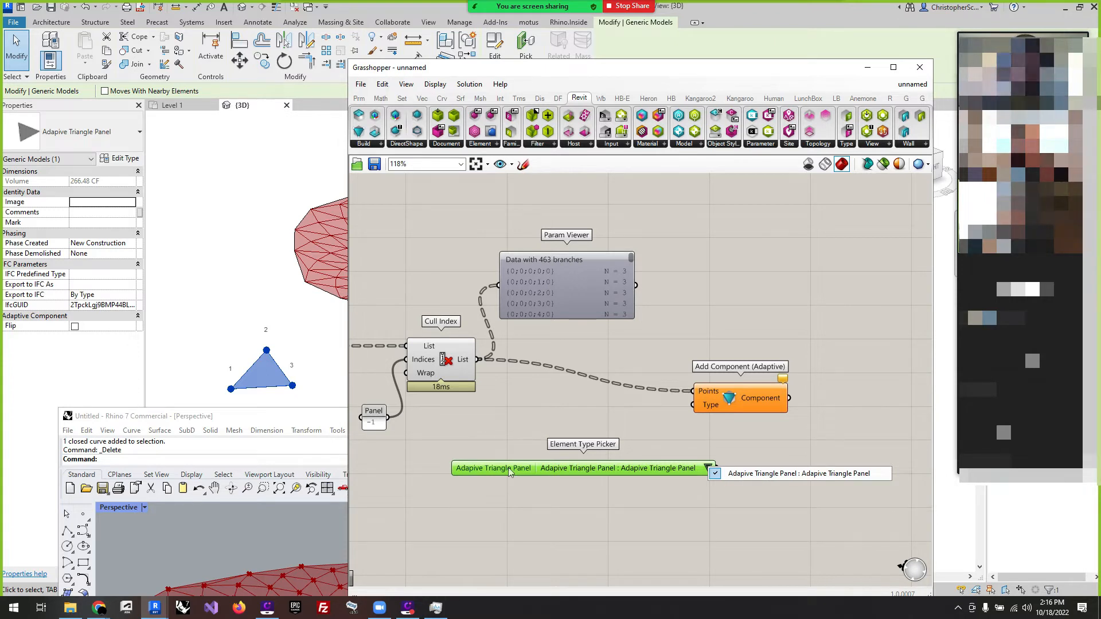
{"action": "left_click", "coordinate": [556, 419]}
{"action": "left_click_drag", "start_coordinate": [718, 468], "coordinate": [706, 410]}
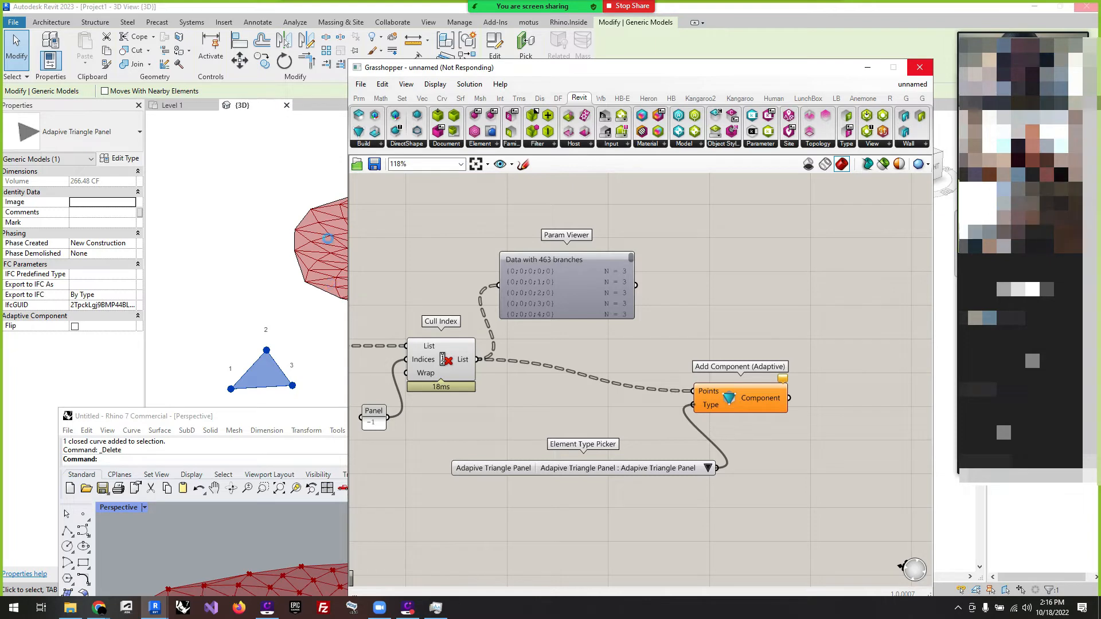
{"action": "left_click_drag", "start_coordinate": [578, 65], "coordinate": [685, 374]}
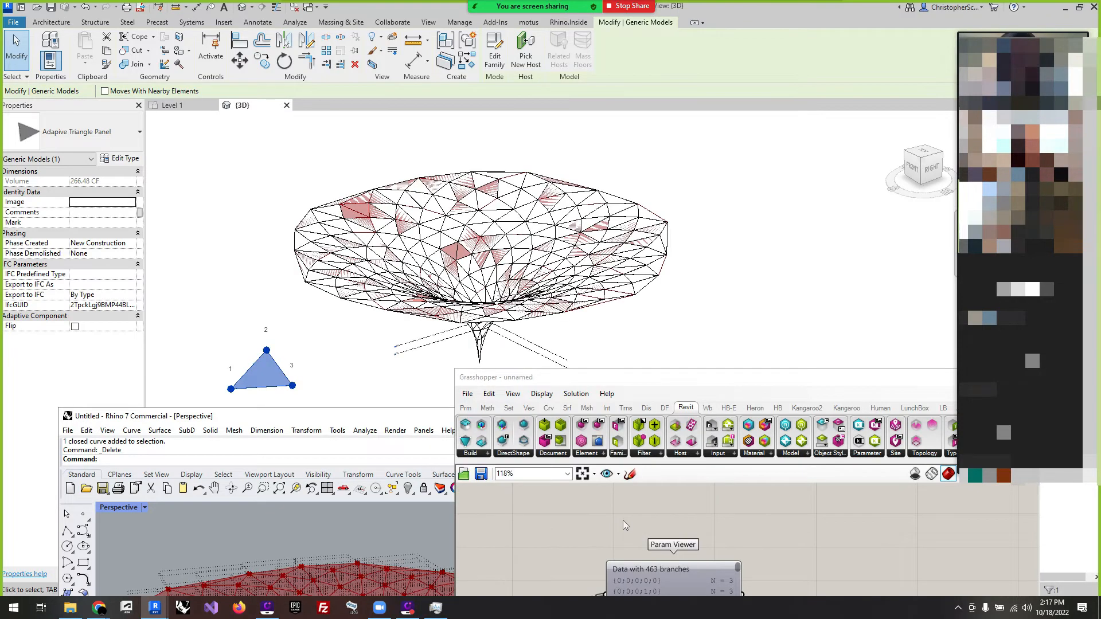
Uncover more of the Revit model and examine individual adaptive triangle panels near the form's upper rim, including their volumes.
{"action": "left_click_drag", "start_coordinate": [676, 377], "coordinate": [727, 412]}
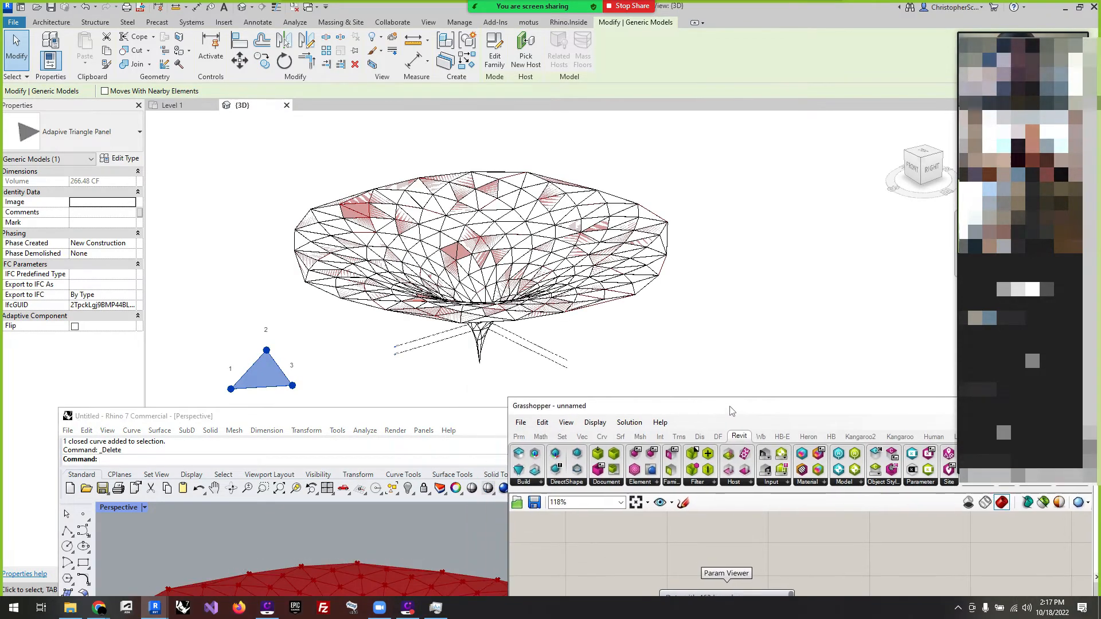
{"action": "left_click", "coordinate": [625, 354]}
{"action": "scroll", "coordinate": [633, 352], "scroll_direction": "up", "scroll_amount": 2}
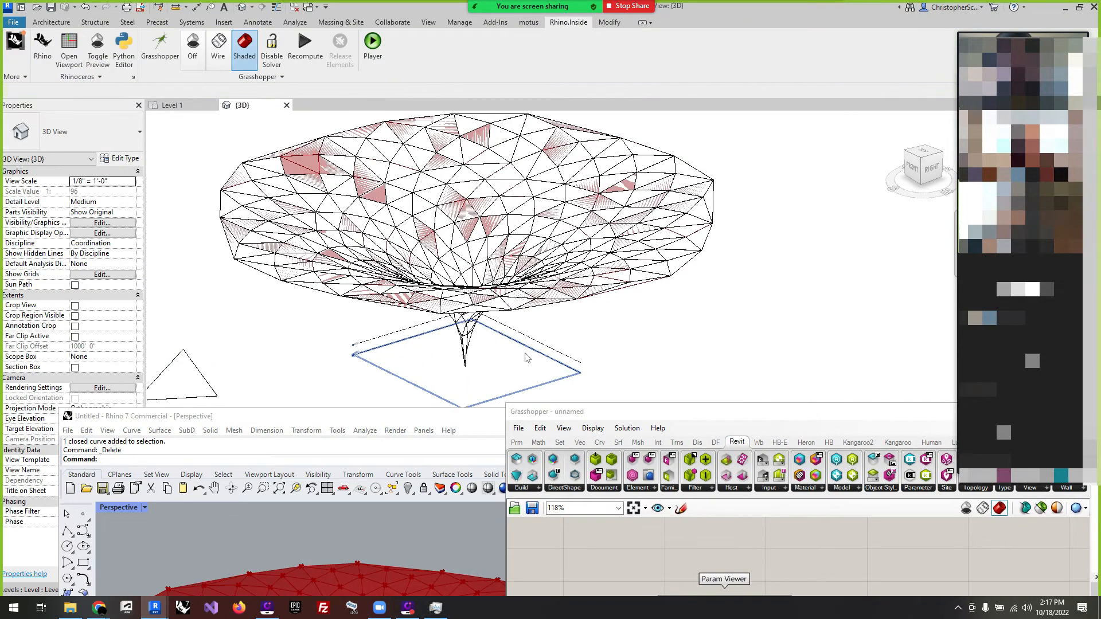
{"action": "mouse_move", "coordinate": [641, 351]}
{"action": "middle_mouse_down", "text": "shift"}
{"action": "mouse_move", "coordinate": [585, 319]}
{"action": "mouse_move", "coordinate": [658, 250]}
{"action": "mouse_move", "coordinate": [630, 350]}
{"action": "middle_mouse_up", "text": "shift"}
{"action": "scroll", "coordinate": [649, 118], "scroll_direction": "up", "scroll_amount": 2}
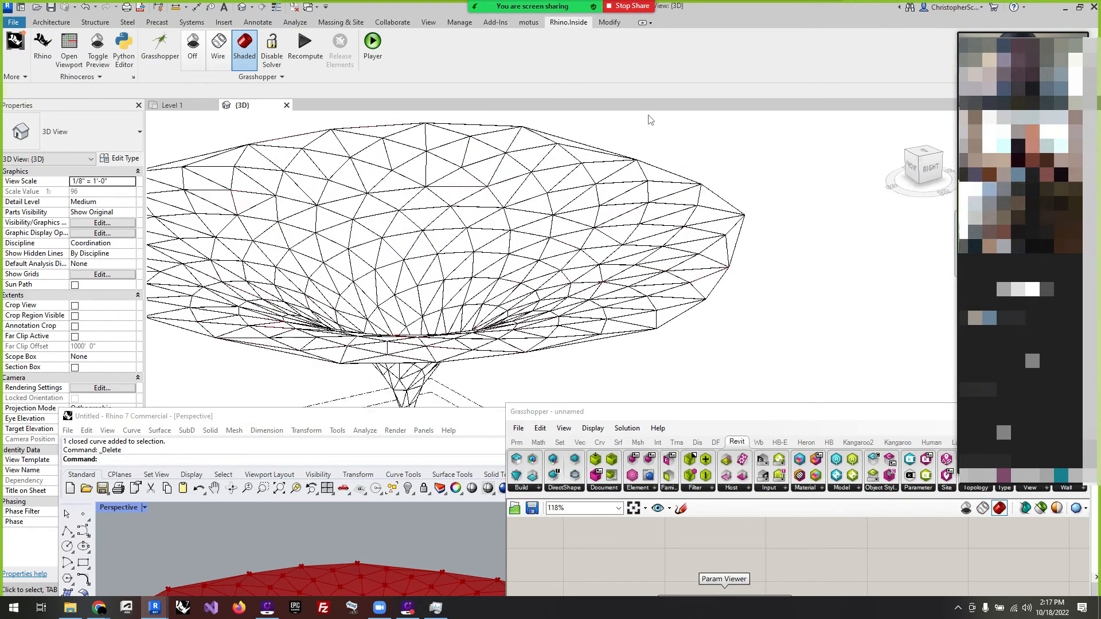
{"action": "left_click", "coordinate": [661, 193]}
{"action": "scroll", "coordinate": [668, 186], "scroll_direction": "up", "scroll_amount": 2}
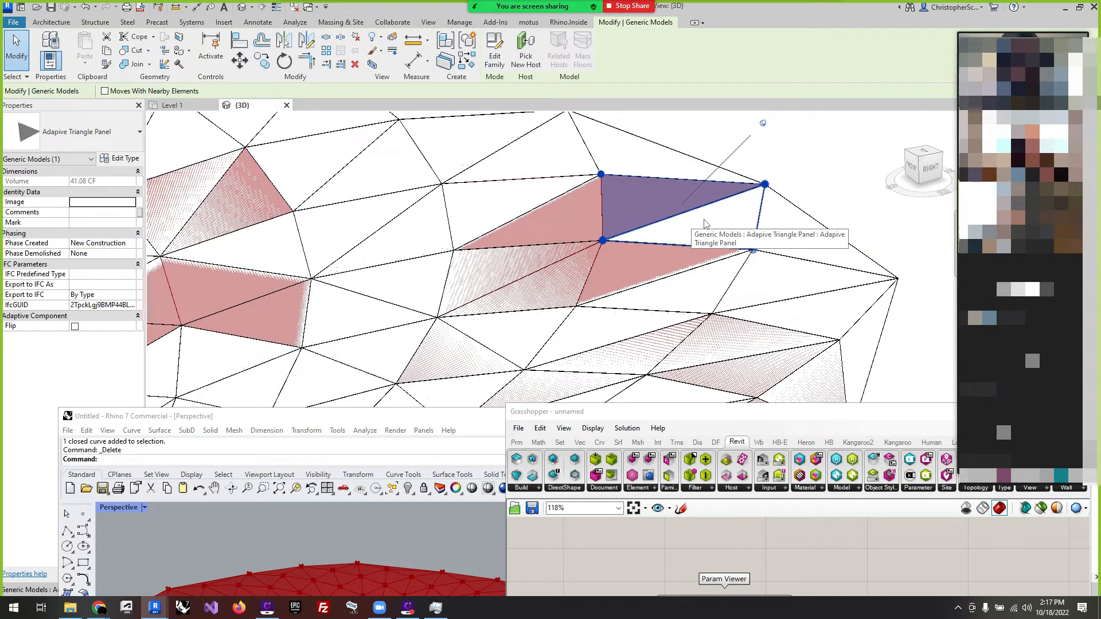
{"action": "left_click", "coordinate": [725, 228]}
{"action": "left_click", "coordinate": [643, 270]}
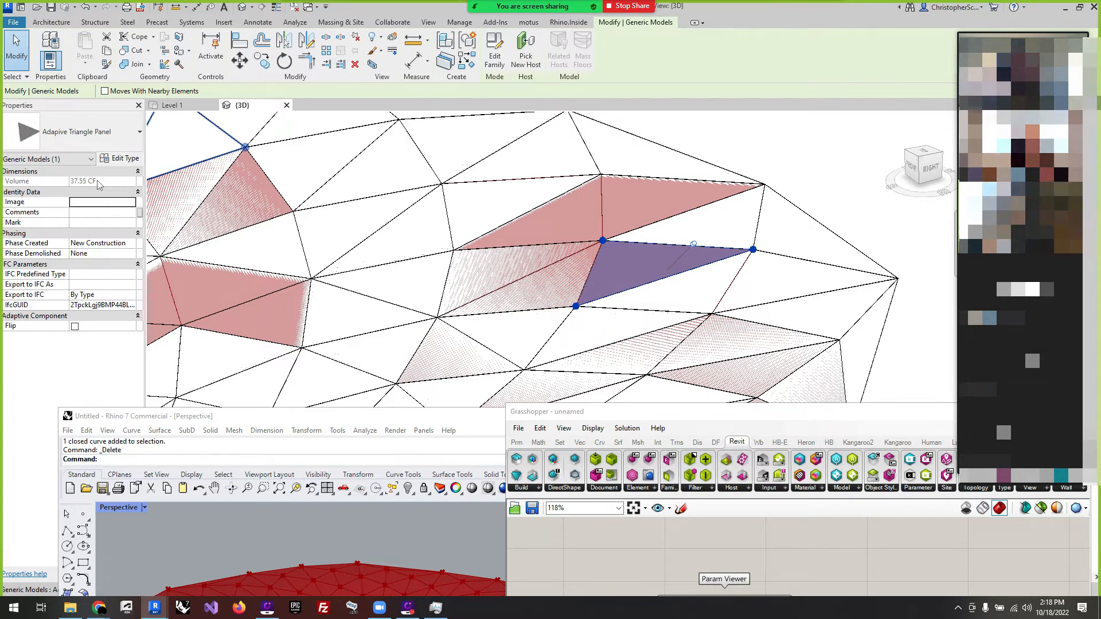
{"action": "scroll", "coordinate": [634, 257], "scroll_direction": "down", "scroll_amount": 5}
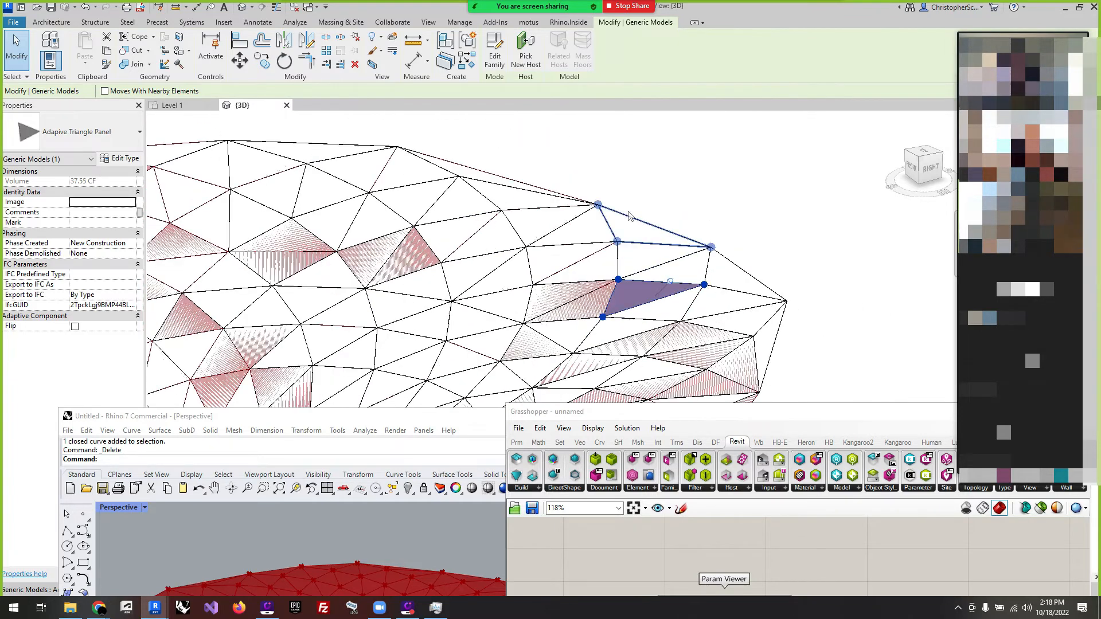
{"action": "left_click", "coordinate": [739, 365]}
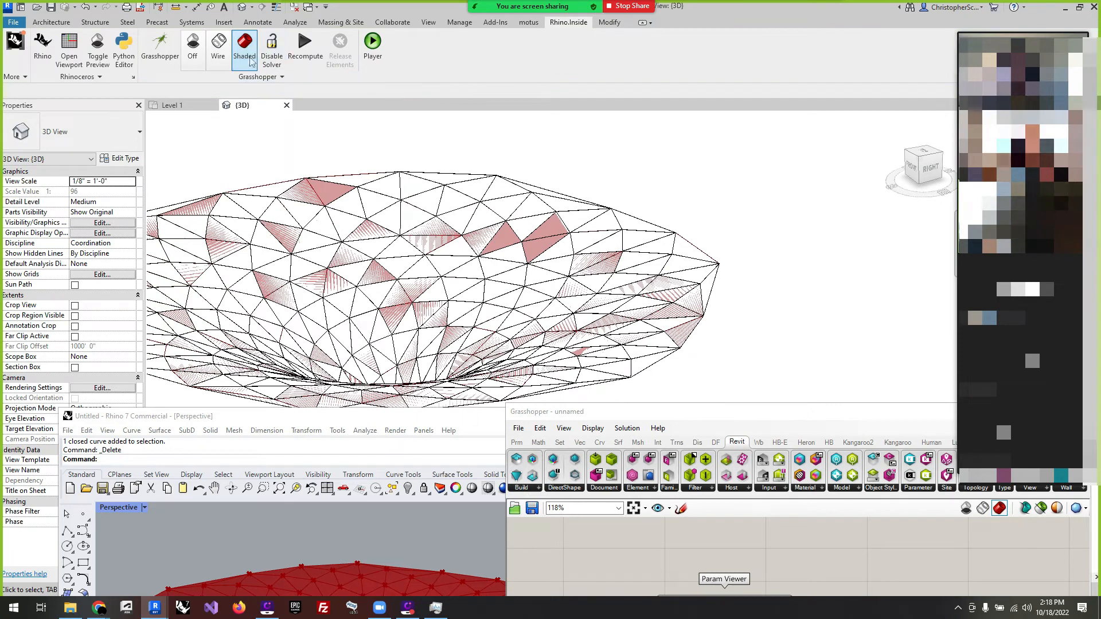
Turn off the Grasshopper preview in Revit and enable cast and ambient shadows in the 3D view's graphic display options.
{"action": "left_click", "coordinate": [192, 46]}
{"action": "scroll", "coordinate": [662, 173], "scroll_direction": "down", "scroll_amount": 2}
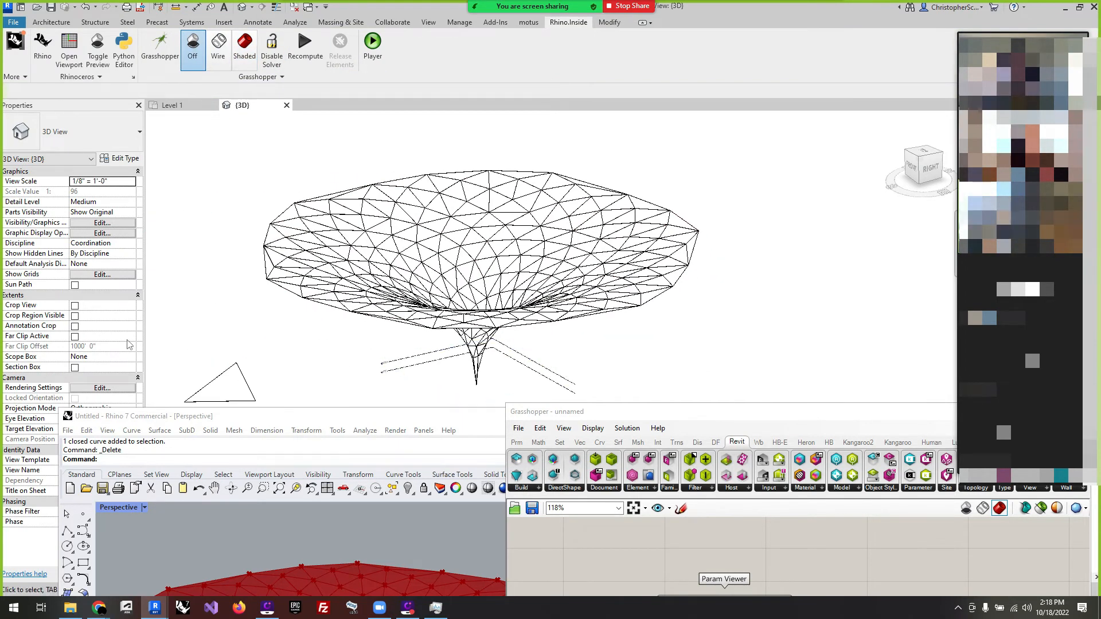
{"action": "left_click", "coordinate": [96, 234]}
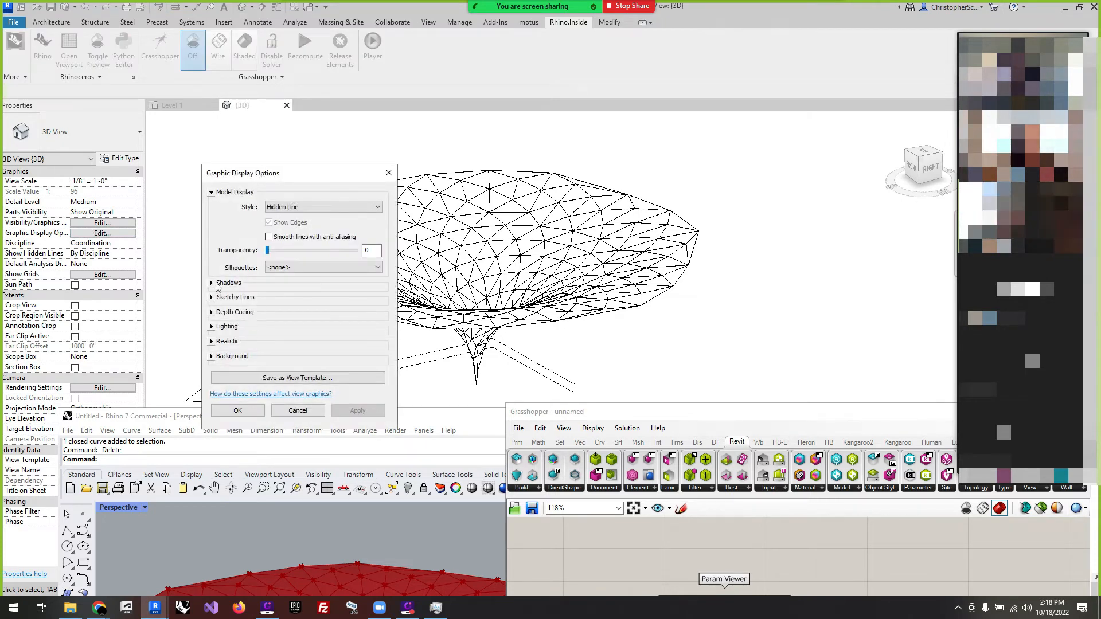
{"action": "left_click", "coordinate": [214, 283]}
{"action": "left_click", "coordinate": [269, 305]}
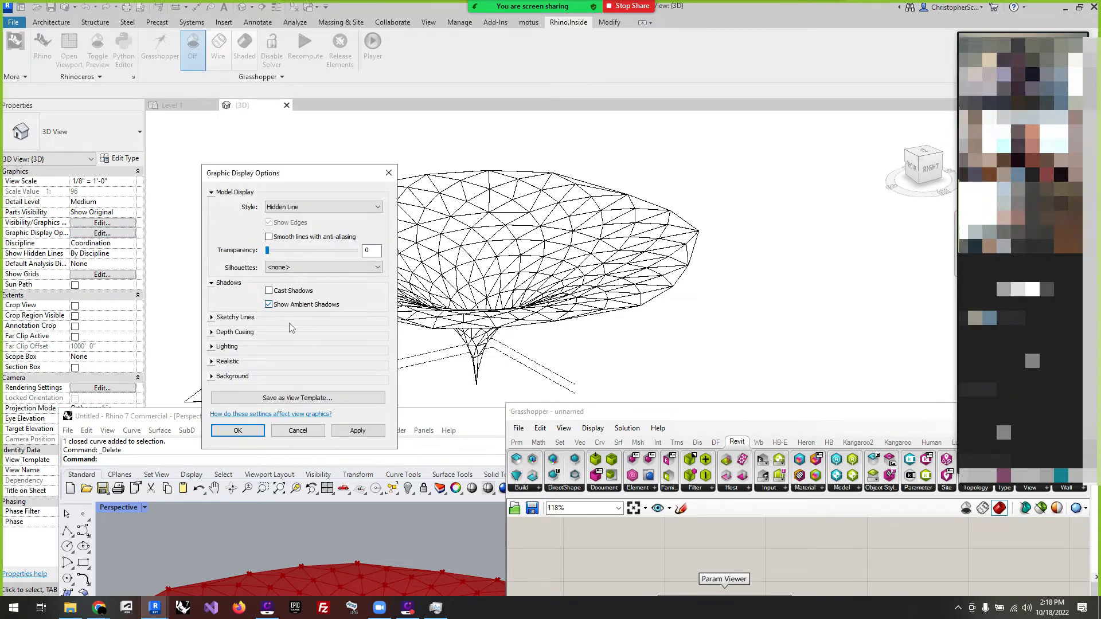
{"action": "left_click", "coordinate": [256, 430]}
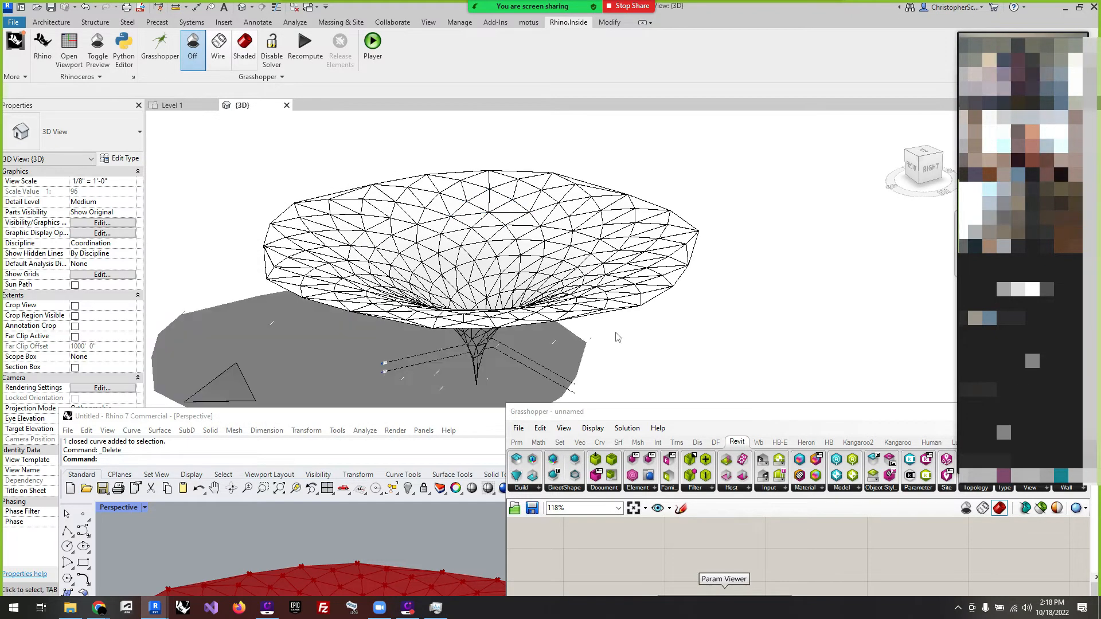
Set the 3D view's sun settings to a Still solar study with the Fall Equinox preset.
{"action": "middle_click_drag", "start_coordinate": [674, 362], "coordinate": [607, 371], "text": "shift"}
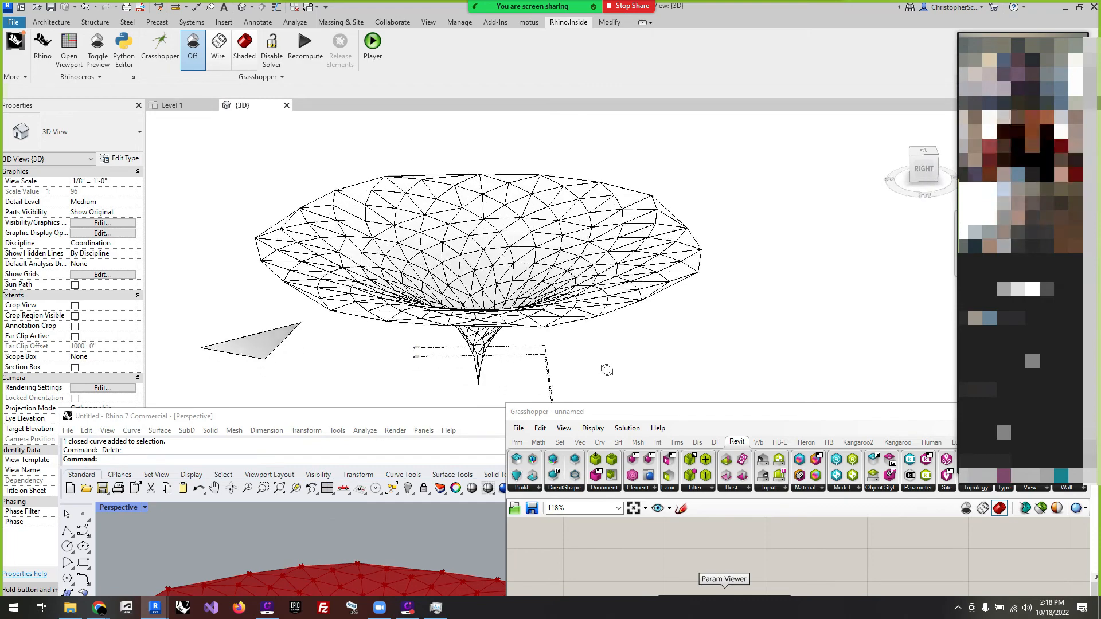
{"action": "scroll", "coordinate": [491, 312], "scroll_direction": "up", "scroll_amount": 3}
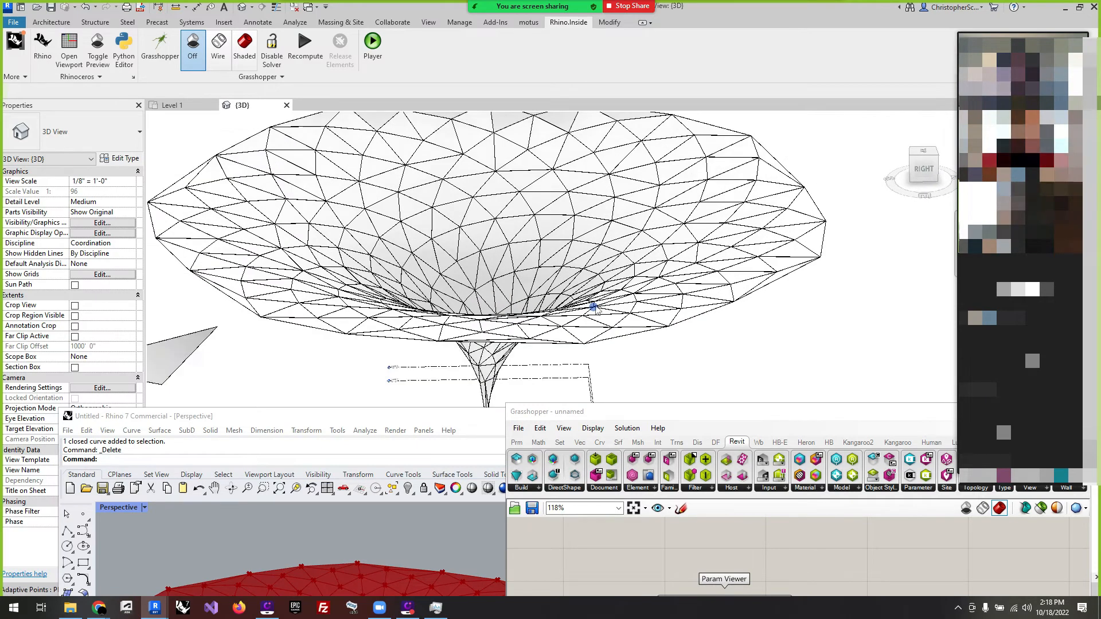
{"action": "middle_click_drag", "start_coordinate": [666, 308], "coordinate": [561, 308], "text": "shift"}
{"action": "scroll", "coordinate": [740, 261], "scroll_direction": "down", "scroll_amount": 4}
{"action": "middle_click_drag", "start_coordinate": [599, 324], "coordinate": [459, 336], "text": "shift"}
{"action": "middle_click_drag", "start_coordinate": [550, 338], "coordinate": [871, 353], "text": "shift"}
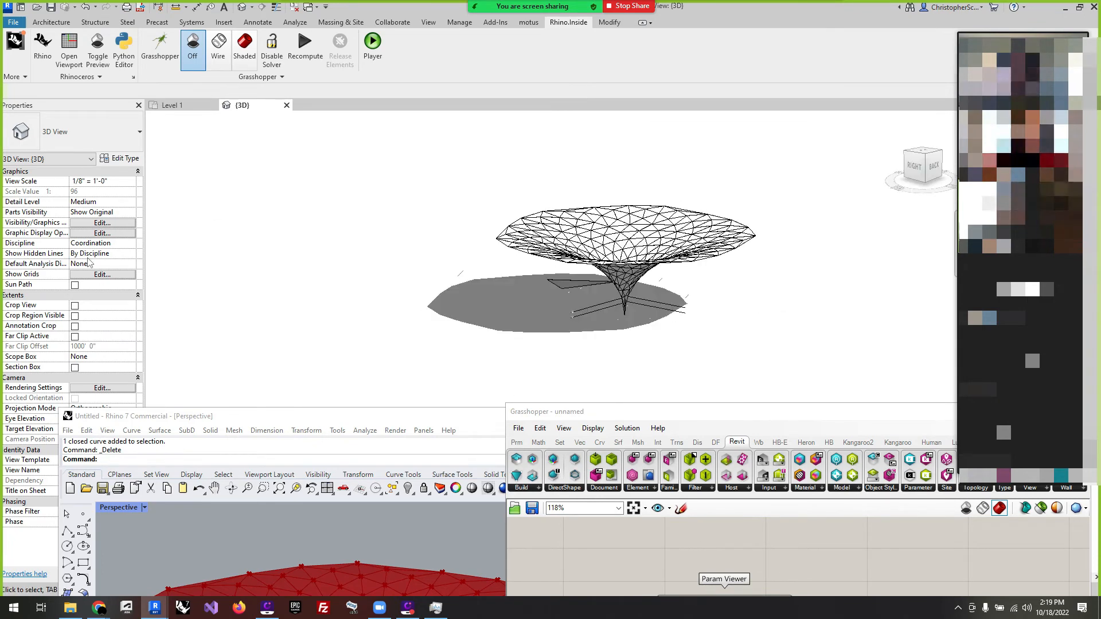
{"action": "left_click_drag", "start_coordinate": [318, 417], "coordinate": [582, 512]}
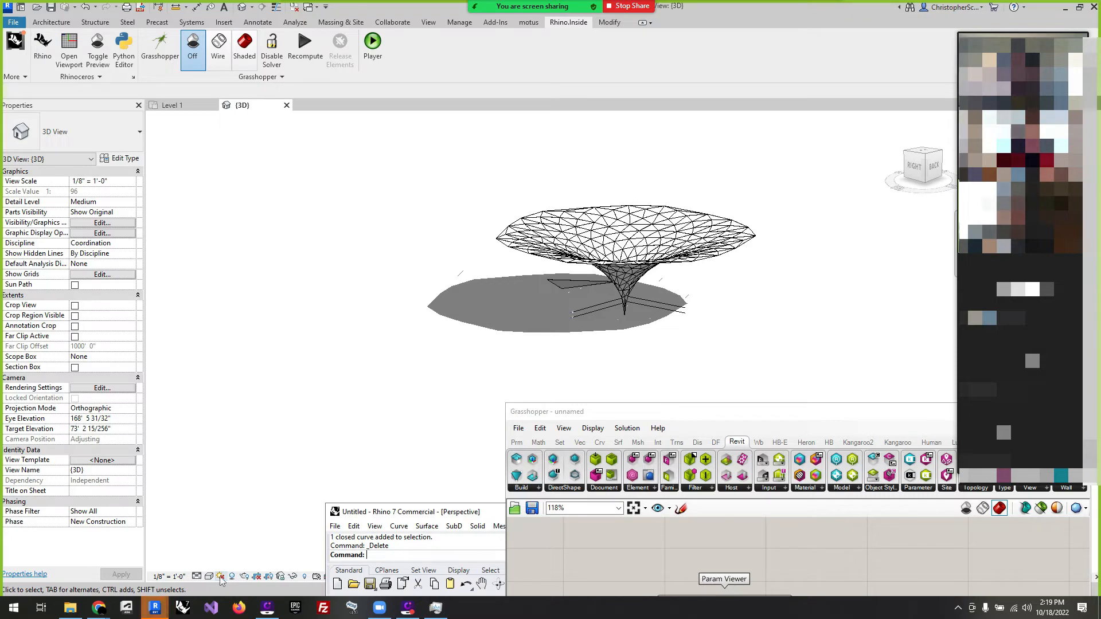
{"action": "left_click", "coordinate": [220, 576]}
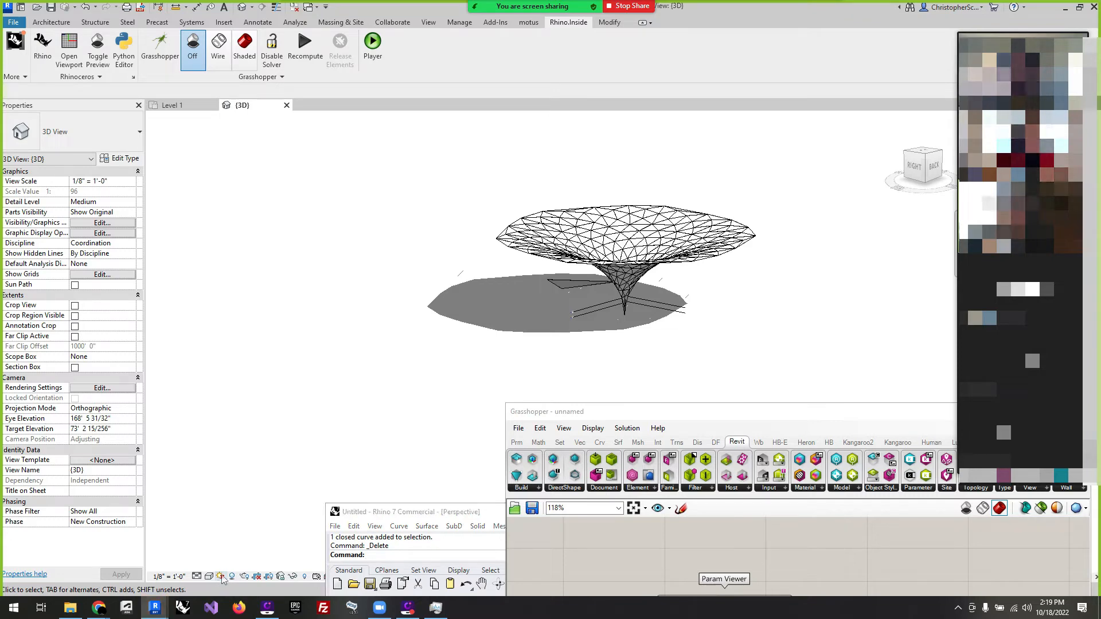
{"action": "left_click", "coordinate": [220, 577]}
{"action": "left_click", "coordinate": [247, 519]}
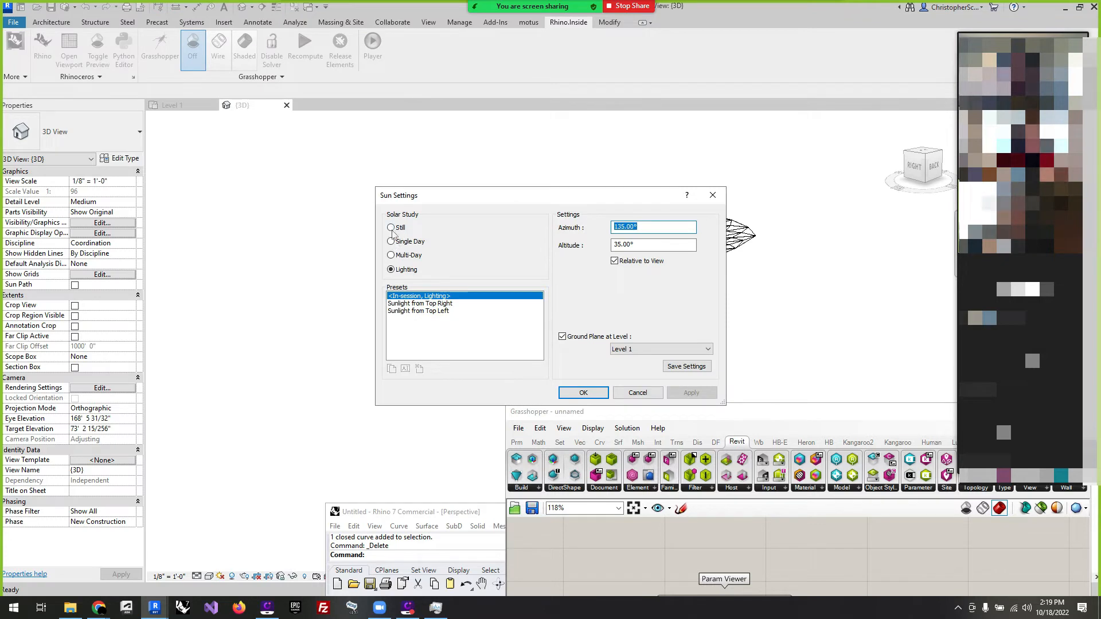
{"action": "left_click", "coordinate": [391, 228]}
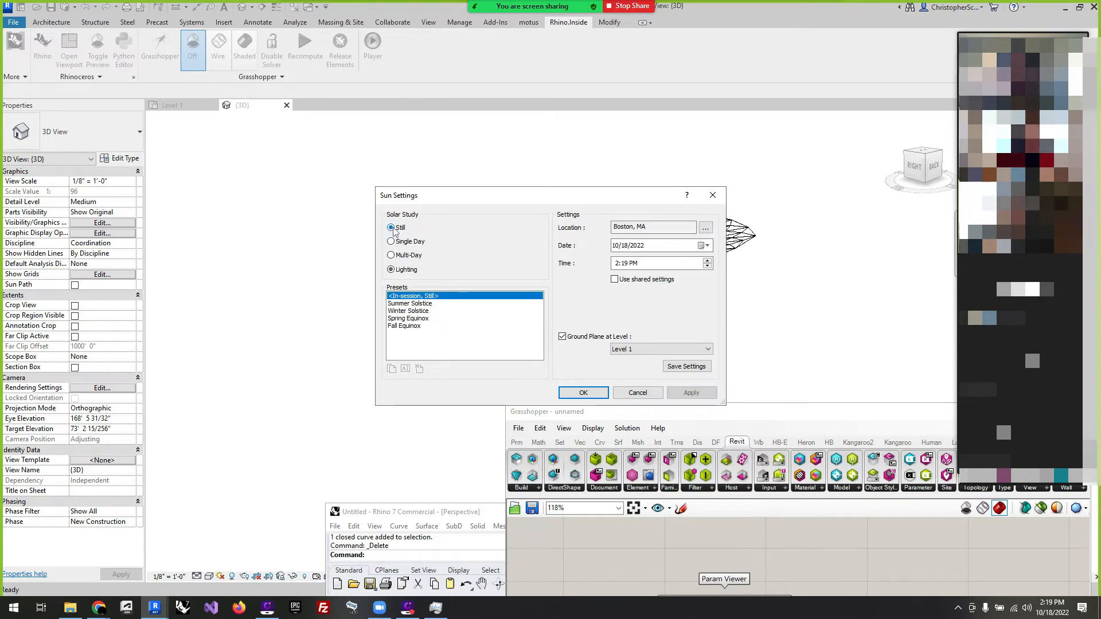
{"action": "left_click", "coordinate": [405, 327]}
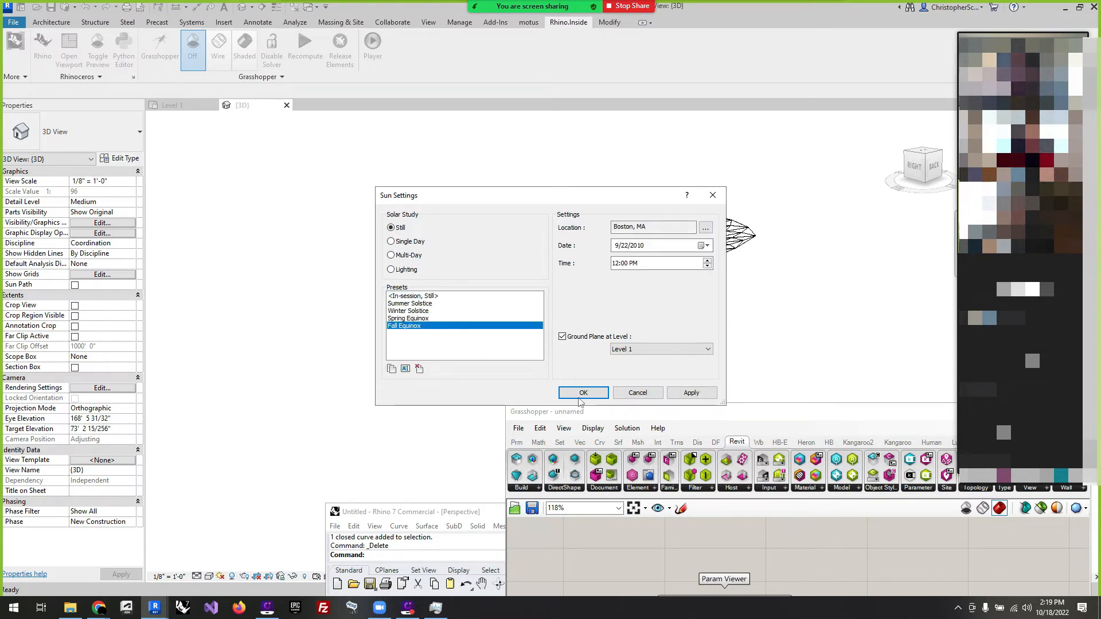
{"action": "left_click", "coordinate": [583, 393]}
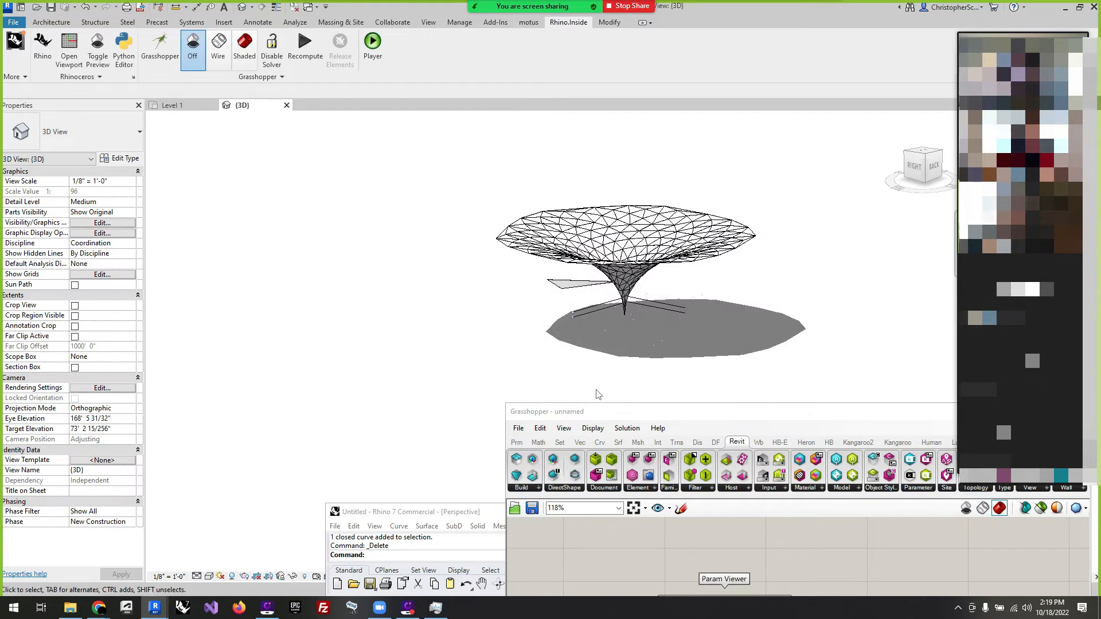
Delete the stray adaptive triangle panel standing apart from the funnel-shaped form.
{"action": "middle_click_drag", "start_coordinate": [490, 391], "coordinate": [694, 368], "text": "shift"}
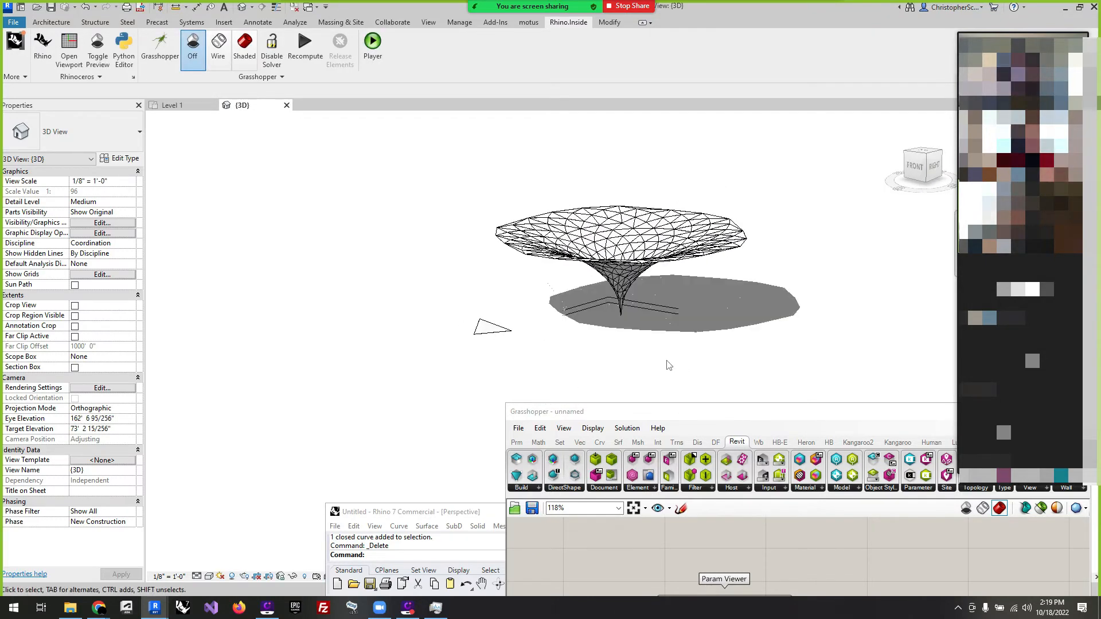
{"action": "left_click", "coordinate": [491, 338]}
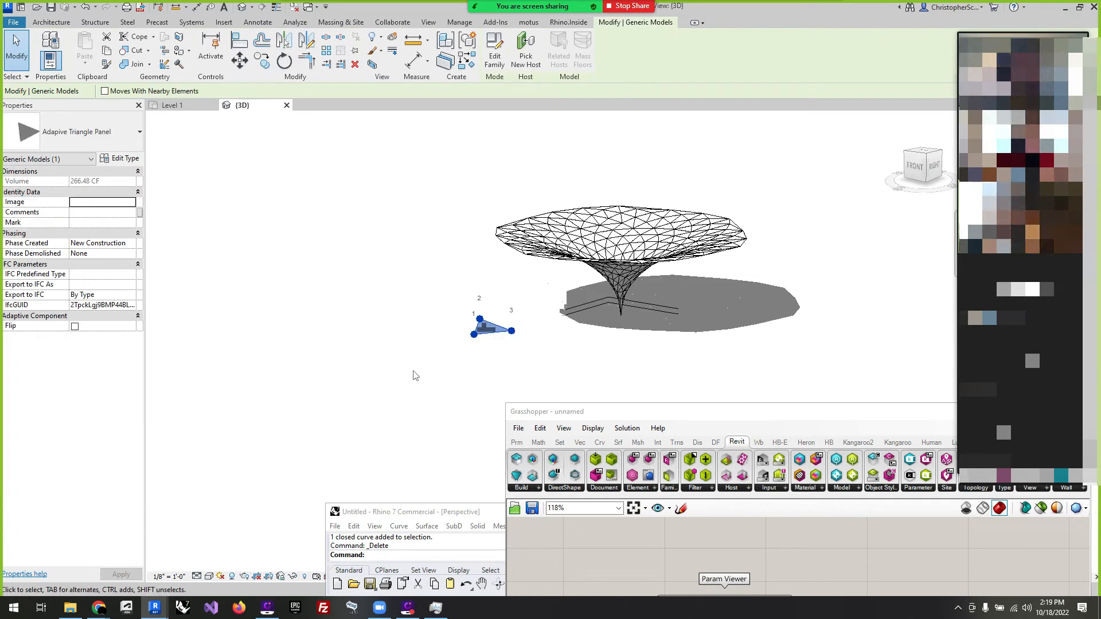
{"action": "scroll", "coordinate": [515, 336], "scroll_direction": "up", "scroll_amount": 2}
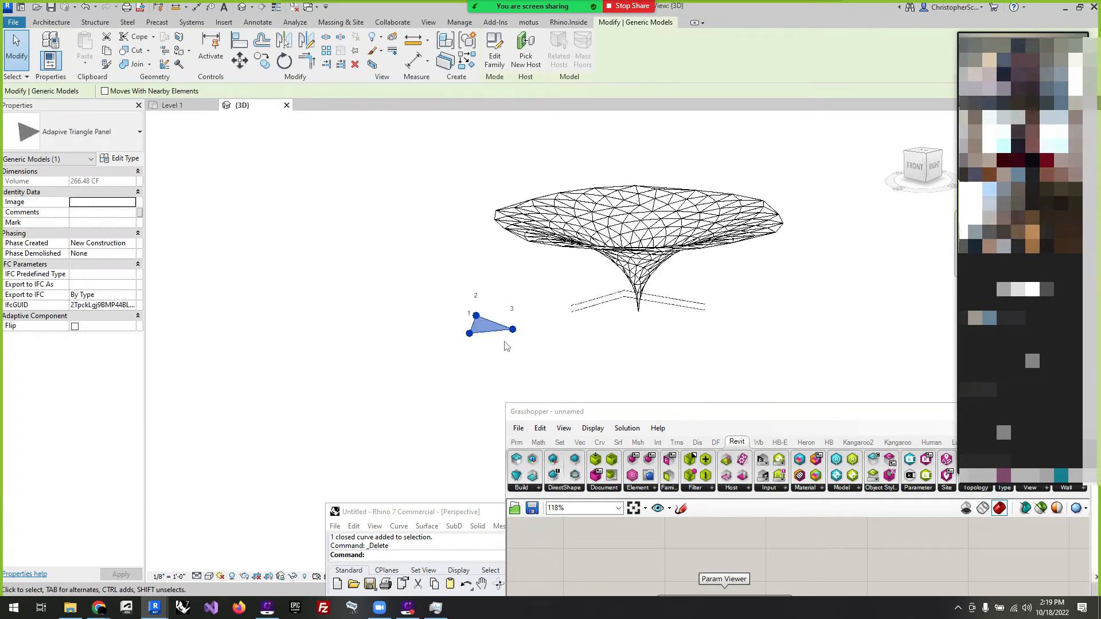
{"action": "key", "text": "Delete"}
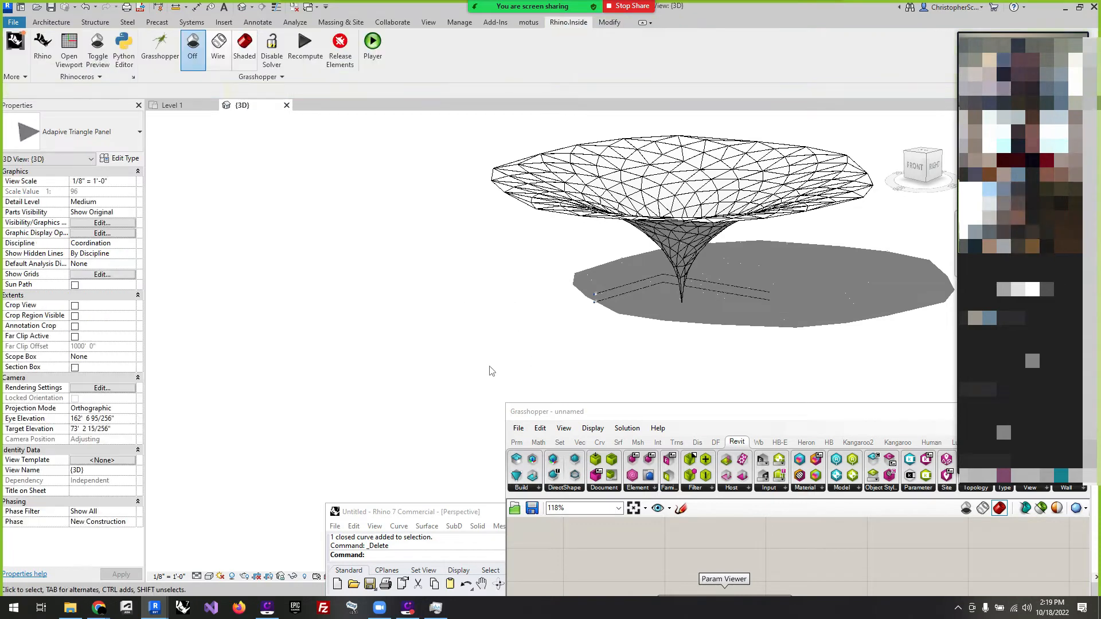
Select one triangle panel on the funnel's inner surface and examine how it fits with the surrounding panels.
{"action": "middle_click_drag", "start_coordinate": [434, 368], "coordinate": [386, 357]}
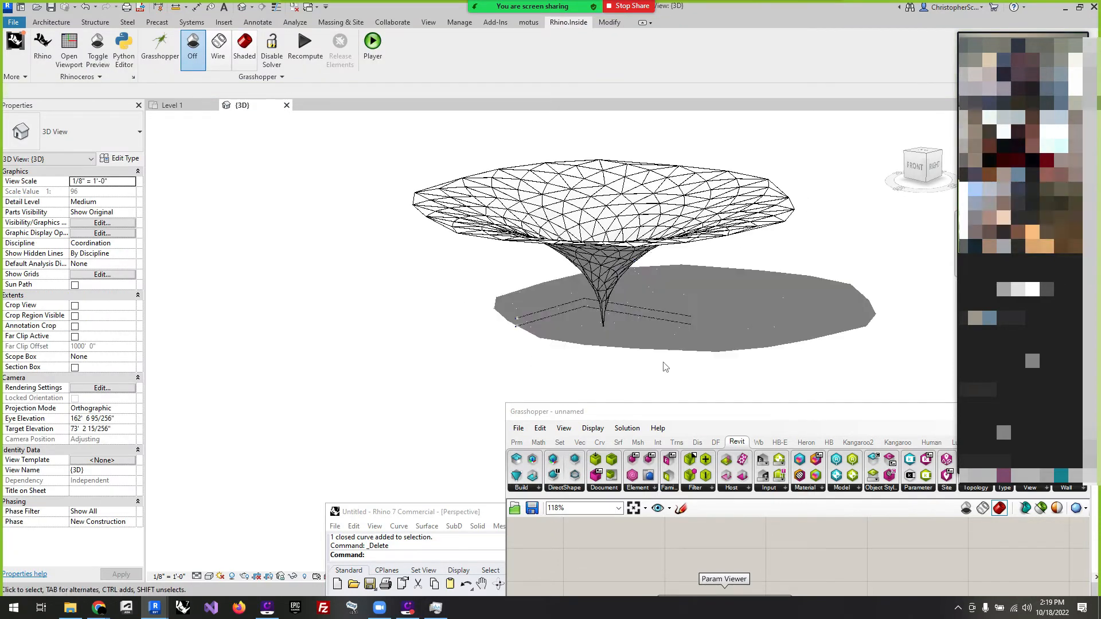
{"action": "scroll", "coordinate": [626, 195], "scroll_direction": "up", "scroll_amount": 3}
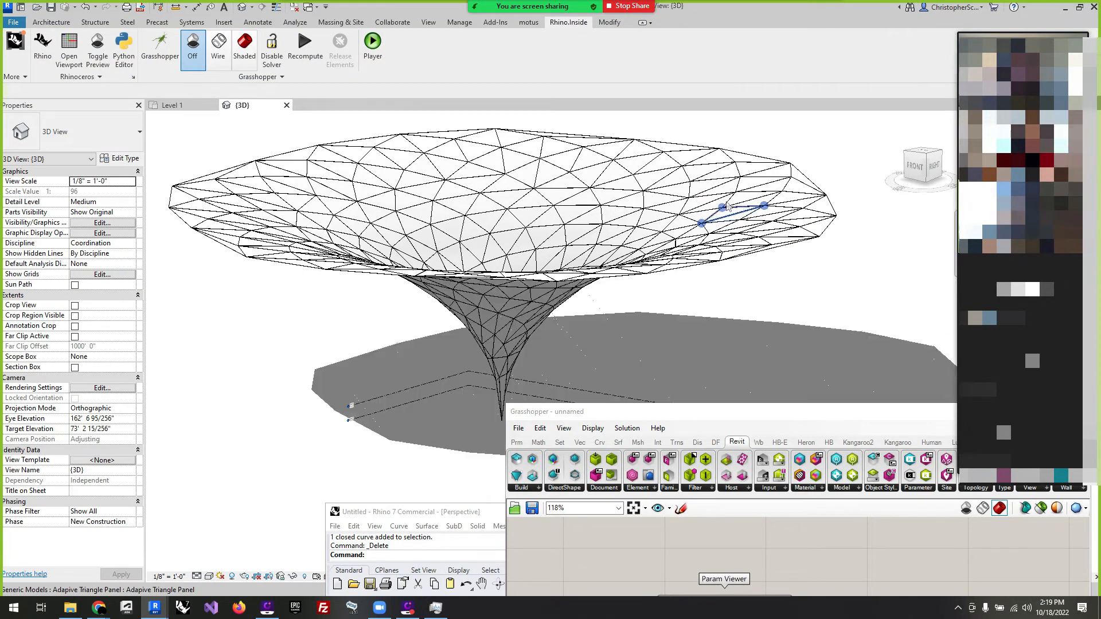
{"action": "left_click", "coordinate": [611, 192]}
{"action": "scroll", "coordinate": [631, 189], "scroll_direction": "up", "scroll_amount": 6}
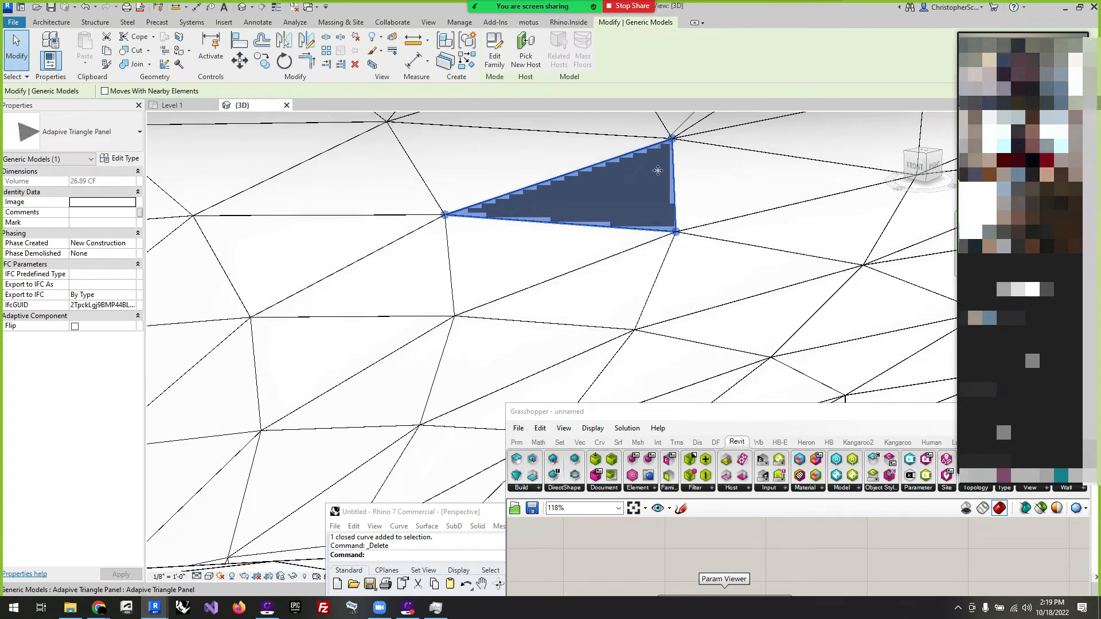
{"action": "scroll", "coordinate": [620, 208], "scroll_direction": "down", "scroll_amount": 3}
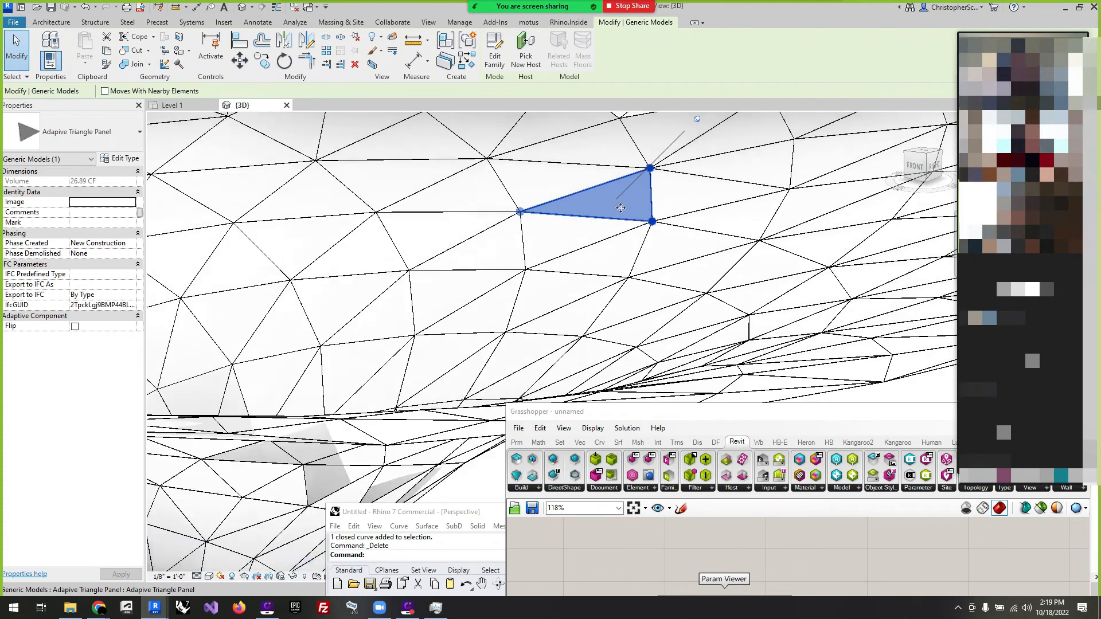
{"action": "scroll", "coordinate": [620, 208], "scroll_direction": "down", "scroll_amount": 4}
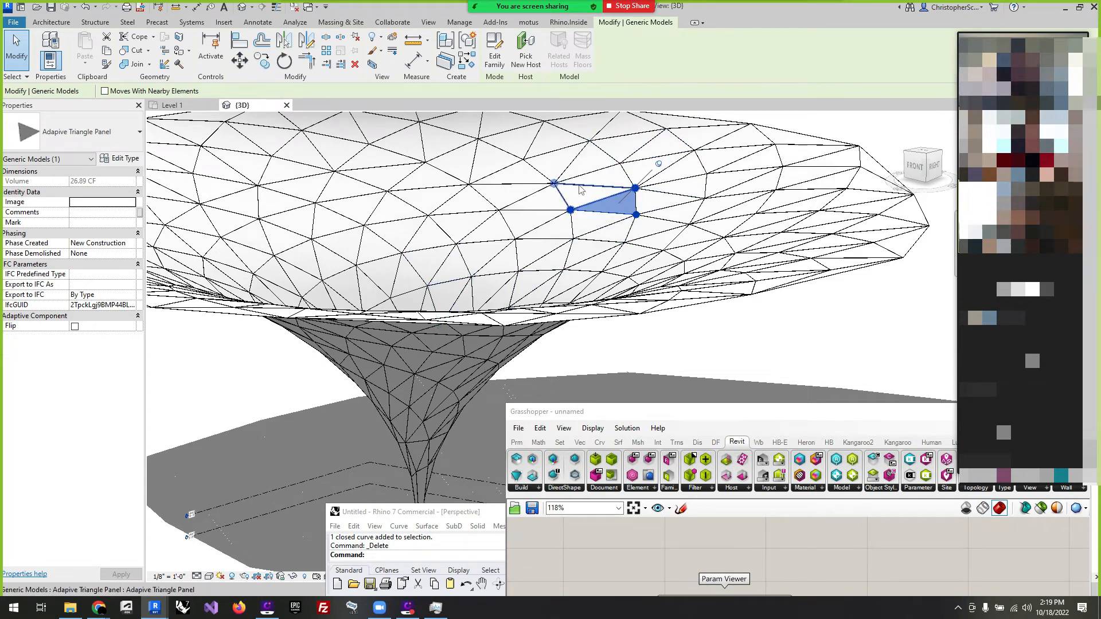
{"action": "scroll", "coordinate": [580, 190], "scroll_direction": "down", "scroll_amount": 4}
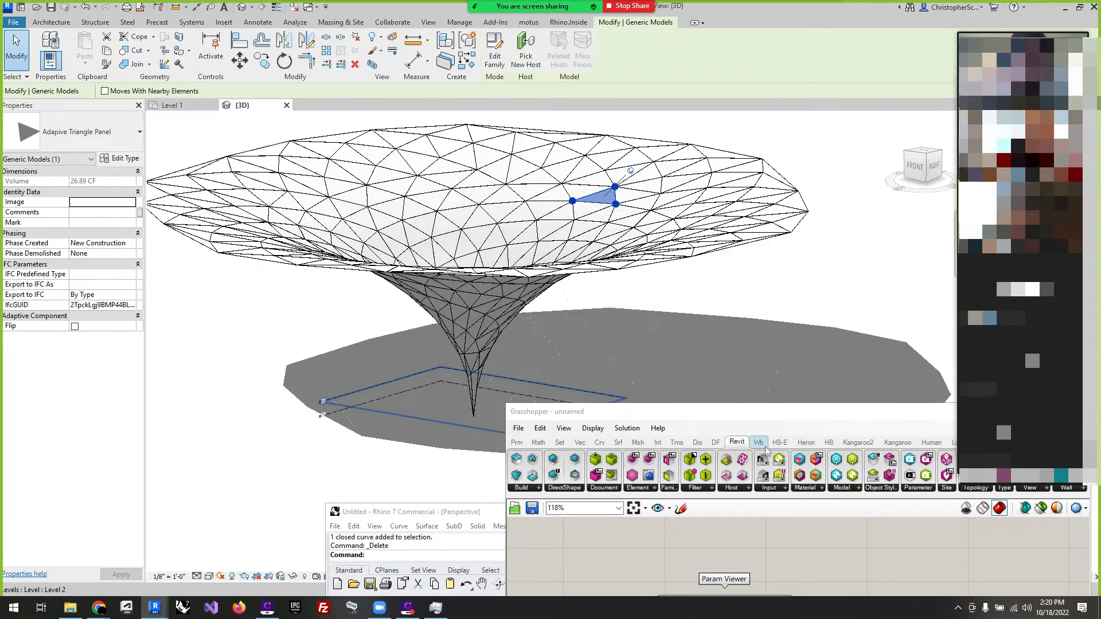
Bring the Grasshopper canvas back into view and move Add Component (Adaptive) farther from Cull Index, straightening the Points wire.
{"action": "left_click_drag", "start_coordinate": [766, 410], "coordinate": [654, 92]}
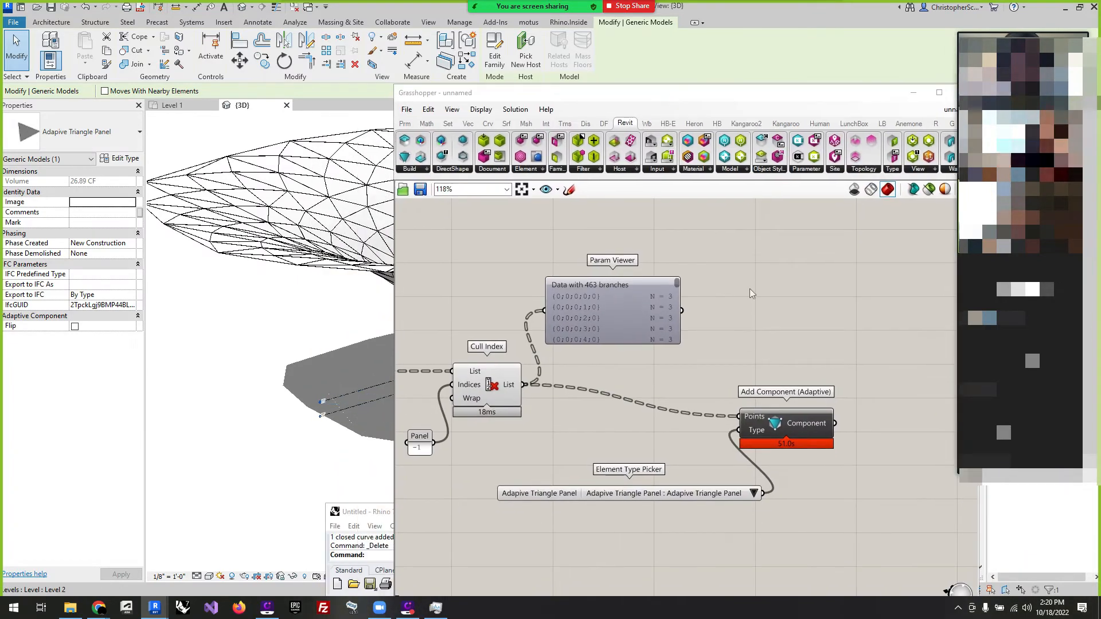
{"action": "left_click_drag", "start_coordinate": [784, 428], "coordinate": [836, 397]}
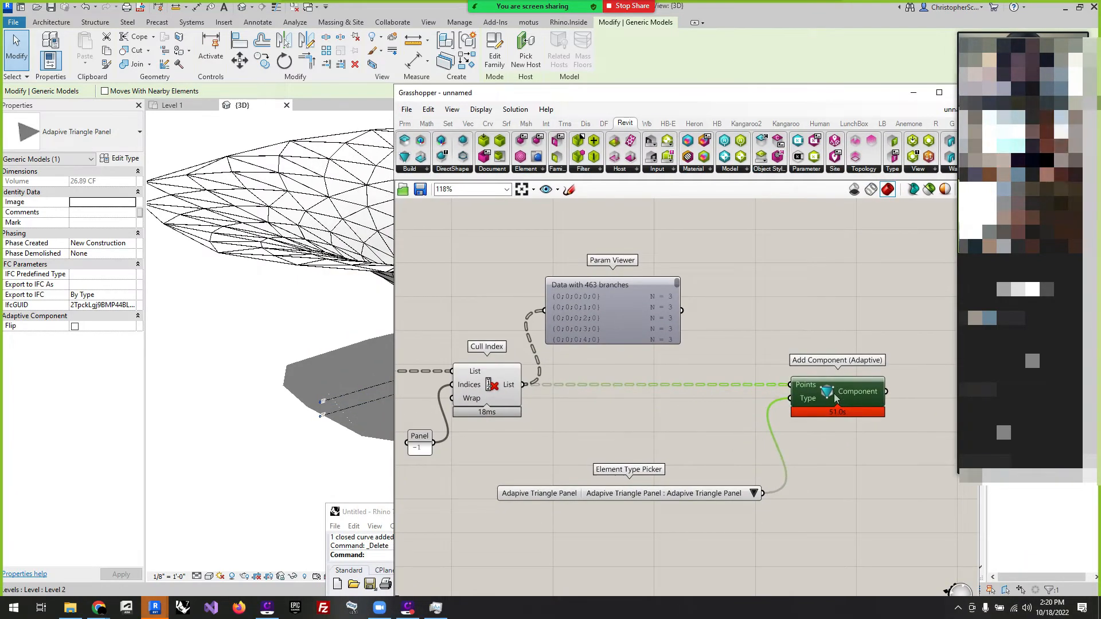
{"action": "left_click", "coordinate": [866, 509]}
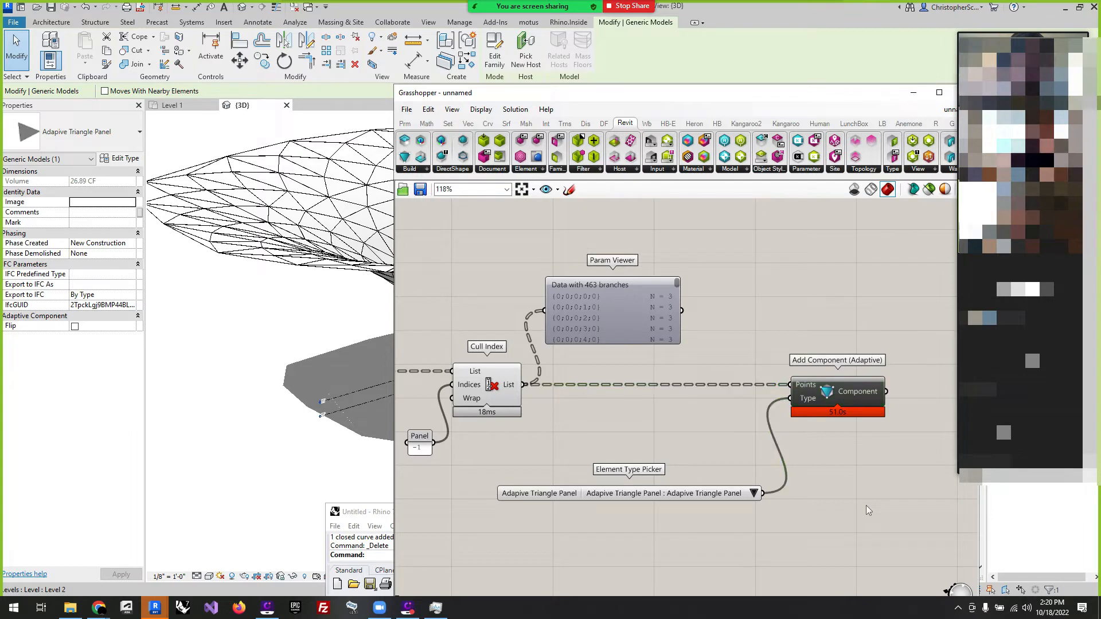
{"action": "scroll", "coordinate": [817, 351], "scroll_direction": "down", "scroll_amount": 4}
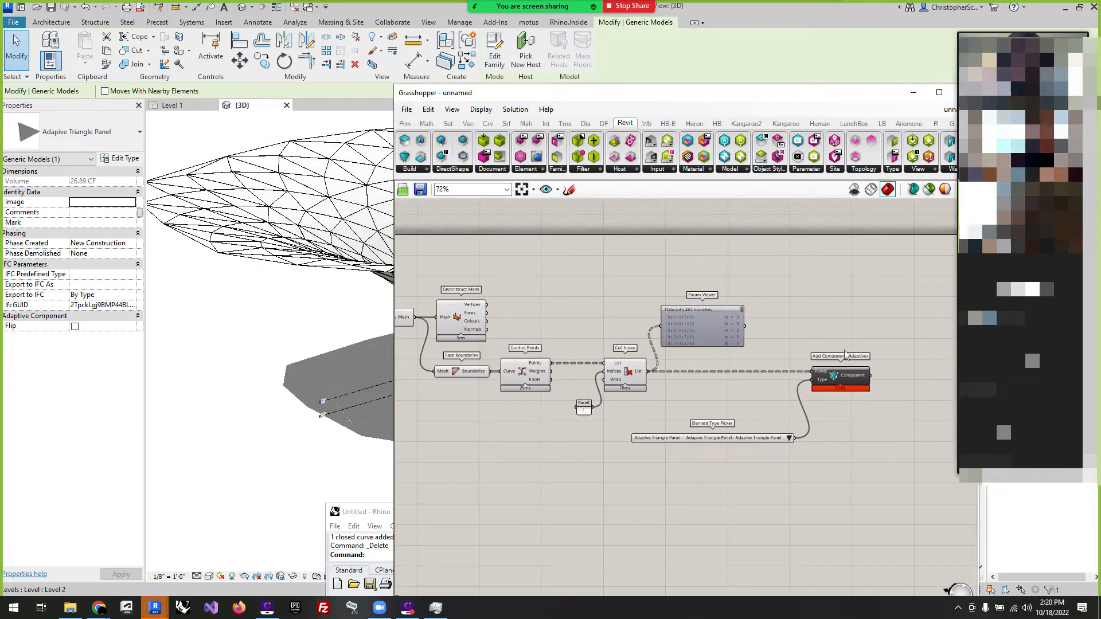
{"action": "scroll", "coordinate": [838, 383], "scroll_direction": "down", "scroll_amount": 3}
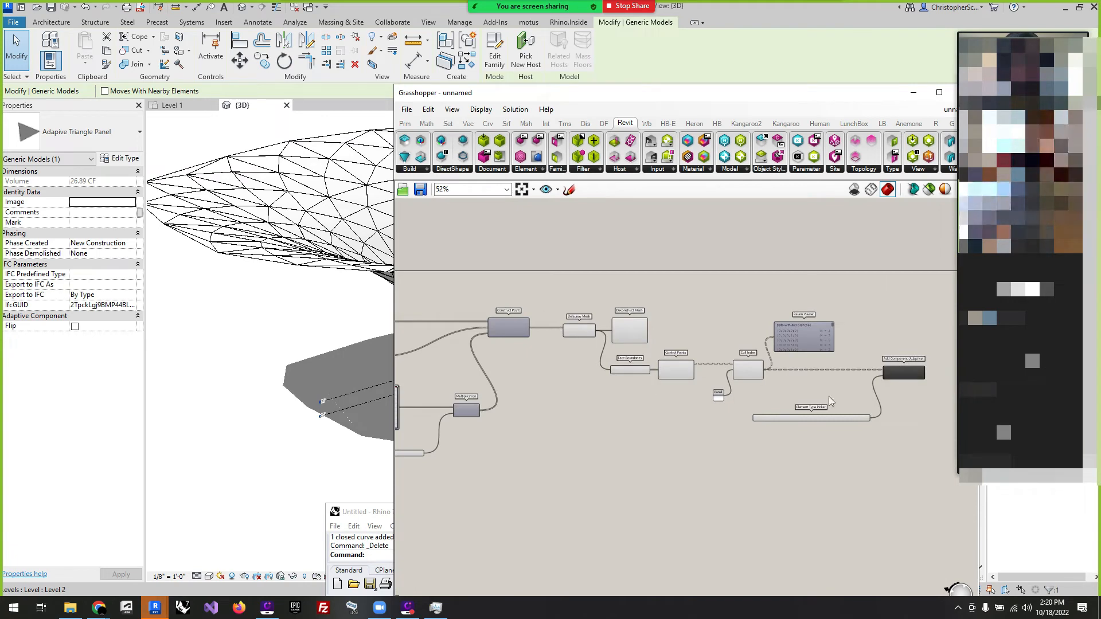
Group the components from Delaunay Mesh to Param Viewer and shift Delaunay Mesh toward Construct Point to make room before Deconstruct Mesh.
{"action": "left_click_drag", "start_coordinate": [830, 401], "coordinate": [557, 269]}
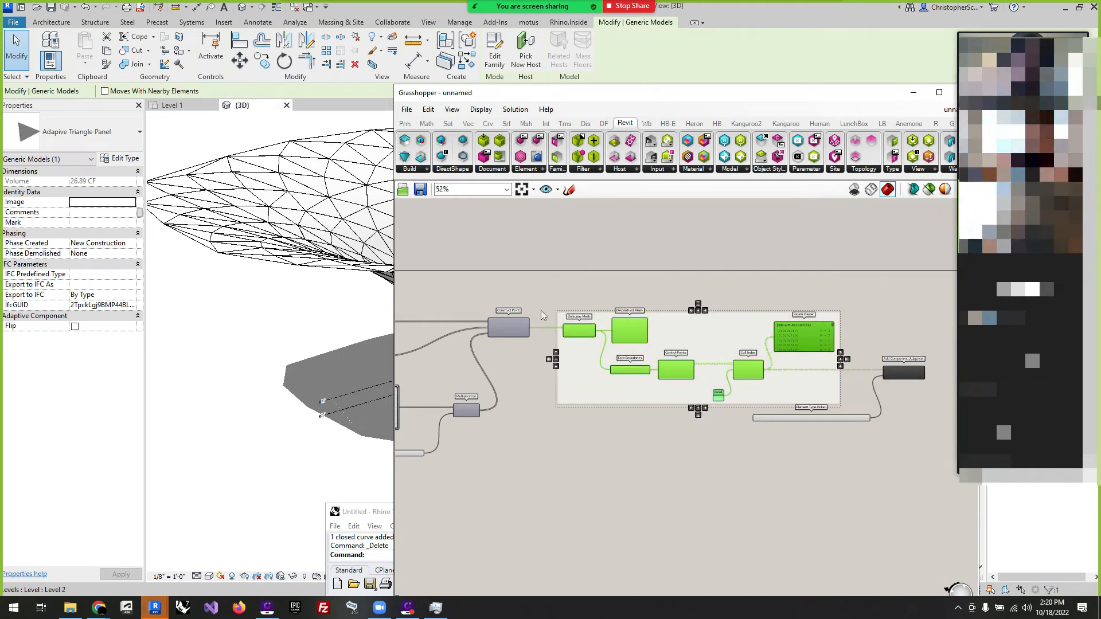
{"action": "scroll", "coordinate": [490, 320], "scroll_direction": "up", "scroll_amount": 4}
{"action": "mouse_move", "coordinate": [541, 346]}
{"action": "left_mouse_down"}
{"action": "mouse_move", "coordinate": [557, 308]}
{"action": "mouse_move", "coordinate": [538, 336]}
{"action": "left_mouse_up"}
{"action": "left_click", "coordinate": [674, 339]}
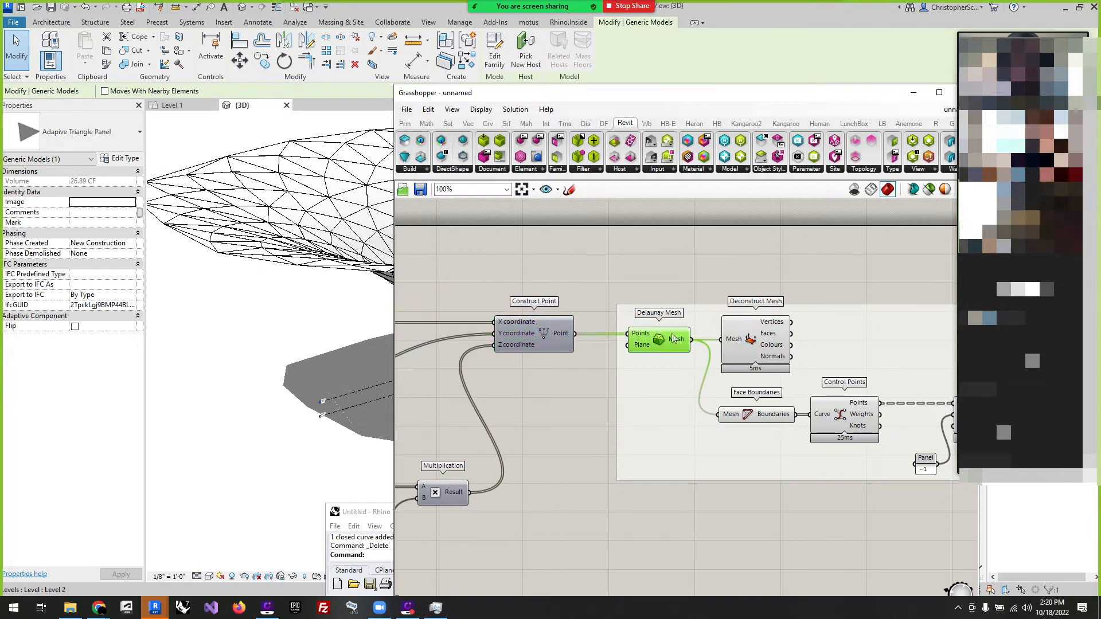
{"action": "left_click_drag", "start_coordinate": [672, 337], "coordinate": [639, 339]}
Insert a Mesh parameter after Delaunay Mesh and route its output to Deconstruct Mesh and Face Boundaries, placing it in line between them.
{"action": "double_click", "coordinate": [694, 255]}
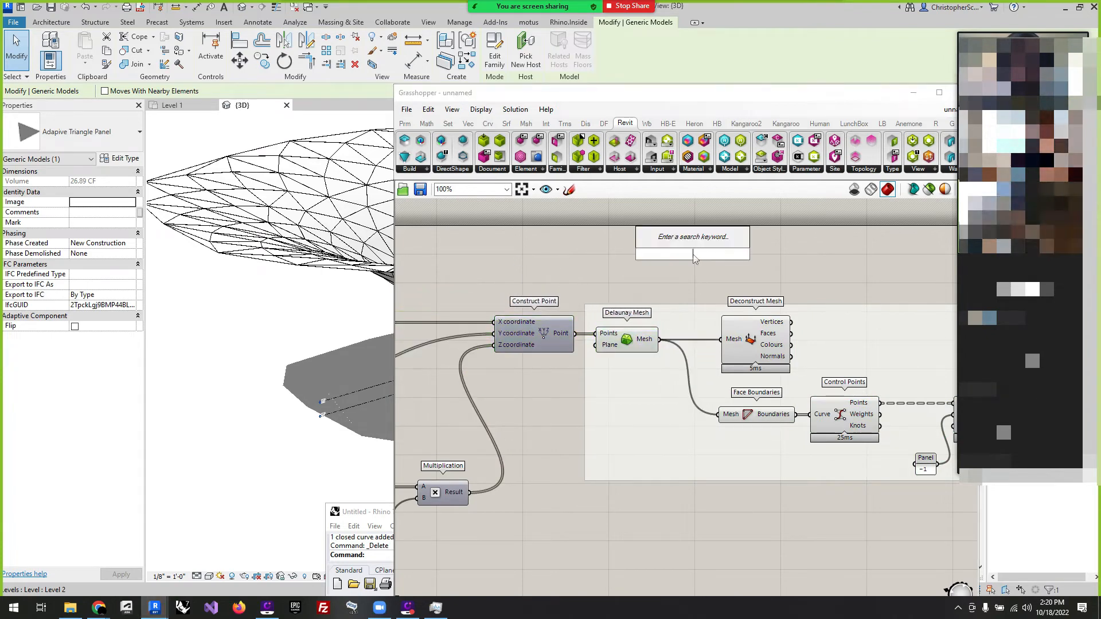
{"action": "type", "text": "mesh"}
{"action": "left_click", "coordinate": [678, 241]}
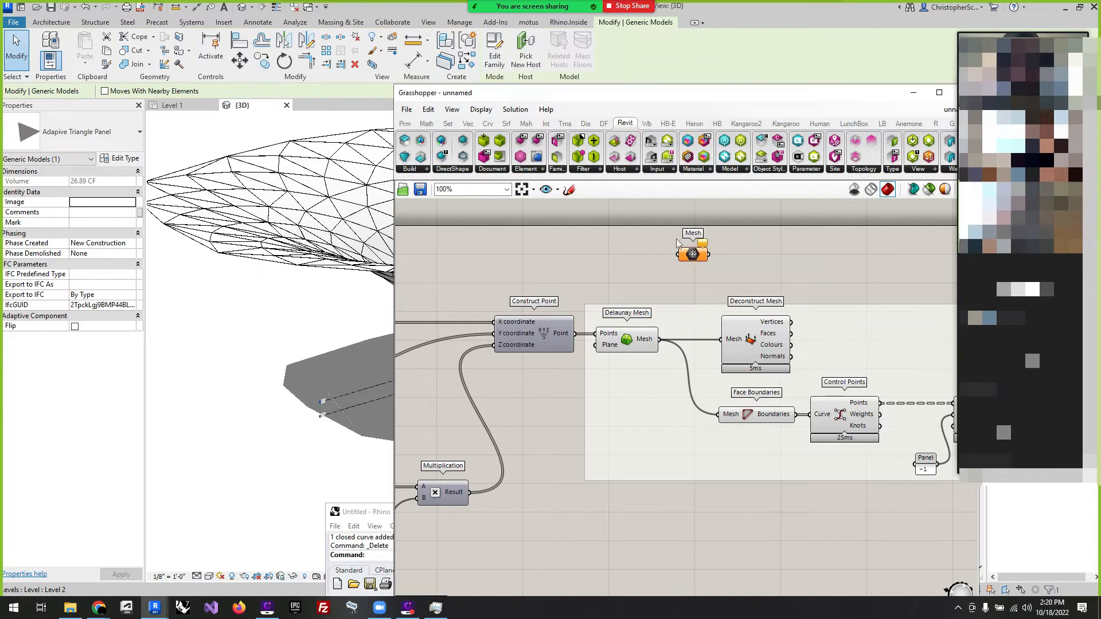
{"action": "left_click", "coordinate": [665, 342]}
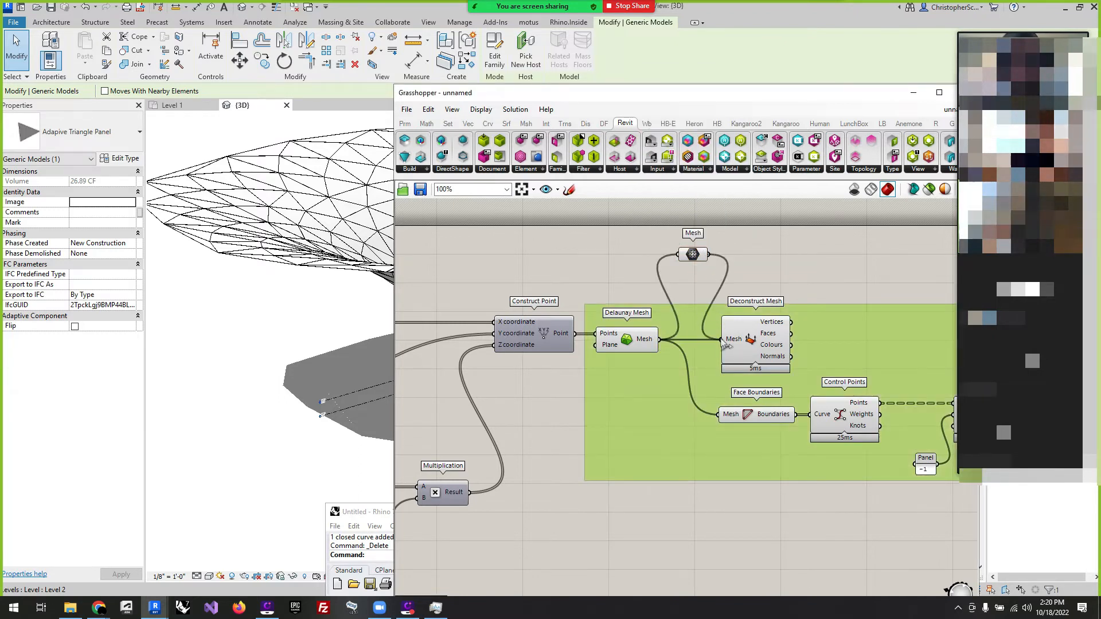
{"action": "left_click_drag", "start_coordinate": [739, 313], "coordinate": [720, 415]}
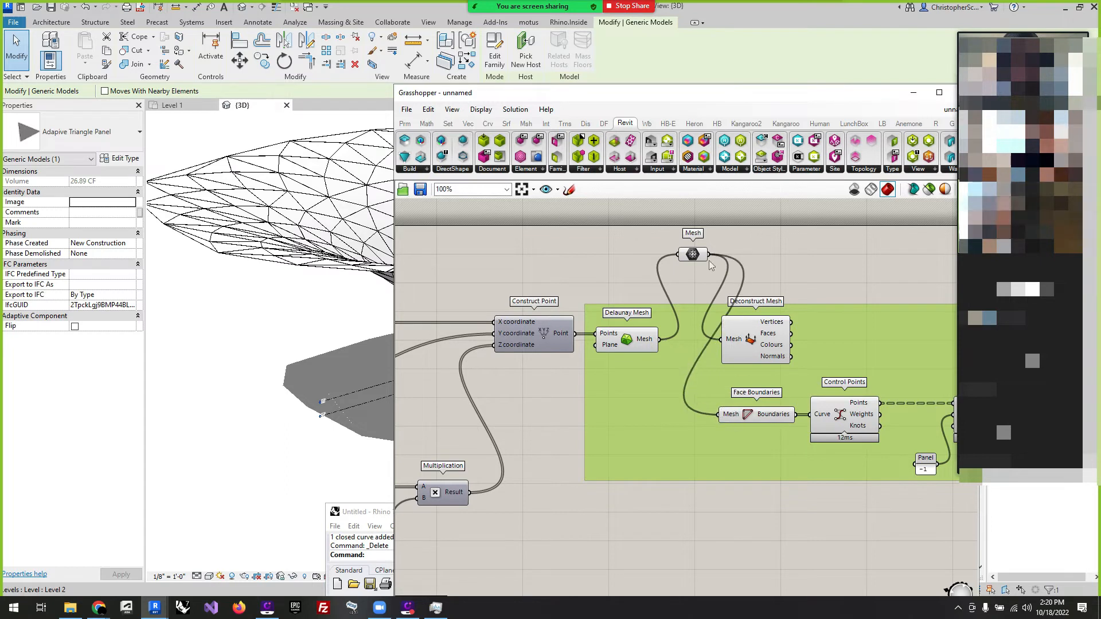
{"action": "left_click_drag", "start_coordinate": [700, 259], "coordinate": [692, 345]}
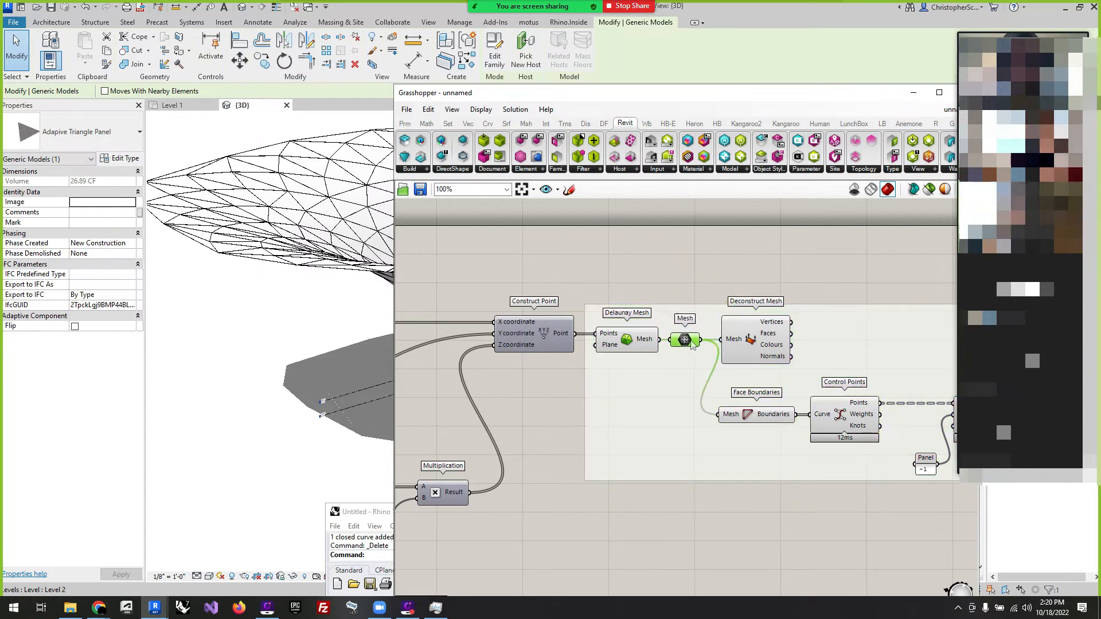
Try to remove Delaunay Mesh from the group.
{"action": "left_click", "coordinate": [640, 342]}
{"action": "right_click", "coordinate": [643, 407]}
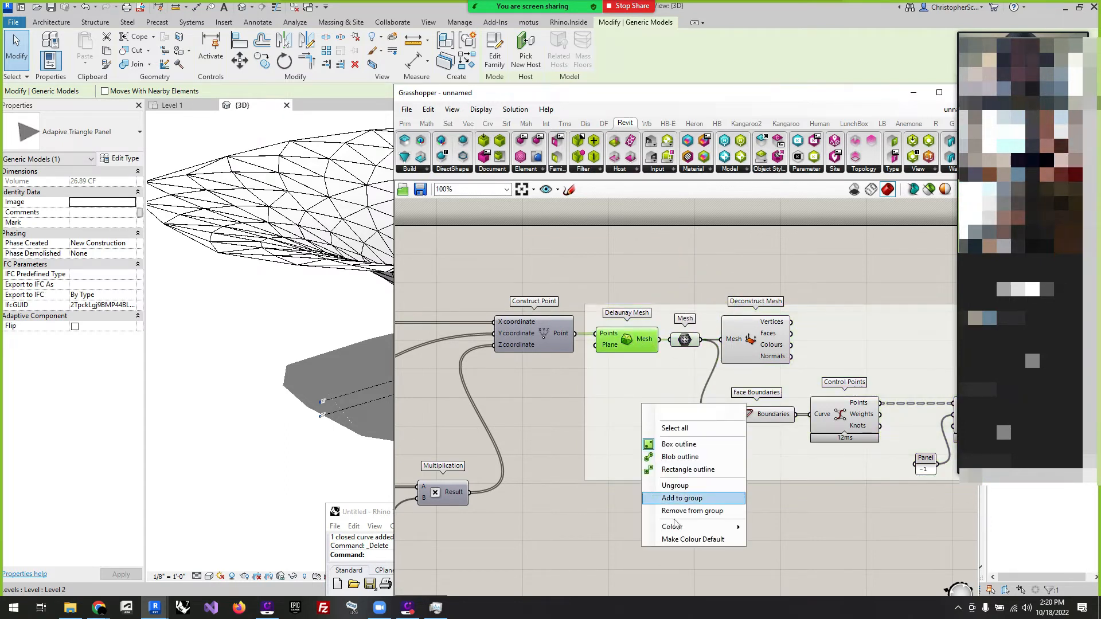
{"action": "left_click", "coordinate": [698, 516]}
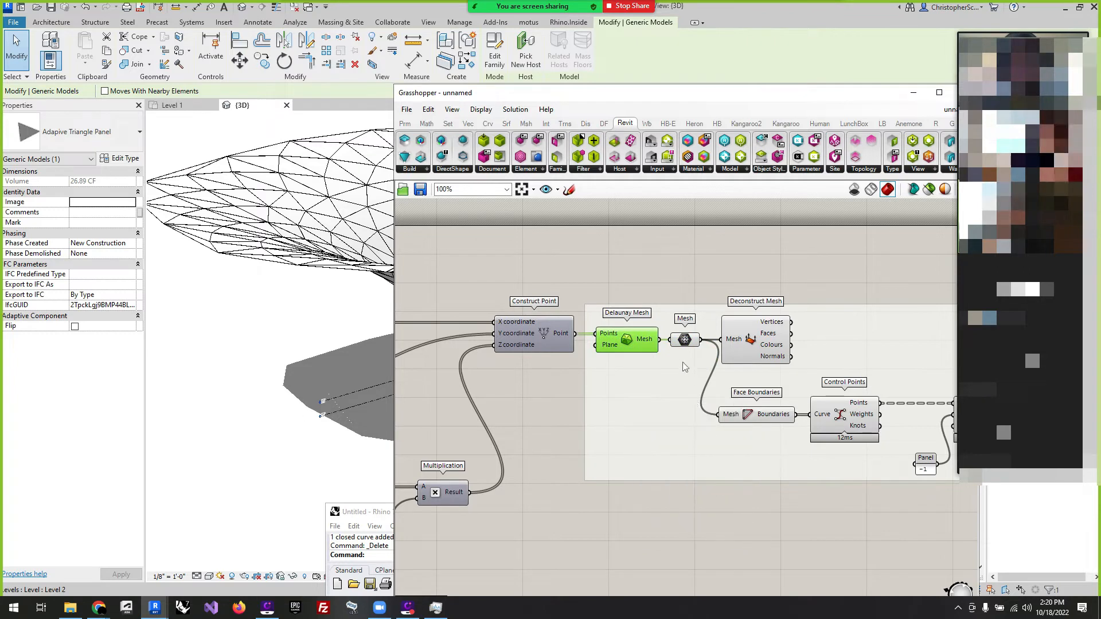
{"action": "left_click", "coordinate": [685, 387]}
{"action": "left_click", "coordinate": [635, 349]}
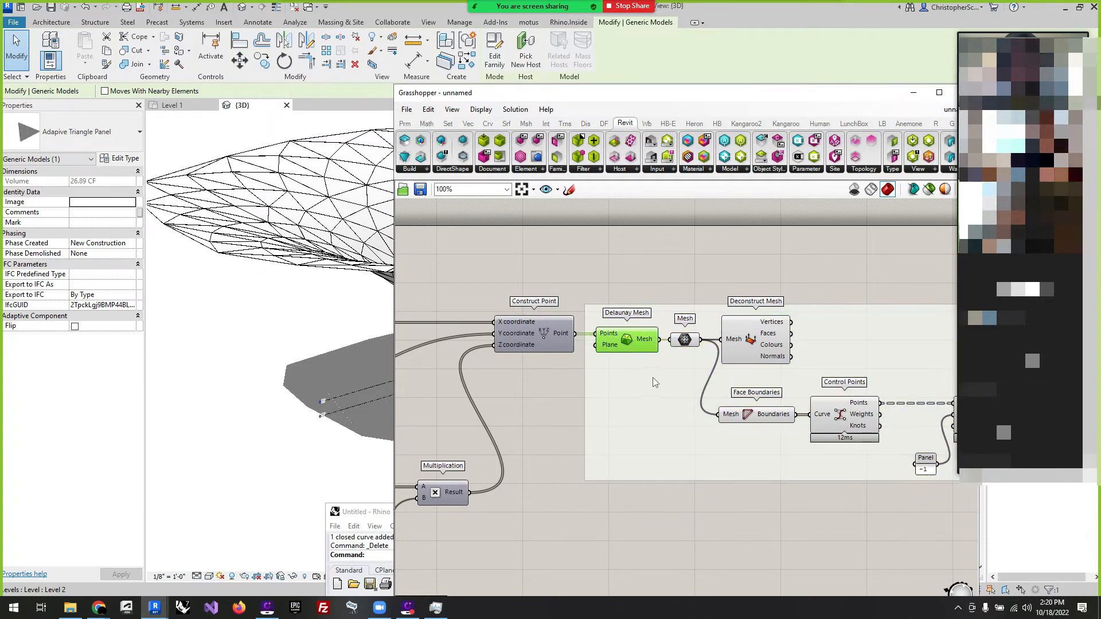
{"action": "right_click", "coordinate": [655, 383]}
{"action": "left_click", "coordinate": [718, 438]}
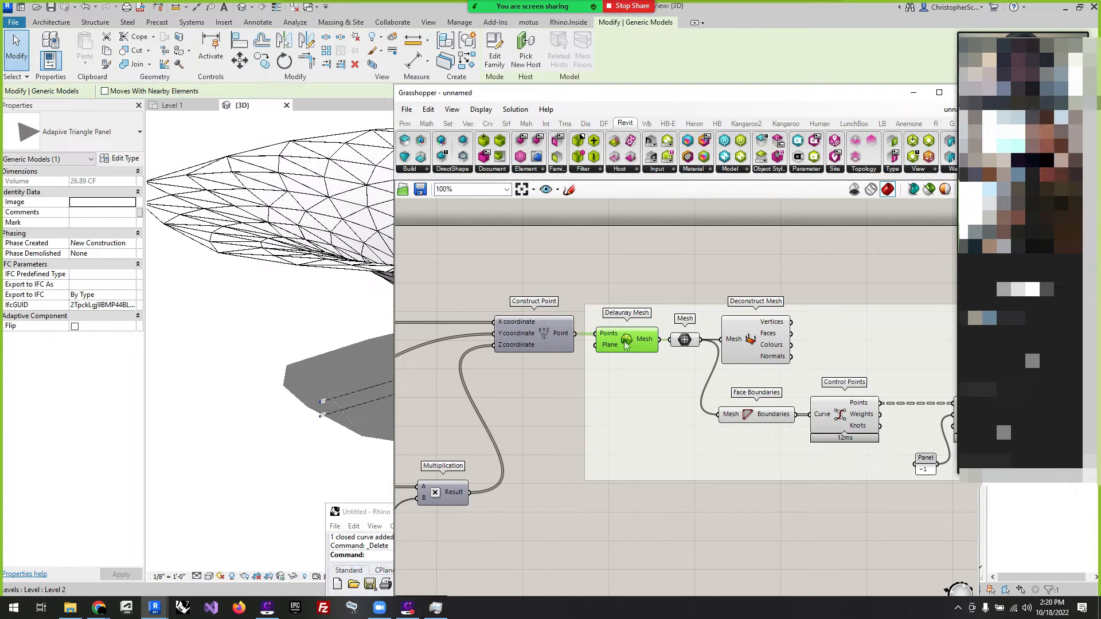
Delete the existing group and regroup the components from the Mesh parameter to Param Viewer, leaving Delaunay Mesh outside.
{"action": "mouse_move", "coordinate": [625, 342]}
{"action": "left_mouse_down"}
{"action": "mouse_move", "coordinate": [624, 367]}
{"action": "mouse_move", "coordinate": [628, 328]}
{"action": "left_mouse_up"}
{"action": "left_click", "coordinate": [643, 391]}
{"action": "key", "text": "Delete"}
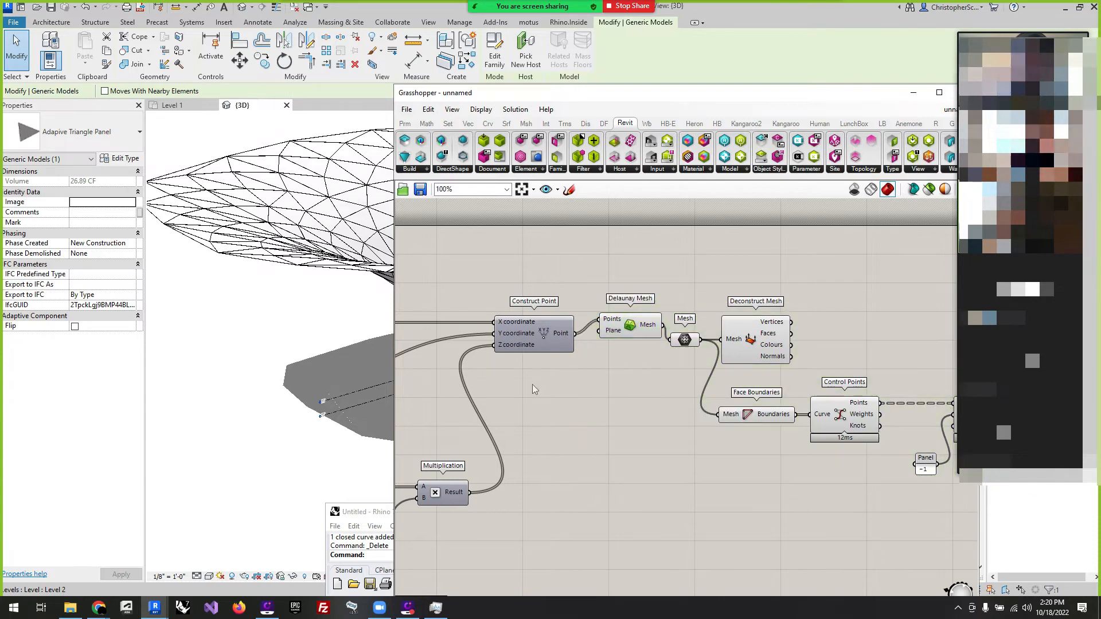
{"action": "scroll", "coordinate": [532, 384], "scroll_direction": "down", "scroll_amount": 5}
{"action": "left_click_drag", "start_coordinate": [757, 415], "coordinate": [565, 334]}
{"action": "key", "text": "ctrl+g"}
{"action": "scroll", "coordinate": [563, 396], "scroll_direction": "up", "scroll_amount": 5}
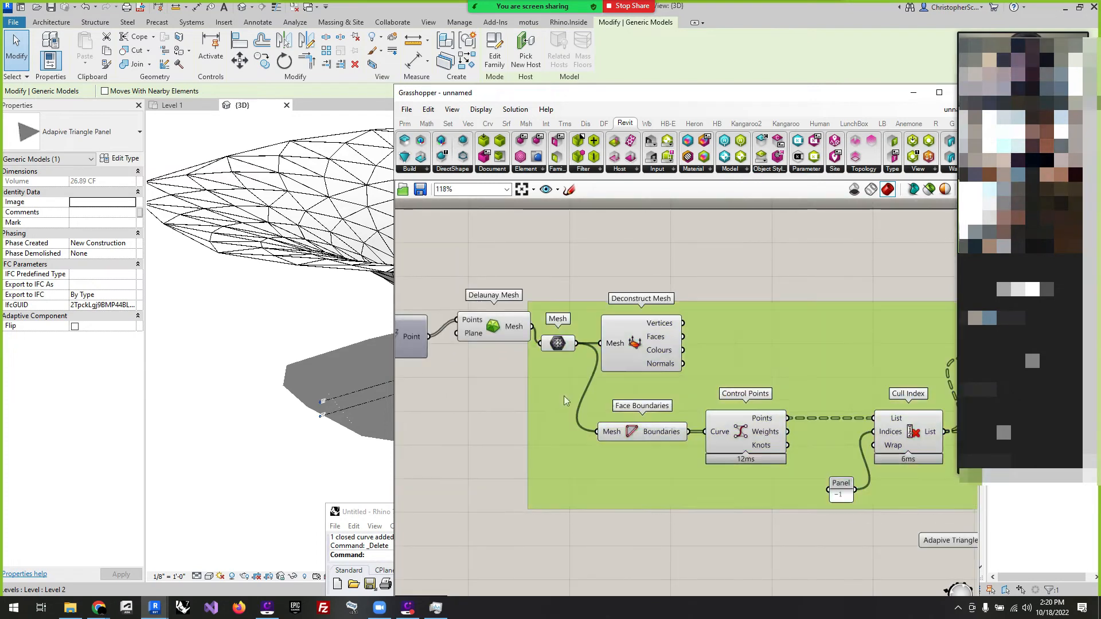
Move the new group farther from Delaunay Mesh and align Delaunay Mesh with the Construct Point output.
{"action": "left_click_drag", "start_coordinate": [563, 395], "coordinate": [631, 381]}
{"action": "scroll", "coordinate": [600, 340], "scroll_direction": "down", "scroll_amount": 1}
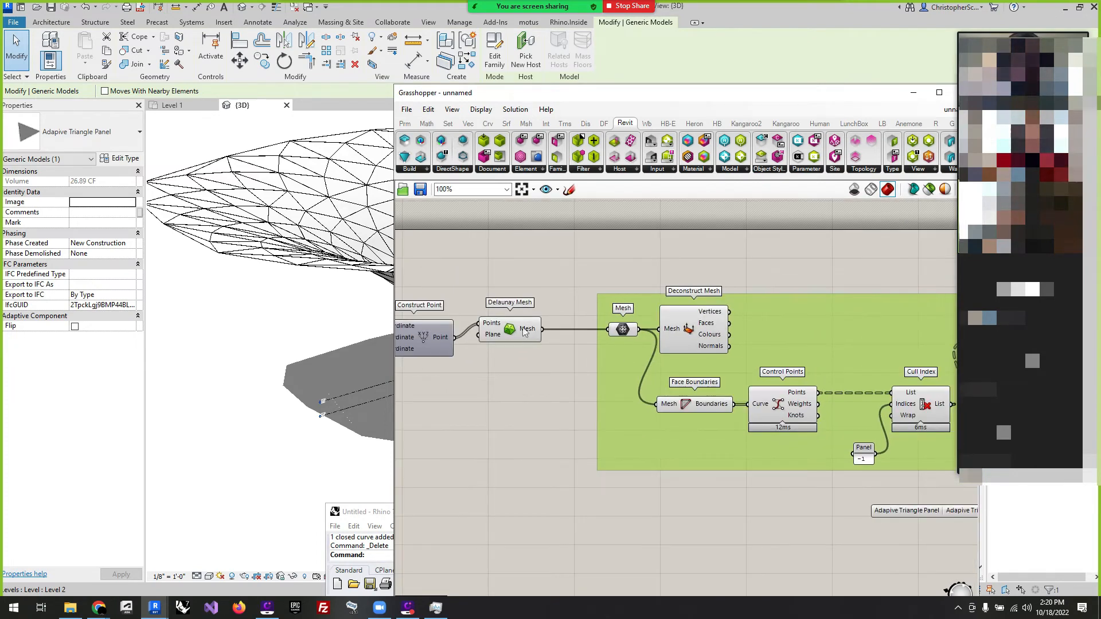
{"action": "left_click_drag", "start_coordinate": [524, 330], "coordinate": [524, 344]}
Move Add Component (Adaptive) clear of the group with a straight Points wire, and shift Element Type Picker closer beneath the group.
{"action": "scroll", "coordinate": [516, 314], "scroll_direction": "down", "scroll_amount": 5}
{"action": "scroll", "coordinate": [755, 361], "scroll_direction": "up", "scroll_amount": 3}
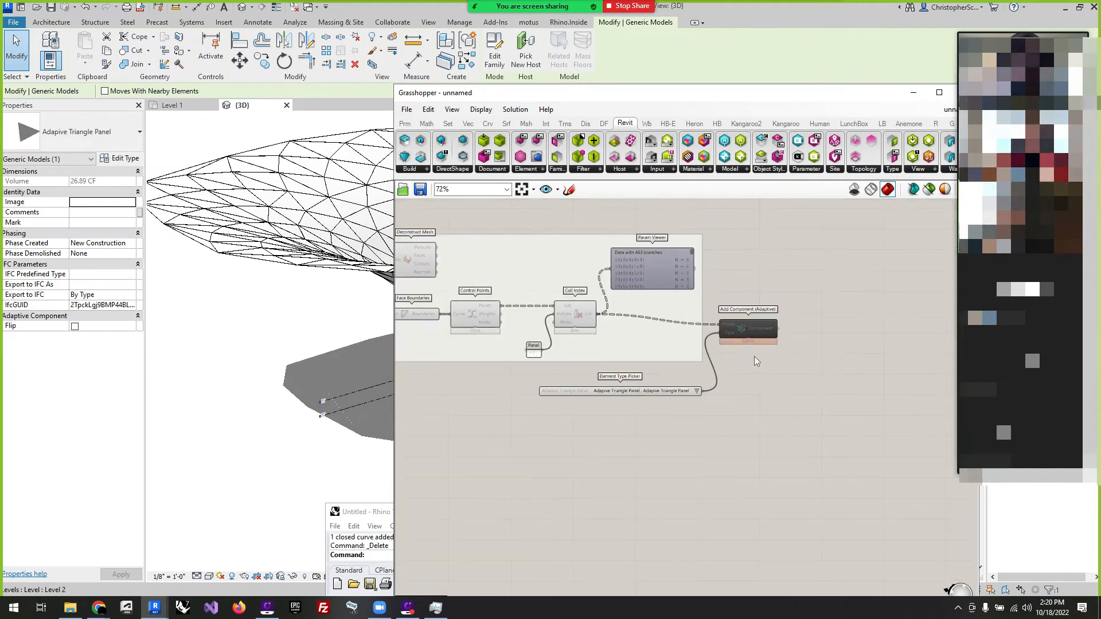
{"action": "left_click_drag", "start_coordinate": [747, 337], "coordinate": [781, 327]}
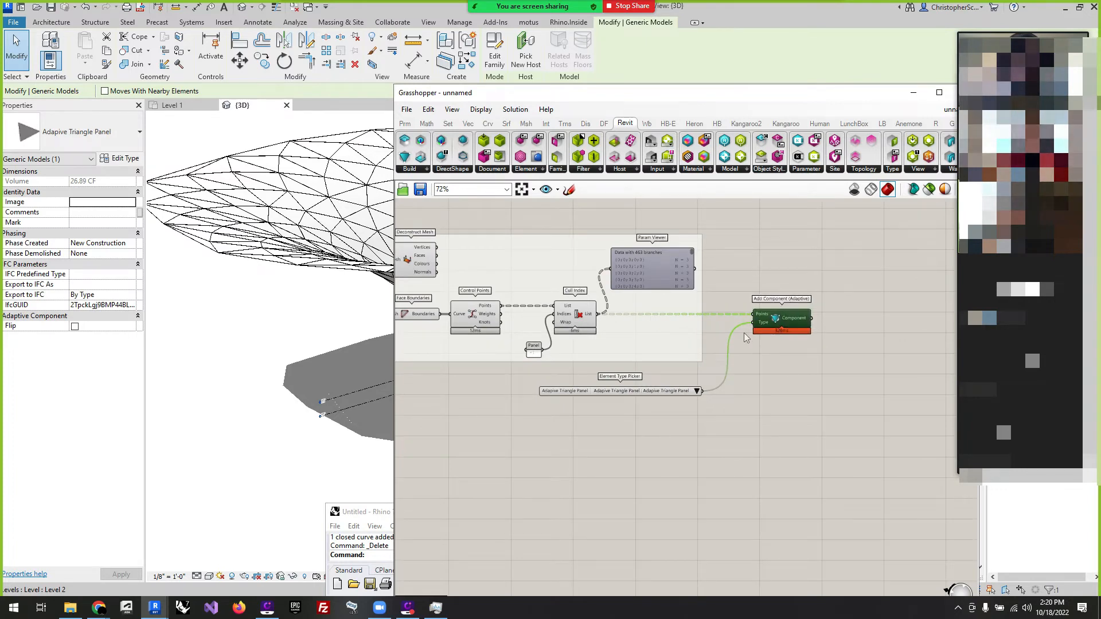
{"action": "left_click", "coordinate": [692, 397]}
{"action": "left_click_drag", "start_coordinate": [676, 393], "coordinate": [672, 382]}
{"action": "left_click", "coordinate": [803, 338]}
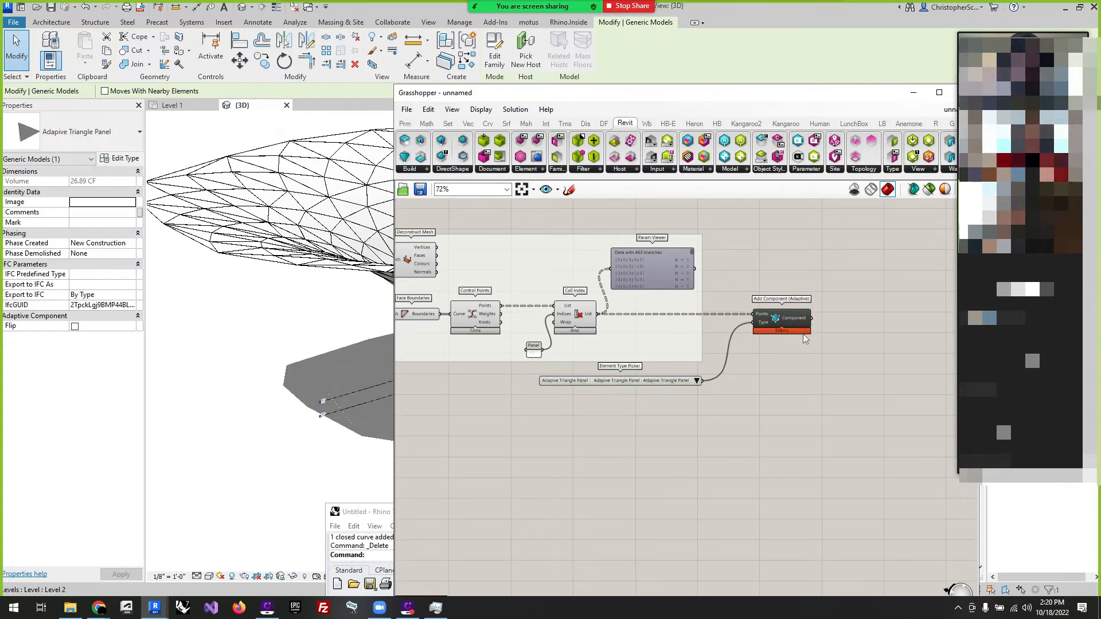
{"action": "scroll", "coordinate": [803, 339], "scroll_direction": "down", "scroll_amount": 3}
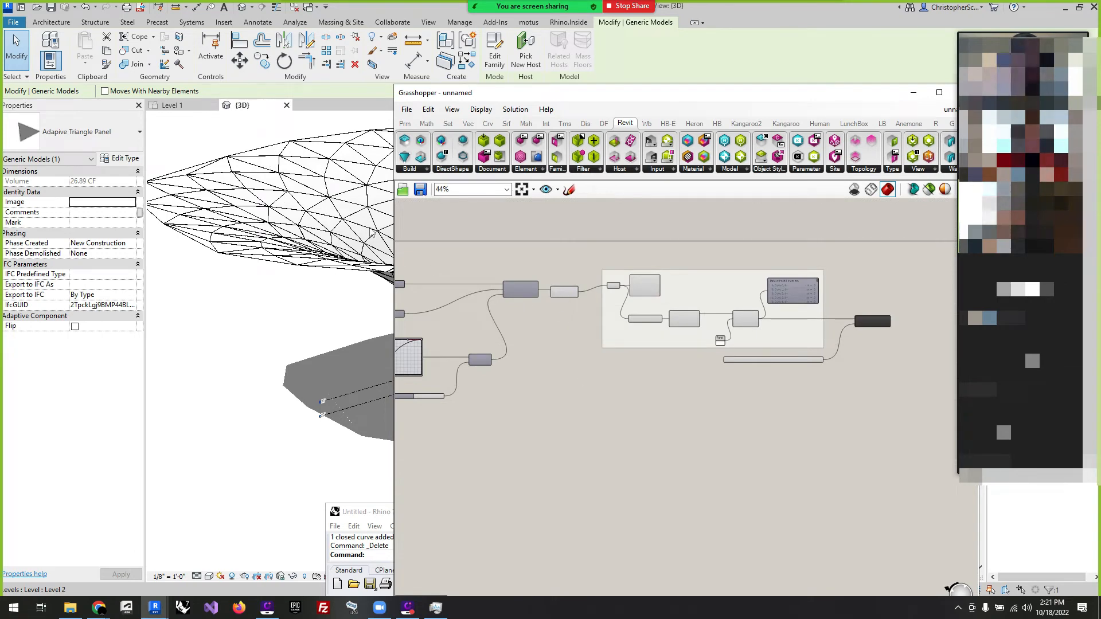
{"action": "scroll", "coordinate": [658, 373], "scroll_direction": "up", "scroll_amount": 3}
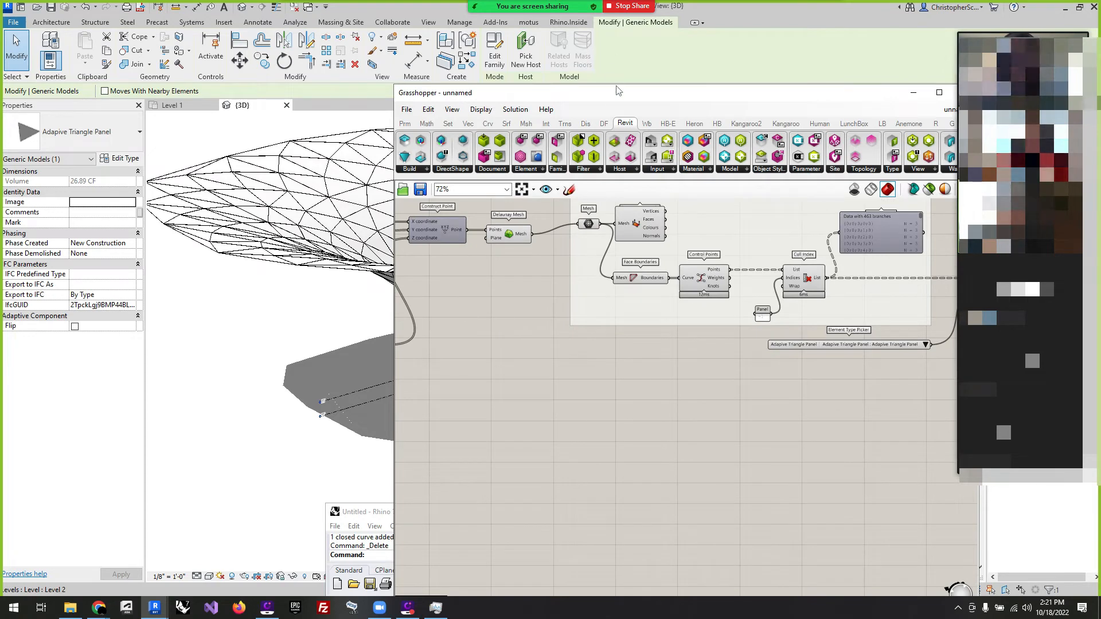
Move the Grasshopper window higher on the screen and place a Mesh Edges component in the empty space below the group.
{"action": "left_click_drag", "start_coordinate": [620, 100], "coordinate": [633, 49]}
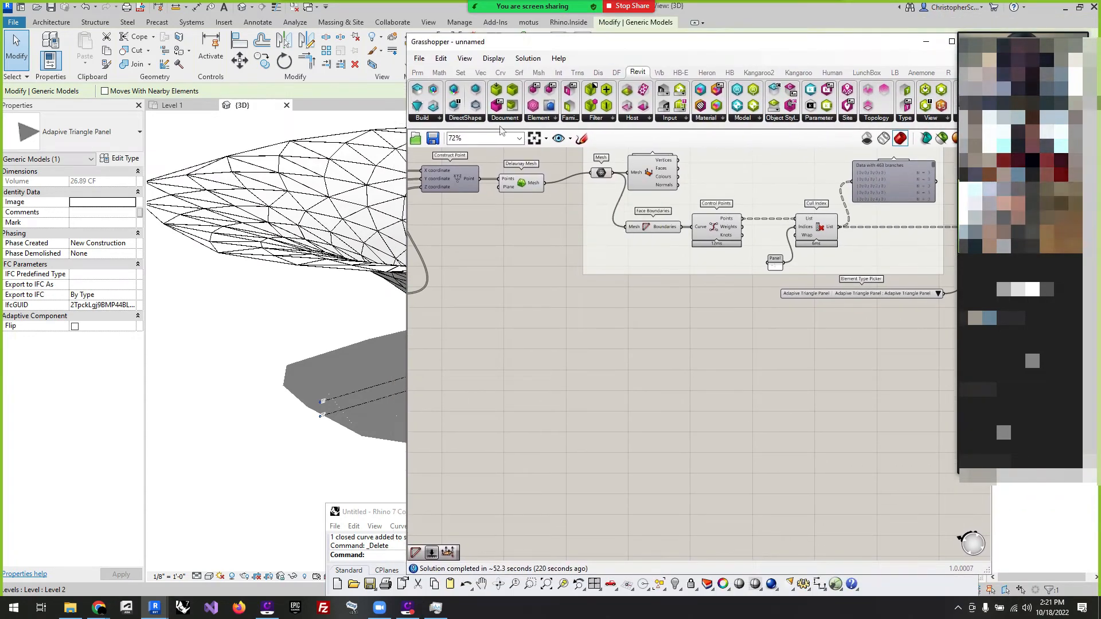
{"action": "left_click", "coordinate": [539, 73]}
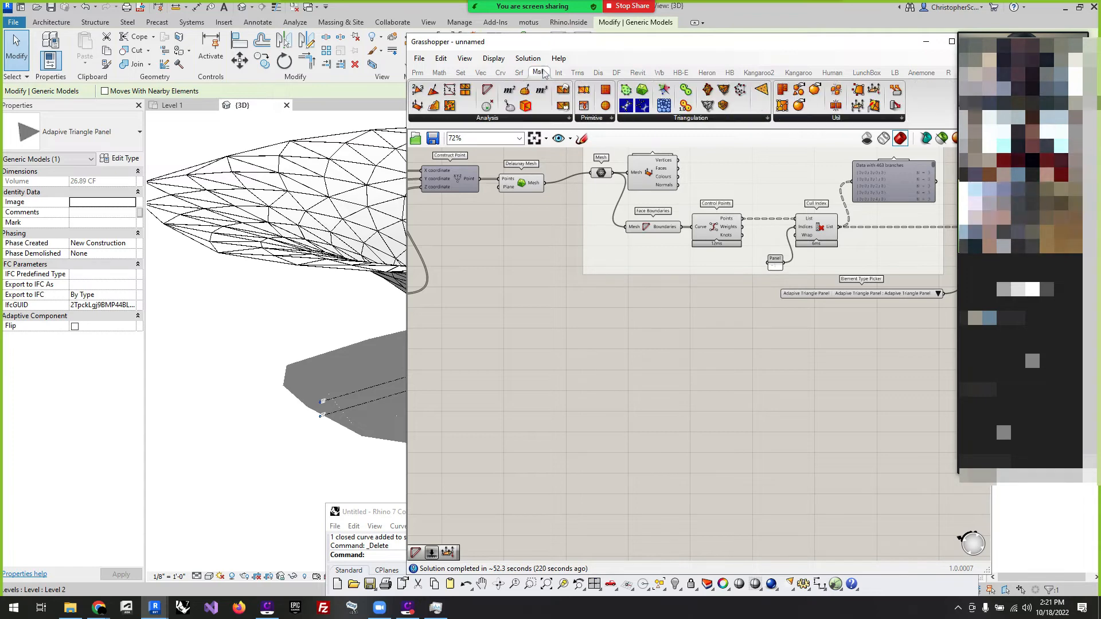
{"action": "left_click", "coordinate": [488, 118]}
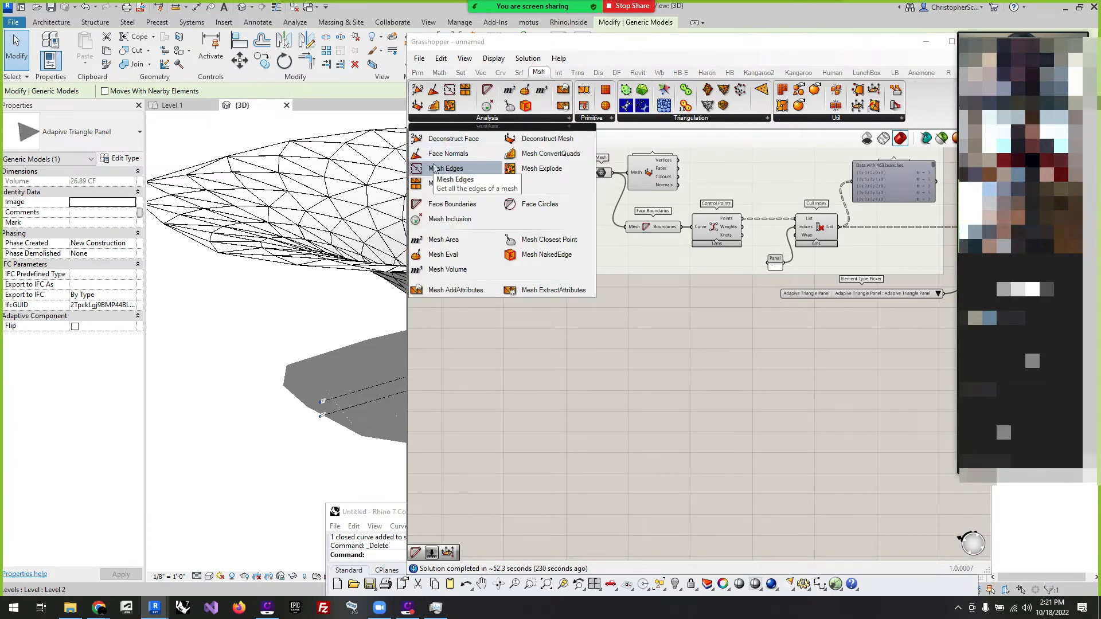
{"action": "left_click_drag", "start_coordinate": [450, 154], "coordinate": [496, 307]}
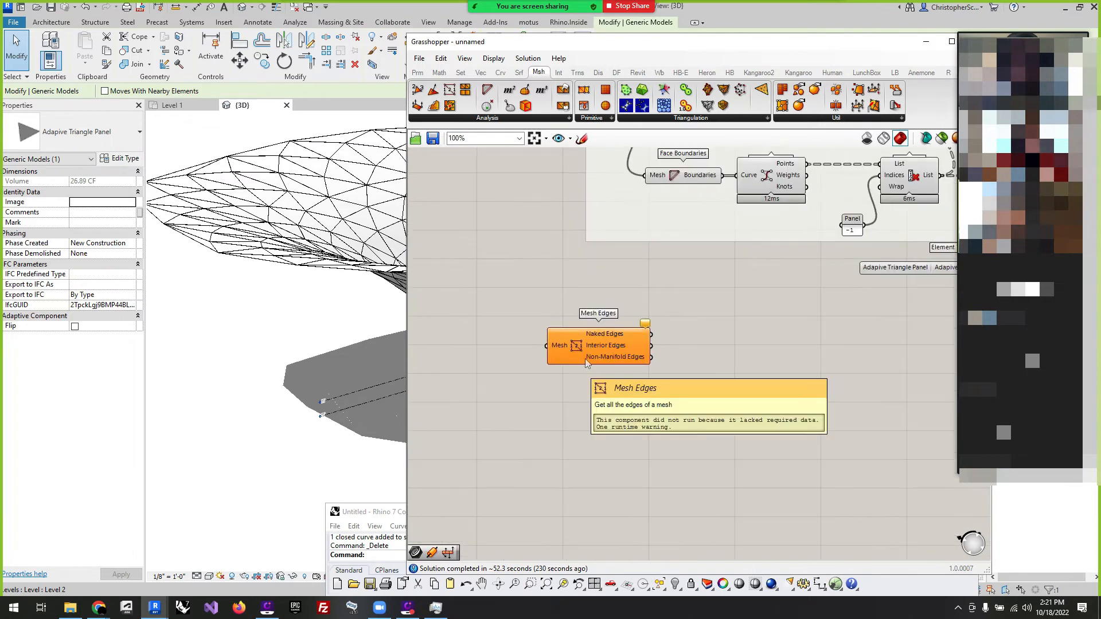
{"action": "scroll", "coordinate": [590, 355], "scroll_direction": "up", "scroll_amount": 4}
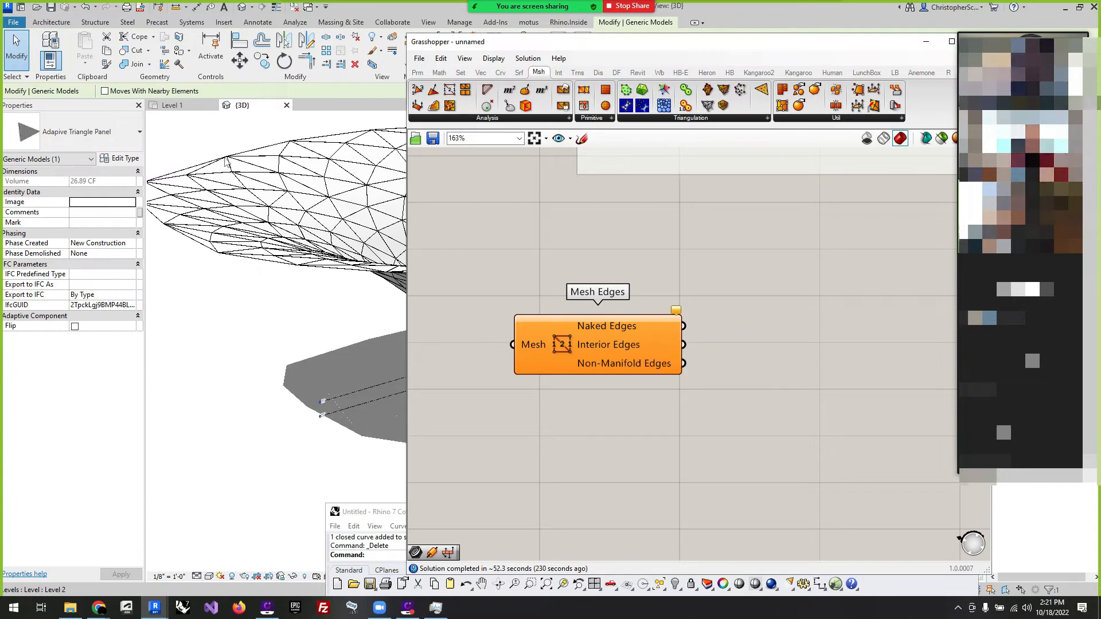
Check the outer rim of the funnel form in the Revit view and connect the Delaunay Mesh output to Mesh Edges.
{"action": "middle_click_drag", "start_coordinate": [275, 149], "coordinate": [247, 226], "text": "shift"}
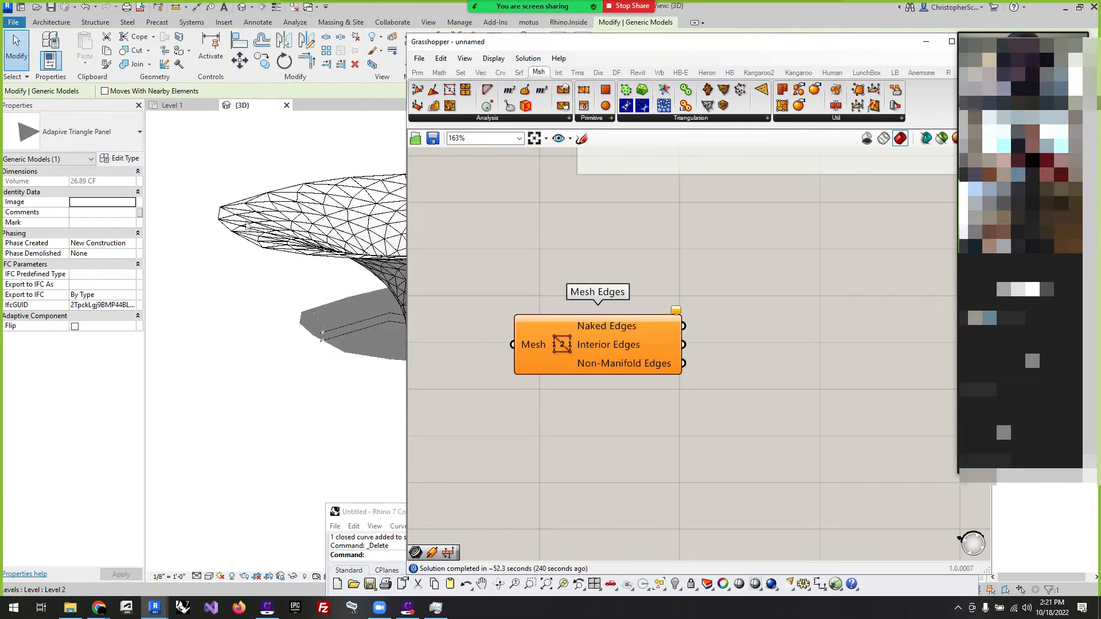
{"action": "middle_click_drag", "start_coordinate": [327, 205], "coordinate": [215, 233], "text": "shift"}
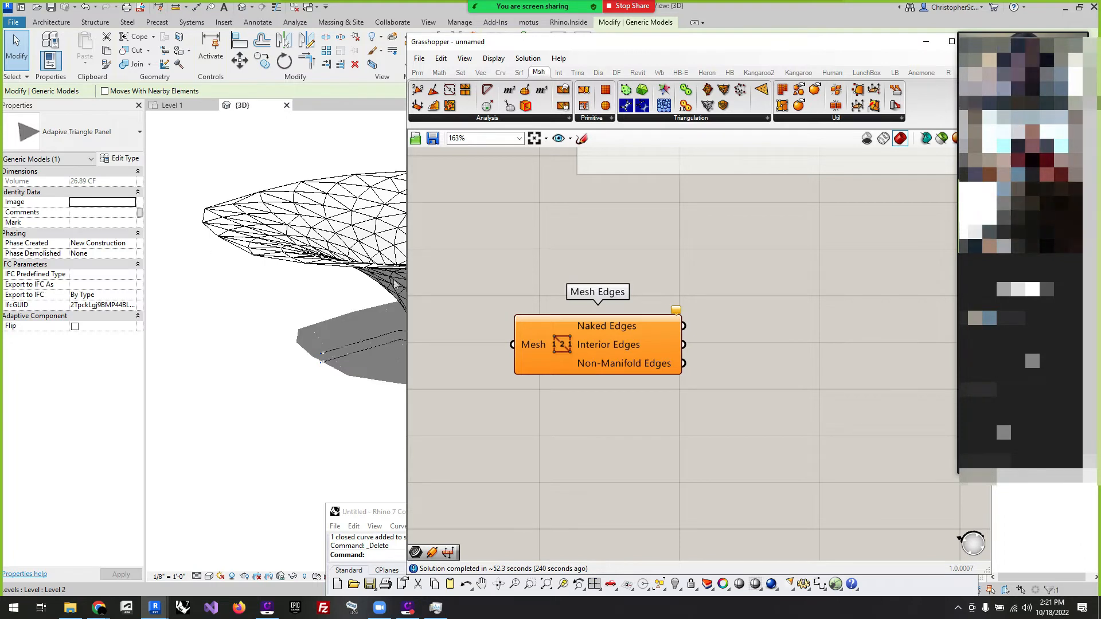
{"action": "scroll", "coordinate": [750, 424], "scroll_direction": "down", "scroll_amount": 4}
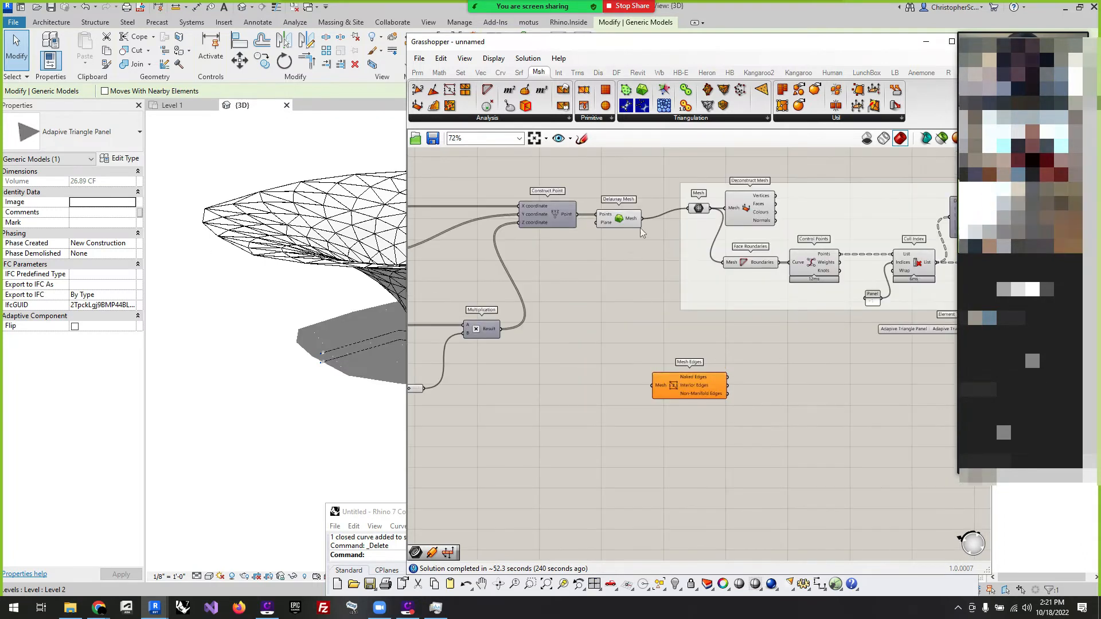
{"action": "left_click_drag", "start_coordinate": [646, 222], "coordinate": [656, 386]}
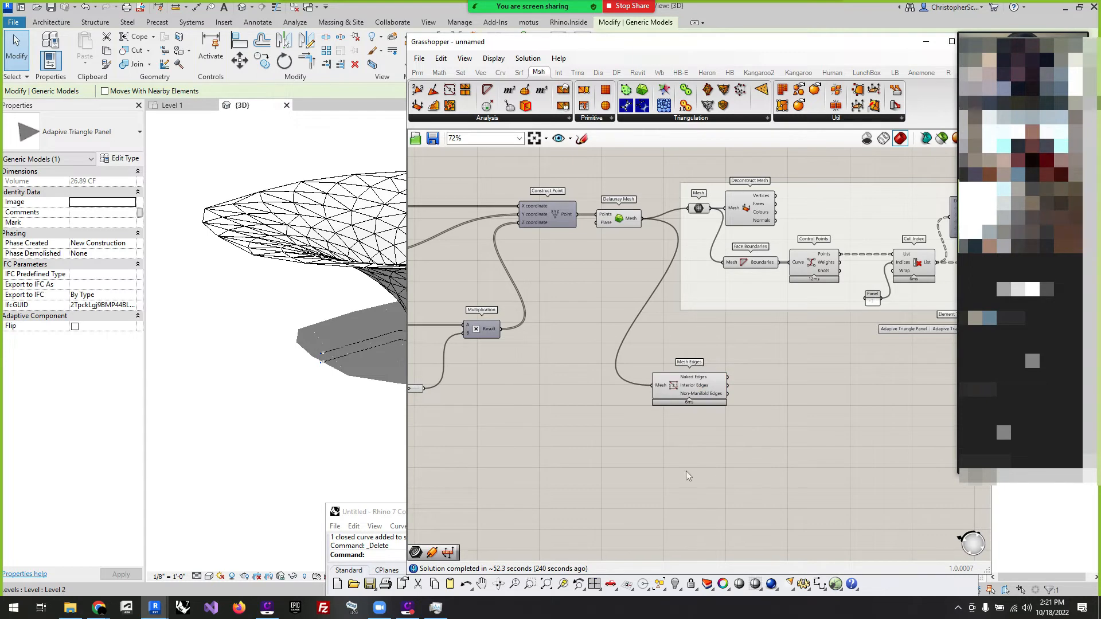
Bring up the Rhino perspective view beside the canvas and add a Curve parameter fed by the Naked Edges output of Mesh Edges.
{"action": "double_click", "coordinate": [362, 516]}
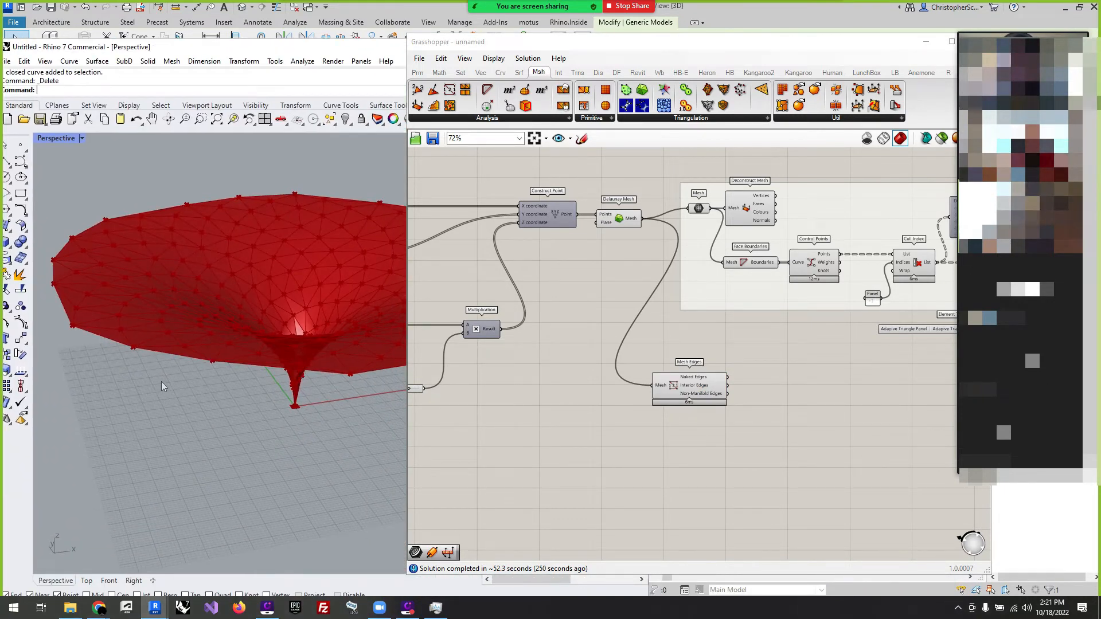
{"action": "right_click_drag", "start_coordinate": [161, 386], "coordinate": [269, 344]}
{"action": "double_click", "coordinate": [769, 401]}
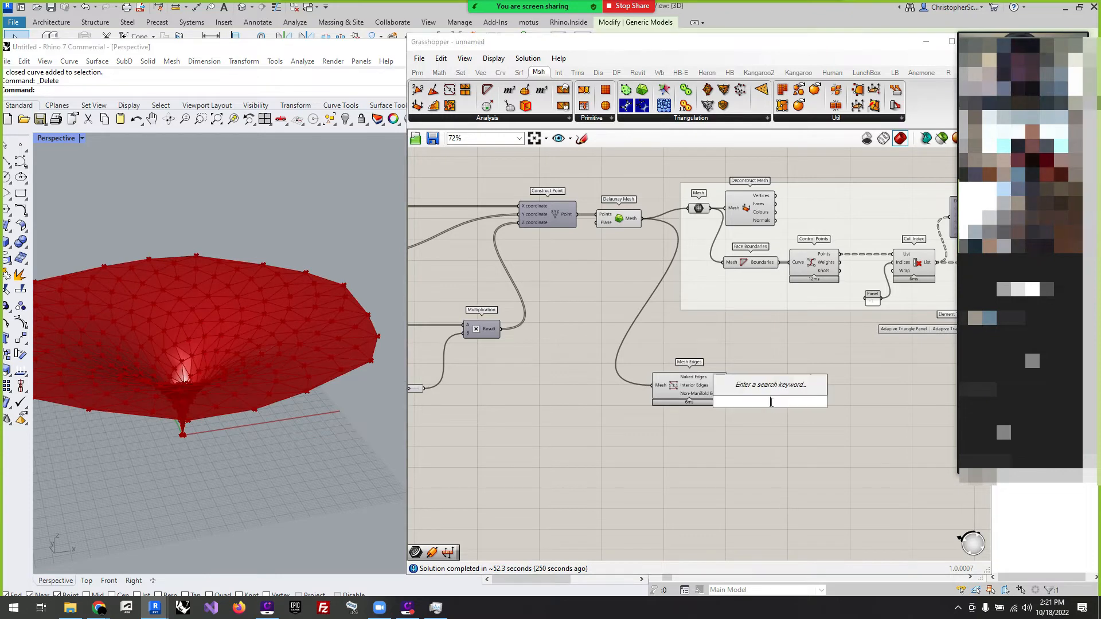
{"action": "type", "text": "curve"}
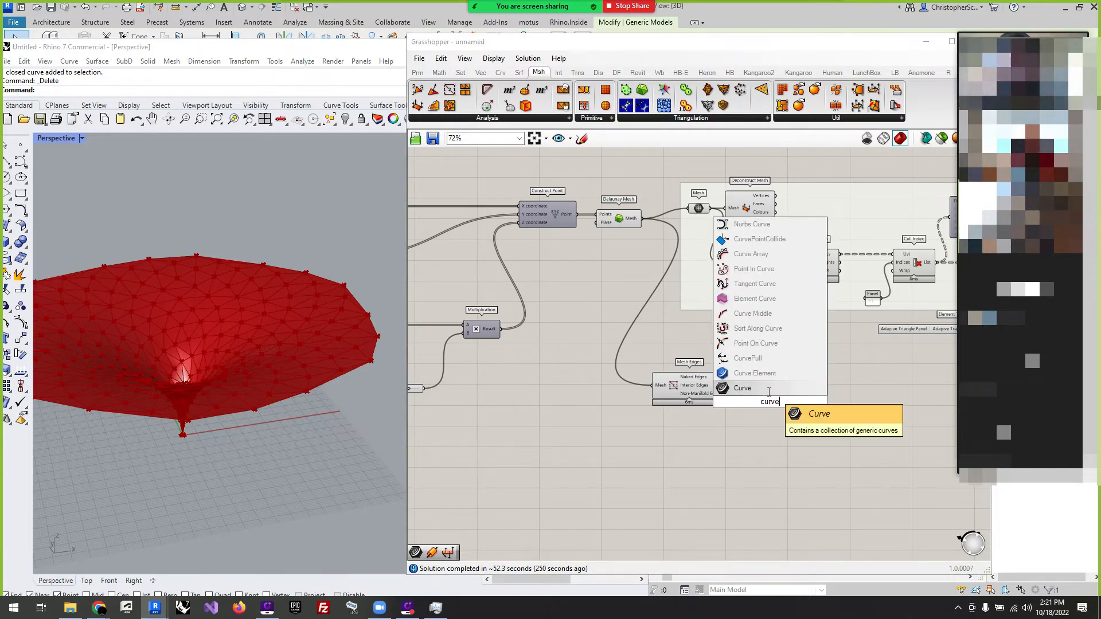
{"action": "left_click", "coordinate": [739, 388]}
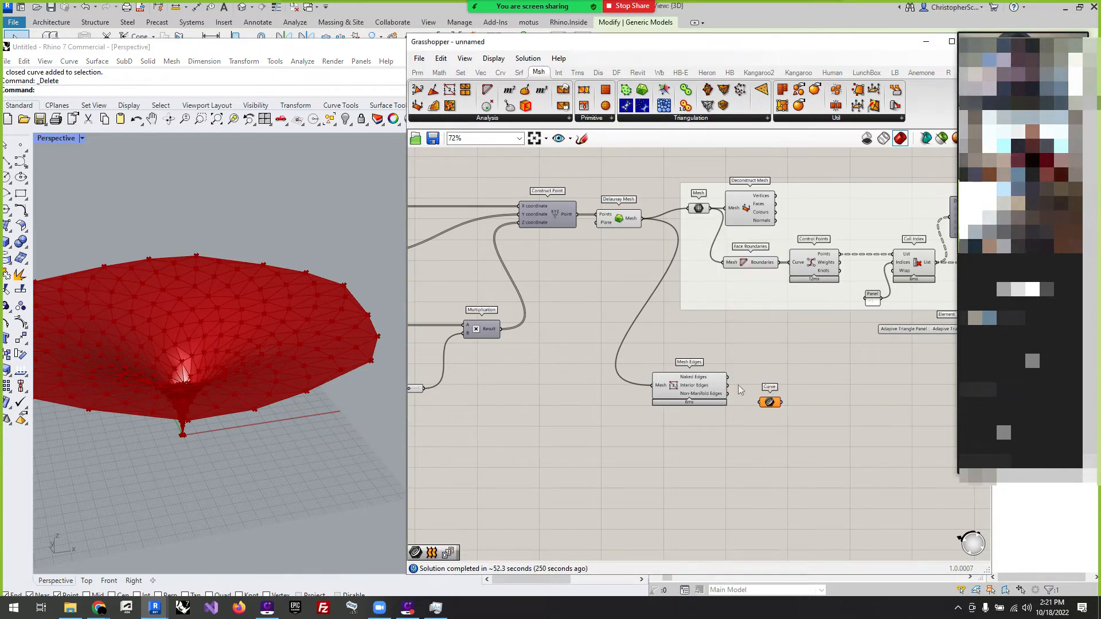
{"action": "left_click_drag", "start_coordinate": [727, 378], "coordinate": [760, 382]}
Place the Curve parameter beside Naked Edges, isolate its preview in Rhino to inspect the boundary, and restore the full preview.
{"action": "left_click", "coordinate": [770, 403]}
{"action": "scroll", "coordinate": [180, 345], "scroll_direction": "down", "scroll_amount": 3}
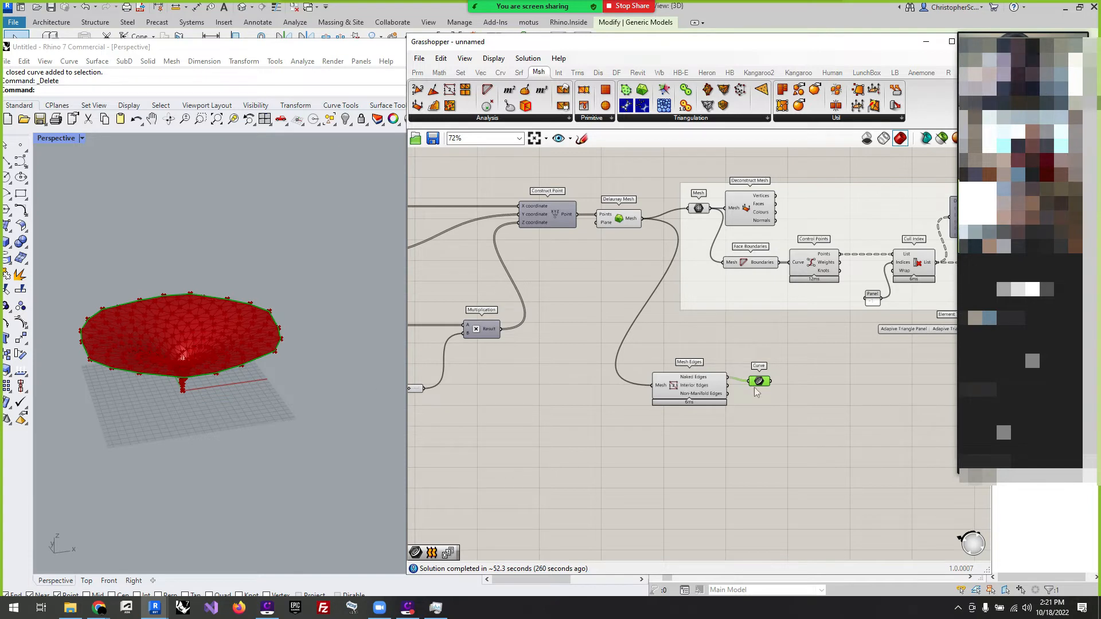
{"action": "left_click", "coordinate": [942, 140]}
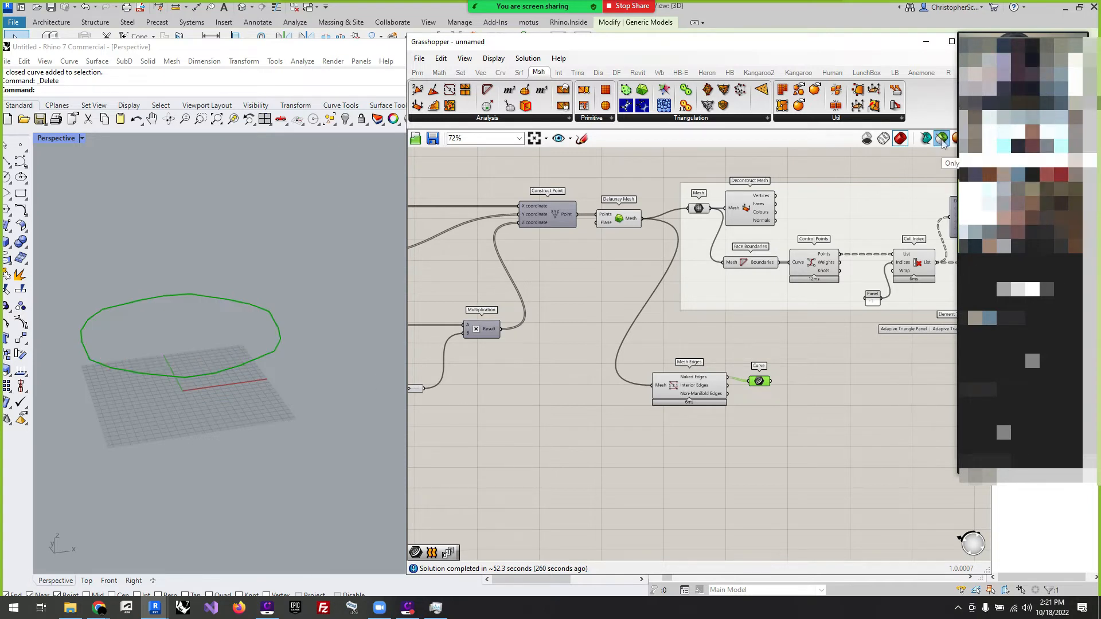
{"action": "left_click", "coordinate": [941, 140]}
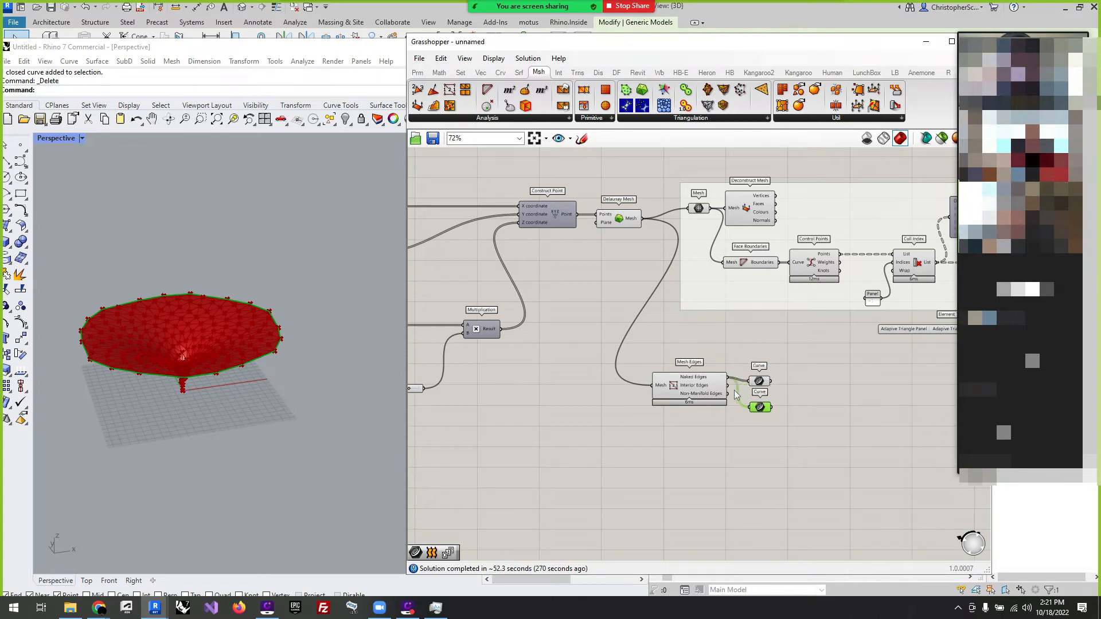
Feed the second Curve parameter from the Interior Edges output of Mesh Edges and inspect those edges in the Rhino perspective view.
{"action": "left_click_drag", "start_coordinate": [734, 394], "coordinate": [727, 385]}
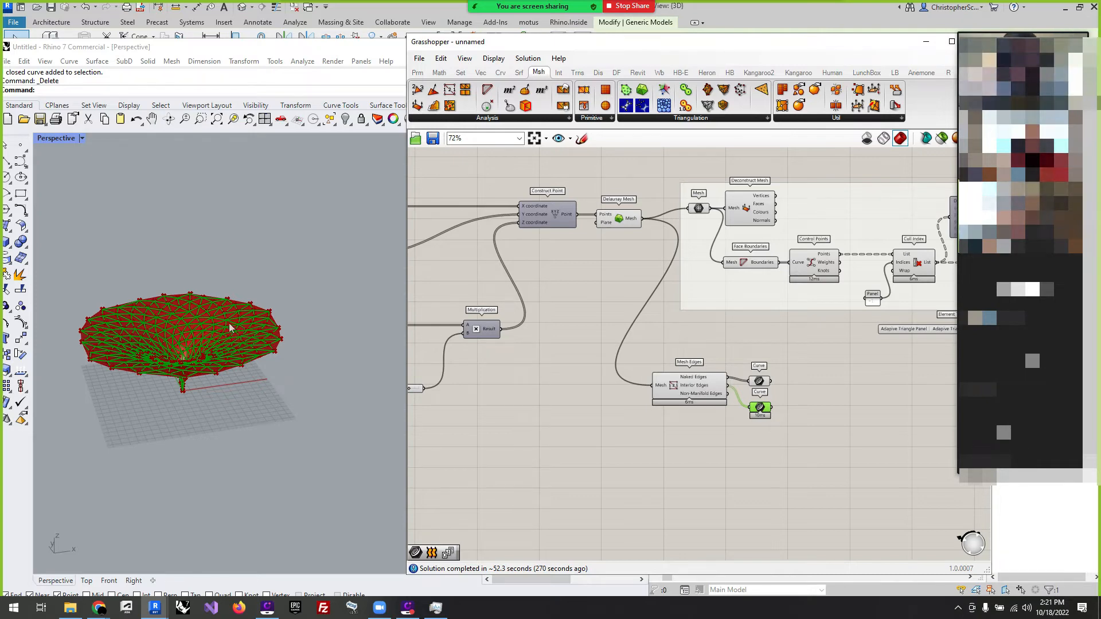
{"action": "scroll", "coordinate": [138, 317], "scroll_direction": "up", "scroll_amount": 5}
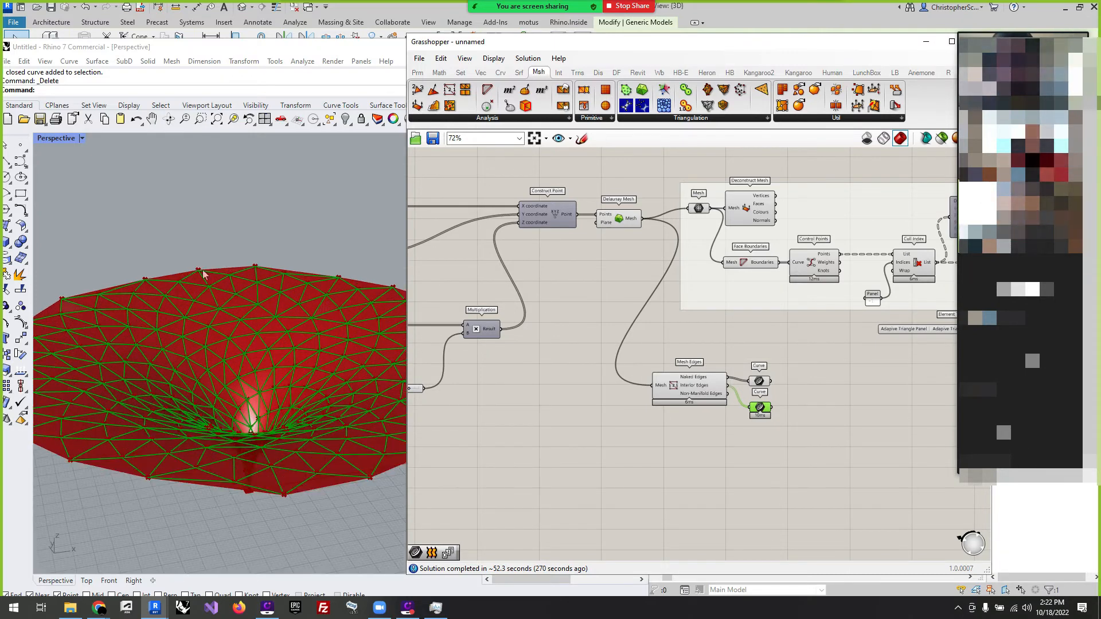
{"action": "scroll", "coordinate": [247, 467], "scroll_direction": "down", "scroll_amount": 3}
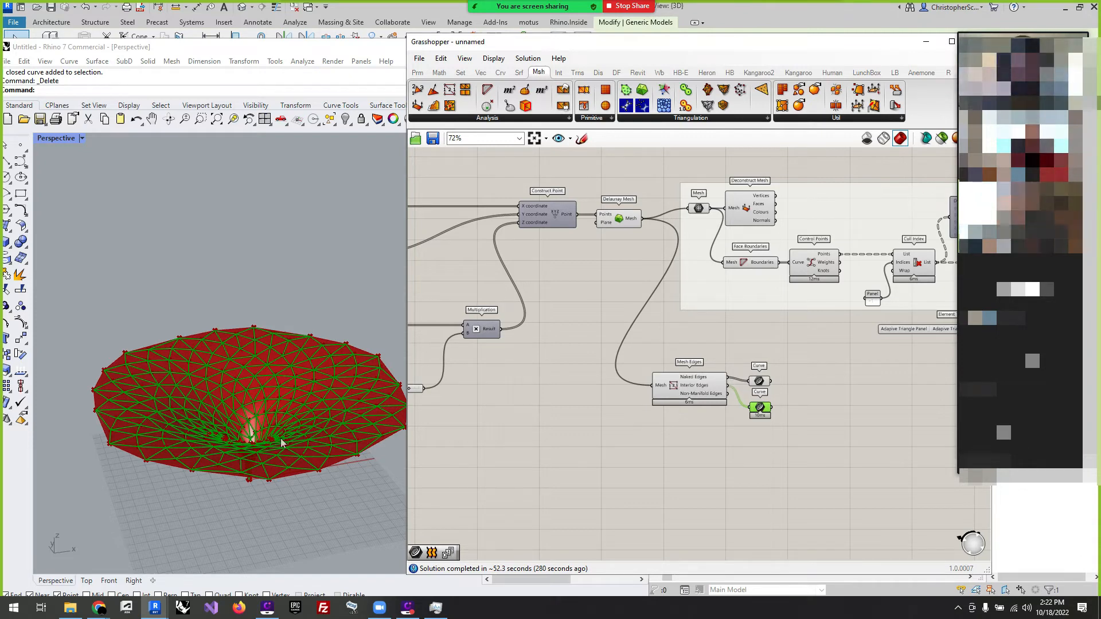
Reposition Mesh Edges so its Naked Edges output lines up with the first Curve parameter.
{"action": "left_click", "coordinate": [451, 500]}
{"action": "scroll", "coordinate": [524, 435], "scroll_direction": "up", "scroll_amount": 5}
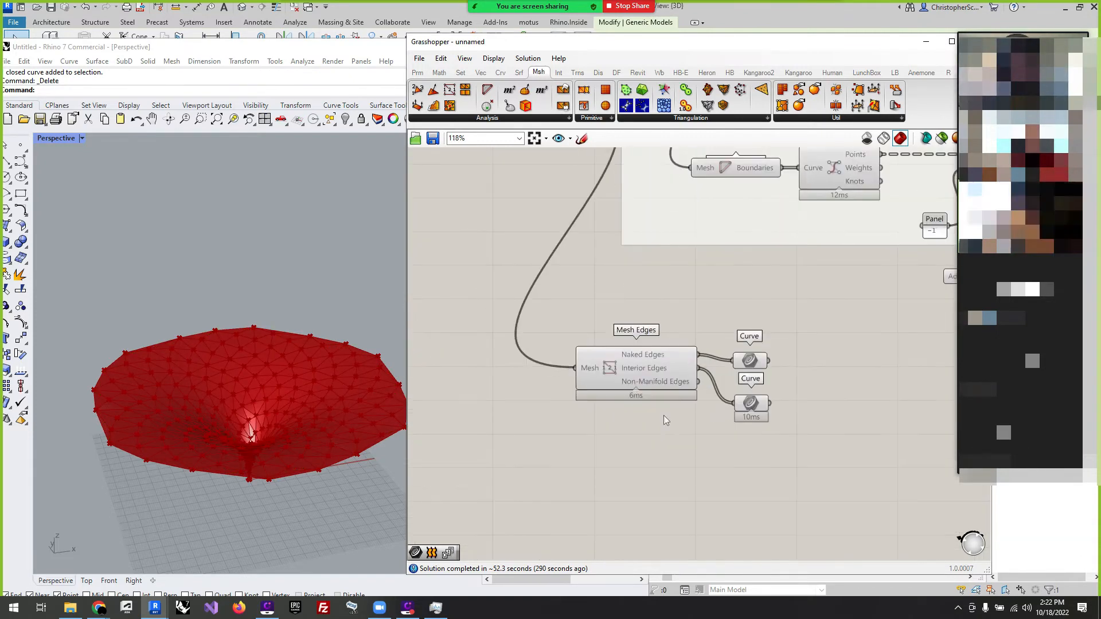
{"action": "left_click_drag", "start_coordinate": [619, 376], "coordinate": [597, 383]}
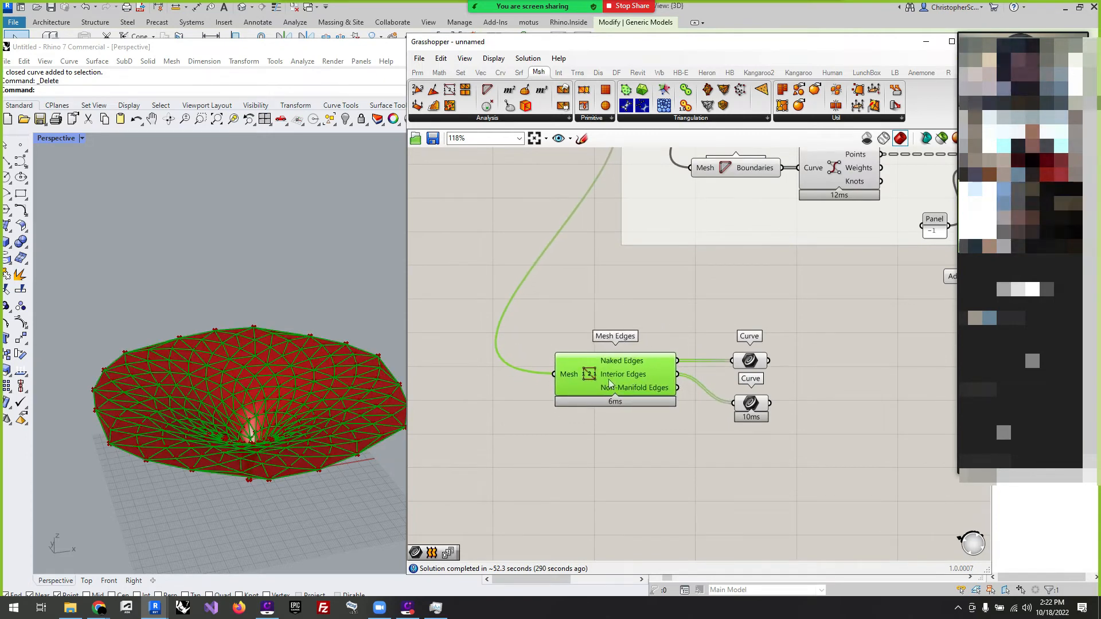
{"action": "left_click", "coordinate": [595, 407]}
Place a Revit Add Structural Beam component in the empty space below Add Component (Adaptive).
{"action": "scroll", "coordinate": [538, 394], "scroll_direction": "down", "scroll_amount": 3}
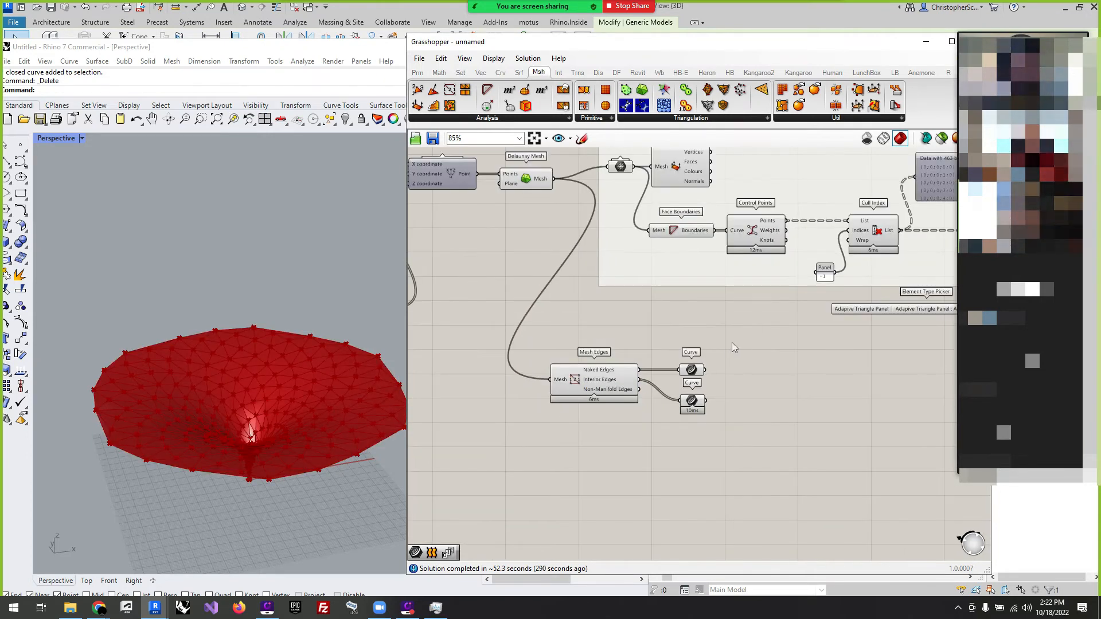
{"action": "left_click", "coordinate": [630, 74]}
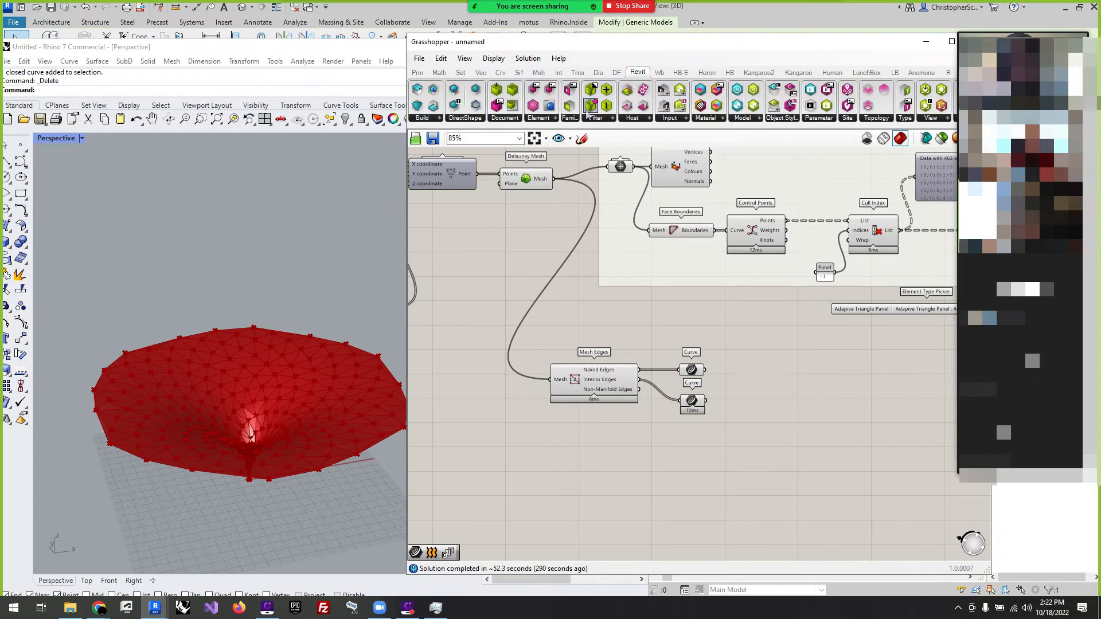
{"action": "left_click", "coordinate": [424, 118]}
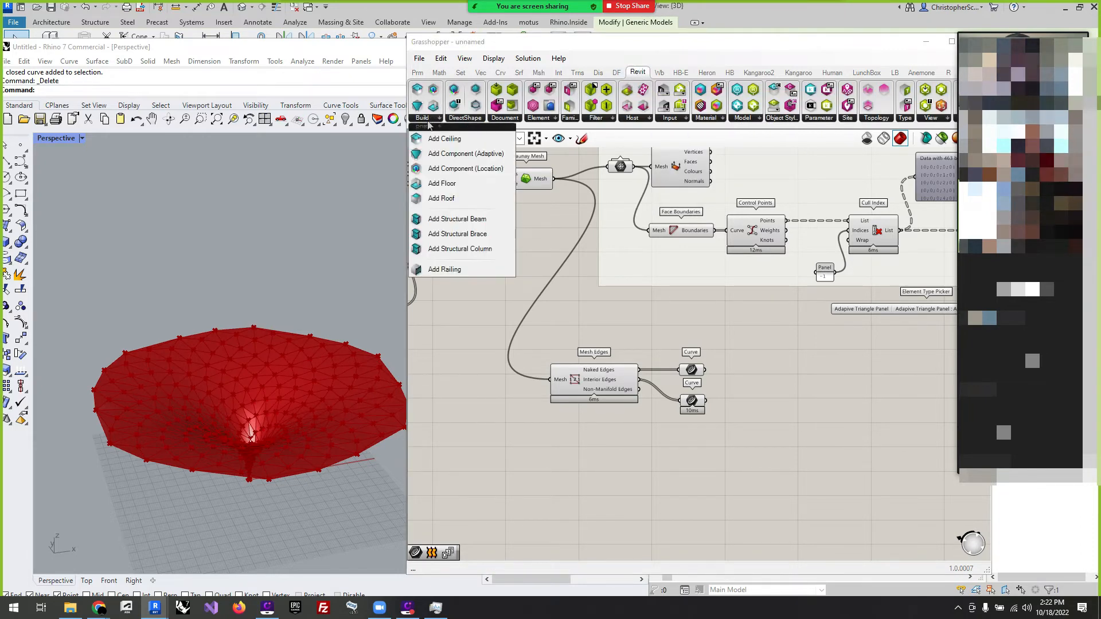
{"action": "left_click", "coordinate": [451, 220]}
{"action": "scroll", "coordinate": [489, 289], "scroll_direction": "down", "scroll_amount": 3}
{"action": "scroll", "coordinate": [832, 341], "scroll_direction": "up", "scroll_amount": 3}
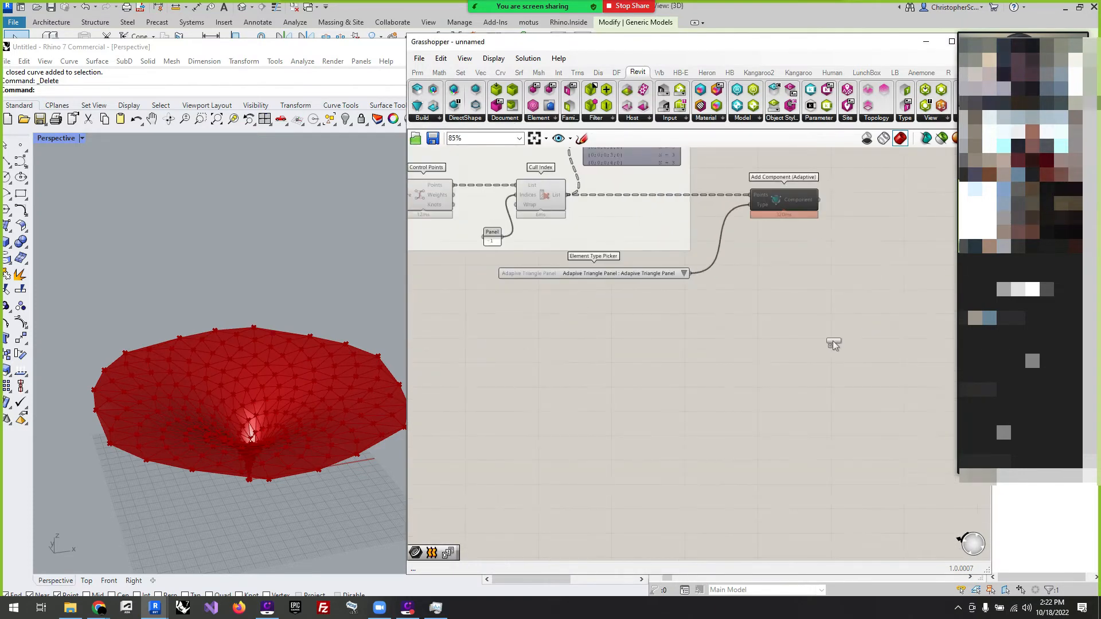
{"action": "left_click", "coordinate": [789, 371]}
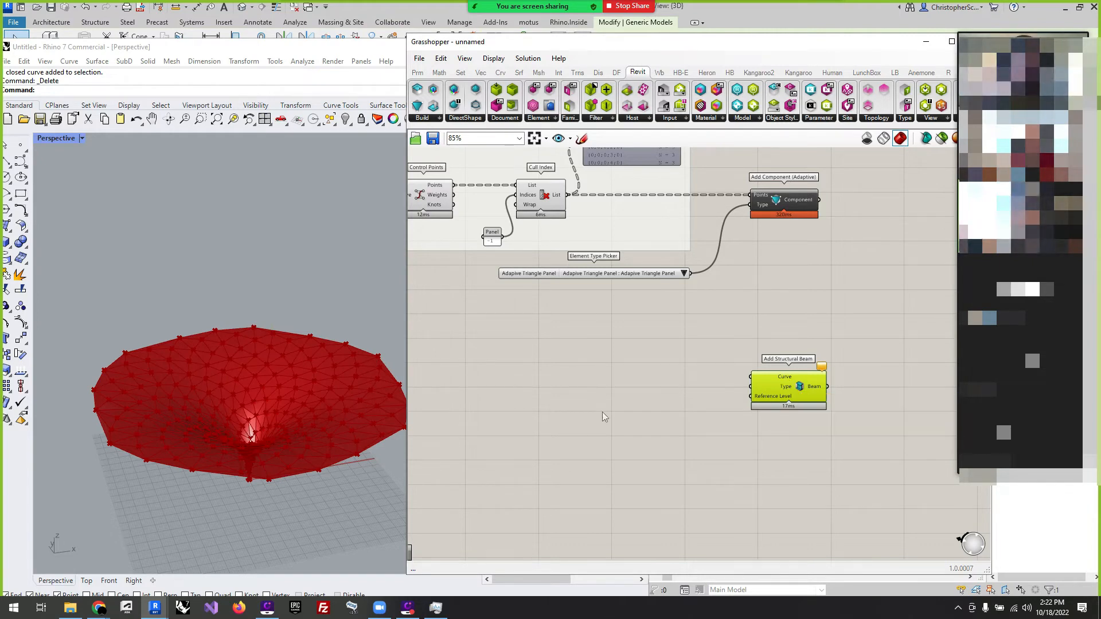
Turn off the Rhino preview of the components in the Deconstruct Mesh to Cull Index group.
{"action": "left_click", "coordinate": [641, 413]}
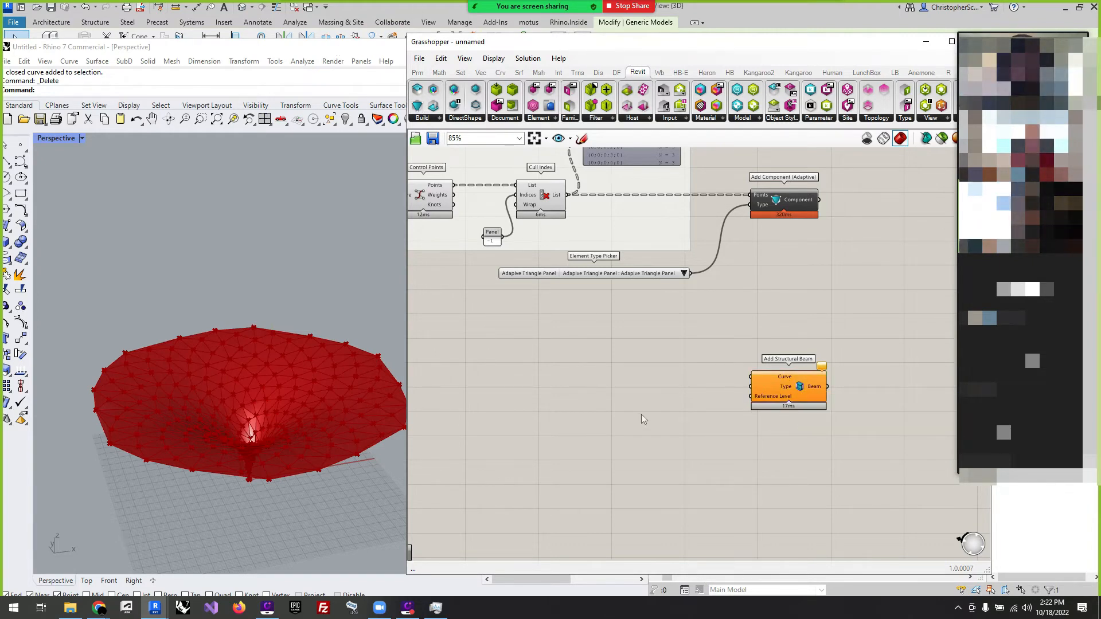
{"action": "scroll", "coordinate": [771, 304], "scroll_direction": "down", "scroll_amount": 5}
{"action": "left_click_drag", "start_coordinate": [737, 310], "coordinate": [577, 221]}
{"action": "key", "text": "space"}
{"action": "left_click", "coordinate": [614, 184]}
{"action": "left_click", "coordinate": [693, 439]}
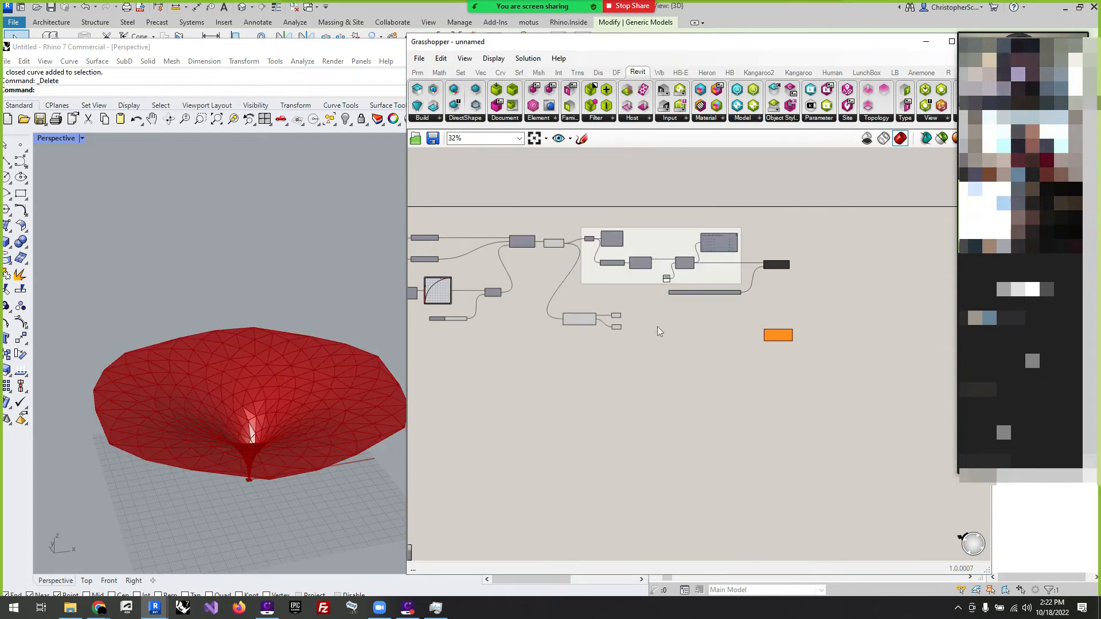
Examine Delaunay Mesh and the two Curve parameters fed by Mesh Edges, checking the curves they hold and their preview in Rhino.
{"action": "scroll", "coordinate": [513, 291], "scroll_direction": "up", "scroll_amount": 5}
{"action": "right_click_drag", "start_coordinate": [516, 290], "coordinate": [556, 304]}
{"action": "scroll", "coordinate": [768, 361], "scroll_direction": "down", "scroll_amount": 2}
{"action": "right_click_drag", "start_coordinate": [770, 363], "coordinate": [756, 341]}
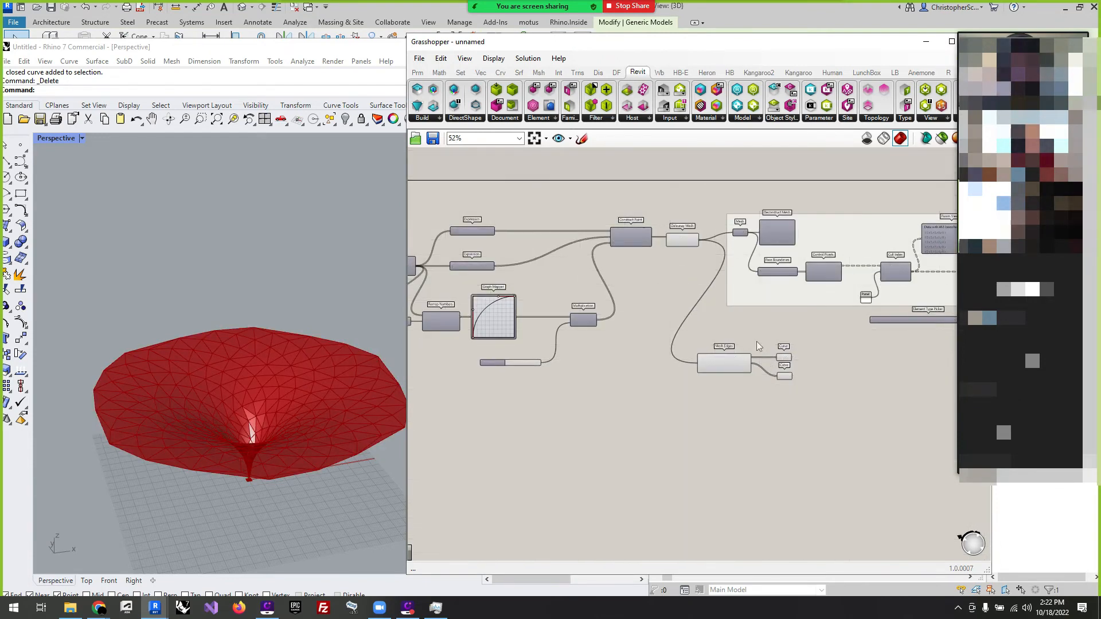
{"action": "left_click", "coordinate": [684, 242]}
{"action": "left_click", "coordinate": [665, 319]}
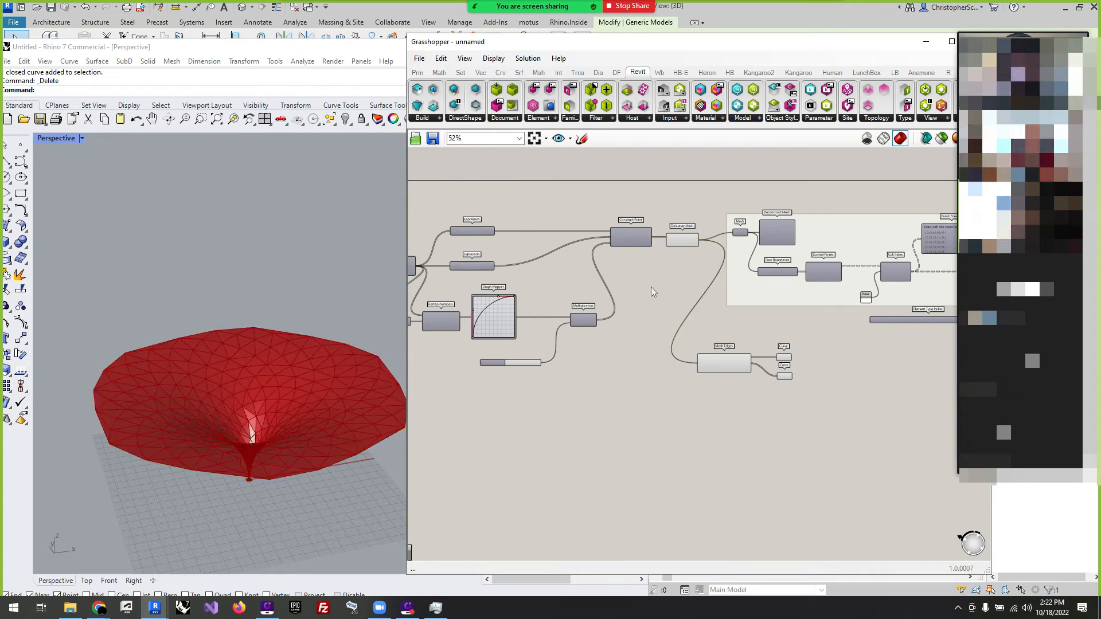
{"action": "scroll", "coordinate": [646, 278], "scroll_direction": "down", "scroll_amount": 4}
{"action": "scroll", "coordinate": [819, 345], "scroll_direction": "up", "scroll_amount": 7}
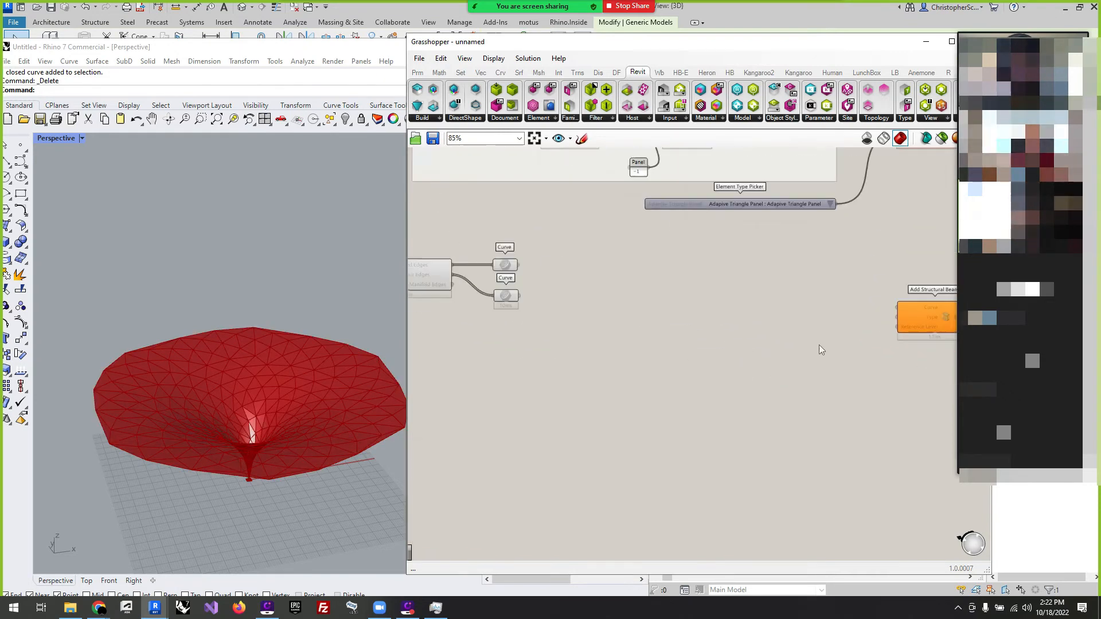
{"action": "left_click", "coordinate": [507, 265]}
{"action": "left_click", "coordinate": [504, 296]}
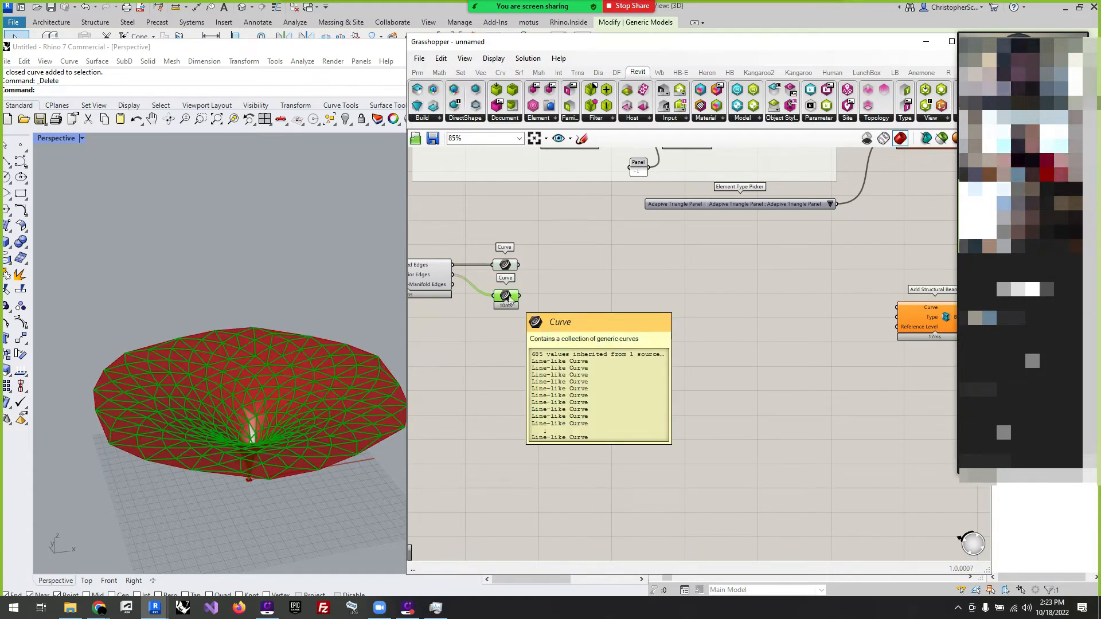
{"action": "scroll", "coordinate": [760, 365], "scroll_direction": "down", "scroll_amount": 3}
{"action": "scroll", "coordinate": [507, 278], "scroll_direction": "up", "scroll_amount": 4}
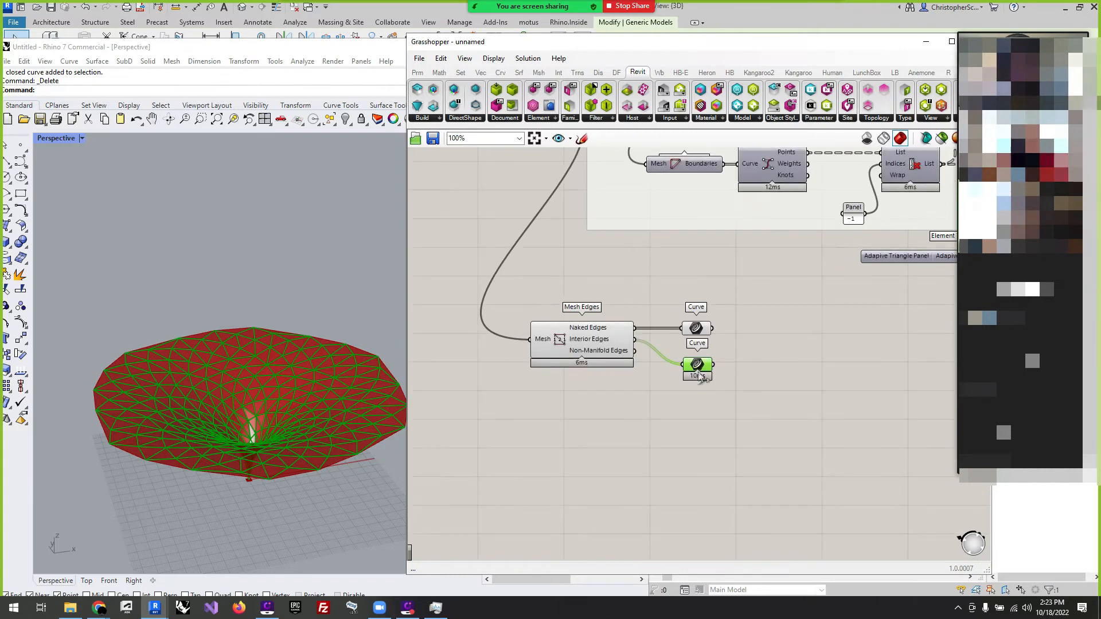
{"action": "scroll", "coordinate": [630, 395], "scroll_direction": "down", "scroll_amount": 3}
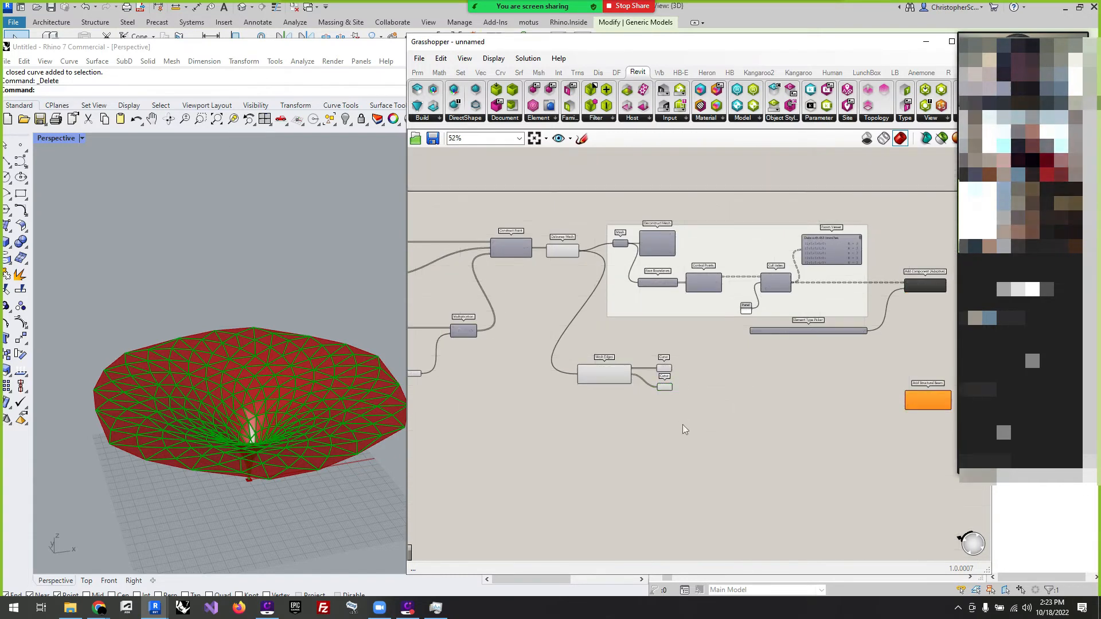
Shift Mesh Edges with its two Curve parameters closer to the group and place a Delaunay Edges component beneath them.
{"action": "left_click_drag", "start_coordinate": [682, 424], "coordinate": [632, 367]}
{"action": "left_click", "coordinate": [647, 422]}
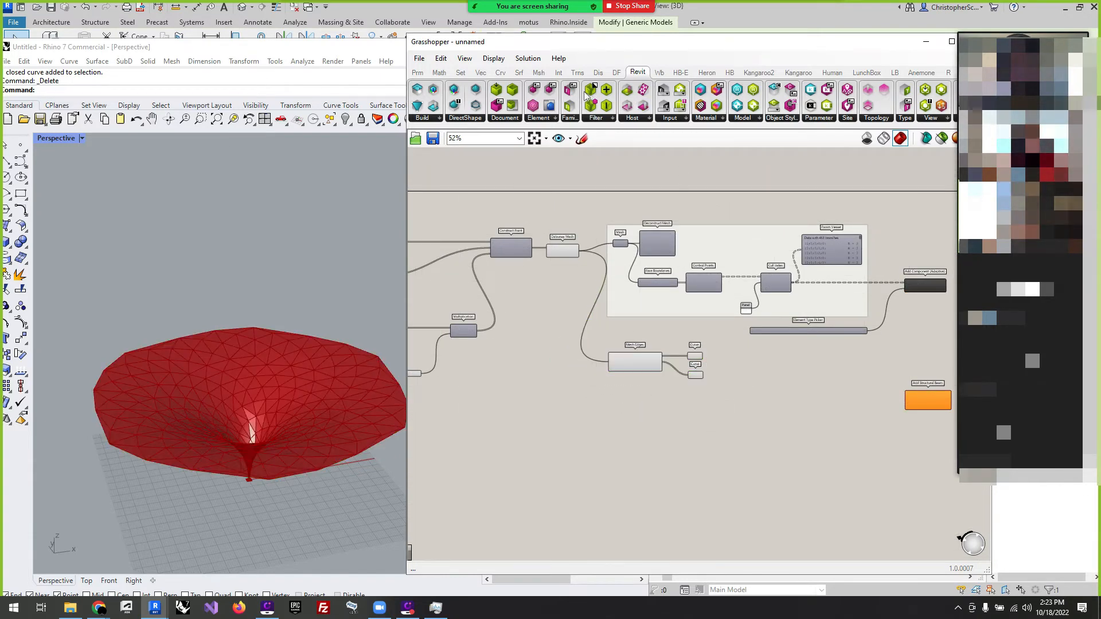
{"action": "left_click", "coordinate": [539, 74]}
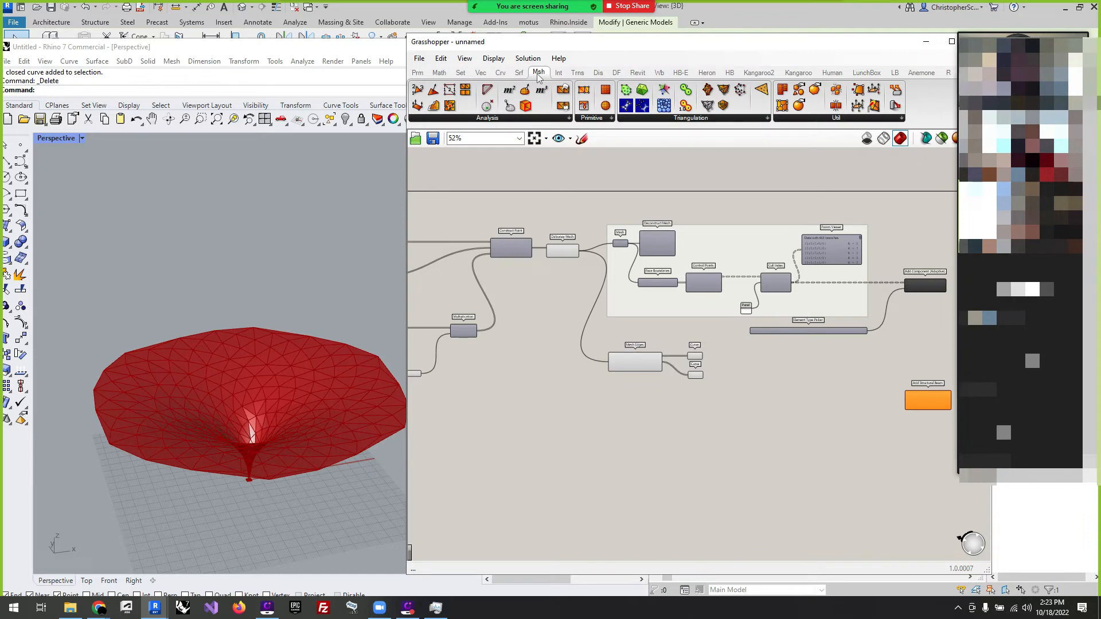
{"action": "left_click", "coordinate": [673, 120]}
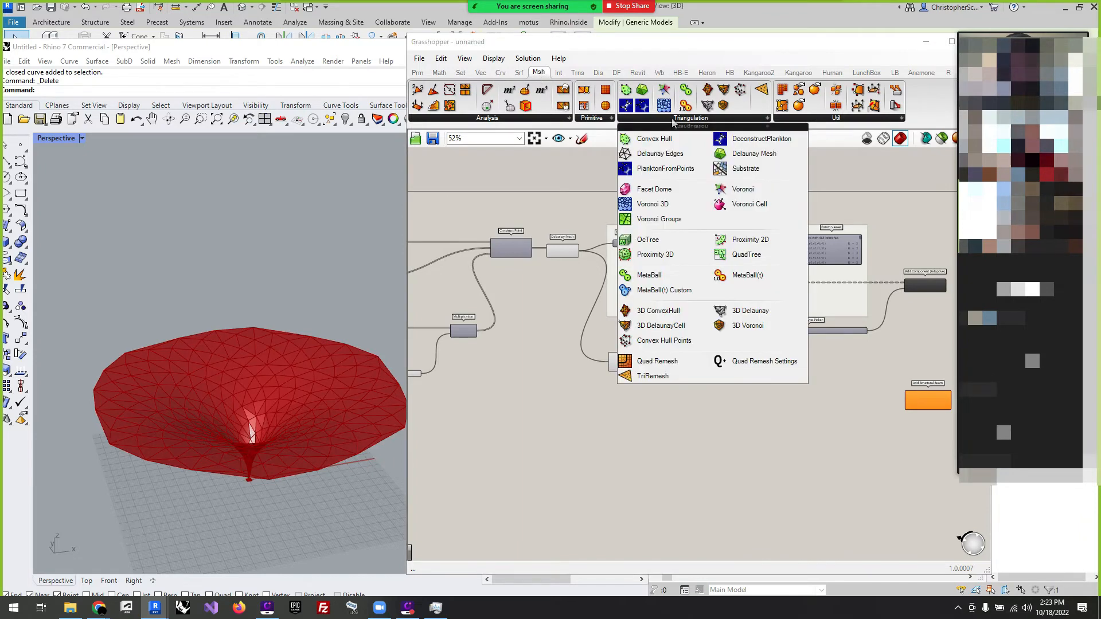
{"action": "left_click", "coordinate": [662, 154]}
{"action": "left_click", "coordinate": [627, 423]}
{"action": "scroll", "coordinate": [574, 357], "scroll_direction": "up", "scroll_amount": 3}
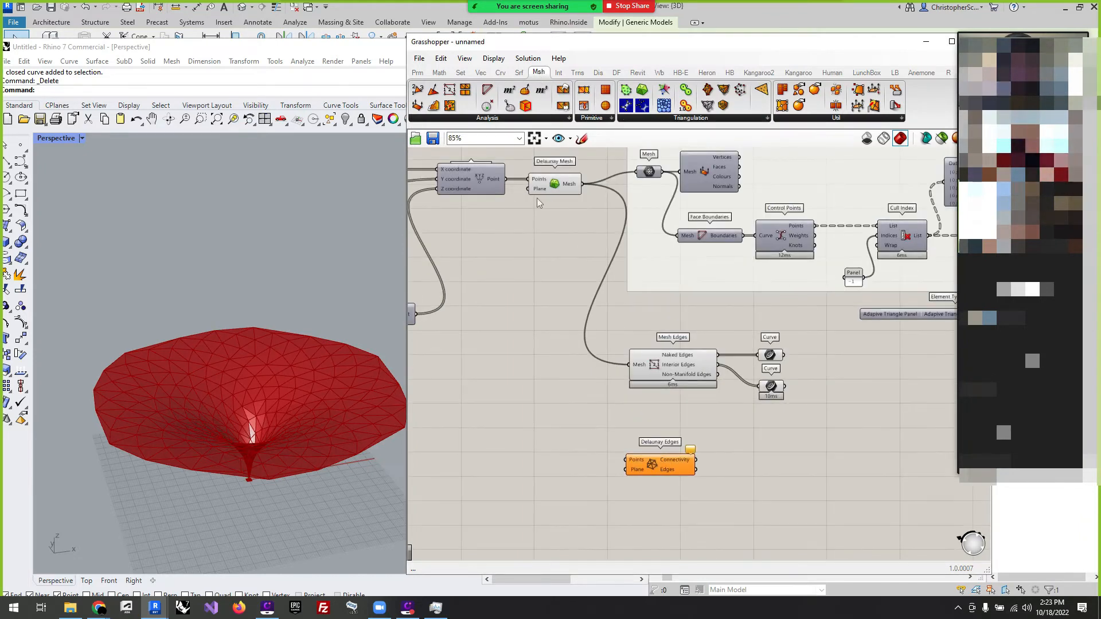
Supply Delaunay Edges with the Construct Point points and connect its Edges output to the second Curve parameter in place of Interior Edges.
{"action": "left_click_drag", "start_coordinate": [536, 299], "coordinate": [610, 469]}
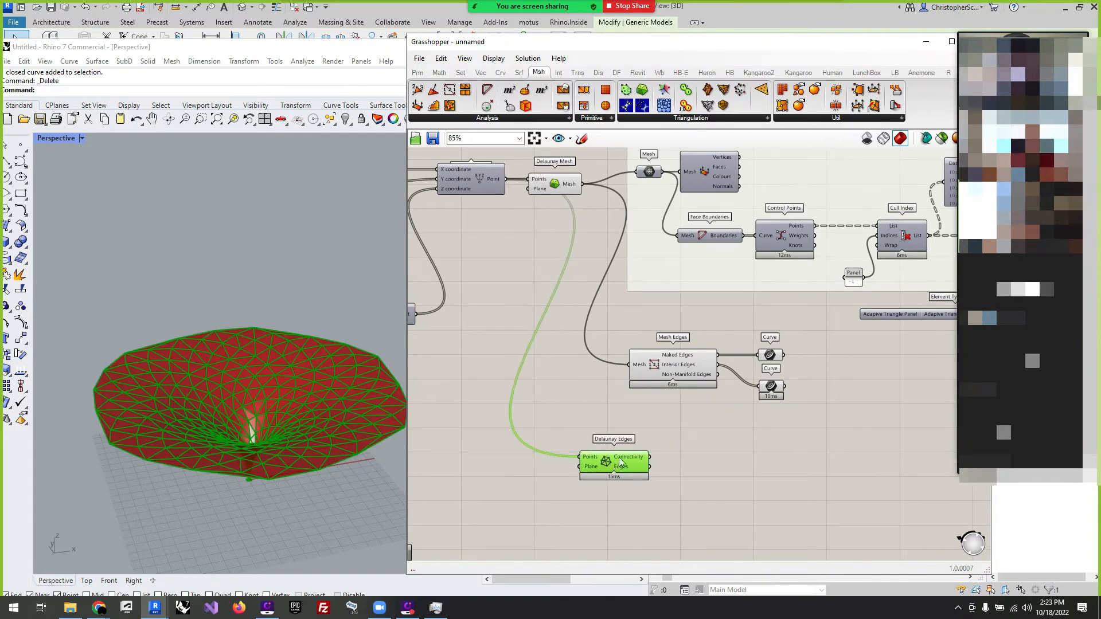
{"action": "mouse_move", "coordinate": [623, 469]}
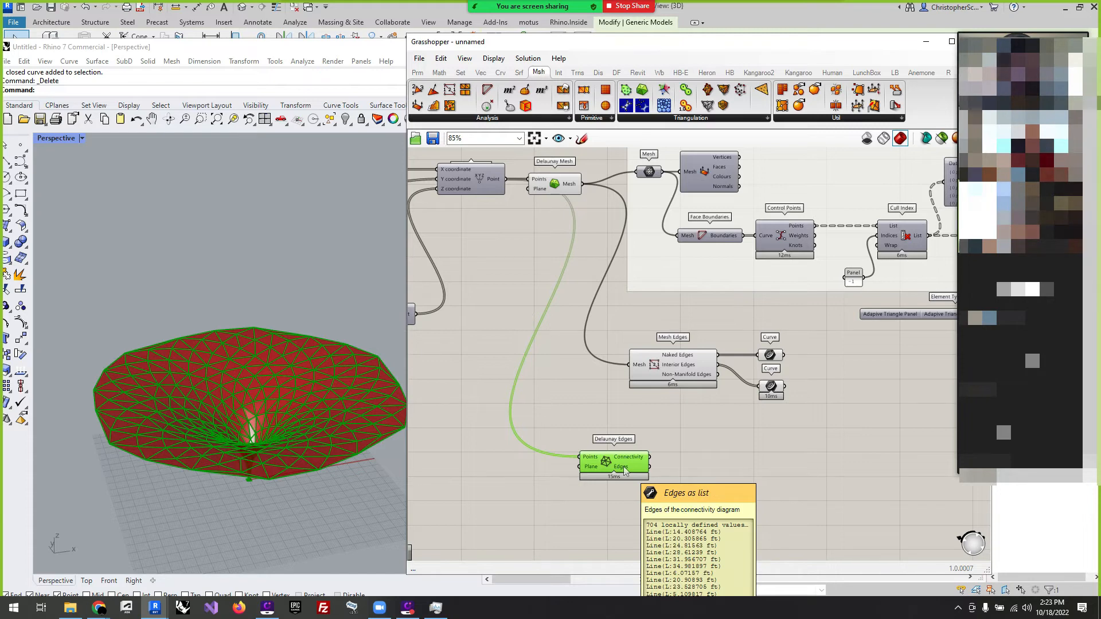
{"action": "left_click_drag", "start_coordinate": [770, 386], "coordinate": [766, 429]}
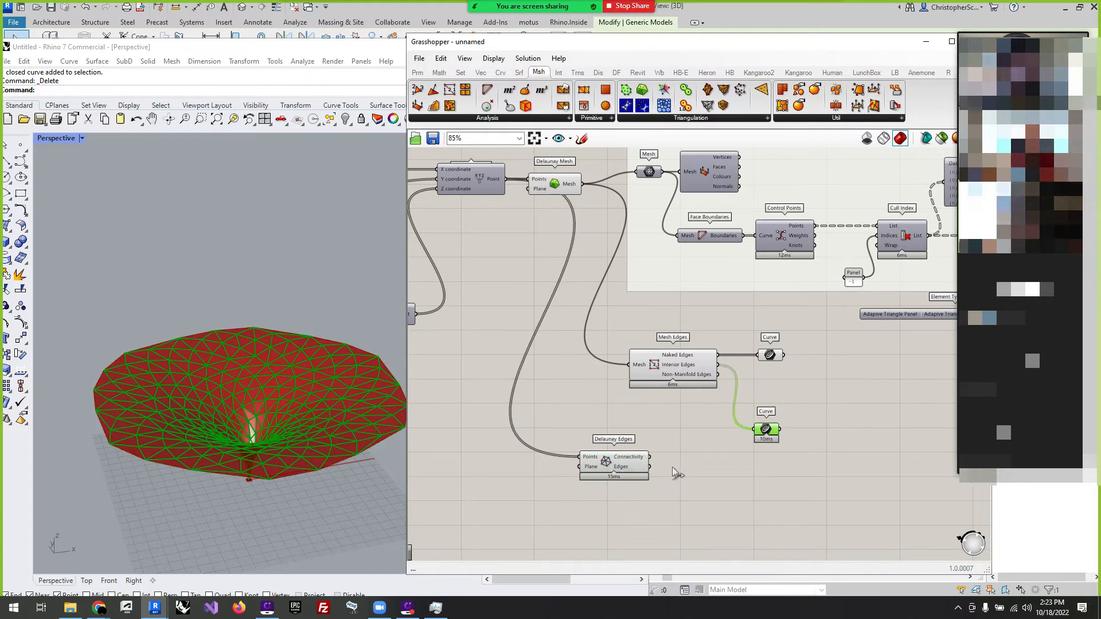
{"action": "left_click_drag", "start_coordinate": [650, 466], "coordinate": [697, 467]}
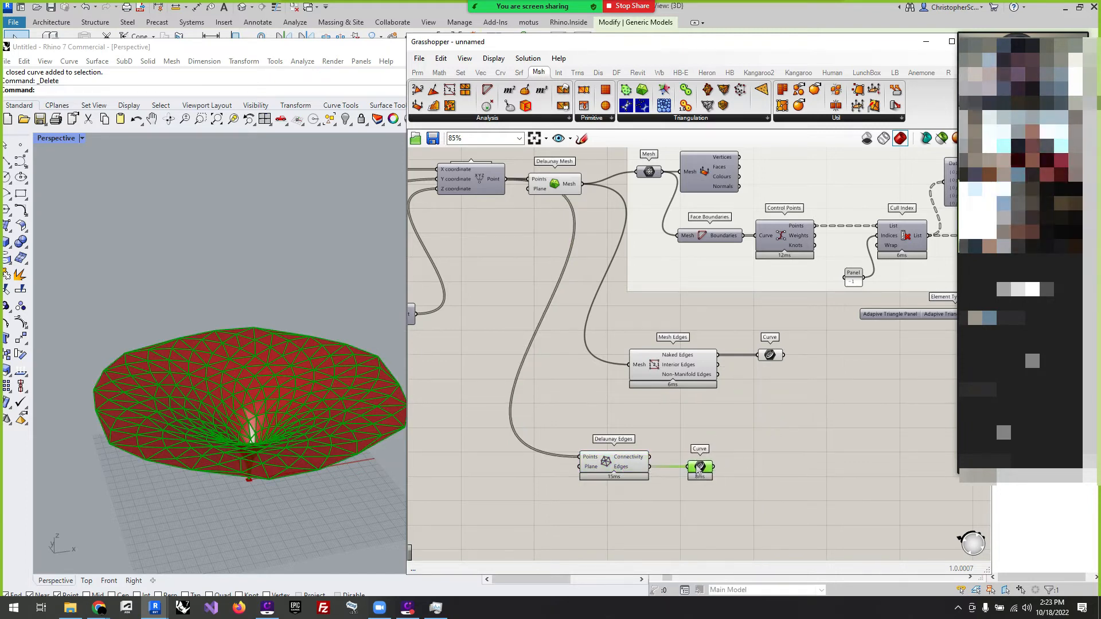
{"action": "mouse_move", "coordinate": [699, 470]}
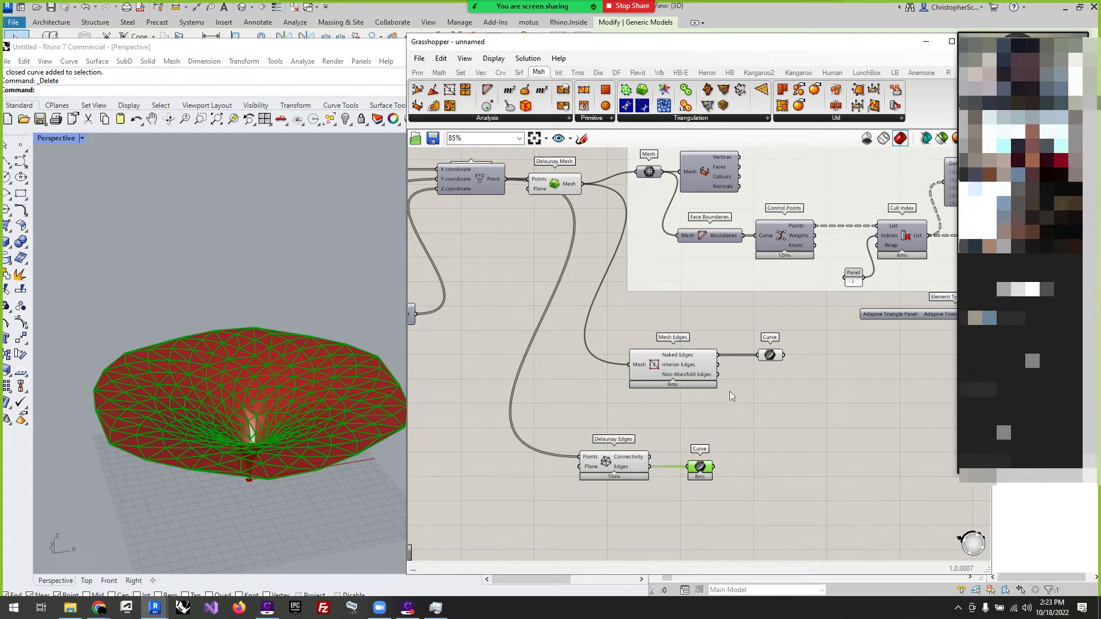
Move the second Curve parameter back beside Mesh Edges and reconnect it to the Interior Edges output.
{"action": "left_click_drag", "start_coordinate": [718, 365], "coordinate": [763, 402], "text": "shift"}
{"action": "left_click", "coordinate": [735, 449]}
{"action": "scroll", "coordinate": [530, 407], "scroll_direction": "down", "scroll_amount": 4}
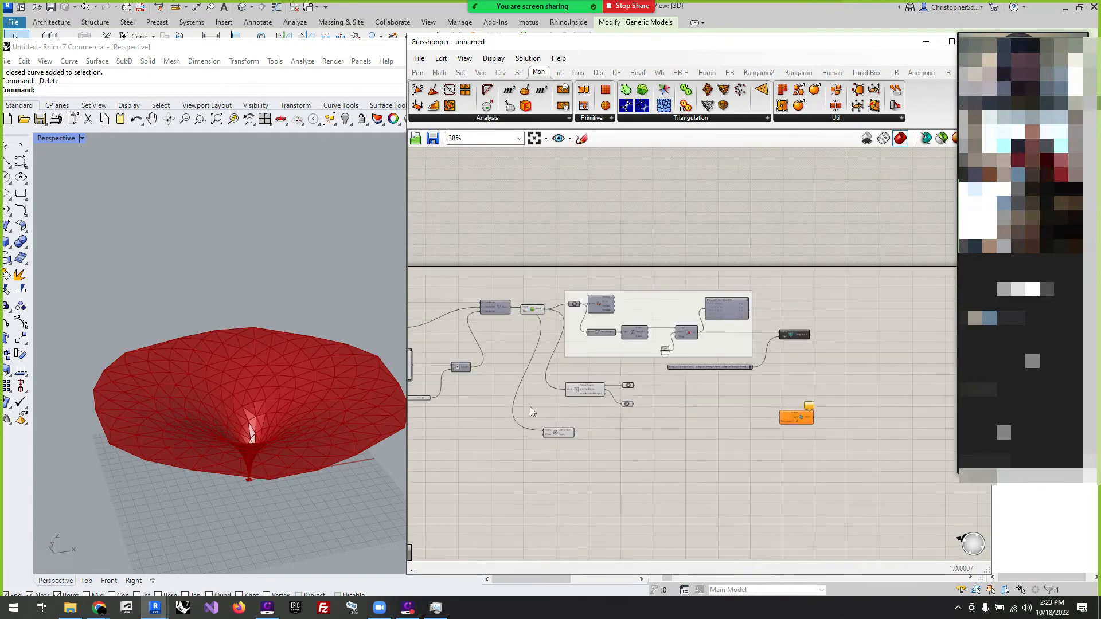
Move Mesh Edges and its two Curve parameters together lower on the canvas, next to Delaunay Edges.
{"action": "scroll", "coordinate": [703, 408], "scroll_direction": "up", "scroll_amount": 4}
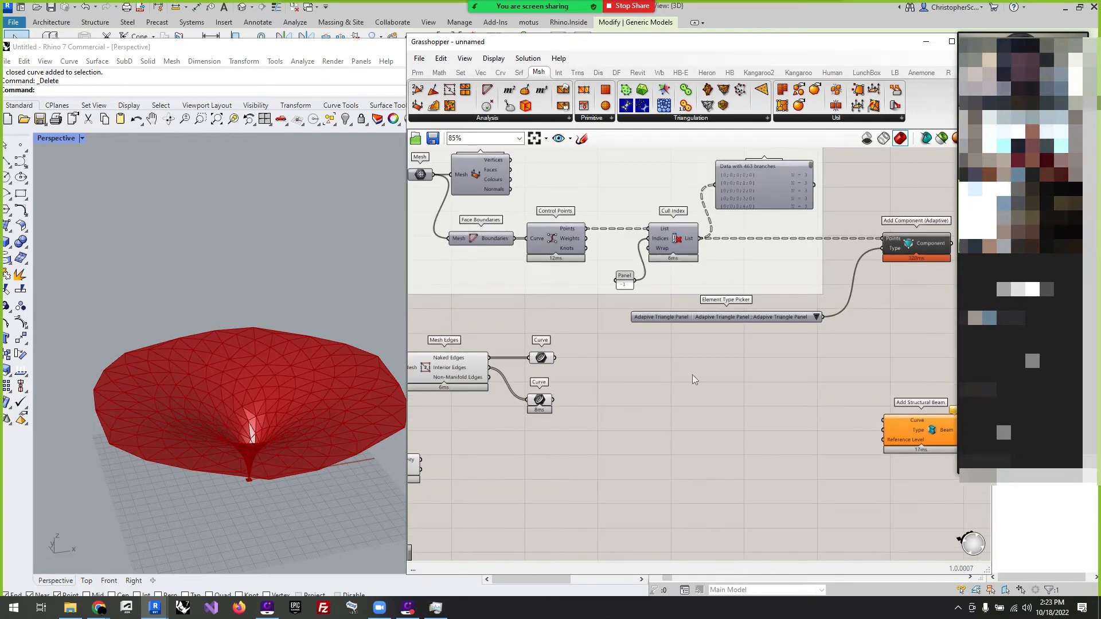
{"action": "scroll", "coordinate": [692, 374], "scroll_direction": "down", "scroll_amount": 2}
{"action": "left_click_drag", "start_coordinate": [600, 430], "coordinate": [555, 468]}
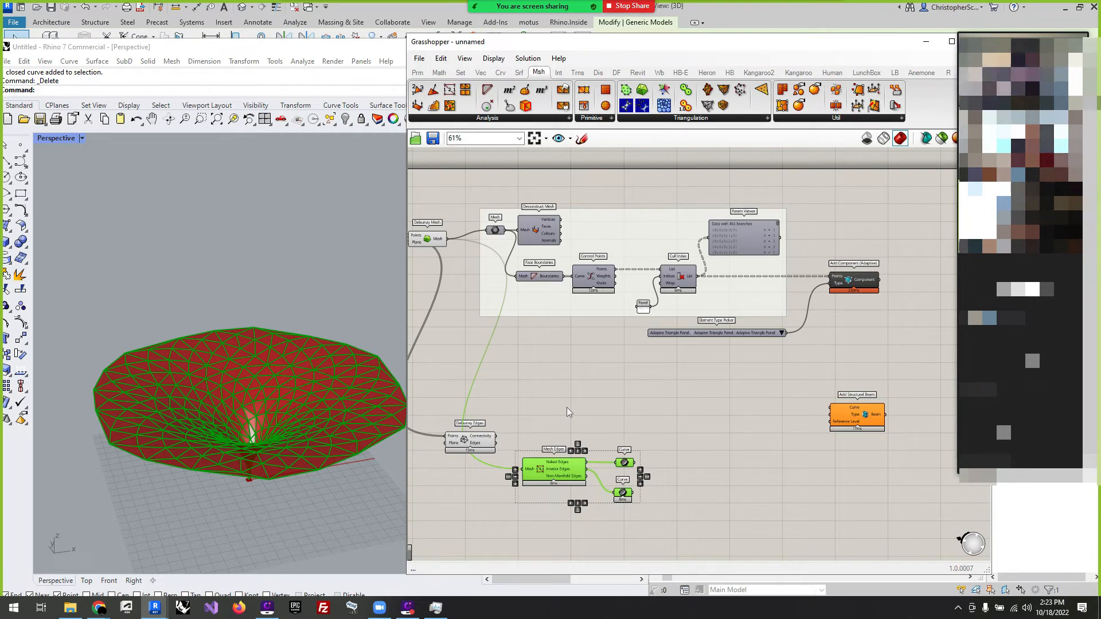
{"action": "left_click", "coordinate": [577, 385]}
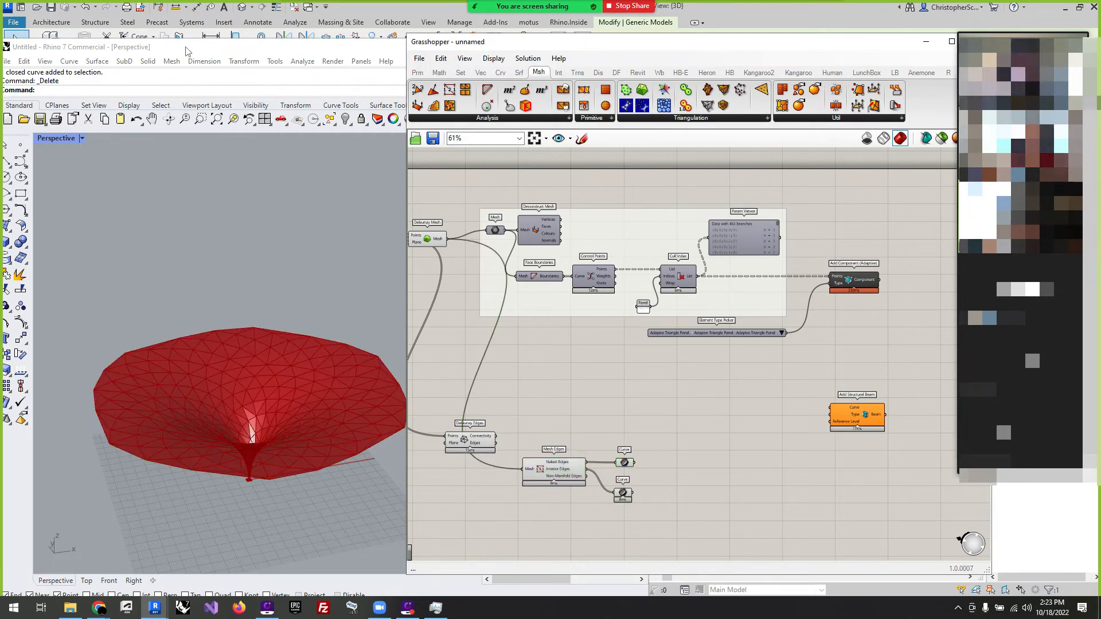
Move the Rhino window down to uncover Revit and look closer at the panelled funnel in the 3D view.
{"action": "left_click_drag", "start_coordinate": [185, 51], "coordinate": [268, 476]}
{"action": "left_click", "coordinate": [205, 362]}
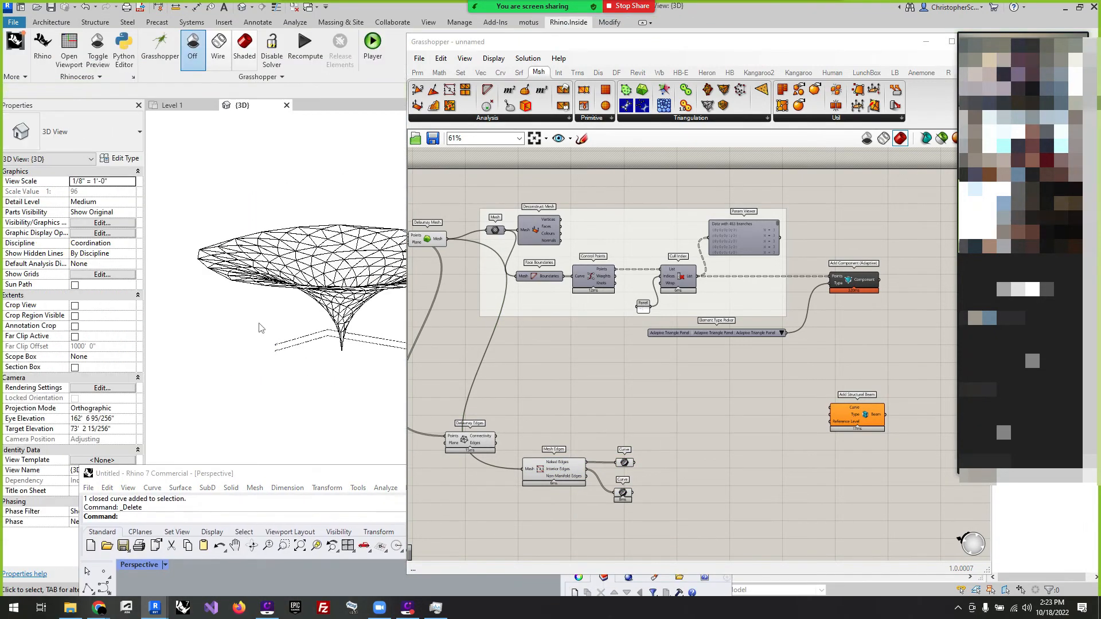
{"action": "scroll", "coordinate": [349, 270], "scroll_direction": "up", "scroll_amount": 3}
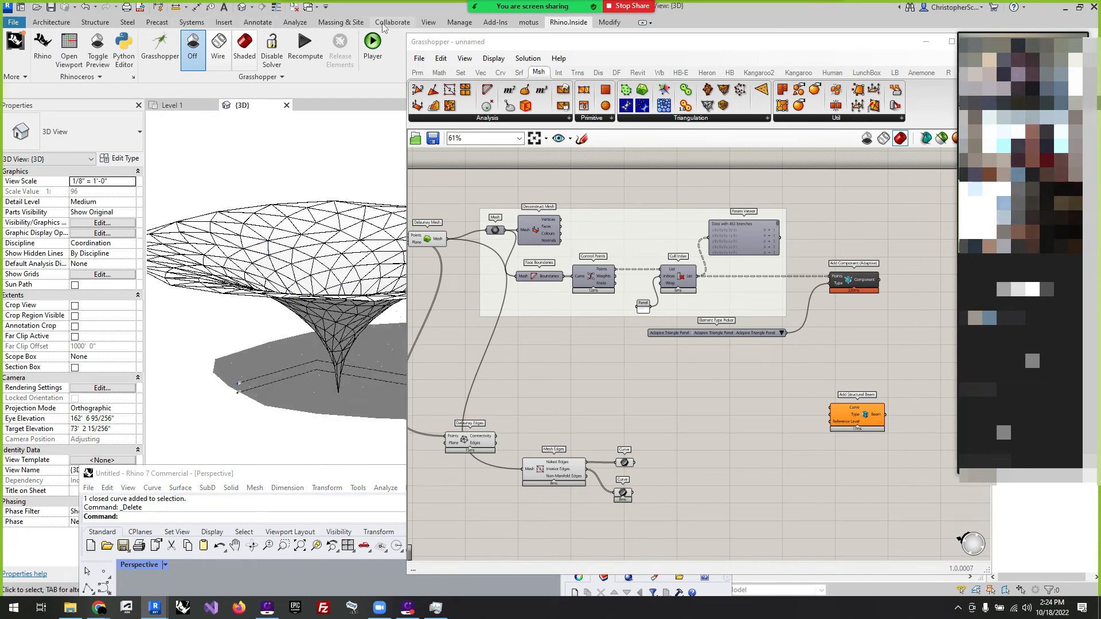
Move the Grasshopper window lower to uncover Revit's insert tools and open the Load Family dialog.
{"action": "left_click", "coordinate": [223, 23]}
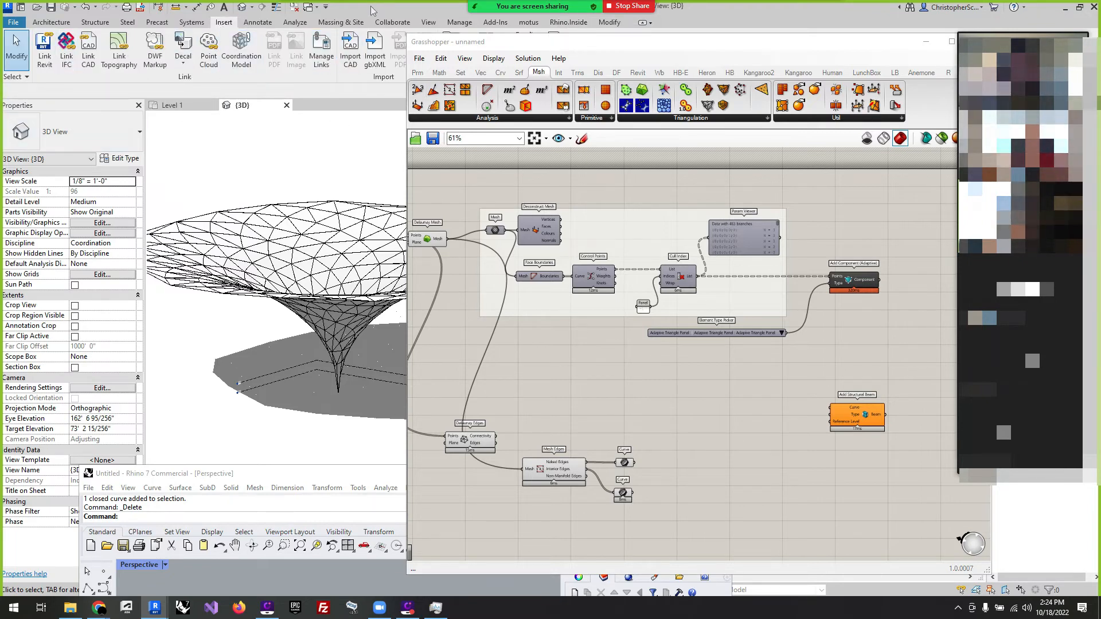
{"action": "left_click_drag", "start_coordinate": [373, 10], "coordinate": [439, 1]}
{"action": "left_click_drag", "start_coordinate": [845, 43], "coordinate": [836, 172]}
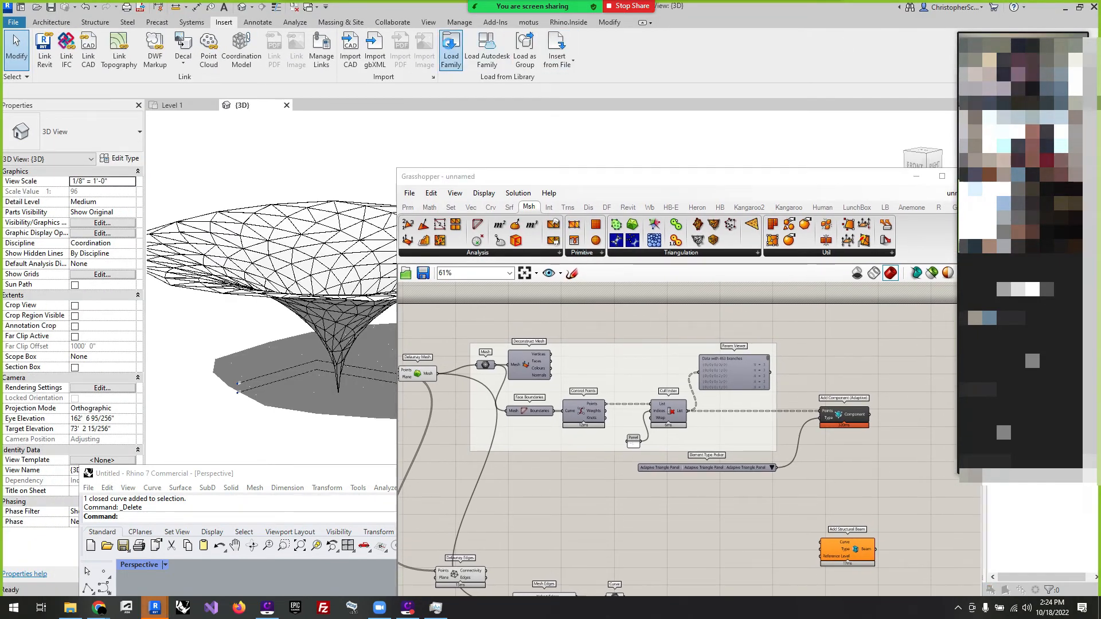
{"action": "left_click", "coordinate": [450, 50]}
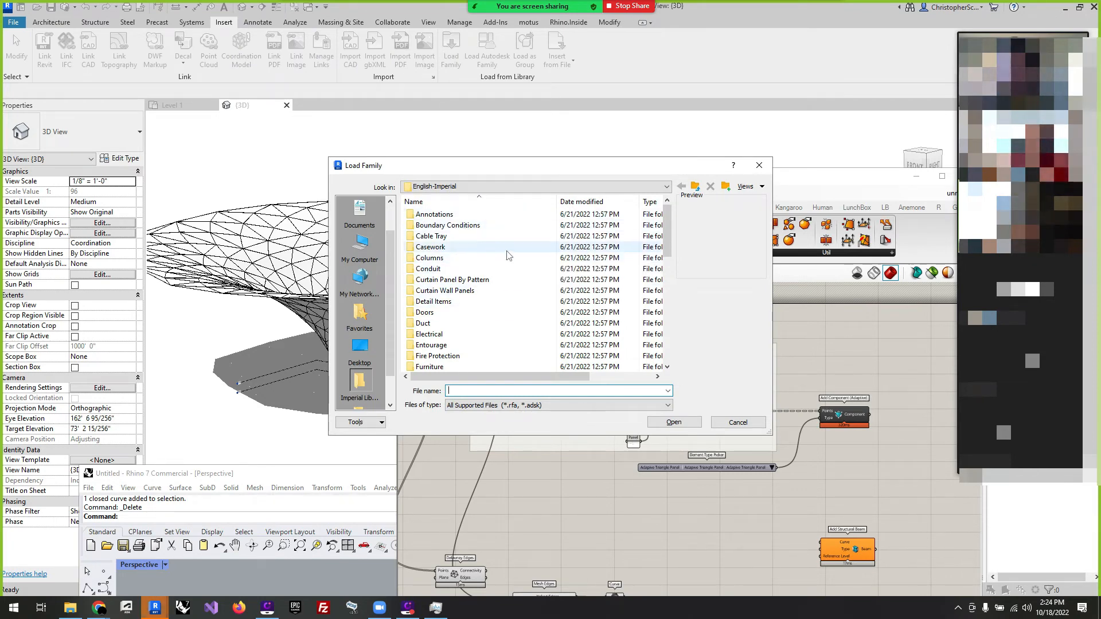
Browse the English-Imperial library to the Steel folder inside Structural Framing.
{"action": "scroll", "coordinate": [504, 253], "scroll_direction": "down", "scroll_amount": 3}
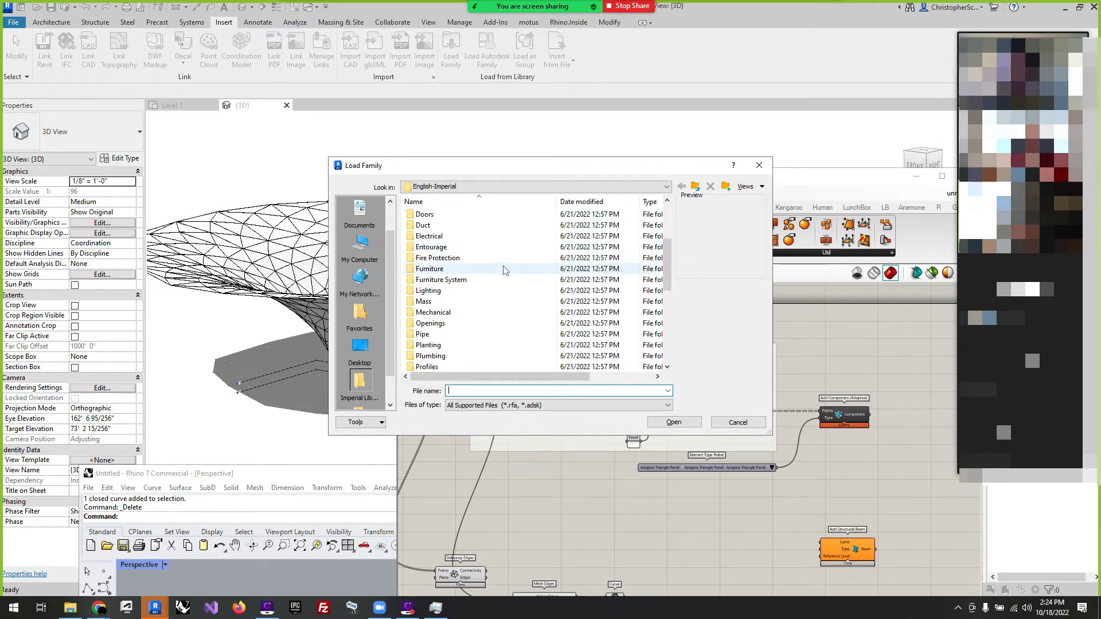
{"action": "scroll", "coordinate": [505, 269], "scroll_direction": "down", "scroll_amount": 4}
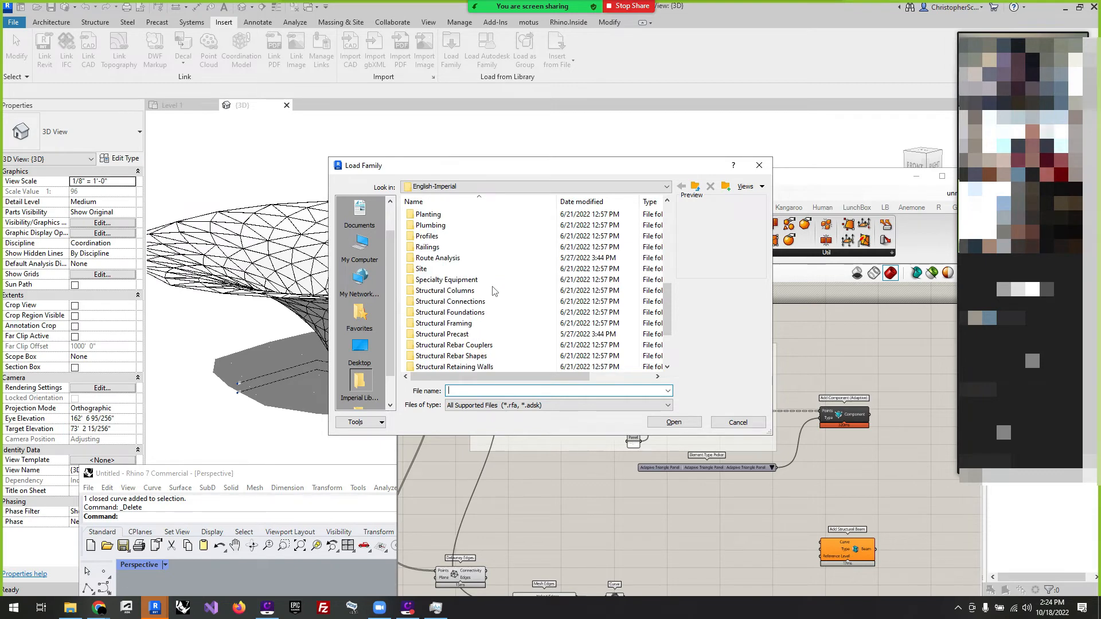
{"action": "scroll", "coordinate": [493, 291], "scroll_direction": "down", "scroll_amount": 1}
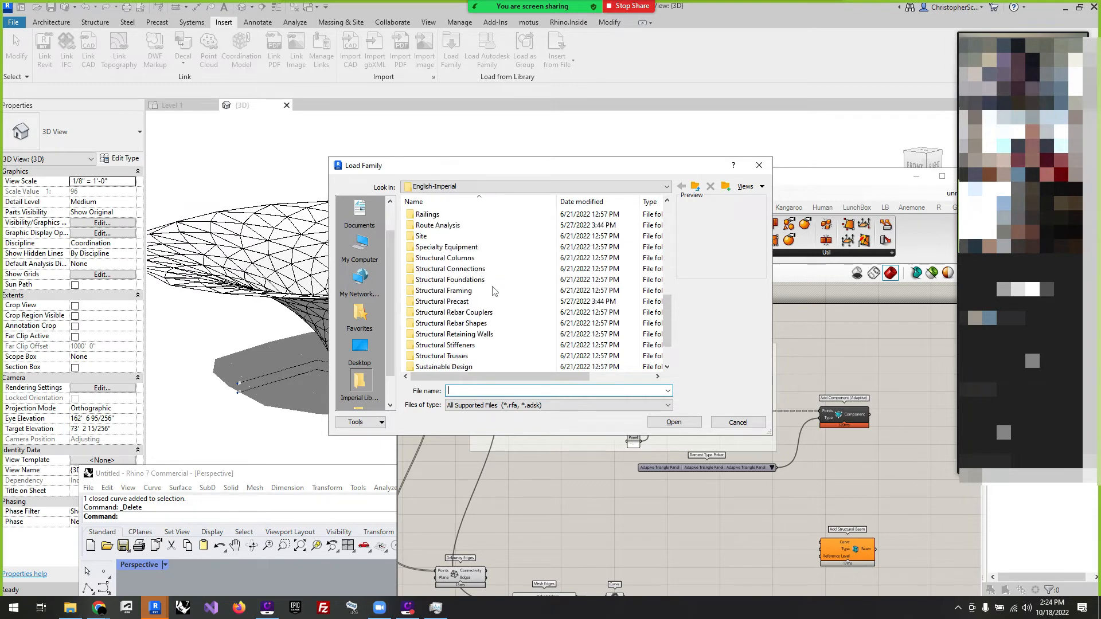
{"action": "double_click", "coordinate": [446, 290]}
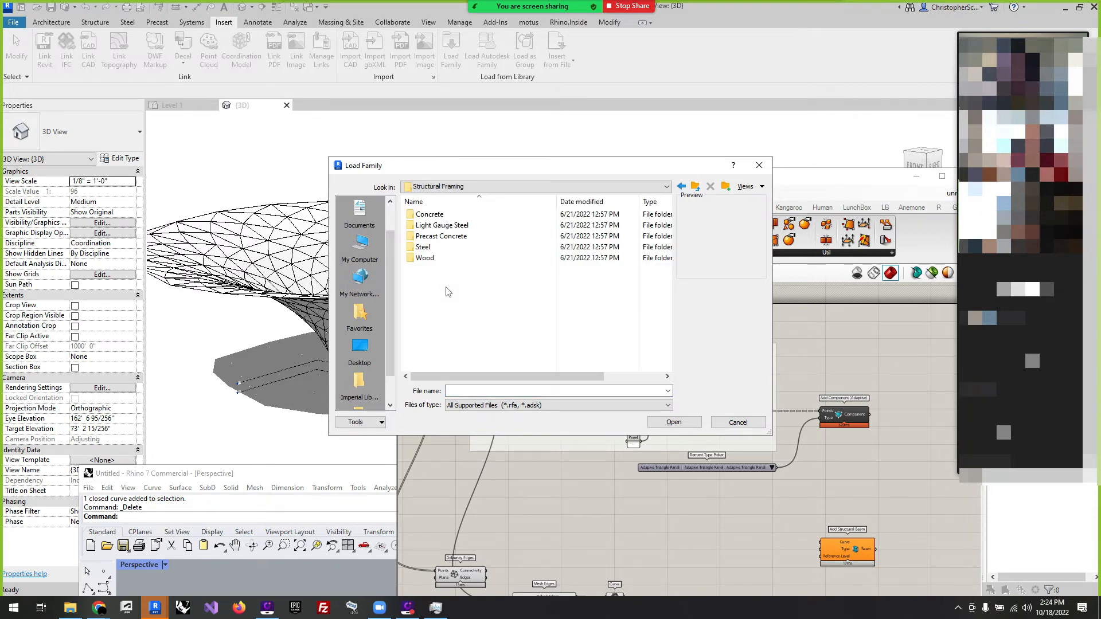
{"action": "double_click", "coordinate": [423, 246]}
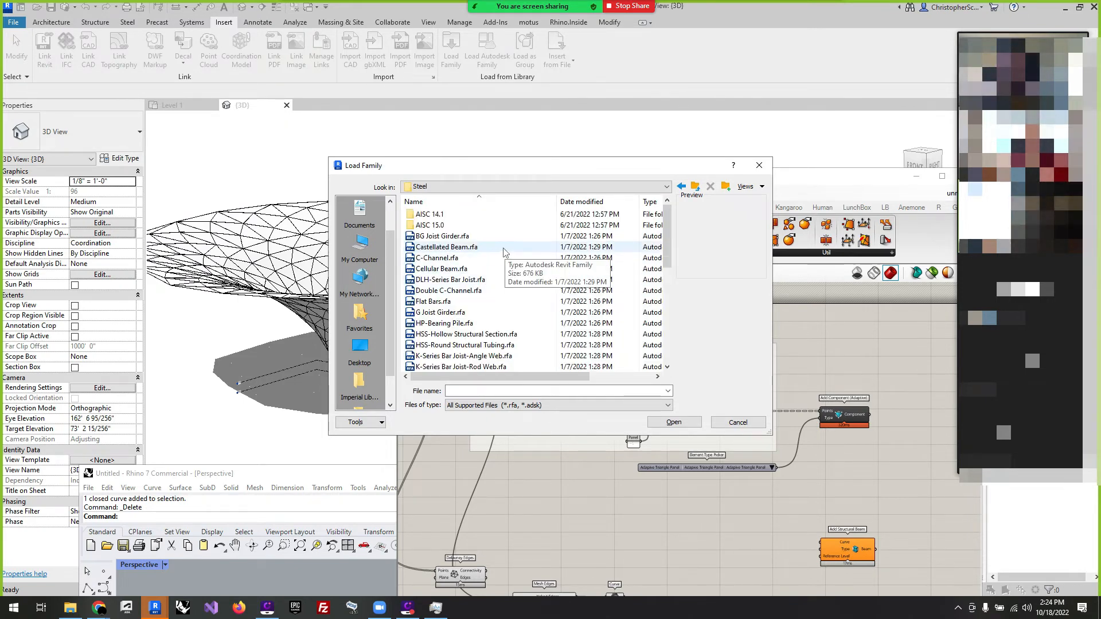
Compare the previews of the steel framing families, including cellular beams, flat bars, double channels, round bars and double angles.
{"action": "left_click", "coordinate": [437, 247]}
{"action": "left_click", "coordinate": [438, 269]}
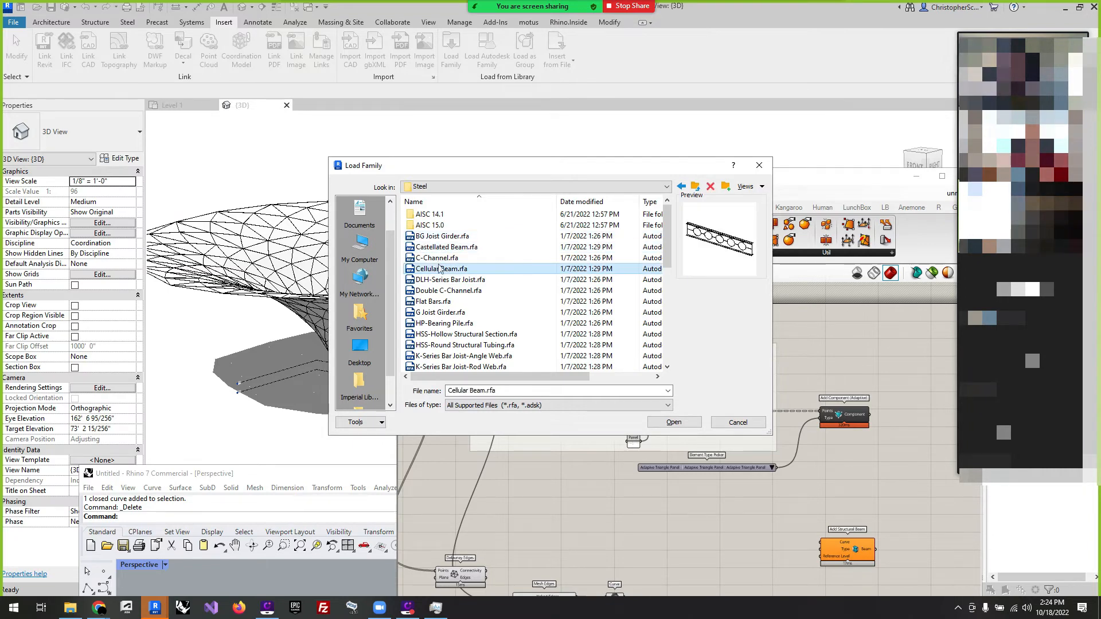
{"action": "left_click", "coordinate": [440, 279]}
{"action": "left_click", "coordinate": [442, 291]}
{"action": "left_click", "coordinate": [444, 301]}
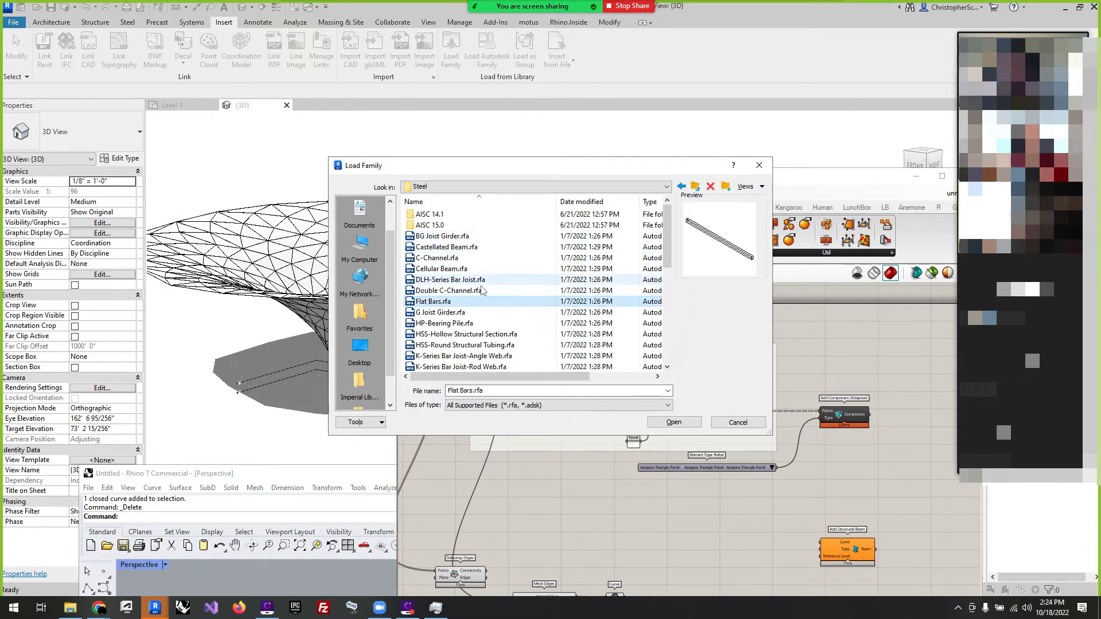
{"action": "left_click", "coordinate": [451, 293]}
{"action": "scroll", "coordinate": [476, 287], "scroll_direction": "down", "scroll_amount": 3}
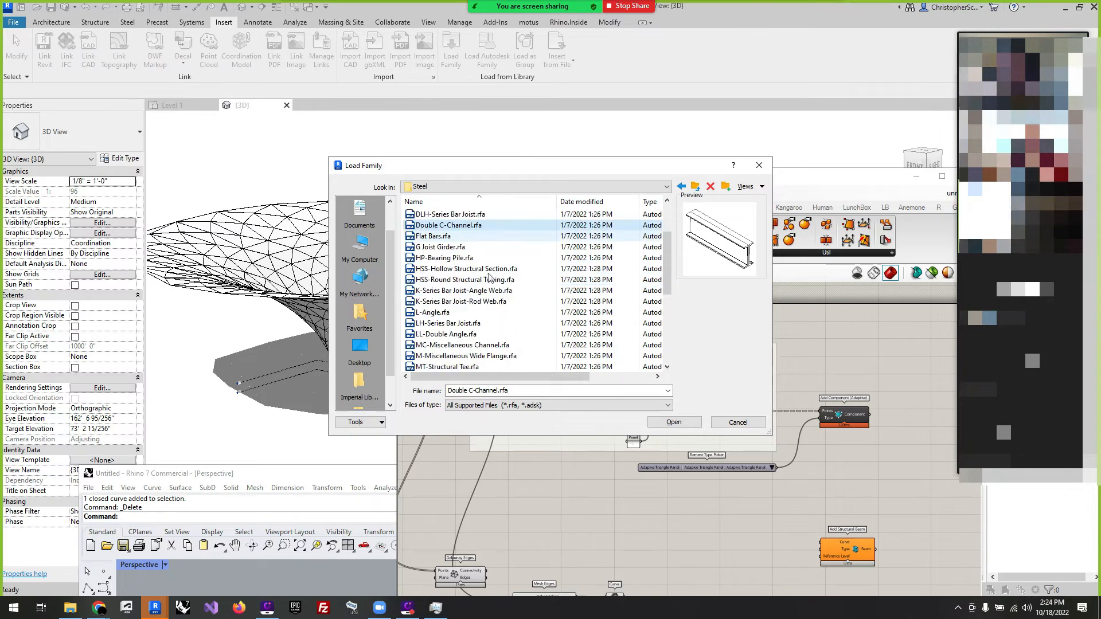
{"action": "scroll", "coordinate": [490, 278], "scroll_direction": "down", "scroll_amount": 1}
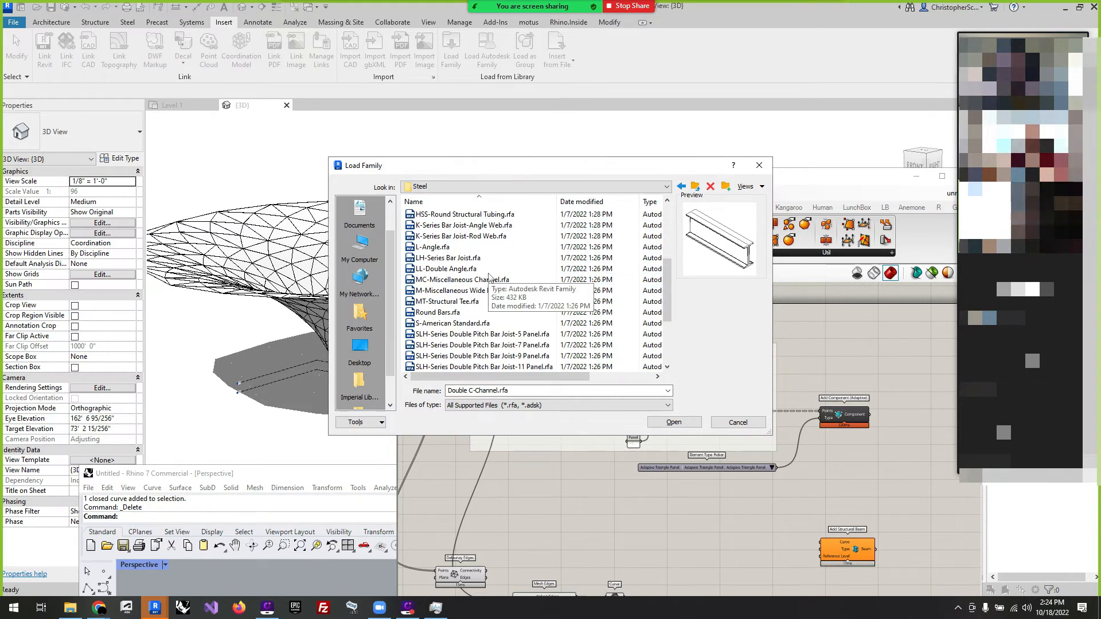
{"action": "left_click", "coordinate": [442, 323]}
{"action": "key", "text": "Up"}
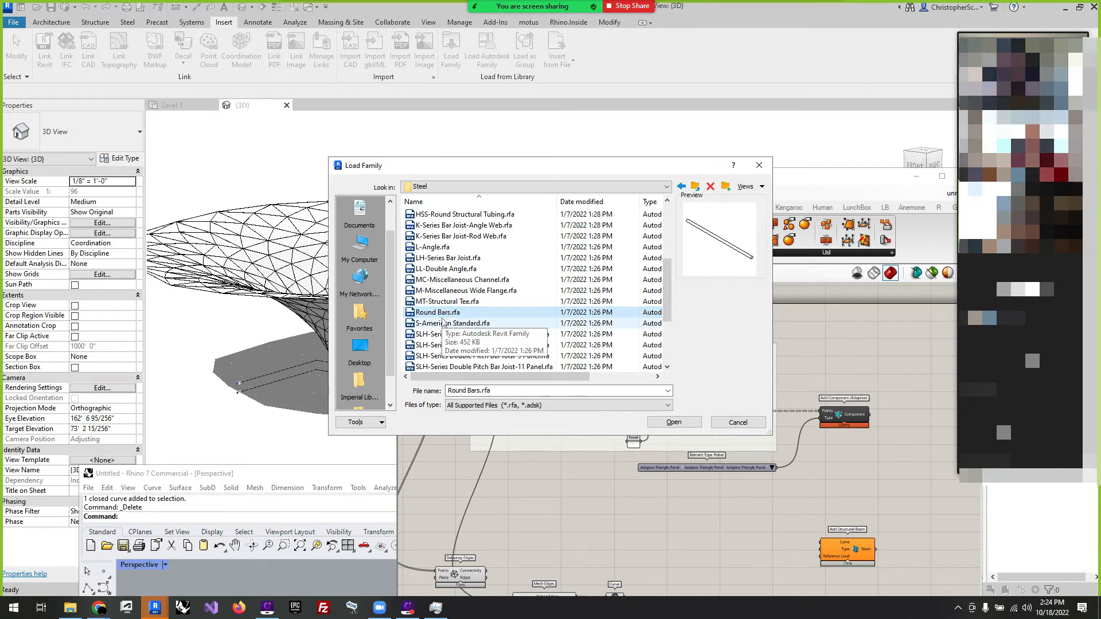
{"action": "left_click", "coordinate": [431, 271]}
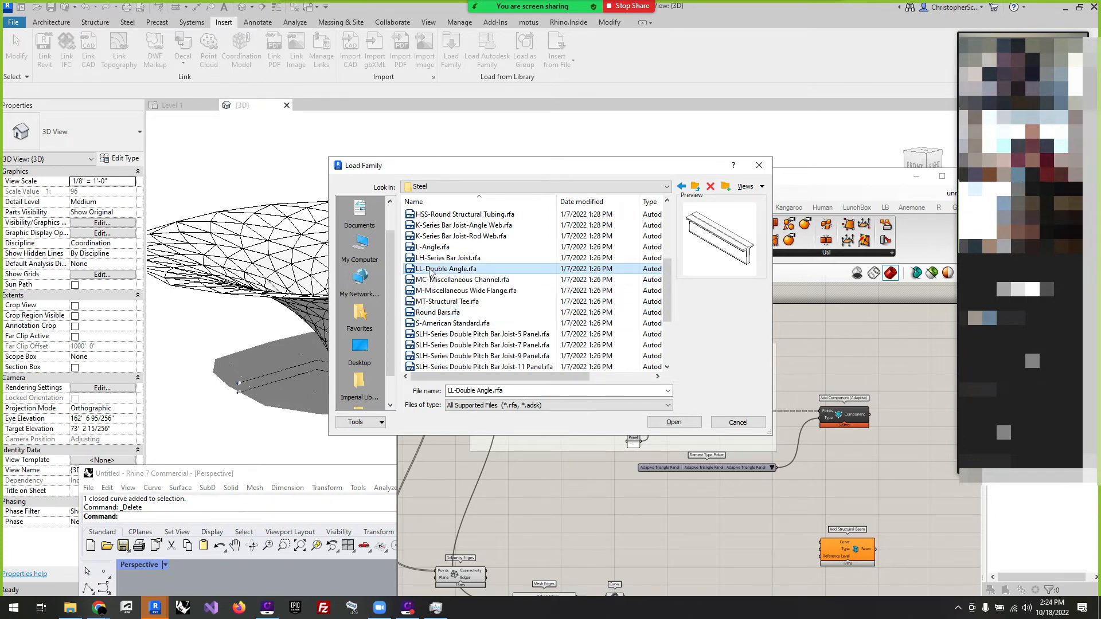
{"action": "left_click", "coordinate": [443, 345]}
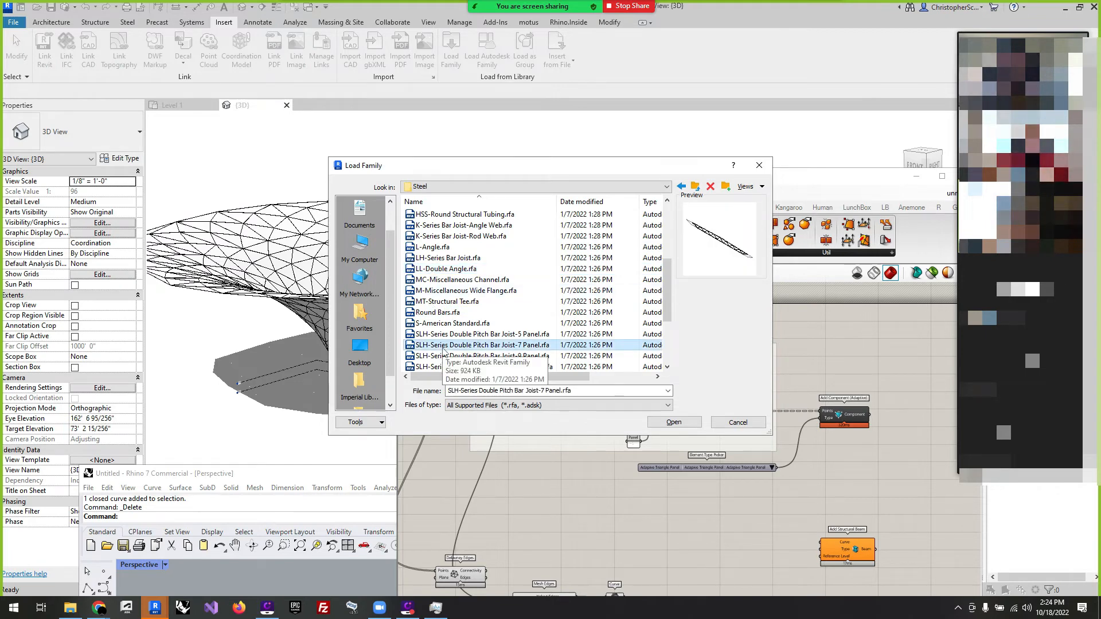
{"action": "left_click", "coordinate": [441, 313]}
{"action": "scroll", "coordinate": [442, 314], "scroll_direction": "up", "scroll_amount": 1}
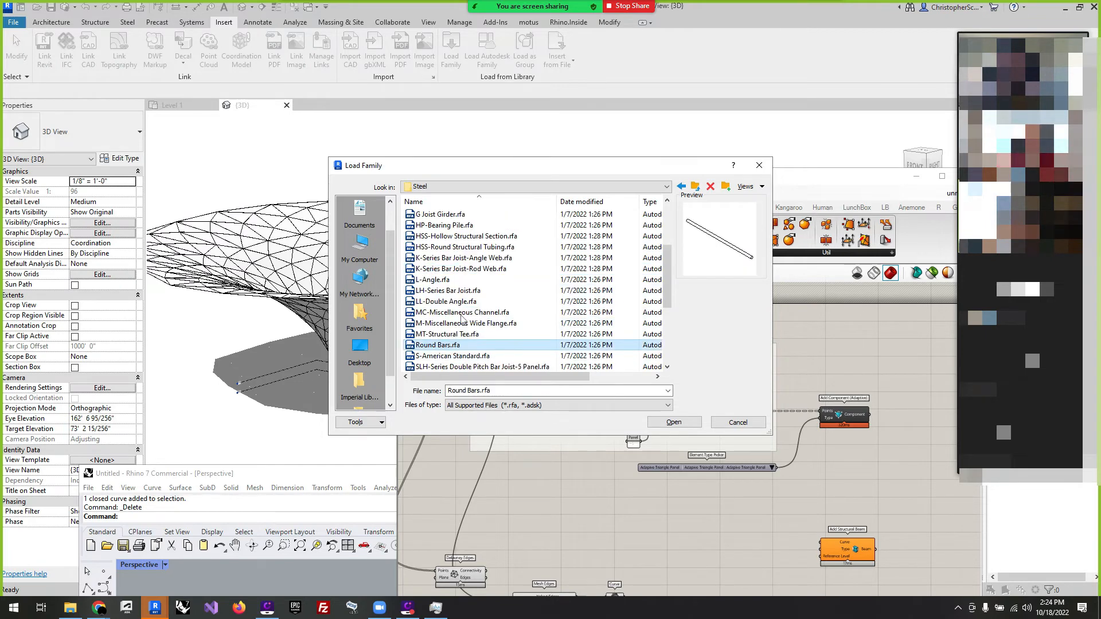
Choose the HSS-Hollow Structural Section.rfa family for loading and bring up its list of types.
{"action": "left_click", "coordinate": [446, 248]}
{"action": "left_click", "coordinate": [447, 237]}
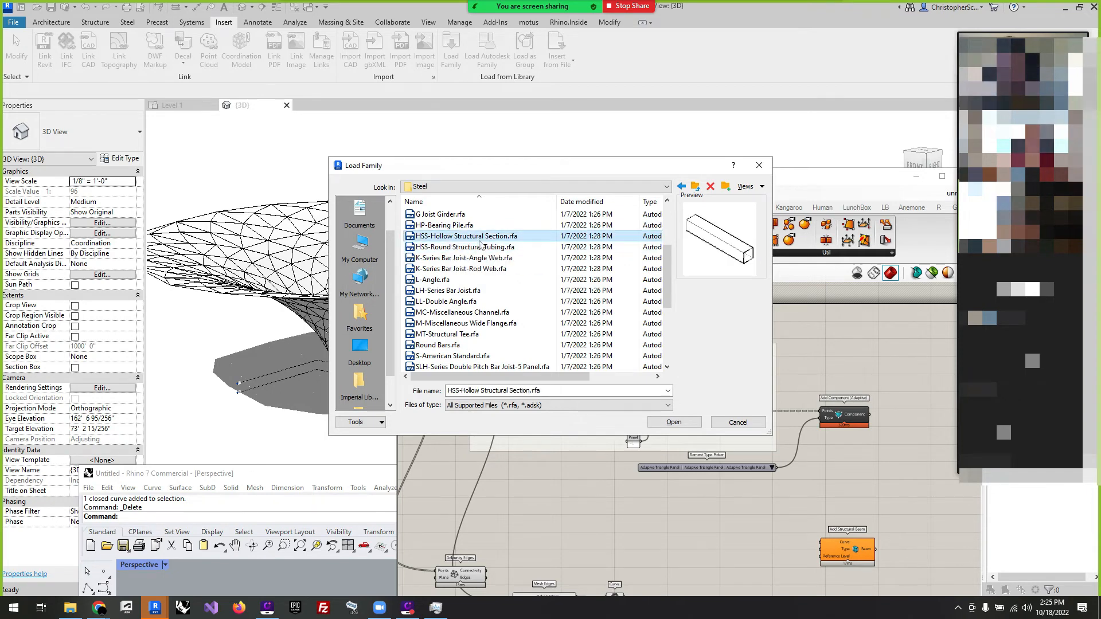
{"action": "scroll", "coordinate": [471, 258], "scroll_direction": "up", "scroll_amount": 1}
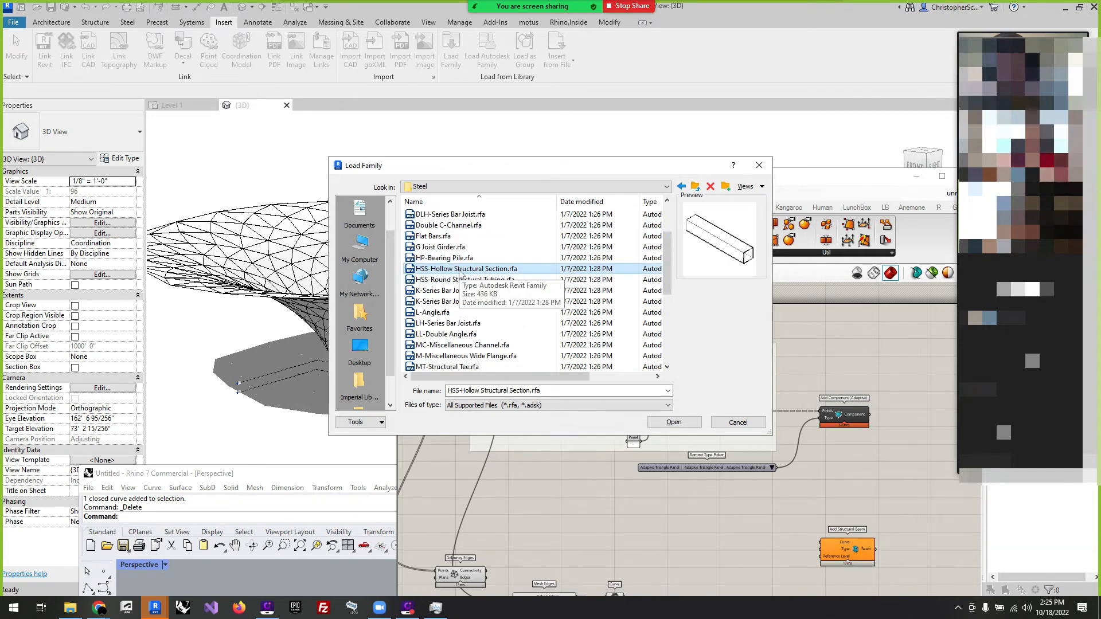
{"action": "double_click", "coordinate": [464, 269]}
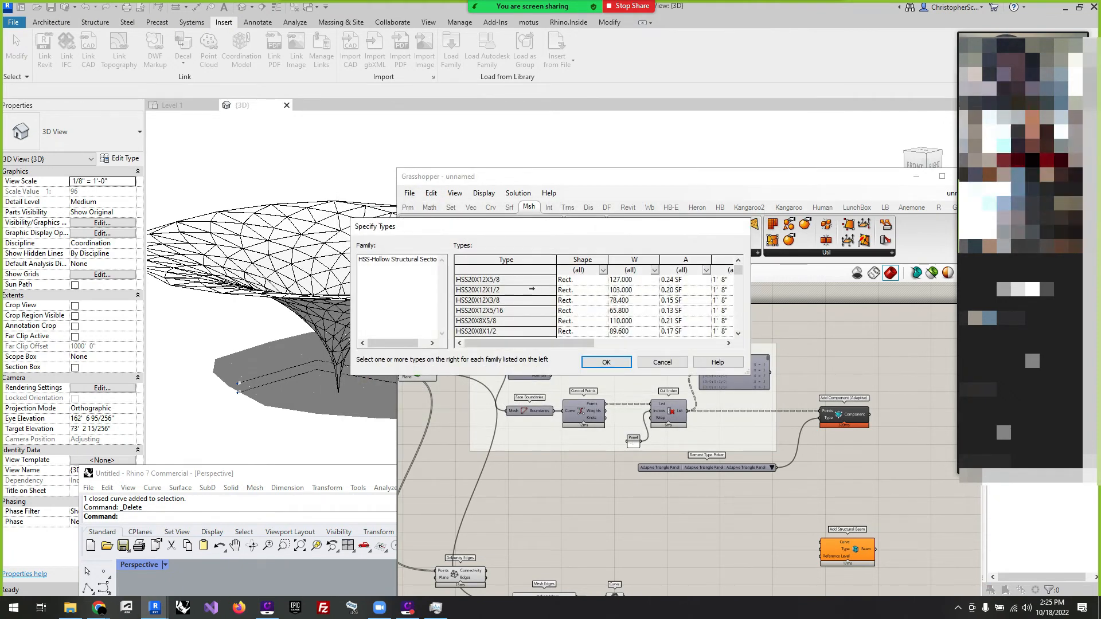
Look through the hollow section sizes and enlarge the Specify Types dialog vertically to show more rows.
{"action": "scroll", "coordinate": [522, 289], "scroll_direction": "down", "scroll_amount": 5}
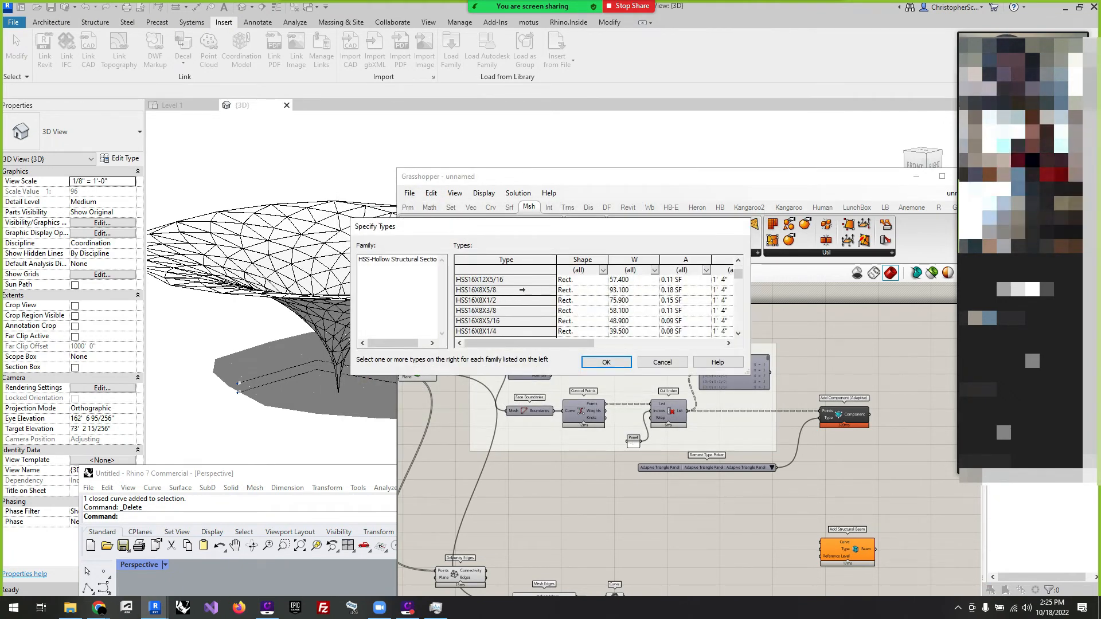
{"action": "scroll", "coordinate": [522, 290], "scroll_direction": "up", "scroll_amount": 3}
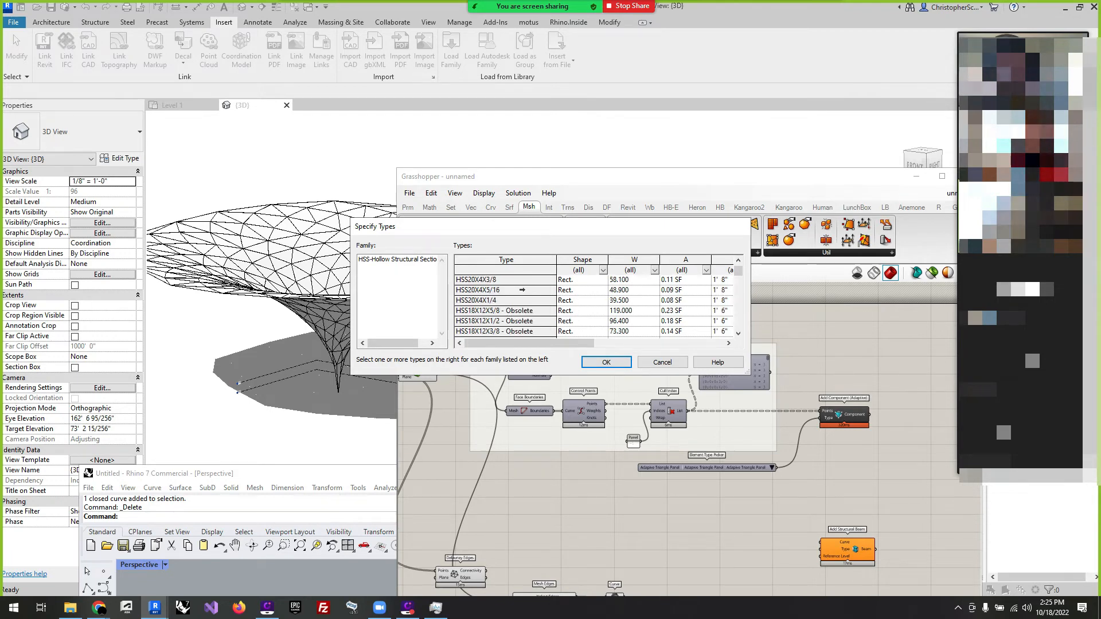
{"action": "scroll", "coordinate": [522, 290], "scroll_direction": "down", "scroll_amount": 10}
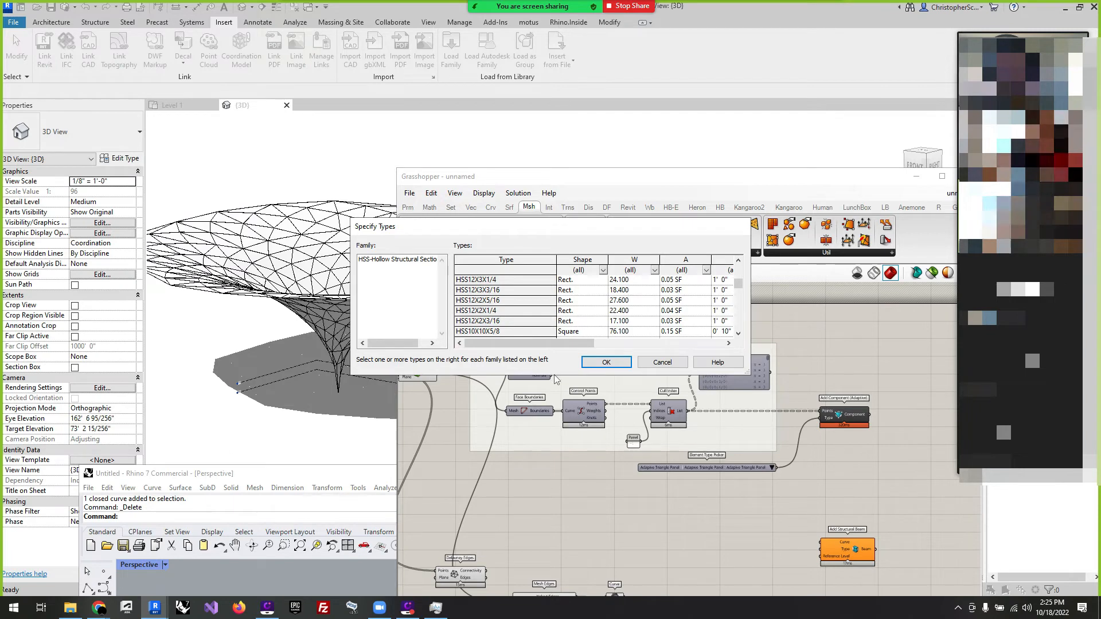
{"action": "left_click_drag", "start_coordinate": [554, 375], "coordinate": [561, 567]}
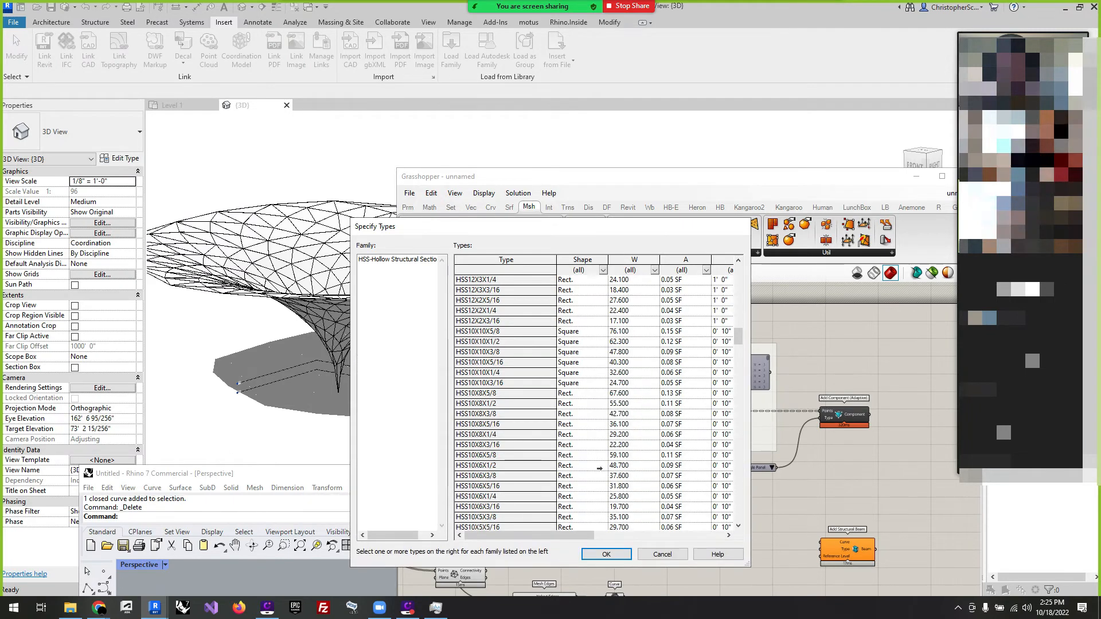
Try to select the square types HSS10X10X3/16 and HSS8X8X1/4 together in the types list.
{"action": "left_click", "coordinate": [521, 383]}
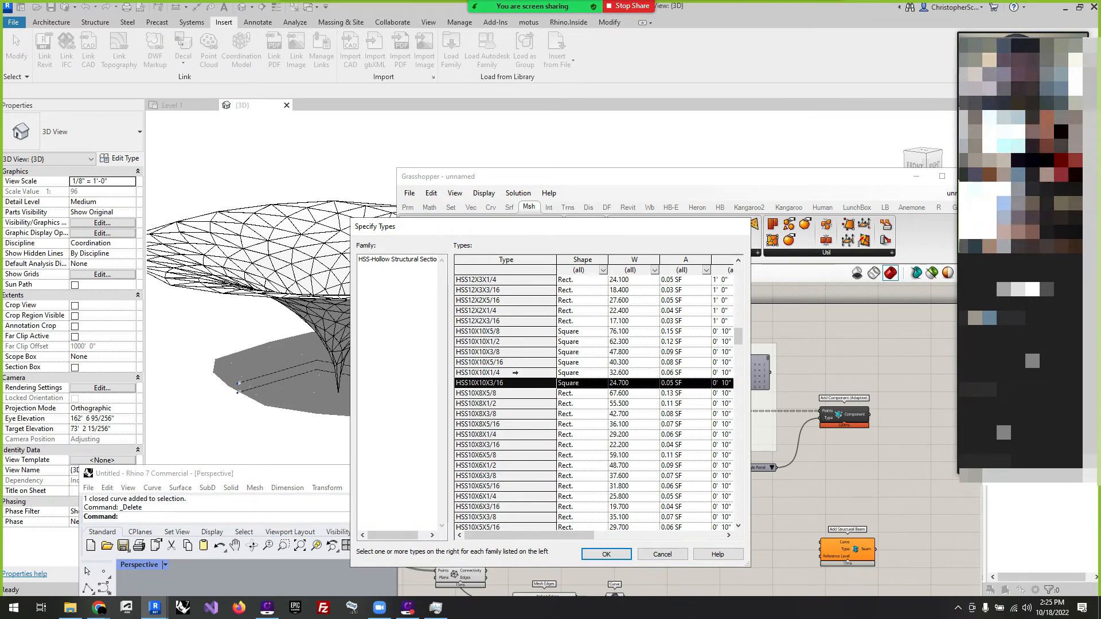
{"action": "scroll", "coordinate": [519, 367], "scroll_direction": "down", "scroll_amount": 6}
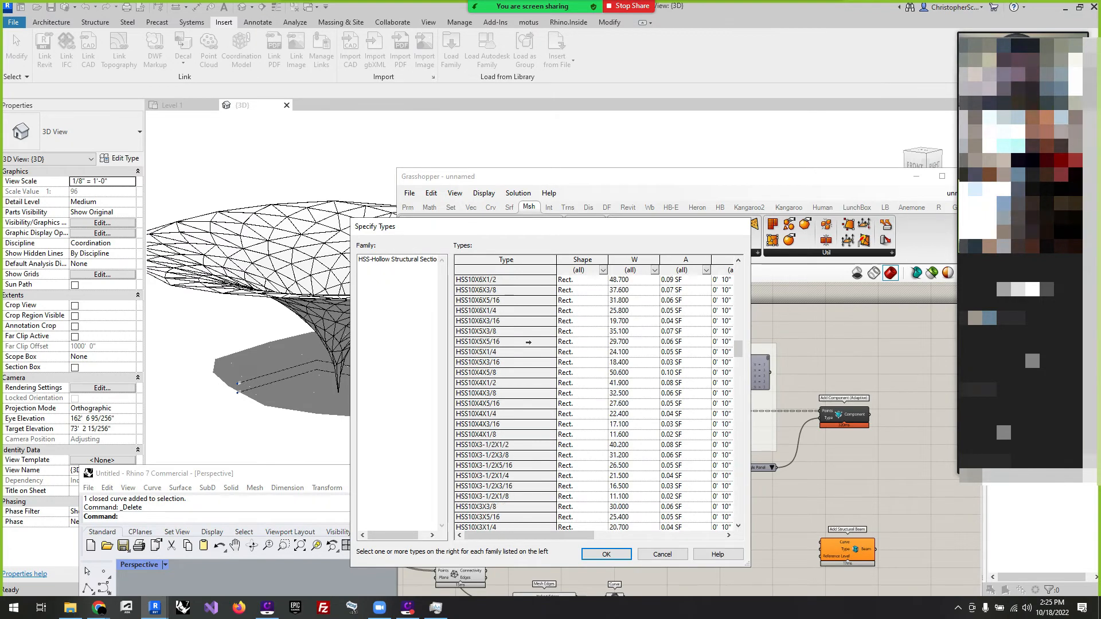
{"action": "scroll", "coordinate": [528, 342], "scroll_direction": "down", "scroll_amount": 20}
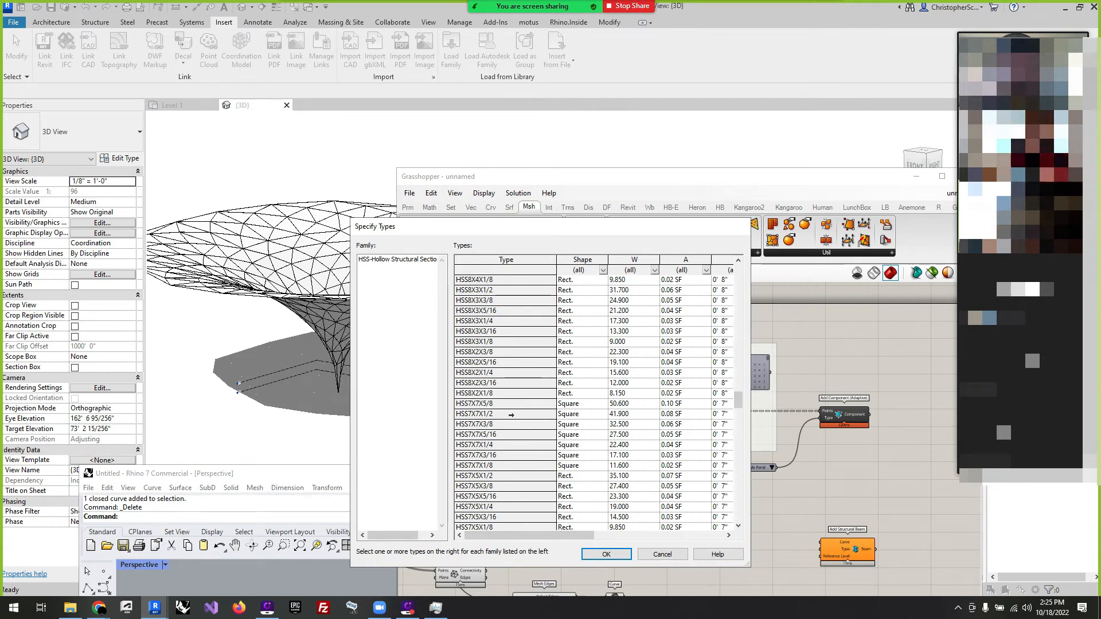
{"action": "scroll", "coordinate": [511, 413], "scroll_direction": "up", "scroll_amount": 7}
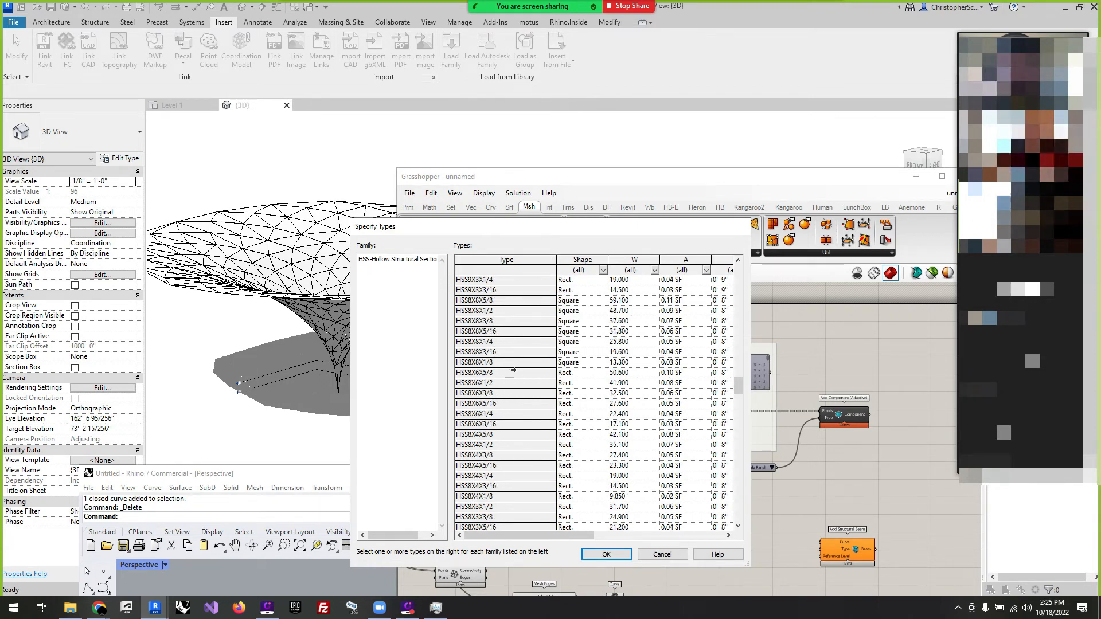
{"action": "left_click", "coordinate": [516, 341], "text": "shift"}
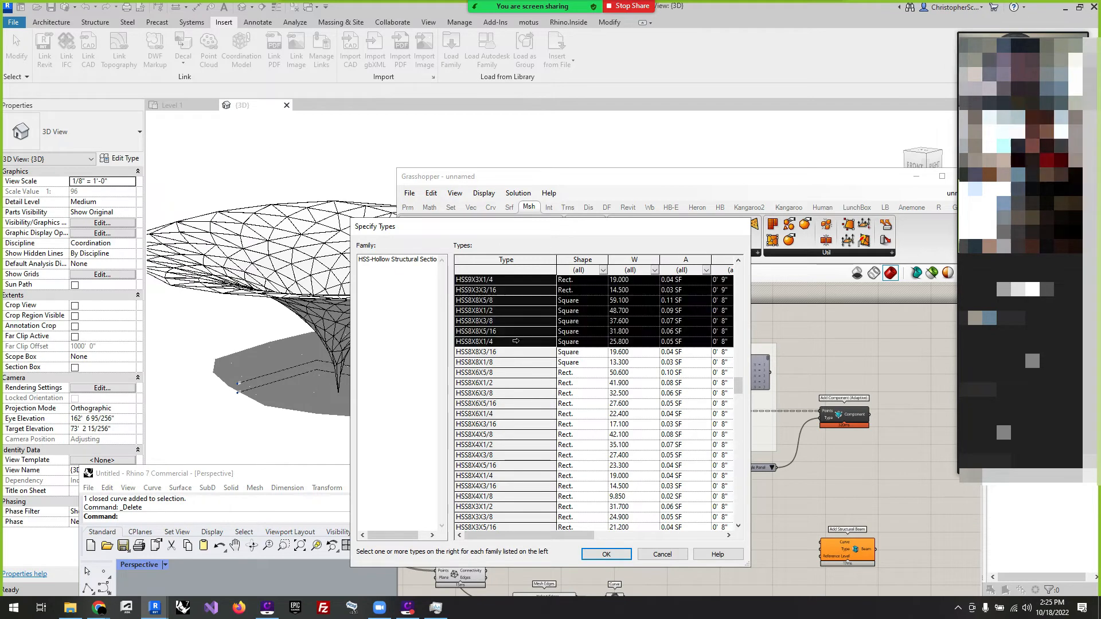
{"action": "left_click", "coordinate": [515, 341], "text": "ctrl"}
{"action": "left_click", "coordinate": [515, 341]}
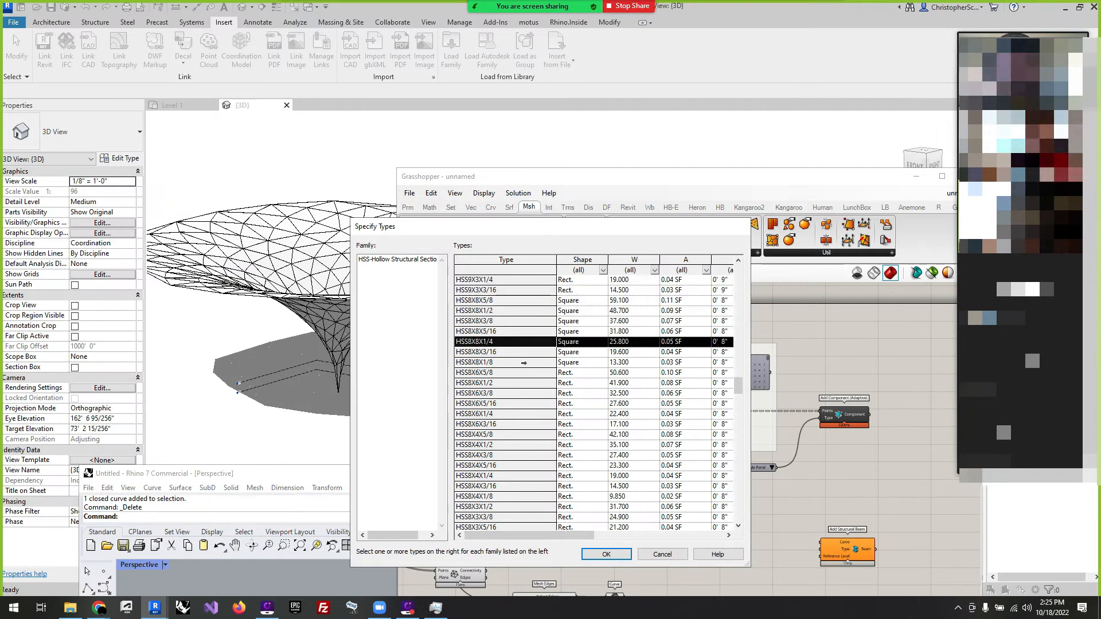
Select the square type HSS2X2X1/4 in the types list and load it with the hollow structural section family.
{"action": "scroll", "coordinate": [523, 365], "scroll_direction": "up", "scroll_amount": 10}
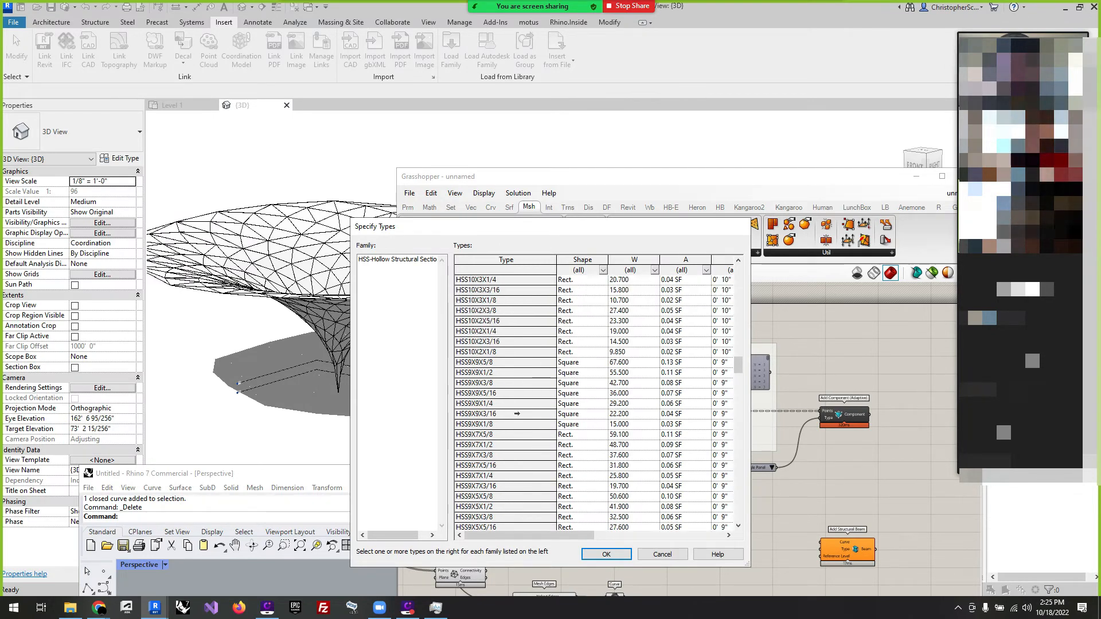
{"action": "scroll", "coordinate": [519, 410], "scroll_direction": "up", "scroll_amount": 14}
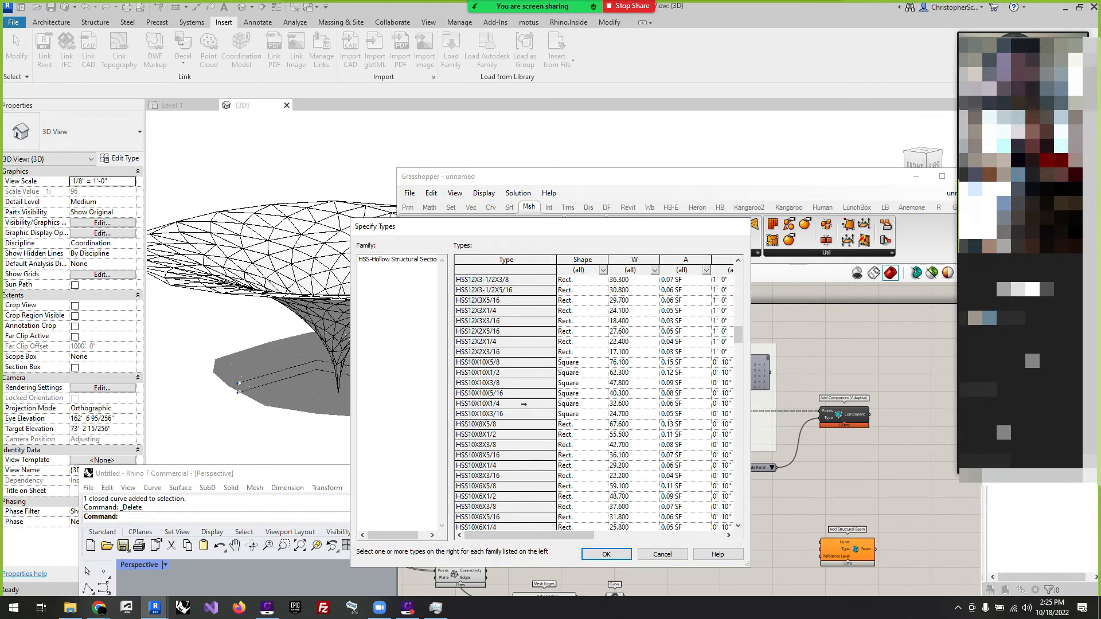
{"action": "scroll", "coordinate": [523, 402], "scroll_direction": "down", "scroll_amount": 9}
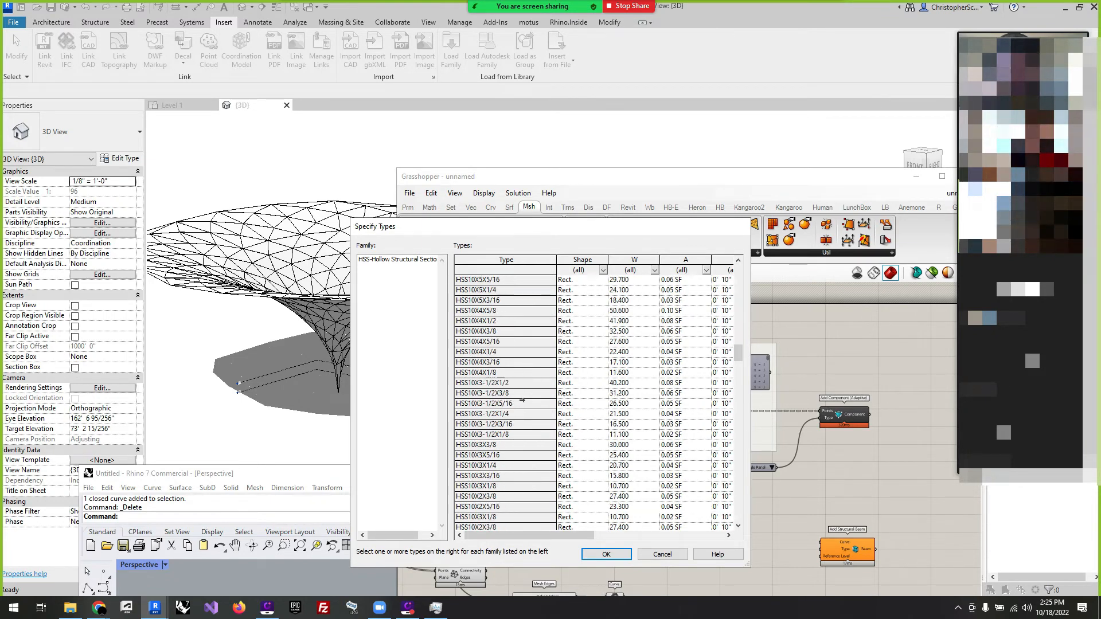
{"action": "scroll", "coordinate": [522, 400], "scroll_direction": "down", "scroll_amount": 20}
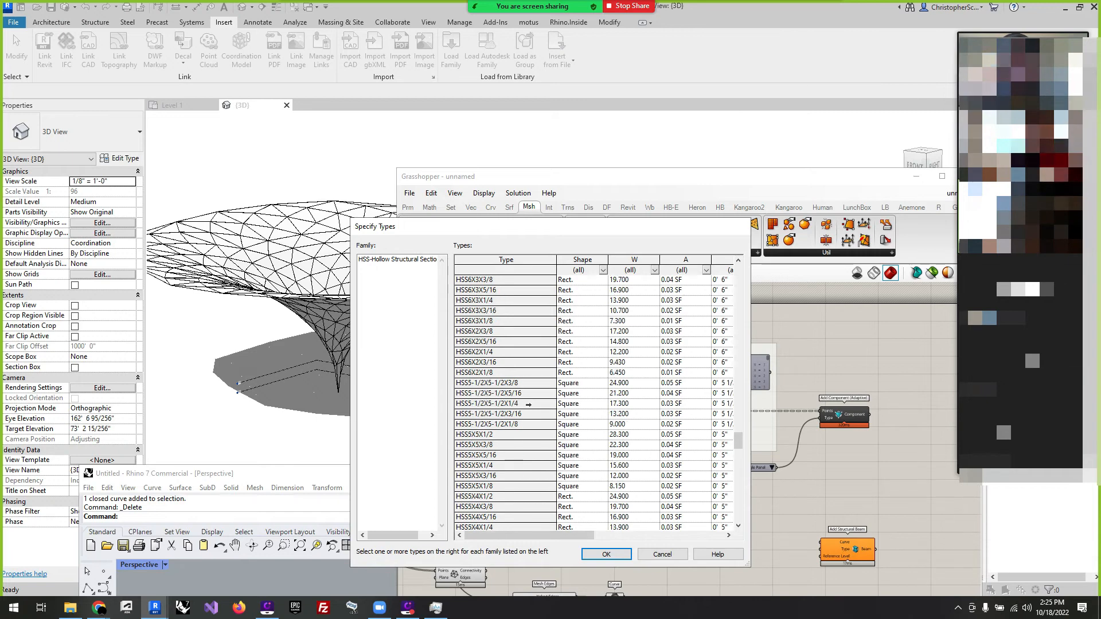
{"action": "scroll", "coordinate": [528, 404], "scroll_direction": "down", "scroll_amount": 20}
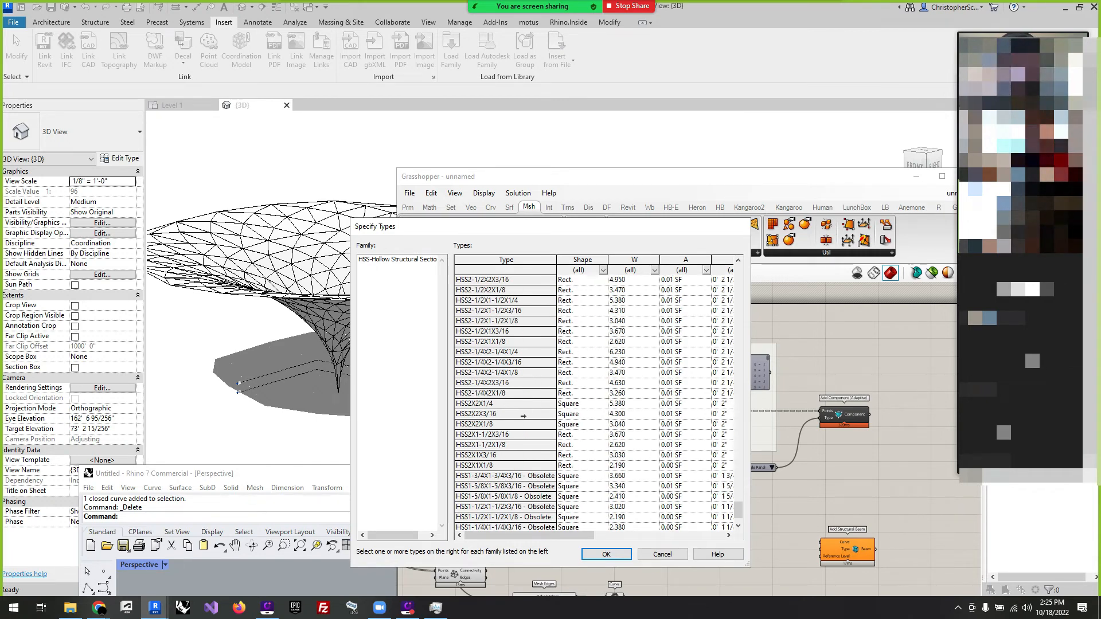
{"action": "left_click", "coordinate": [522, 403]}
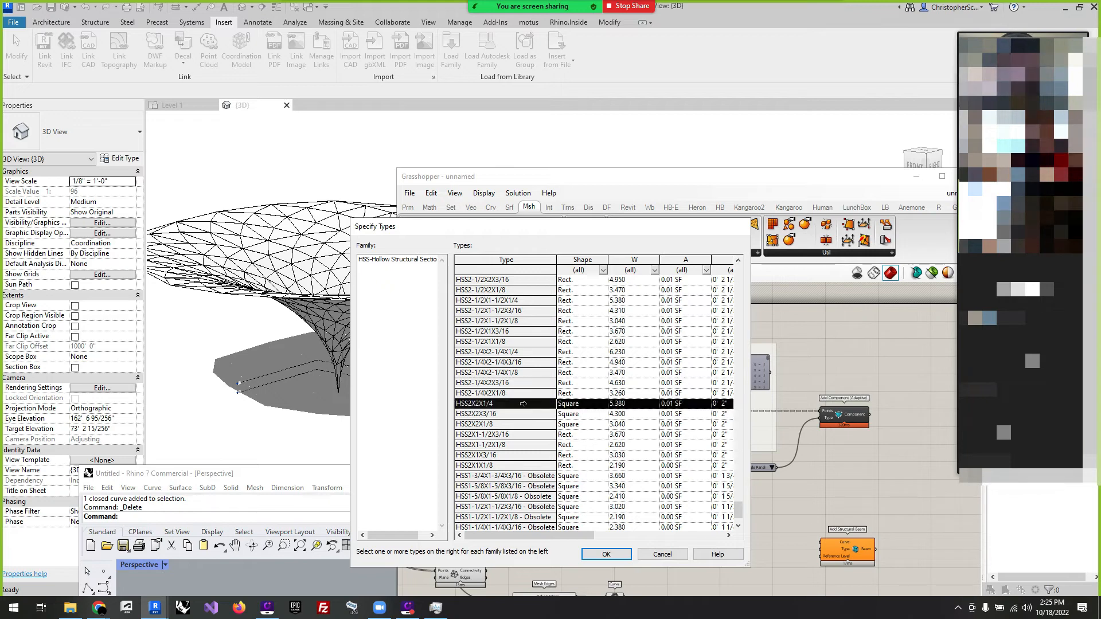
{"action": "left_click", "coordinate": [606, 553]}
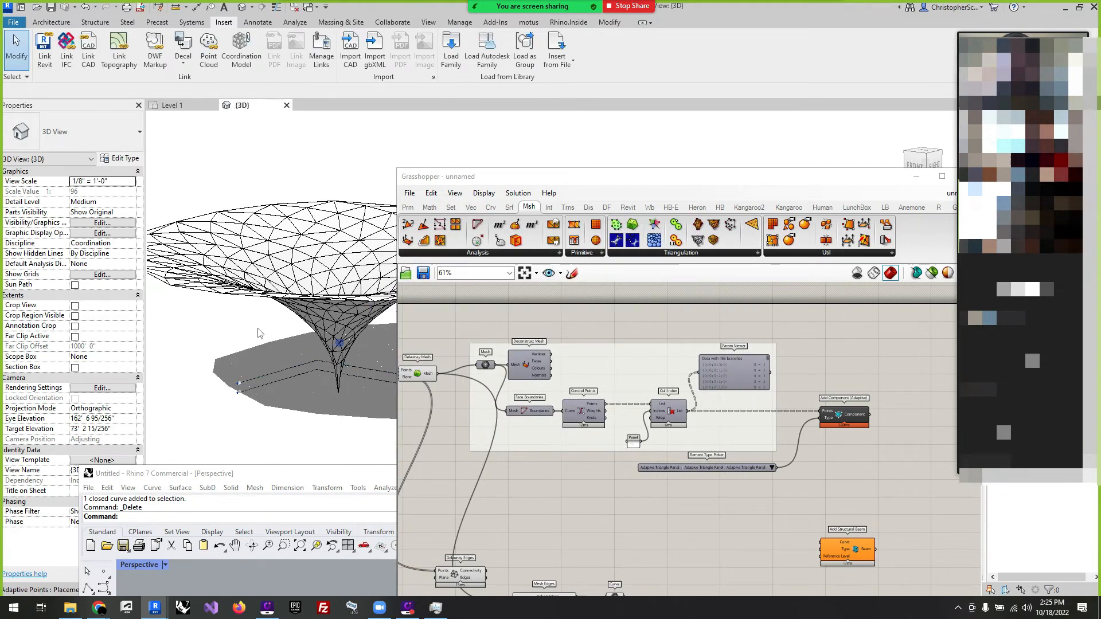
Move the Add Structural Beam component slightly closer to the Curve parameters fed by Mesh Edges.
{"action": "scroll", "coordinate": [240, 198], "scroll_direction": "down", "scroll_amount": 3}
{"action": "scroll", "coordinate": [304, 272], "scroll_direction": "up", "scroll_amount": 2}
{"action": "scroll", "coordinate": [754, 359], "scroll_direction": "down", "scroll_amount": 4}
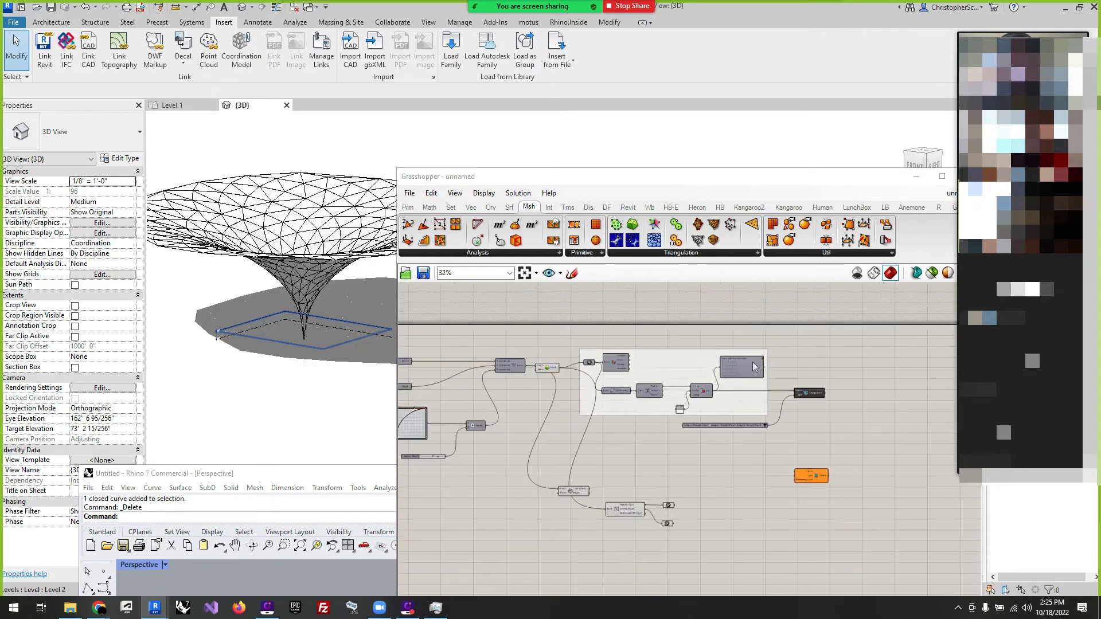
{"action": "scroll", "coordinate": [755, 367], "scroll_direction": "up", "scroll_amount": 3}
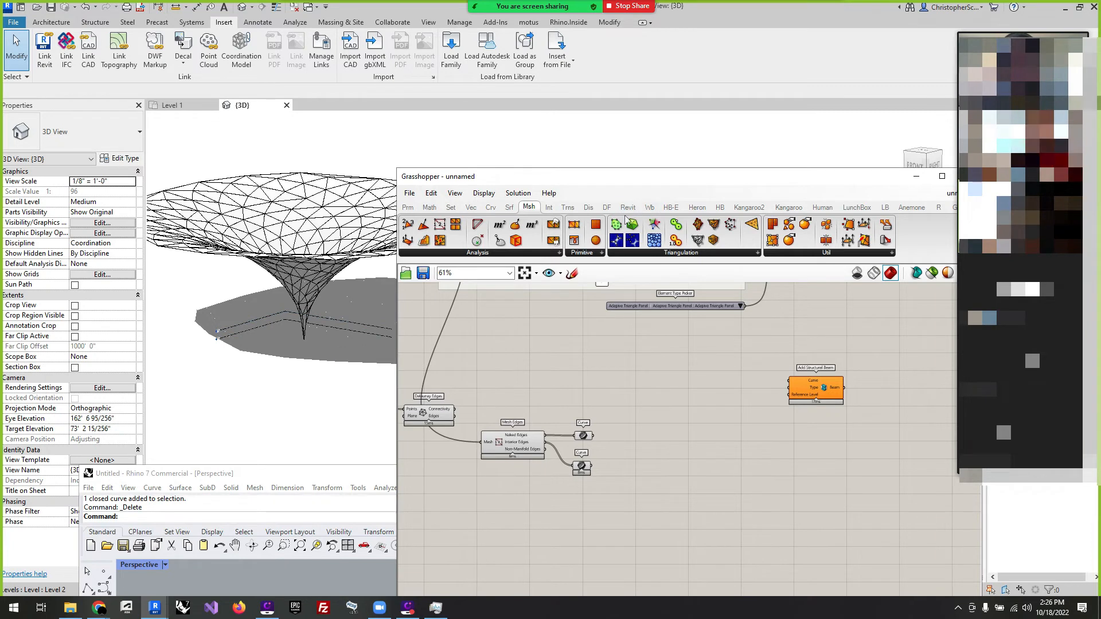
{"action": "scroll", "coordinate": [799, 390], "scroll_direction": "up", "scroll_amount": 4}
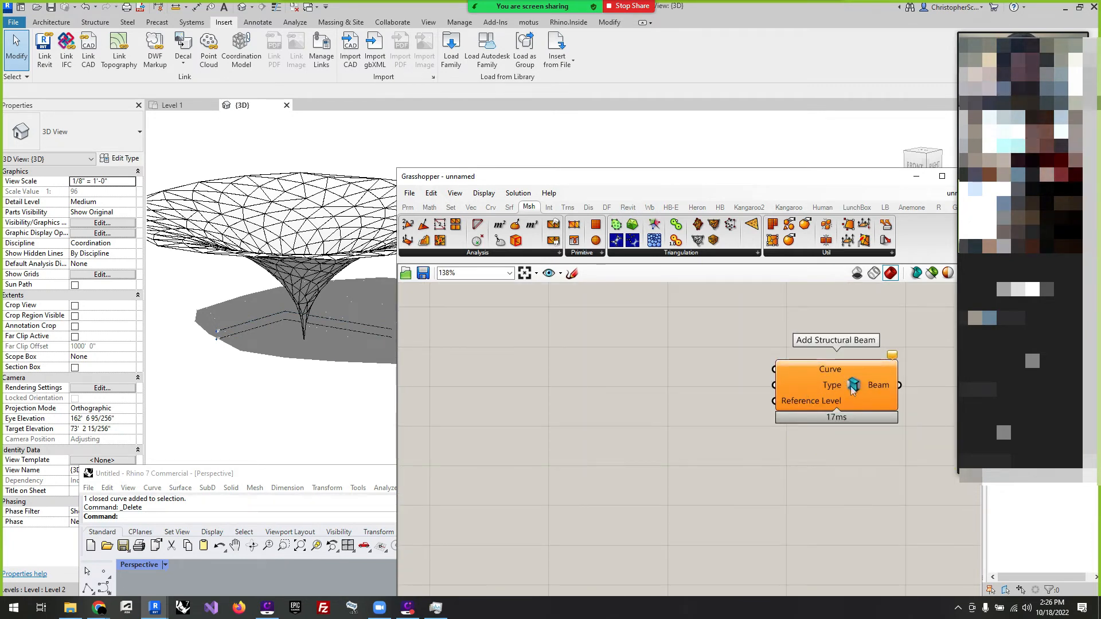
{"action": "scroll", "coordinate": [676, 458], "scroll_direction": "down", "scroll_amount": 5}
{"action": "scroll", "coordinate": [616, 442], "scroll_direction": "up", "scroll_amount": 3}
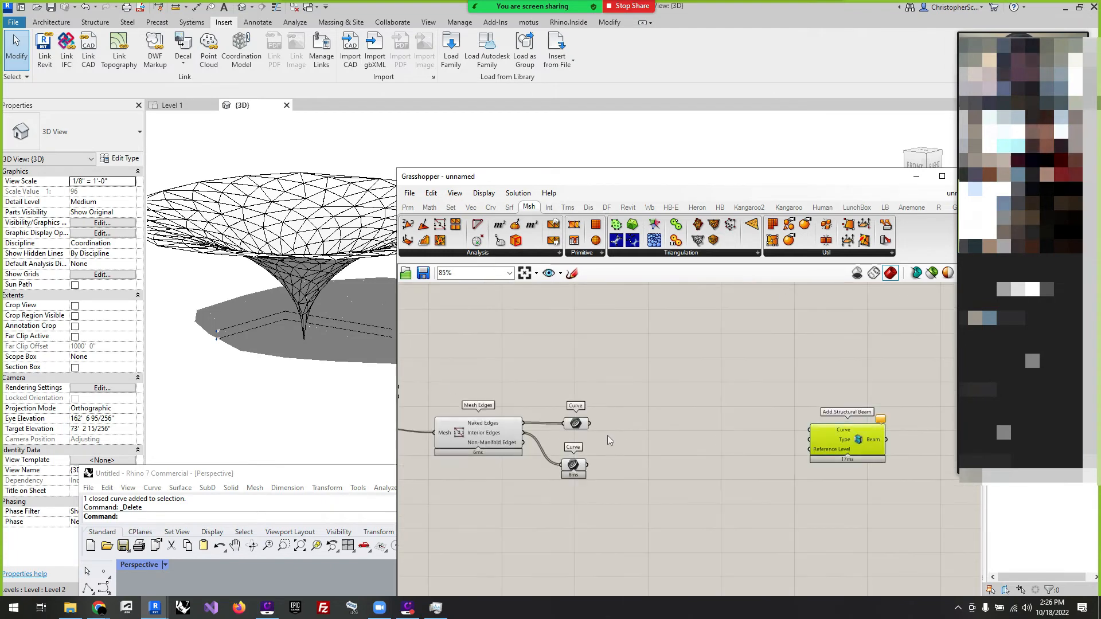
{"action": "left_click_drag", "start_coordinate": [855, 447], "coordinate": [832, 448]}
{"action": "left_click", "coordinate": [715, 451]}
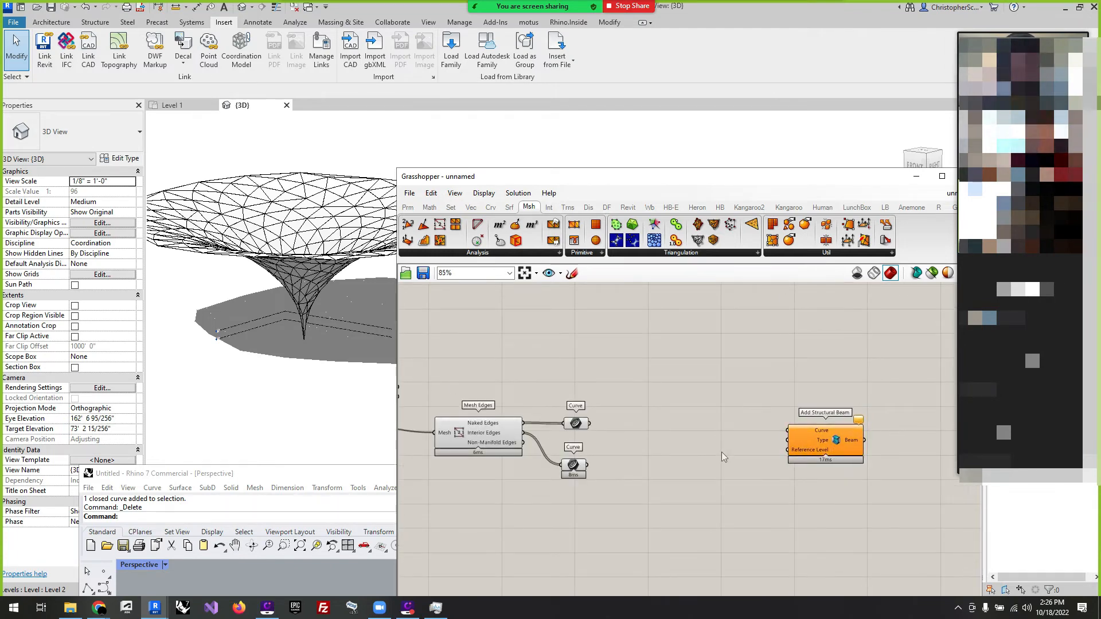
Place an Element Type Picker on the canvas between the Curve parameters and Add Structural Beam.
{"action": "left_click", "coordinate": [343, 328]}
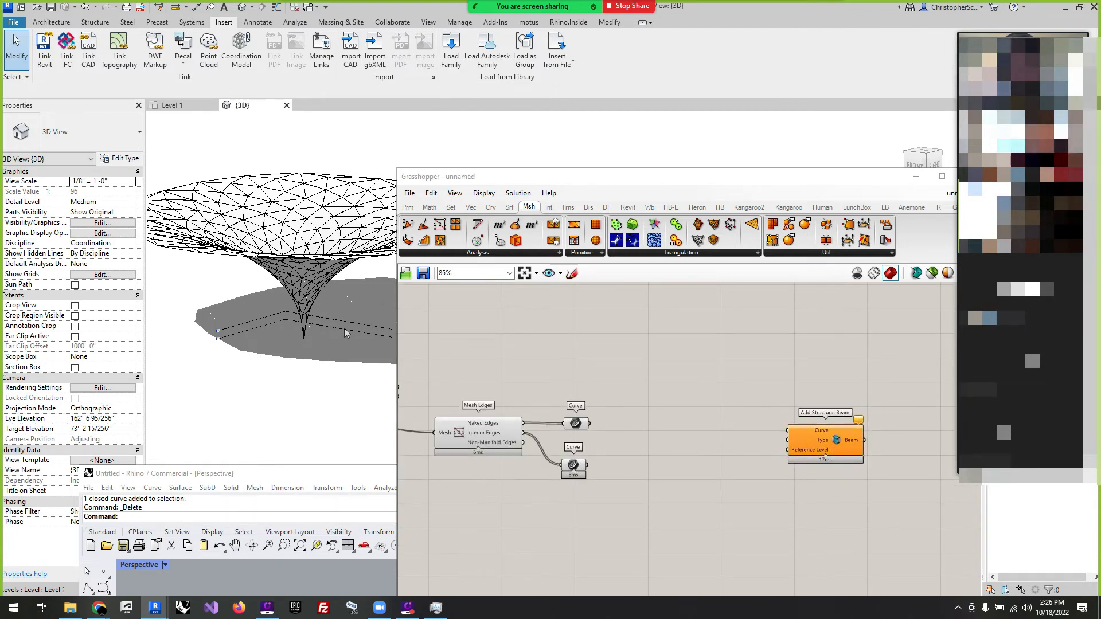
{"action": "left_click", "coordinate": [611, 356]}
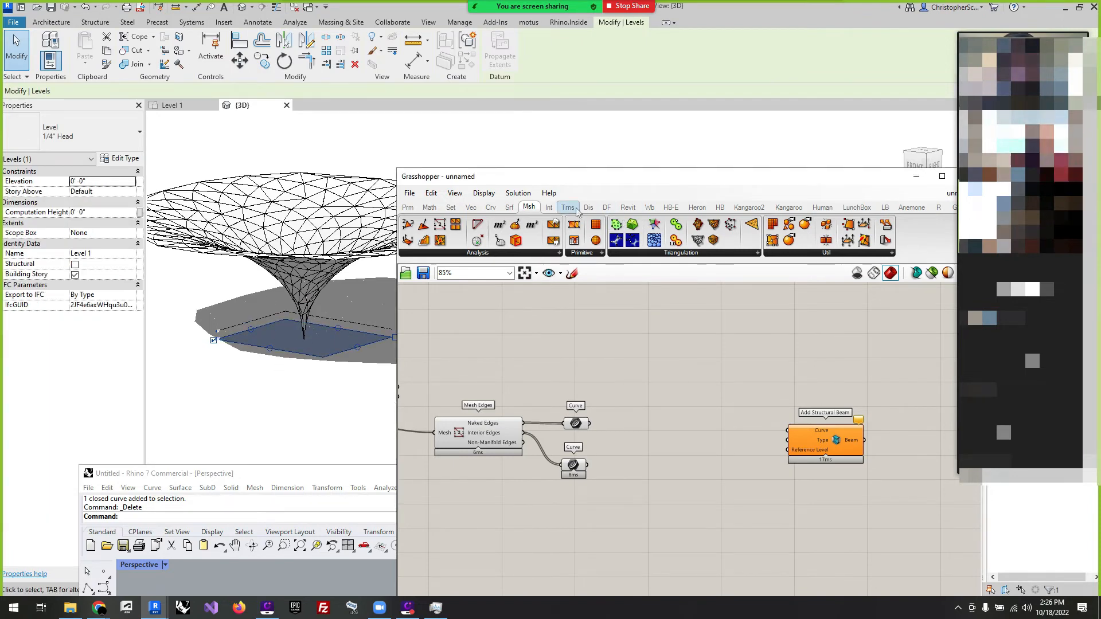
{"action": "left_click", "coordinate": [628, 208]}
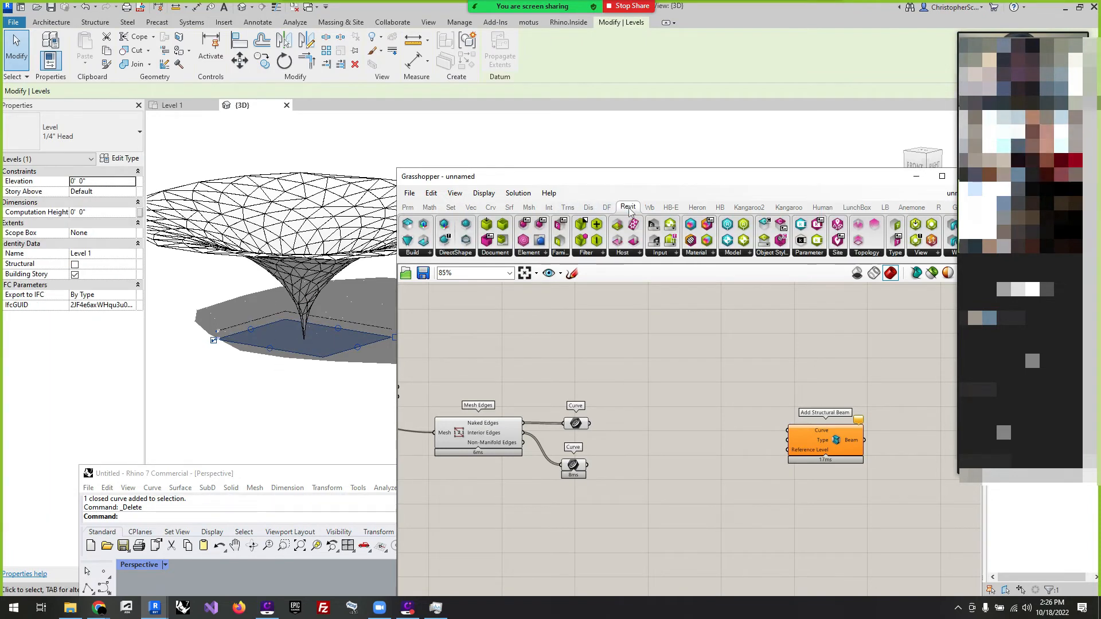
{"action": "left_click", "coordinate": [660, 253]}
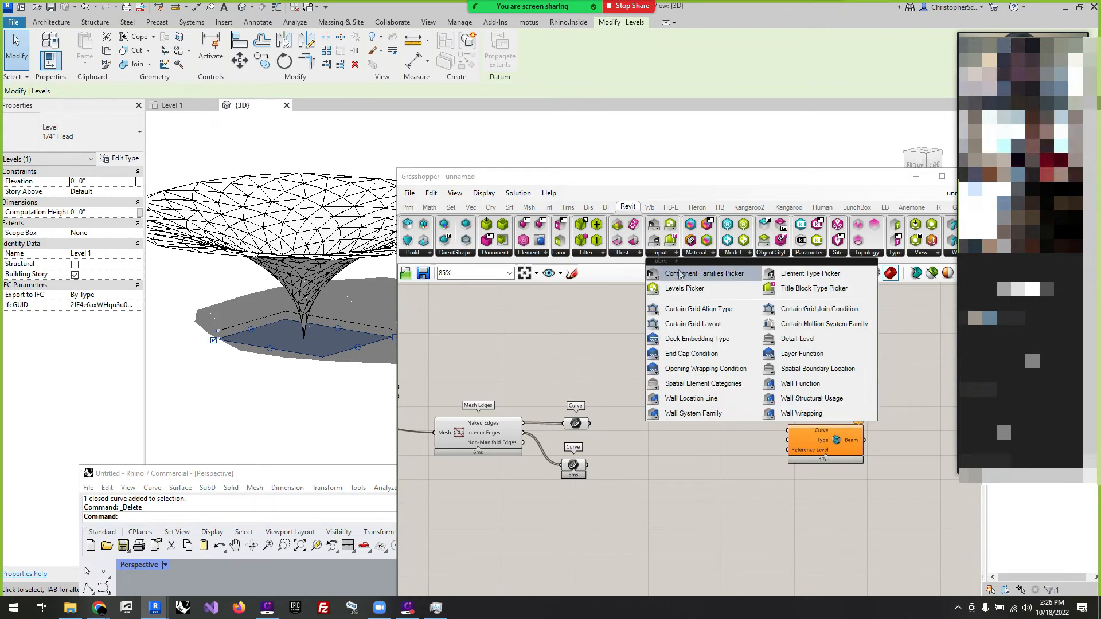
{"action": "left_click", "coordinate": [800, 275]}
{"action": "left_click_drag", "start_coordinate": [697, 474], "coordinate": [697, 474]}
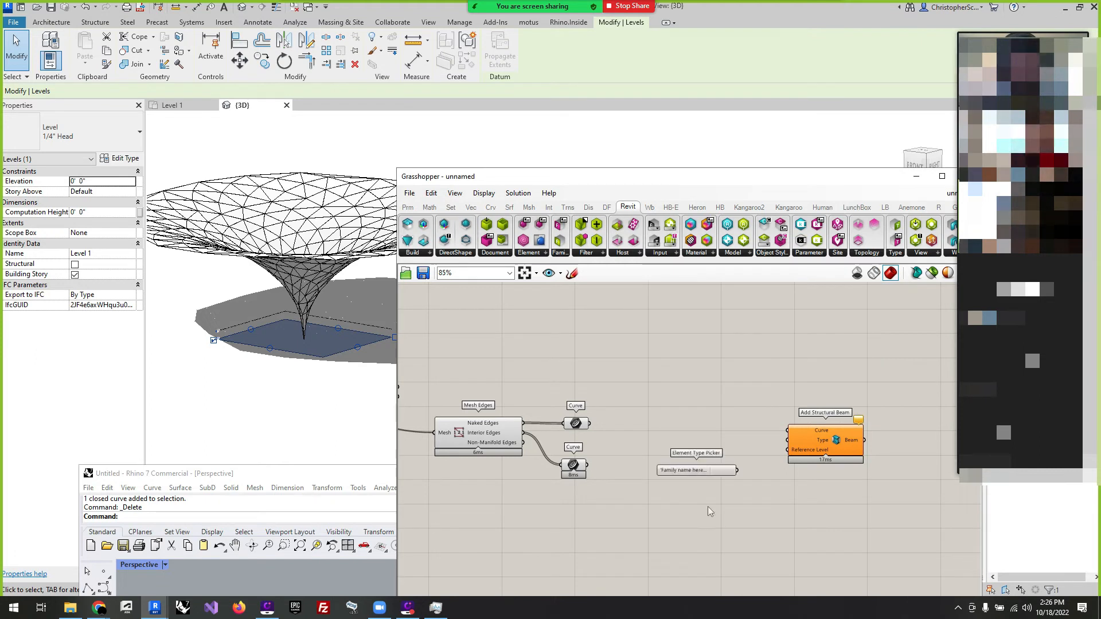
Enter HSS as the family name of the Element Type Picker.
{"action": "right_click", "coordinate": [681, 475]}
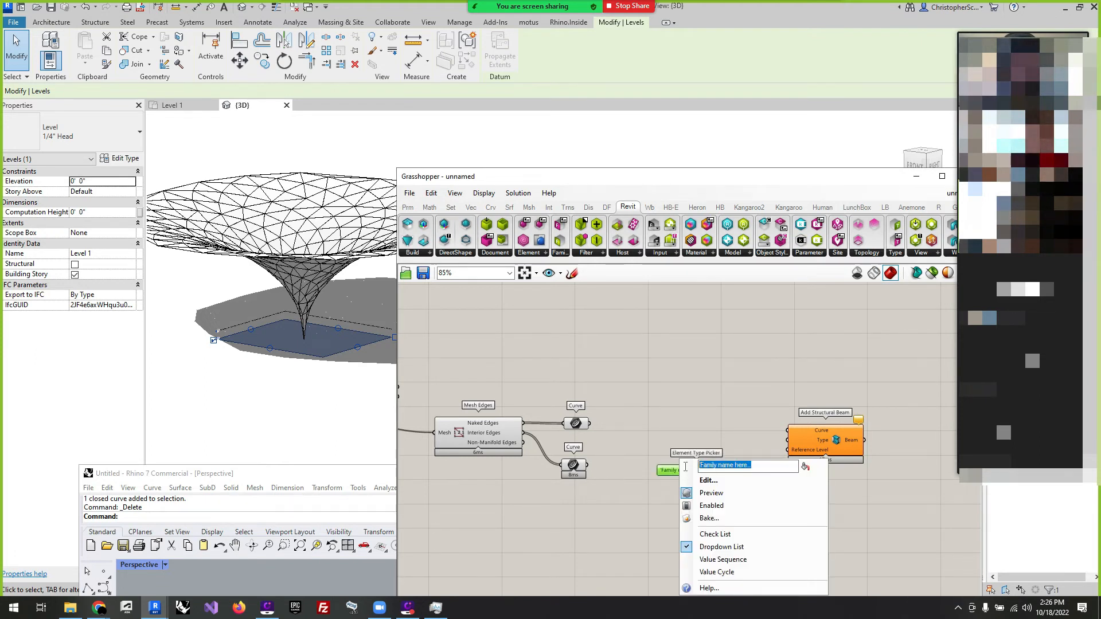
{"action": "type", "text": "HSS"}
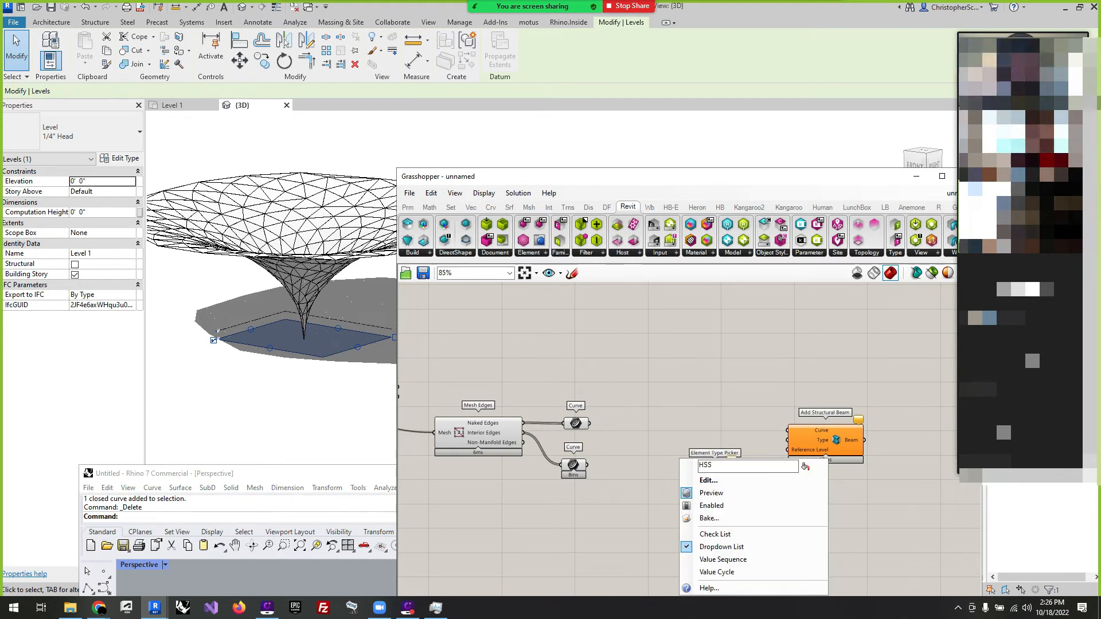
{"action": "key", "text": "Return"}
{"action": "scroll", "coordinate": [722, 468], "scroll_direction": "up", "scroll_amount": 5}
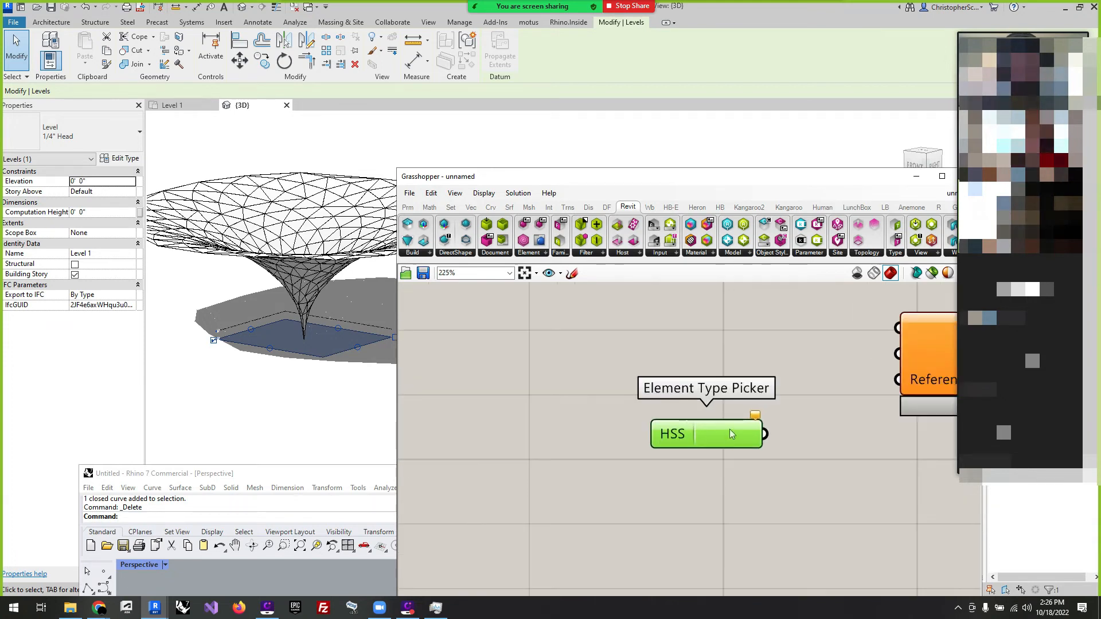
{"action": "left_click", "coordinate": [682, 497]}
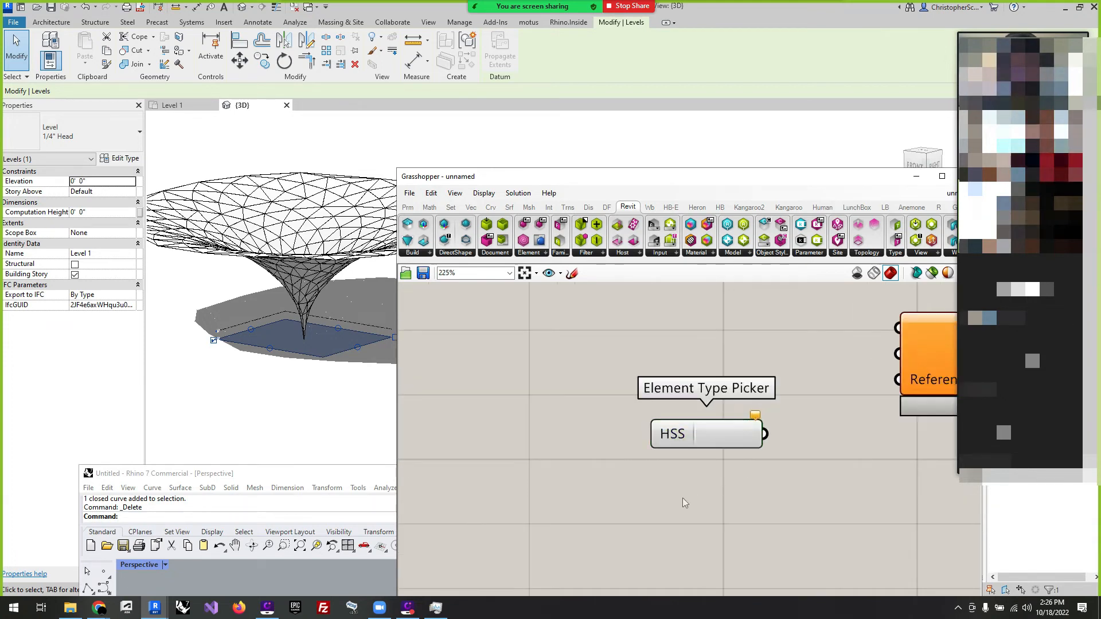
Clear the level selection in Revit and place a Component Families Picker on the Grasshopper canvas at the Element Type Picker.
{"action": "scroll", "coordinate": [308, 414], "scroll_direction": "down", "scroll_amount": 3}
{"action": "left_click", "coordinate": [279, 410]}
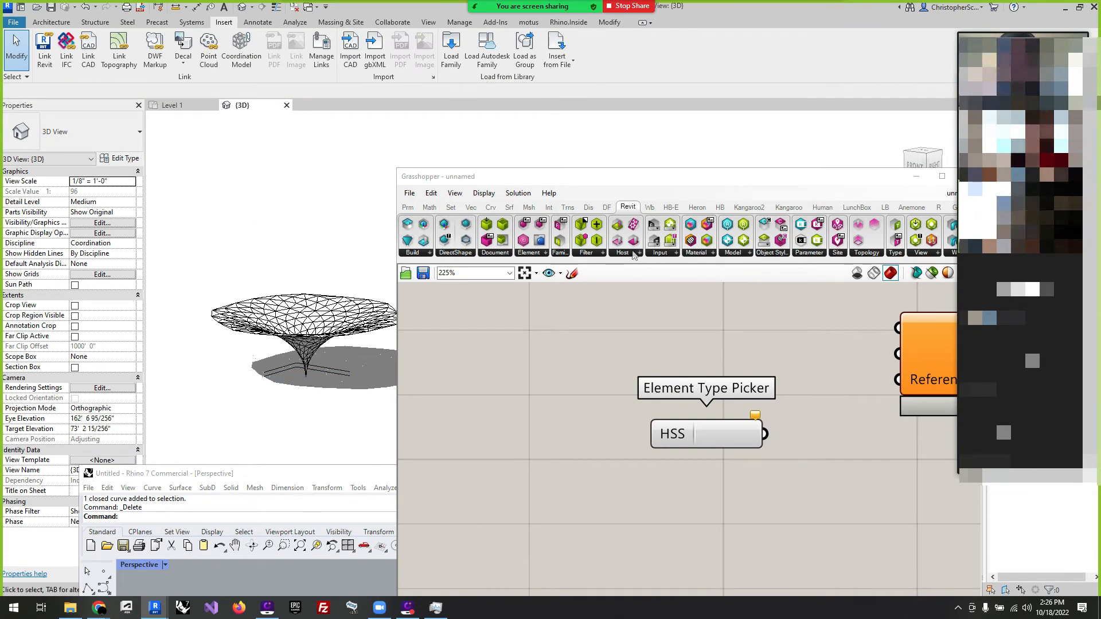
{"action": "left_click", "coordinate": [661, 253]}
{"action": "left_click", "coordinate": [663, 257]}
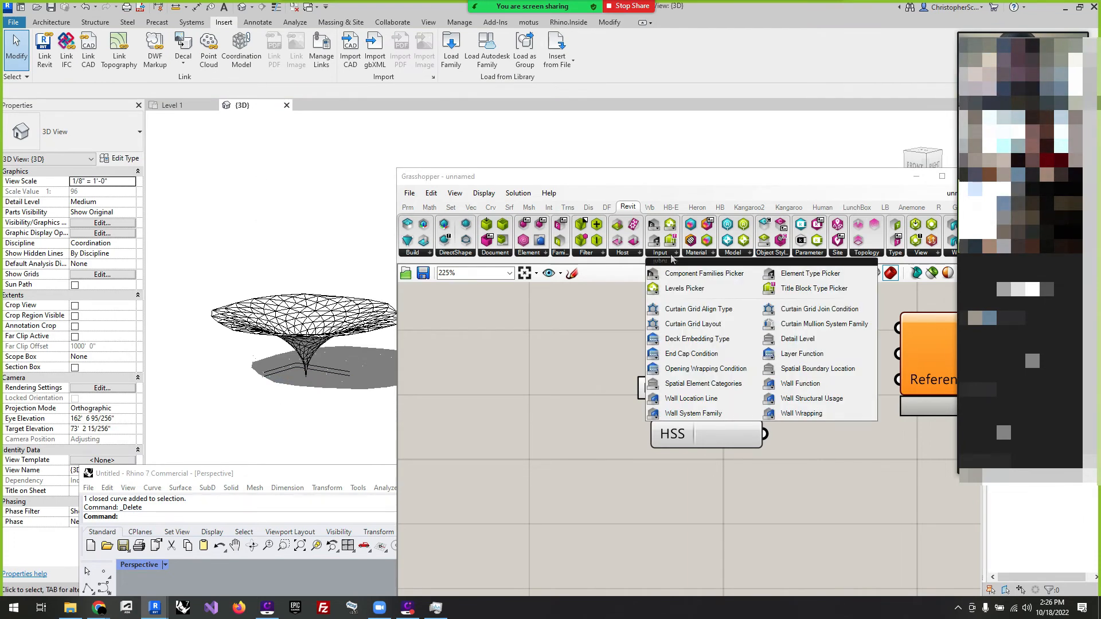
{"action": "left_click", "coordinate": [705, 261]}
{"action": "left_click", "coordinate": [725, 497]}
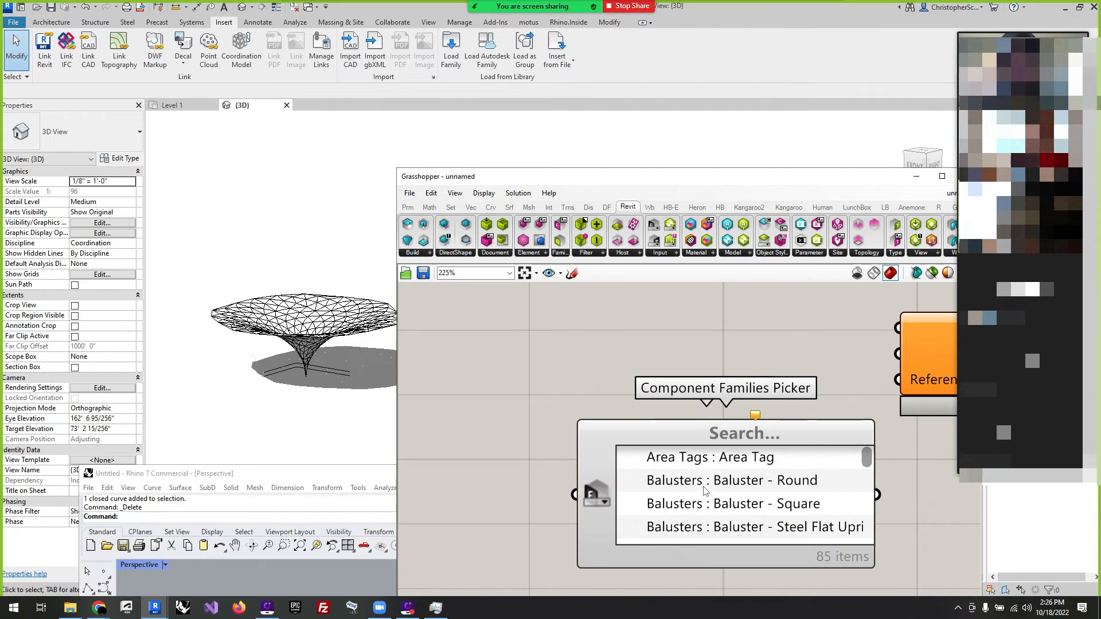
{"action": "scroll", "coordinate": [705, 492], "scroll_direction": "down", "scroll_amount": 3}
{"action": "scroll", "coordinate": [798, 554], "scroll_direction": "up", "scroll_amount": 3}
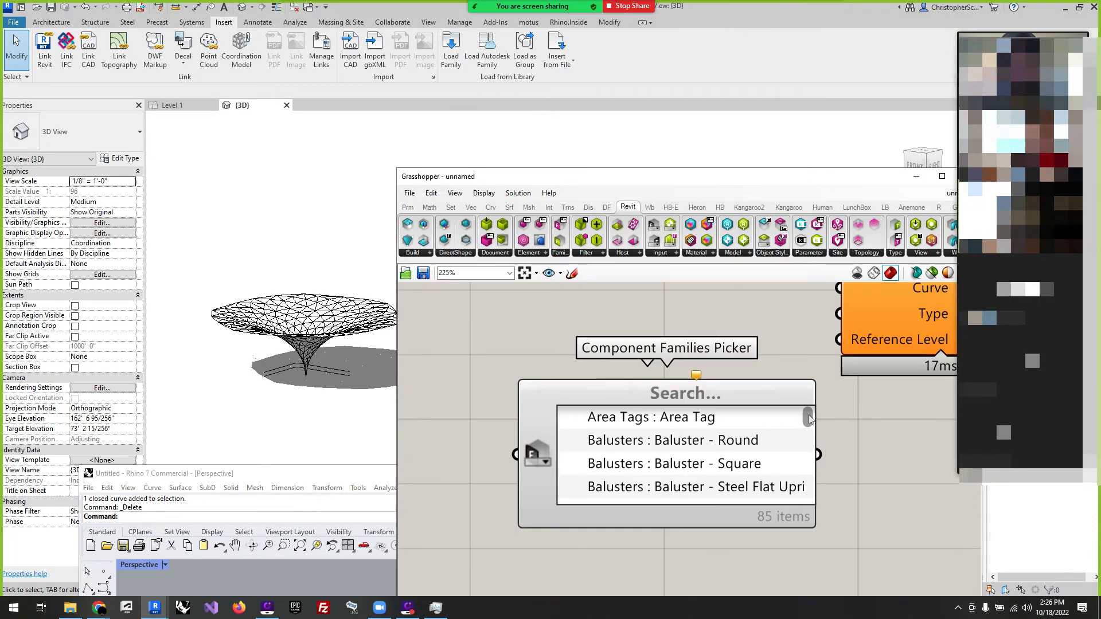
Browse the family list, enlarge the Component Families Picker vertically and move it below the Element Type Picker.
{"action": "left_click_drag", "start_coordinate": [809, 419], "coordinate": [816, 478]}
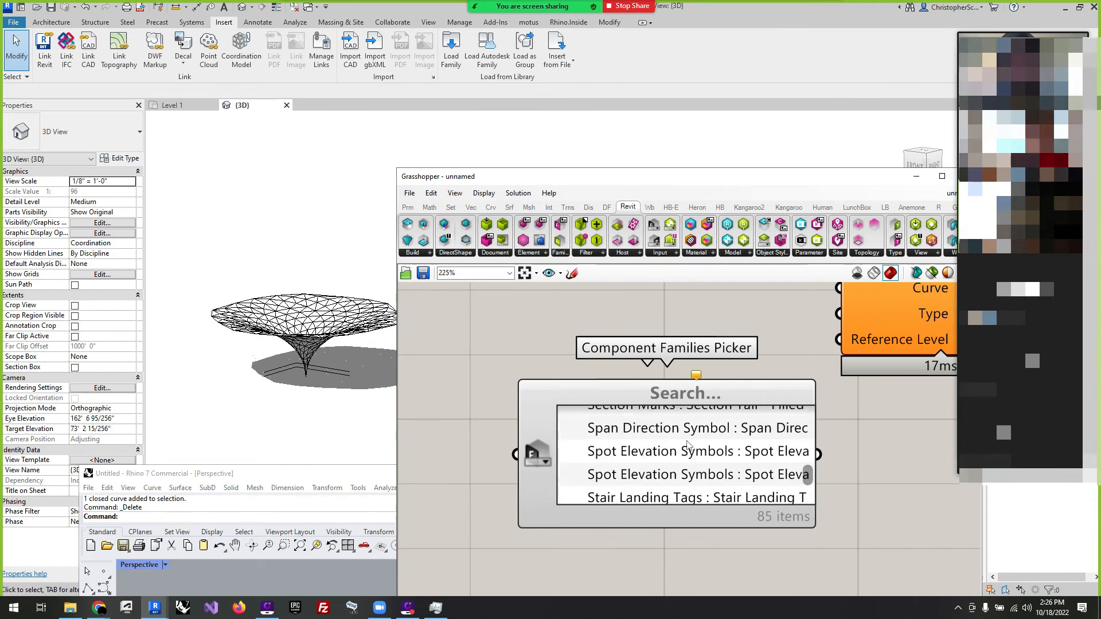
{"action": "scroll", "coordinate": [688, 445], "scroll_direction": "down", "scroll_amount": 1}
{"action": "left_click", "coordinate": [664, 510]}
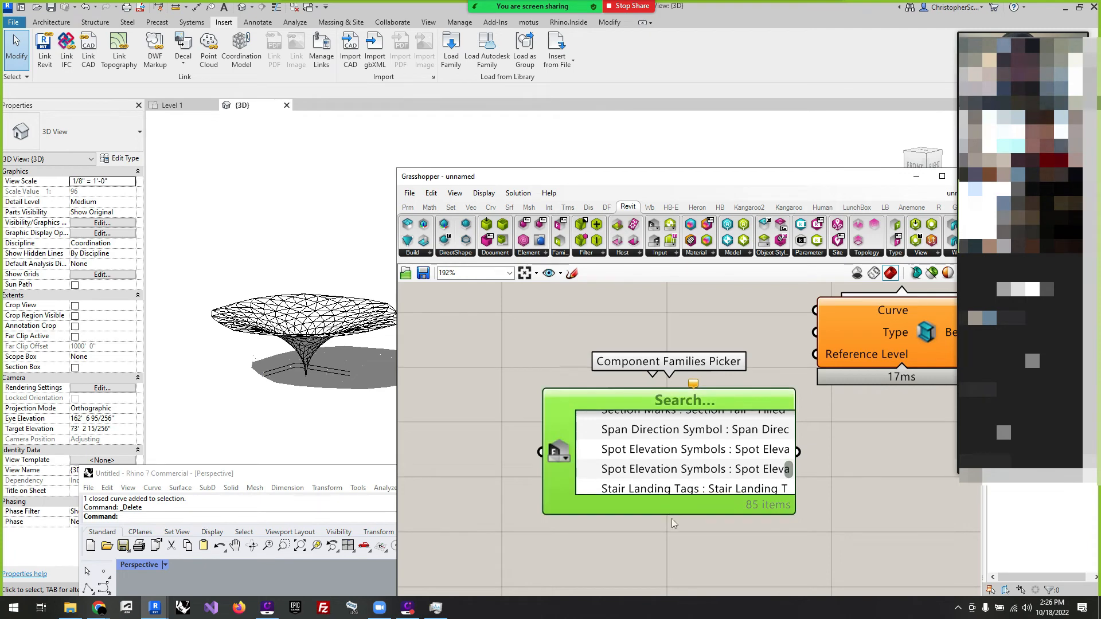
{"action": "left_click_drag", "start_coordinate": [672, 515], "coordinate": [671, 579]}
{"action": "scroll", "coordinate": [565, 330], "scroll_direction": "down", "scroll_amount": 3}
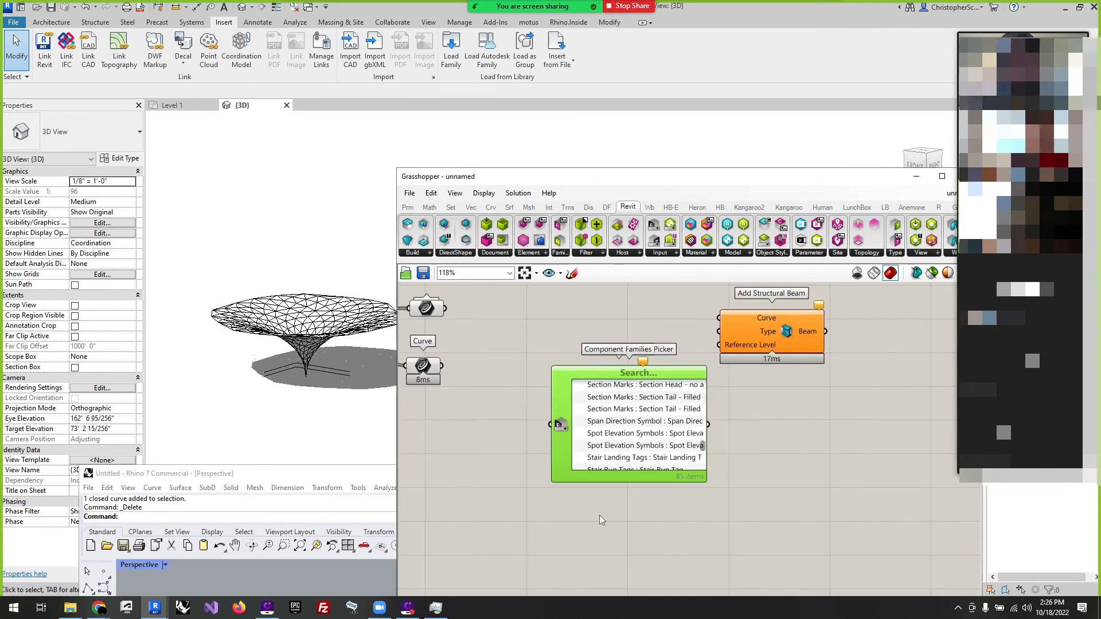
{"action": "scroll", "coordinate": [599, 519], "scroll_direction": "up", "scroll_amount": 2}
{"action": "left_click_drag", "start_coordinate": [550, 334], "coordinate": [528, 420]}
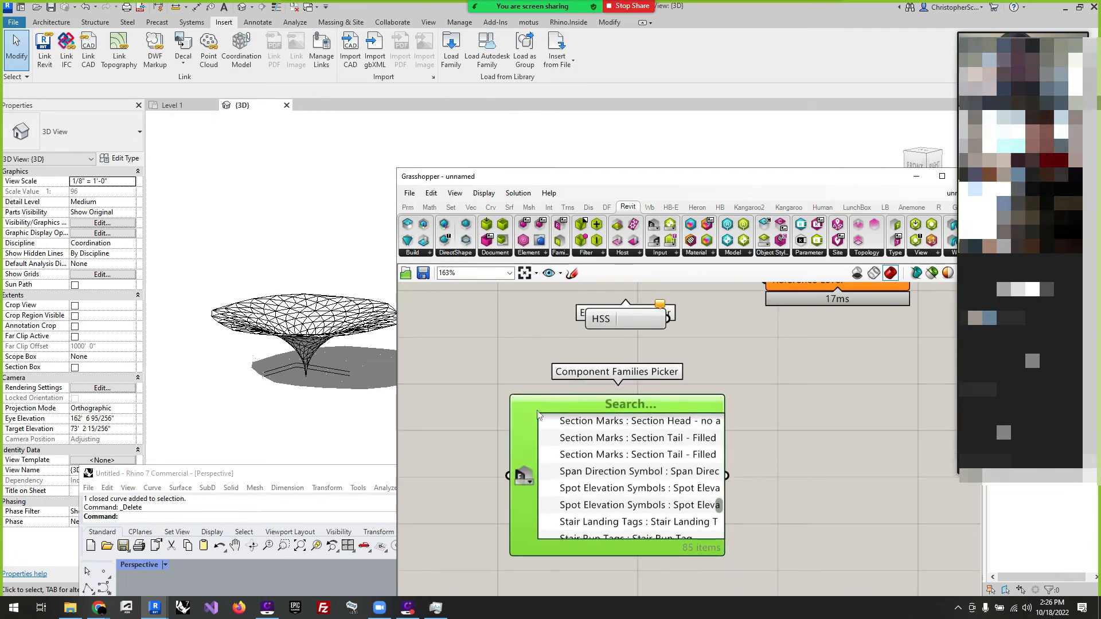
Search the families picker for struct, choose Structural Framing : HSS-Hollow Structural Section, and widen and reposition the picker to show full names.
{"action": "left_click", "coordinate": [625, 439]}
{"action": "left_click", "coordinate": [627, 405]}
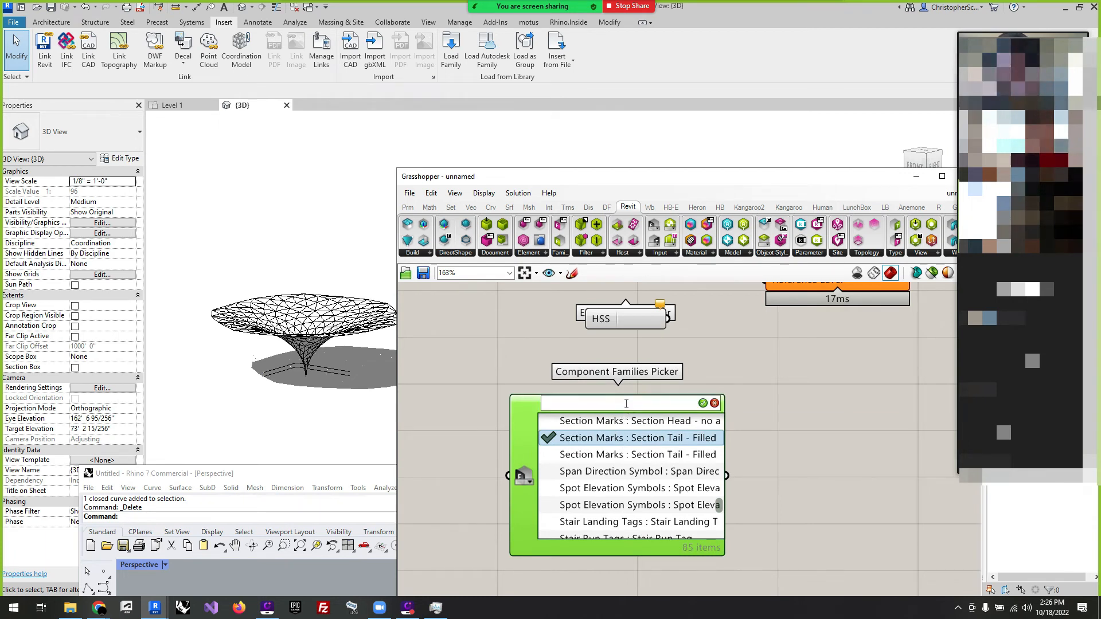
{"action": "type", "text": "struc"}
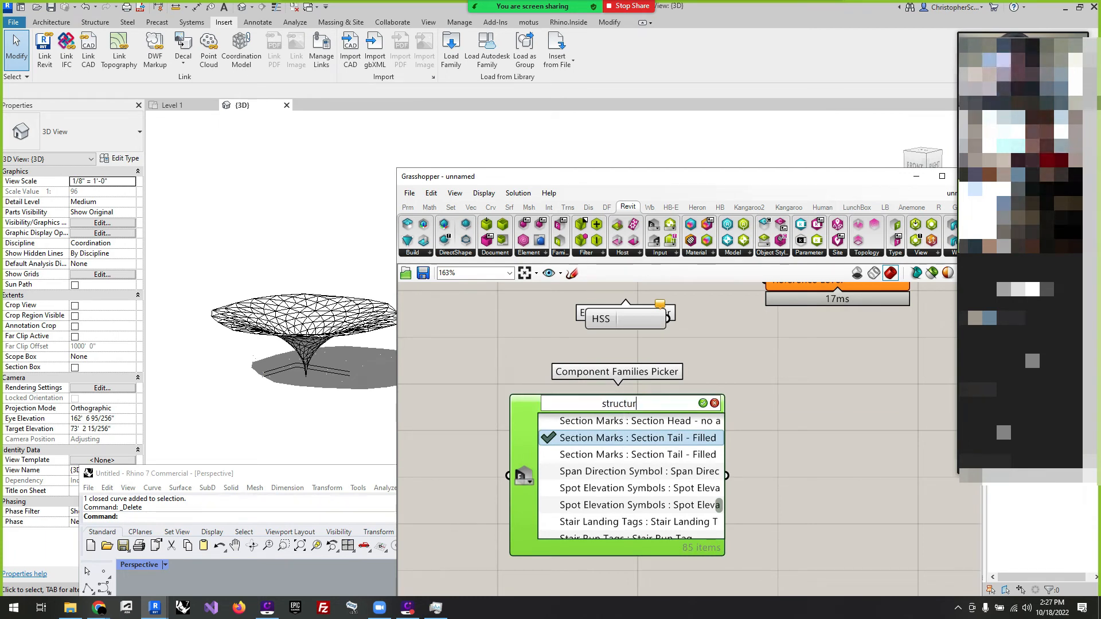
{"action": "type", "text": "t"}
{"action": "key", "text": "Return"}
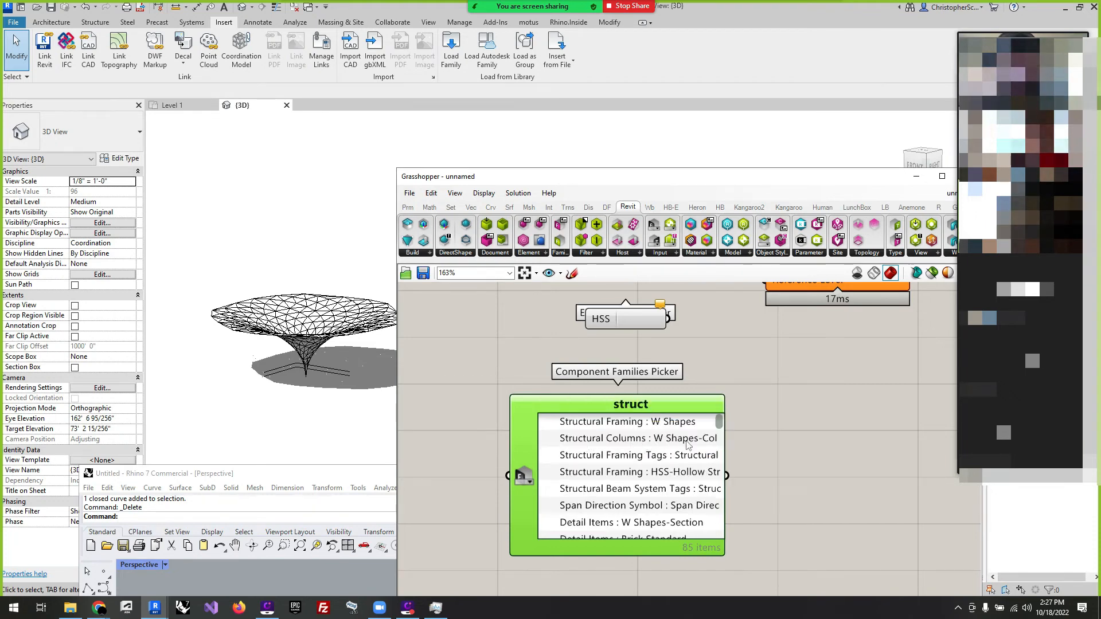
{"action": "left_click", "coordinate": [660, 476]}
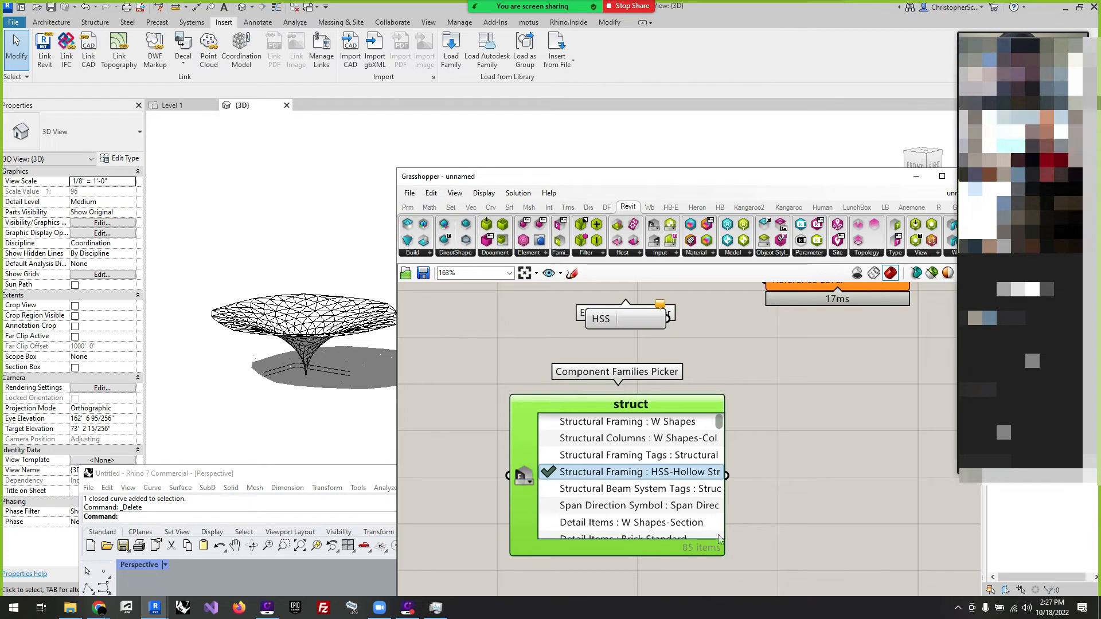
{"action": "left_click_drag", "start_coordinate": [724, 554], "coordinate": [893, 588]}
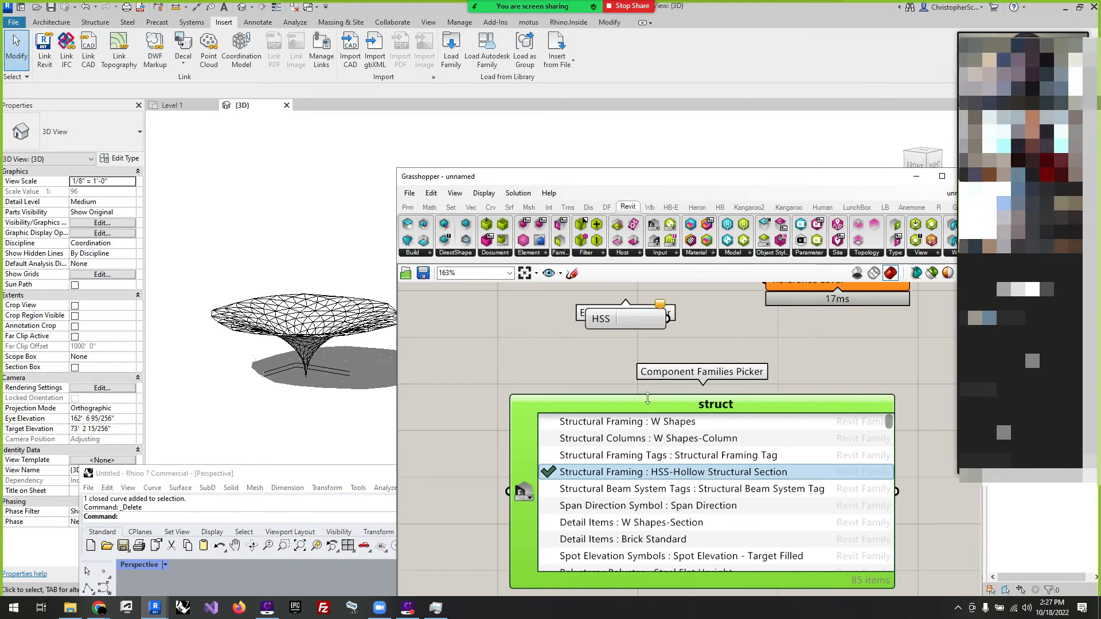
{"action": "left_click_drag", "start_coordinate": [639, 406], "coordinate": [590, 402]}
Replace the Element Type Picker's search pattern with Structural Framing and check its warning.
{"action": "right_click", "coordinate": [603, 320]}
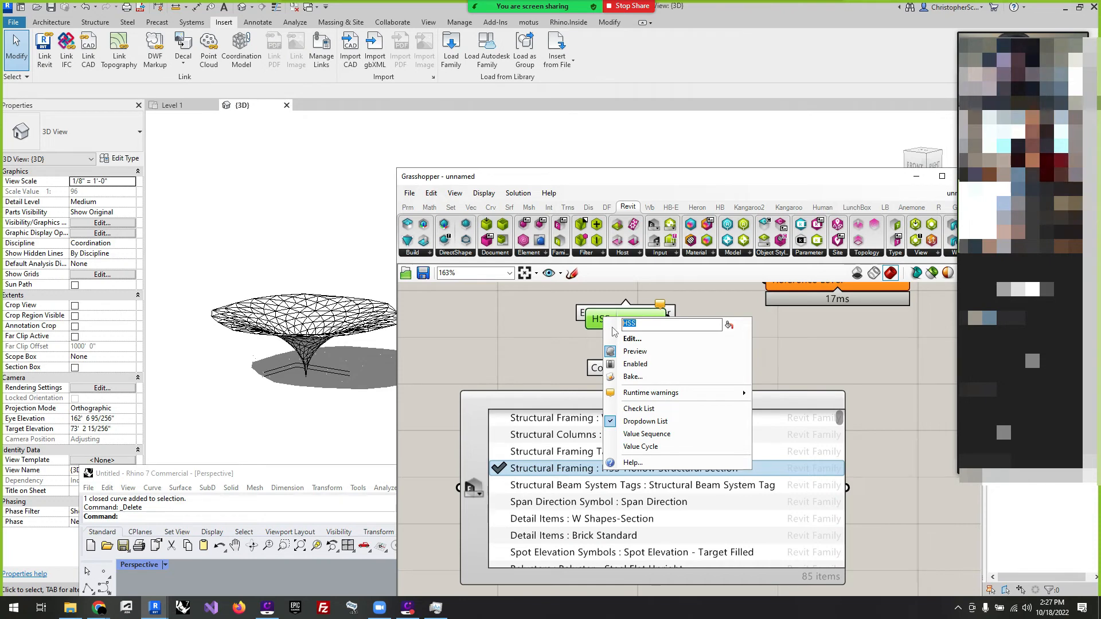
{"action": "type", "text": "Structural "}
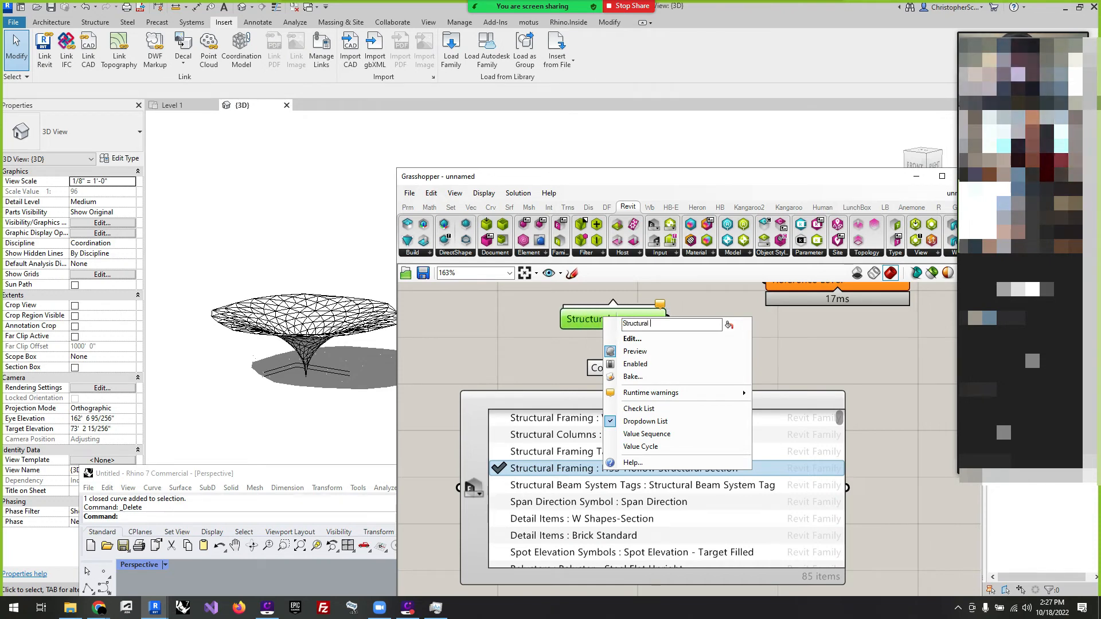
{"action": "type", "text": "Frami"}
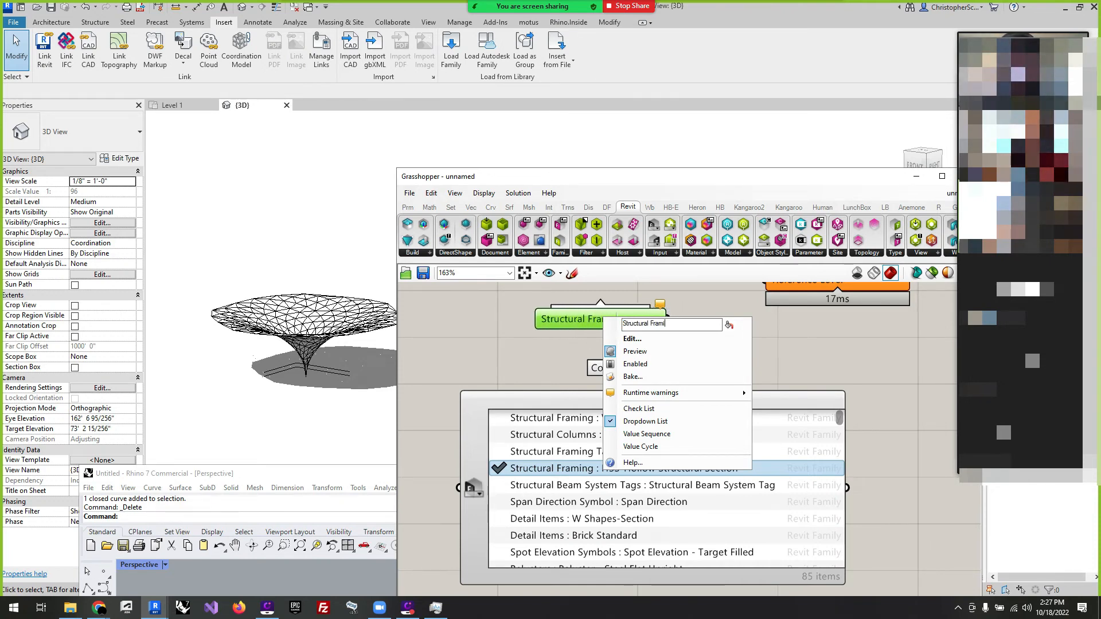
{"action": "type", "text": "ng"}
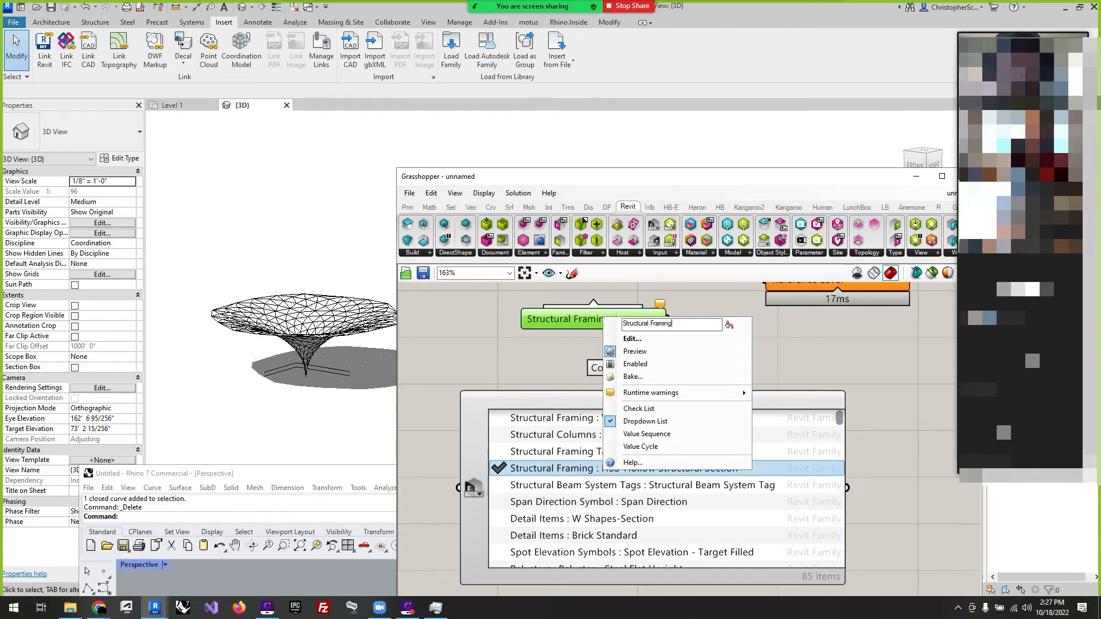
{"action": "key", "text": "Return"}
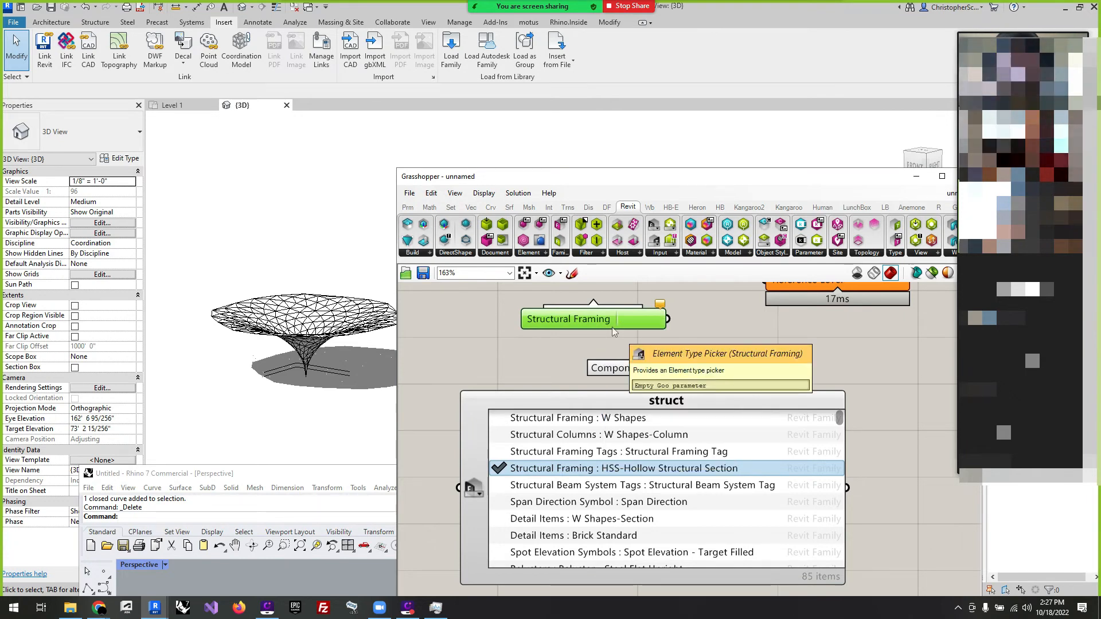
{"action": "scroll", "coordinate": [735, 369], "scroll_direction": "down", "scroll_amount": 4}
{"action": "scroll", "coordinate": [692, 358], "scroll_direction": "up", "scroll_amount": 4}
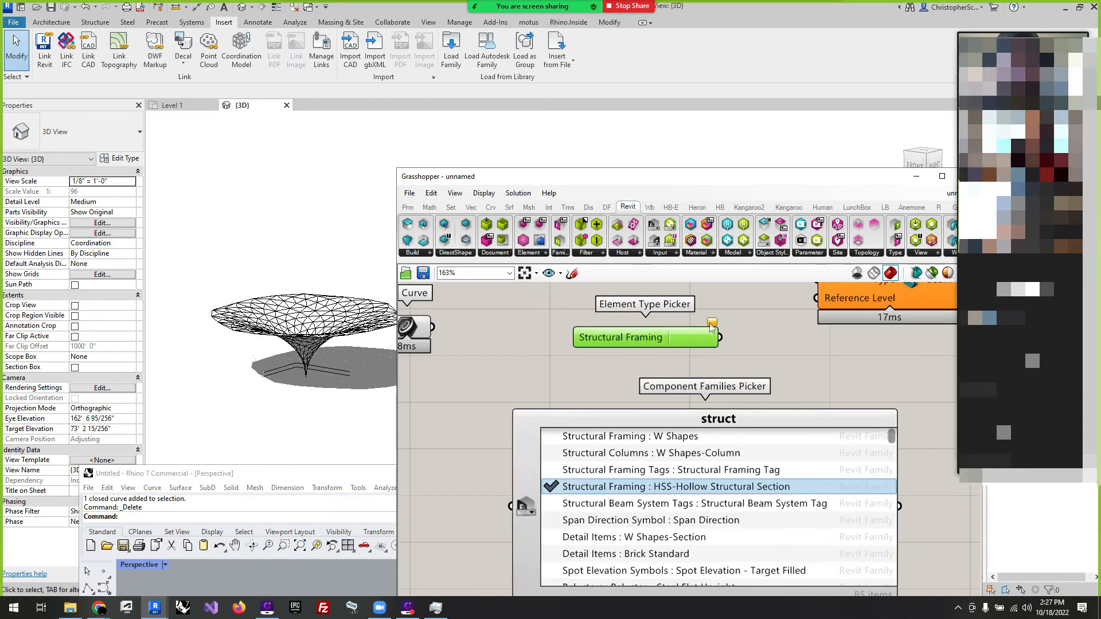
{"action": "mouse_move", "coordinate": [713, 325]}
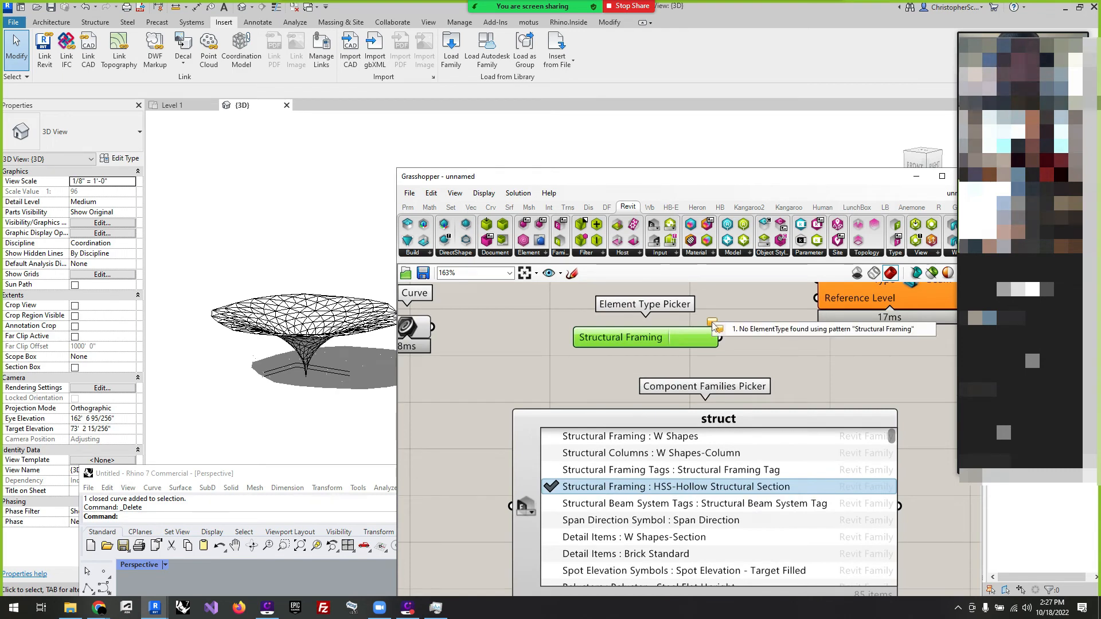
Extend the Element Type Picker's search pattern to Structural Framing :HSS.
{"action": "right_click", "coordinate": [640, 341]}
{"action": "left_click", "coordinate": [714, 345]}
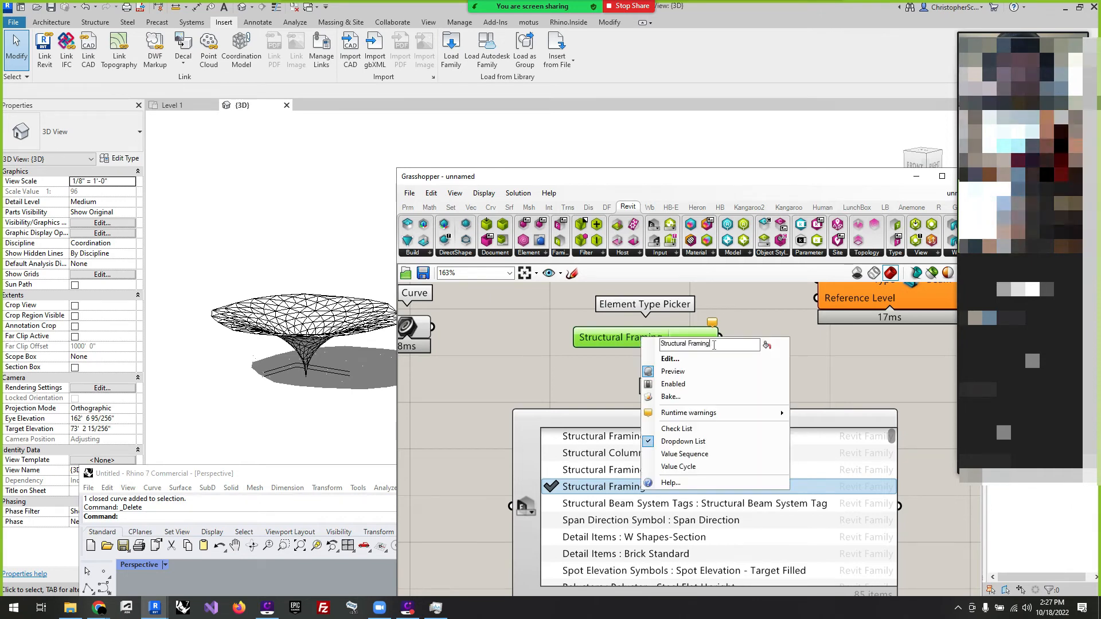
{"action": "type", "text": ":Hss"}
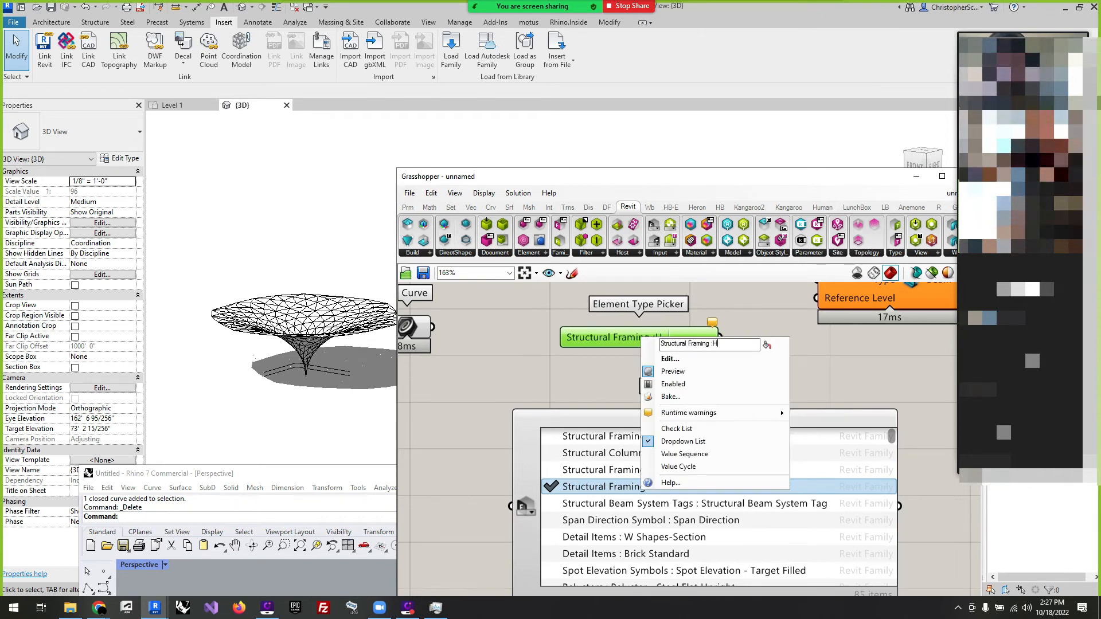
{"action": "key", "text": "BackSpace"}
{"action": "key", "text": "BackSpace"}
{"action": "type", "text": "SS"}
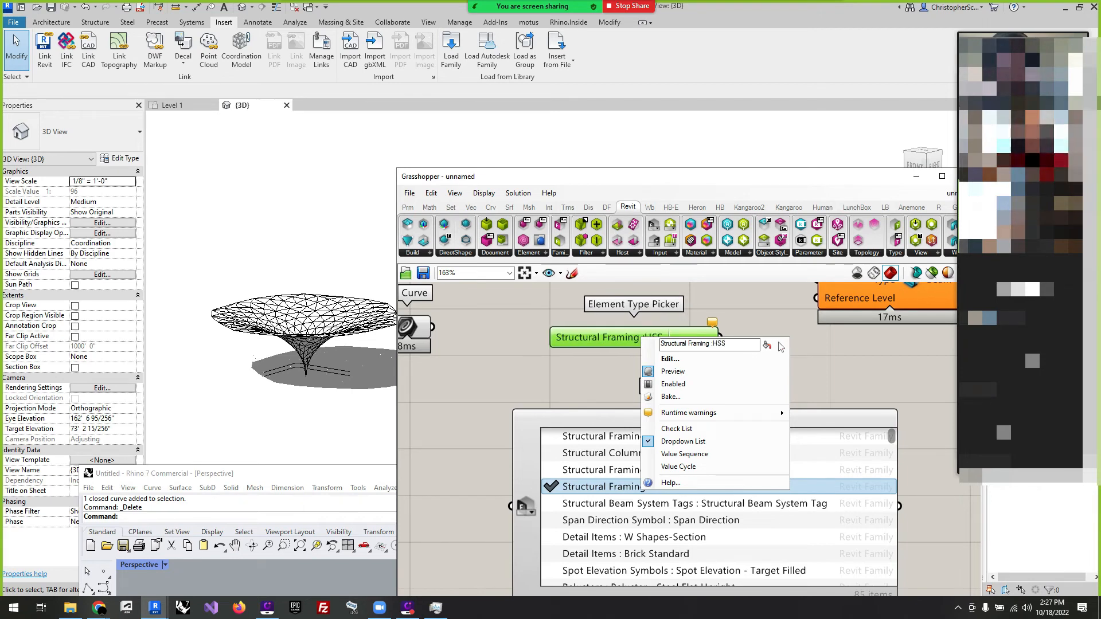
{"action": "key", "text": "Return"}
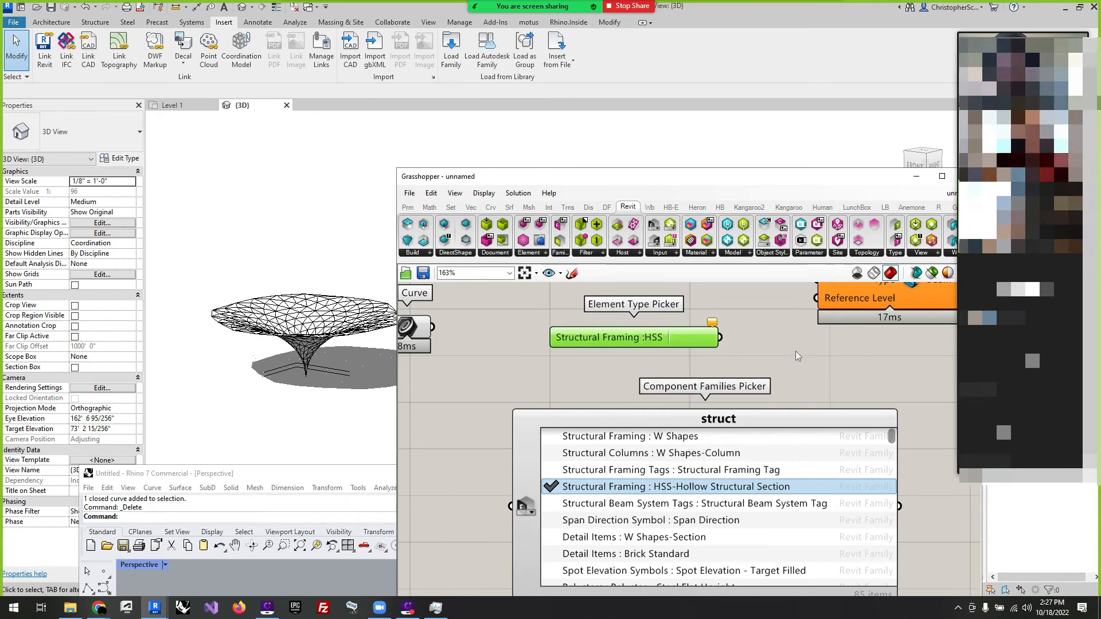
Reselect Structural Framing : HSS-Hollow Structural Section in the Component Families Picker and move the picker further below the Element Type Picker.
{"action": "double_click", "coordinate": [762, 486]}
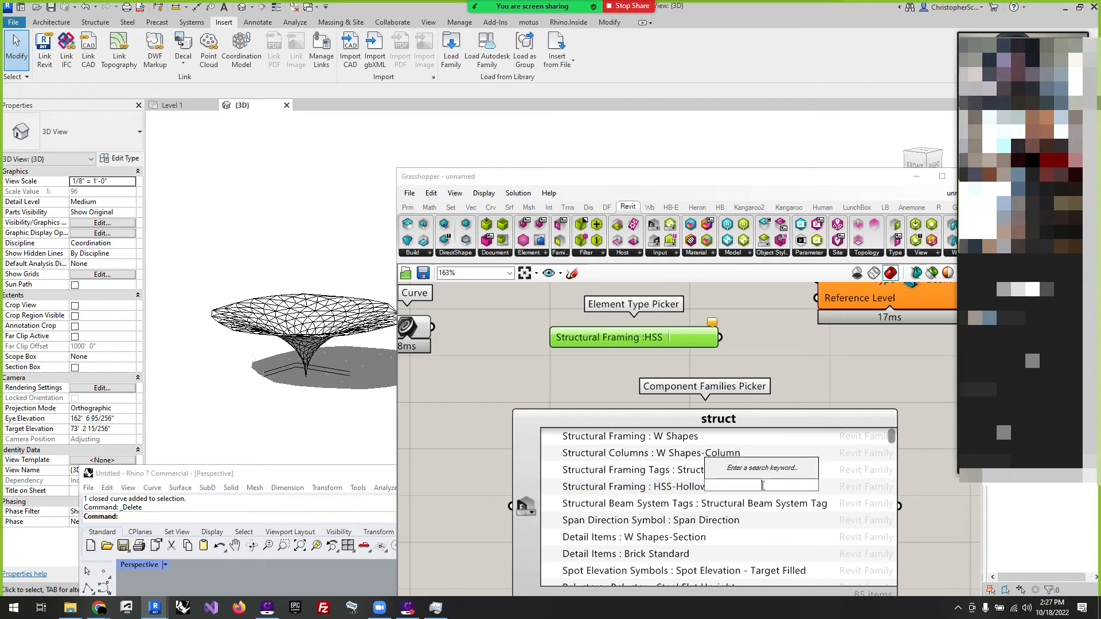
{"action": "left_click", "coordinate": [669, 487]}
{"action": "scroll", "coordinate": [500, 402], "scroll_direction": "down", "scroll_amount": 2}
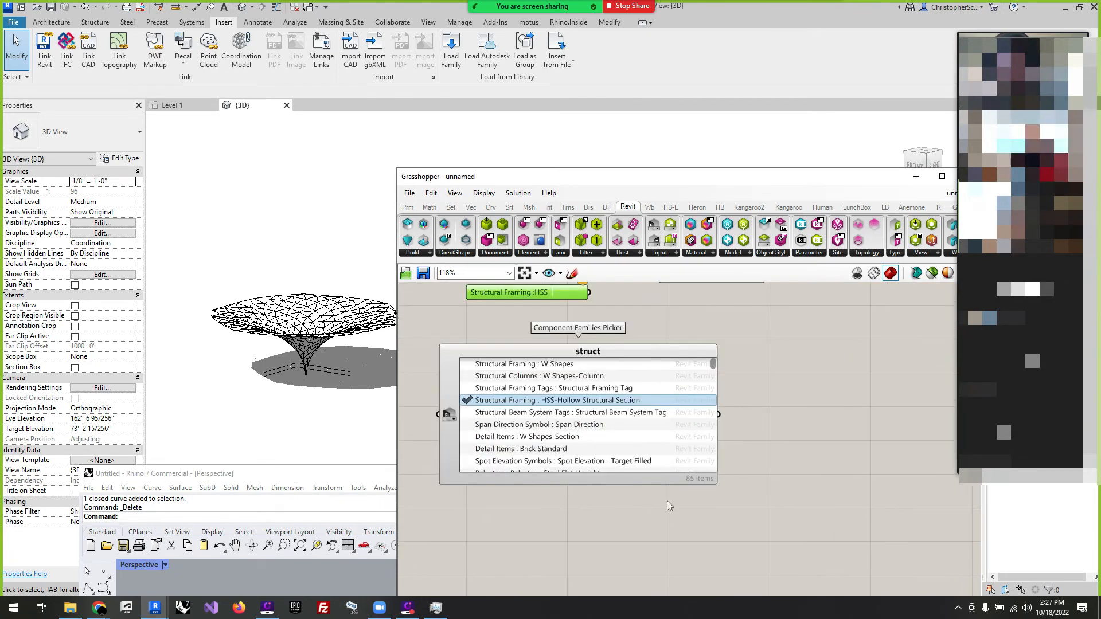
{"action": "left_click_drag", "start_coordinate": [655, 352], "coordinate": [659, 393]}
{"action": "scroll", "coordinate": [744, 458], "scroll_direction": "up", "scroll_amount": 4}
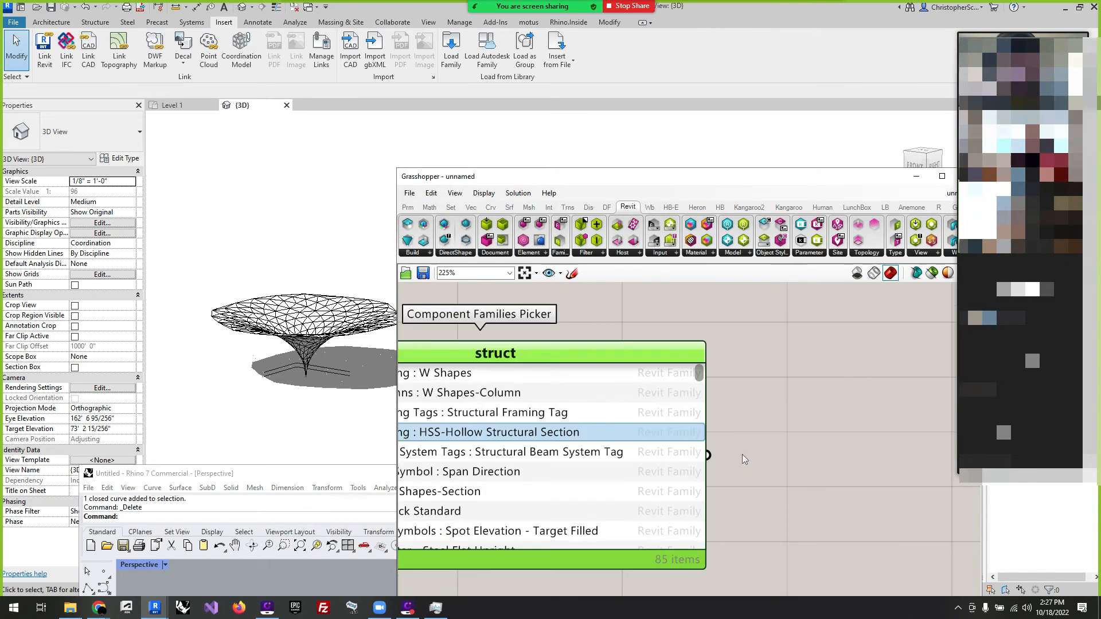
{"action": "scroll", "coordinate": [721, 481], "scroll_direction": "down", "scroll_amount": 4}
{"action": "left_click", "coordinate": [721, 481]}
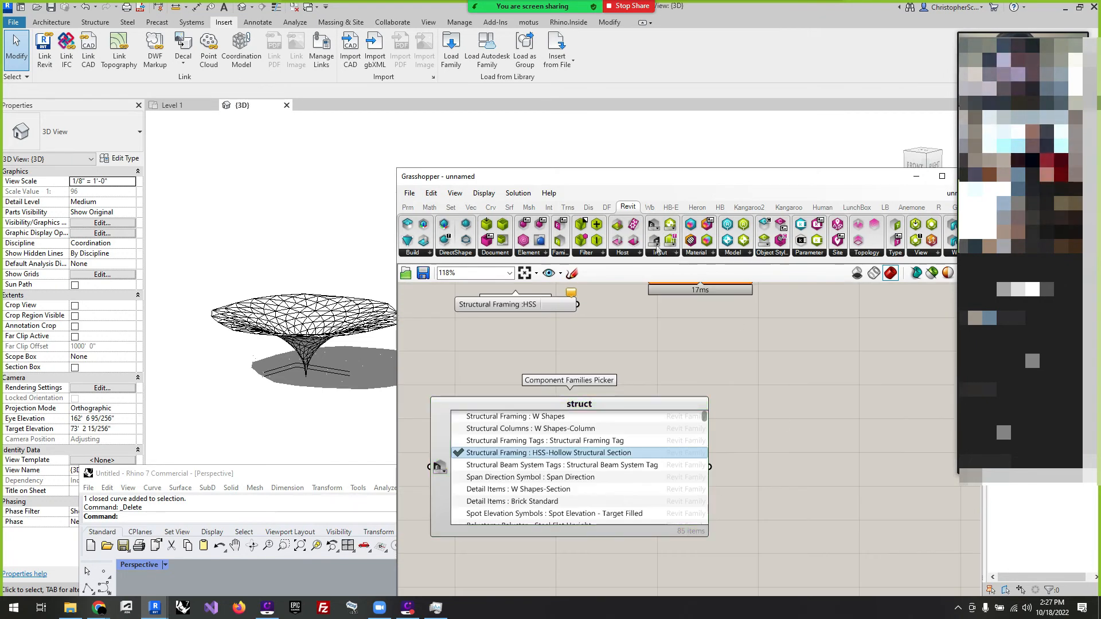
Place a Levels Picker beside the Component Families Picker and choose Level 1 in it.
{"action": "left_click", "coordinate": [660, 258]}
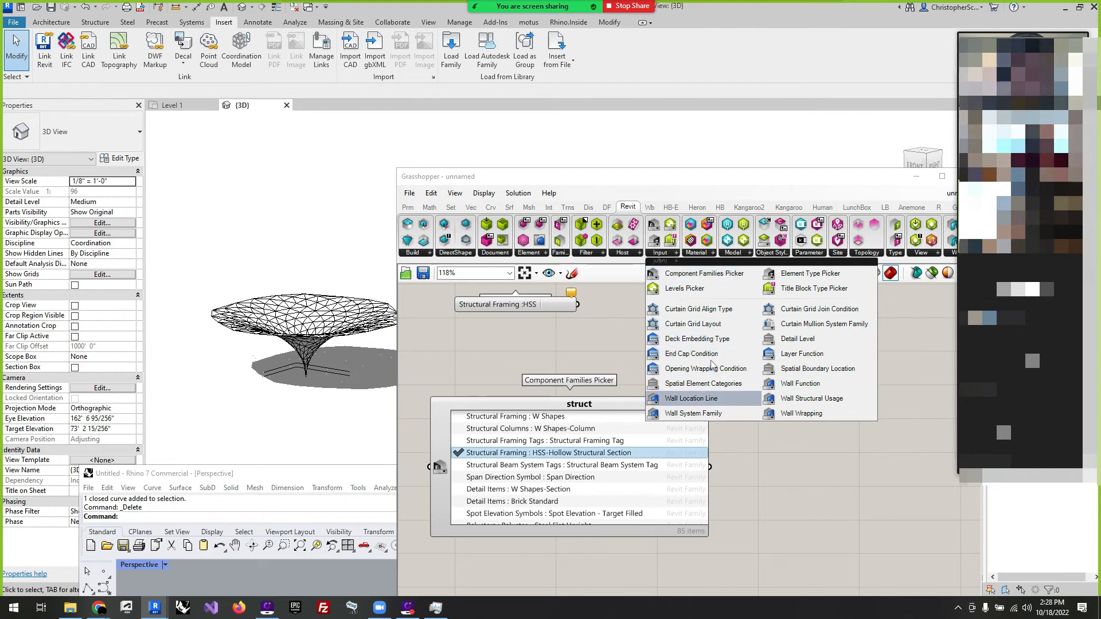
{"action": "left_click", "coordinate": [684, 291]}
{"action": "left_click", "coordinate": [795, 448]}
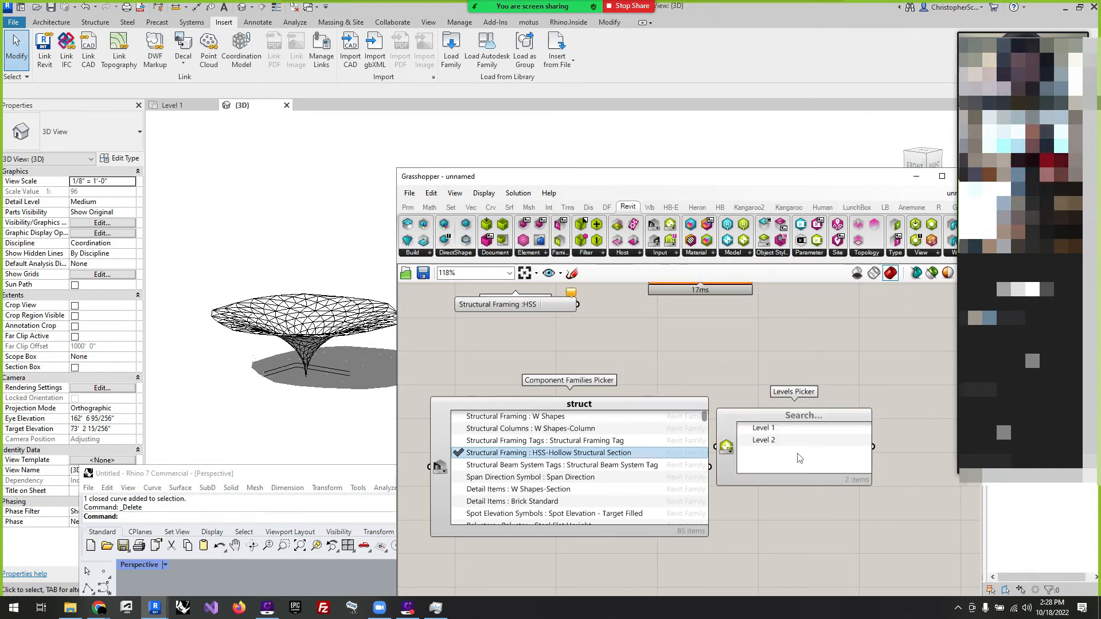
{"action": "scroll", "coordinate": [826, 512], "scroll_direction": "down", "scroll_amount": 3}
{"action": "scroll", "coordinate": [745, 350], "scroll_direction": "up", "scroll_amount": 3}
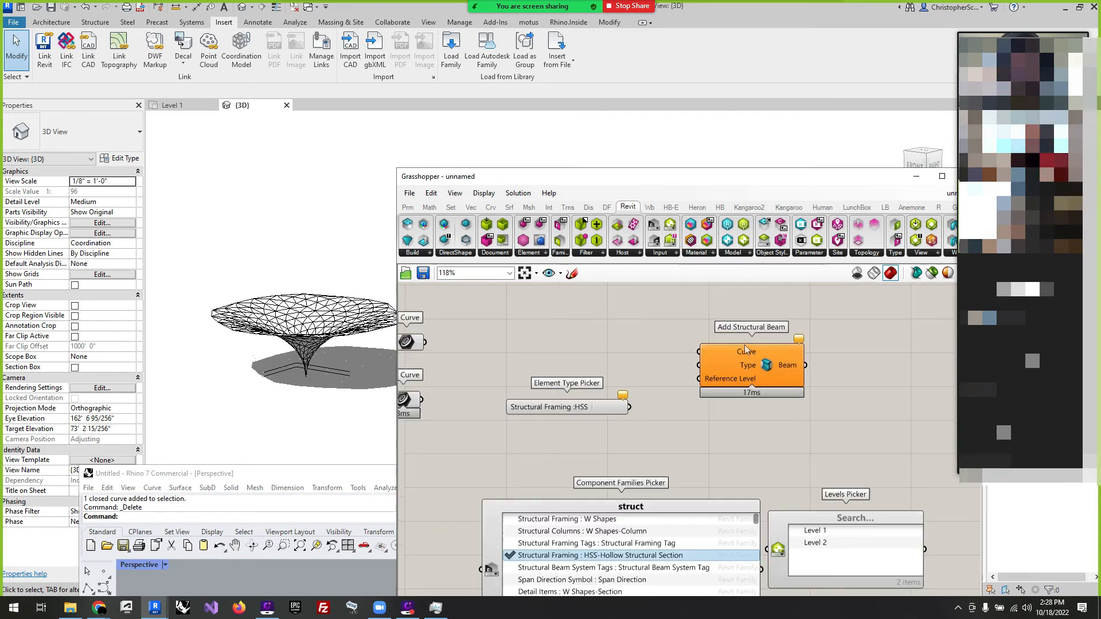
{"action": "left_click", "coordinate": [814, 532]}
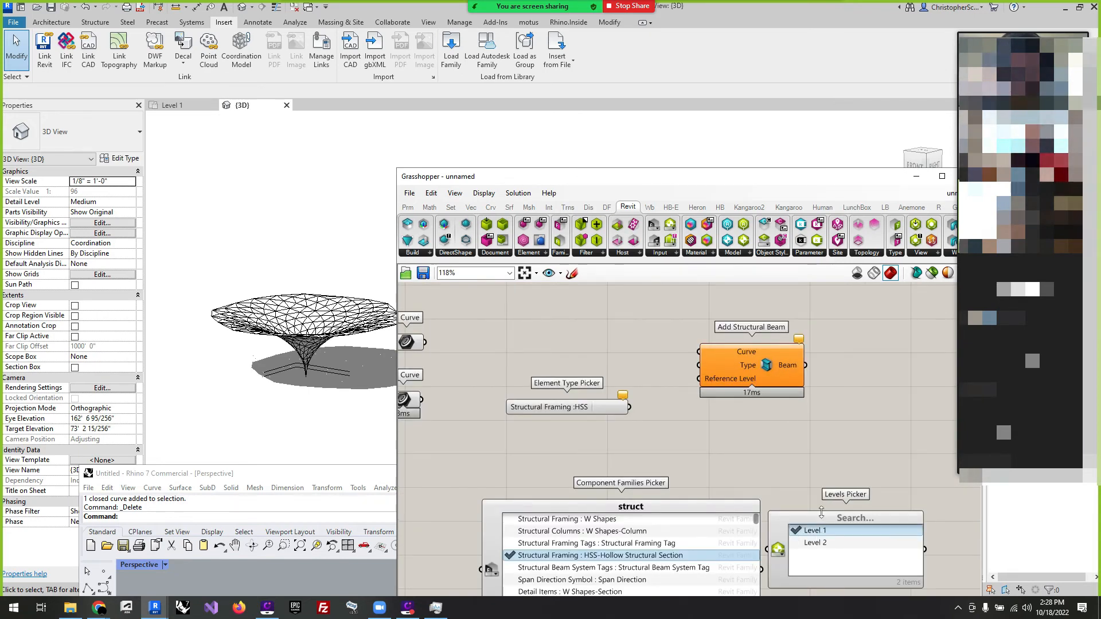
Move the Levels Picker near Add Structural Beam, wire it to Reference Level, and shift the Element Type Picker above it.
{"action": "left_click_drag", "start_coordinate": [821, 512], "coordinate": [542, 431]}
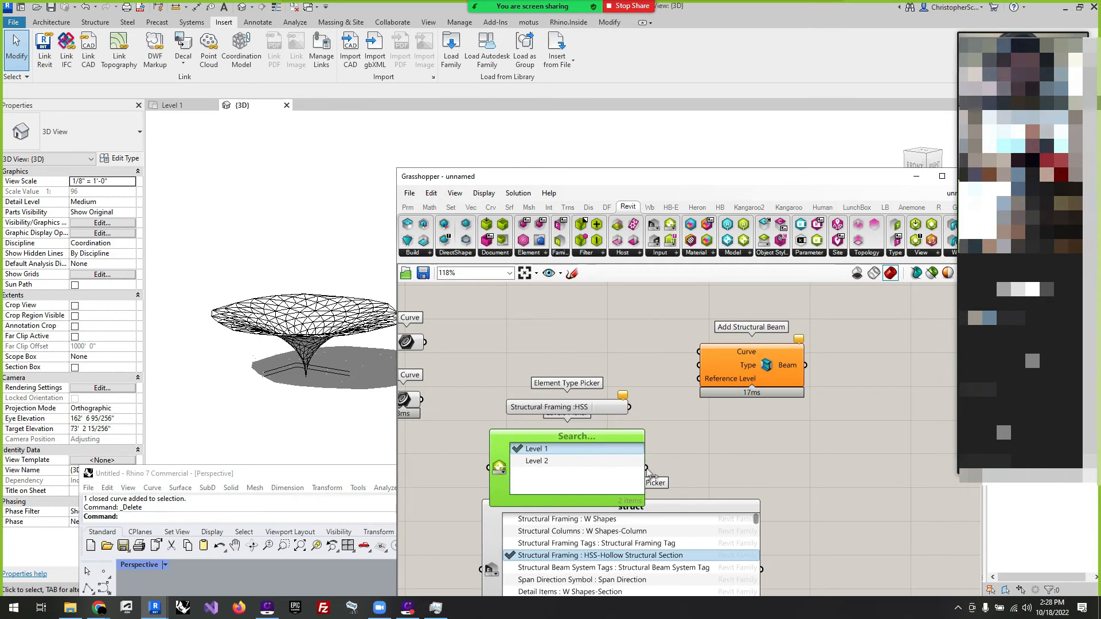
{"action": "left_click_drag", "start_coordinate": [676, 443], "coordinate": [697, 380]}
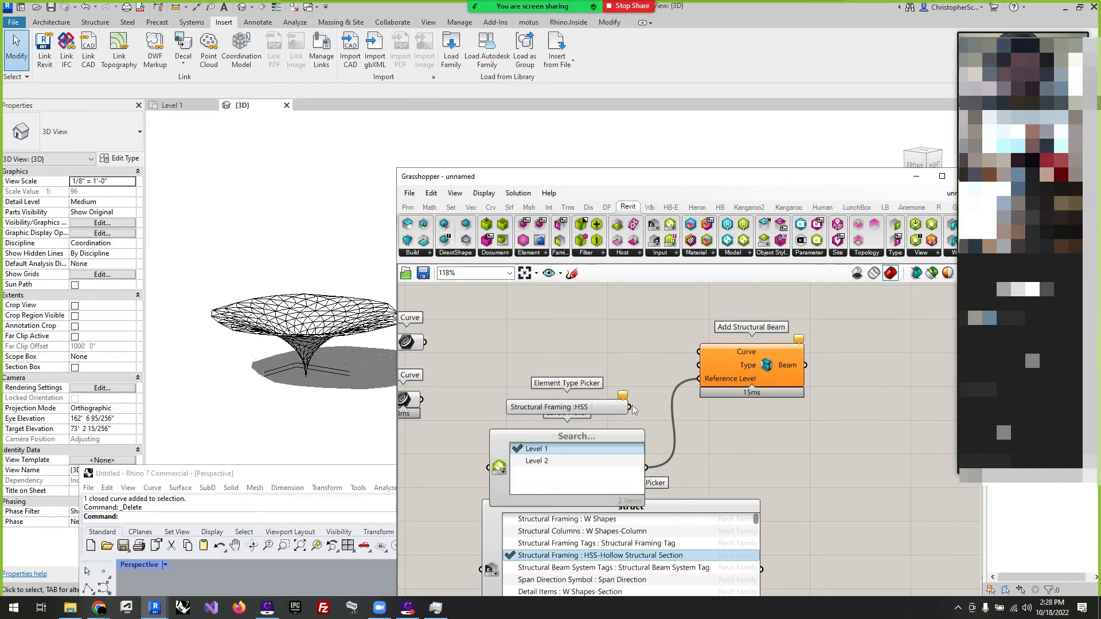
{"action": "left_click_drag", "start_coordinate": [601, 411], "coordinate": [592, 340]}
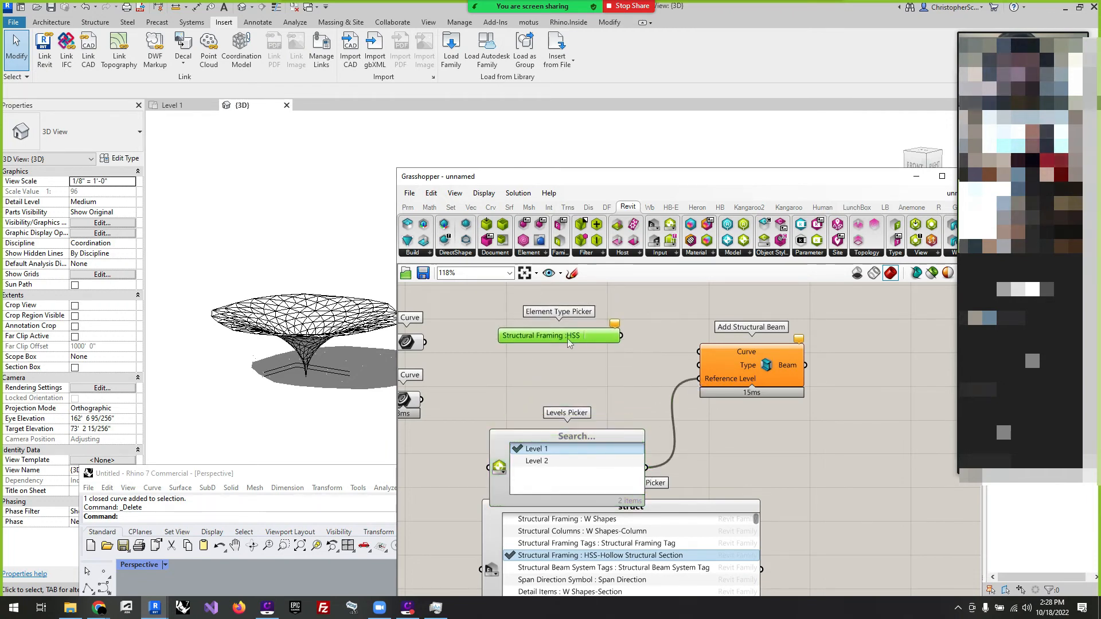
{"action": "left_click", "coordinate": [665, 557]}
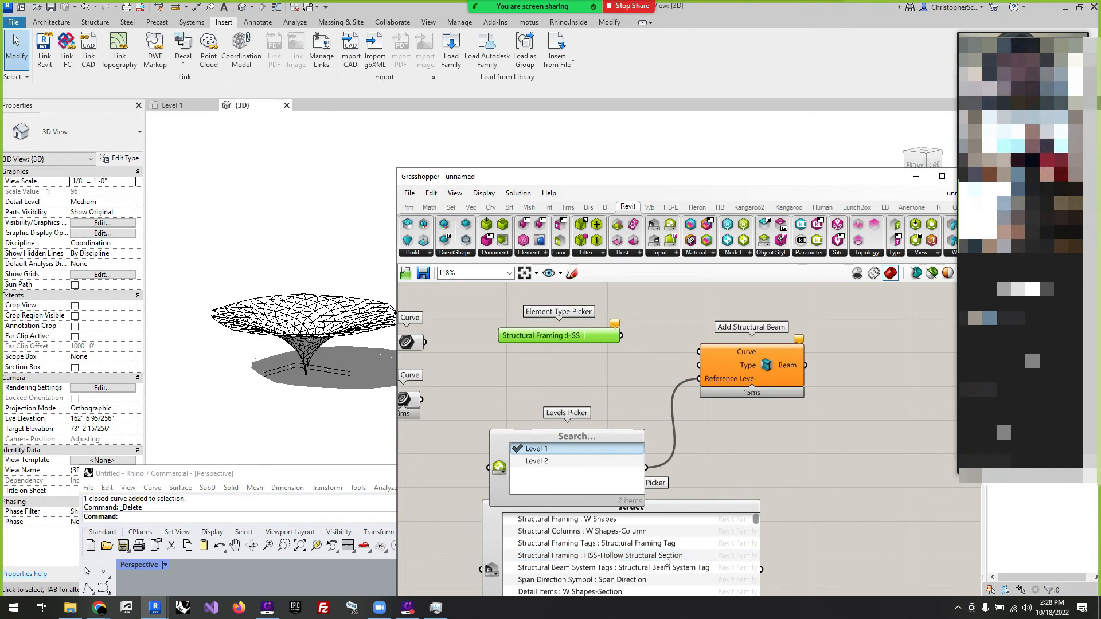
{"action": "right_click", "coordinate": [645, 560]}
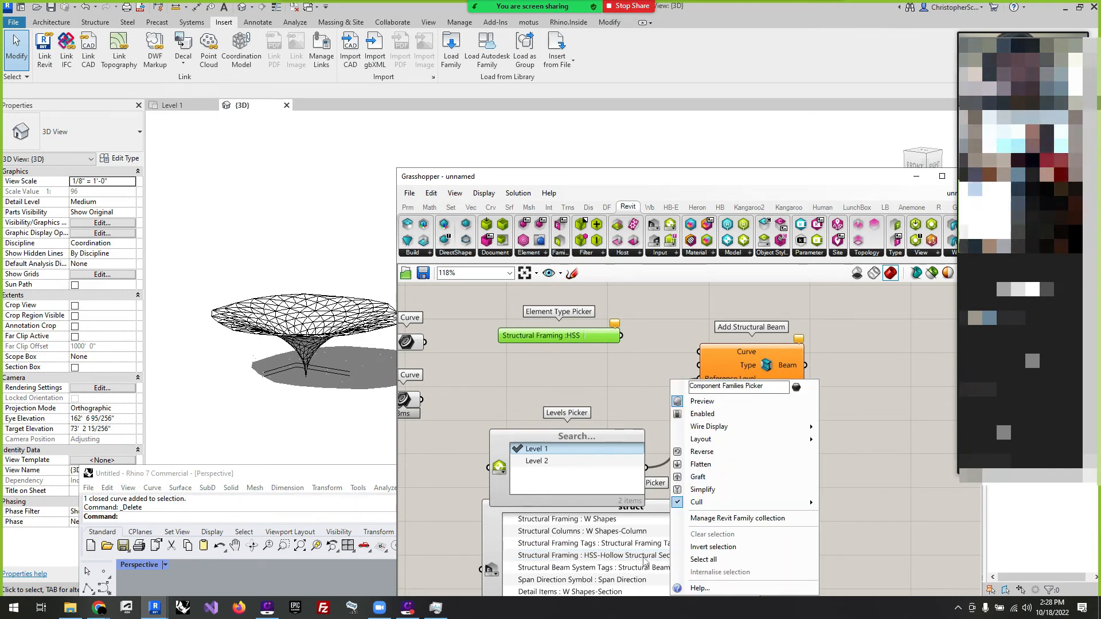
{"action": "left_click", "coordinate": [645, 560]}
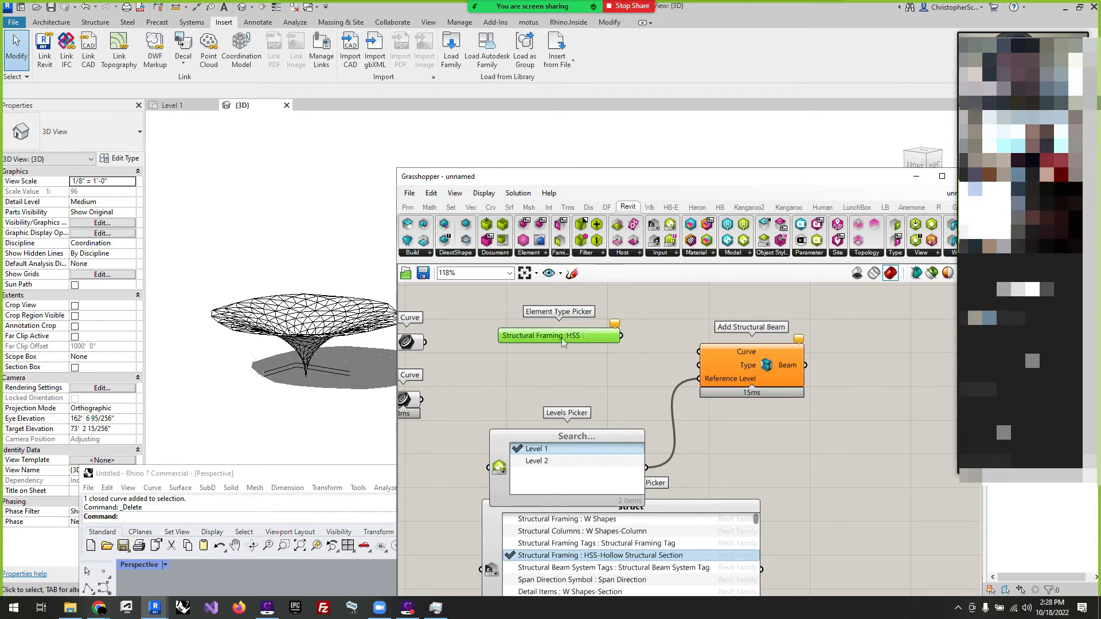
{"action": "right_click", "coordinate": [565, 336]}
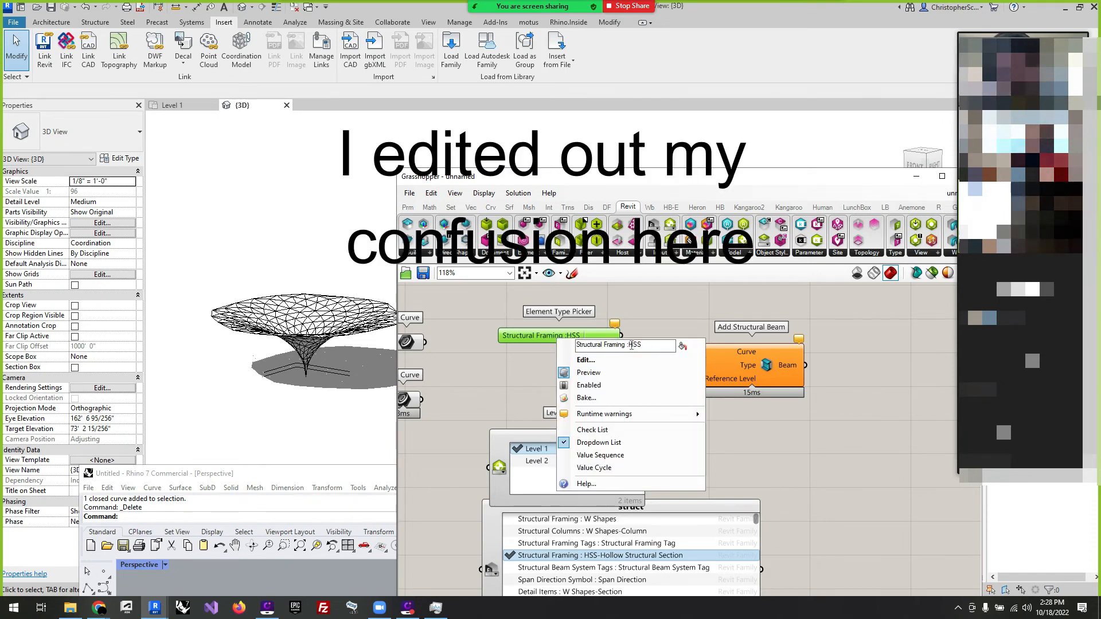
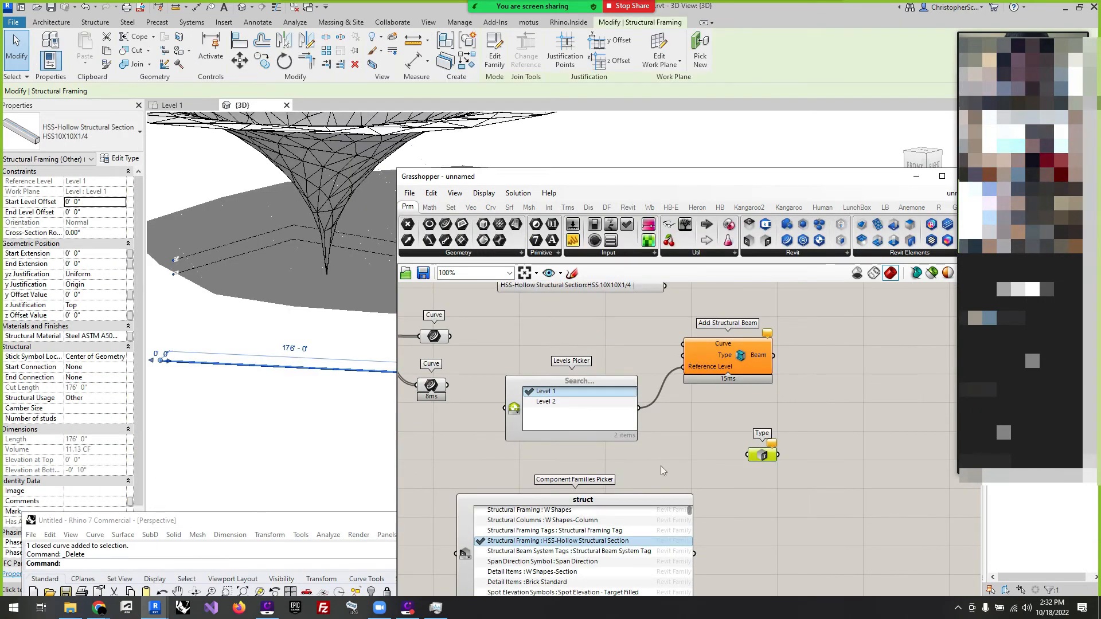
Filter the Type parameter's element types by the Structural Framing category and choose the third HSS-Hollow Structural Section type.
{"action": "right_click", "coordinate": [761, 457]}
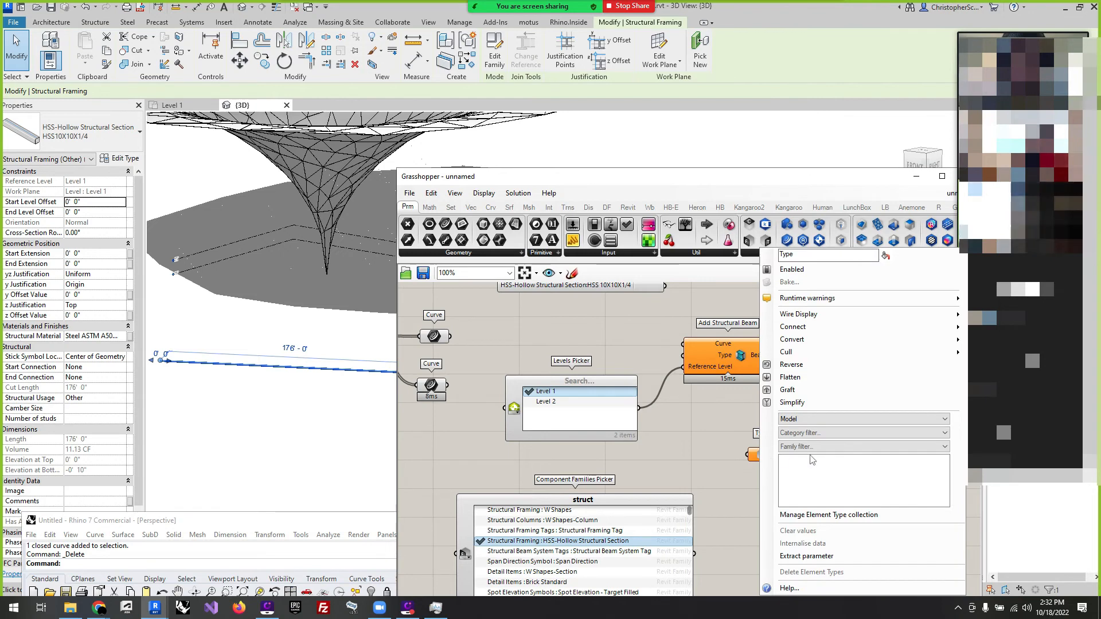
{"action": "left_click", "coordinate": [838, 434]}
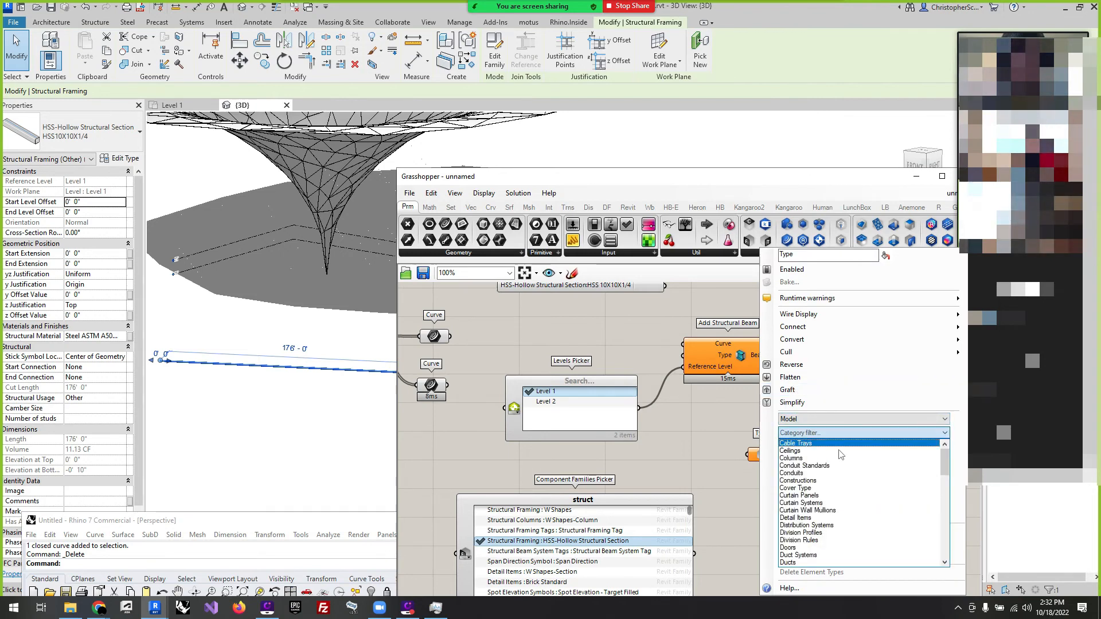
{"action": "scroll", "coordinate": [837, 481], "scroll_direction": "down", "scroll_amount": 4}
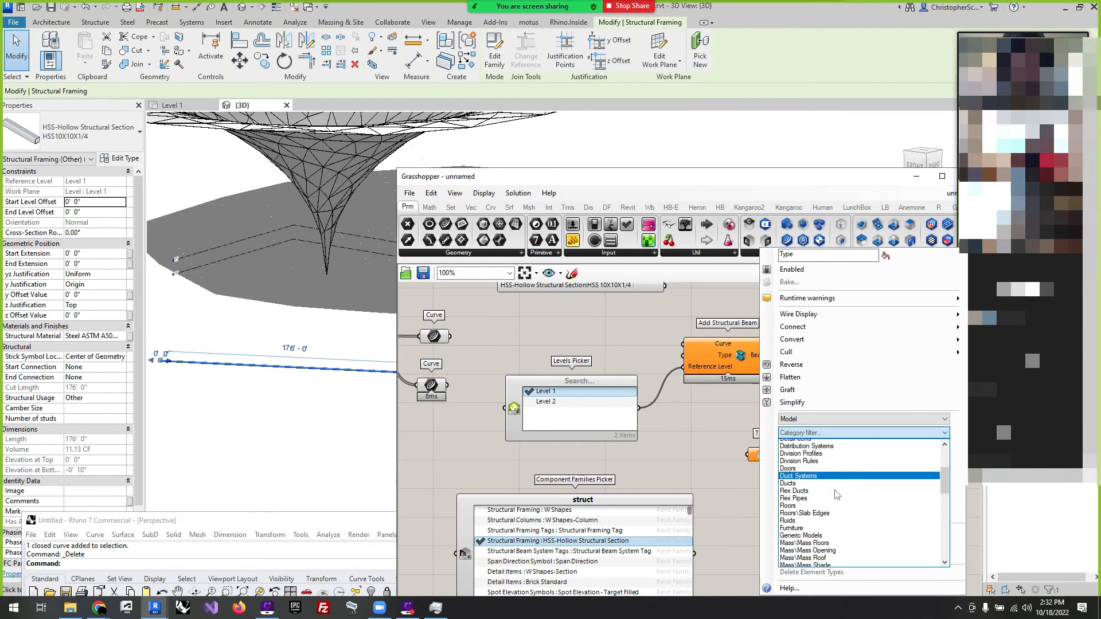
{"action": "scroll", "coordinate": [835, 494], "scroll_direction": "down", "scroll_amount": 12}
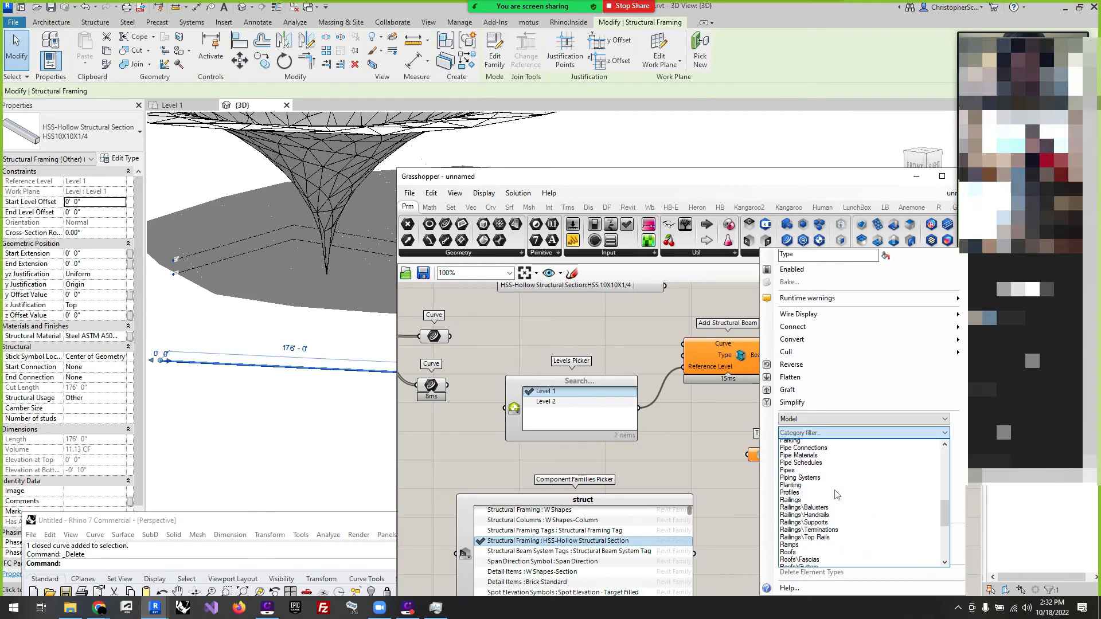
{"action": "scroll", "coordinate": [835, 494], "scroll_direction": "down", "scroll_amount": 5}
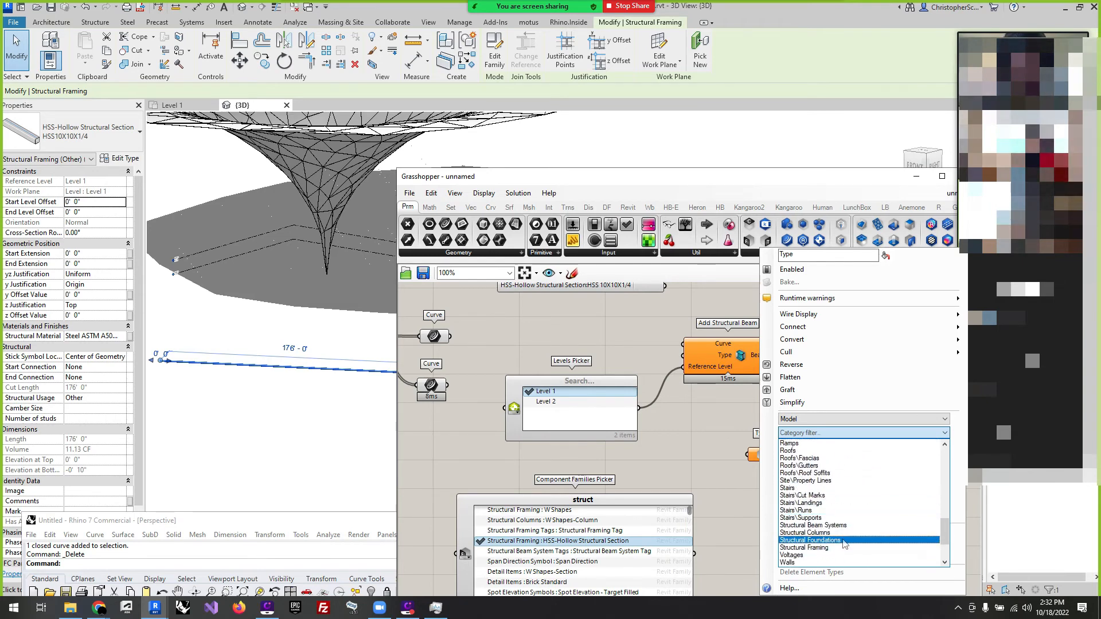
{"action": "left_click", "coordinate": [843, 547]}
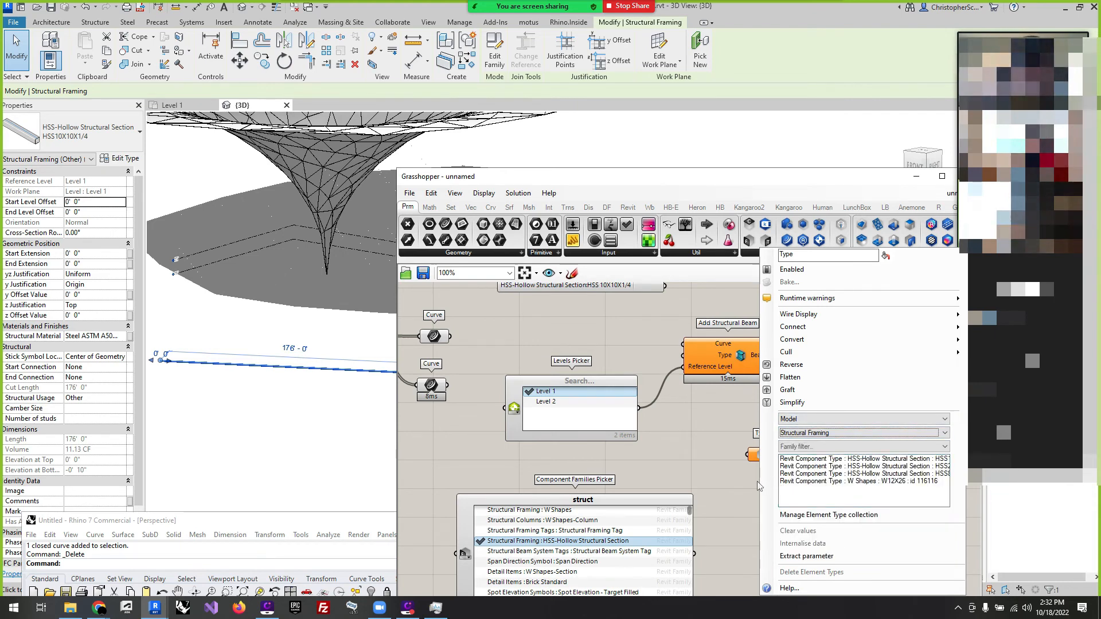
{"action": "left_click", "coordinate": [911, 475]}
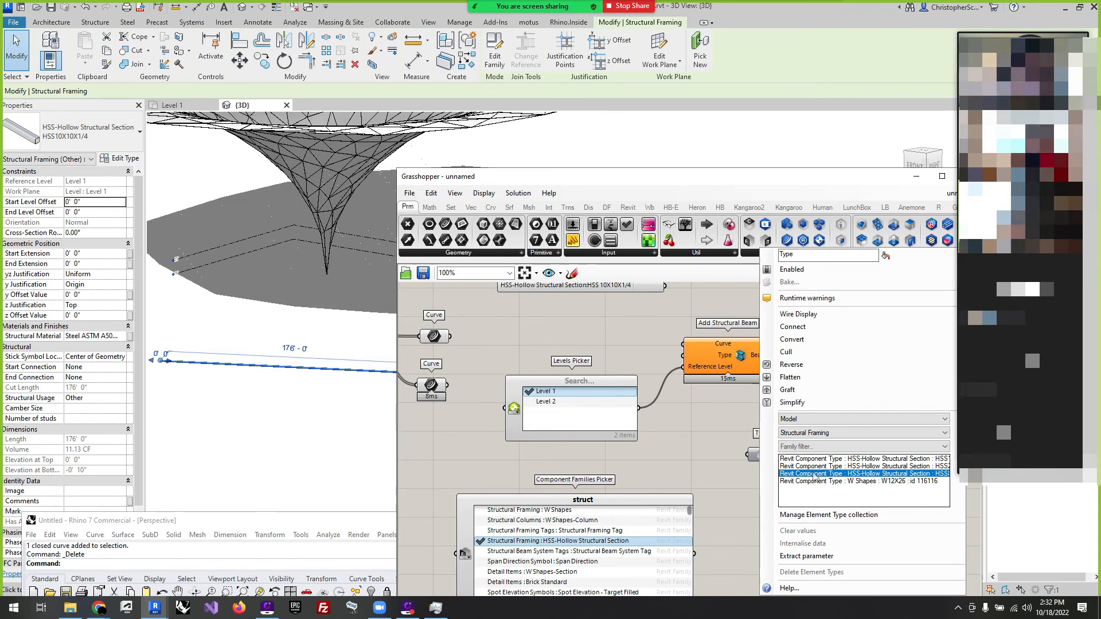
Move the Grasshopper window so its whole canvas is accessible and select the Type parameter.
{"action": "left_click", "coordinate": [622, 180]}
{"action": "left_click_drag", "start_coordinate": [622, 181], "coordinate": [397, 45]}
{"action": "left_click", "coordinate": [539, 320]}
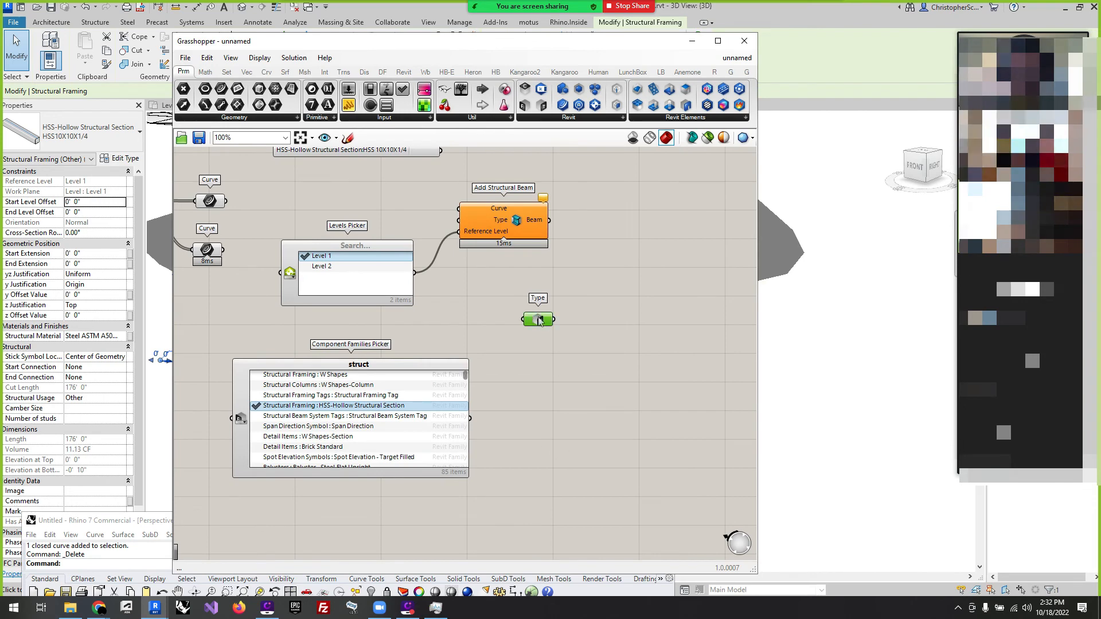
Place a Panel beside the Type parameter and wire the Type output into it to show the chosen element type.
{"action": "right_click", "coordinate": [539, 320]}
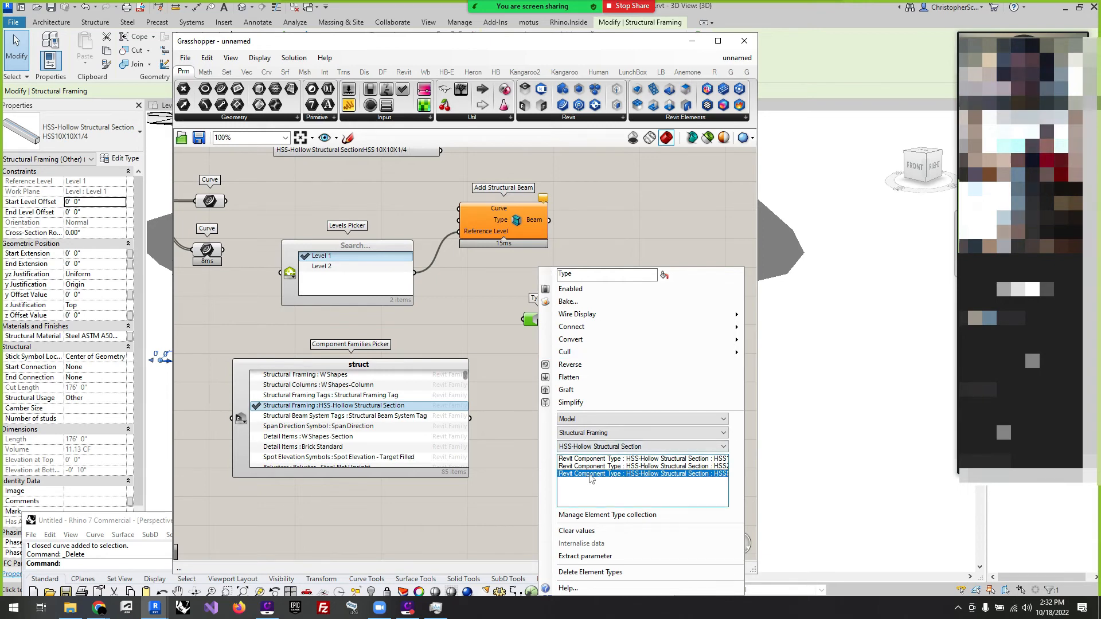
{"action": "left_click", "coordinate": [508, 449]}
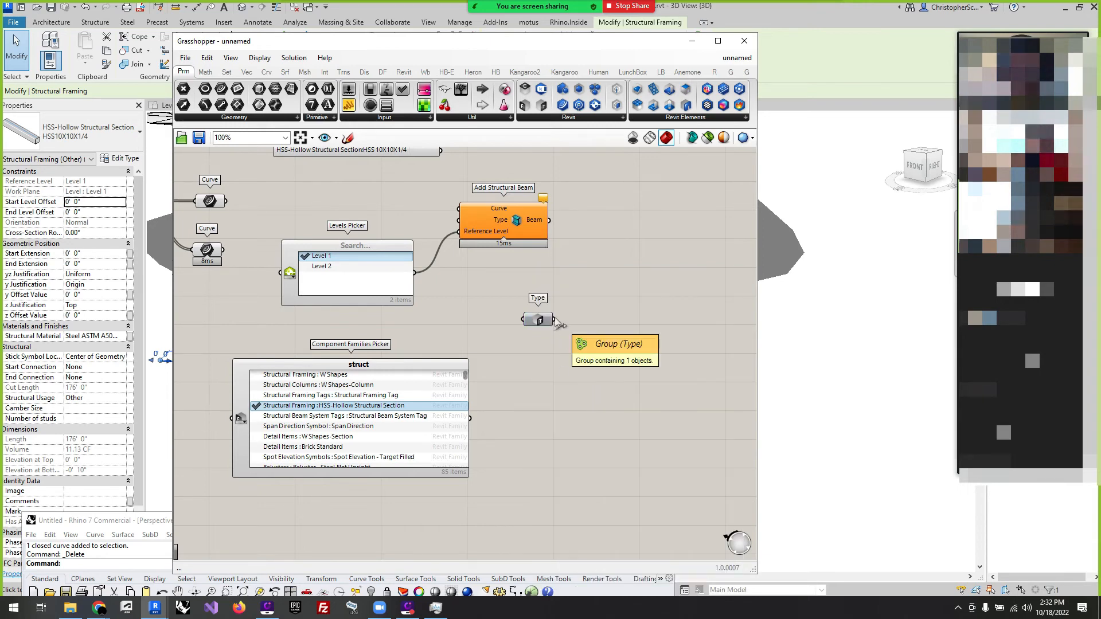
{"action": "double_click", "coordinate": [599, 358]}
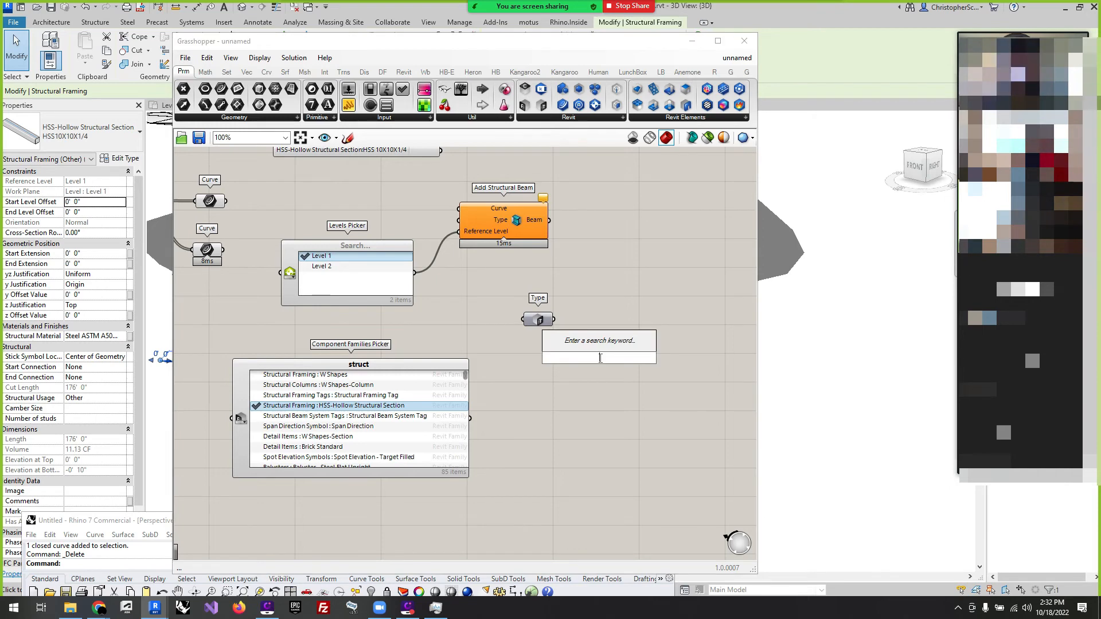
{"action": "type", "text": "panel"}
{"action": "key", "text": "Return"}
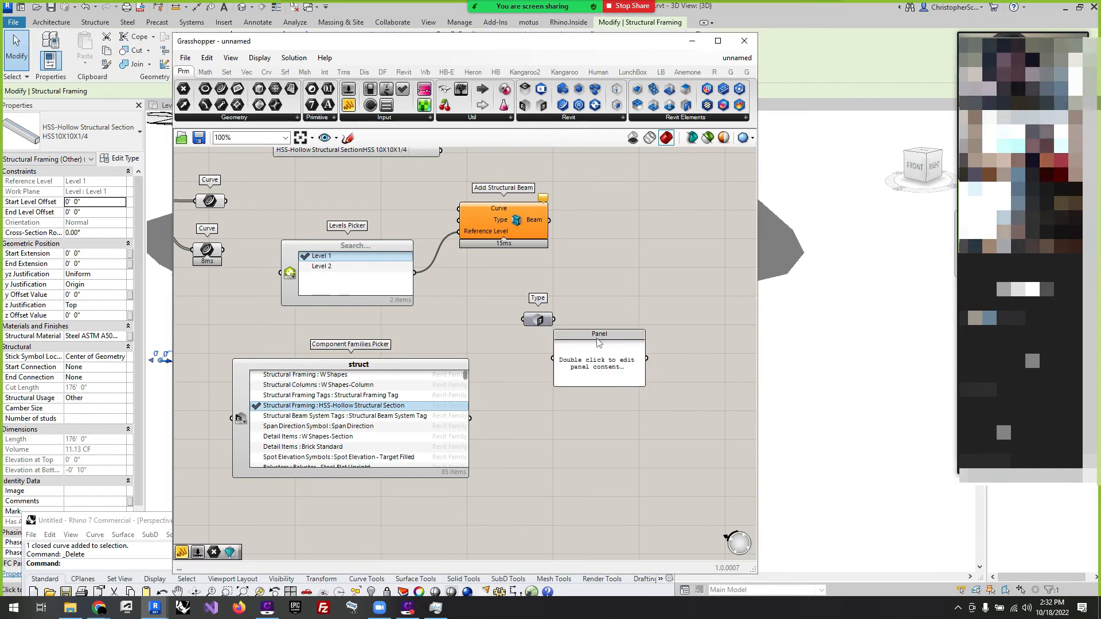
{"action": "left_click_drag", "start_coordinate": [615, 370], "coordinate": [609, 368]}
{"action": "left_click_drag", "start_coordinate": [552, 320], "coordinate": [584, 375]}
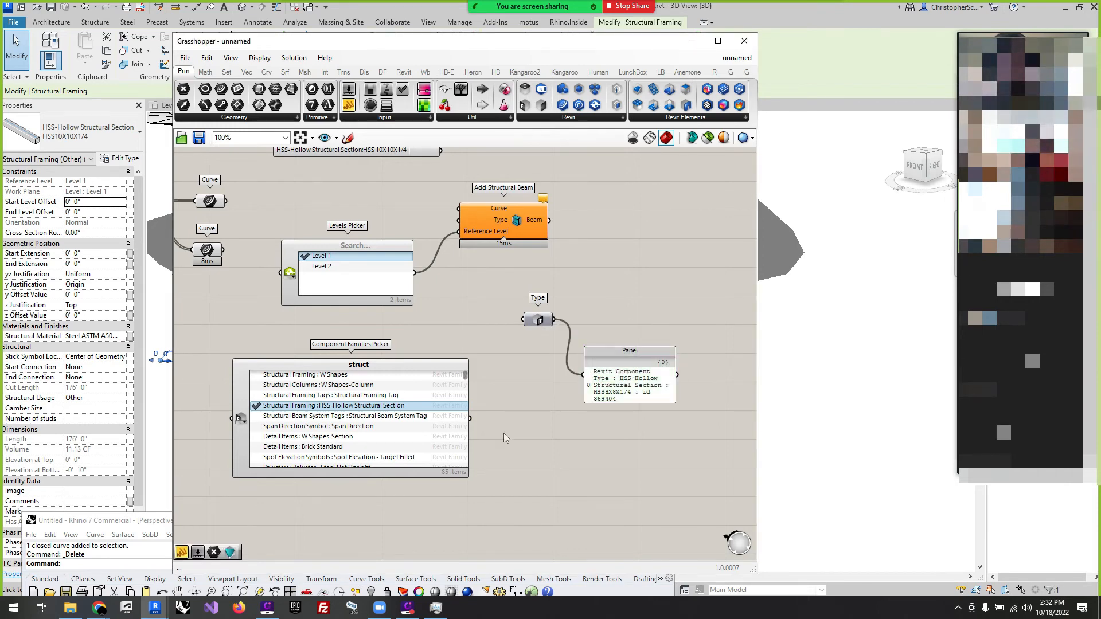
Delete the Component Families Picker from the canvas.
{"action": "left_click", "coordinate": [417, 417]}
{"action": "left_click", "coordinate": [379, 366]}
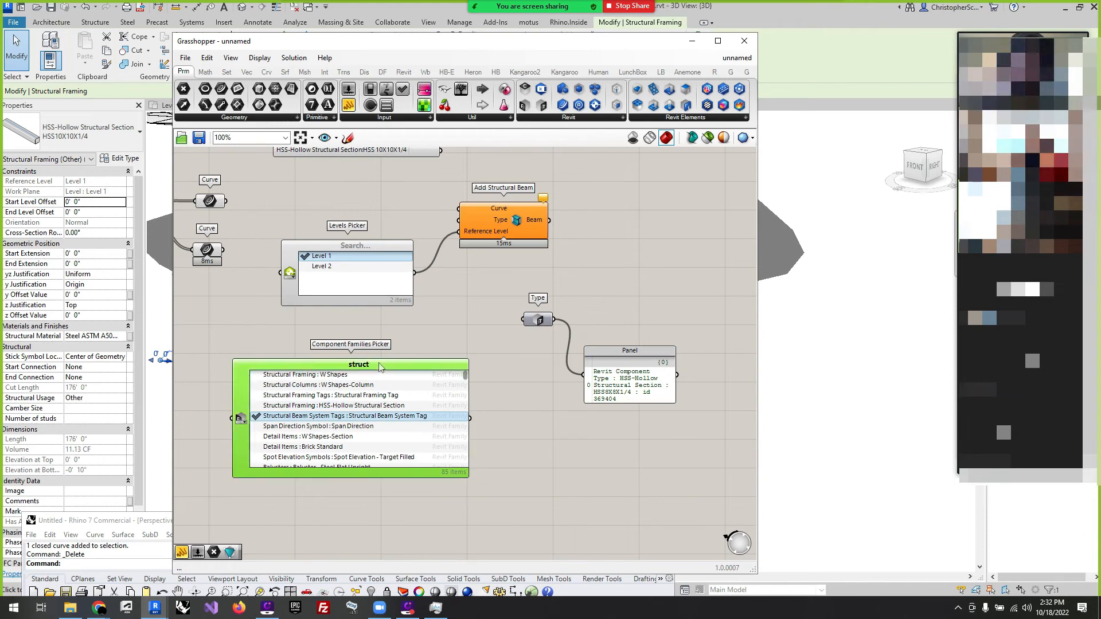
{"action": "key", "text": "Delete"}
Widen the Panel connected to the Type parameter so its text spans longer lines.
{"action": "scroll", "coordinate": [454, 425], "scroll_direction": "down", "scroll_amount": 3}
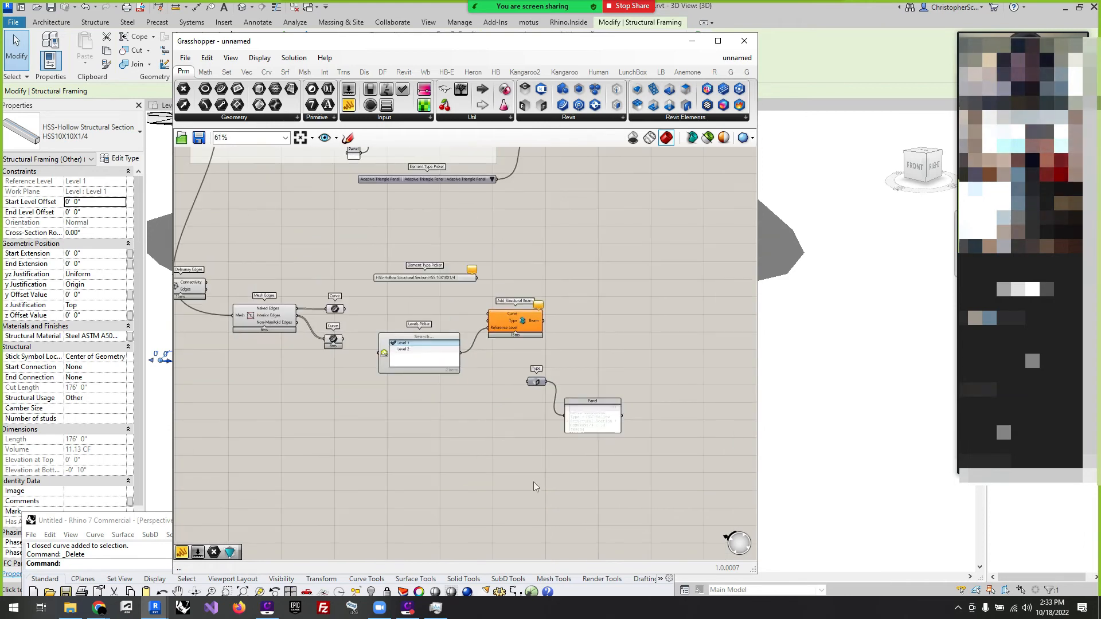
{"action": "scroll", "coordinate": [441, 163], "scroll_direction": "up", "scroll_amount": 5}
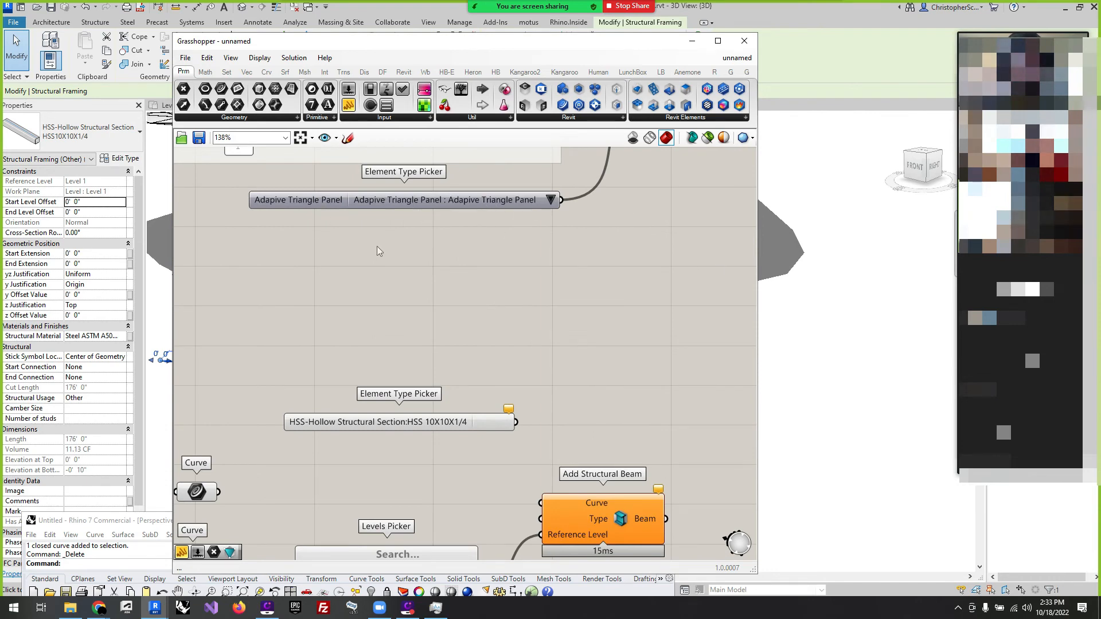
{"action": "scroll", "coordinate": [576, 242], "scroll_direction": "down", "scroll_amount": 4}
{"action": "scroll", "coordinate": [662, 391], "scroll_direction": "up", "scroll_amount": 4}
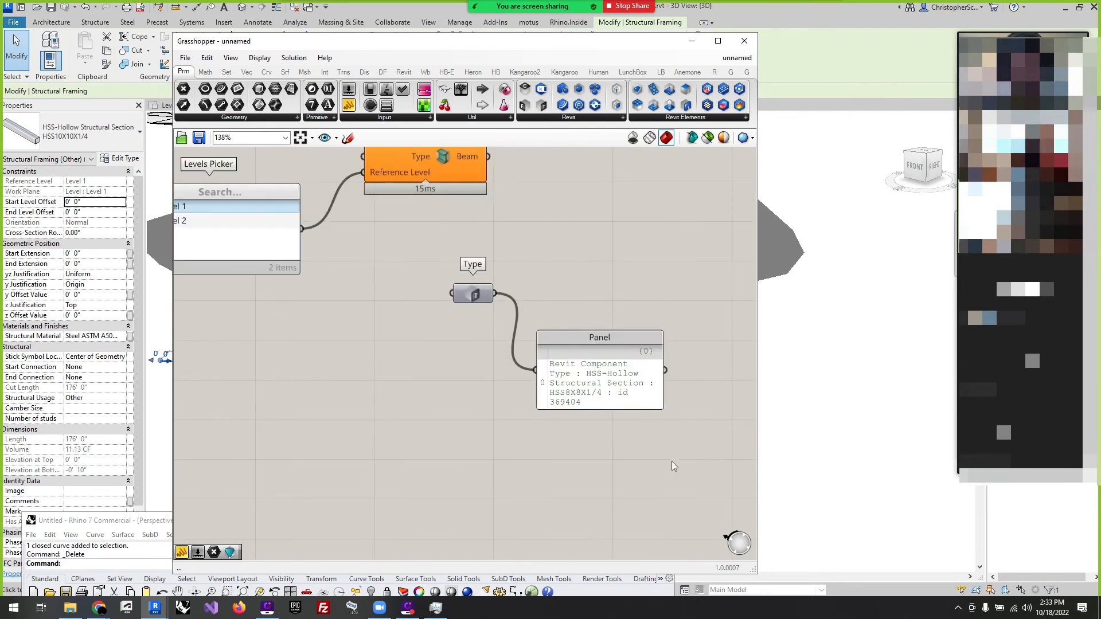
{"action": "left_click_drag", "start_coordinate": [662, 408], "coordinate": [742, 408]}
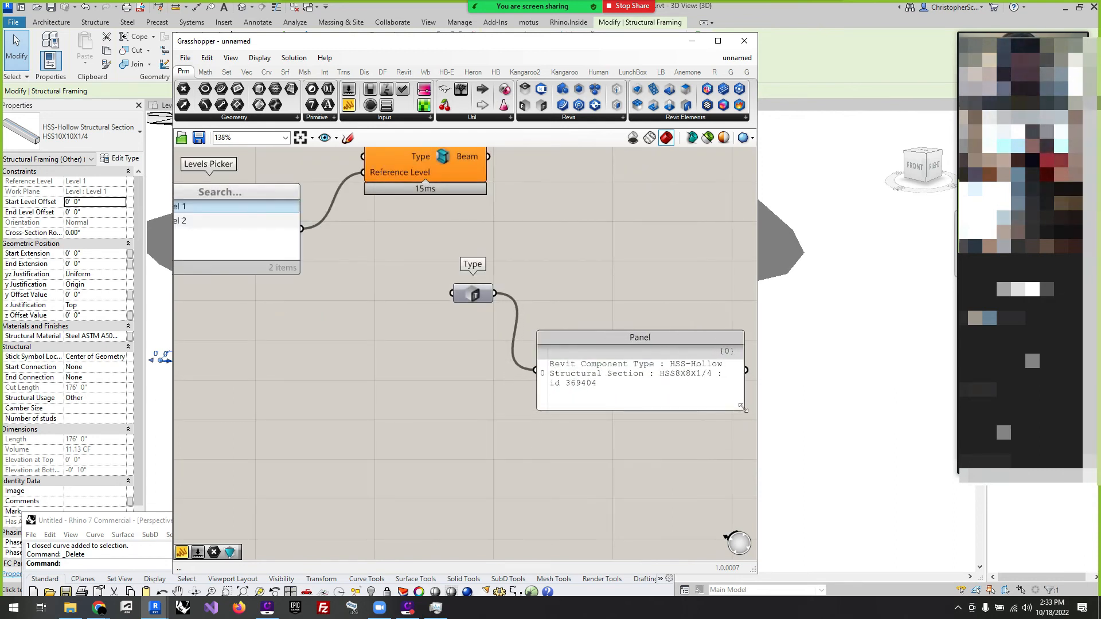
Review the Type parameter's category filter and HSS element type choices, and flatten the parameter's data.
{"action": "right_click", "coordinate": [470, 294]}
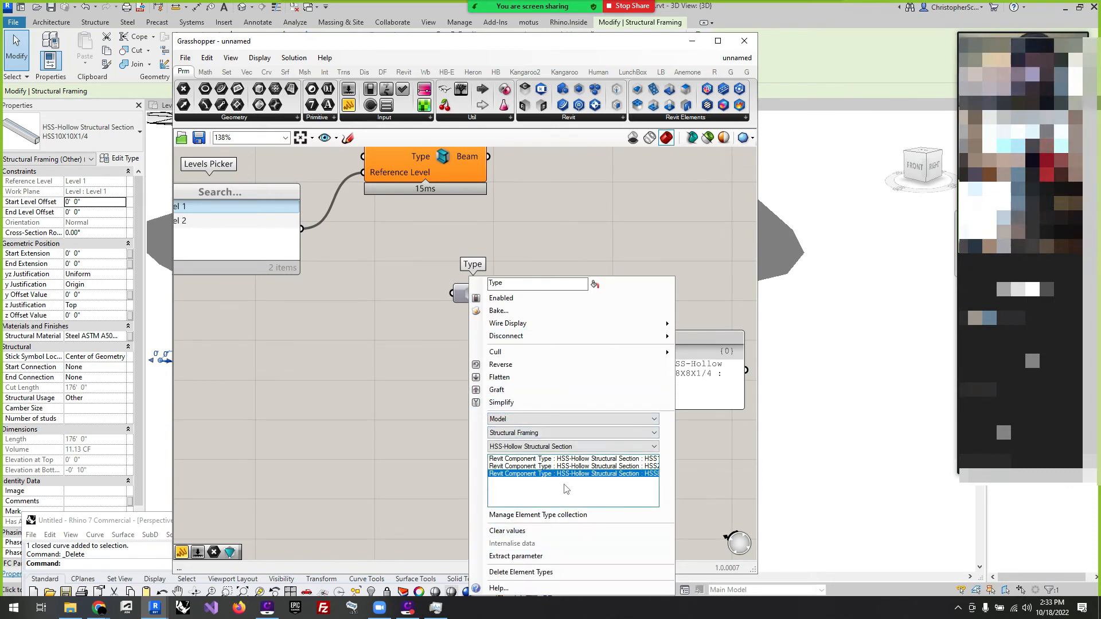
{"action": "left_click", "coordinate": [511, 420]}
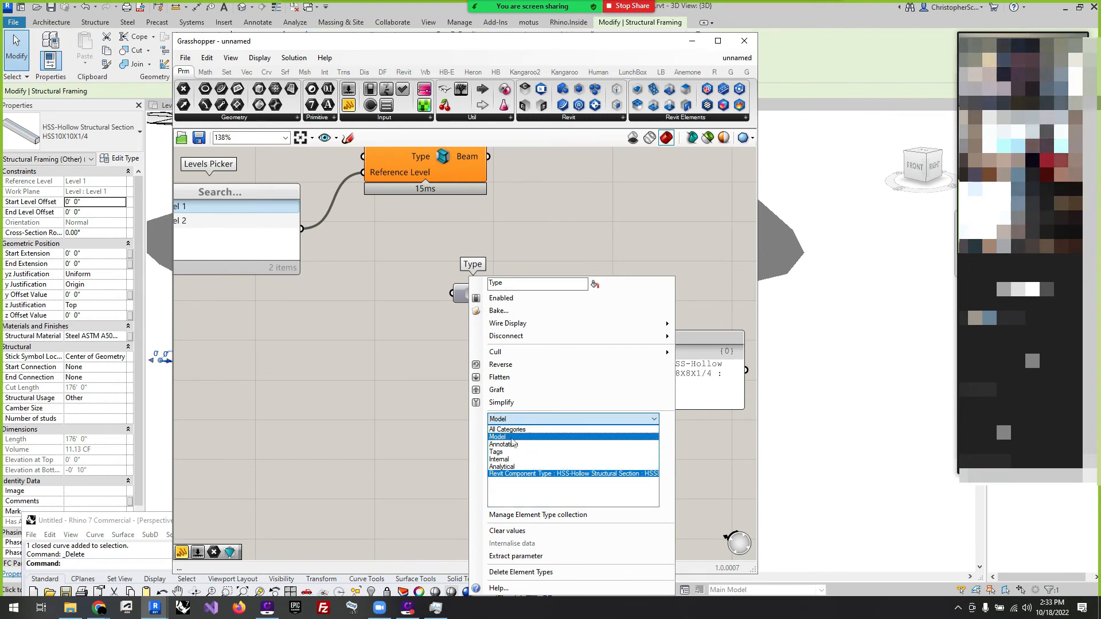
{"action": "left_click", "coordinate": [571, 381]}
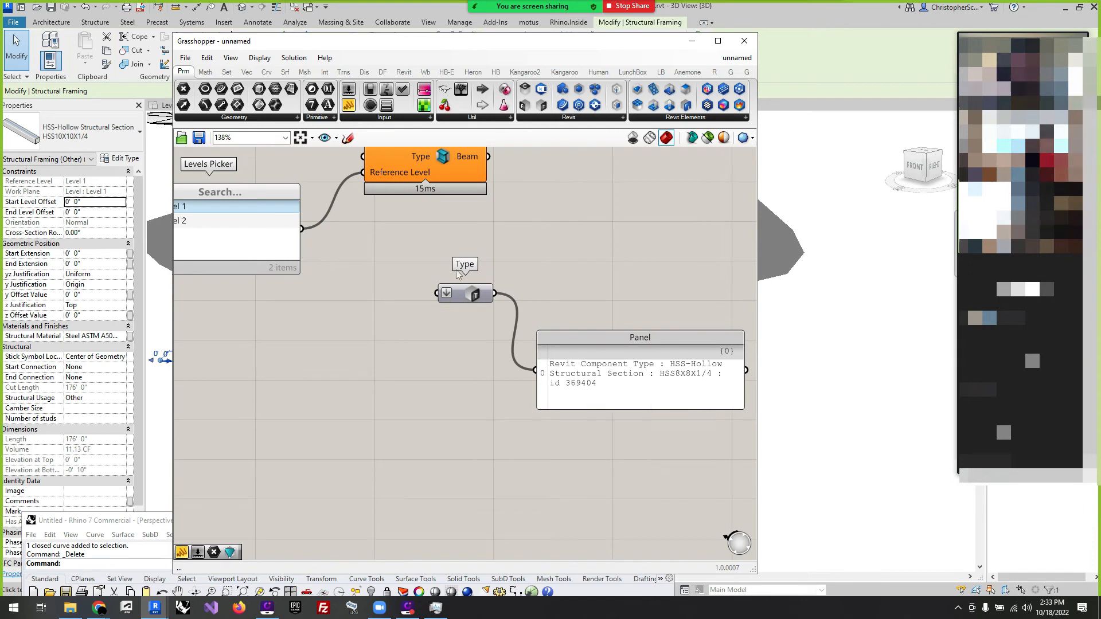
{"action": "right_click", "coordinate": [470, 301]}
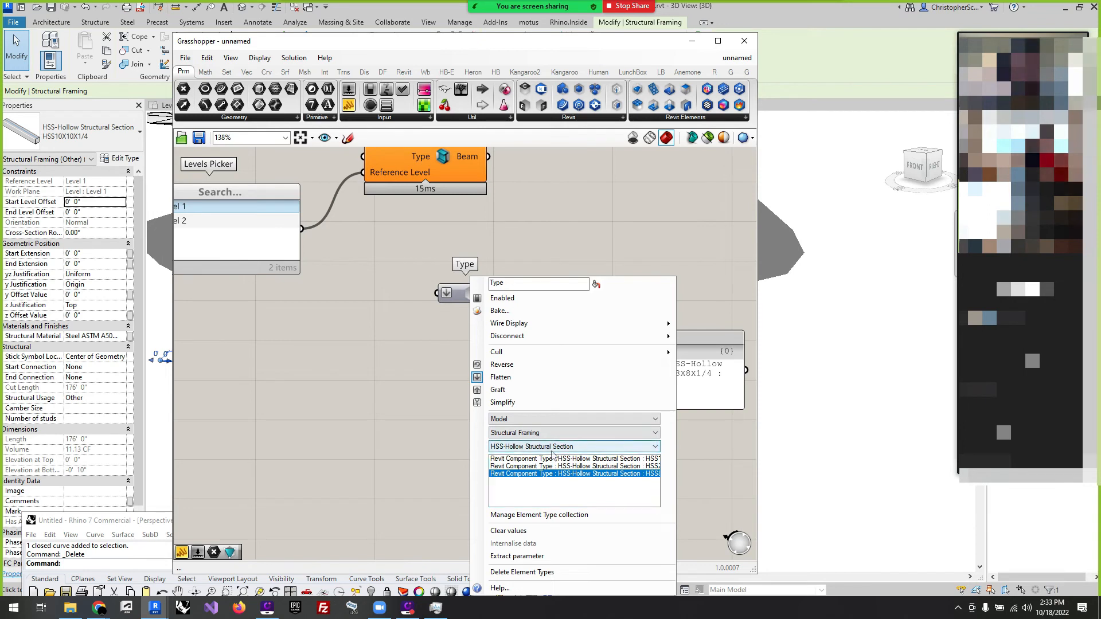
{"action": "left_click", "coordinate": [404, 469]}
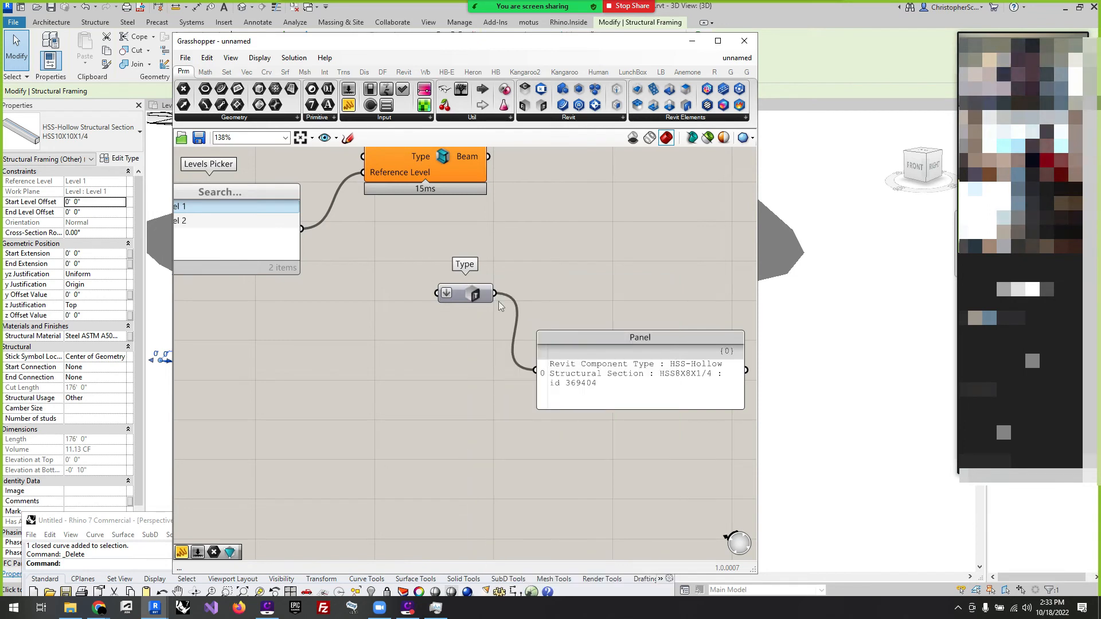
{"action": "mouse_move", "coordinate": [476, 300]}
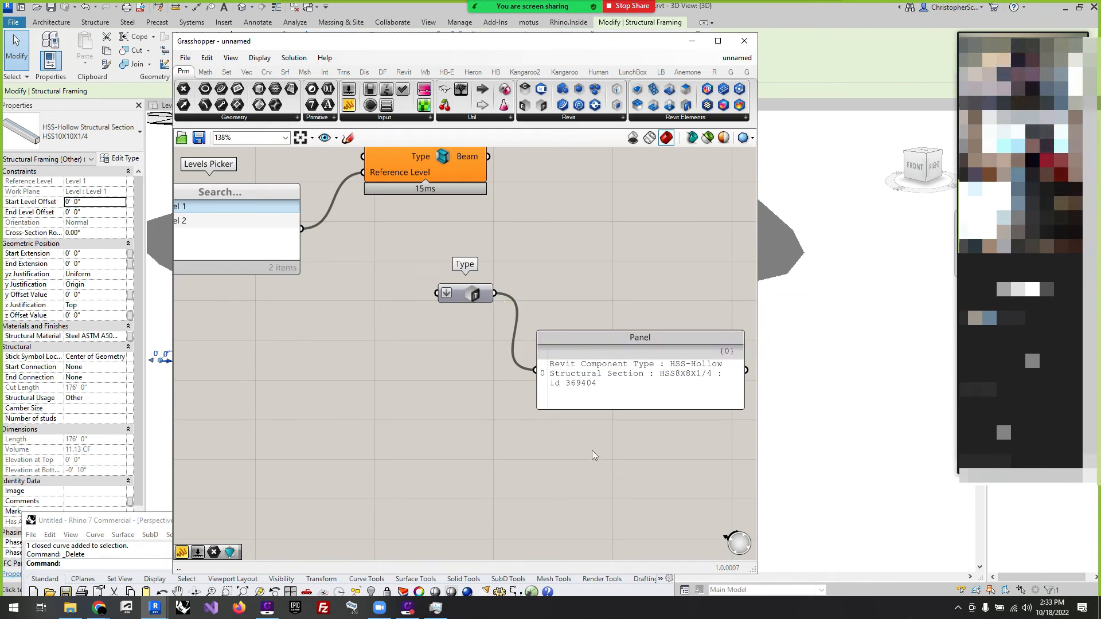
Move the Type parameter and its Panel farther below the Add Structural Beam component.
{"action": "scroll", "coordinate": [573, 434], "scroll_direction": "down", "scroll_amount": 3}
{"action": "left_click_drag", "start_coordinate": [503, 337], "coordinate": [486, 382]}
{"action": "left_click_drag", "start_coordinate": [616, 393], "coordinate": [581, 456]}
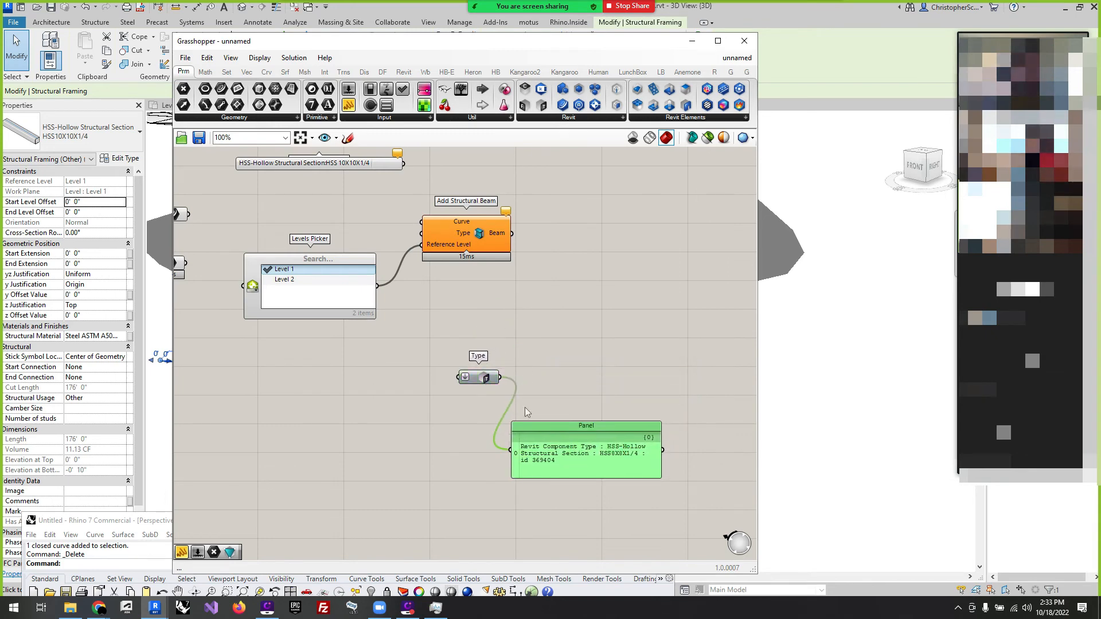
{"action": "right_click_drag", "start_coordinate": [415, 300], "coordinate": [462, 351]}
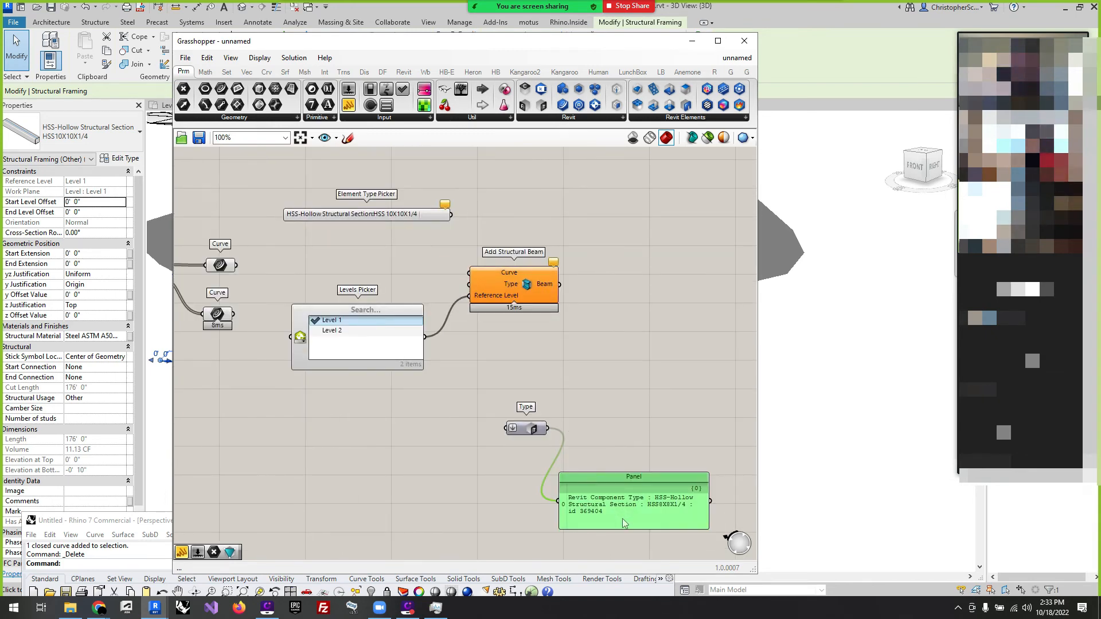
Deselect Level 1 in the Levels Picker and wire the Type parameter to Add Structural Beam's Type input.
{"action": "left_click", "coordinate": [376, 356]}
{"action": "left_click", "coordinate": [572, 445]}
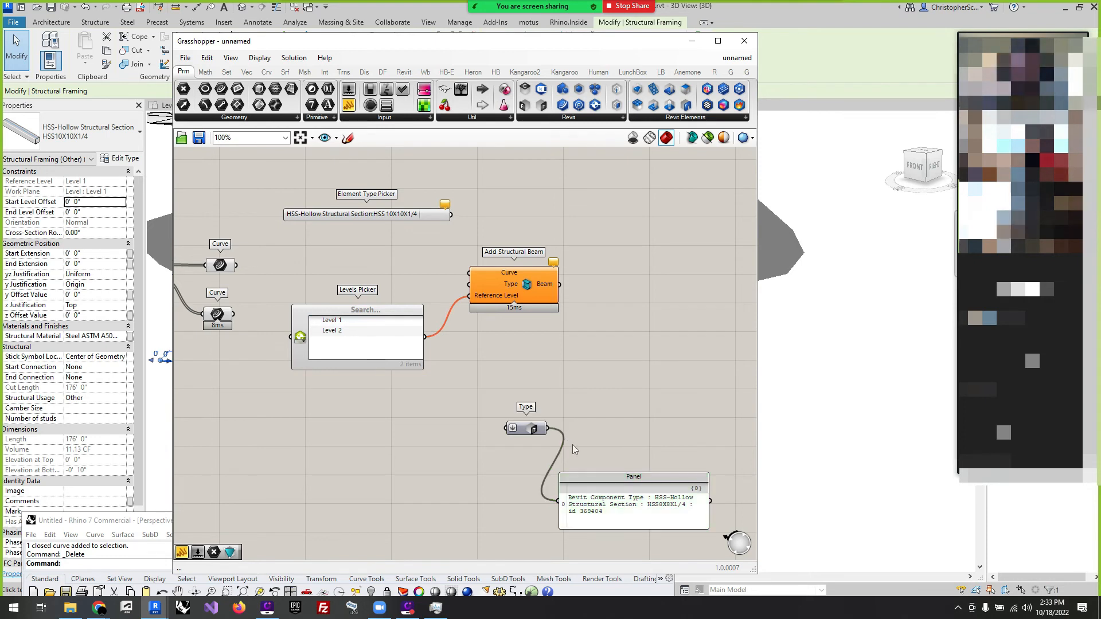
{"action": "left_click_drag", "start_coordinate": [533, 431], "coordinate": [469, 285]}
{"action": "left_click", "coordinate": [544, 388]}
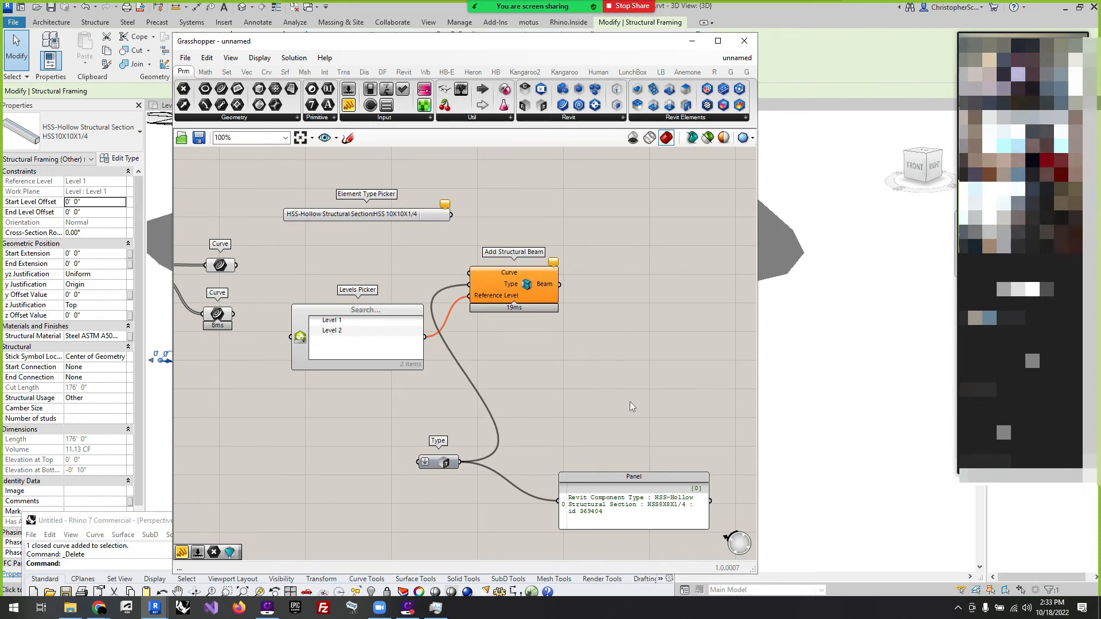
Move the naked-edges Curve parameter above Mesh Edges and wire the interior-edges Curve to Add Structural Beam's Curve input.
{"action": "scroll", "coordinate": [534, 357], "scroll_direction": "down", "scroll_amount": 3}
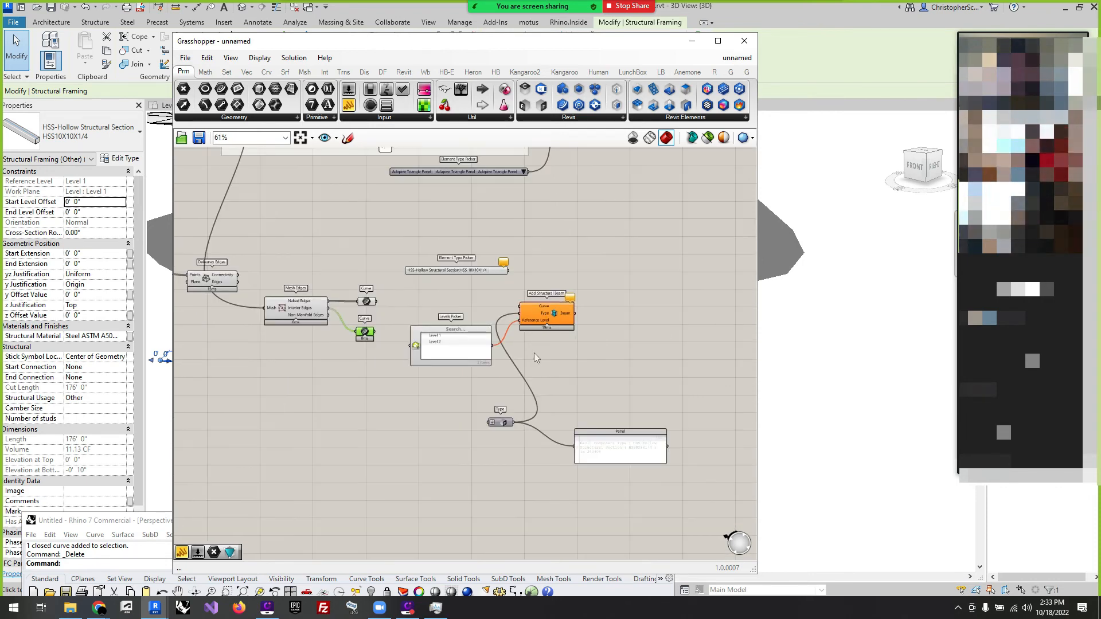
{"action": "scroll", "coordinate": [290, 291], "scroll_direction": "up", "scroll_amount": 4}
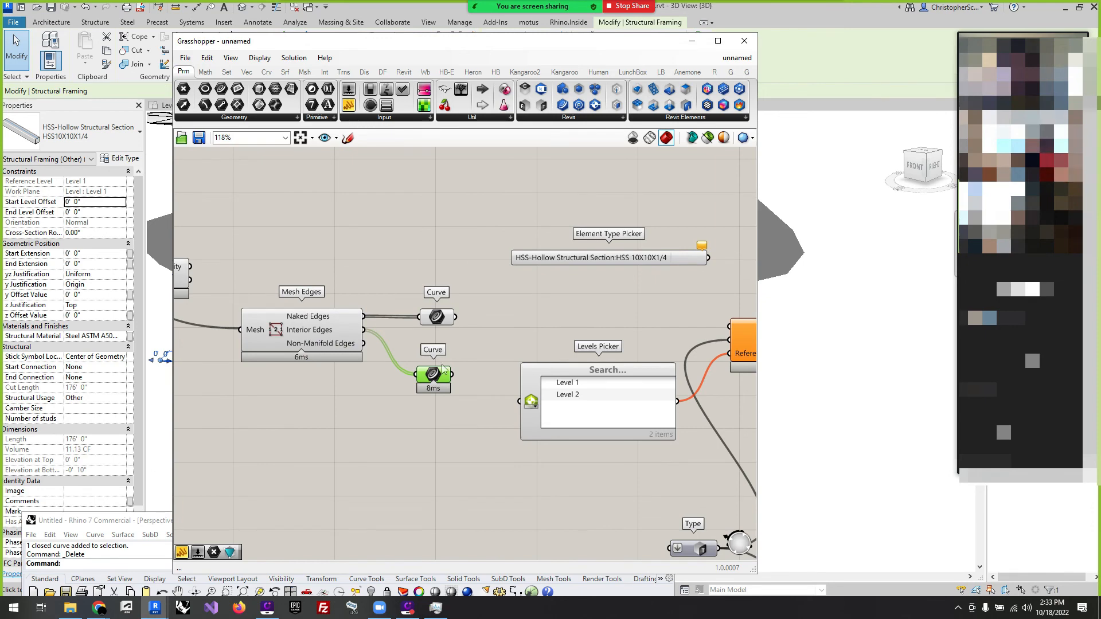
{"action": "left_click_drag", "start_coordinate": [432, 376], "coordinate": [417, 277]}
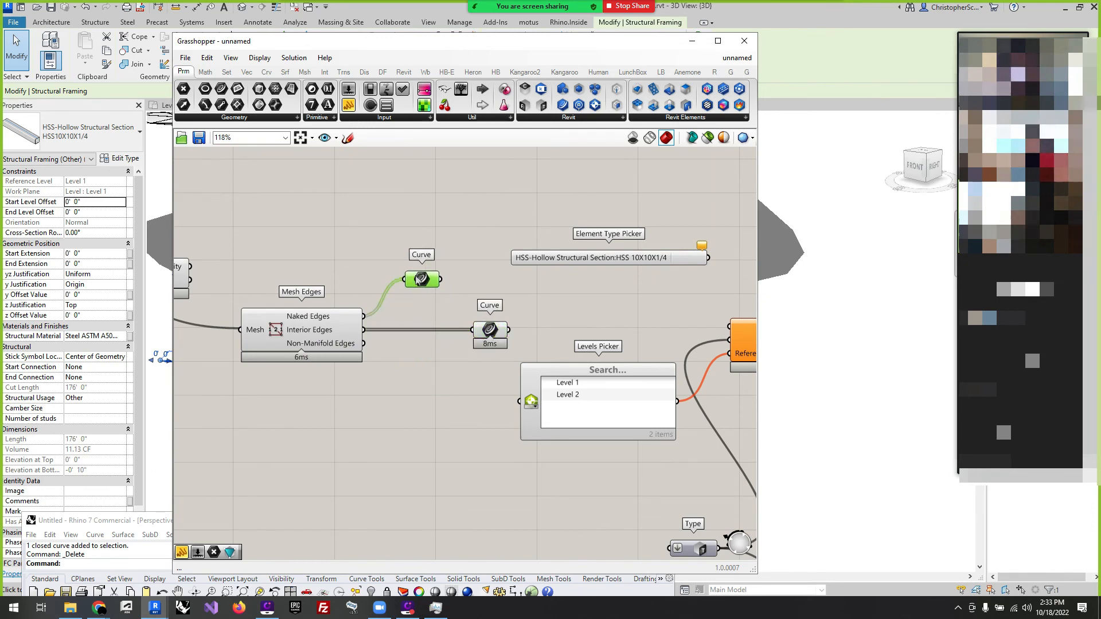
{"action": "scroll", "coordinate": [590, 326], "scroll_direction": "up", "scroll_amount": 1}
{"action": "left_click_drag", "start_coordinate": [452, 332], "coordinate": [711, 329]}
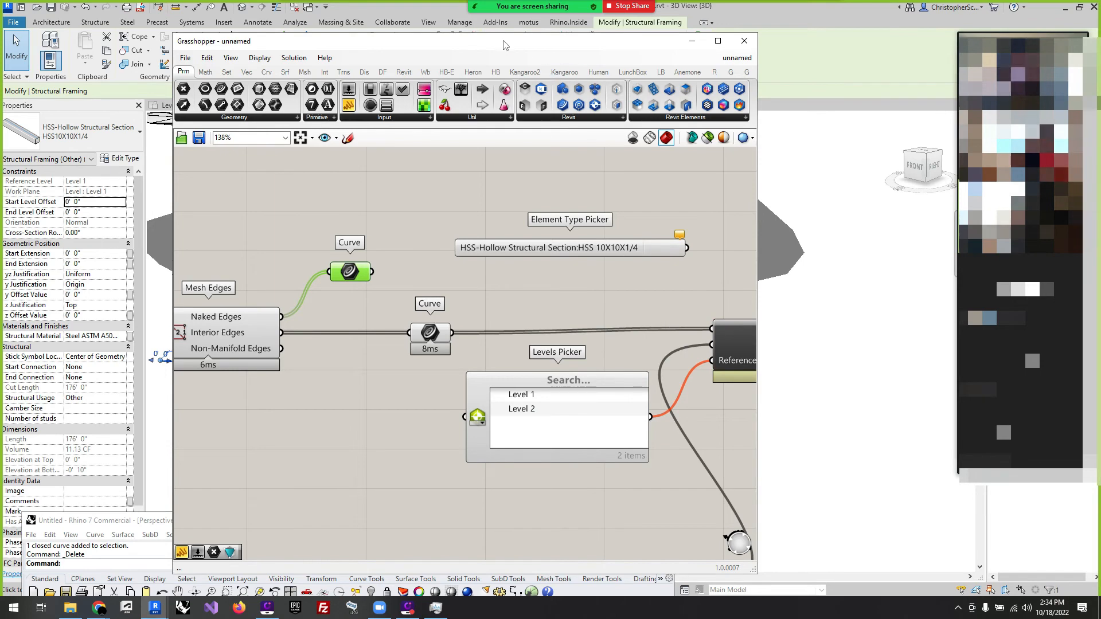
Move the Grasshopper window off the Revit 3D view and inspect Add Structural Beam's Beam output and Curve input data.
{"action": "left_click_drag", "start_coordinate": [505, 45], "coordinate": [777, 213]}
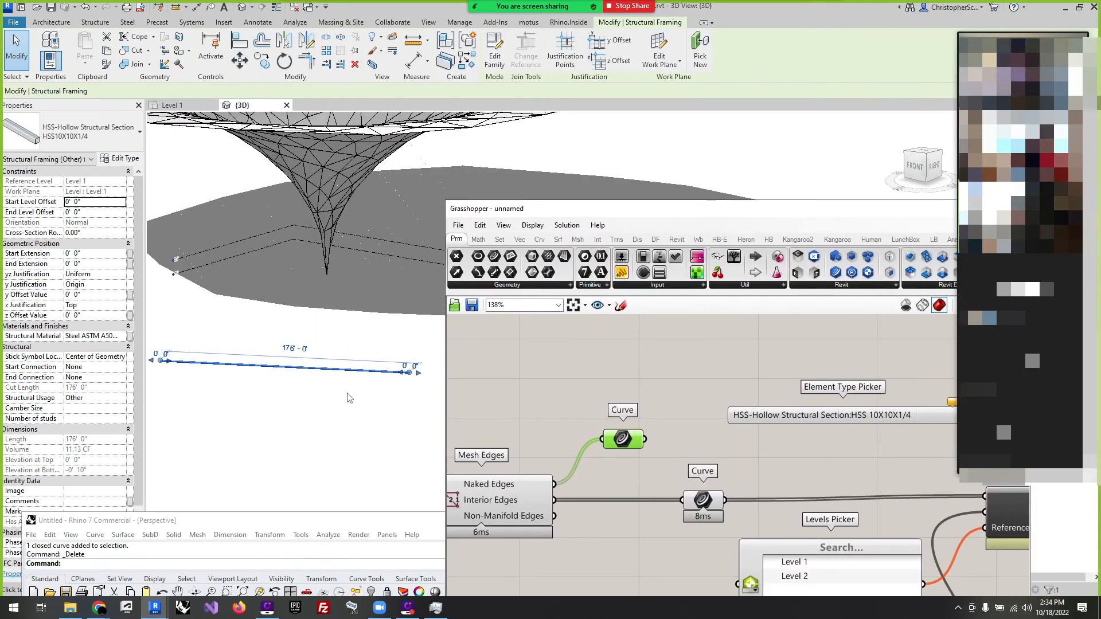
{"action": "scroll", "coordinate": [350, 398], "scroll_direction": "down", "scroll_amount": 2}
{"action": "scroll", "coordinate": [549, 370], "scroll_direction": "down", "scroll_amount": 3}
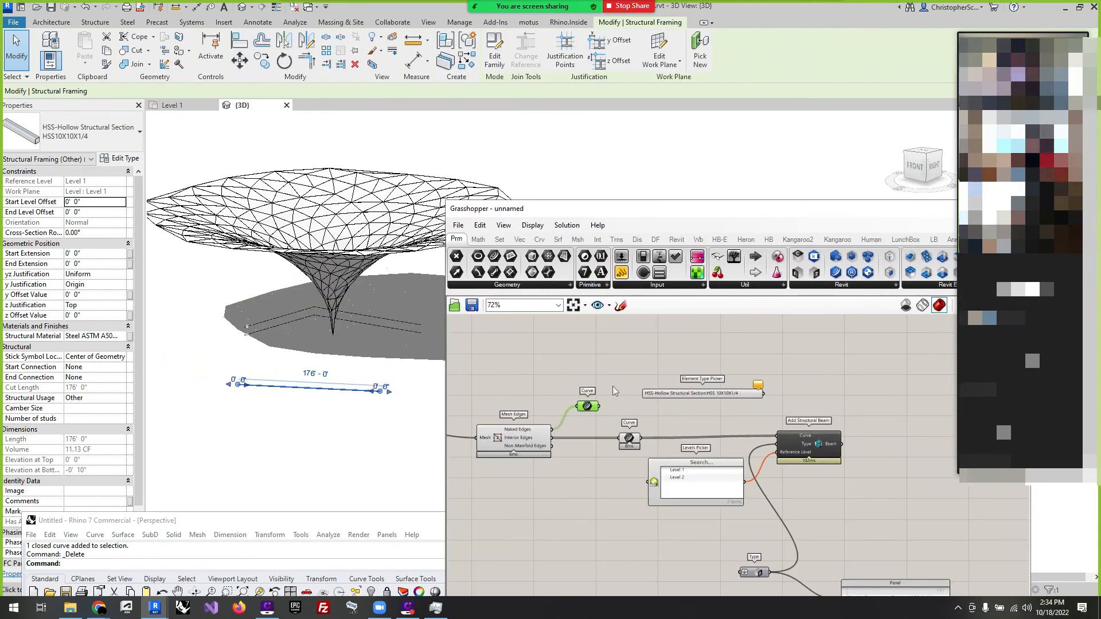
{"action": "scroll", "coordinate": [855, 465], "scroll_direction": "up", "scroll_amount": 4}
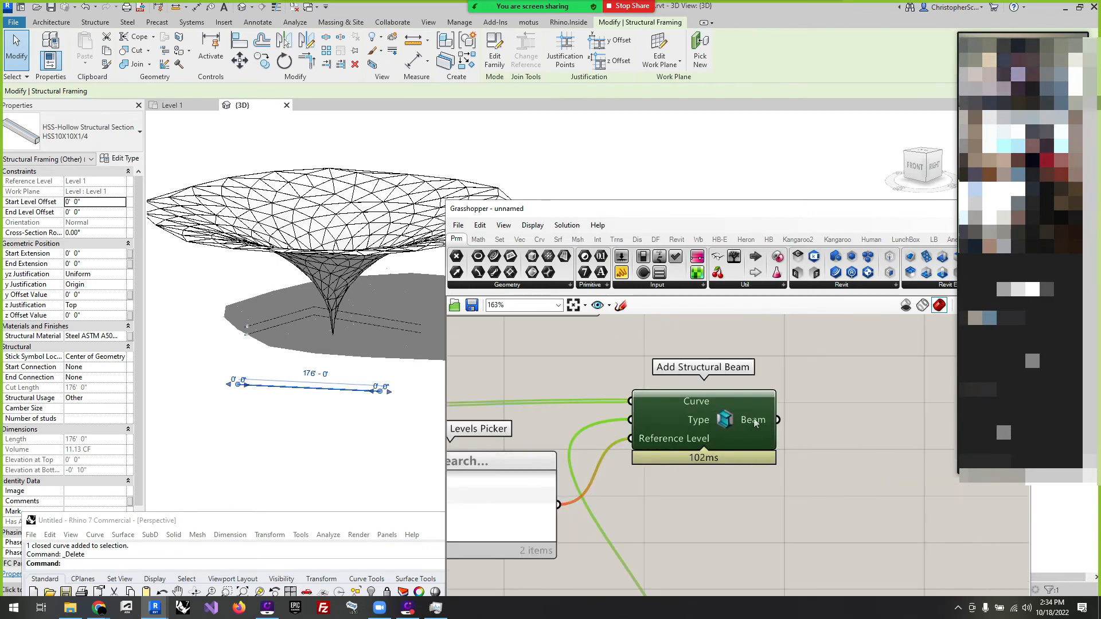
{"action": "mouse_move", "coordinate": [754, 421]}
{"action": "left_click_drag", "start_coordinate": [711, 418], "coordinate": [734, 423]}
{"action": "mouse_move", "coordinate": [712, 406]}
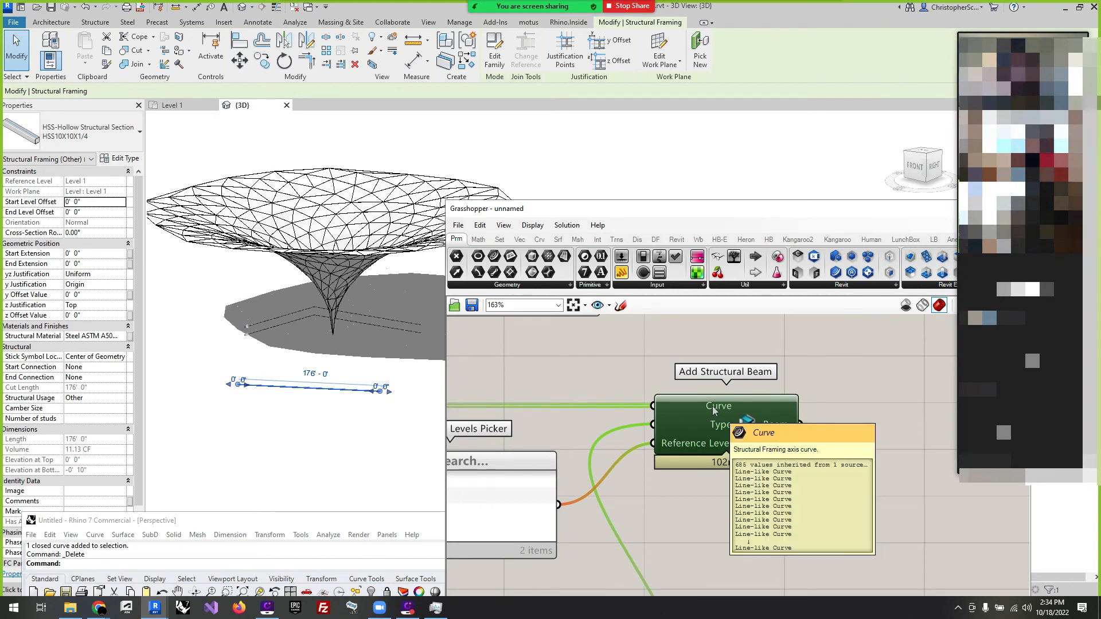
Shift the interior-edges Curve parameter closer to Mesh Edges and place an End Points component fed by it.
{"action": "scroll", "coordinate": [828, 406], "scroll_direction": "down", "scroll_amount": 3}
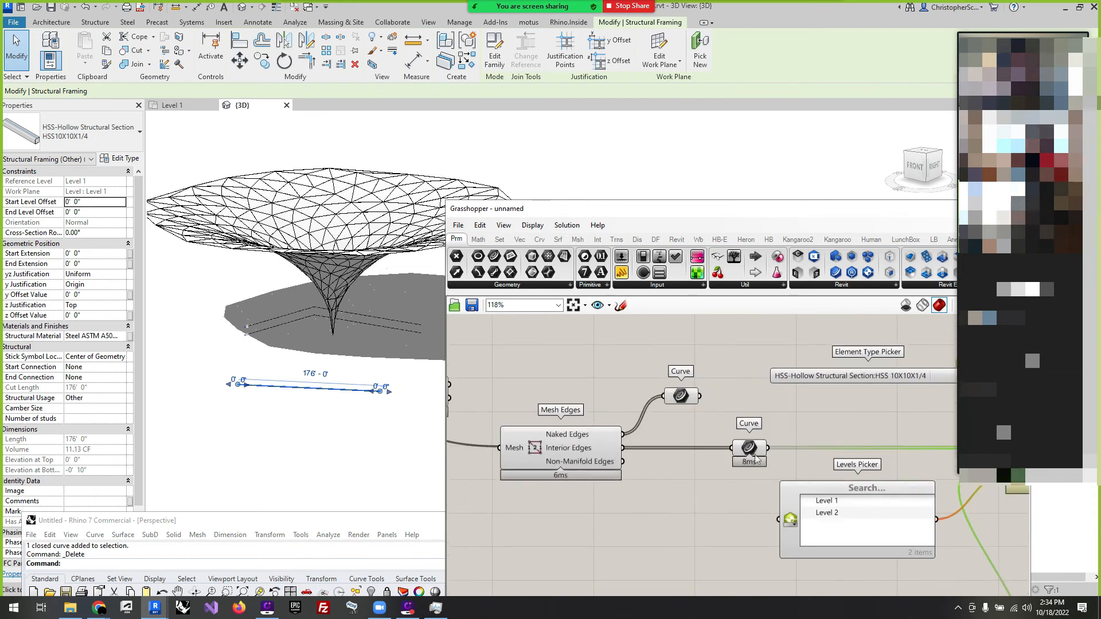
{"action": "scroll", "coordinate": [754, 456], "scroll_direction": "down", "scroll_amount": 3}
{"action": "right_click_drag", "start_coordinate": [760, 452], "coordinate": [696, 452]}
{"action": "scroll", "coordinate": [698, 453], "scroll_direction": "up", "scroll_amount": 3}
{"action": "left_click_drag", "start_coordinate": [659, 457], "coordinate": [603, 459]}
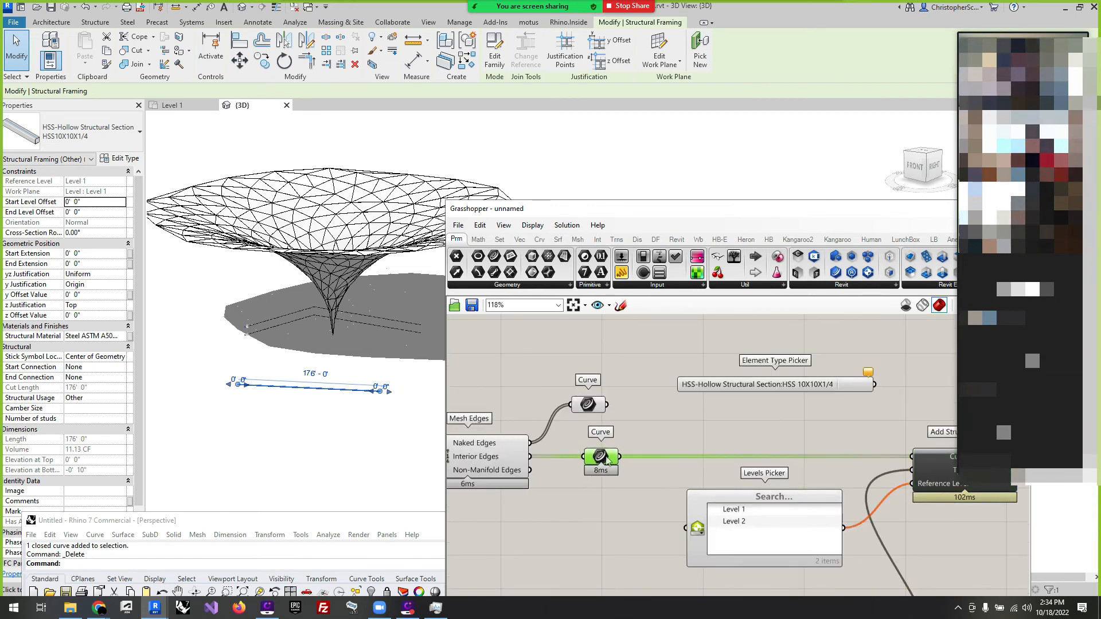
{"action": "double_click", "coordinate": [662, 437]}
{"action": "type", "text": "end"}
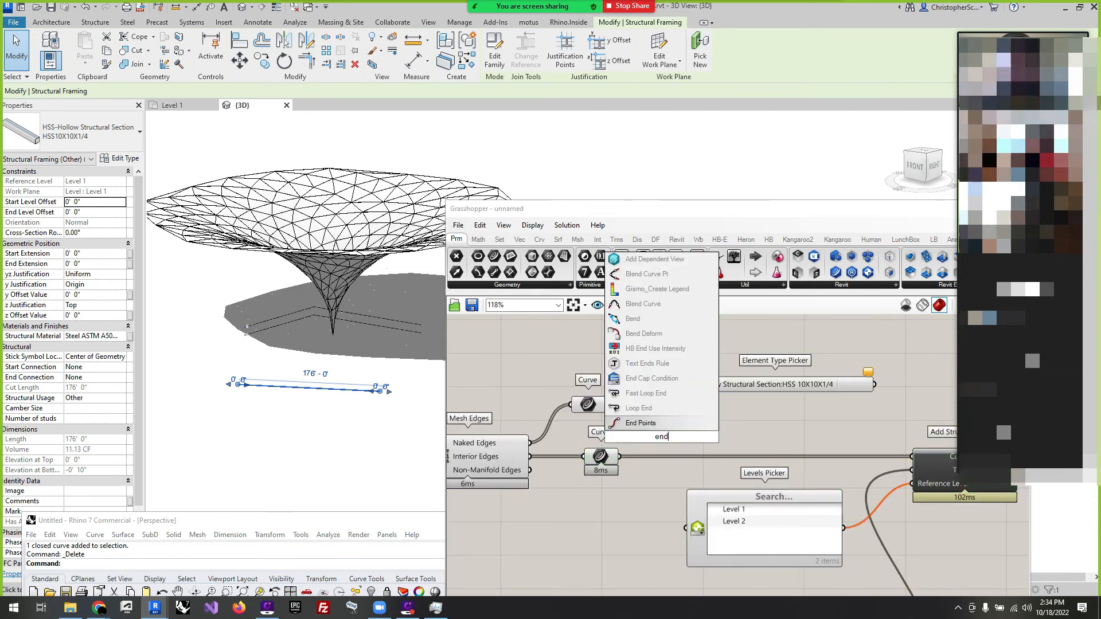
{"action": "left_click", "coordinate": [647, 427]}
{"action": "left_click", "coordinate": [660, 439]}
{"action": "mouse_move", "coordinate": [660, 442]}
{"action": "left_mouse_down"}
{"action": "mouse_move", "coordinate": [678, 449]}
{"action": "mouse_move", "coordinate": [648, 444]}
{"action": "left_mouse_up"}
{"action": "scroll", "coordinate": [568, 476], "scroll_direction": "down", "scroll_amount": 4}
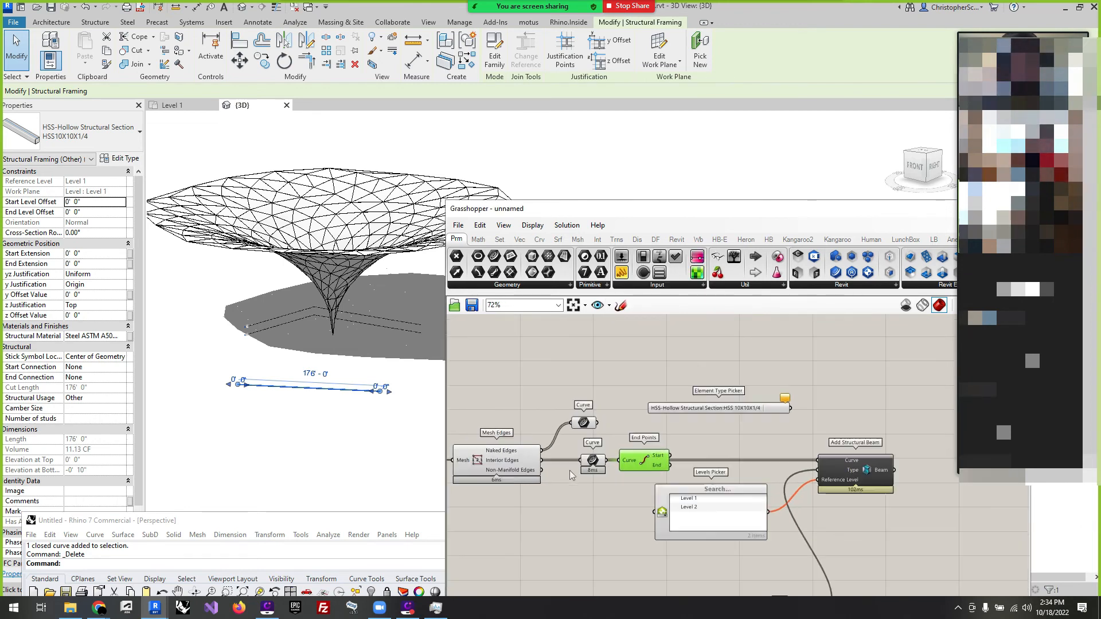
Move the Levels Picker and Add Structural Beam together farther from End Points to open space between them.
{"action": "left_click_drag", "start_coordinate": [867, 573], "coordinate": [627, 453]}
{"action": "left_click_drag", "start_coordinate": [799, 480], "coordinate": [915, 483]}
{"action": "left_click", "coordinate": [792, 419]}
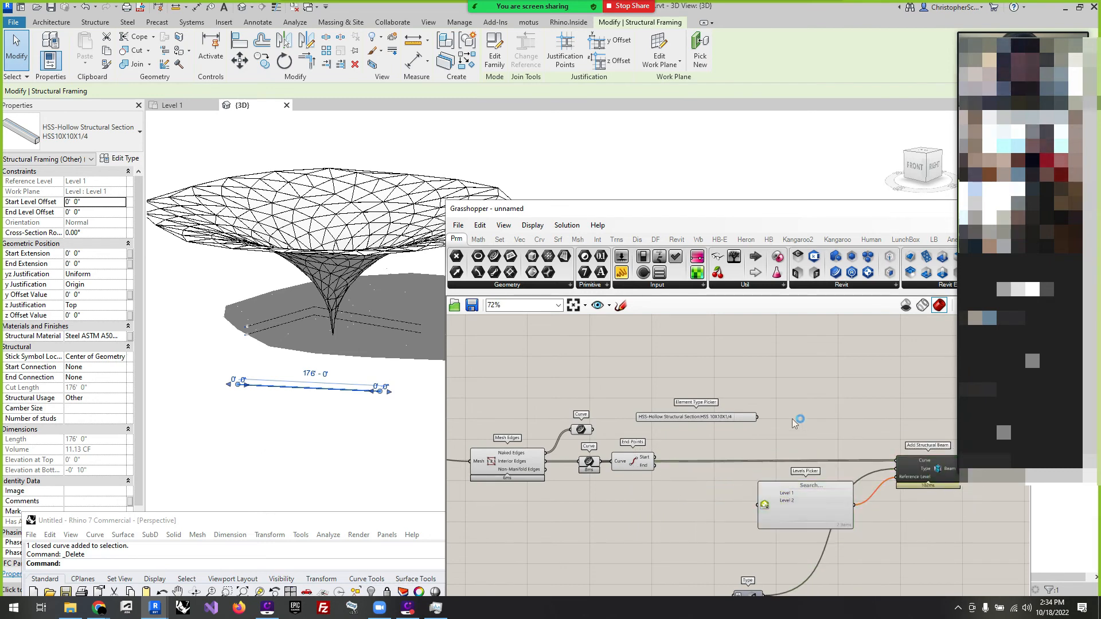
Delete the unconnected HSS Element Type Picker and move End Points above the wire running to Add Structural Beam.
{"action": "scroll", "coordinate": [693, 424], "scroll_direction": "up", "scroll_amount": 6}
{"action": "left_click", "coordinate": [682, 412]}
{"action": "key", "text": "Delete"}
{"action": "scroll", "coordinate": [679, 401], "scroll_direction": "down", "scroll_amount": 3}
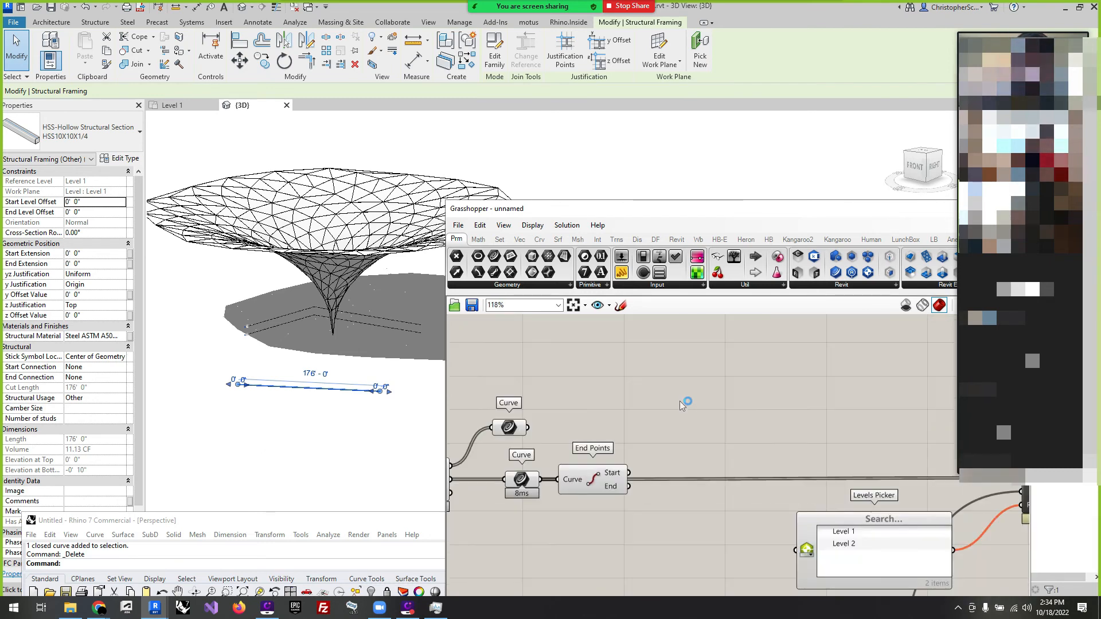
{"action": "scroll", "coordinate": [657, 468], "scroll_direction": "up", "scroll_amount": 3}
{"action": "left_click_drag", "start_coordinate": [577, 467], "coordinate": [595, 384]}
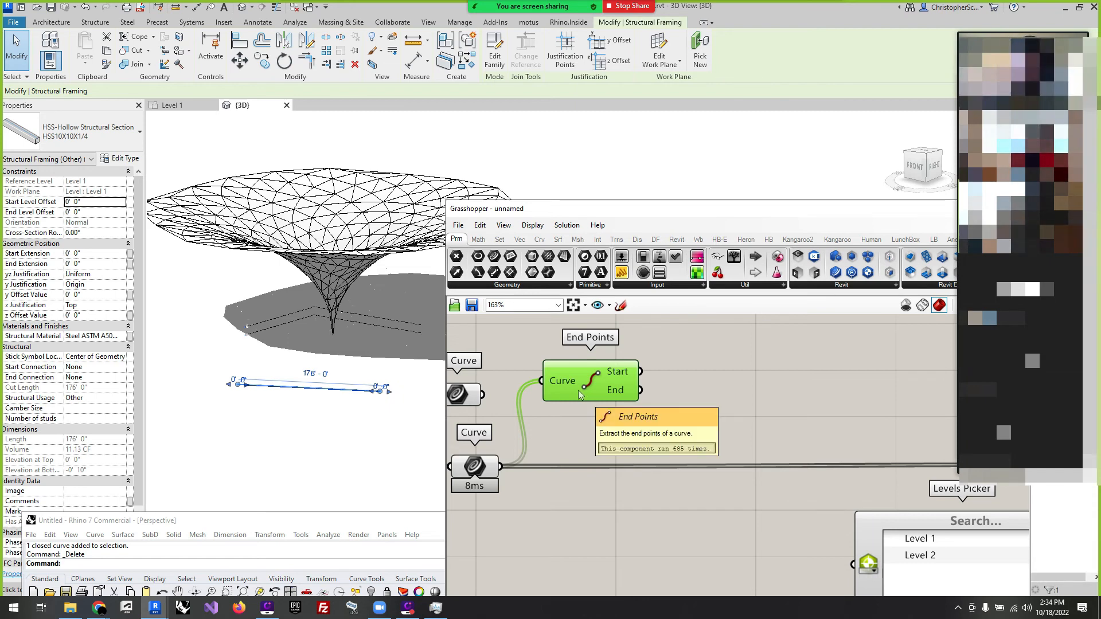
Place a Line component beside End Points and wire the Start and End outputs to its Start Point and End Point inputs.
{"action": "left_click", "coordinate": [739, 424]}
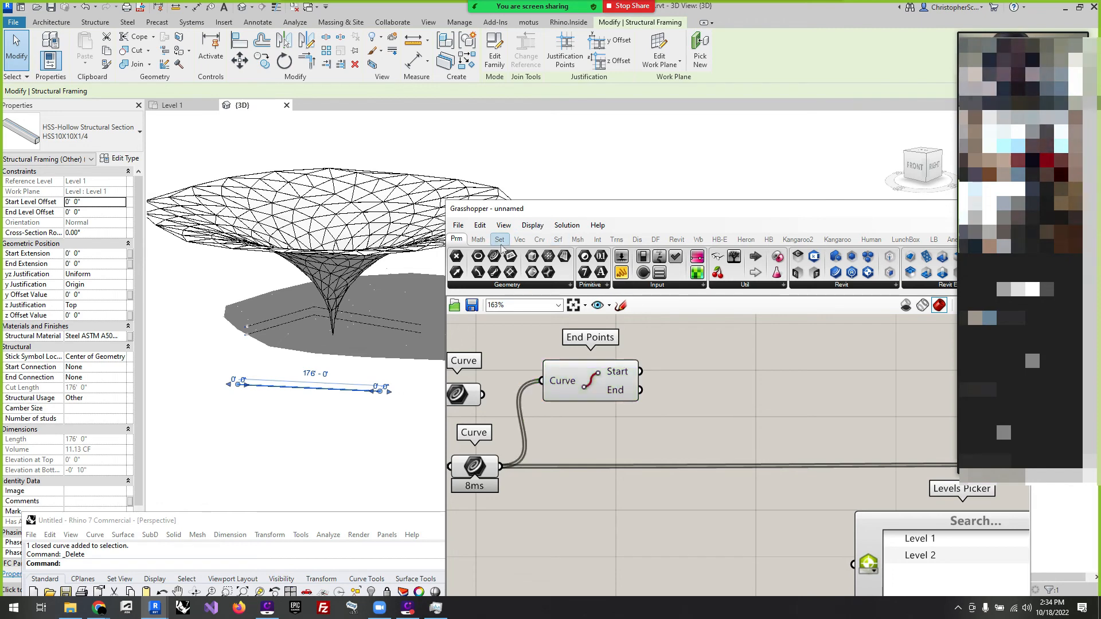
{"action": "left_click", "coordinate": [540, 240]}
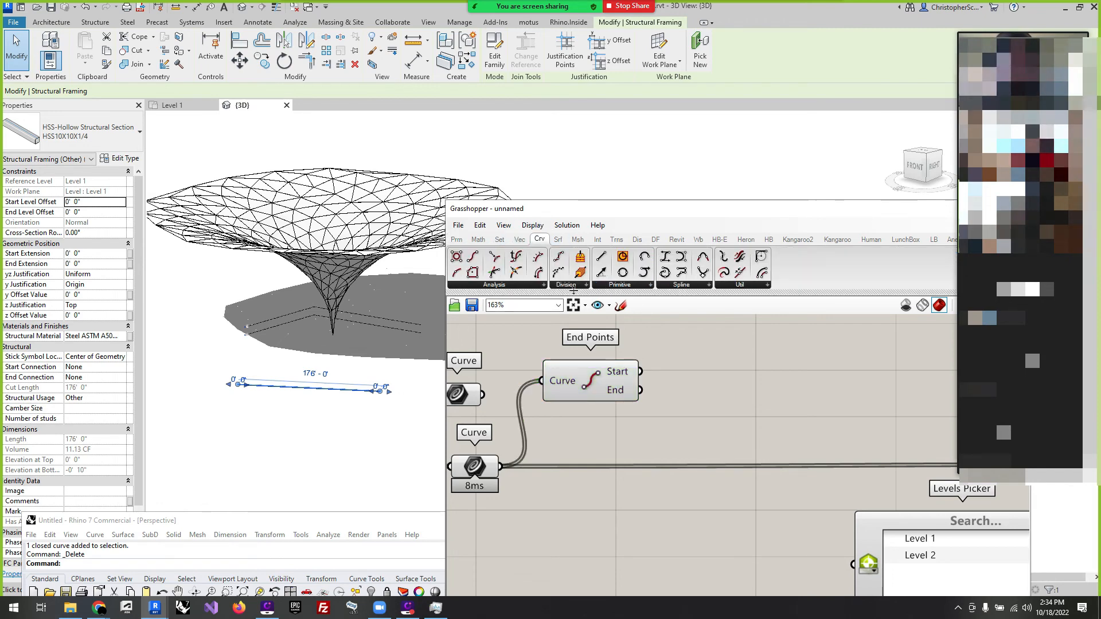
{"action": "left_click", "coordinate": [618, 285]}
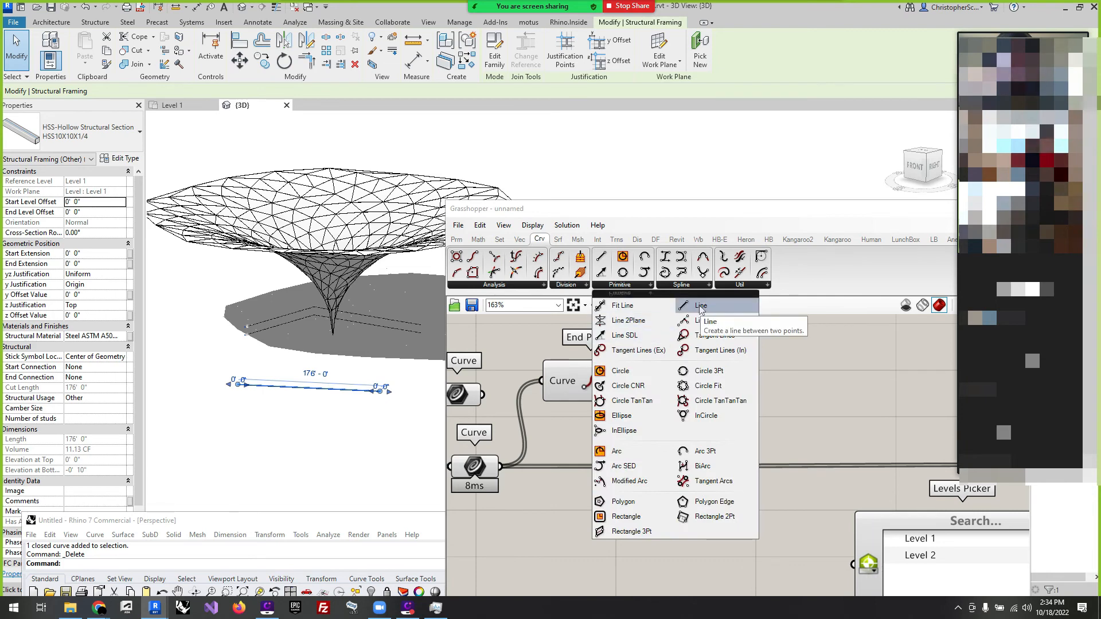
{"action": "left_click_drag", "start_coordinate": [700, 309], "coordinate": [734, 382]}
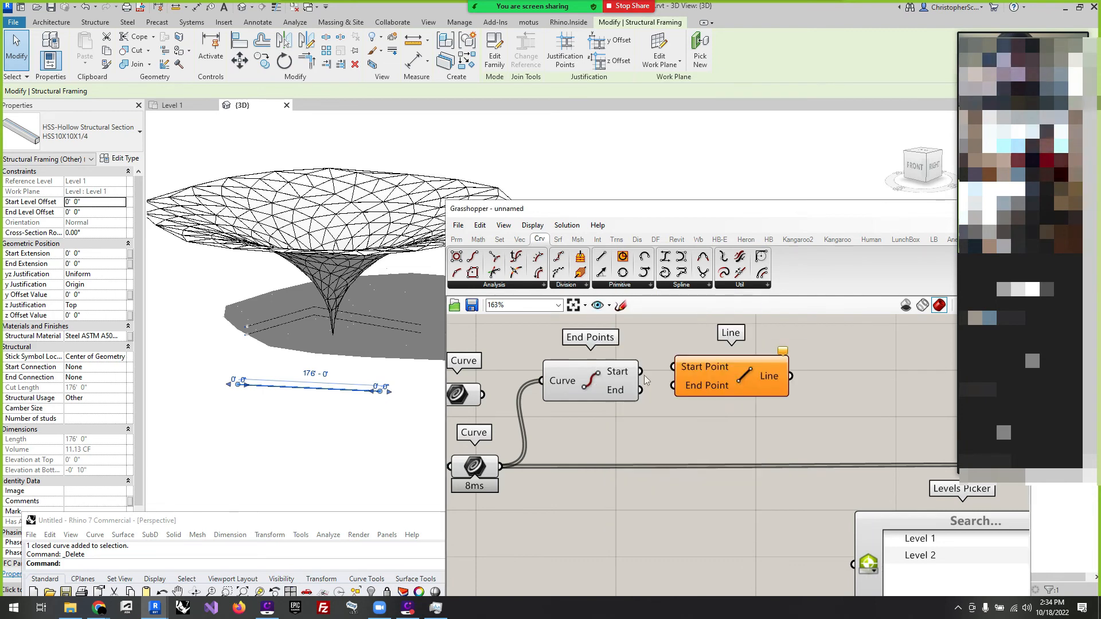
{"action": "left_click_drag", "start_coordinate": [641, 371], "coordinate": [700, 384]}
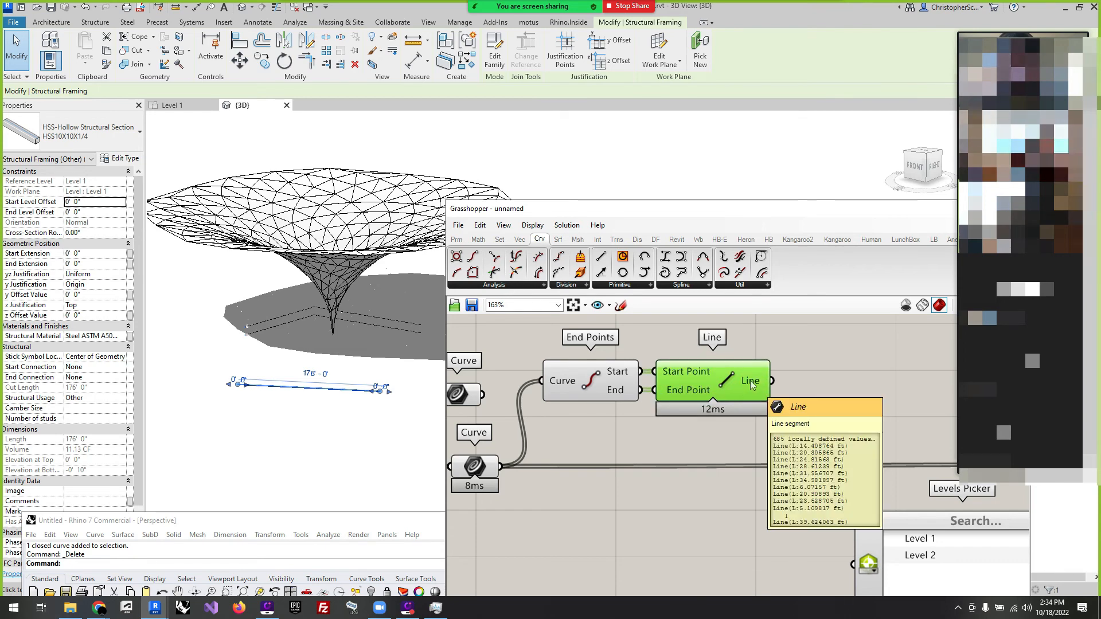
Add a Panel fed by the Line output, widen it, and position it above the Line component.
{"action": "scroll", "coordinate": [596, 429], "scroll_direction": "down", "scroll_amount": 3}
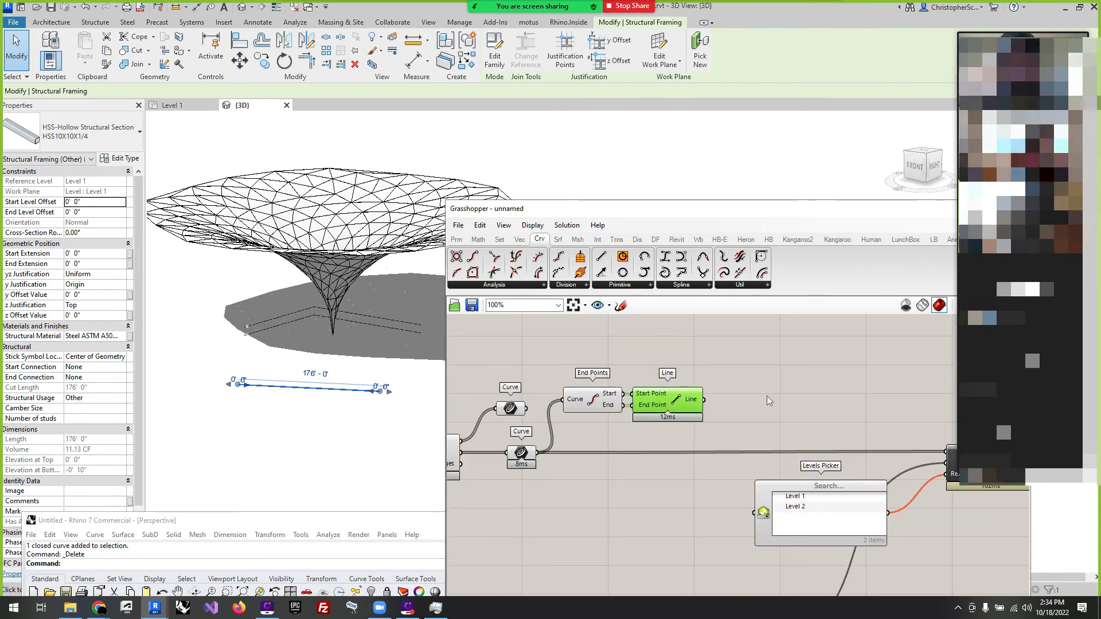
{"action": "double_click", "coordinate": [767, 380]}
{"action": "type", "text": "panel"}
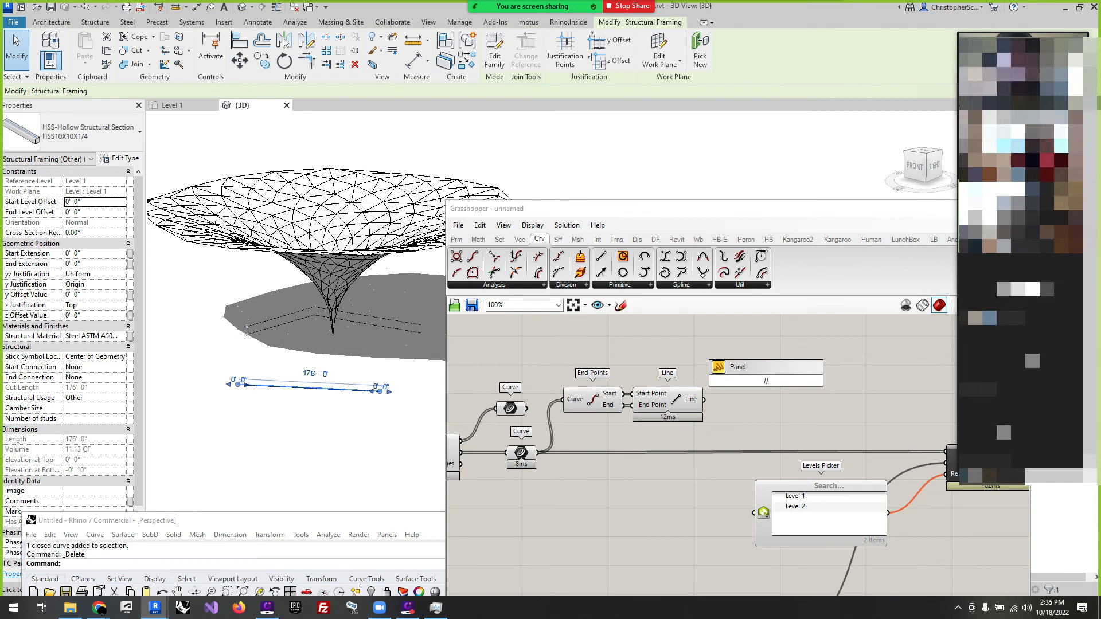
{"action": "key", "text": "Return"}
{"action": "left_click_drag", "start_coordinate": [537, 452], "coordinate": [797, 380]}
{"action": "left_click_drag", "start_coordinate": [705, 399], "coordinate": [752, 404]}
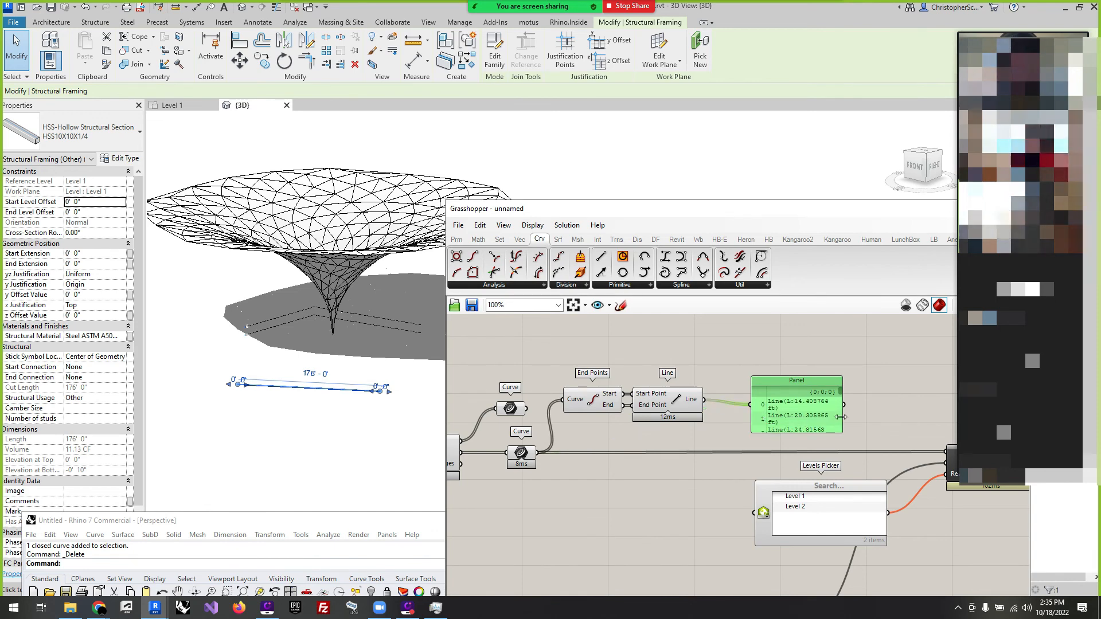
{"action": "left_click_drag", "start_coordinate": [841, 417], "coordinate": [898, 417]}
{"action": "left_click_drag", "start_coordinate": [790, 400], "coordinate": [761, 344]}
Replace Add Structural Beam's Curve input with the Line output and pick Level 1 as the reference level.
{"action": "scroll", "coordinate": [608, 353], "scroll_direction": "down", "scroll_amount": 3}
{"action": "scroll", "coordinate": [853, 382], "scroll_direction": "up", "scroll_amount": 3}
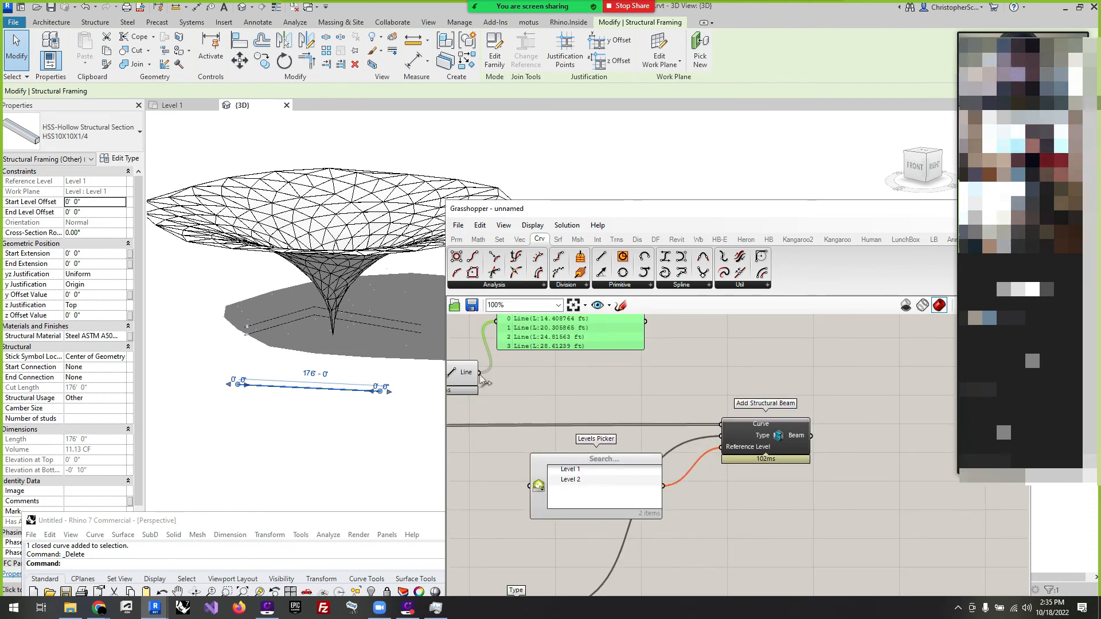
{"action": "left_click_drag", "start_coordinate": [480, 379], "coordinate": [720, 424]}
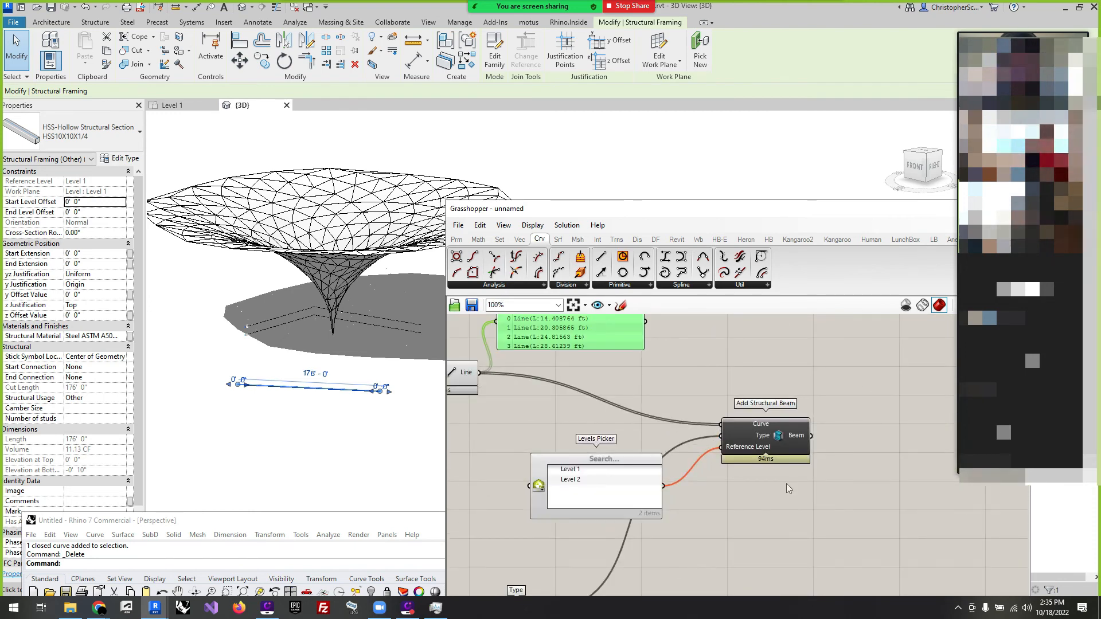
{"action": "mouse_move", "coordinate": [799, 437]}
{"action": "left_click", "coordinate": [831, 369]}
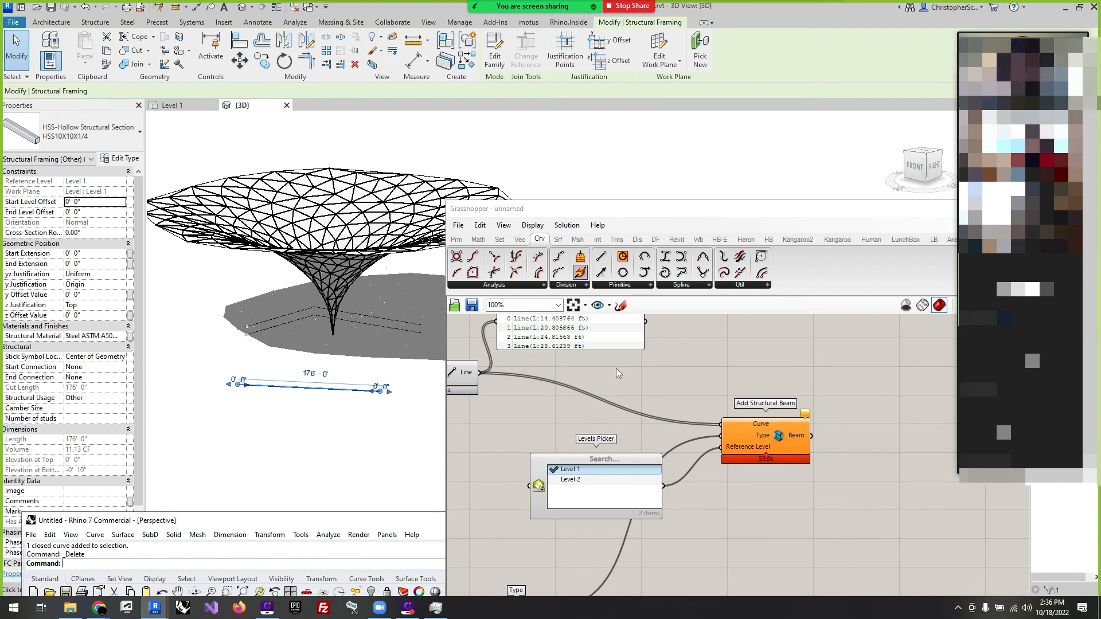
Move the Grasshopper window away from the Revit form and shift the mesh-edge and beam components slightly lower on the canvas.
{"action": "left_click_drag", "start_coordinate": [626, 213], "coordinate": [721, 192]}
{"action": "mouse_move", "coordinate": [900, 393]}
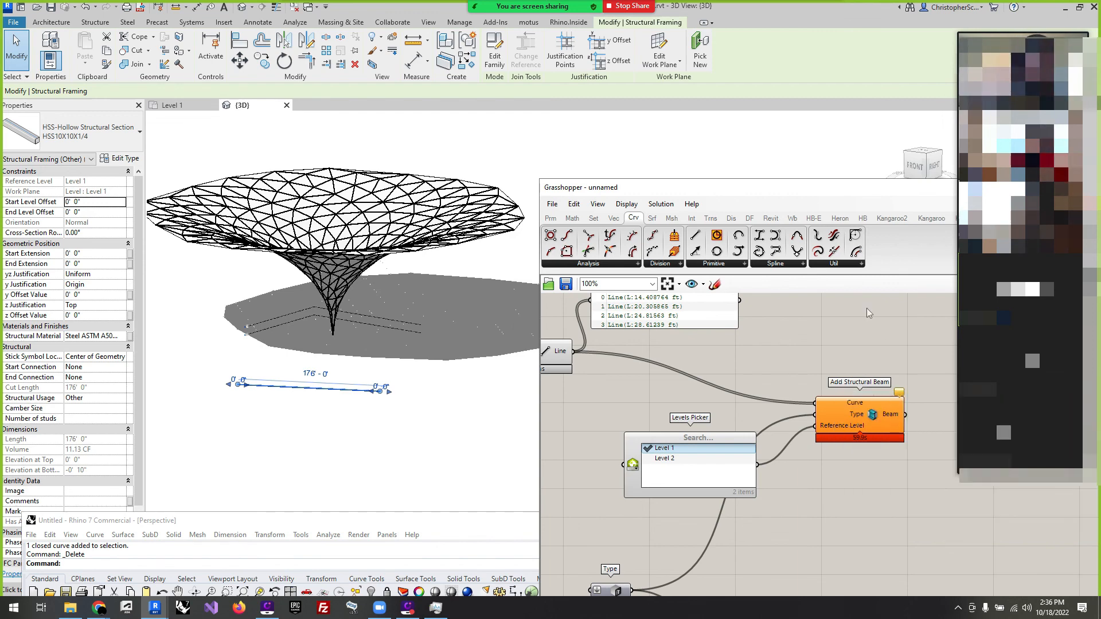
{"action": "scroll", "coordinate": [839, 371], "scroll_direction": "down", "scroll_amount": 9}
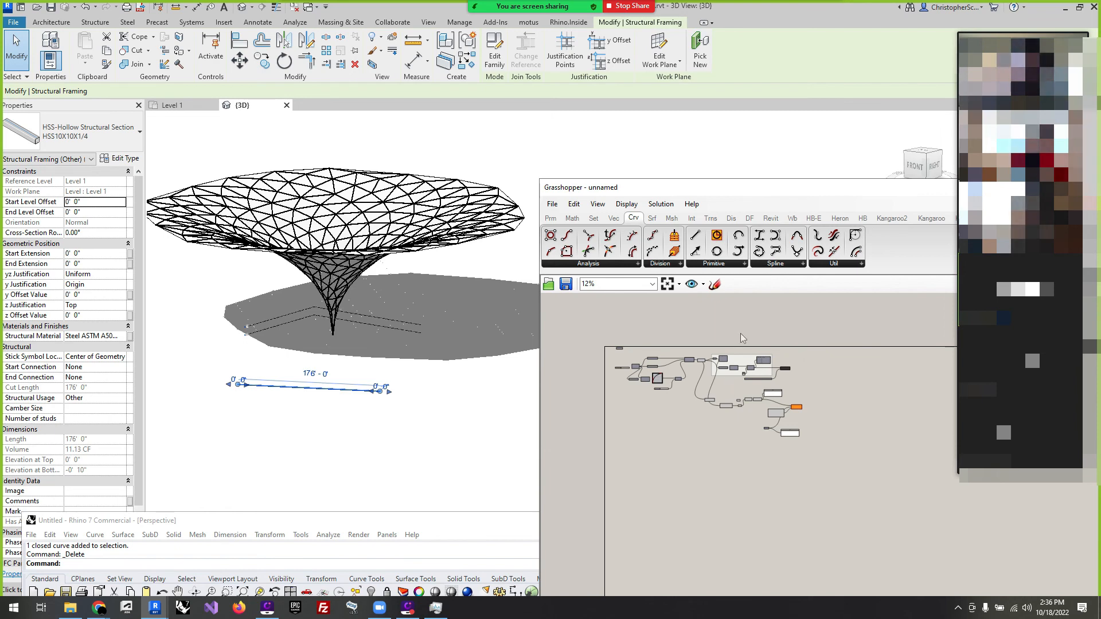
{"action": "scroll", "coordinate": [734, 372], "scroll_direction": "up", "scroll_amount": 4}
{"action": "left_click_drag", "start_coordinate": [873, 407], "coordinate": [686, 344]}
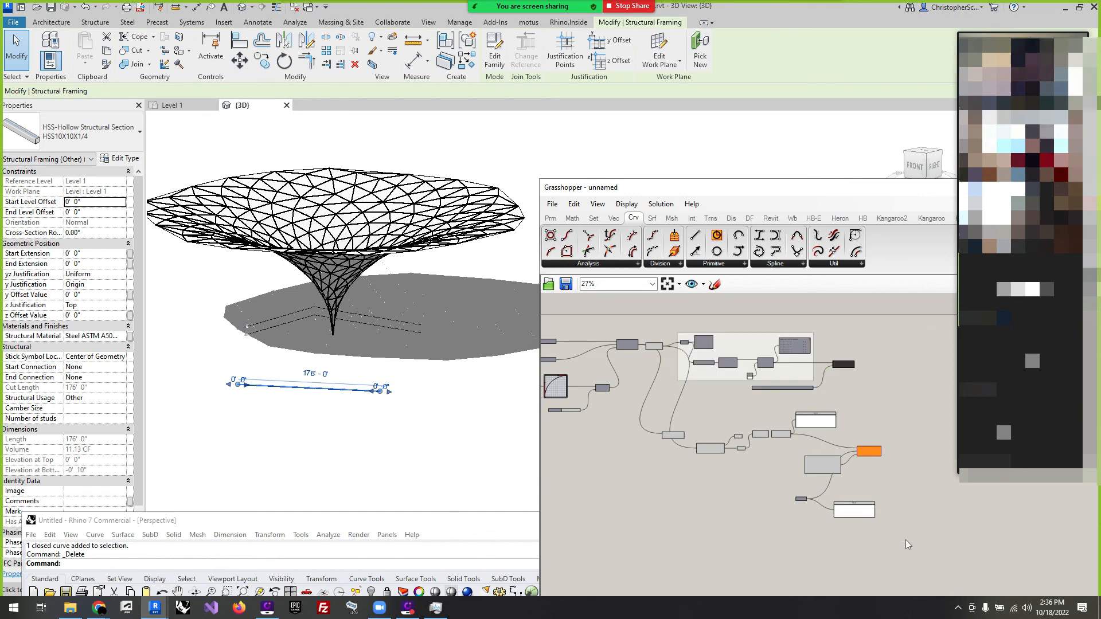
{"action": "left_click_drag", "start_coordinate": [905, 538], "coordinate": [652, 403]}
{"action": "left_click_drag", "start_coordinate": [804, 420], "coordinate": [807, 433]}
{"action": "left_click", "coordinate": [709, 517]}
Delete the Delaunay Edges component beside Mesh Edges.
{"action": "scroll", "coordinate": [673, 472], "scroll_direction": "up", "scroll_amount": 5}
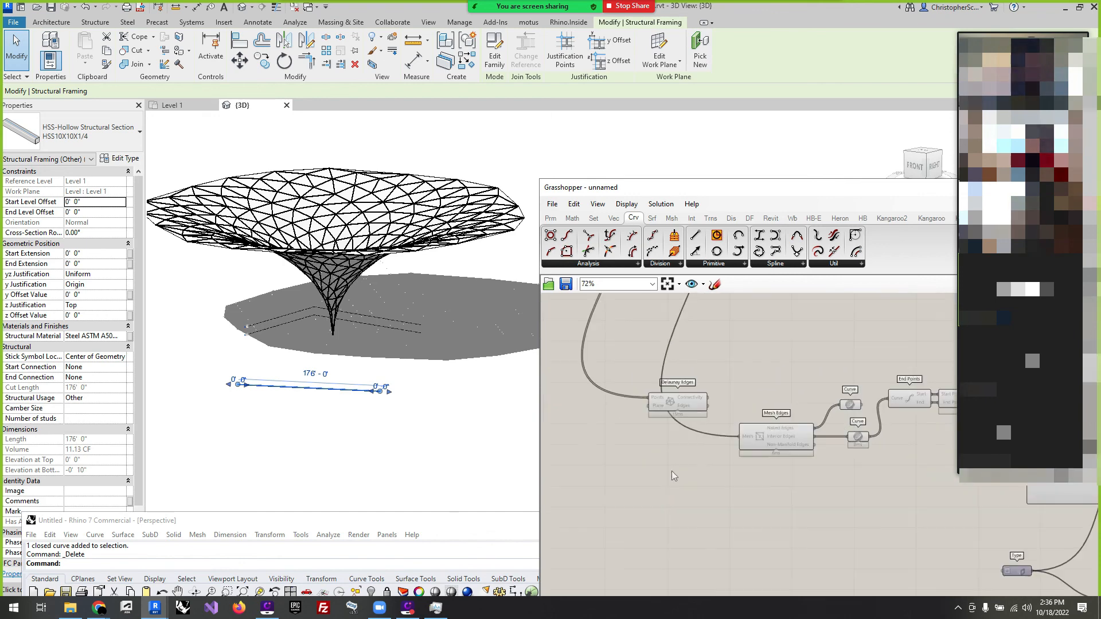
{"action": "left_click", "coordinate": [689, 407]}
{"action": "key", "text": "Delete"}
{"action": "scroll", "coordinate": [653, 423], "scroll_direction": "down", "scroll_amount": 5}
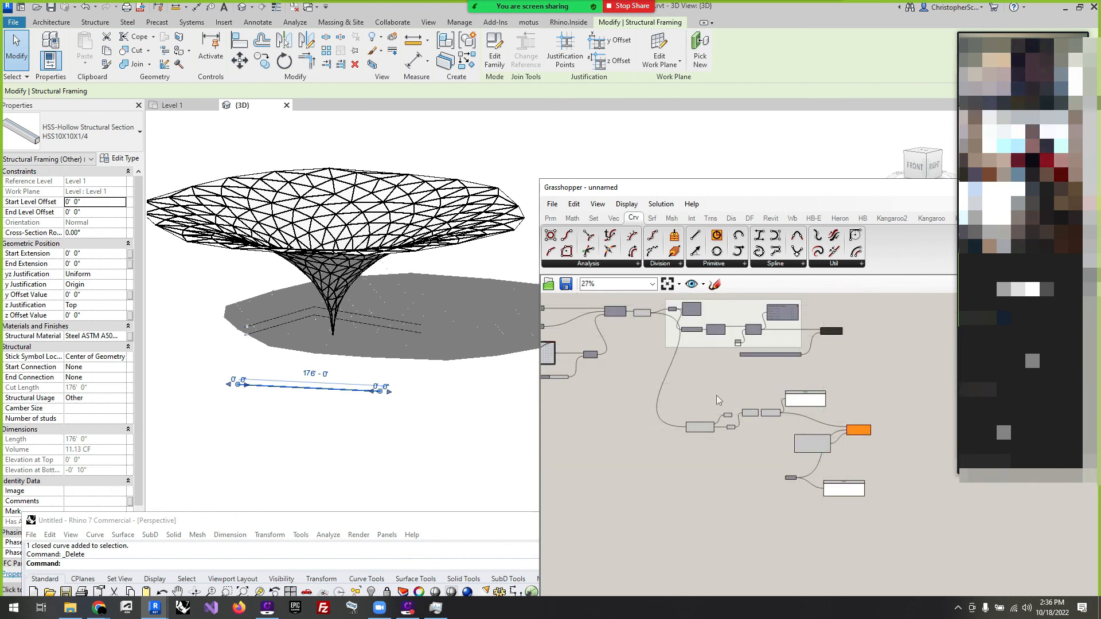
{"action": "scroll", "coordinate": [704, 343], "scroll_direction": "up", "scroll_amount": 1}
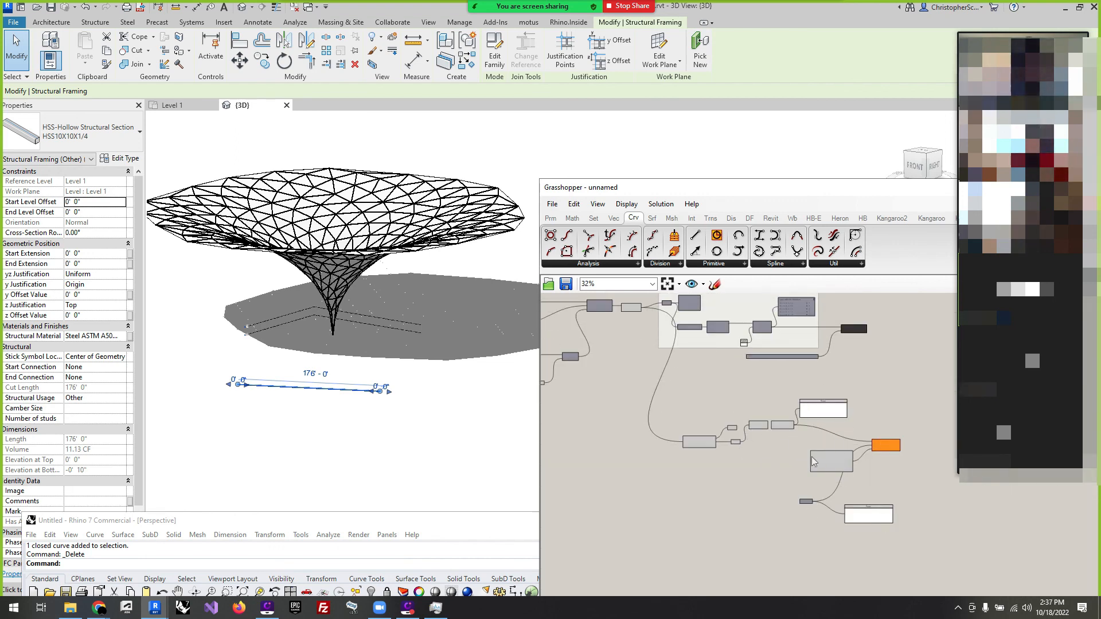
Move the Grasshopper window higher and examine the beam framing on the form up close in the Revit 3D view.
{"action": "left_click_drag", "start_coordinate": [779, 182], "coordinate": [739, 86]}
{"action": "scroll", "coordinate": [325, 238], "scroll_direction": "up", "scroll_amount": 6}
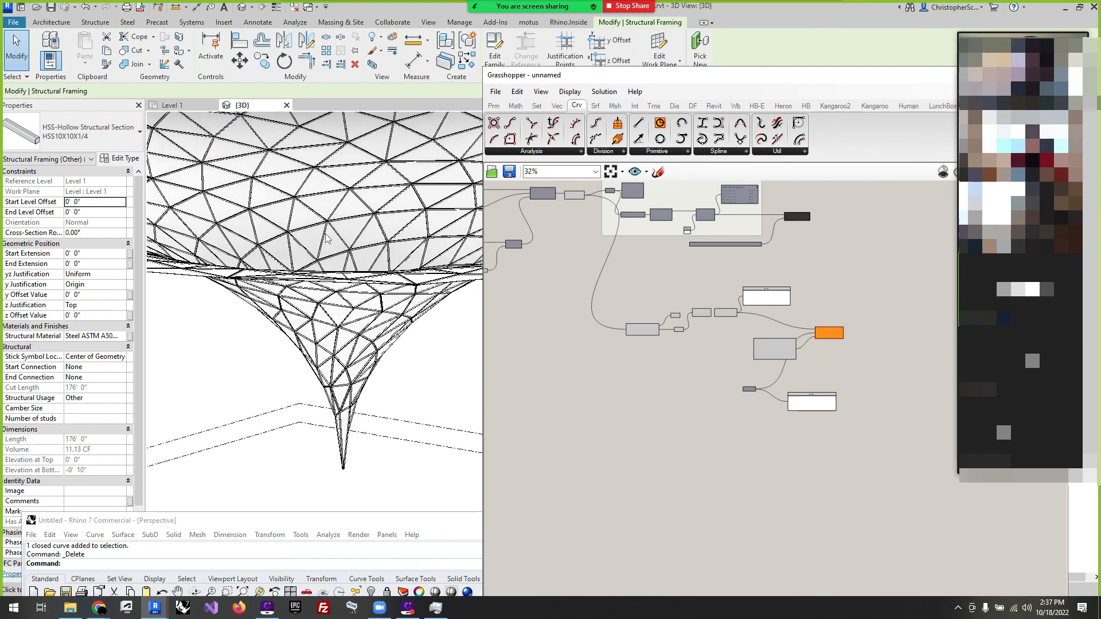
{"action": "scroll", "coordinate": [375, 303], "scroll_direction": "down", "scroll_amount": 6}
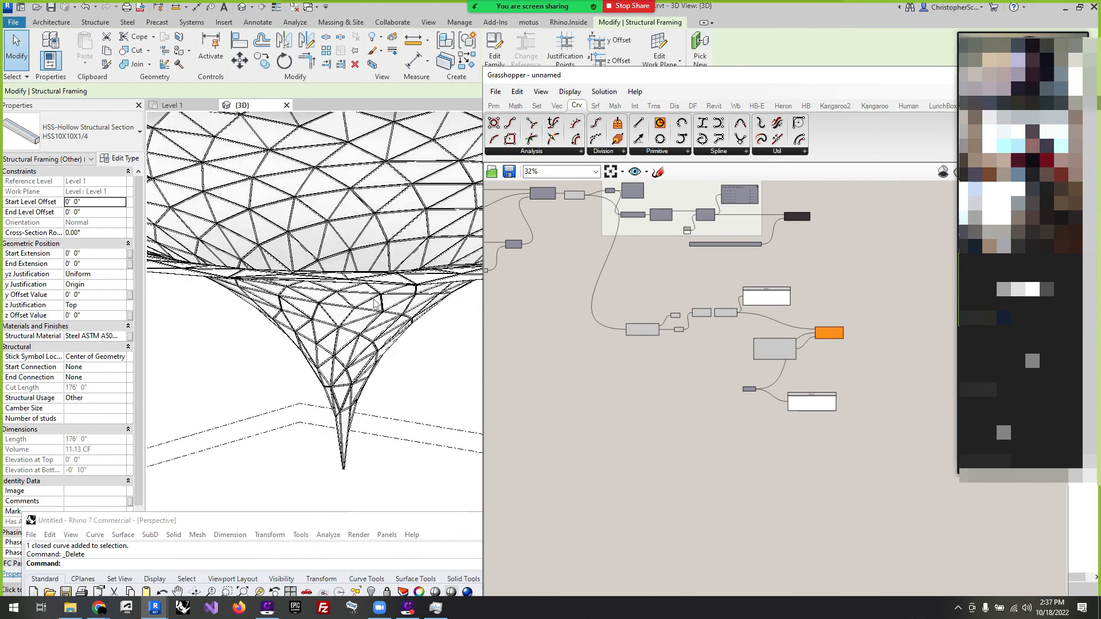
{"action": "scroll", "coordinate": [378, 325], "scroll_direction": "up", "scroll_amount": 8}
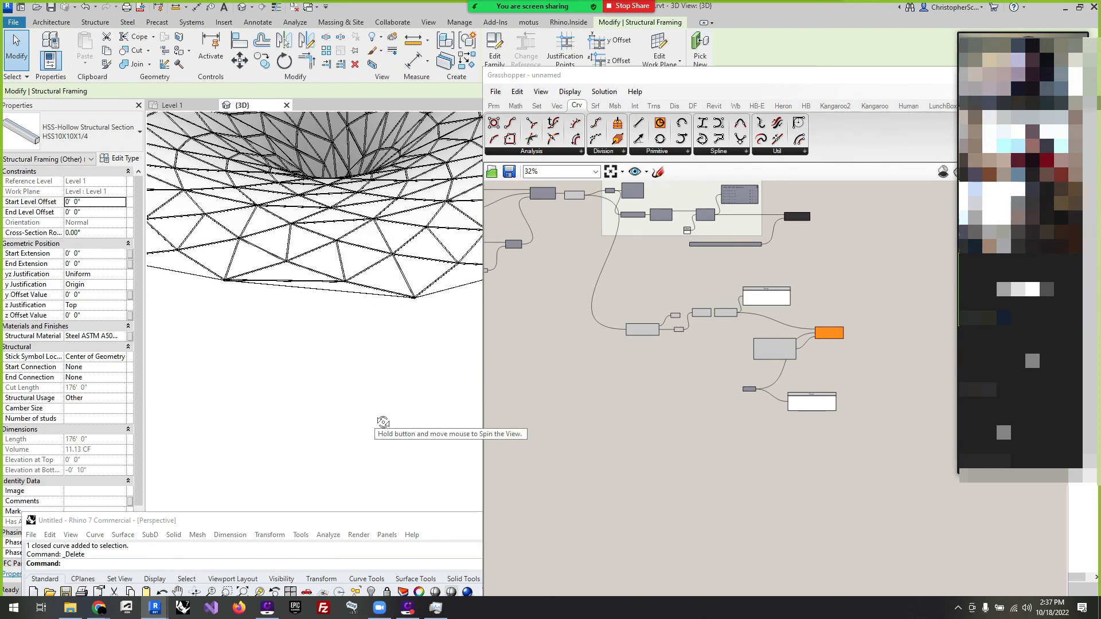
{"action": "scroll", "coordinate": [401, 269], "scroll_direction": "up", "scroll_amount": 4}
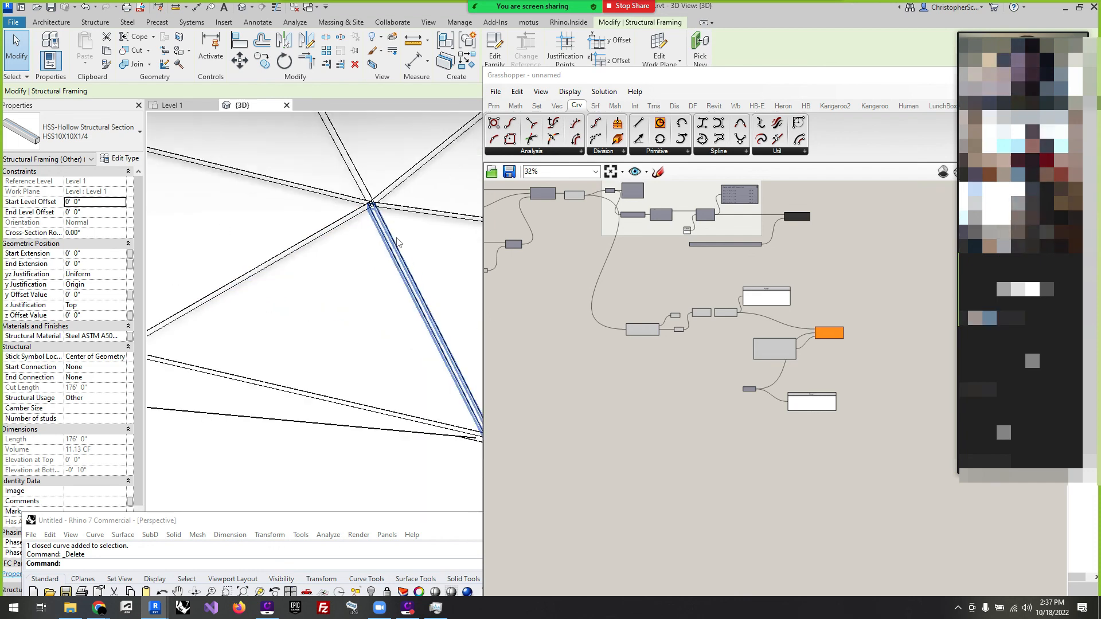
Inspect the properties of individual beams meeting at a node near the form's rim, clearing the selection at the end.
{"action": "left_click", "coordinate": [392, 240]}
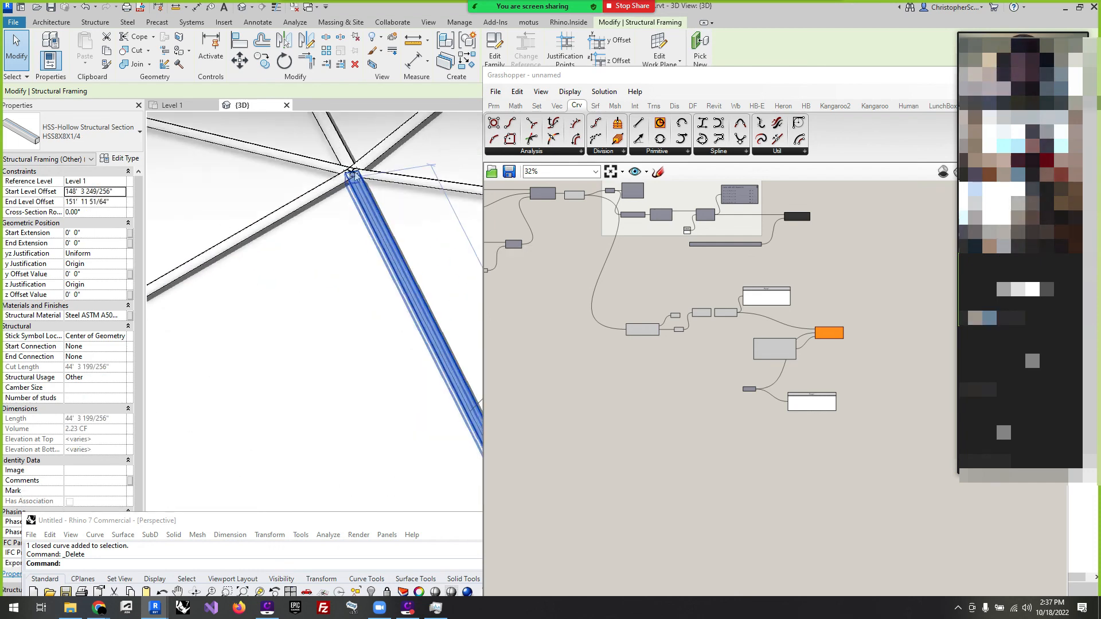
{"action": "left_click", "coordinate": [380, 155]}
{"action": "left_click", "coordinate": [401, 179]}
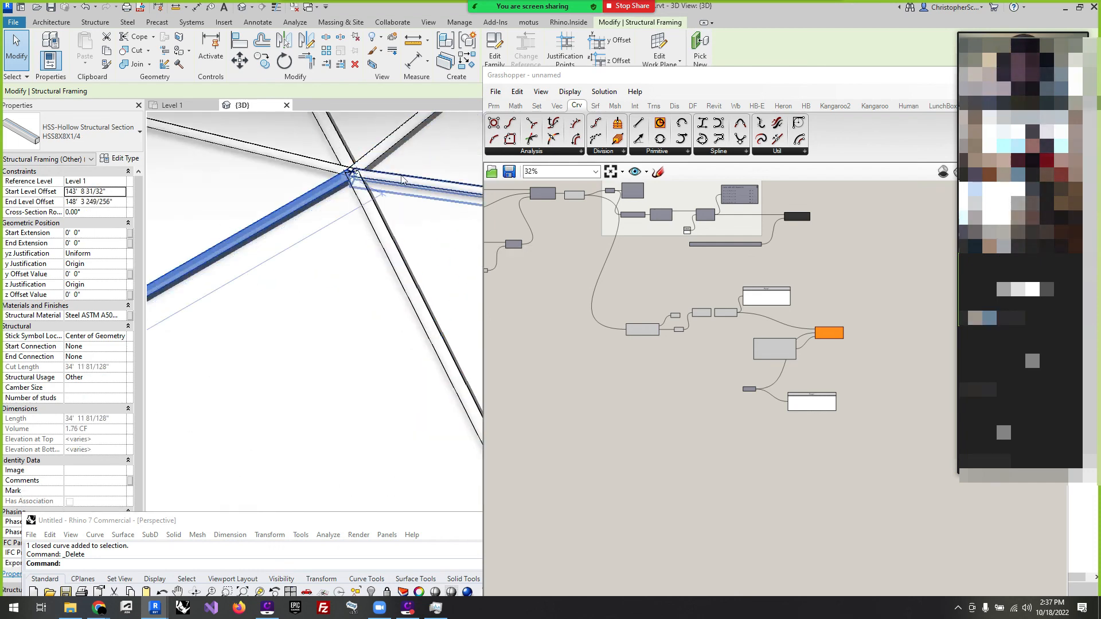
{"action": "left_click", "coordinate": [404, 177]}
{"action": "scroll", "coordinate": [348, 215], "scroll_direction": "down", "scroll_amount": 6}
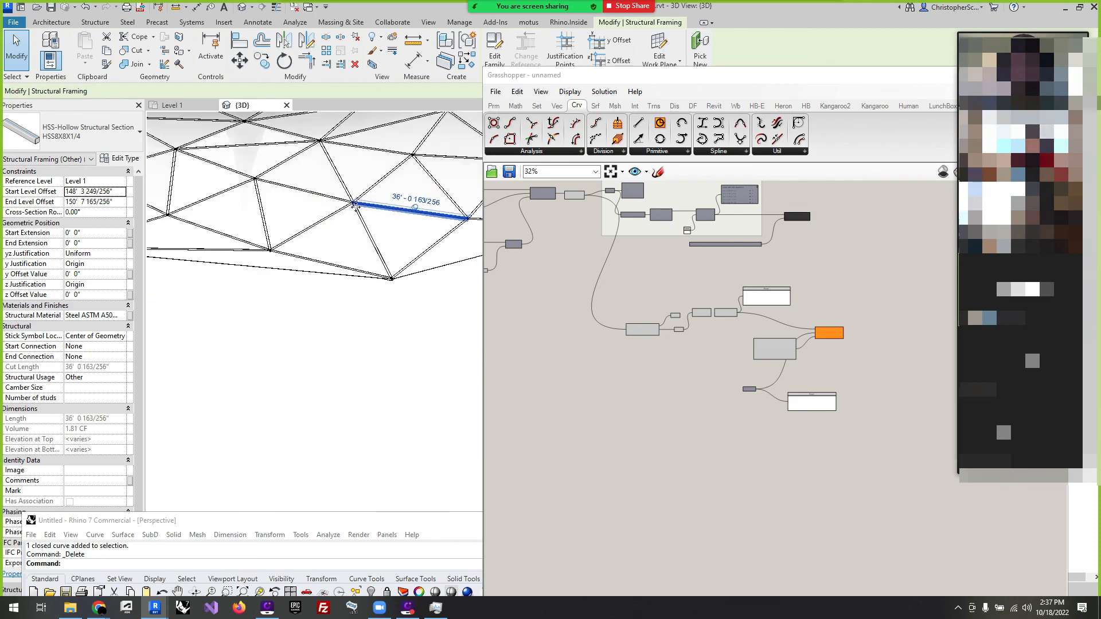
{"action": "left_click", "coordinate": [410, 385]}
Assign the Glass material to the Adaptive Triangle Panel type through one of the form's panels.
{"action": "middle_click_drag", "start_coordinate": [369, 411], "coordinate": [303, 197], "text": "shift"}
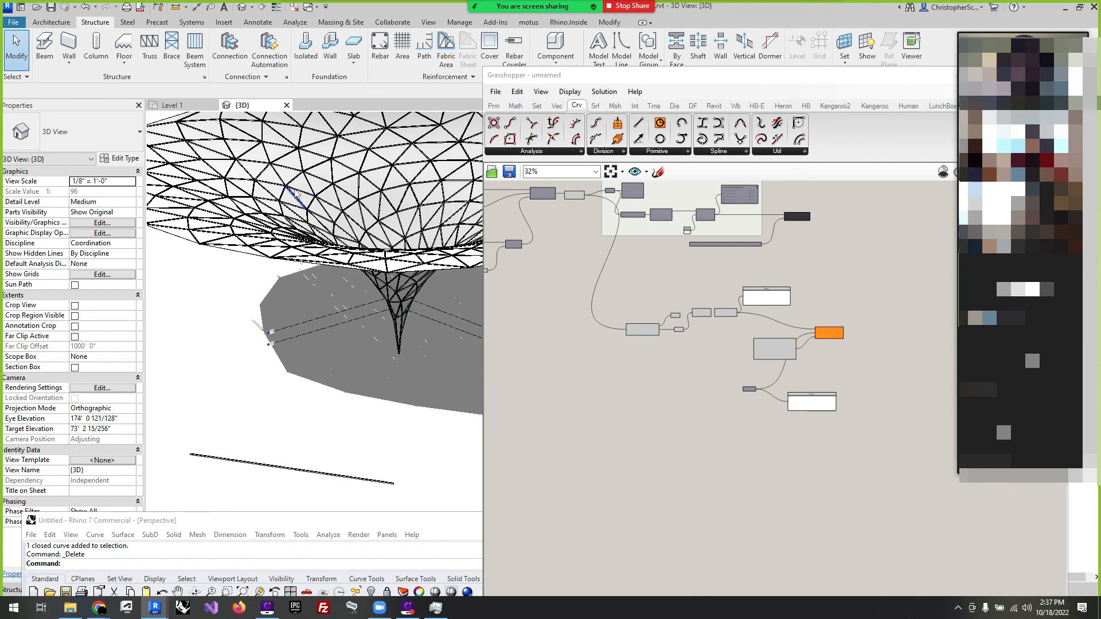
{"action": "left_click", "coordinate": [270, 177]}
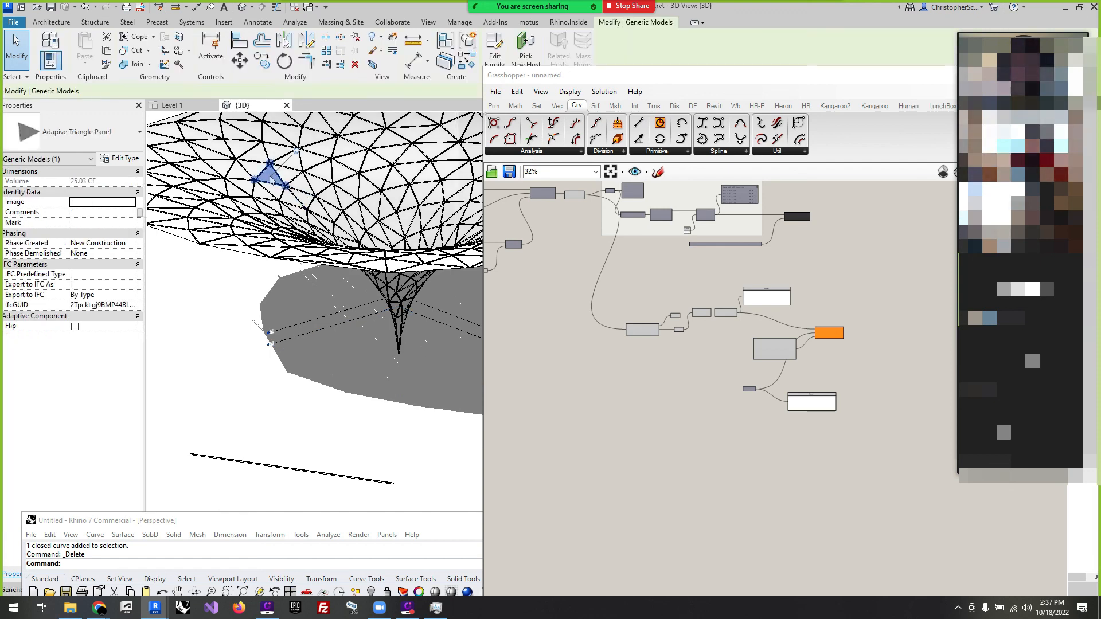
{"action": "left_click", "coordinate": [125, 159]}
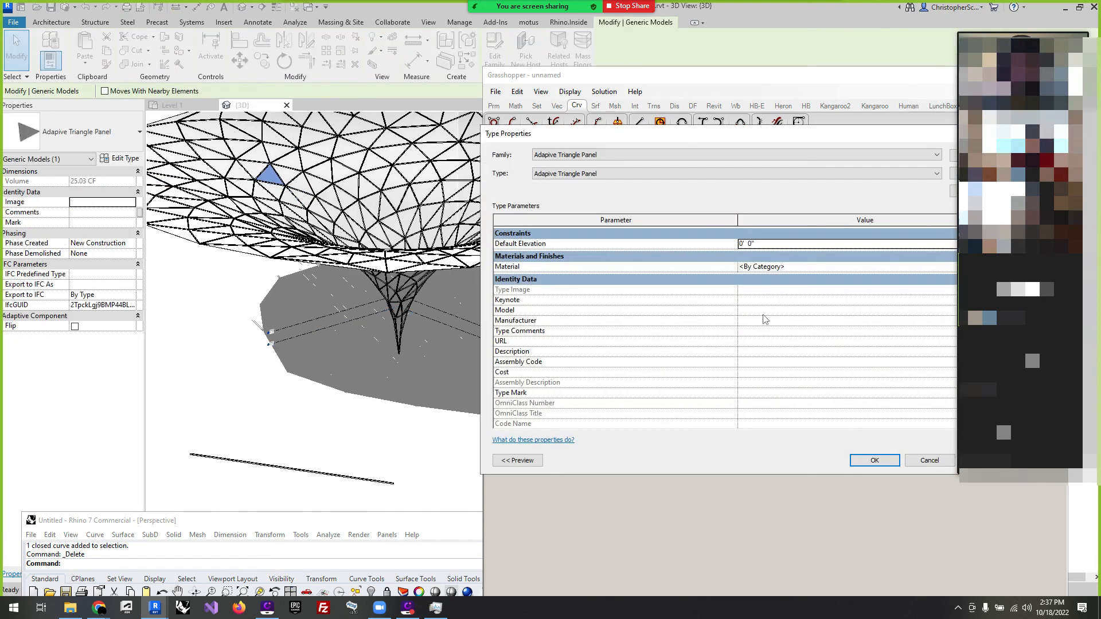
{"action": "left_click", "coordinate": [824, 267]}
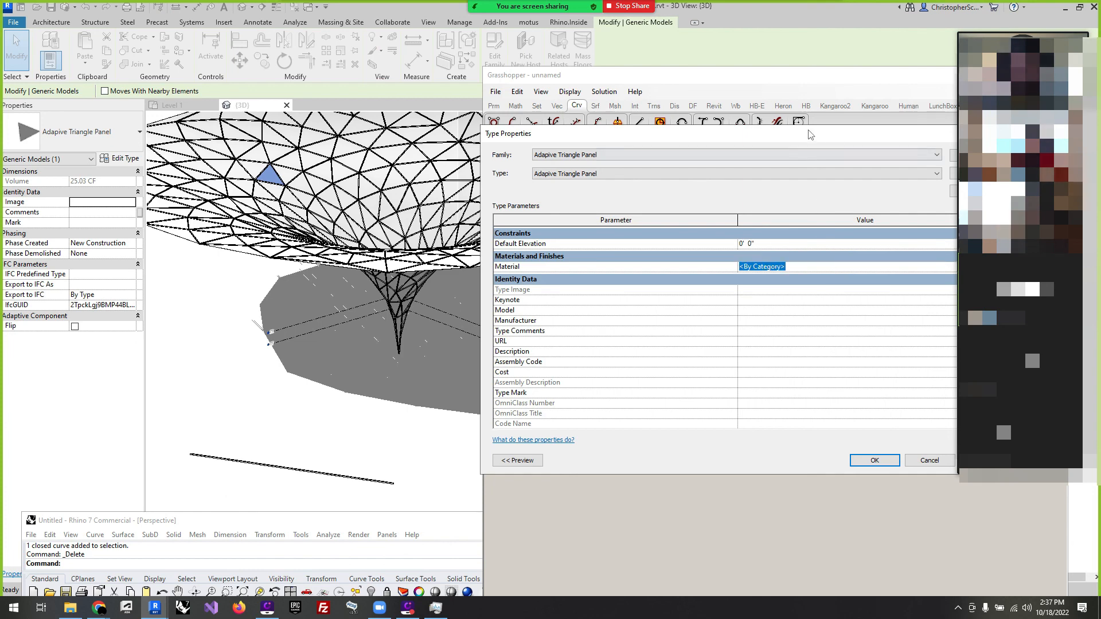
{"action": "left_click_drag", "start_coordinate": [808, 134], "coordinate": [534, 103]}
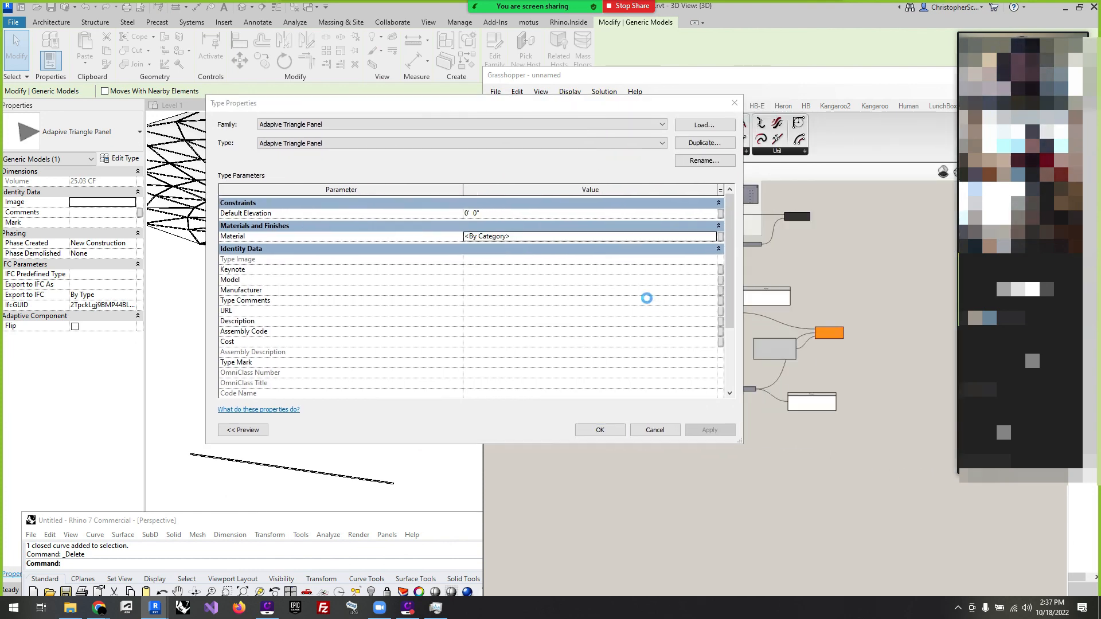
{"action": "type", "text": "gla"}
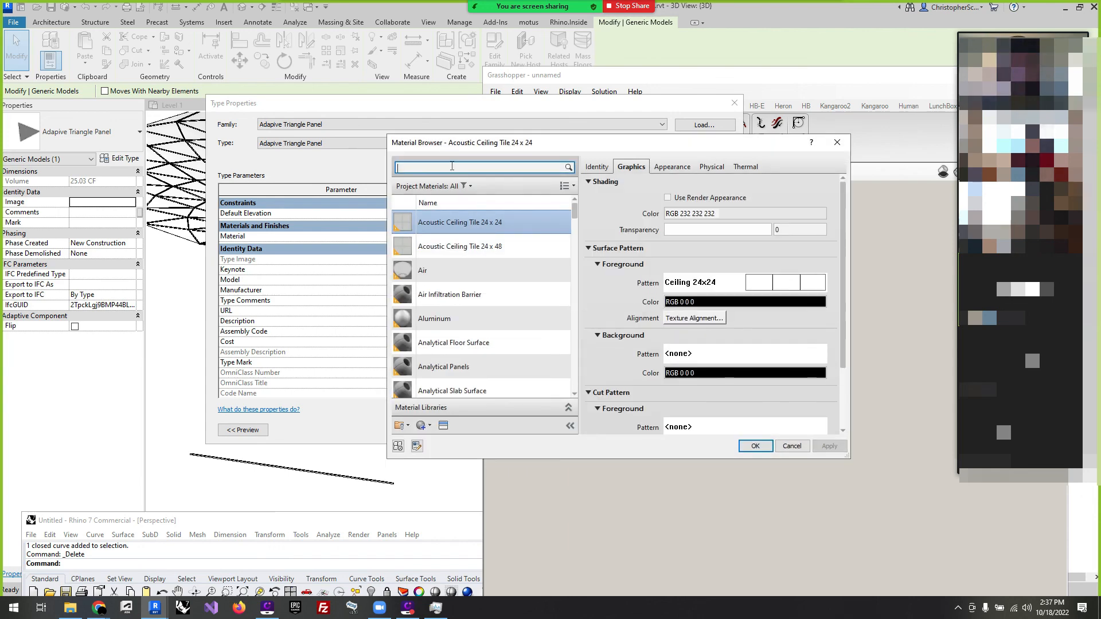
{"action": "type", "text": "ss"}
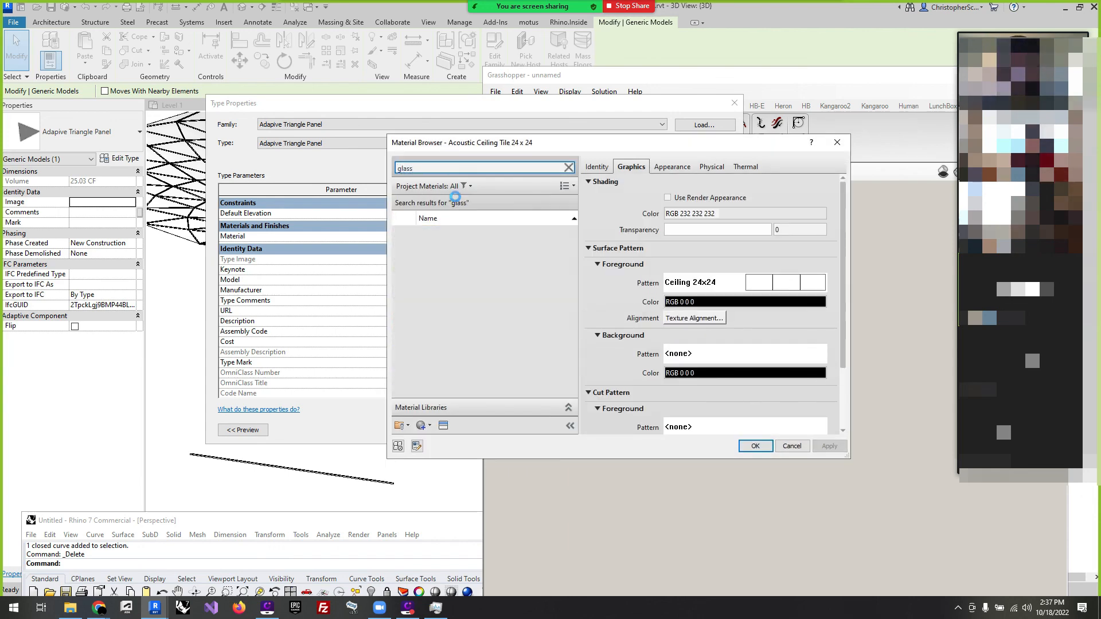
{"action": "left_click", "coordinate": [433, 262]}
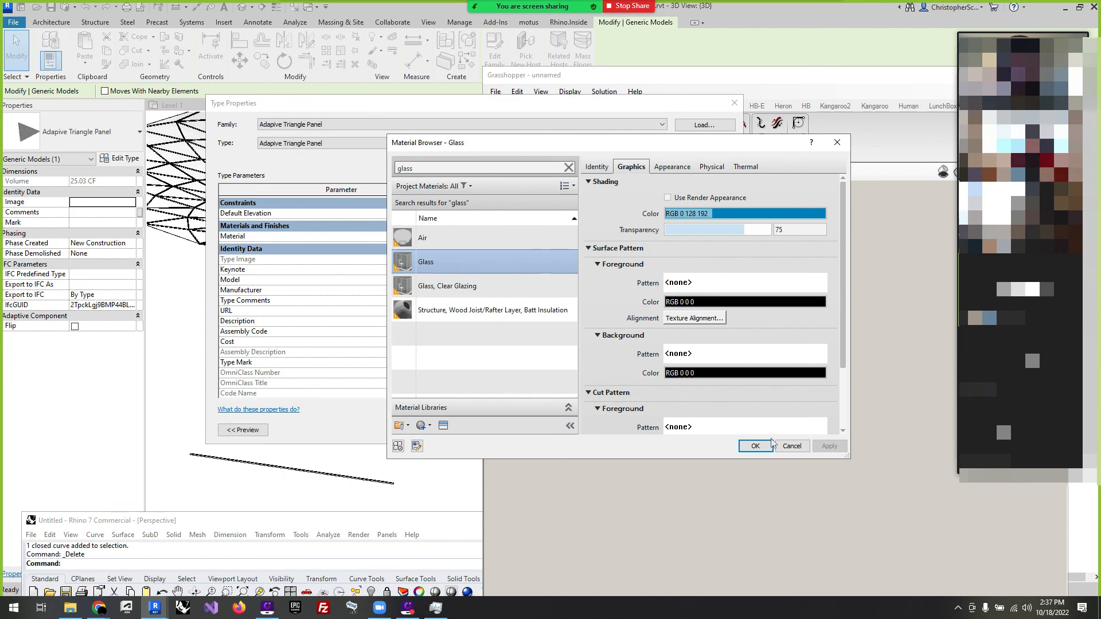
{"action": "left_click", "coordinate": [756, 447]}
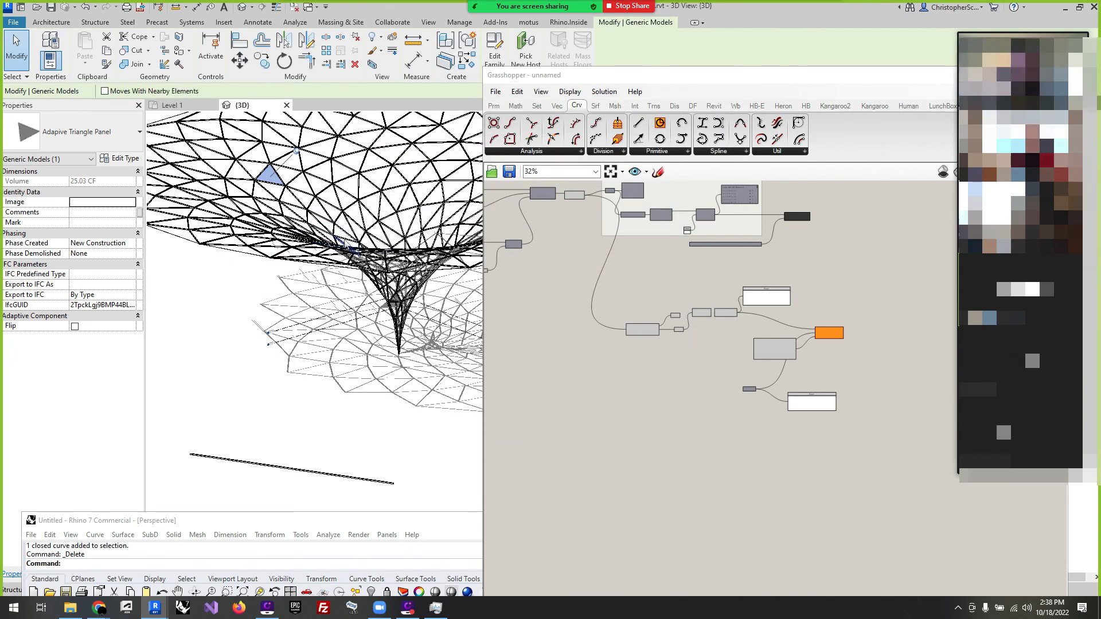
Deselect the panel and examine the form's glass panels and beam framing from different angles in the 3D view.
{"action": "left_click", "coordinate": [260, 397]}
{"action": "scroll", "coordinate": [259, 393], "scroll_direction": "down", "scroll_amount": 3}
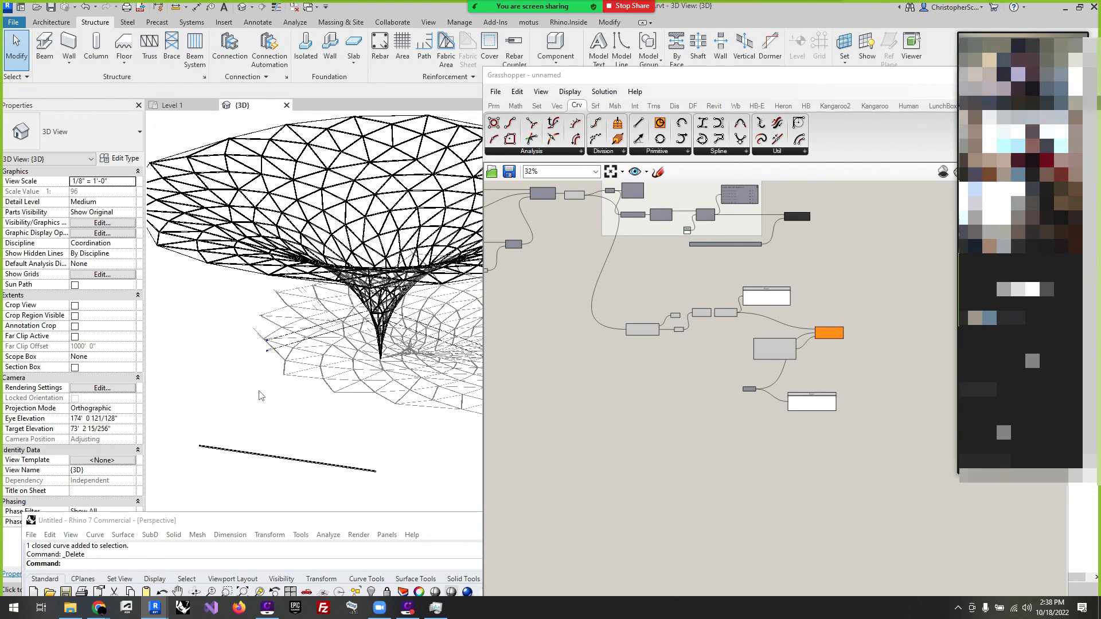
{"action": "middle_click_drag", "start_coordinate": [274, 406], "coordinate": [344, 418], "text": "shift"}
{"action": "scroll", "coordinate": [298, 371], "scroll_direction": "up", "scroll_amount": 2}
{"action": "scroll", "coordinate": [298, 371], "scroll_direction": "down", "scroll_amount": 1}
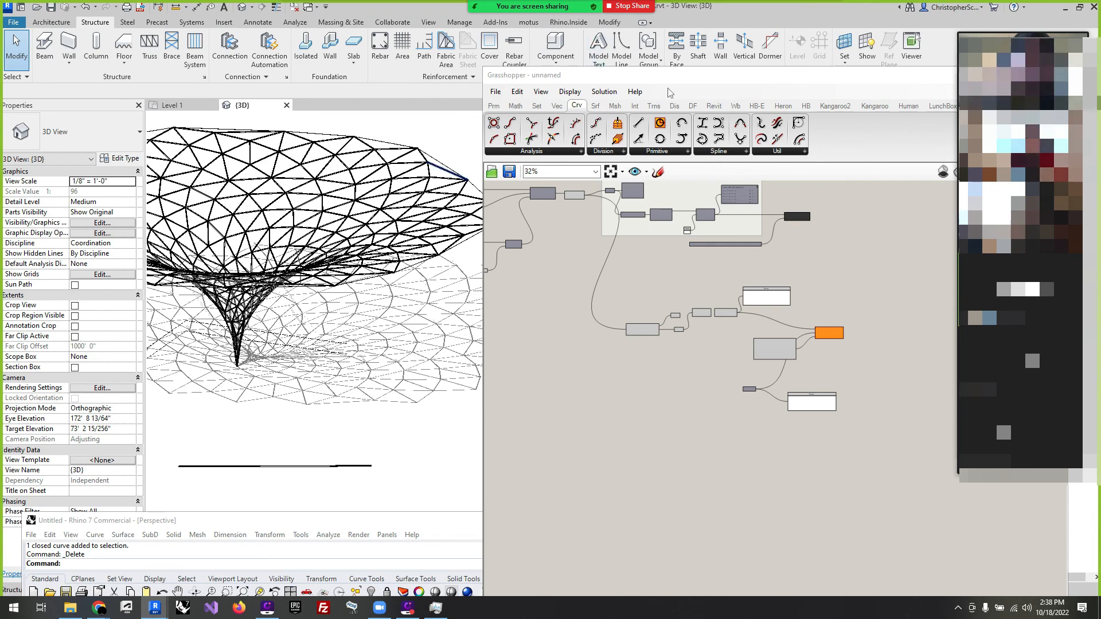
Move the Grasshopper window aside to uncover the Revit 3D view and delete the stray horizontal HSS beam below the form.
{"action": "left_click_drag", "start_coordinate": [668, 78], "coordinate": [799, 20]}
{"action": "scroll", "coordinate": [381, 440], "scroll_direction": "down", "scroll_amount": 1}
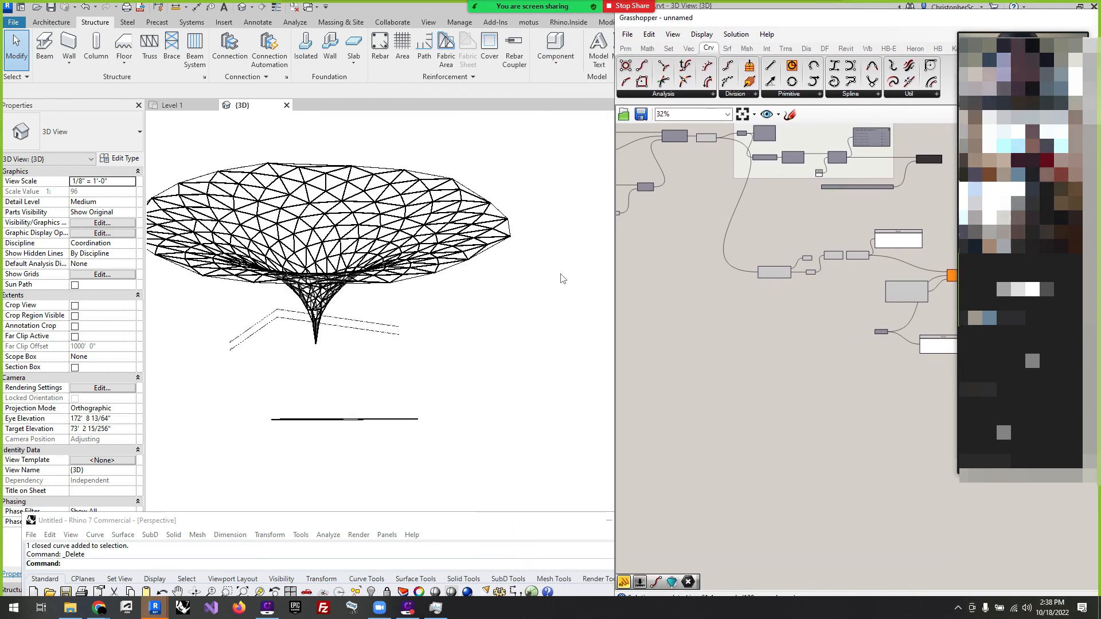
{"action": "left_click", "coordinate": [369, 421]}
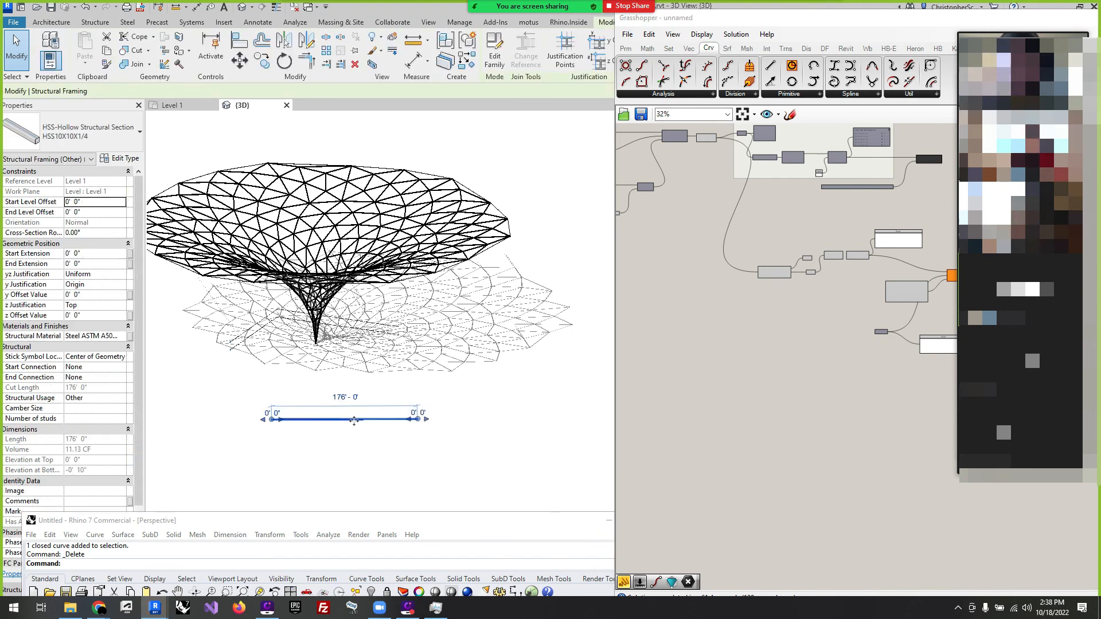
{"action": "key", "text": "Delete"}
Delete Level 2 at the base of the form together with its floor plan and ceiling plan views.
{"action": "middle_click_drag", "start_coordinate": [450, 410], "coordinate": [453, 386], "text": "shift"}
{"action": "scroll", "coordinate": [511, 384], "scroll_direction": "up", "scroll_amount": 1}
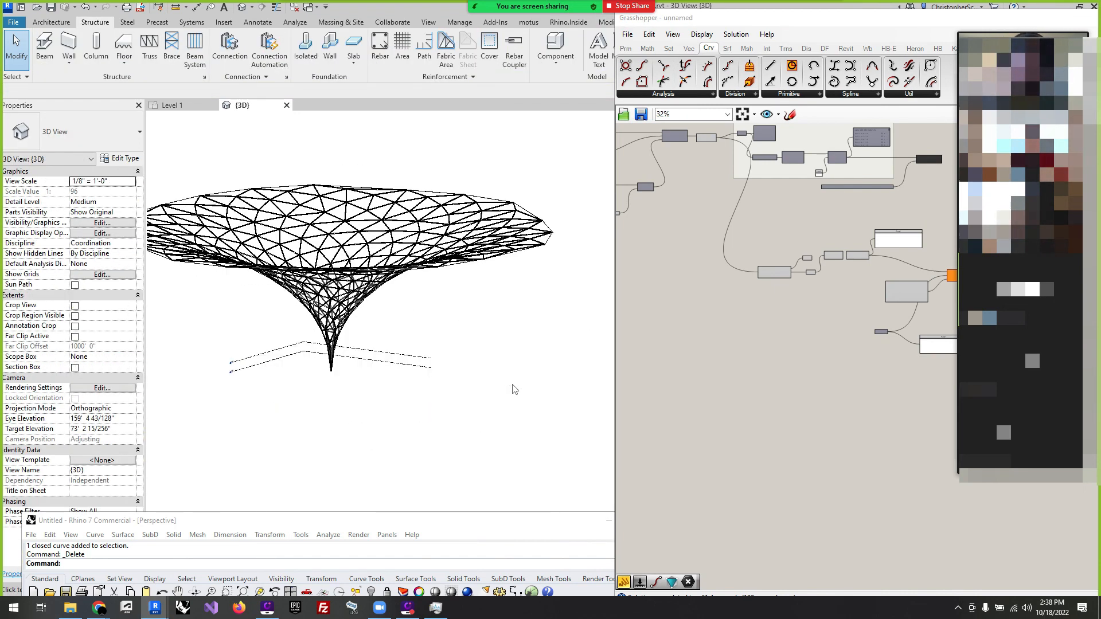
{"action": "left_click", "coordinate": [396, 368]}
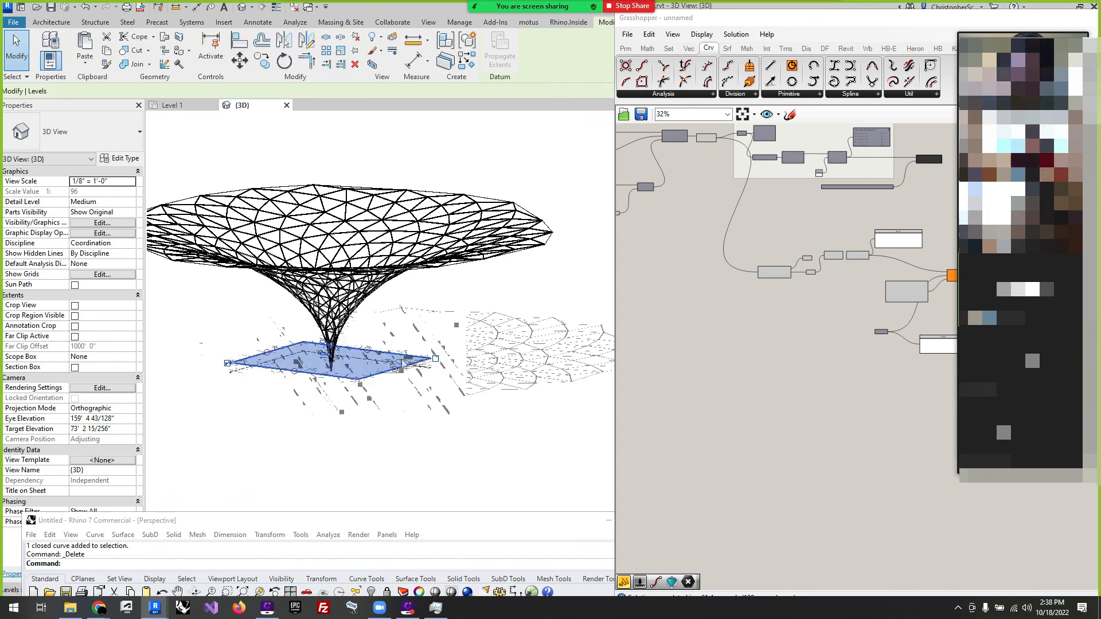
{"action": "key", "text": "Delete"}
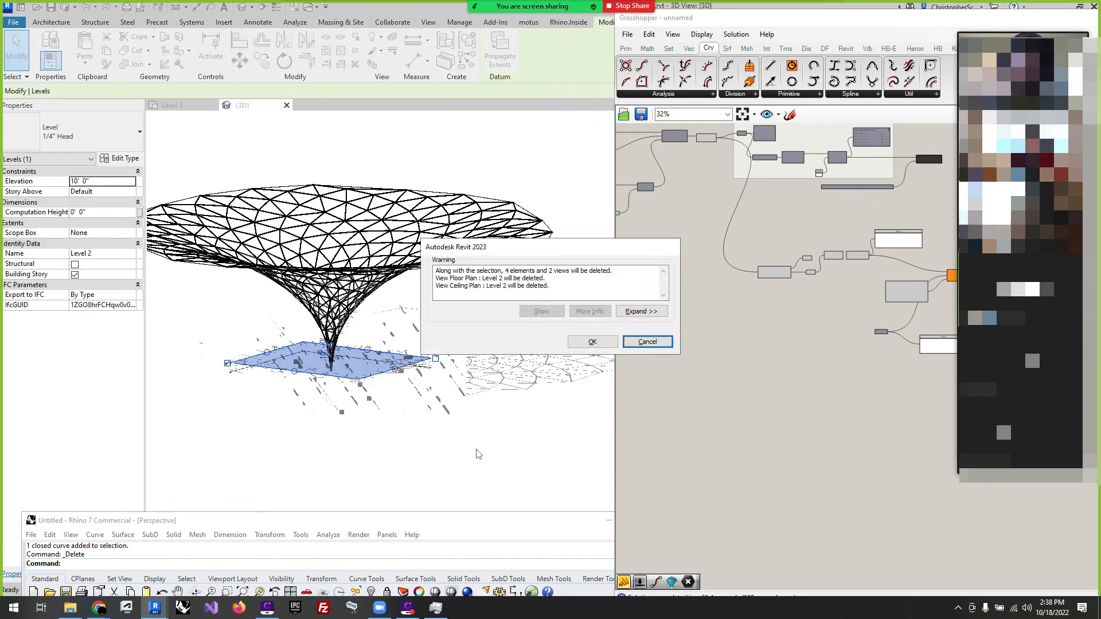
{"action": "left_click", "coordinate": [593, 342]}
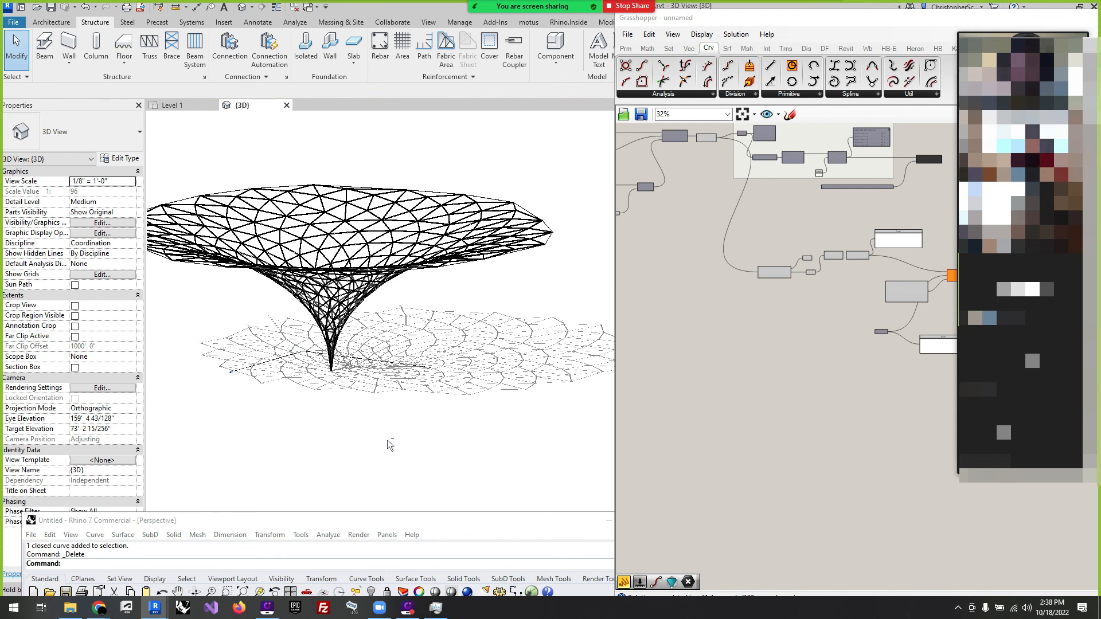
{"action": "middle_click_drag", "start_coordinate": [387, 440], "coordinate": [430, 457], "text": "shift"}
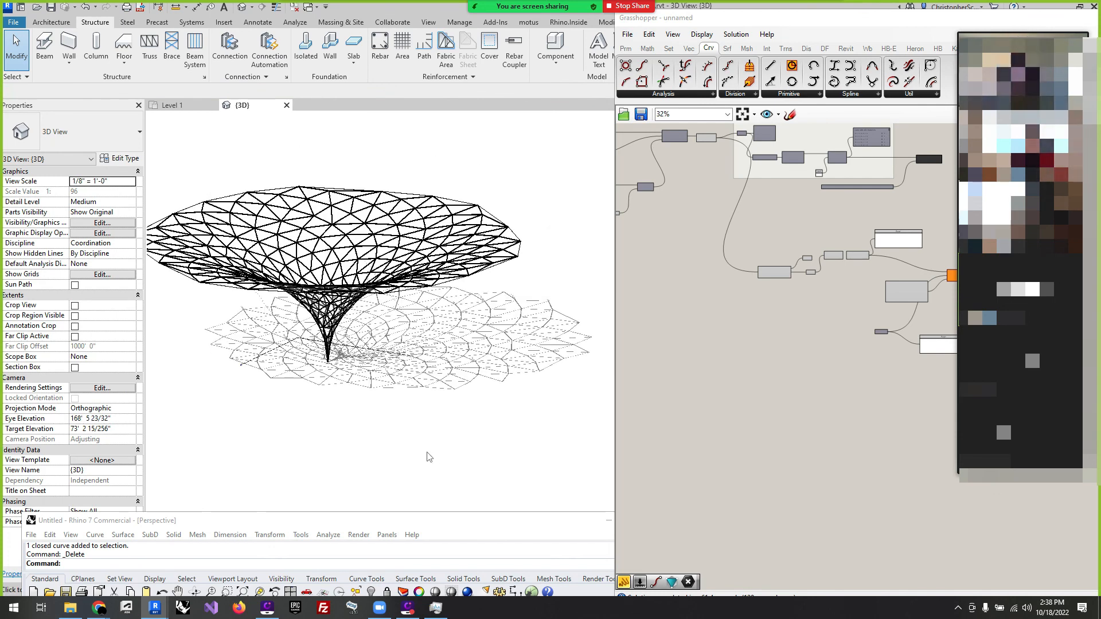
{"action": "middle_click_drag", "start_coordinate": [503, 414], "coordinate": [496, 423], "text": "shift"}
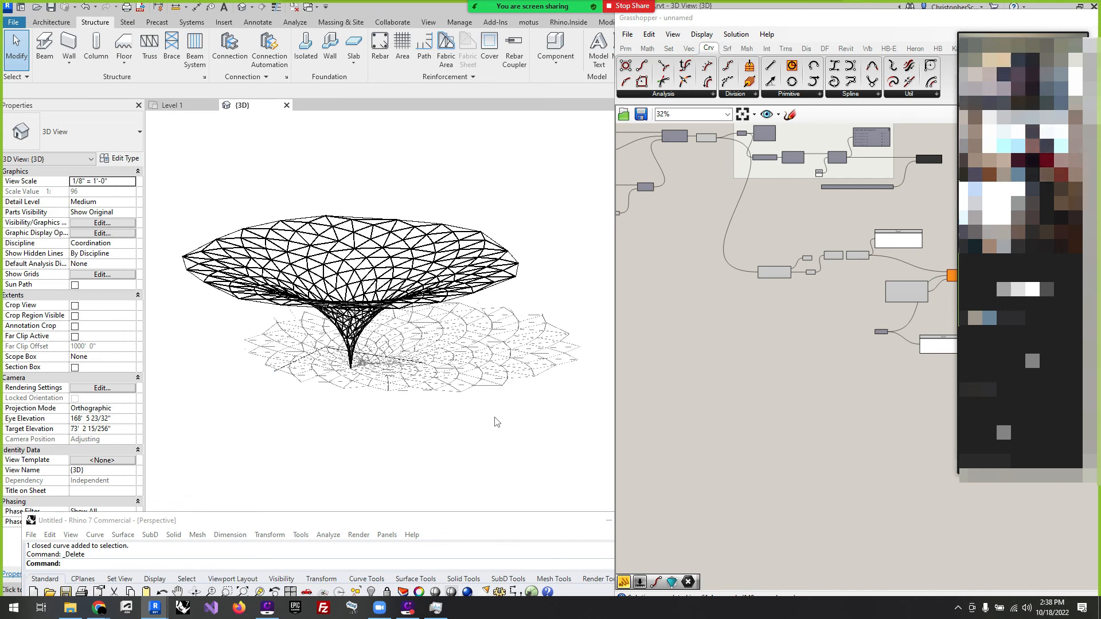